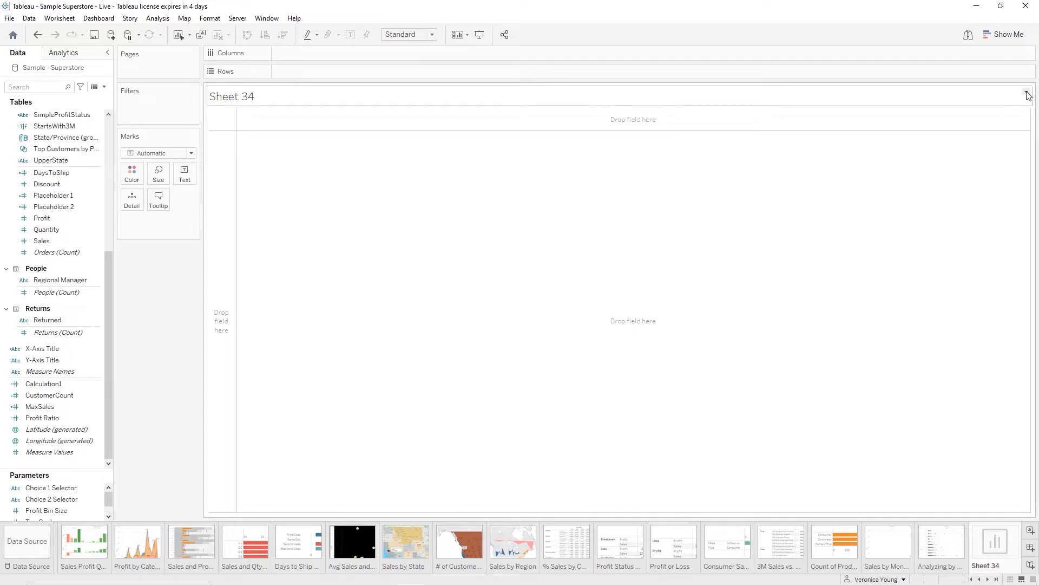
Place the Market Segment field on Rows in the empty Sheet 34
click(60, 241)
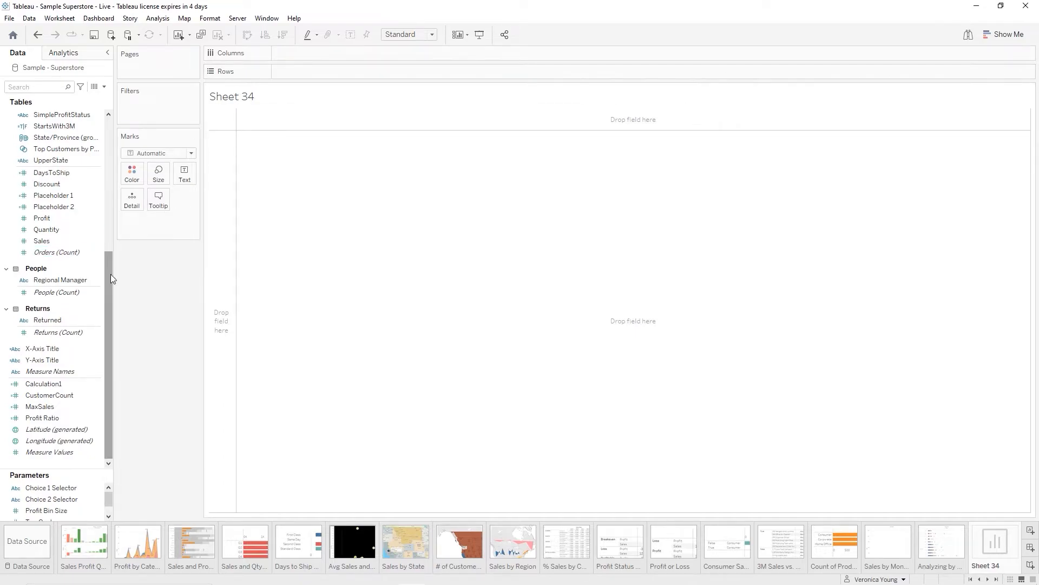
drag(106, 275, 106, 152)
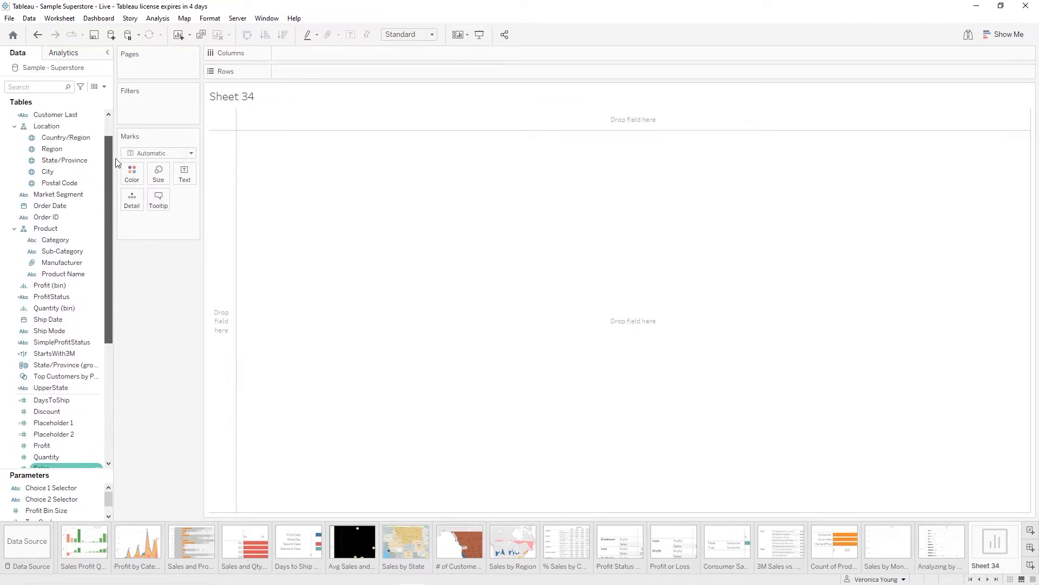
click(75, 194)
drag(75, 196, 339, 68)
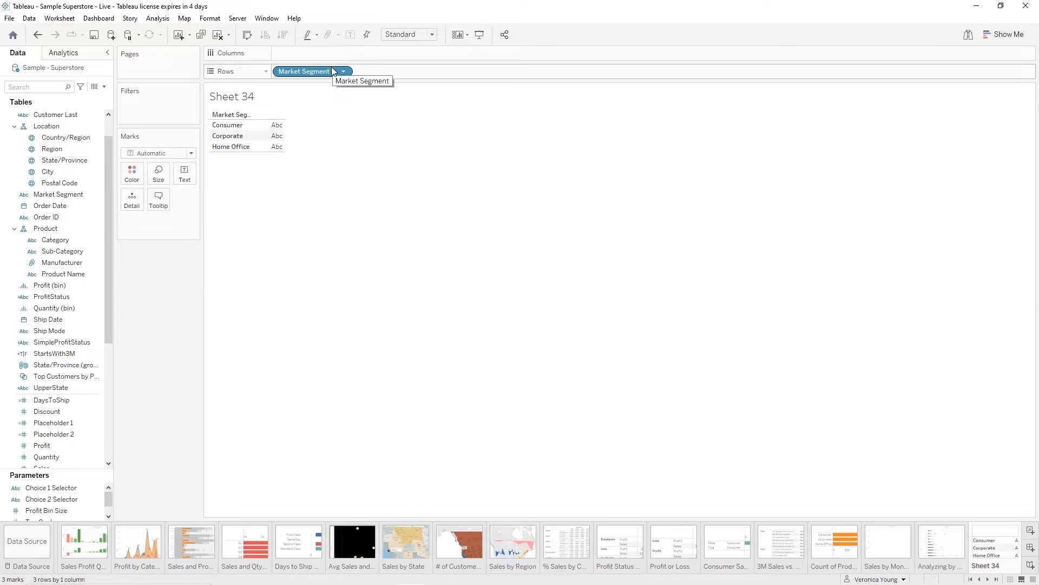
Start an ad hoc calculation on Columns with the expression AVG([Profit])
double_click(284, 54)
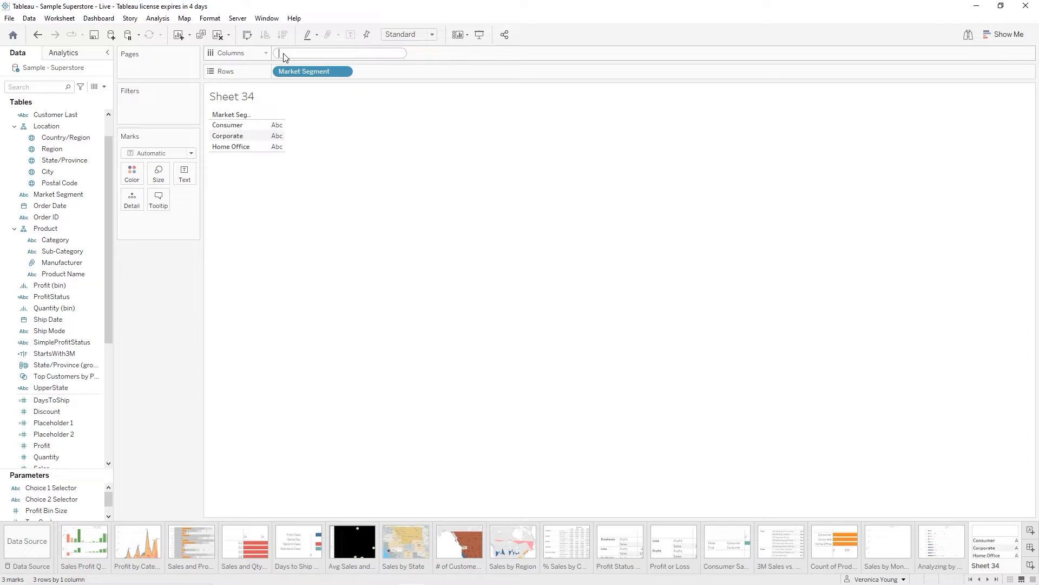
text(a)
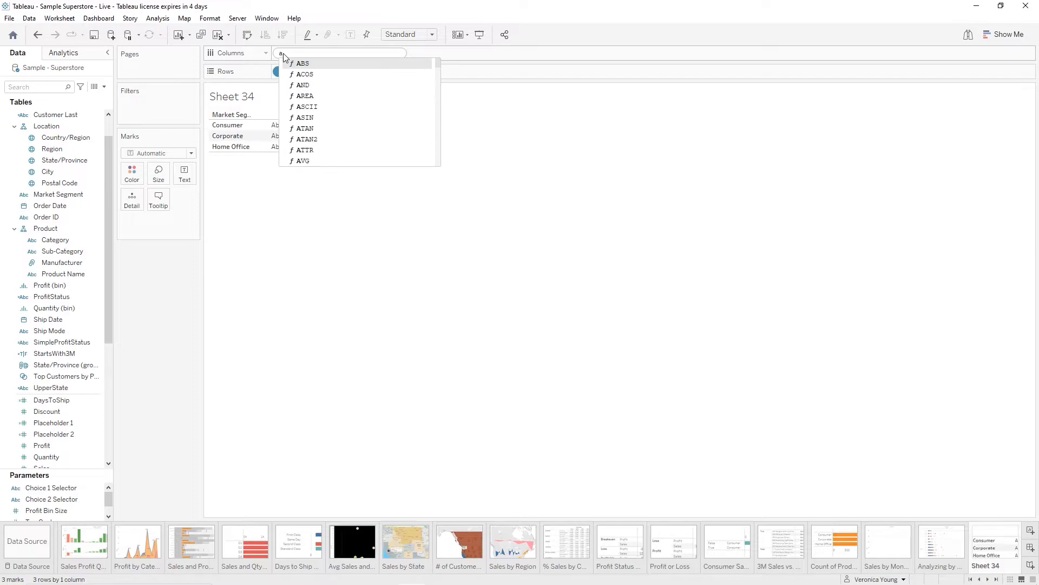
text(v)
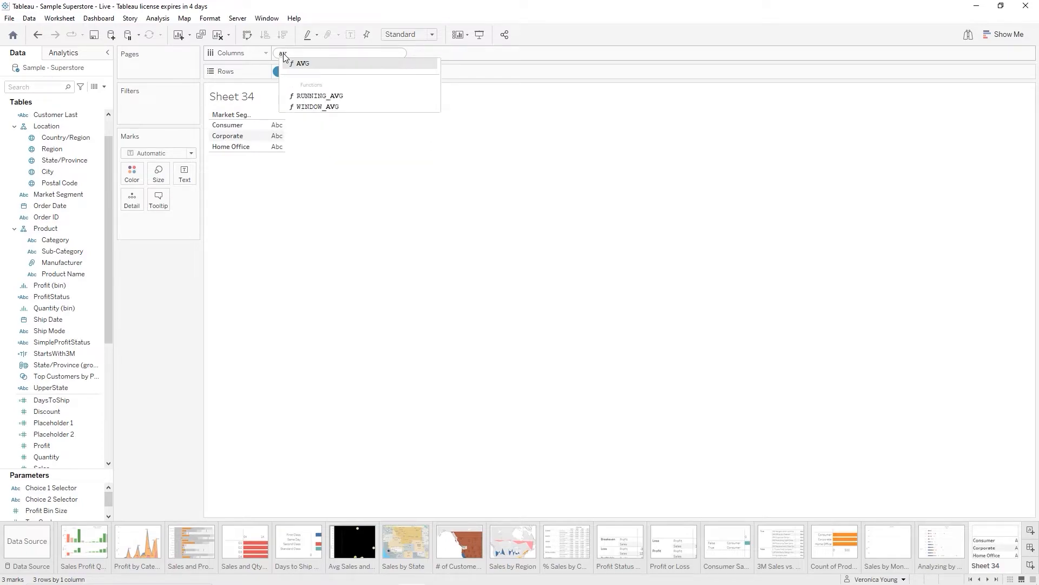
key(Return)
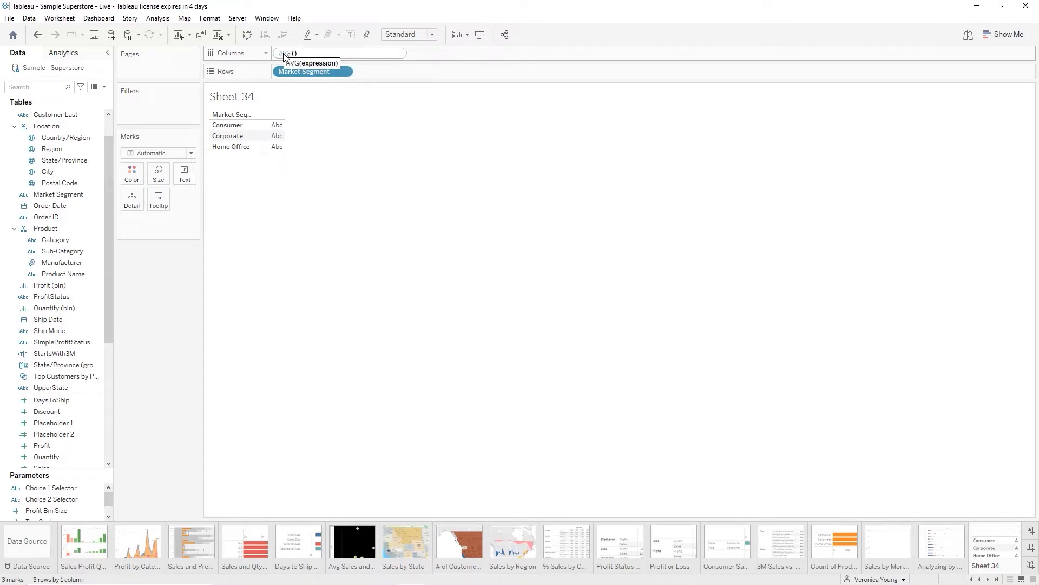
text(pro)
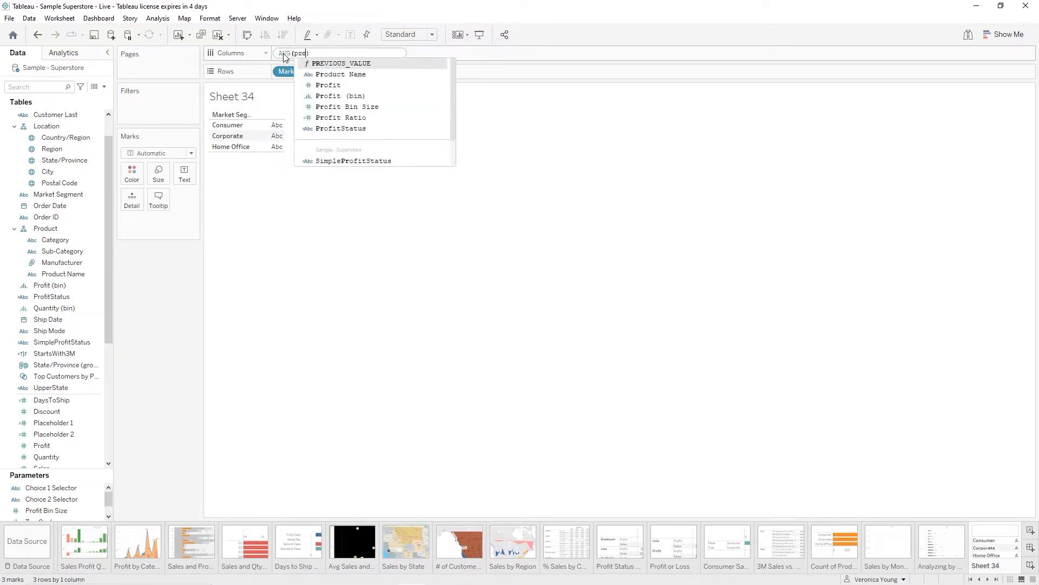
key(Down)
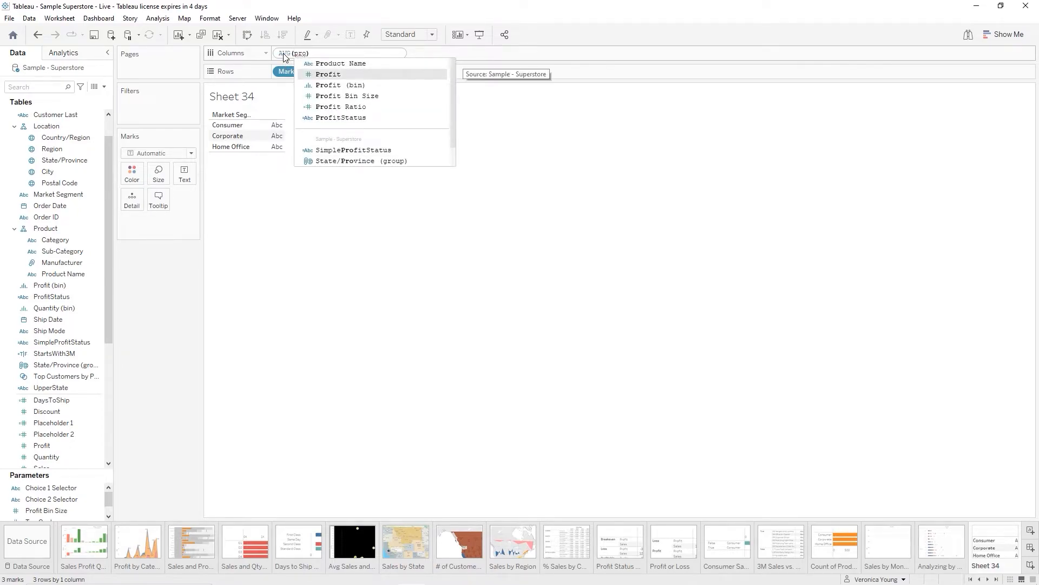
key(Return)
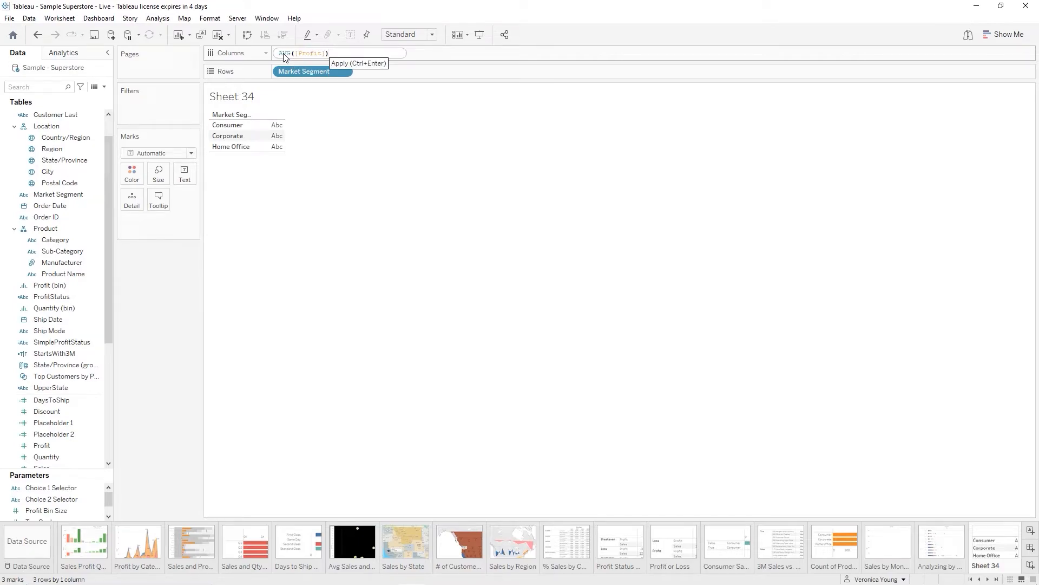
Extend the Columns calculation to AVG([Profit])/AVG([Sales]) and apply it to the view
text(/ac)
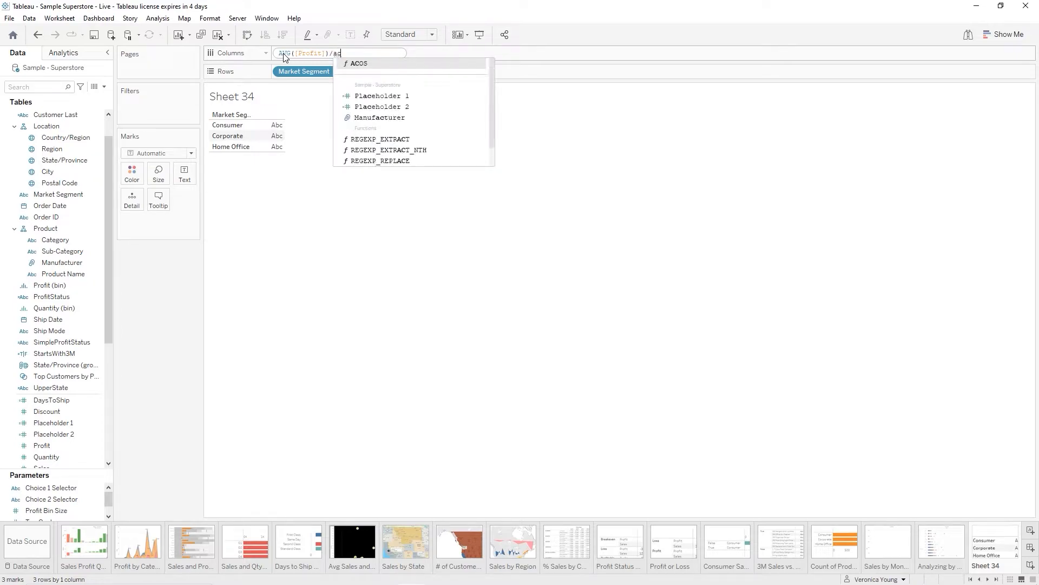
key(BackSpace)
text(v)
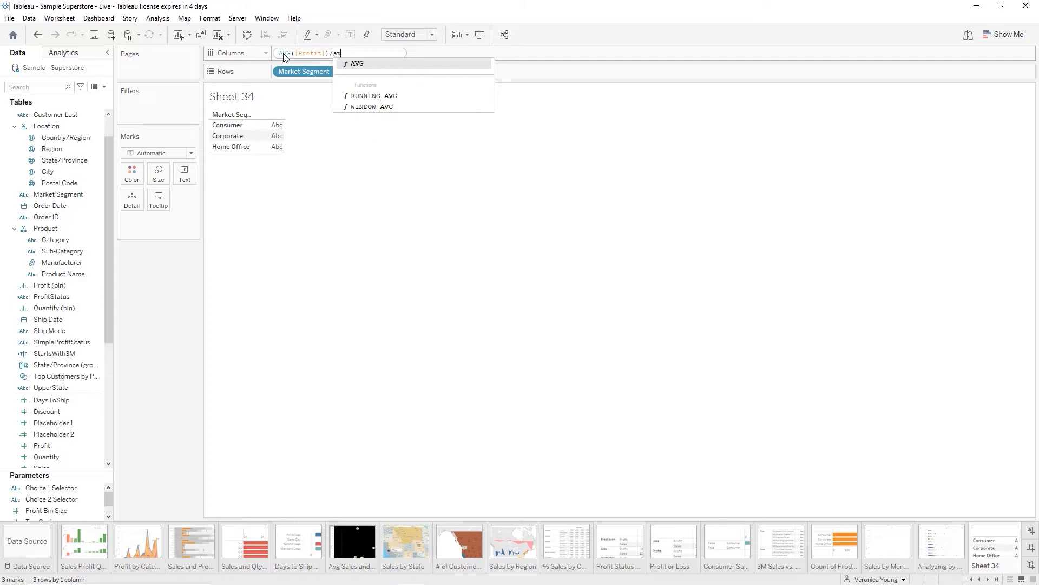
key(Return)
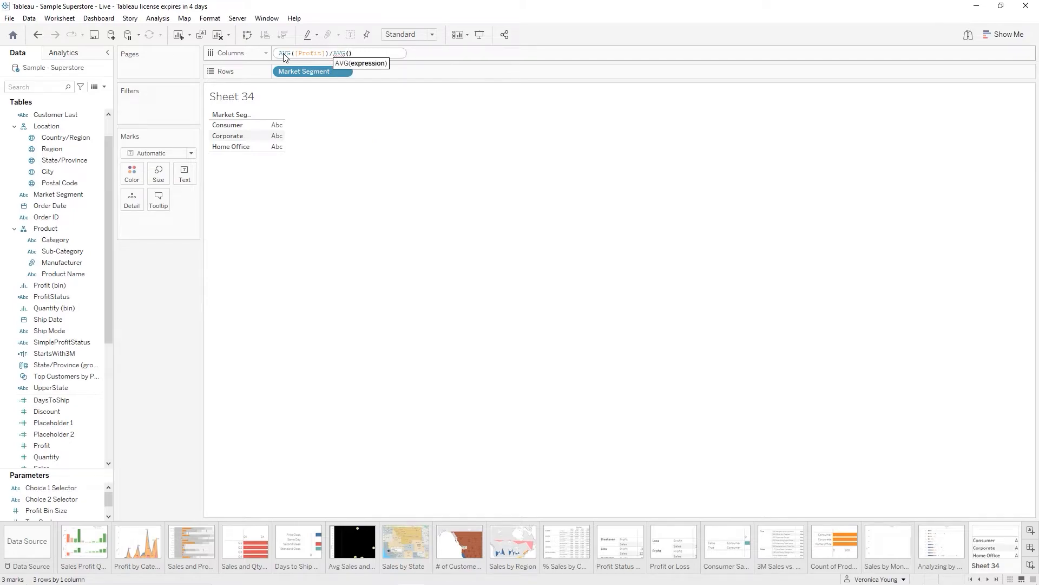
text(sales)
key(Return)
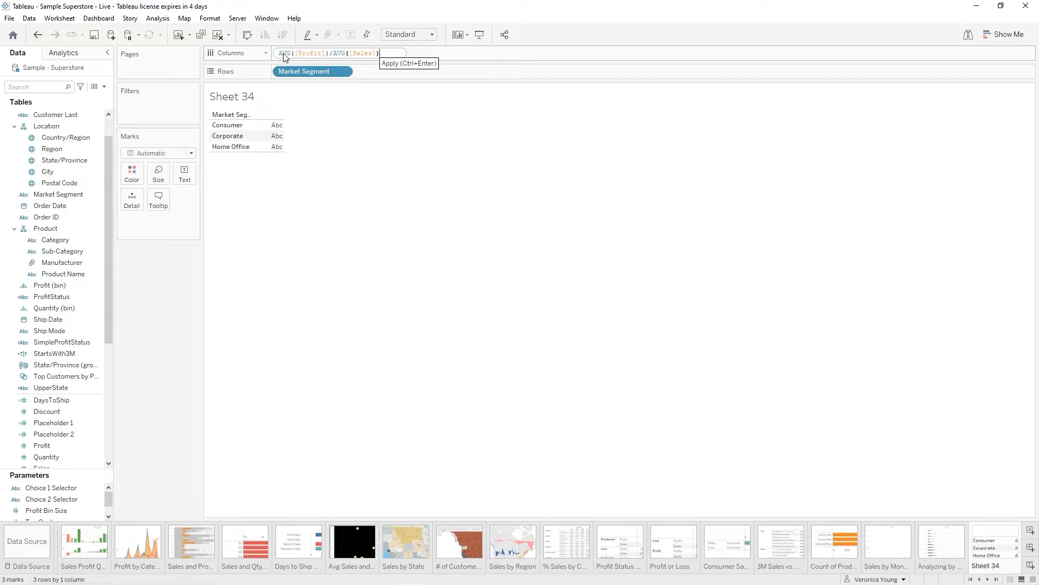
key(ctrl+Return)
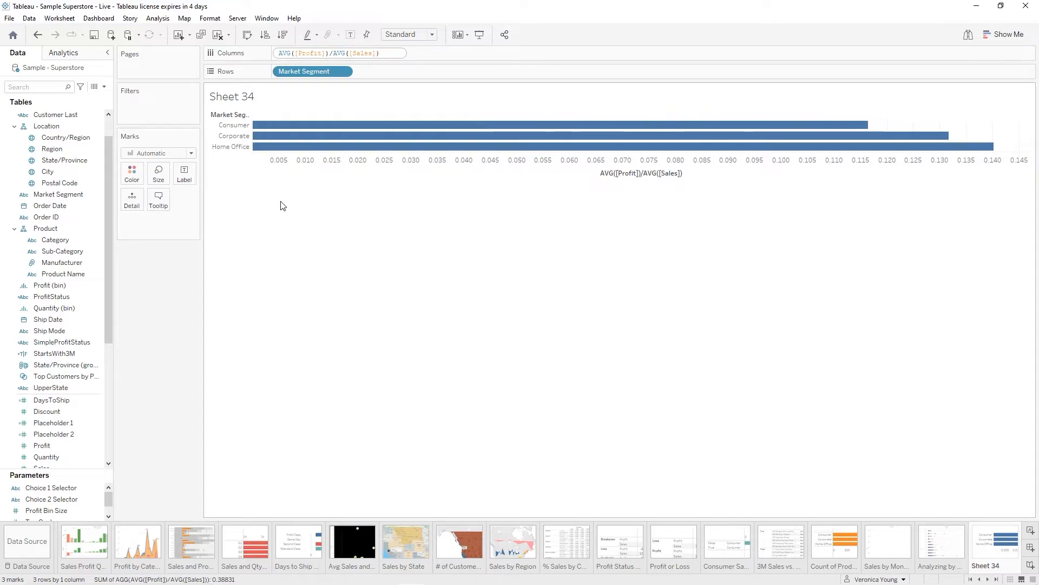
key(Return)
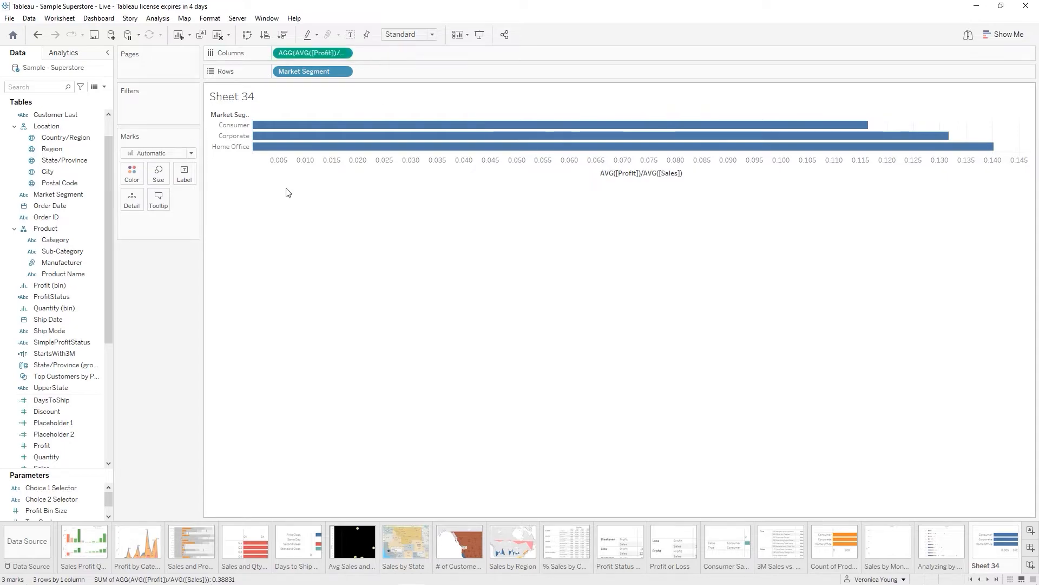
Change the title of the AVG([Profit])/AVG([Sales]) axis to "Our Profit Ratio"
click(301, 57)
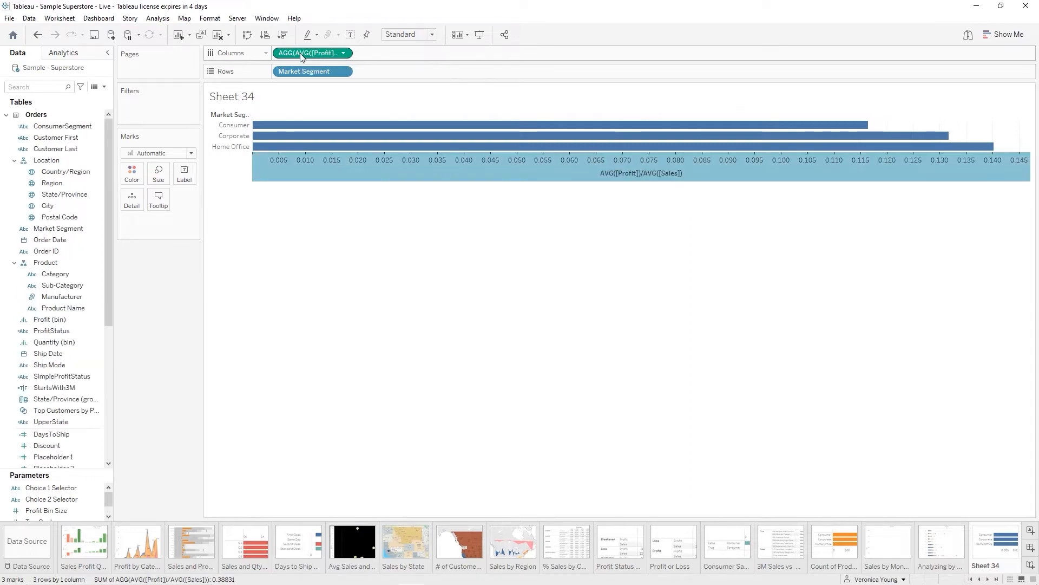
mouse_move(574, 151)
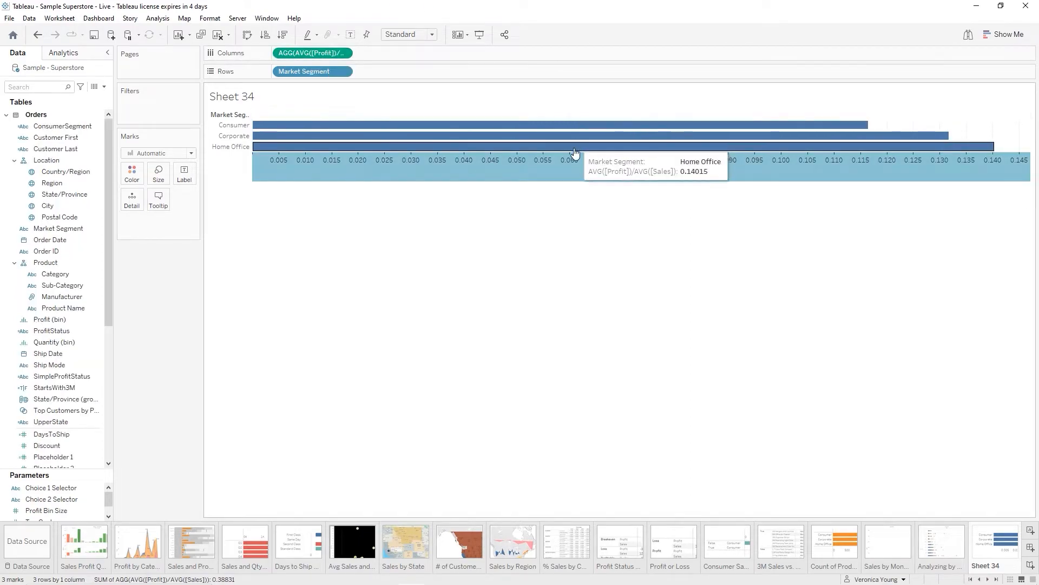
right_click(627, 171)
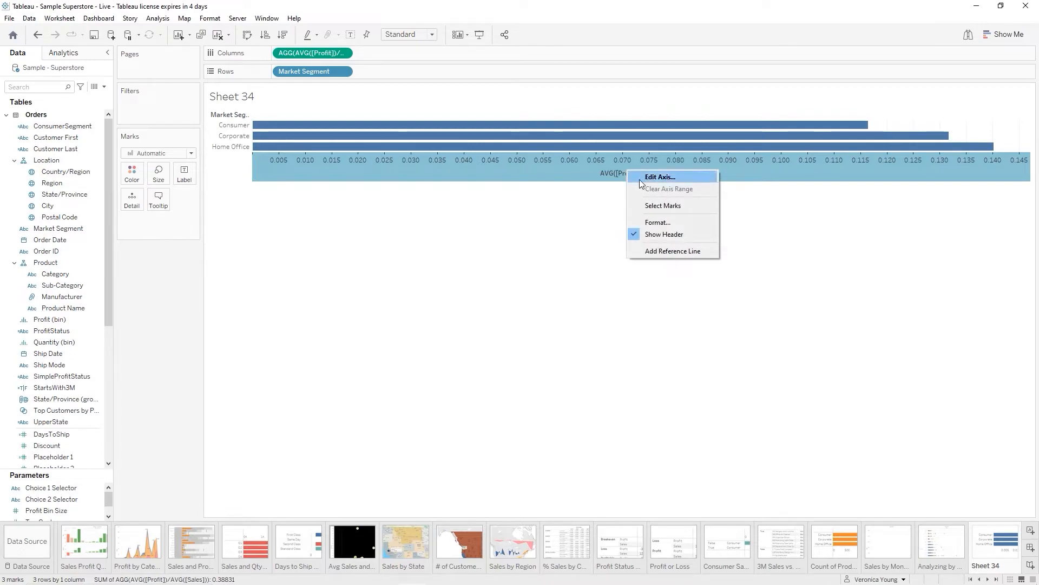
click(661, 180)
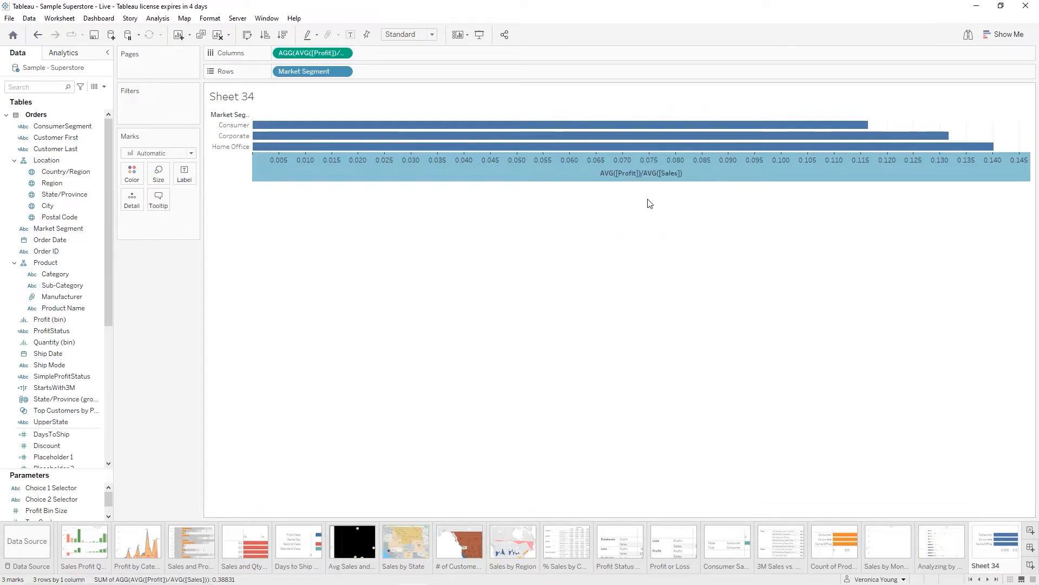
click(508, 368)
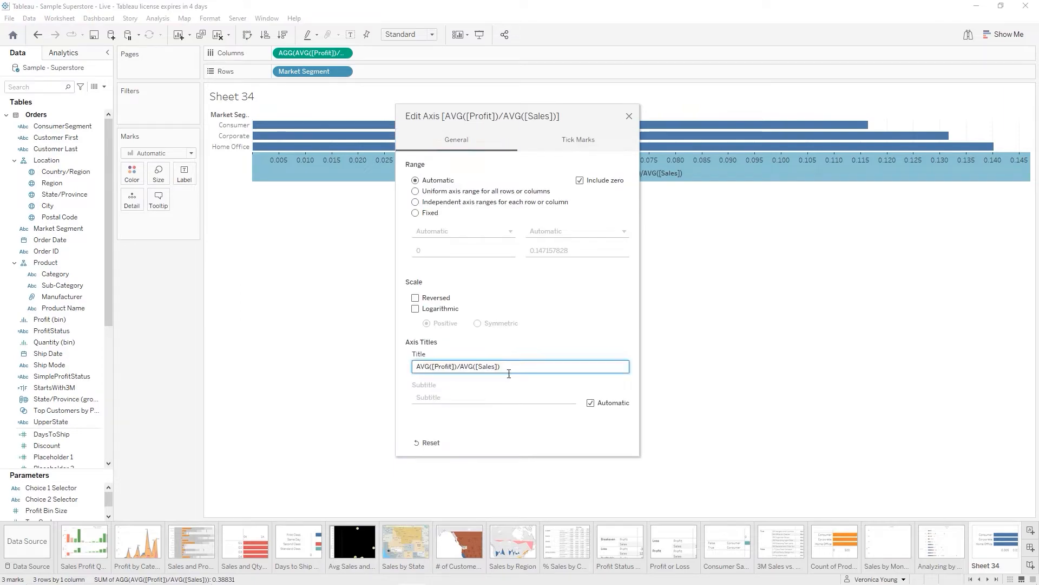
drag(507, 368, 406, 382)
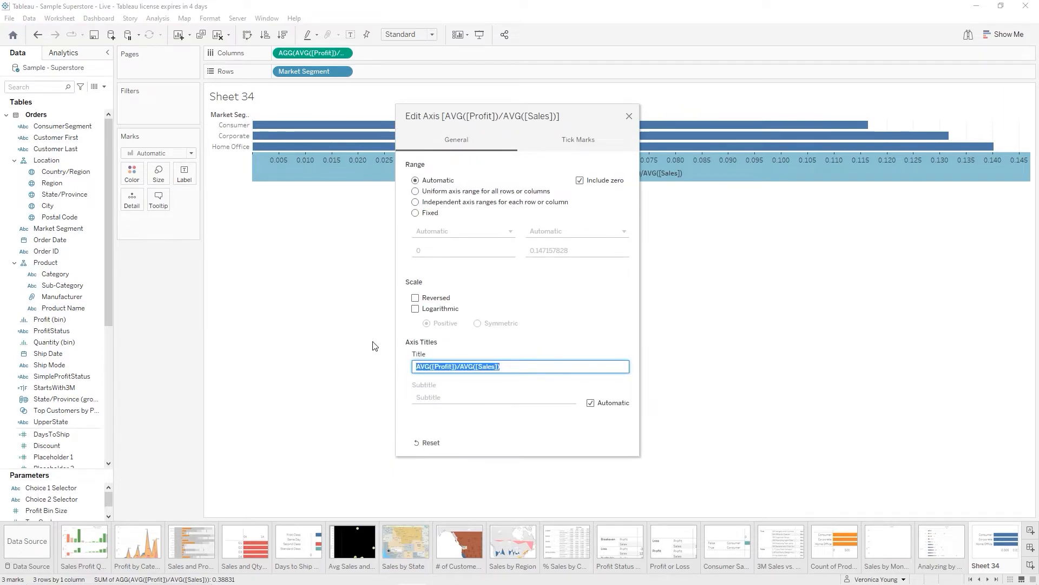
text(Our)
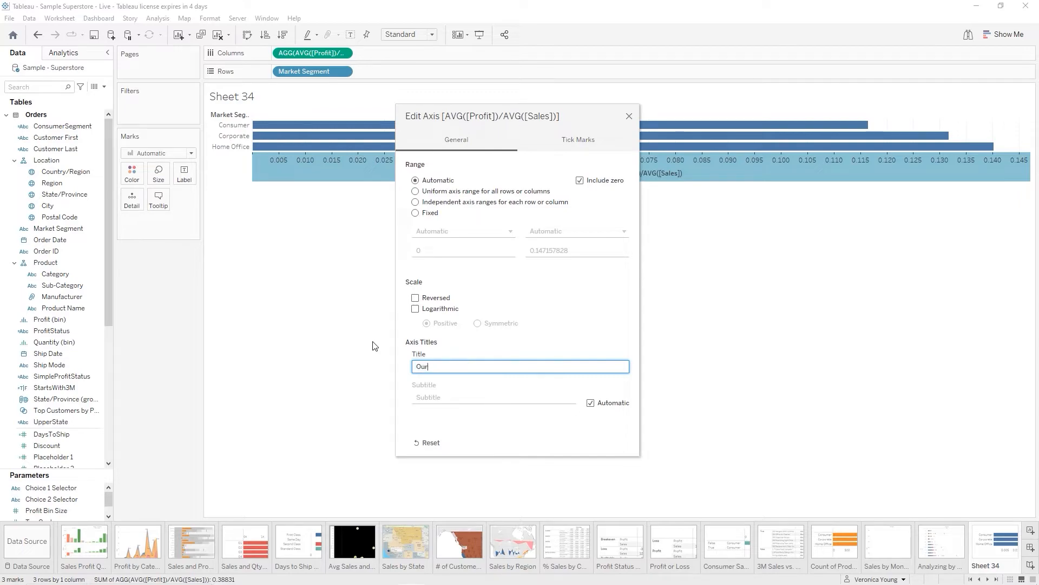
text( Profit Ratio)
click(629, 117)
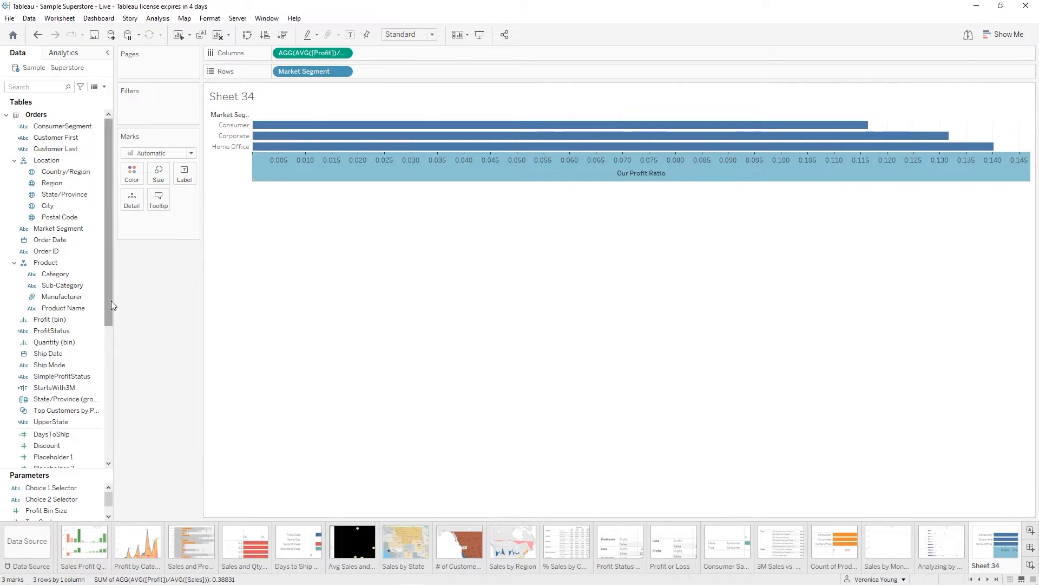
drag(107, 293, 108, 407)
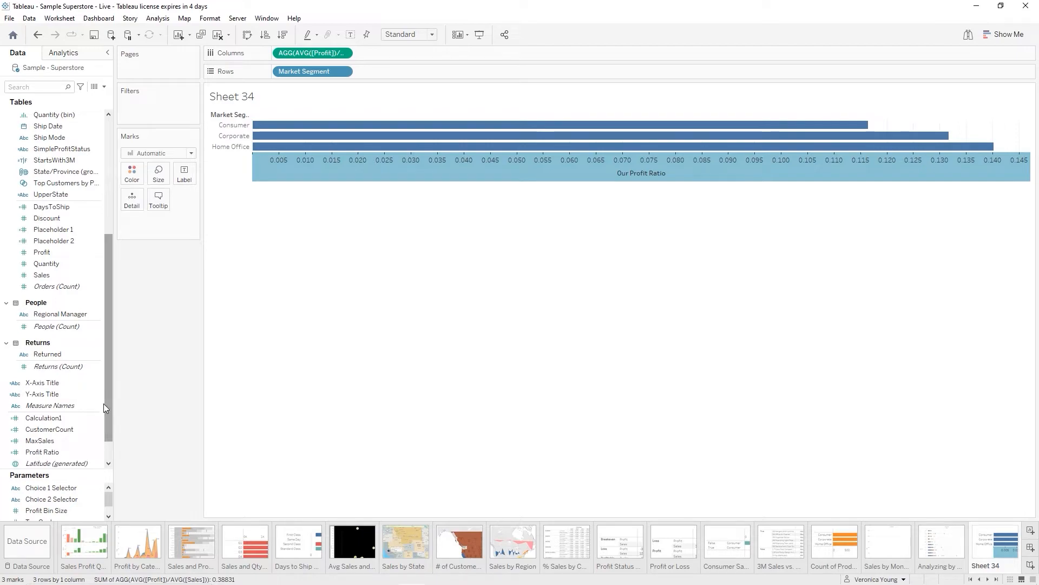
click(54, 452)
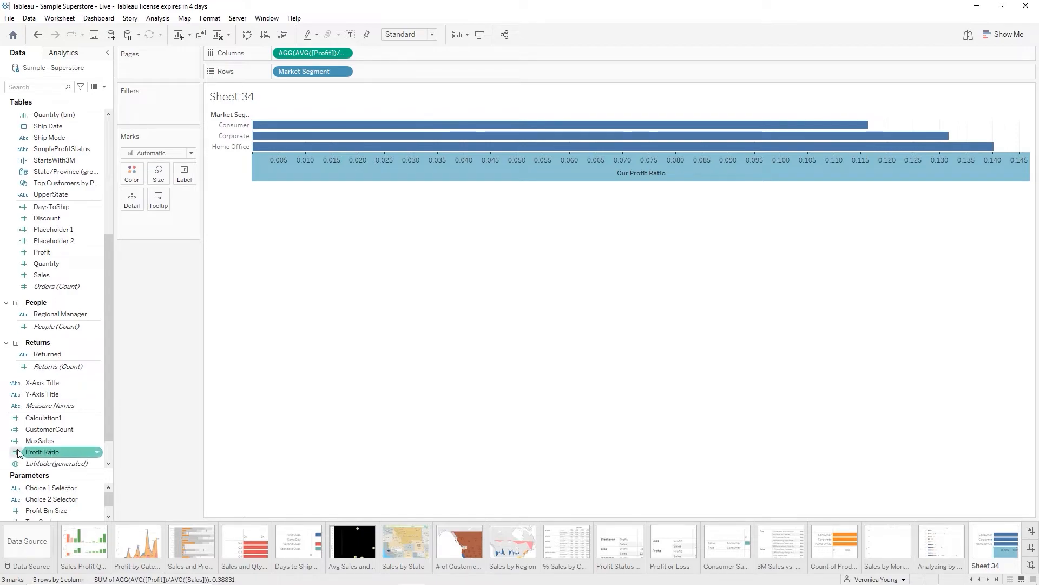
click(75, 440)
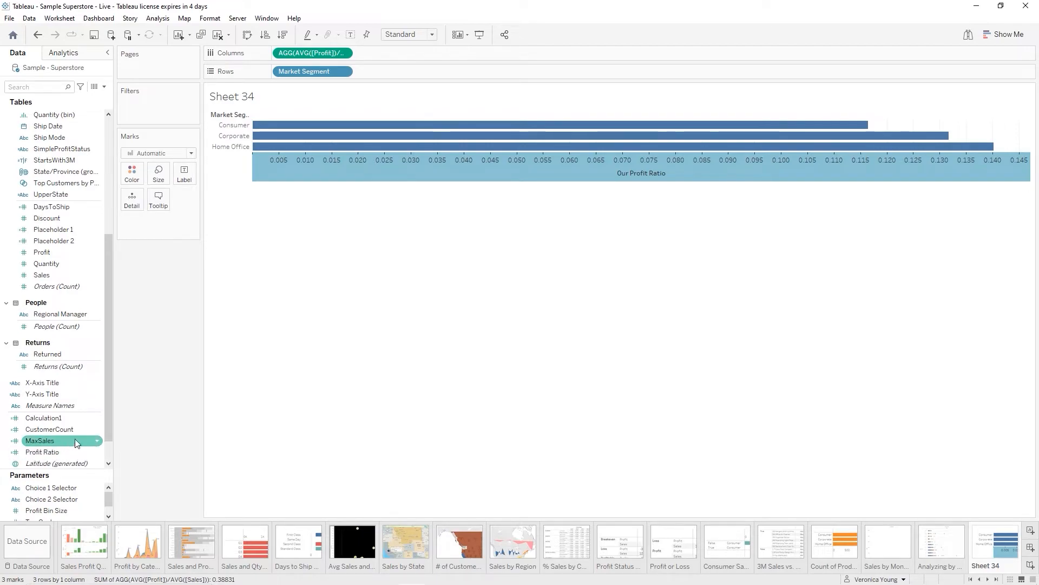
click(336, 344)
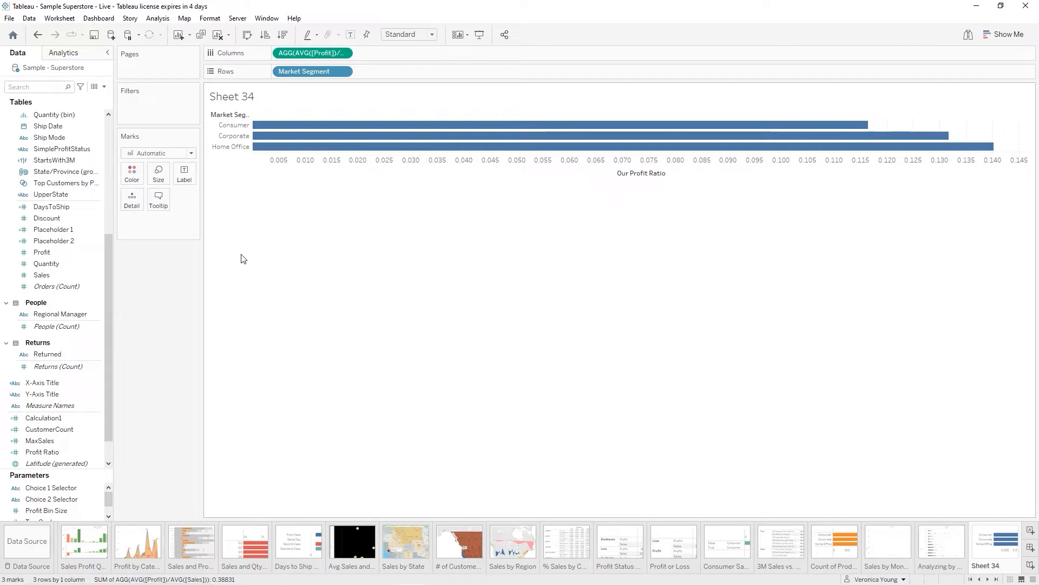
Format the axis numbers of the AGG(AVG([Profit])/AVG([Sales])) field as Percentage
click(268, 128)
right_click(268, 128)
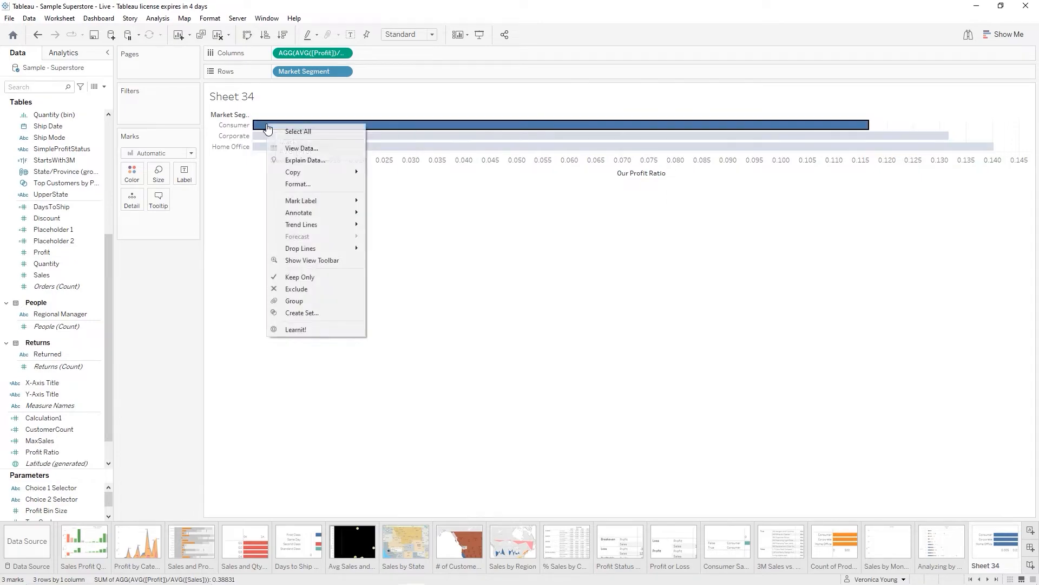
click(310, 184)
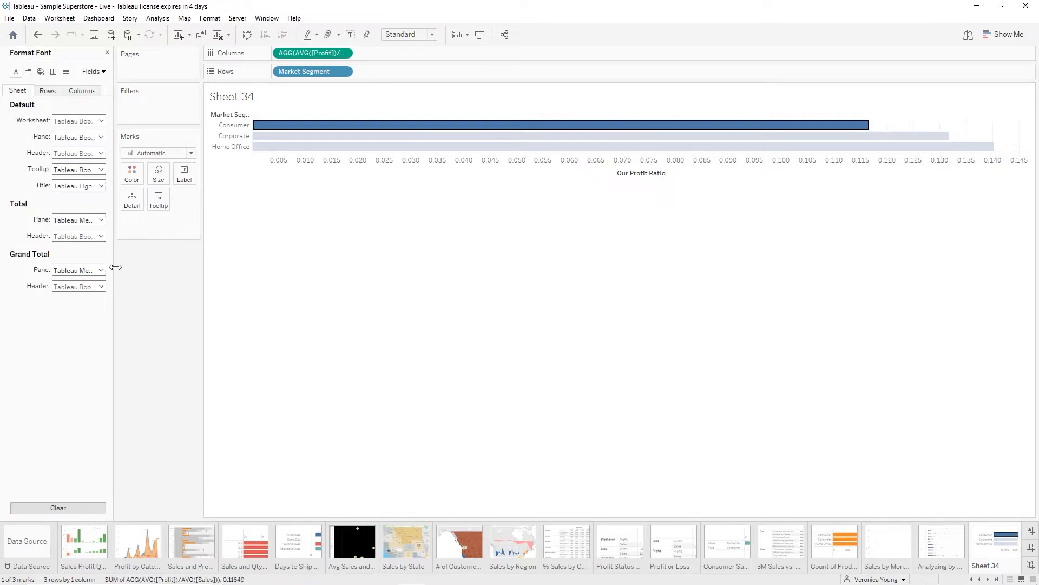
drag(114, 266, 148, 263)
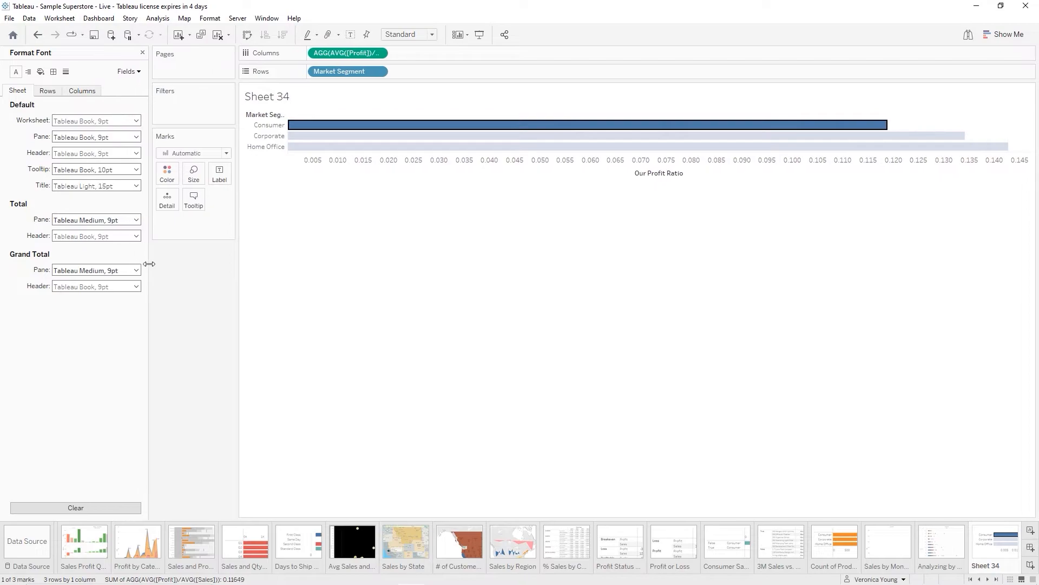
click(130, 71)
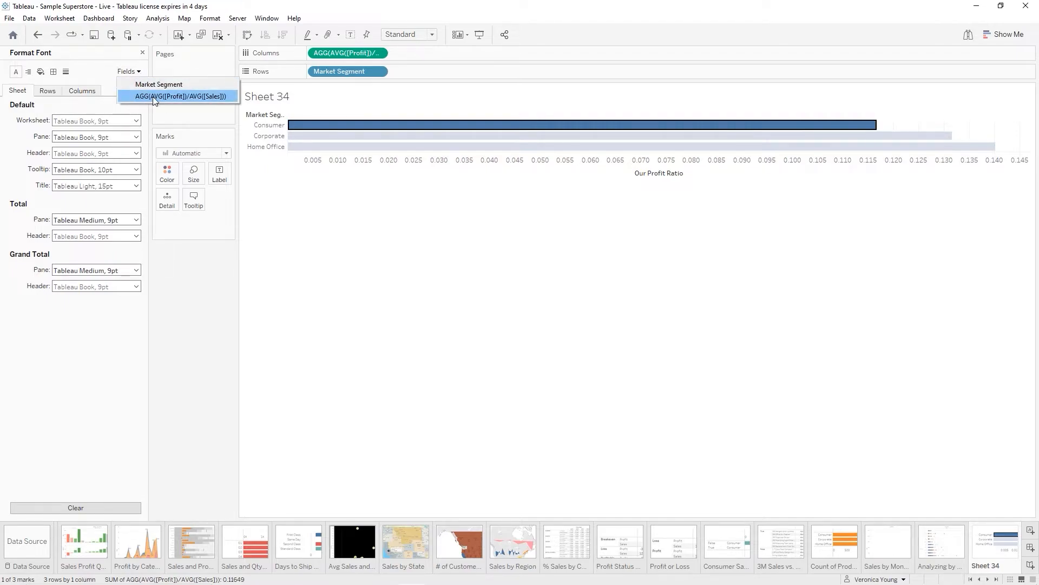
click(153, 96)
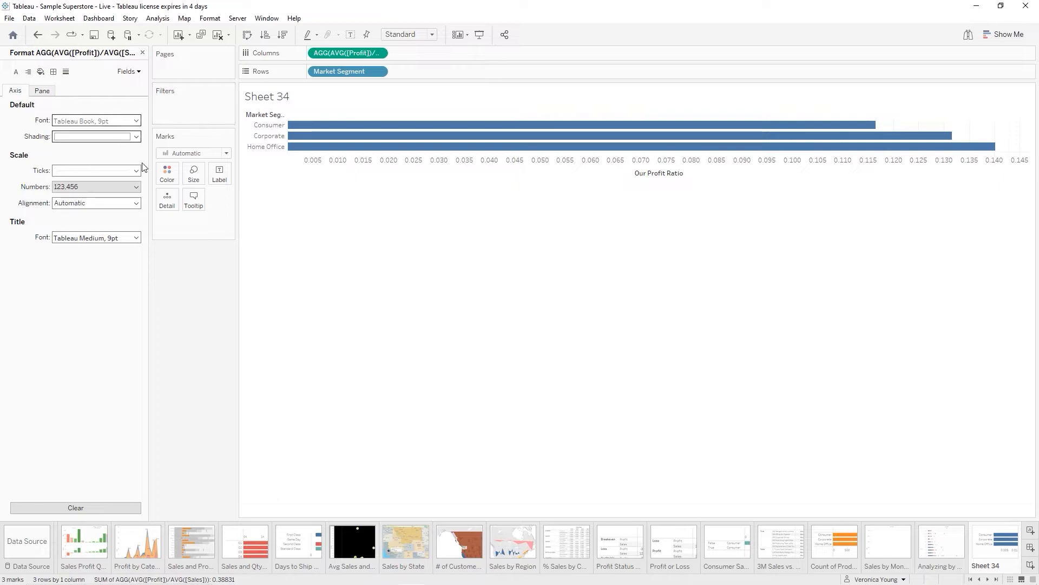
click(136, 187)
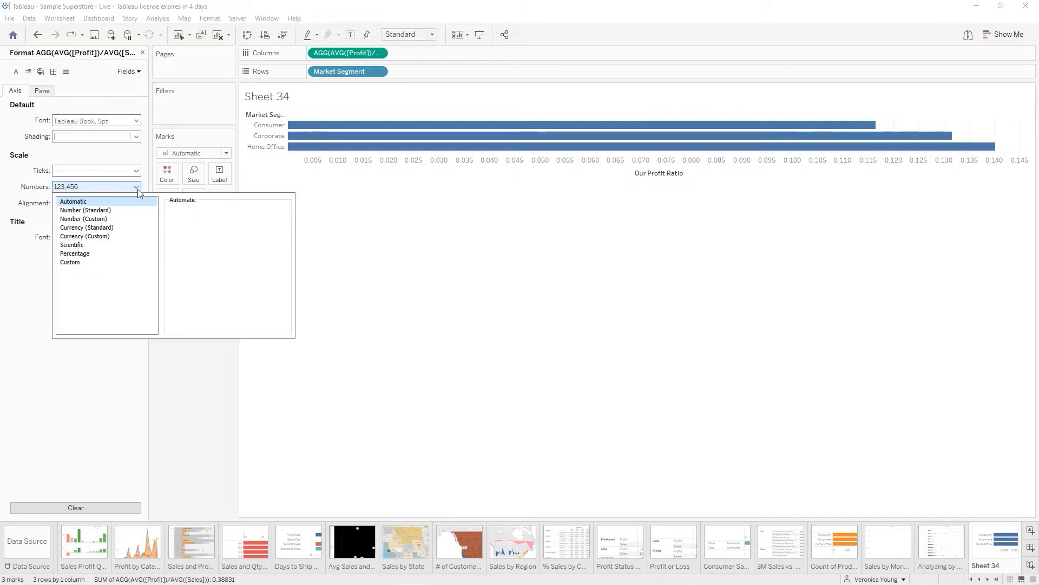
click(93, 255)
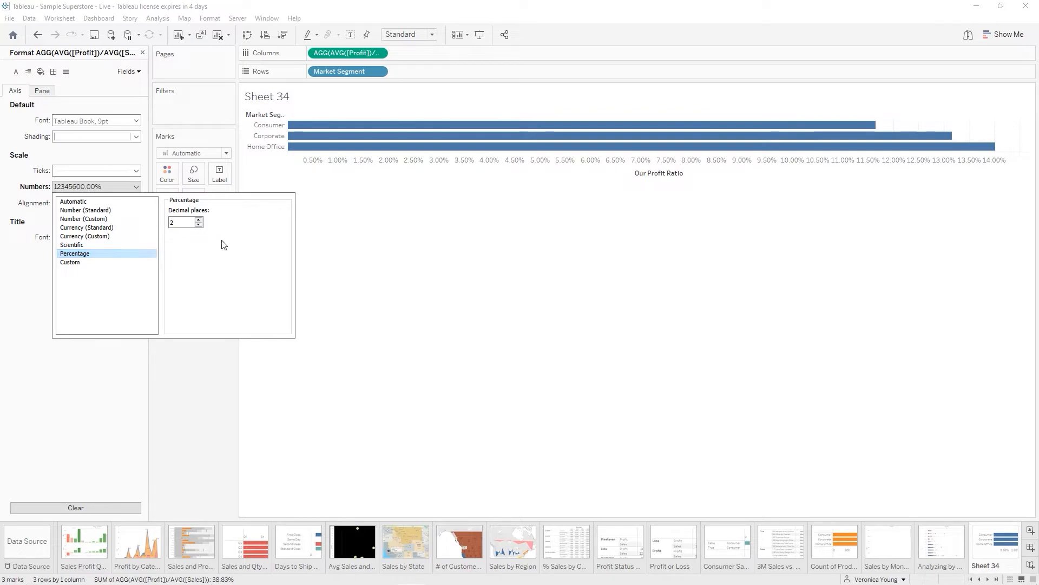
Reduce the Our Profit Ratio axis percentages to 0 decimal places
click(199, 224)
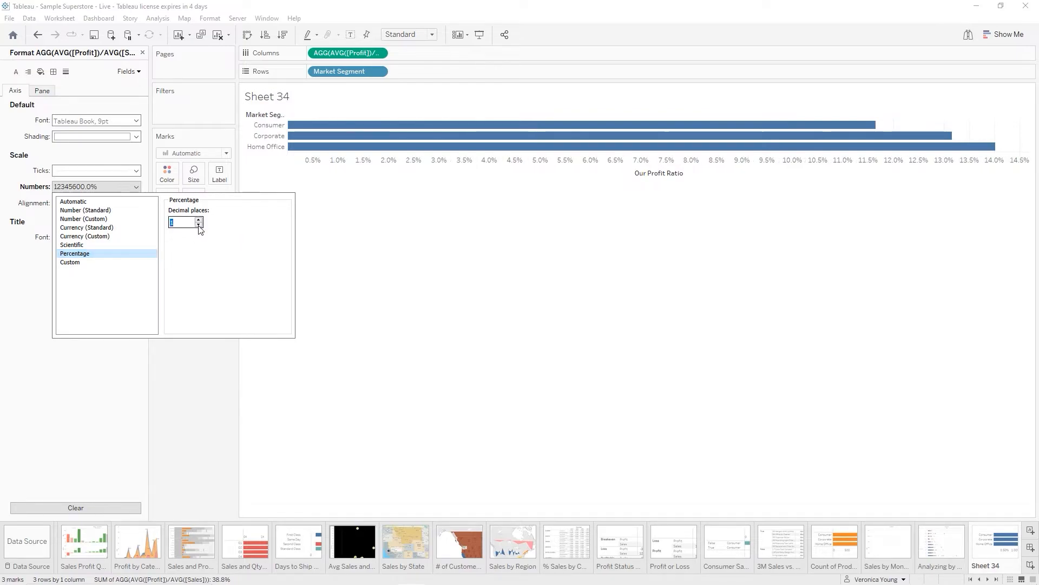
click(199, 224)
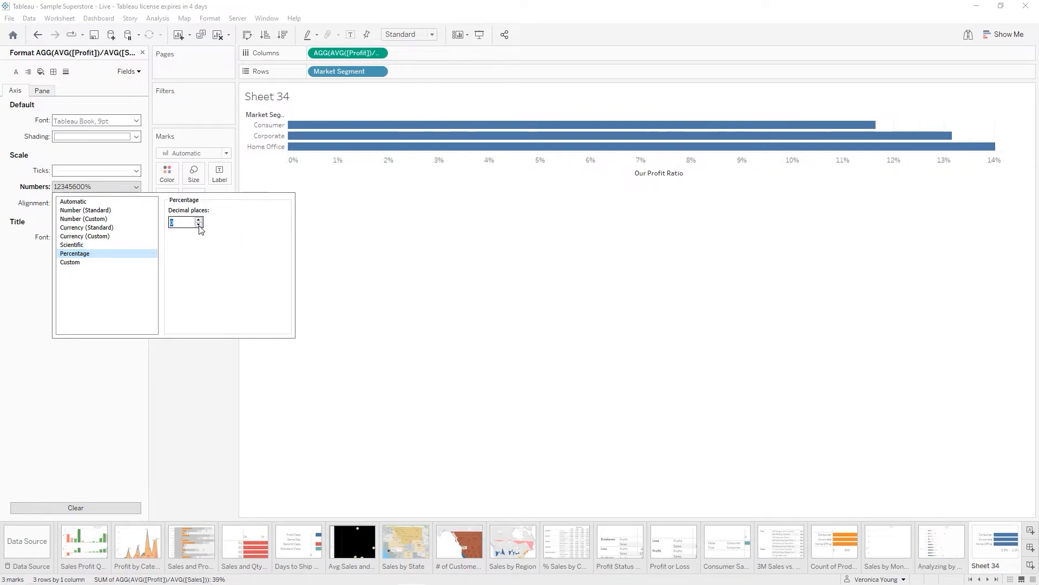
click(362, 228)
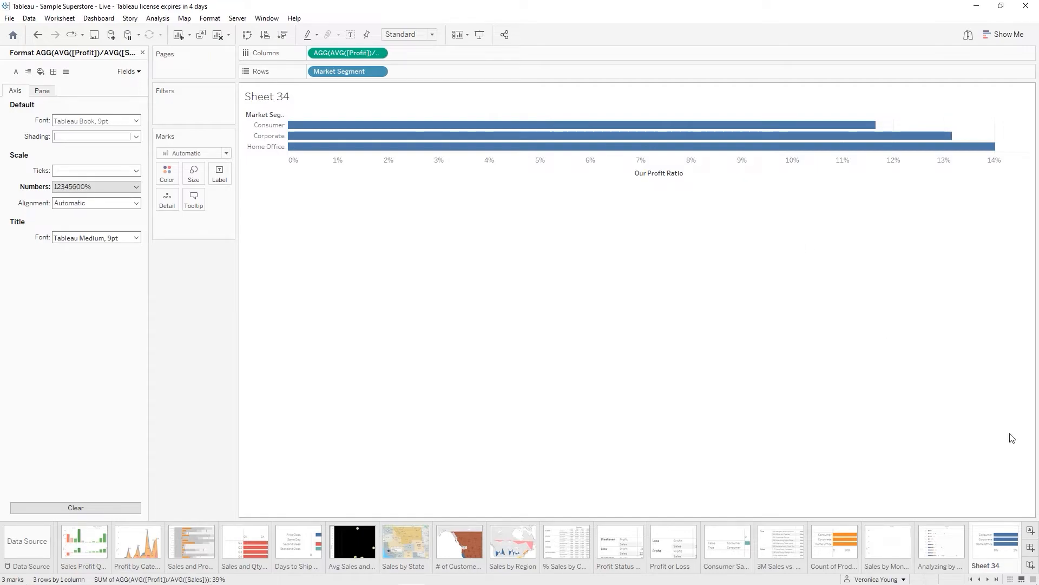
Rename Sheet 34 to "Average Profit Ratio per Segment", close the formatting options and color the bars orange
double_click(991, 566)
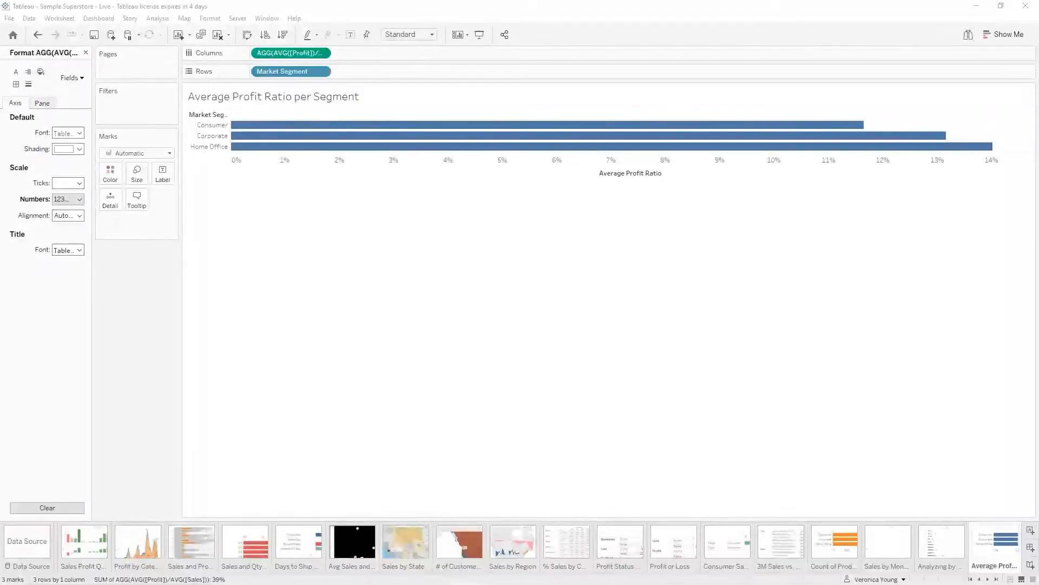
click(86, 54)
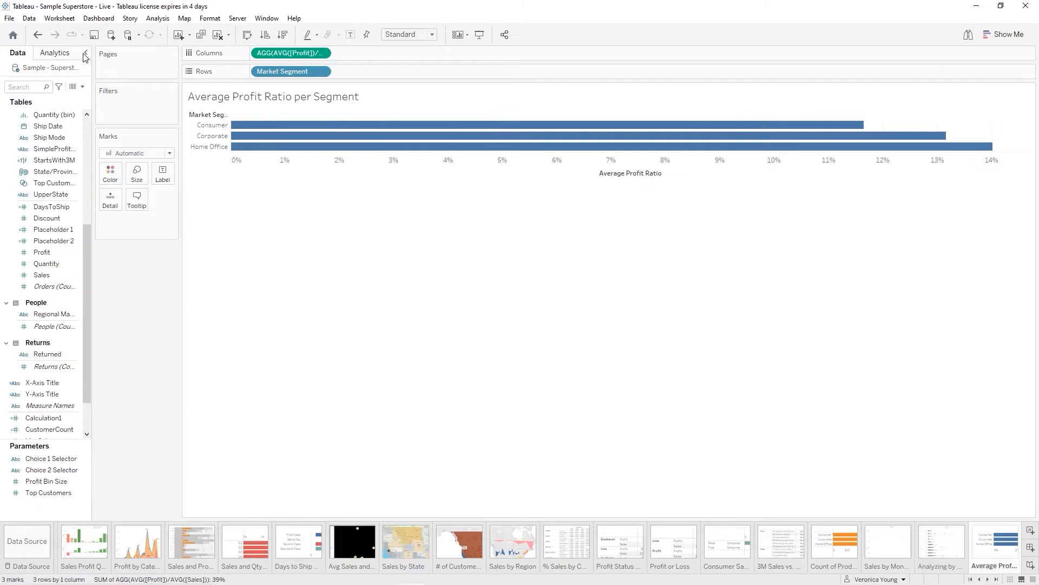
click(110, 175)
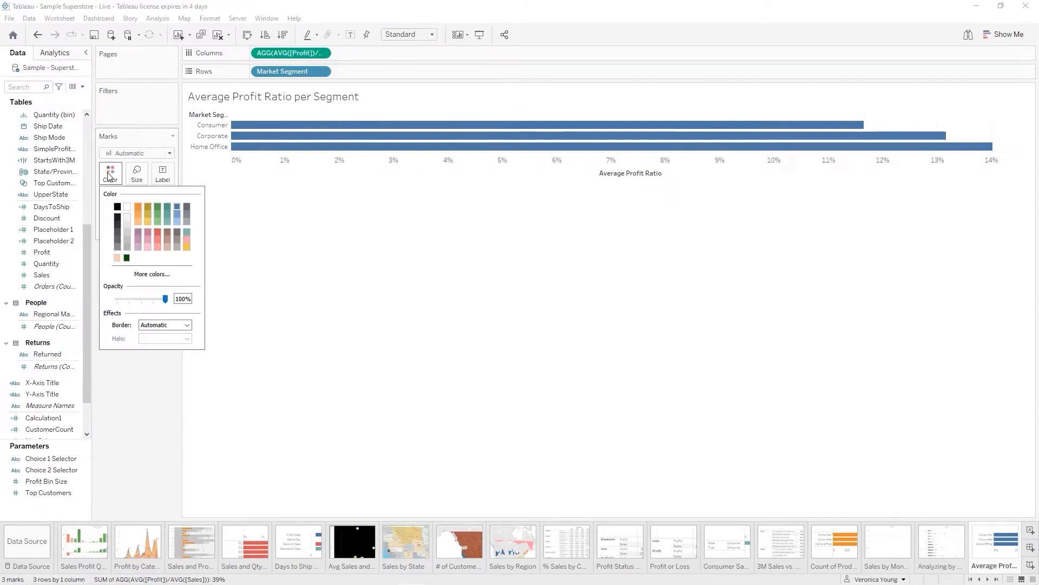
click(139, 206)
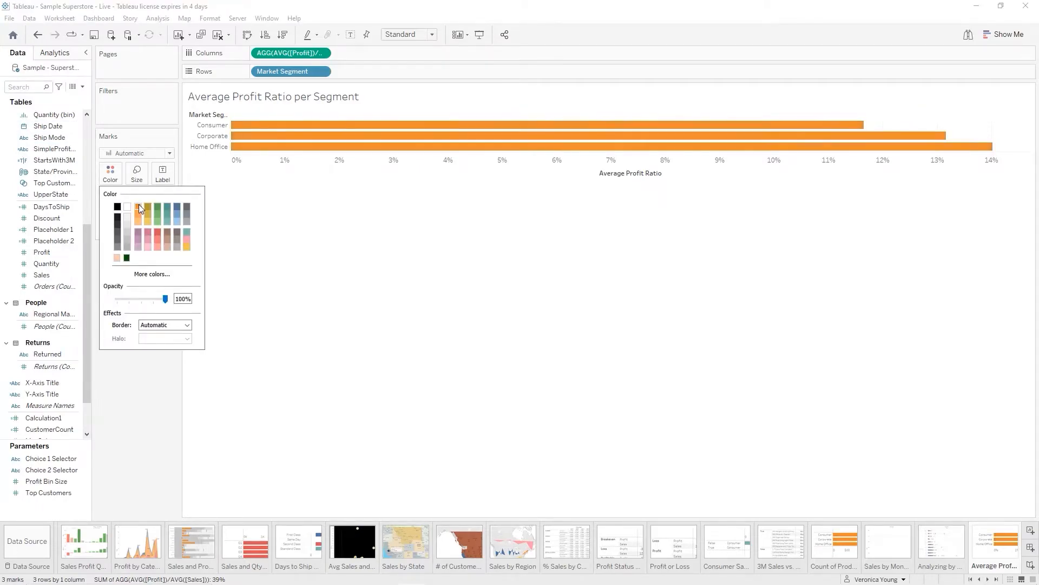
click(371, 274)
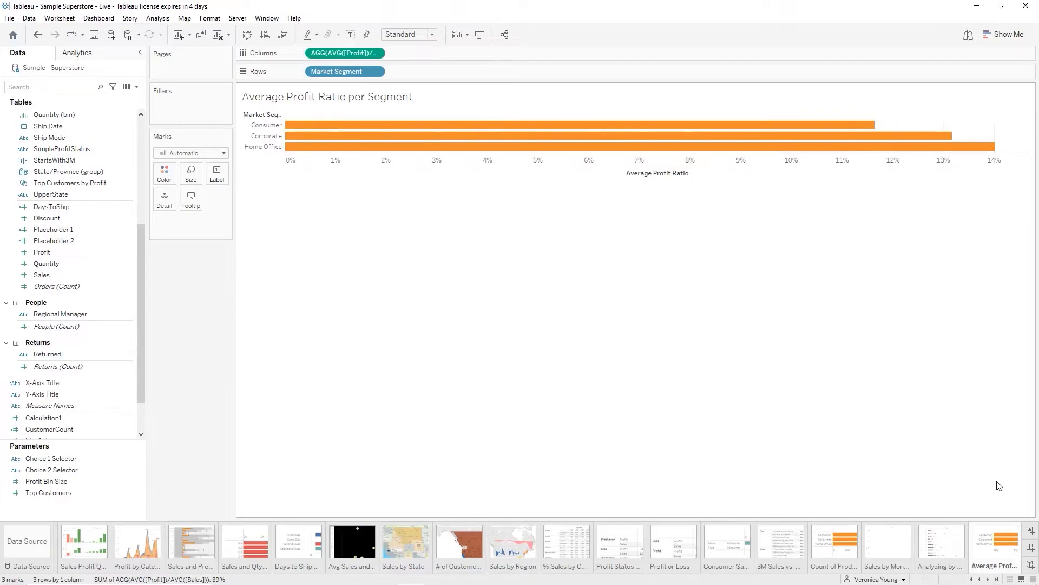
Create a new worksheet with Order Date on Columns, broken down by quarter only, without the year
click(1031, 532)
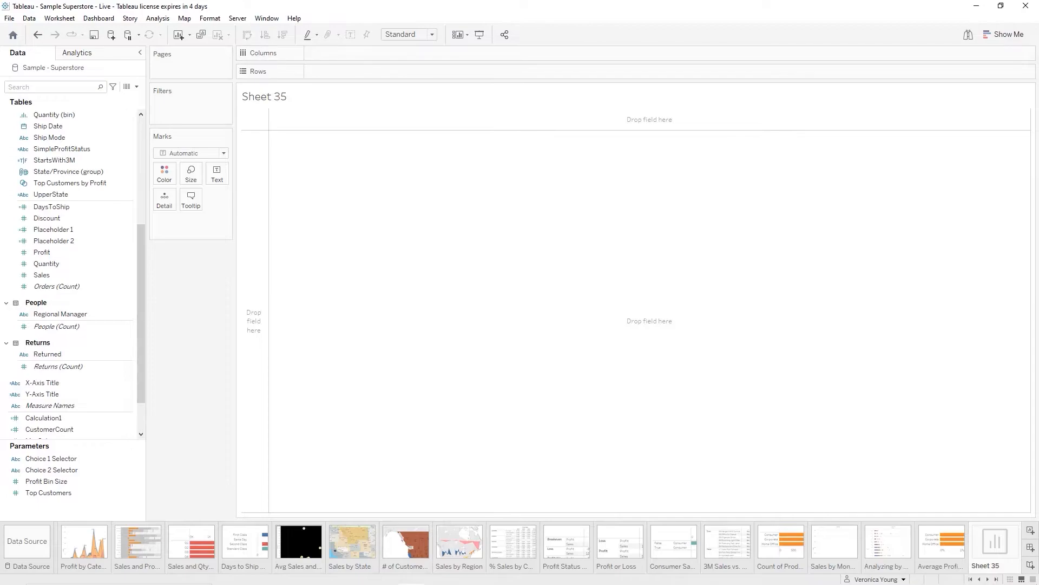
scroll(77, 171, up, 5)
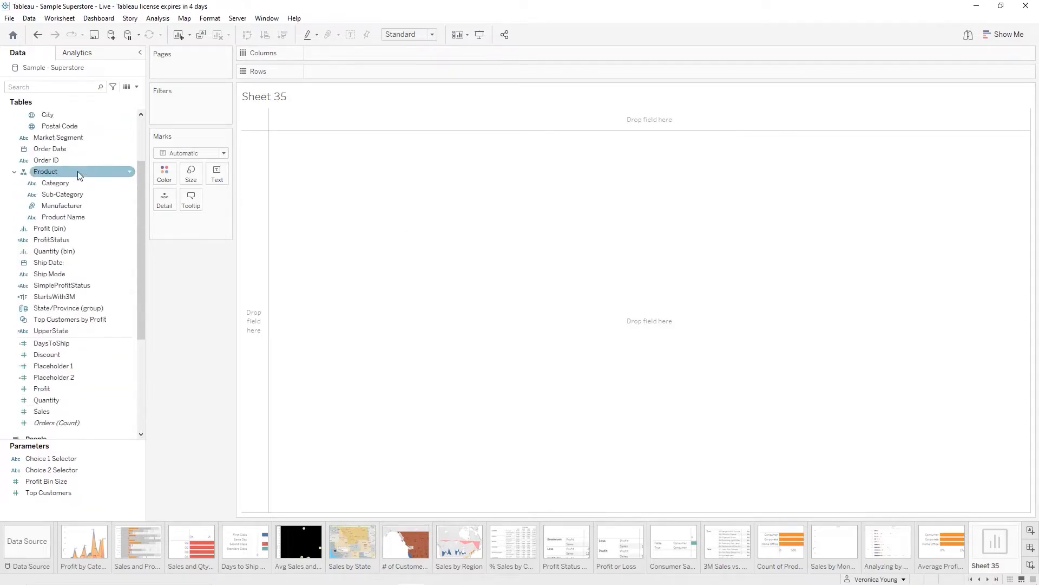
drag(77, 183, 347, 53)
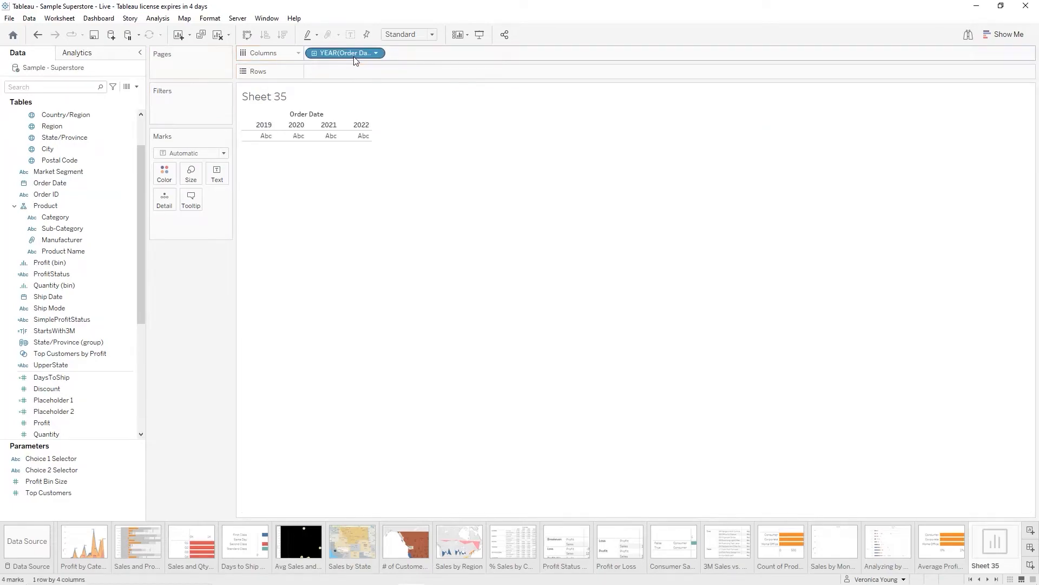
click(315, 53)
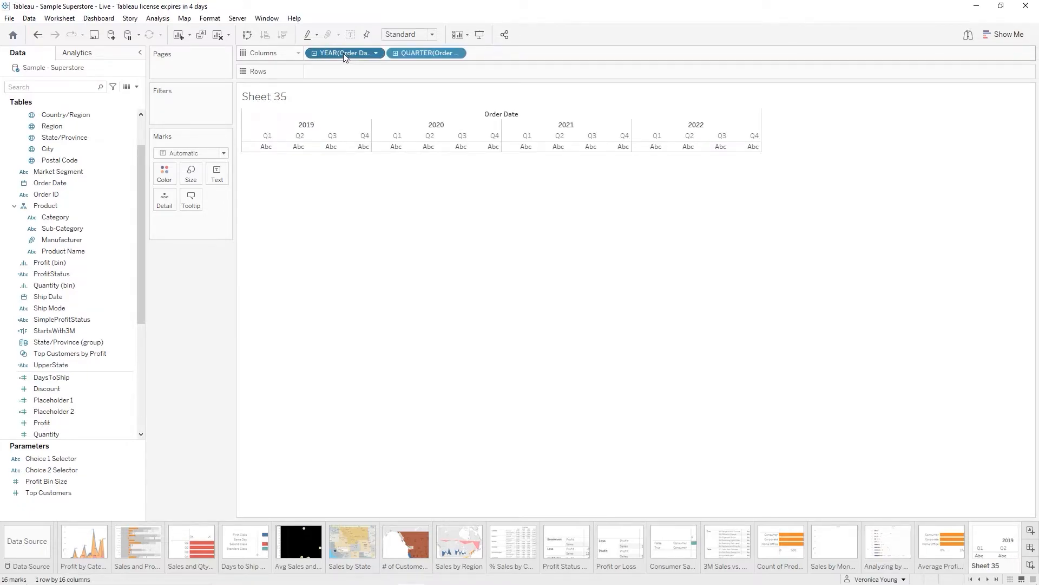
key(Delete)
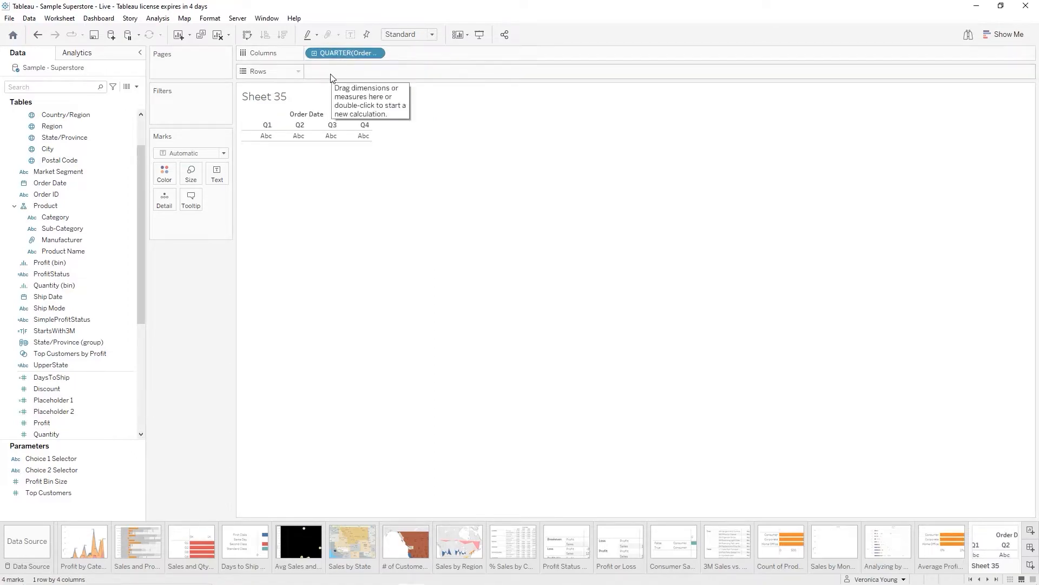
Add the ad hoc calculation [Sales]-[Profit] to Rows and apply it to the view
drag(344, 53, 333, 78)
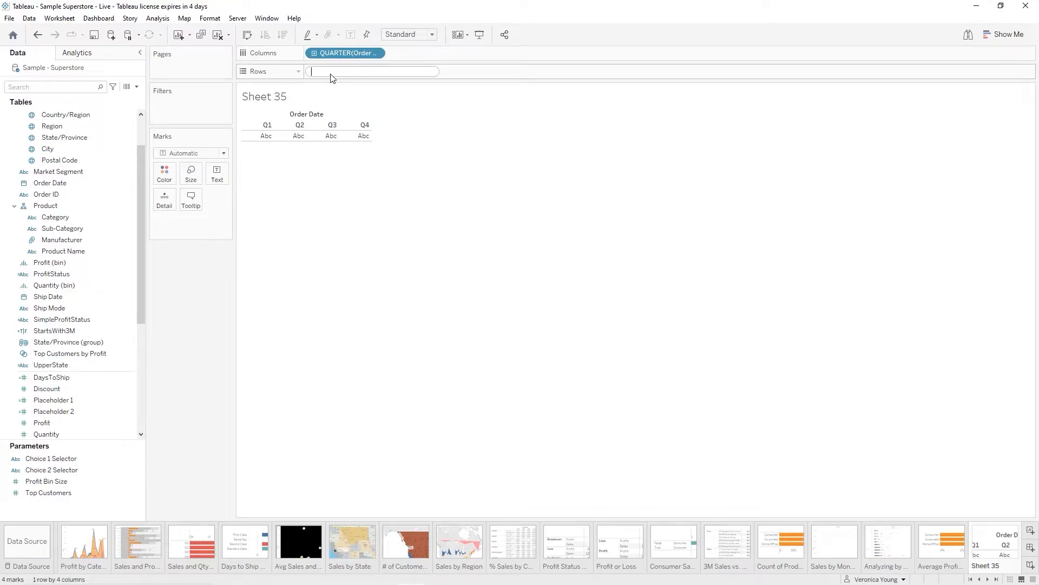
text(sales)
key(Return)
text(-pro)
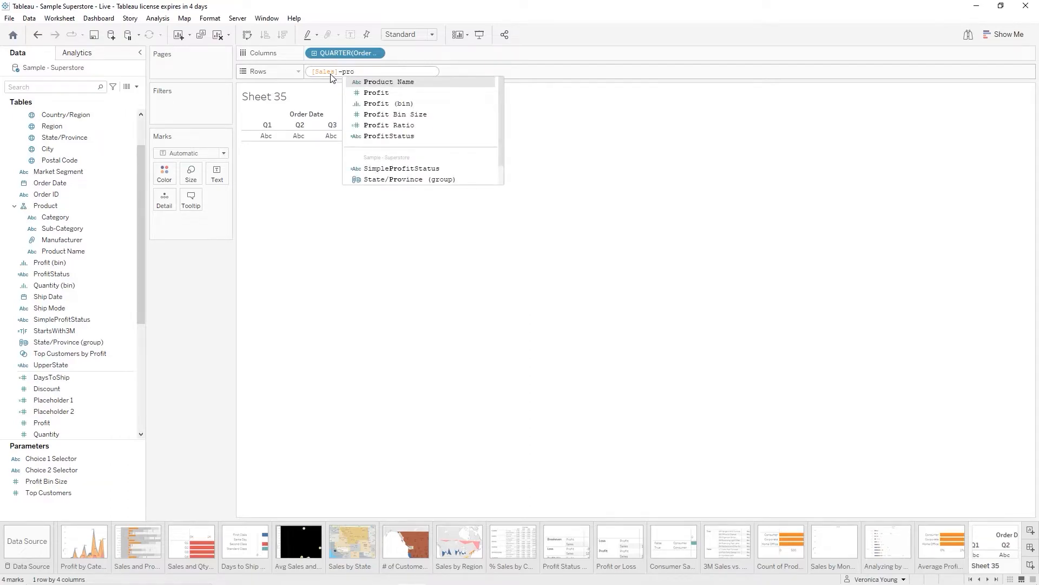
key(Down)
key(Return)
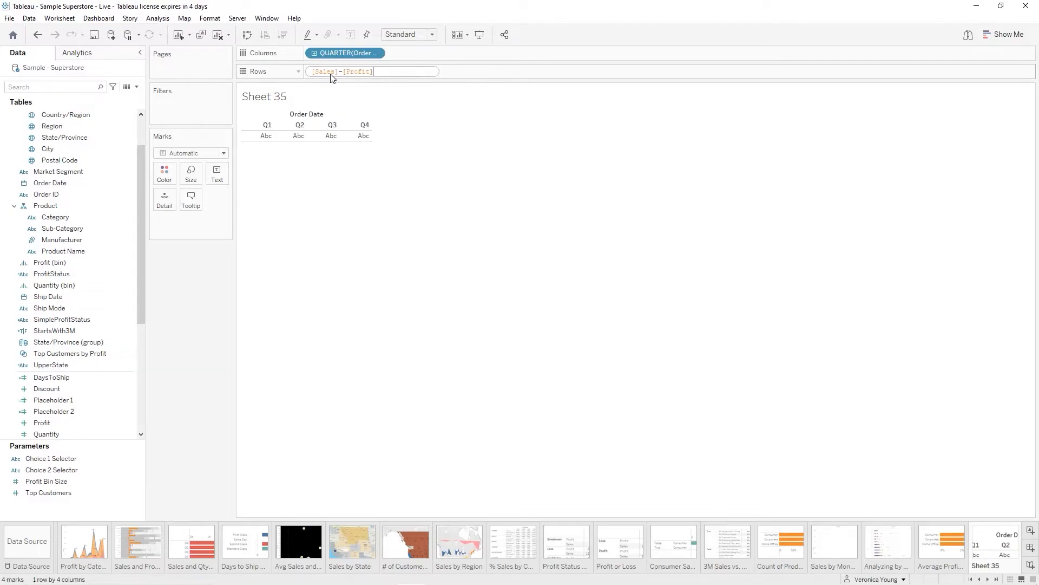
key(ctrl+Return)
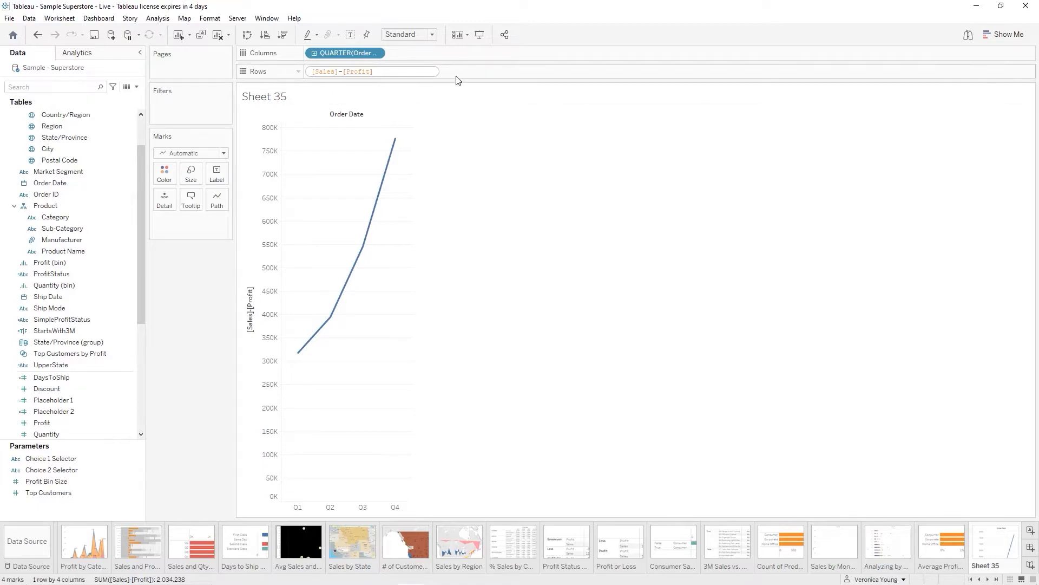
key(Return)
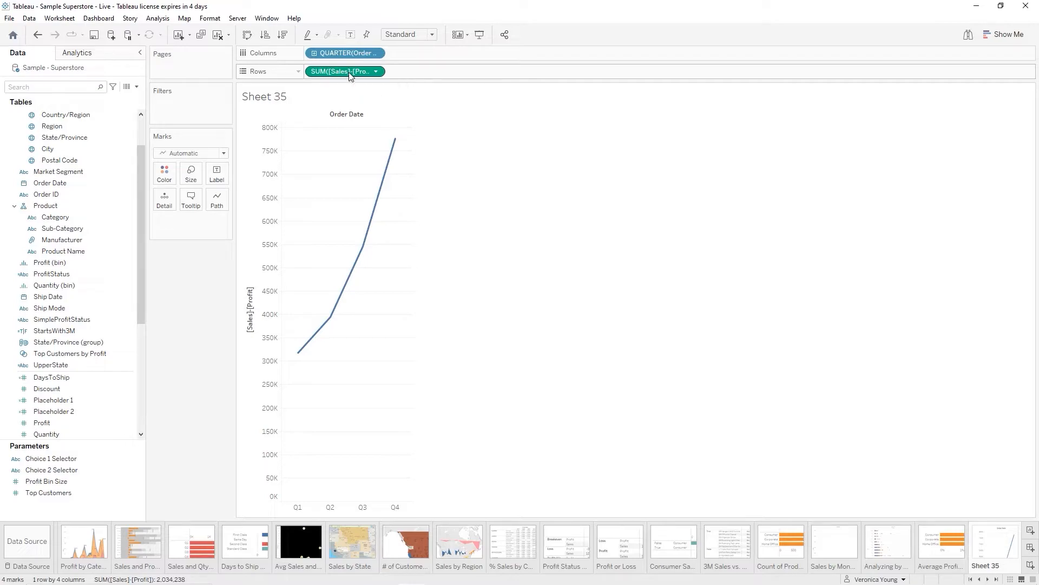
Save the ad hoc [Sales]-[Profit] calculation as a reusable data source field named "Cost"
drag(349, 74, 77, 256)
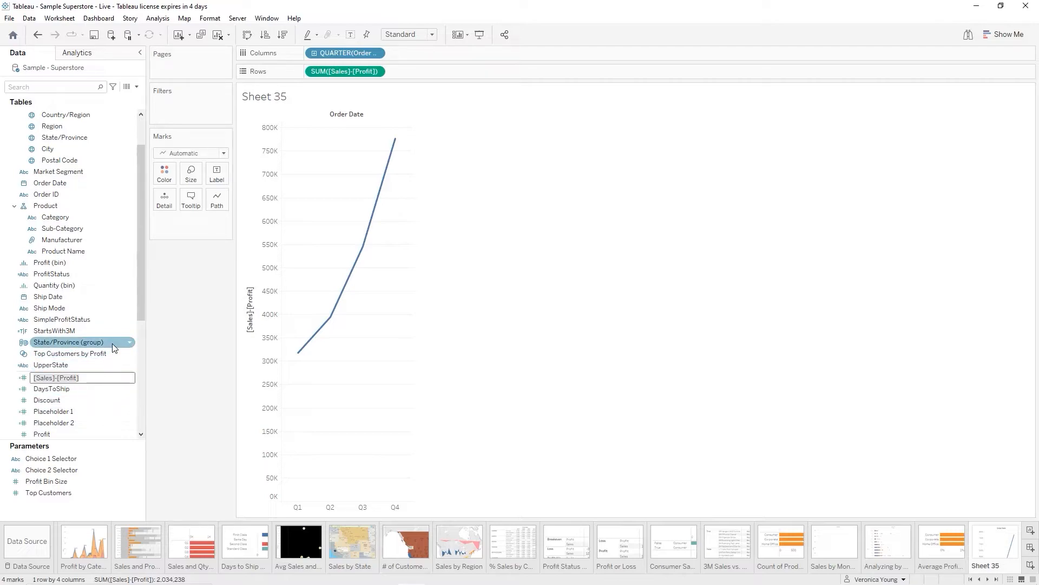
text(Cost)
key(Return)
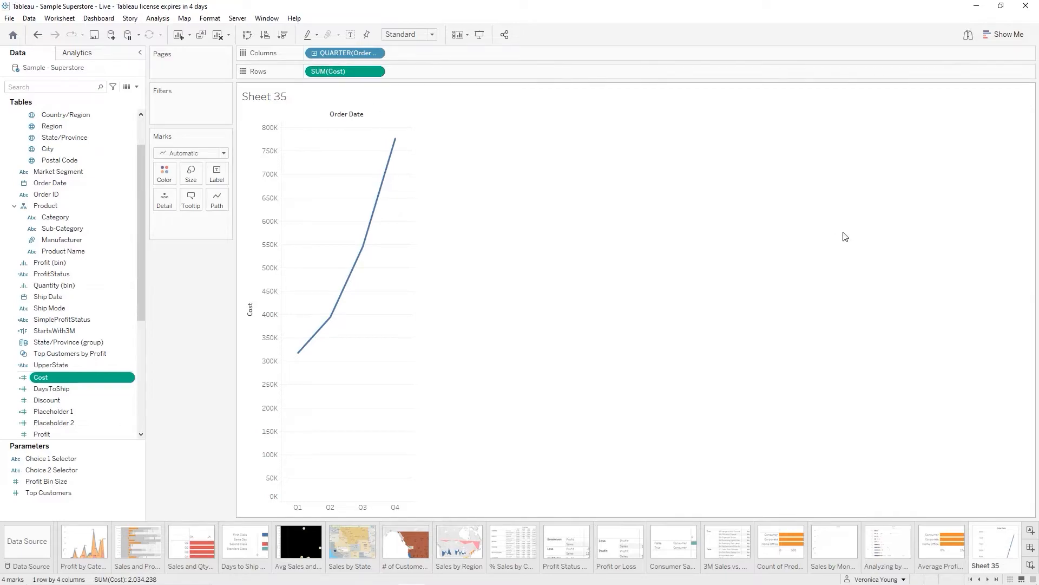
On the Average Profit Ratio per Segment sheet, save the Columns calculation as a data source field named "Average Profit Ratio"
click(948, 568)
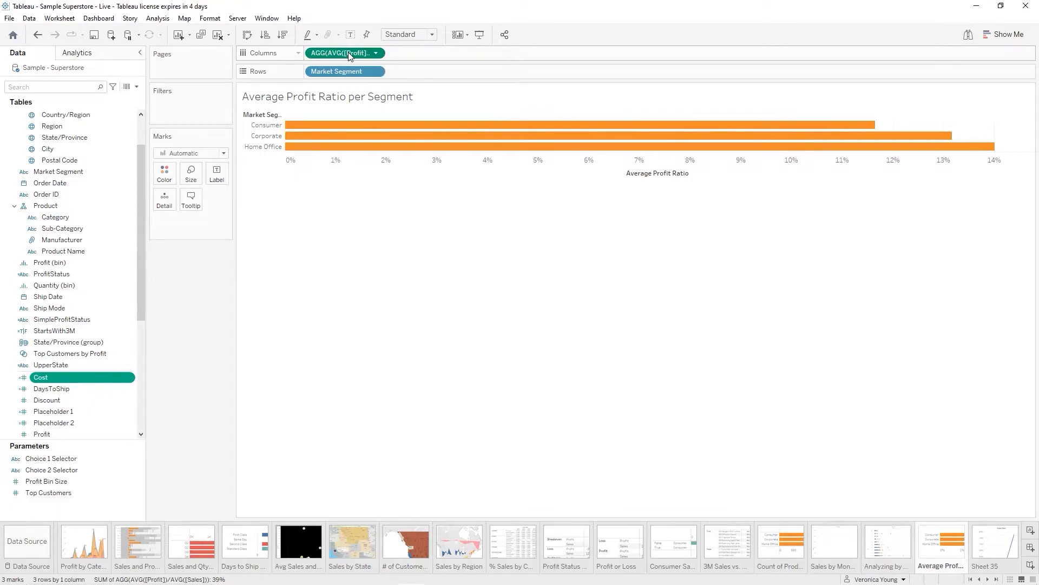
drag(350, 55, 63, 218)
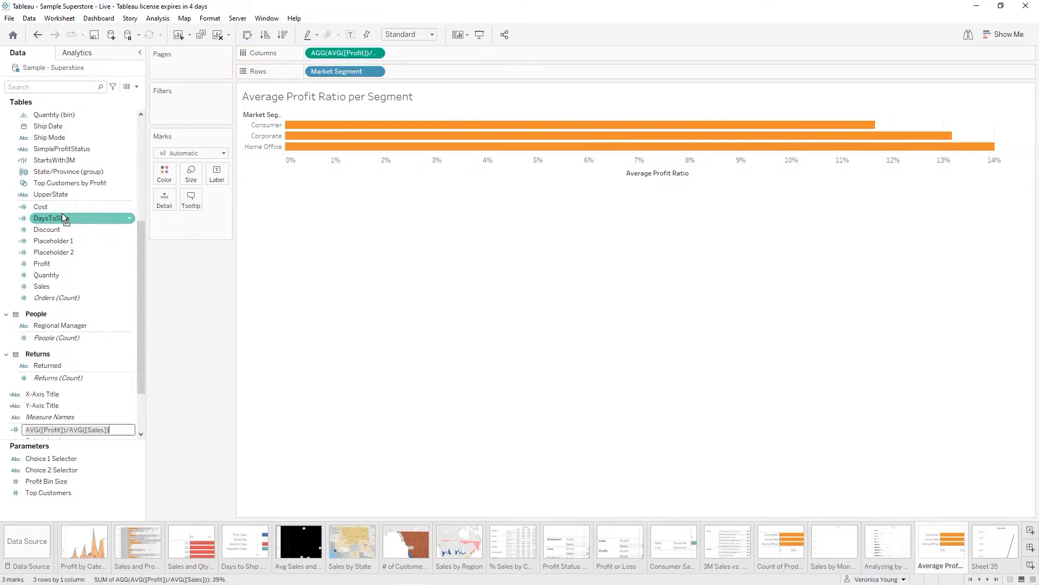
text(Average)
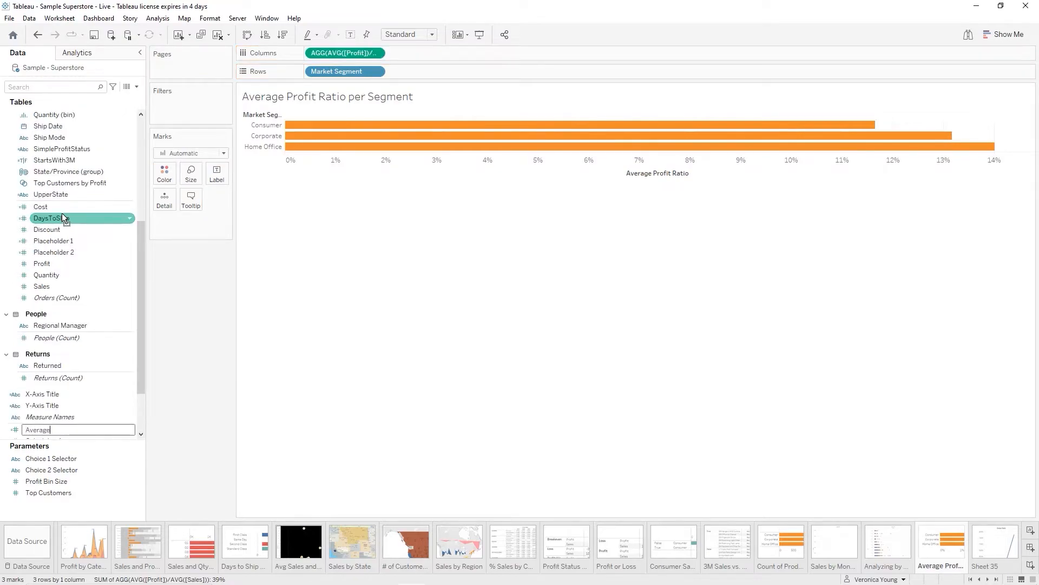
text( Profit Ratio)
key(Return)
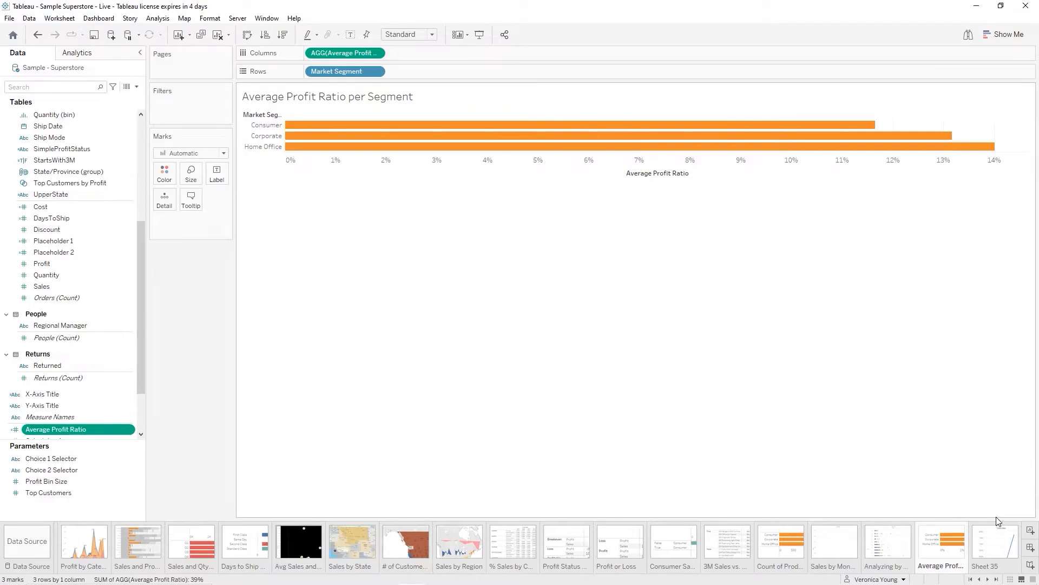
Return to Sheet 35, convert the quarter of Order Date to continuous, and inspect the Cost line's data points
click(1003, 550)
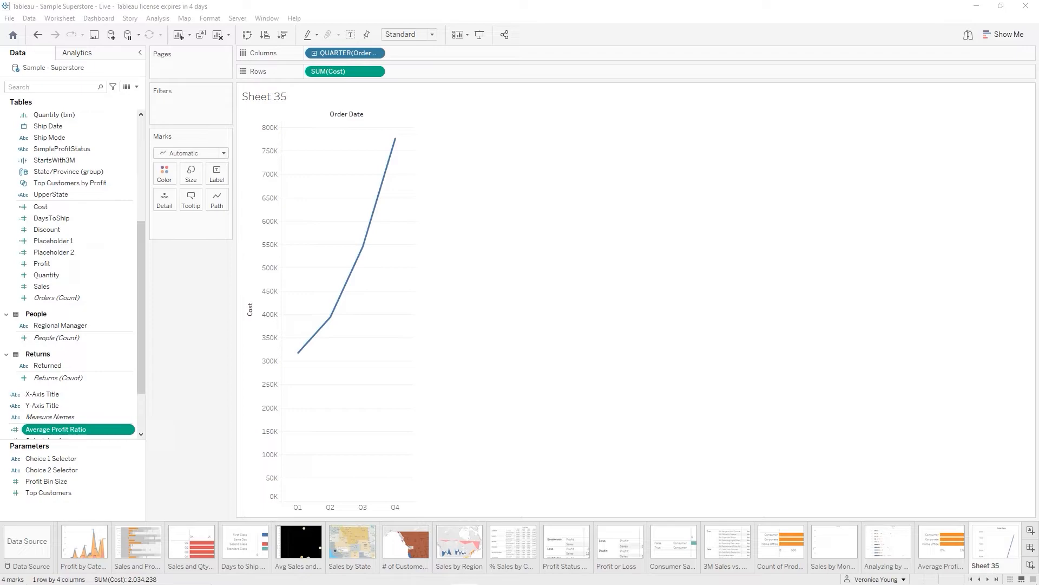
click(376, 53)
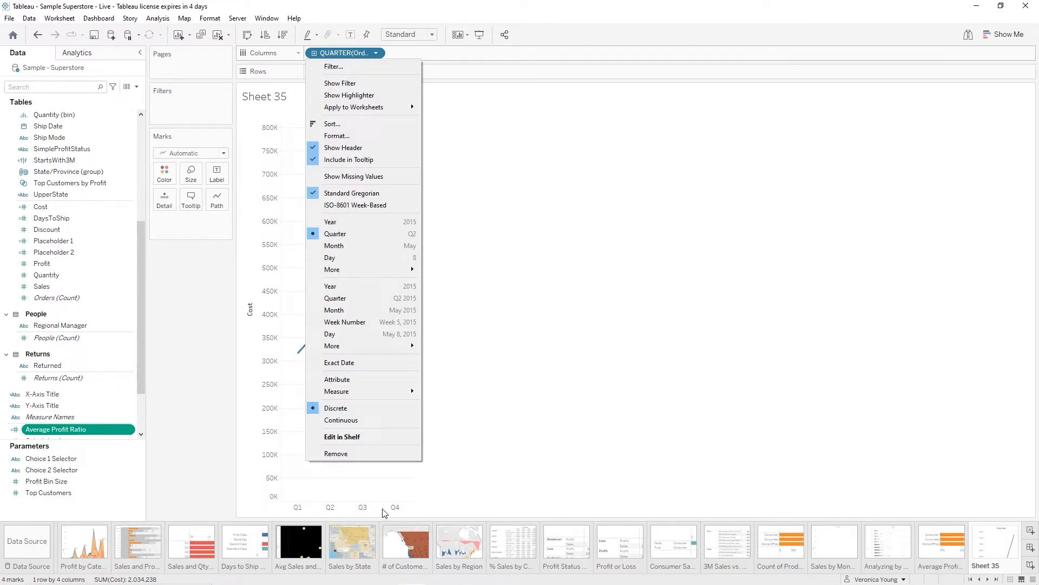
click(351, 422)
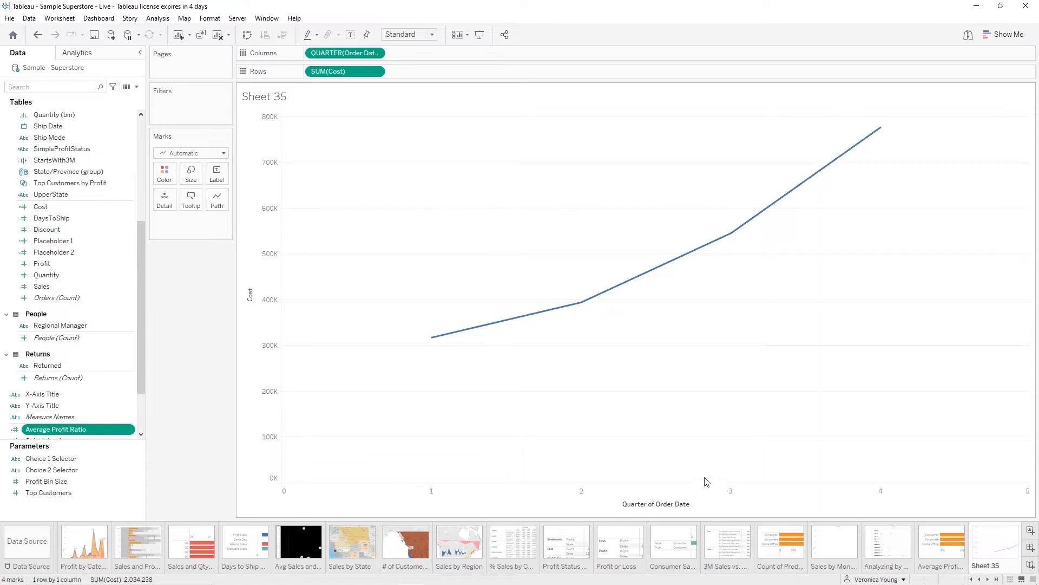
mouse_move(466, 329)
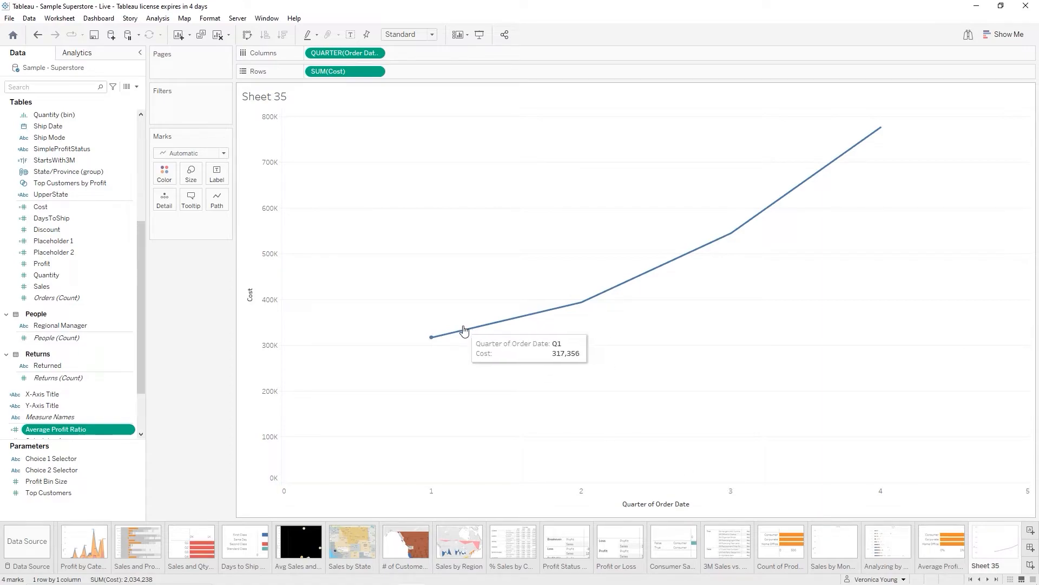
mouse_move(580, 302)
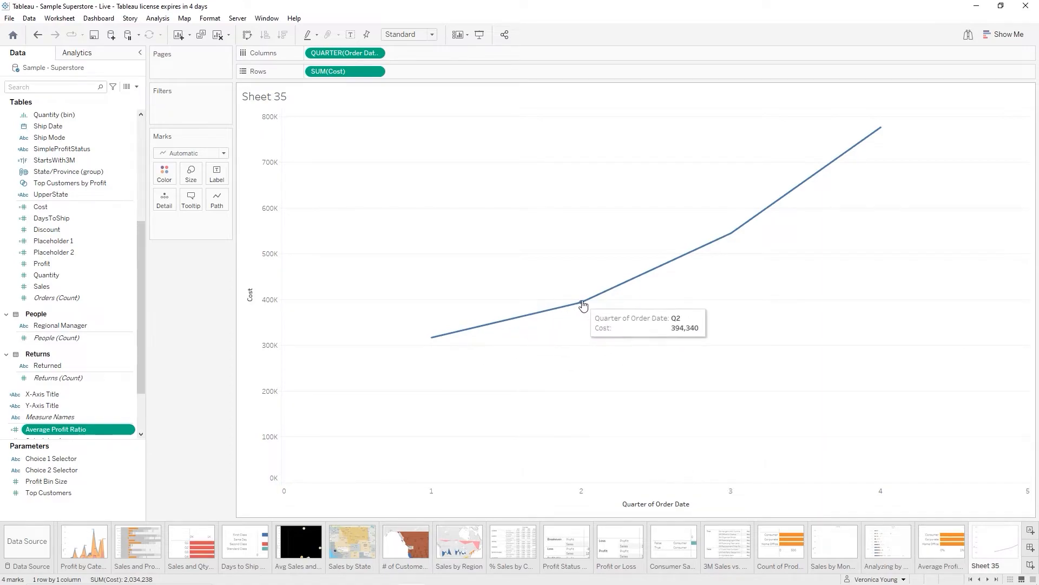
mouse_move(725, 236)
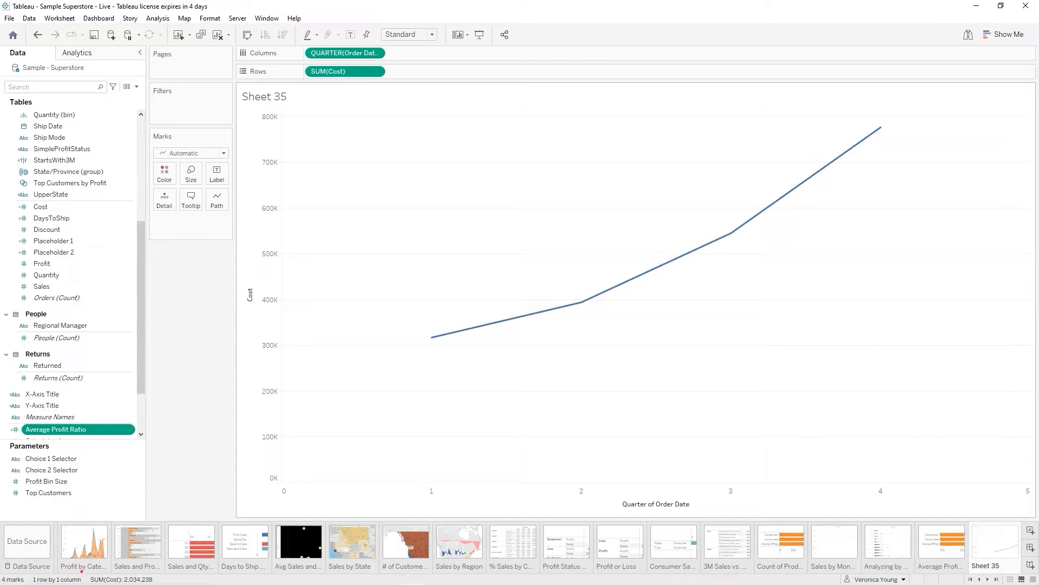
Add Profit to Rows after Cost and place Market Segment on Columns ahead of the Order Date quarter
drag(81, 569, 82, 445)
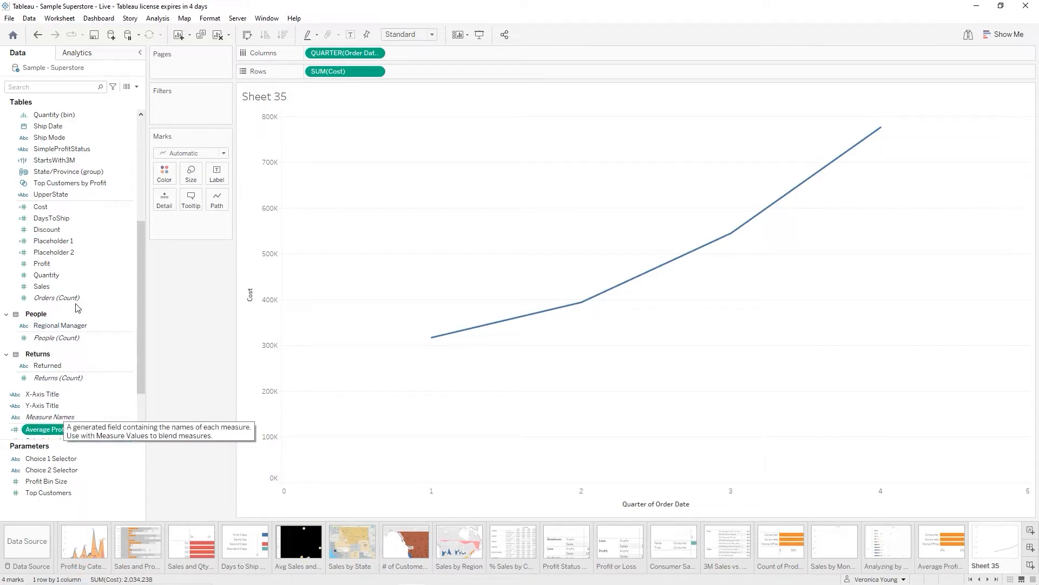
drag(68, 266, 431, 71)
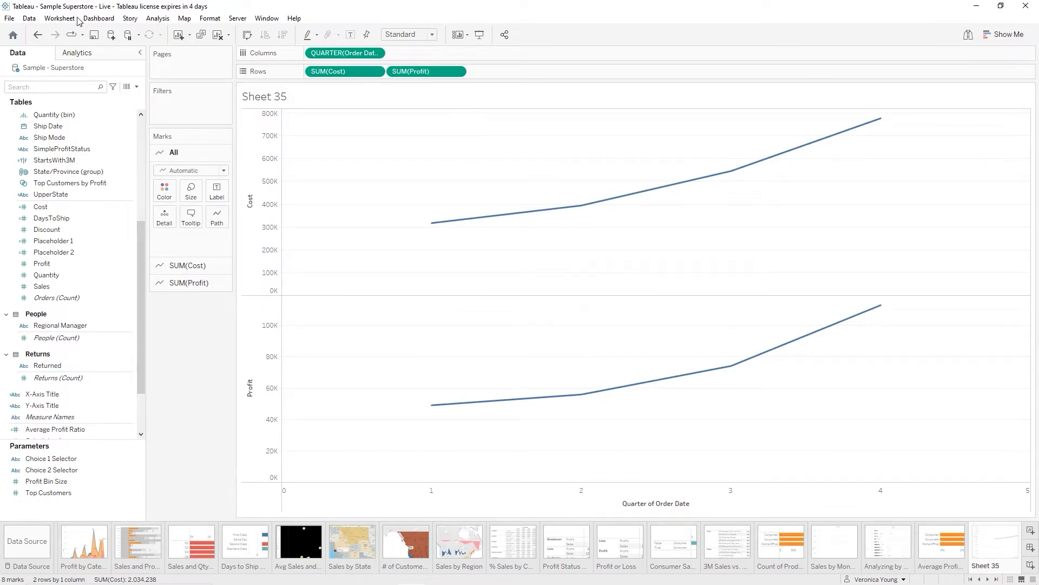
scroll(97, 184, up, 3)
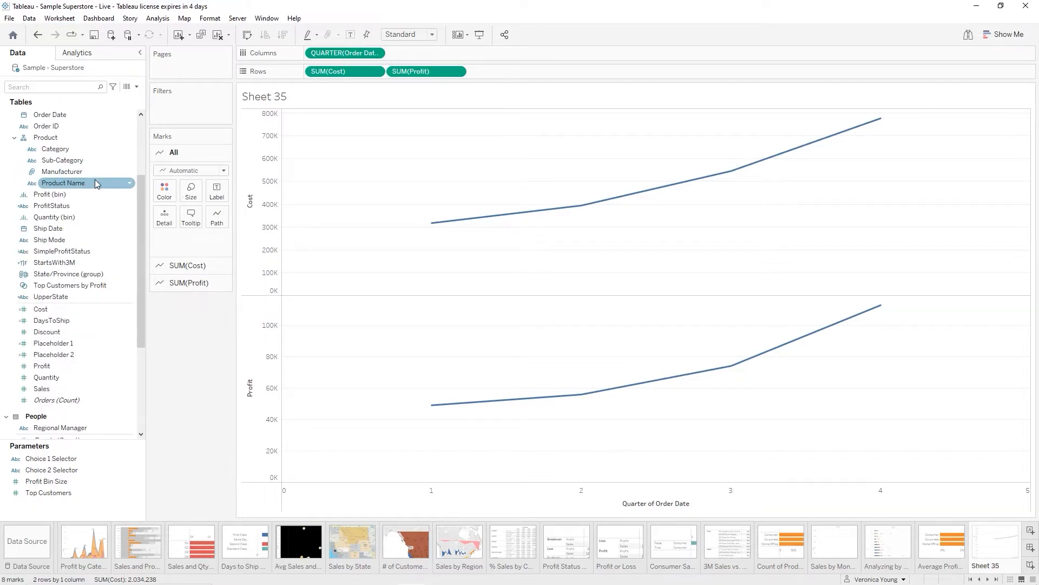
scroll(68, 162, up, 3)
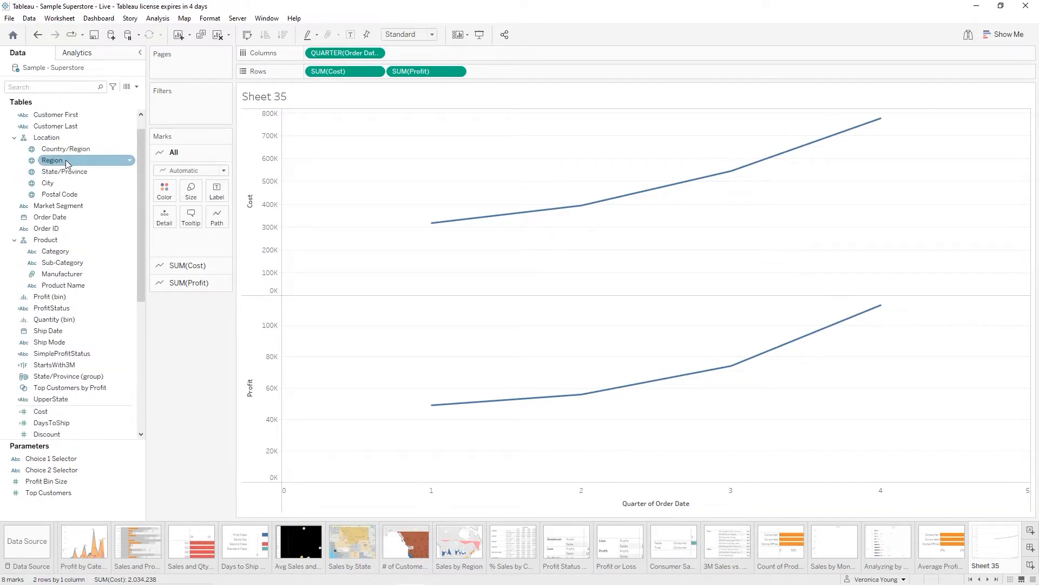
drag(57, 205, 425, 48)
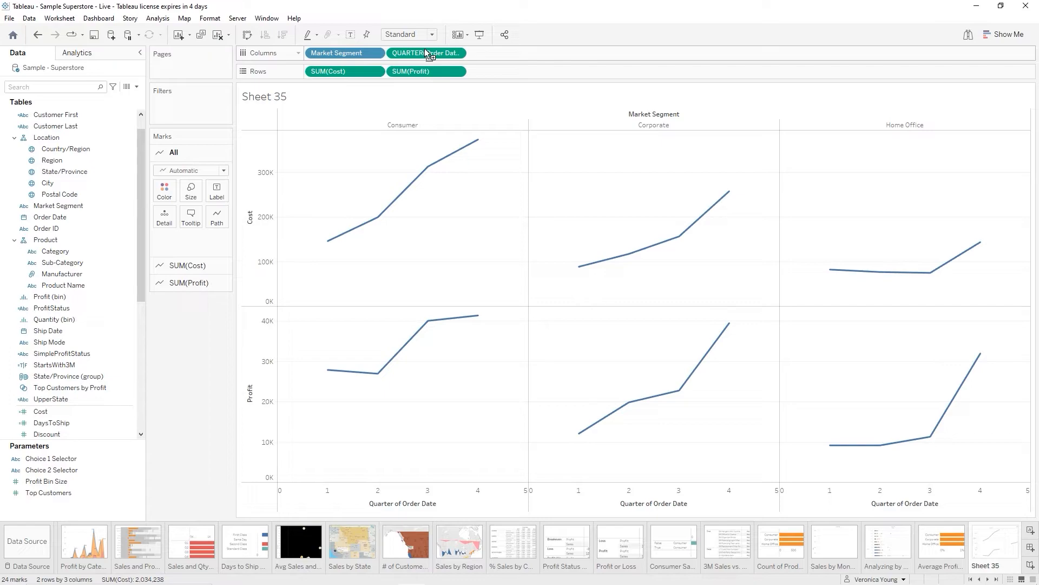
Use Show Me to convert the view to dual lines, plotting Cost and Profit together for each Market Segment
click(1008, 36)
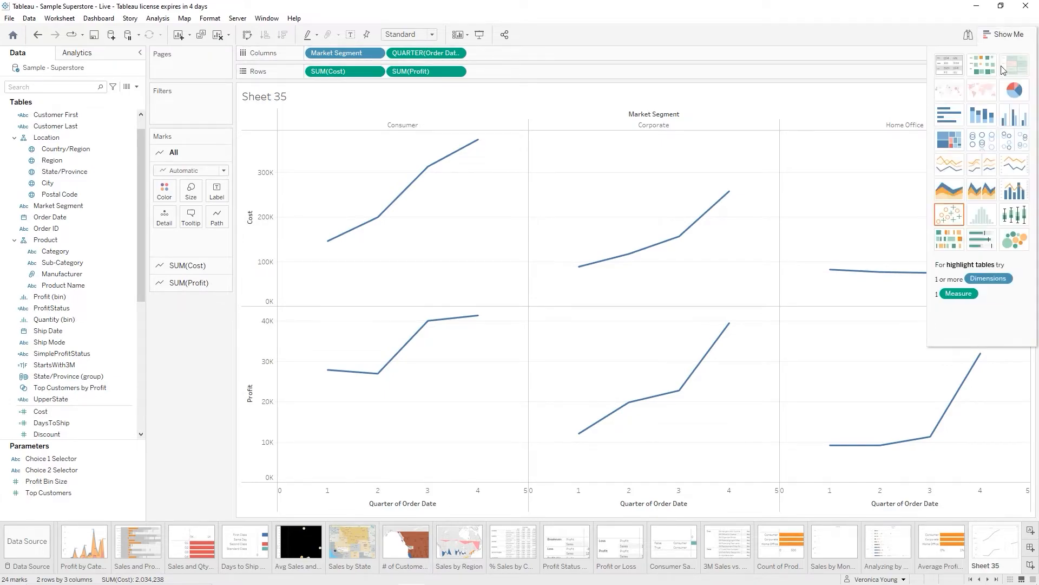
click(1021, 170)
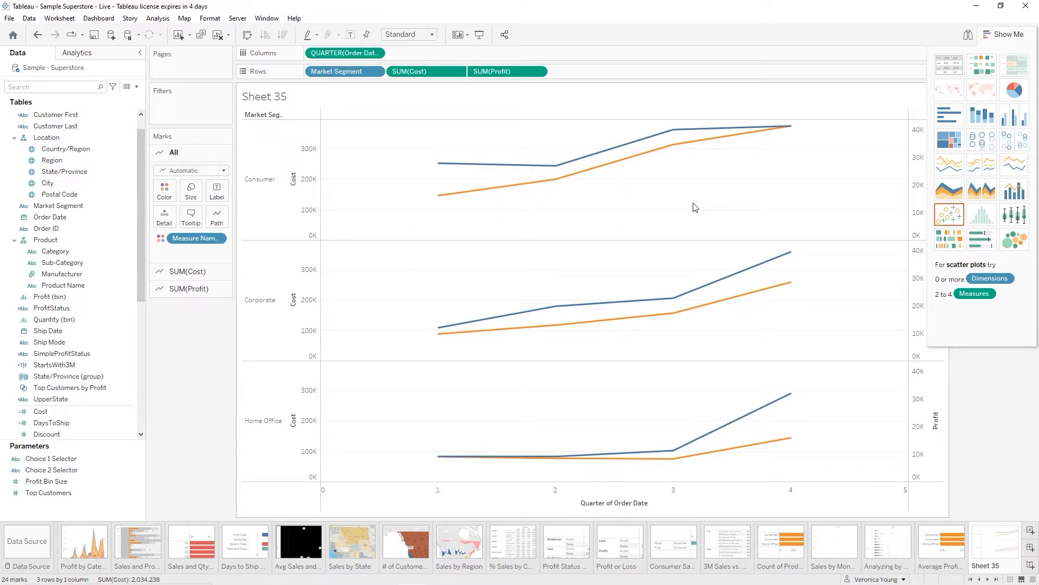
click(997, 40)
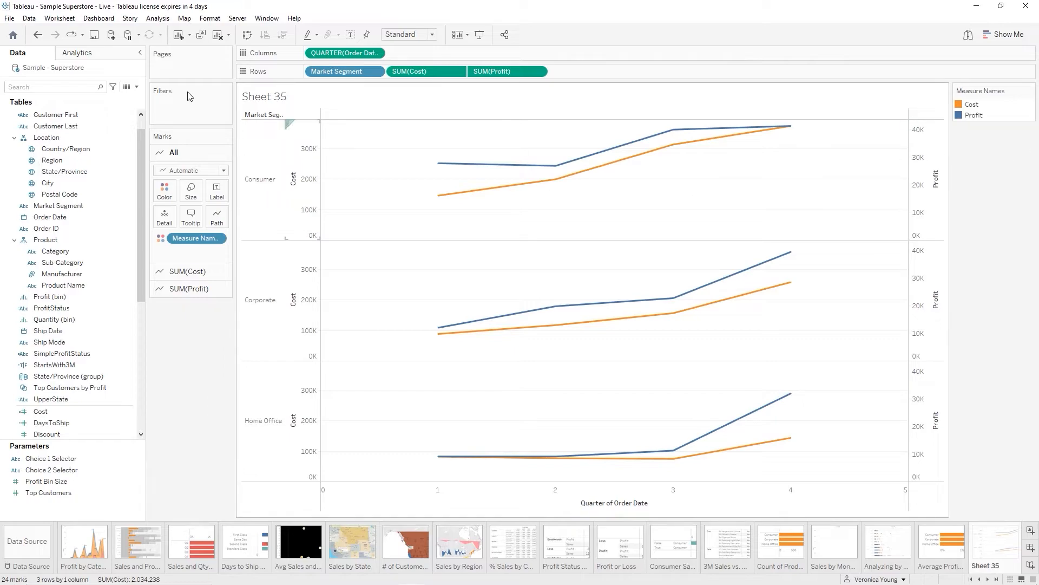
Check which legends are enabled for the worksheet
click(157, 18)
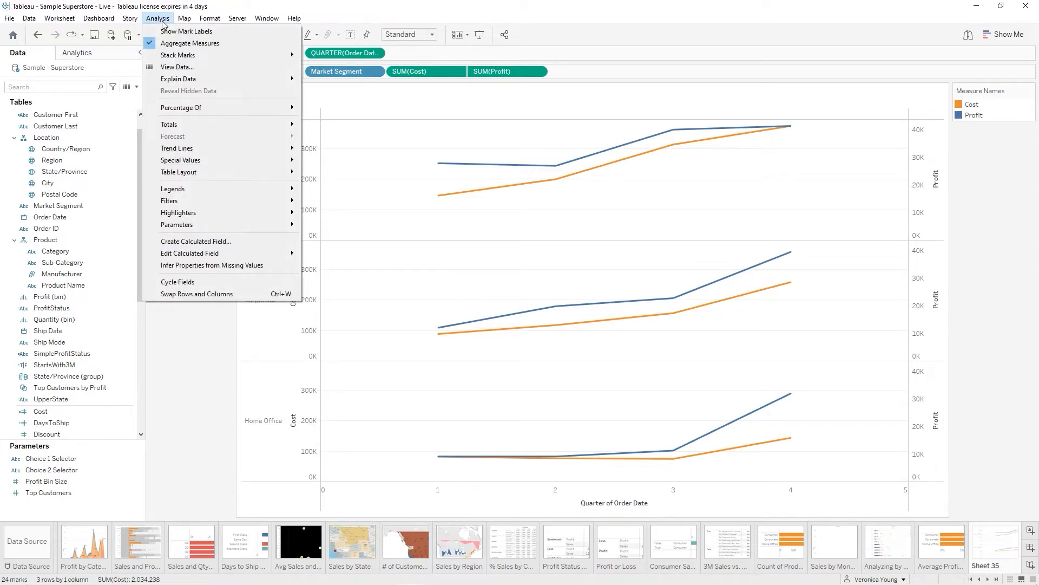
mouse_move(189, 194)
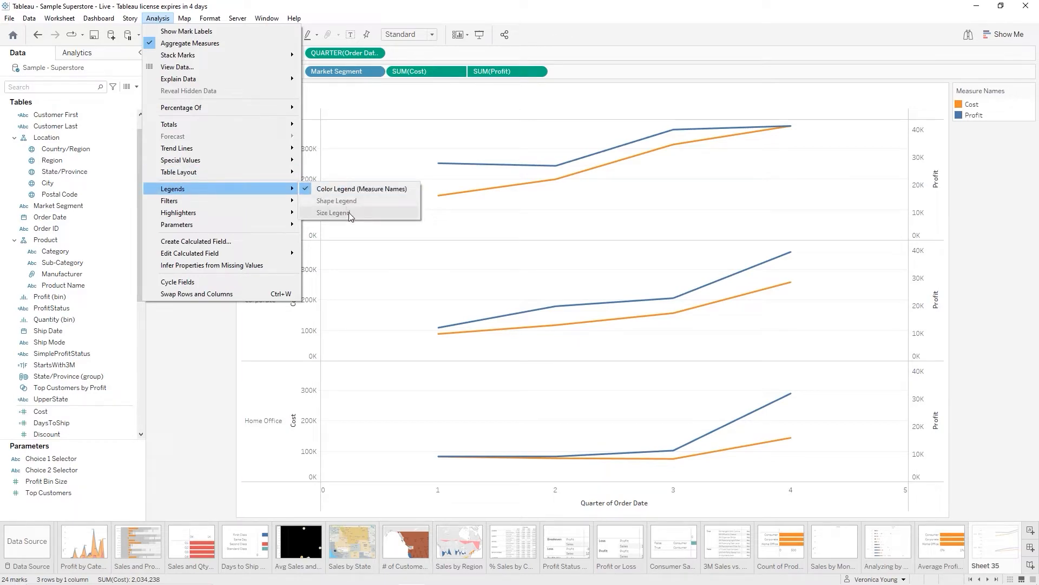
click(545, 23)
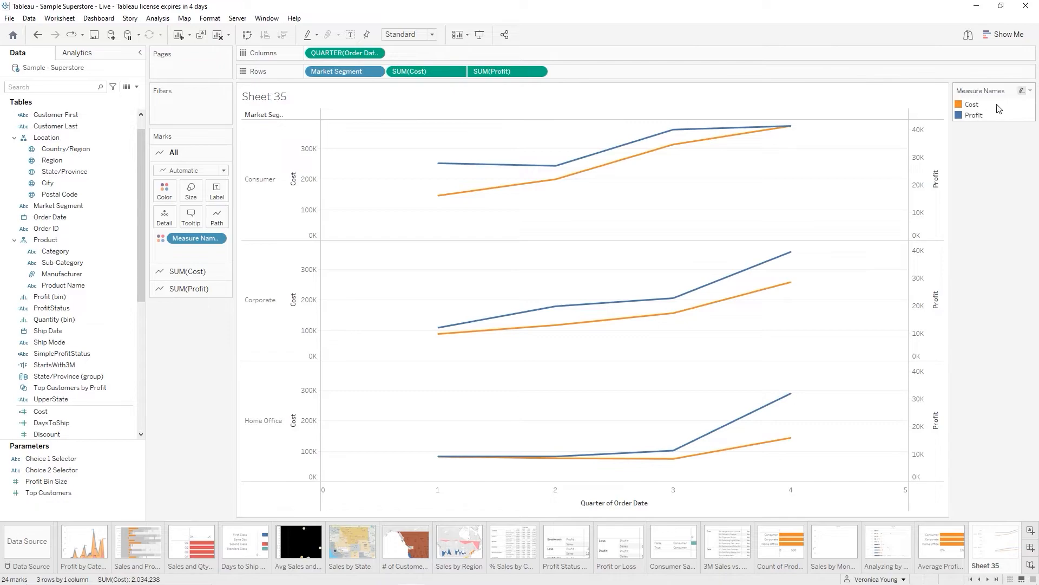
Edit the Measure Names colors with the Lightning Watermelon palette, assigning dark red to Cost and dark green to Profit
click(1030, 91)
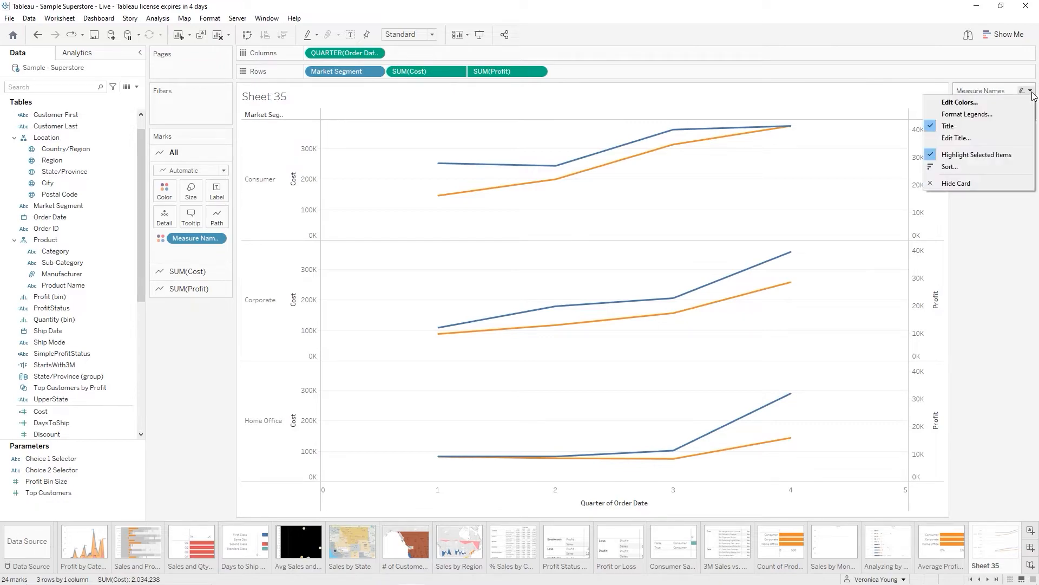
click(981, 104)
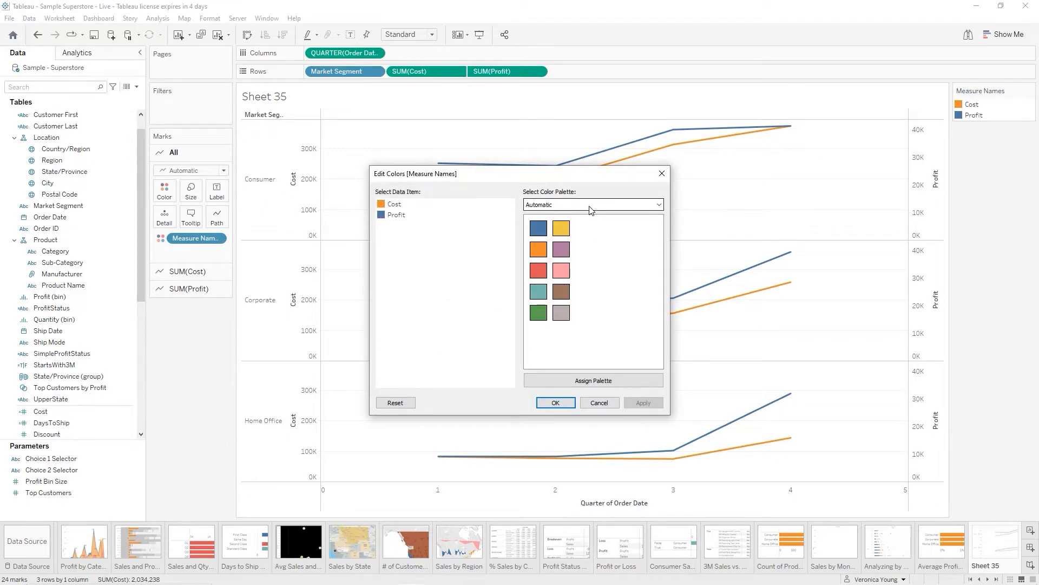
click(659, 206)
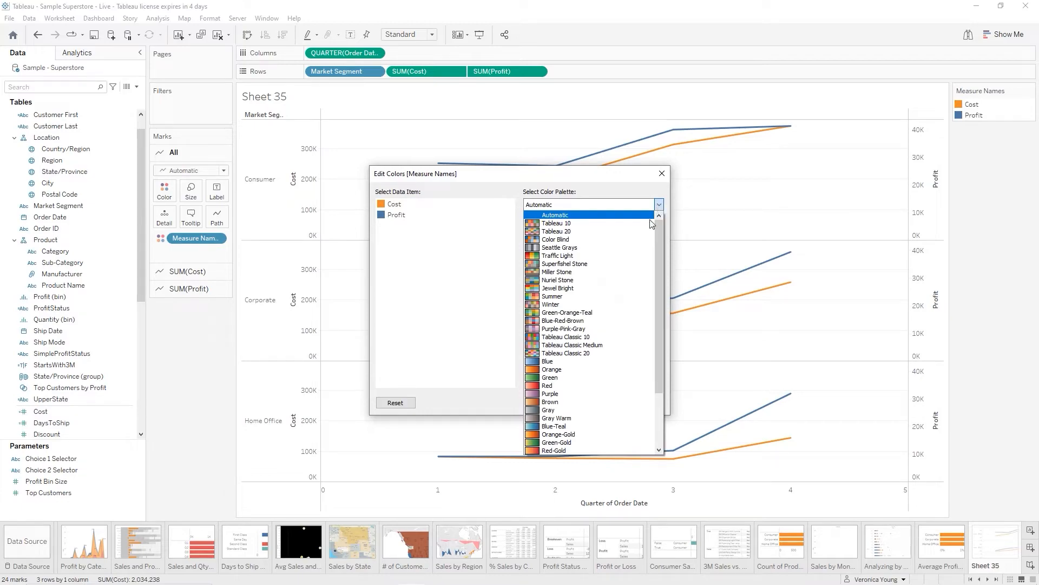
scroll(627, 255, down, 3)
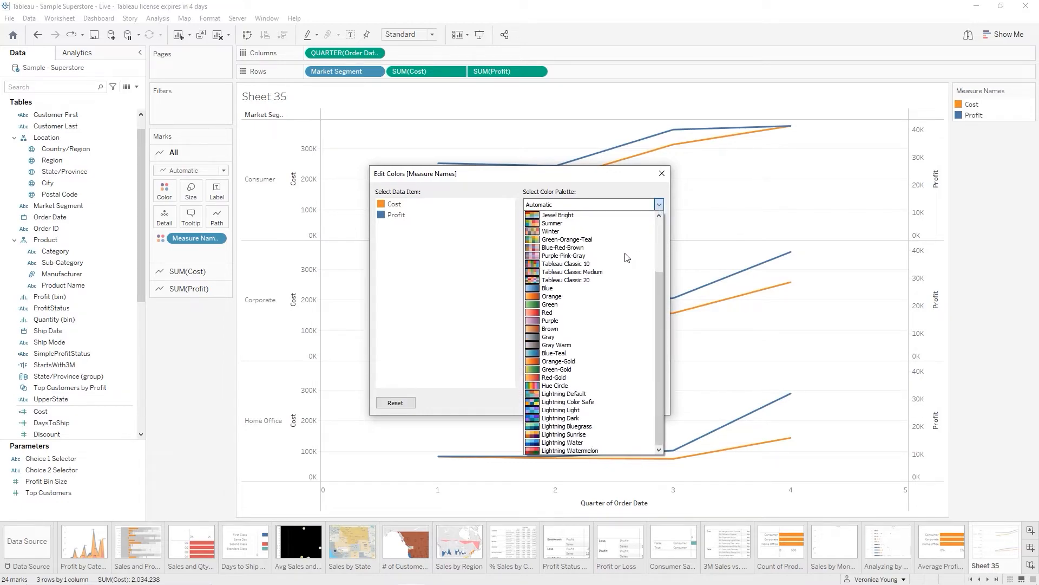
click(588, 450)
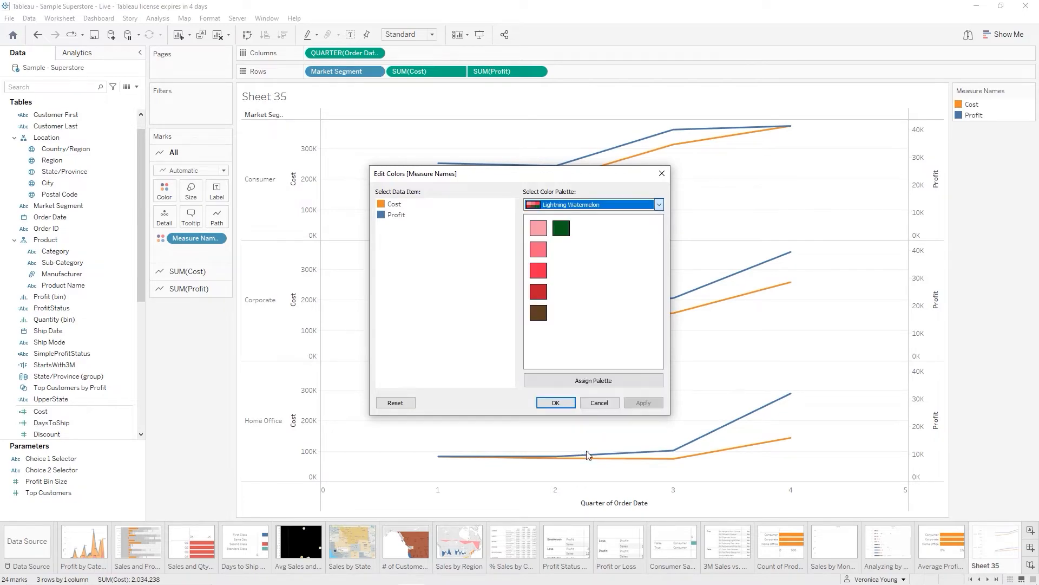
click(393, 208)
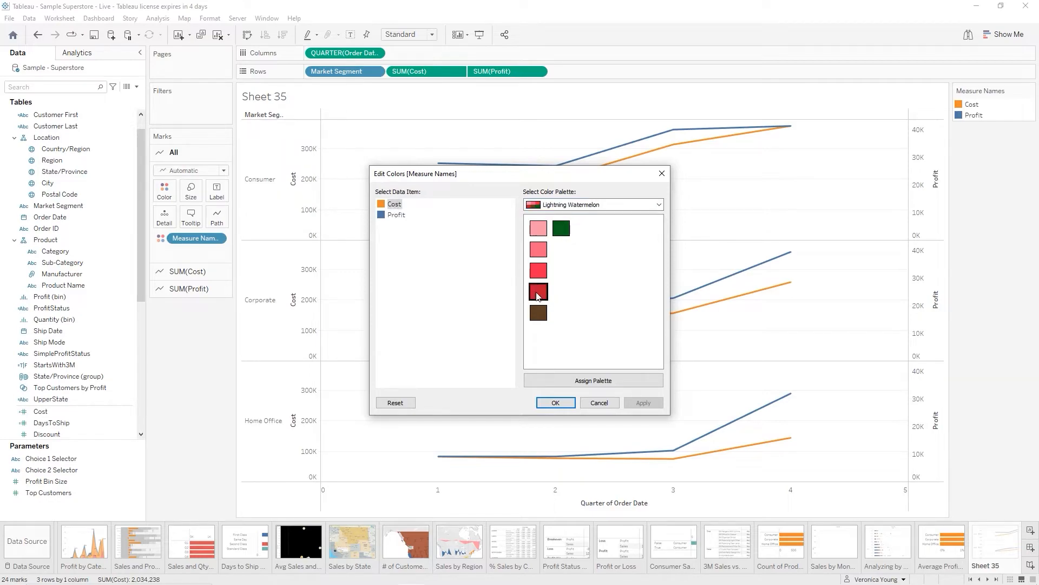
click(537, 273)
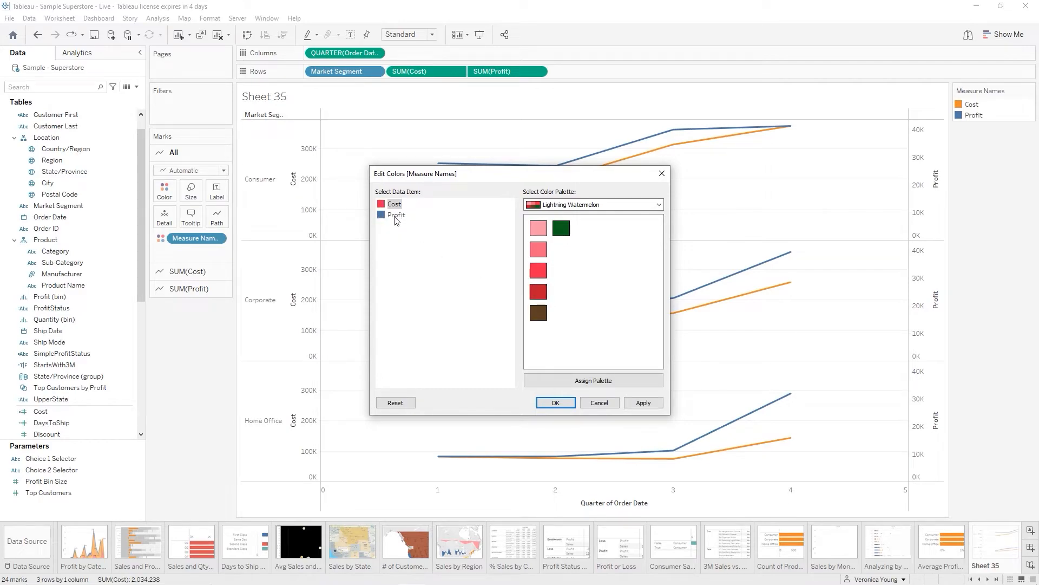
click(396, 217)
click(561, 227)
click(394, 204)
click(538, 291)
click(556, 403)
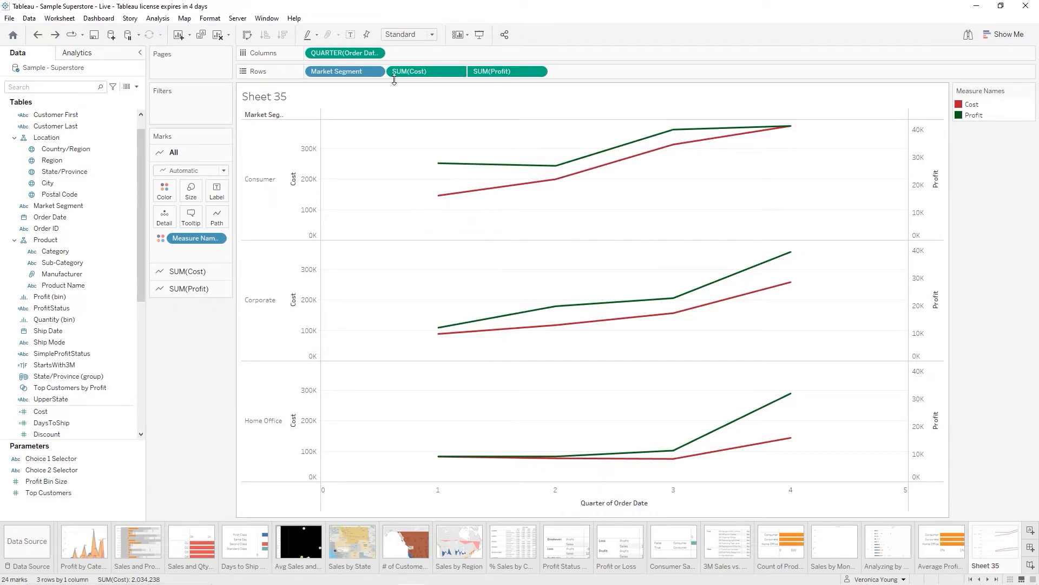
Change Order Date on Columns to the continuous Month level and inspect points on the Consumer segment's lines
click(376, 54)
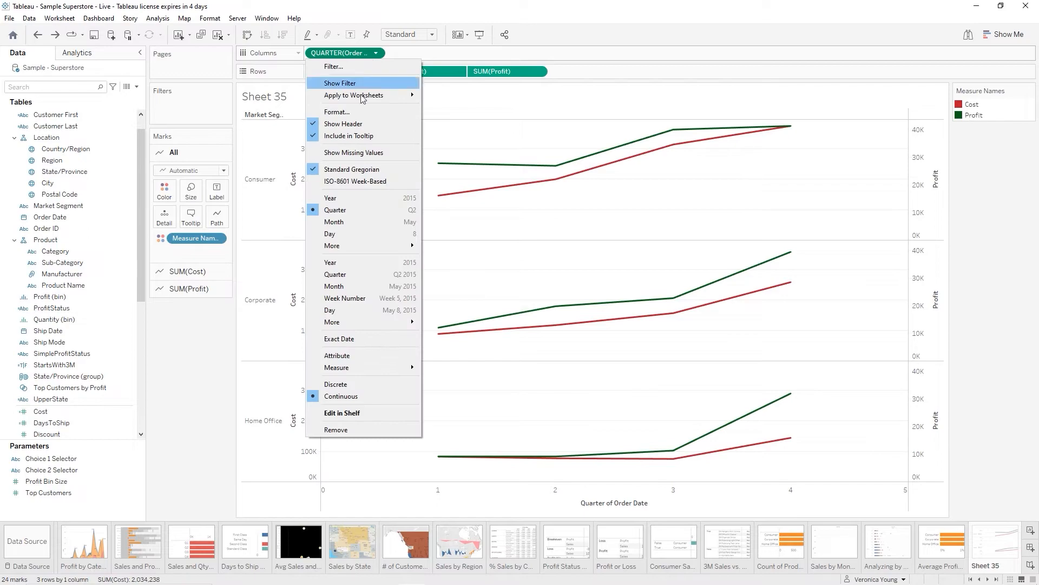
click(334, 286)
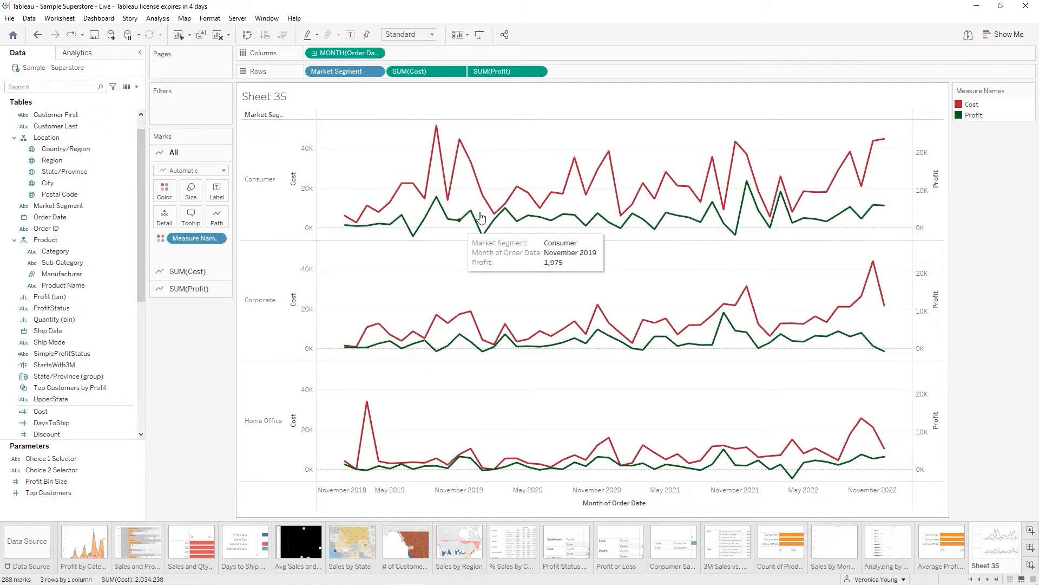
mouse_move(533, 212)
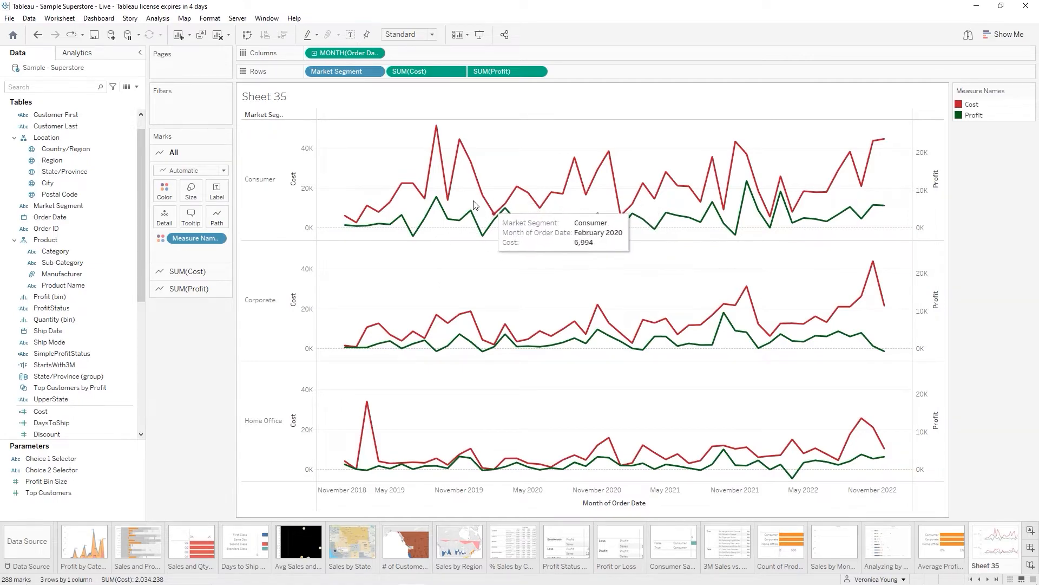
mouse_move(429, 235)
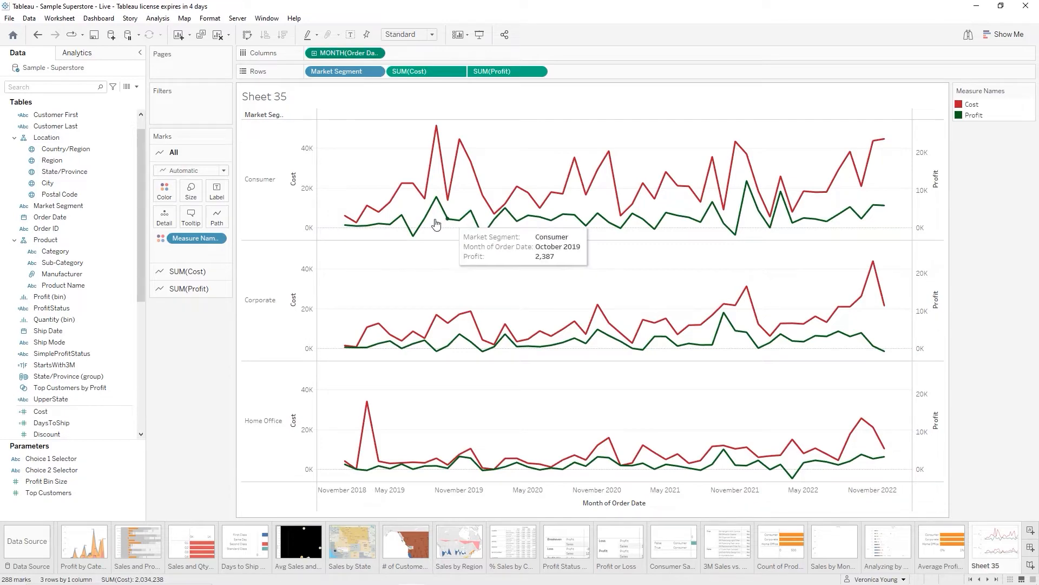
Show a filter for the month of Order Date and set its mode to Start Date
right_click(352, 56)
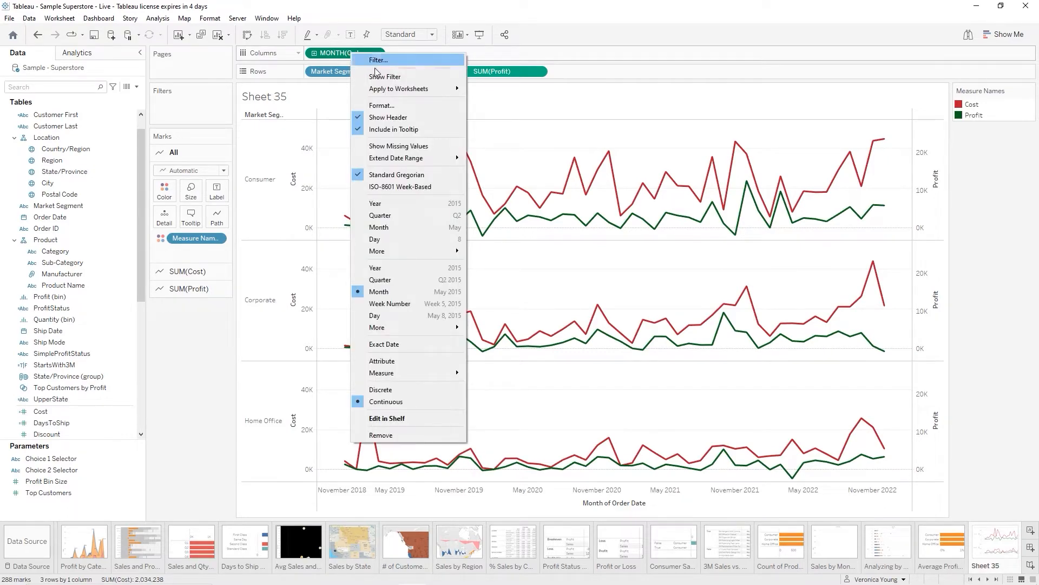
click(394, 79)
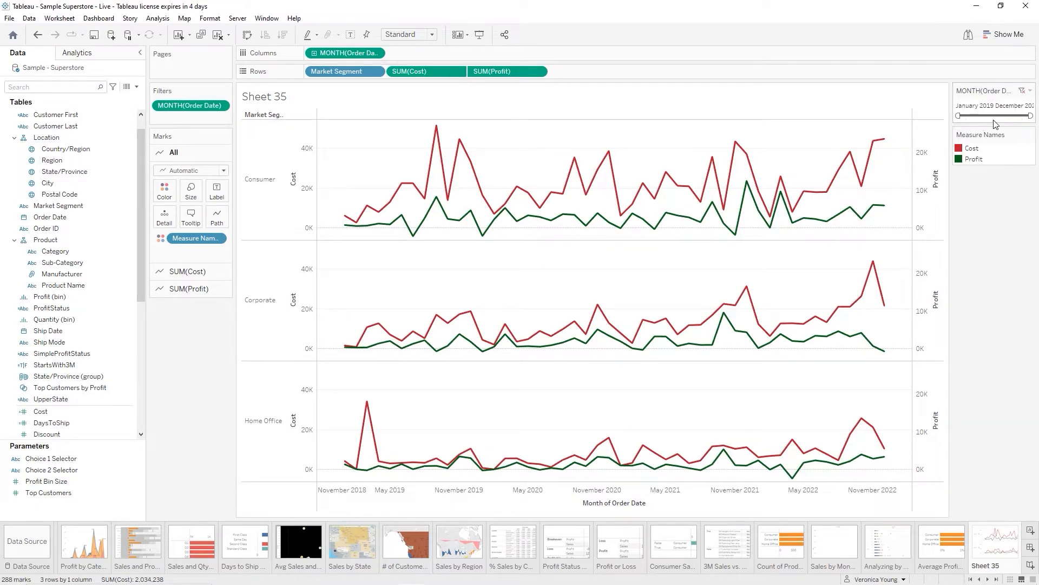
click(1030, 91)
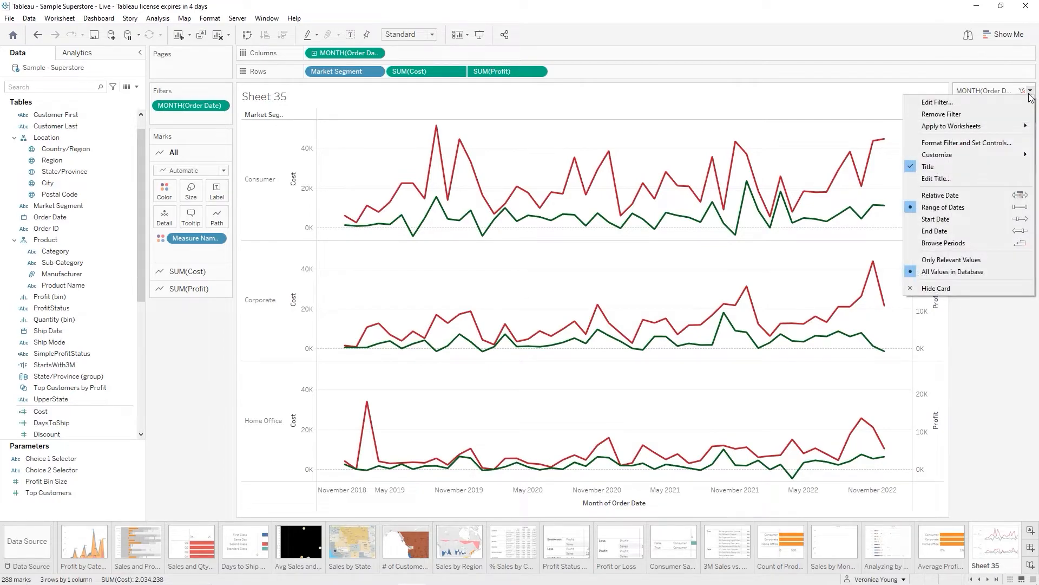
click(942, 225)
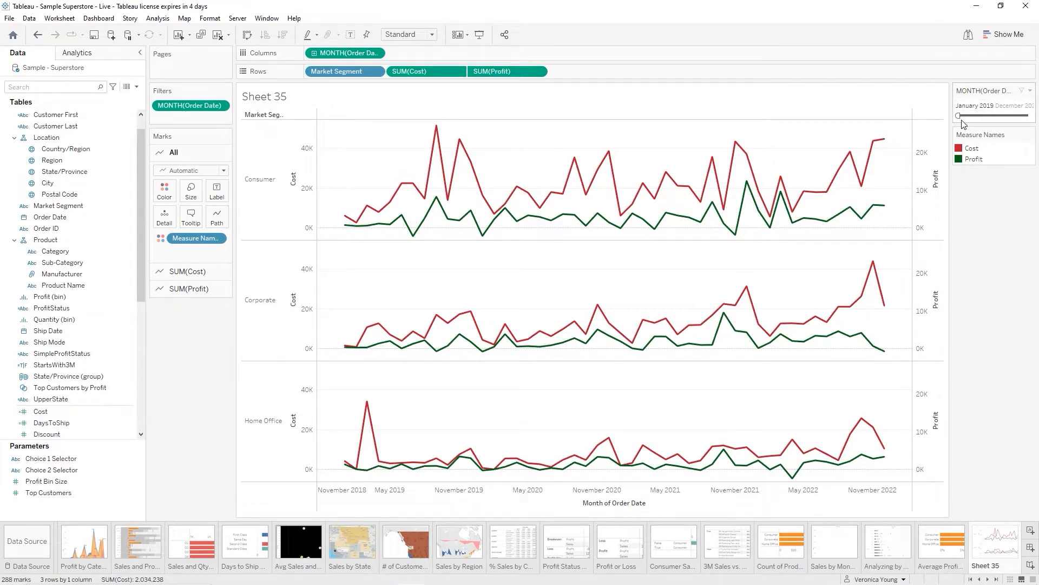
Set the Order Date filter's start to January 2021, view the filtered chart, and clear the filter
click(994, 105)
key(BackSpace)
key(BackSpace)
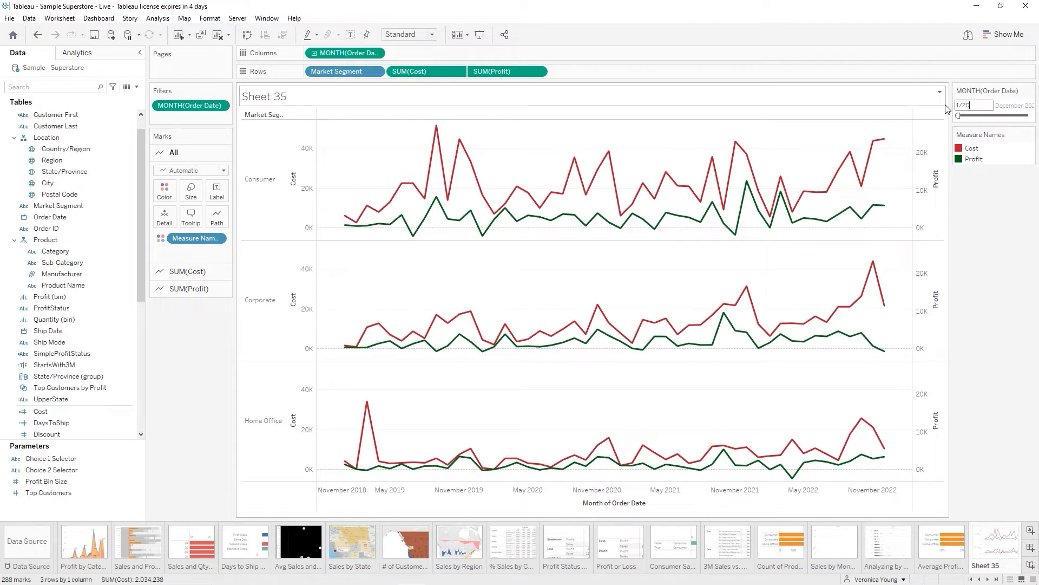
text(21)
key(Return)
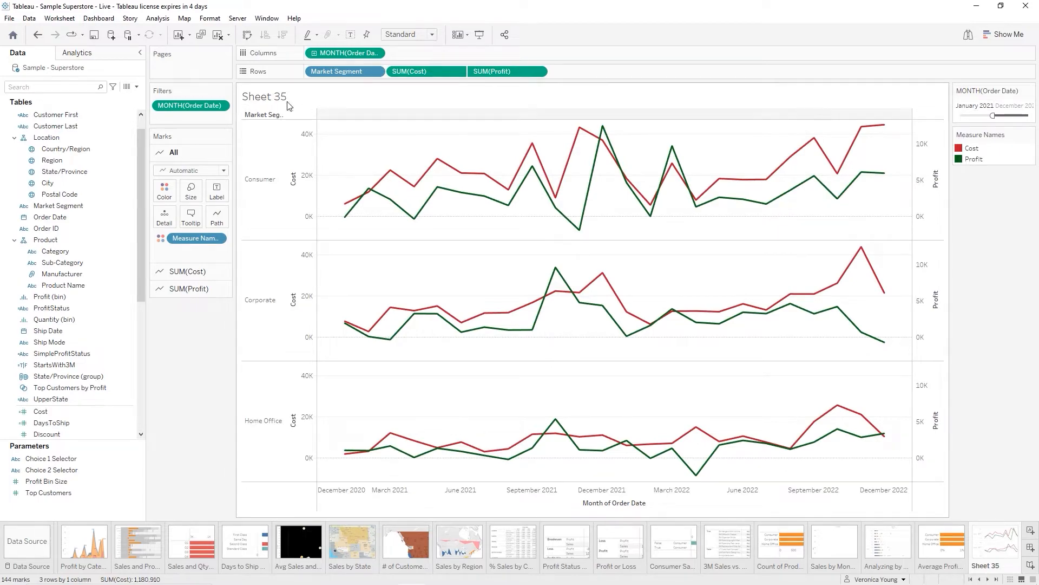
right_click(206, 107)
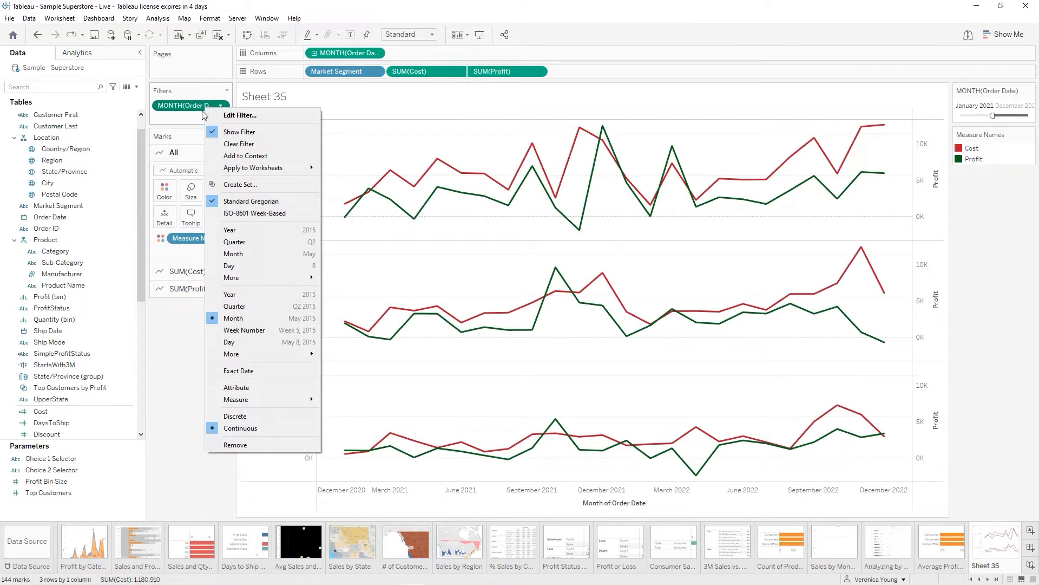
click(237, 145)
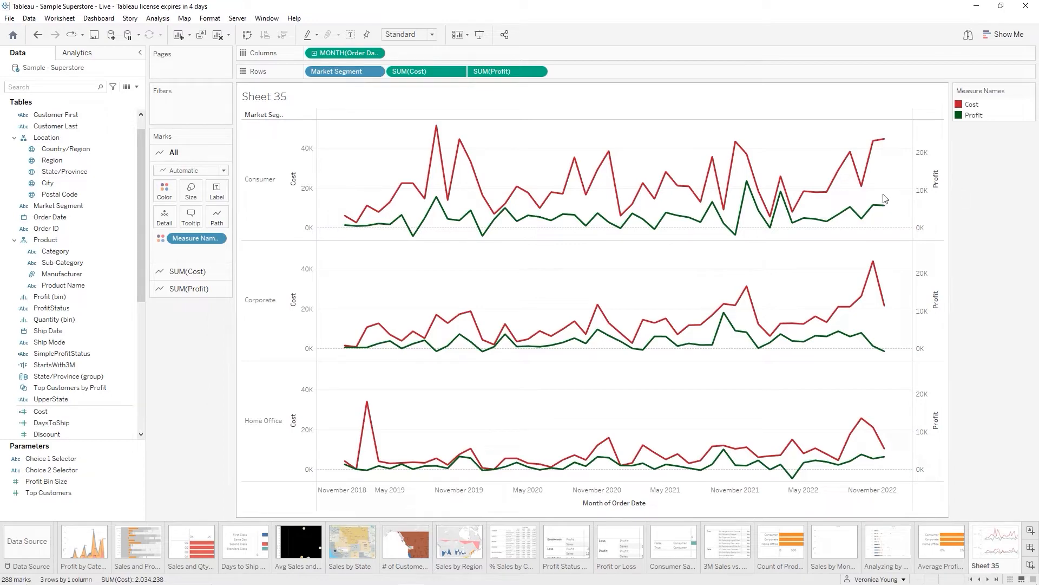
Show the Order Date month filter again as a Start Date slider
right_click(358, 55)
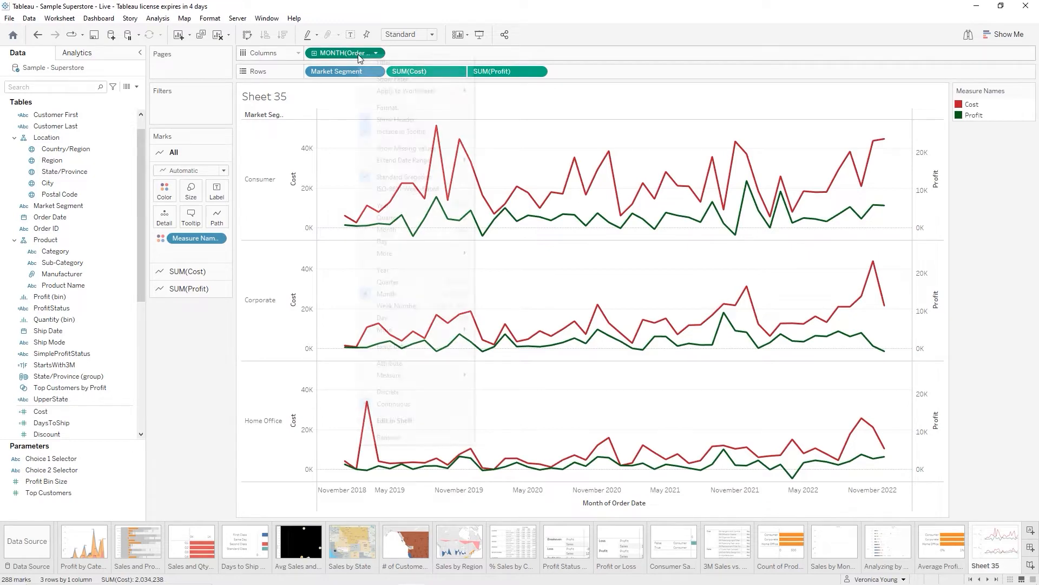
click(387, 79)
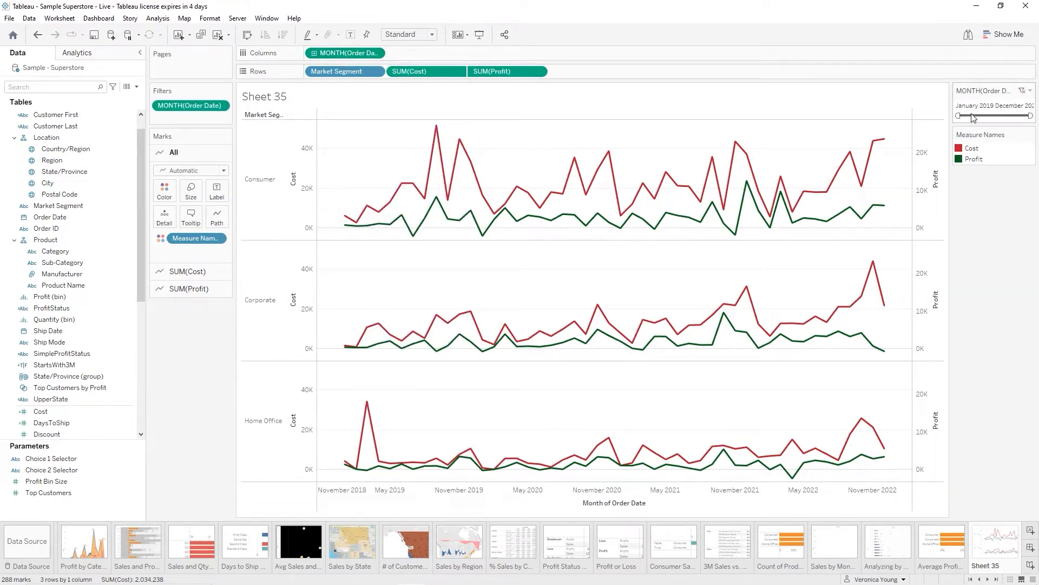
click(1030, 91)
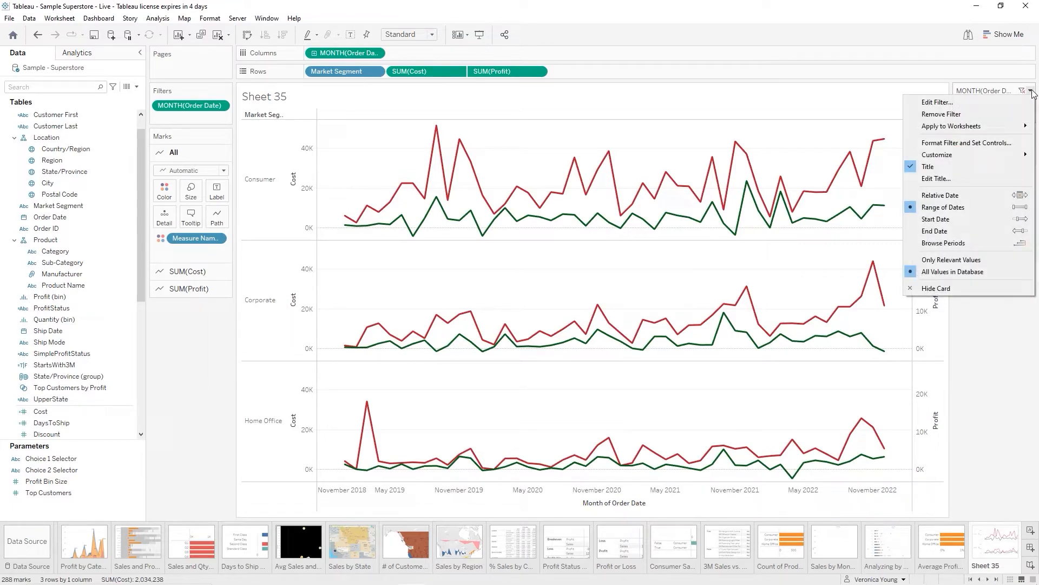
click(952, 222)
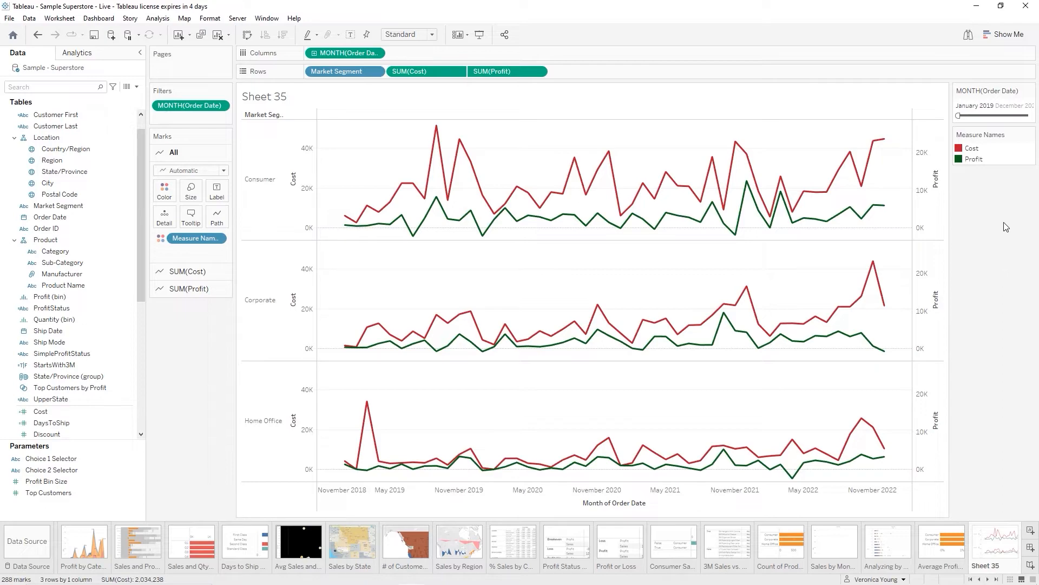
Set the worksheet's default shading to the light green custom color #c5ffcc
right_click(347, 178)
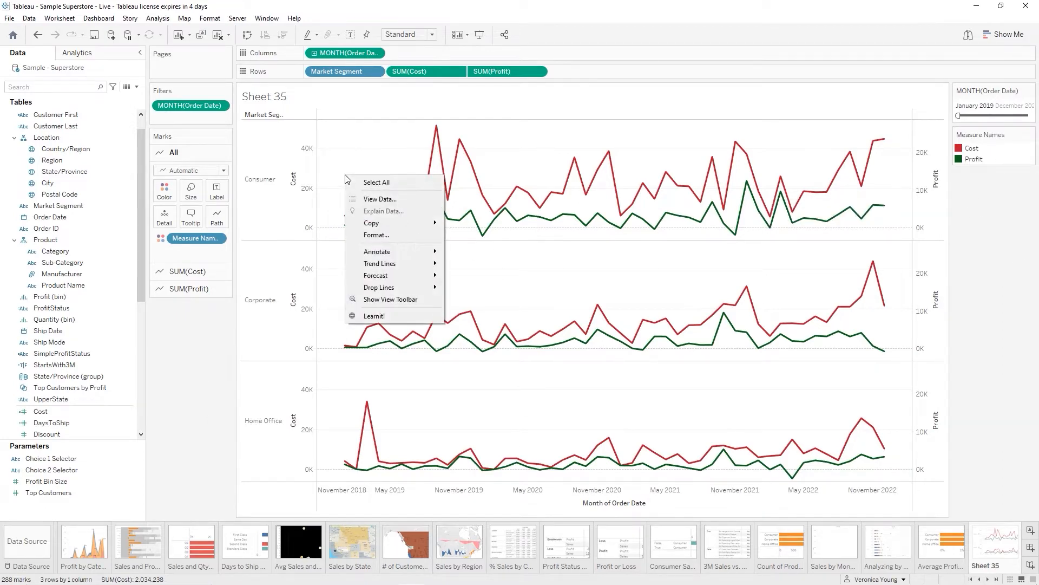
click(390, 236)
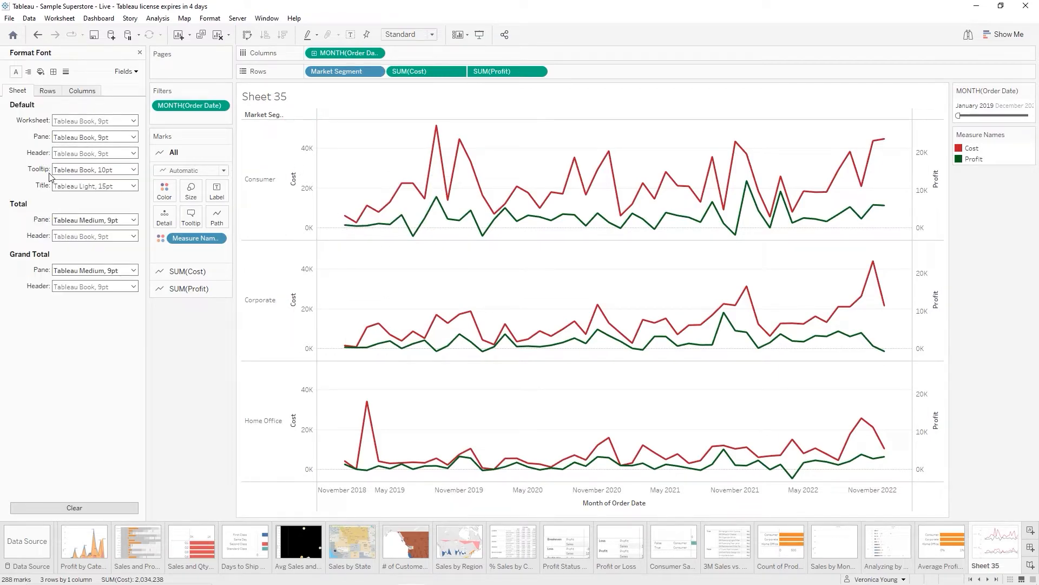
click(41, 72)
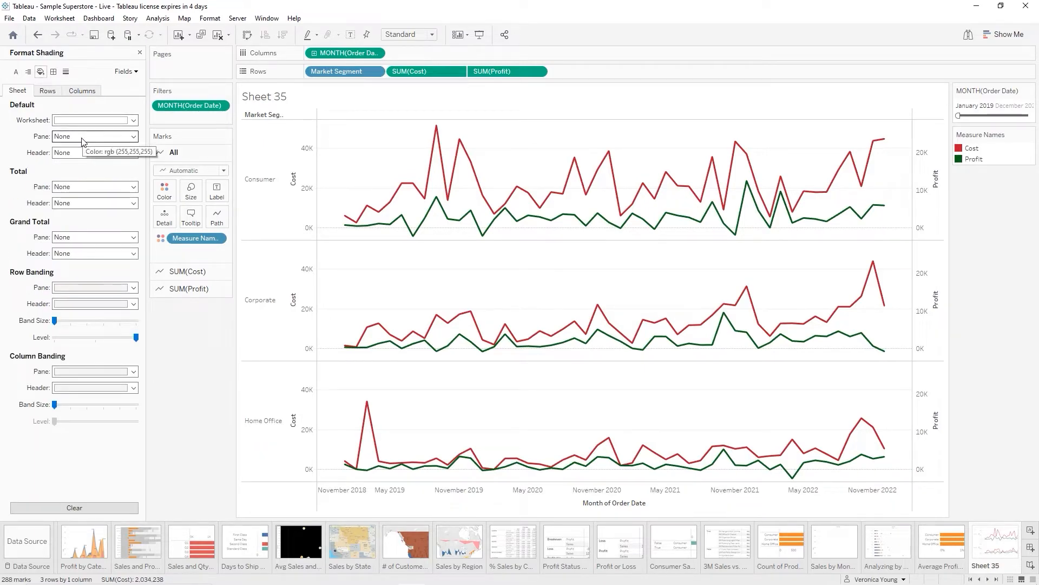
click(133, 120)
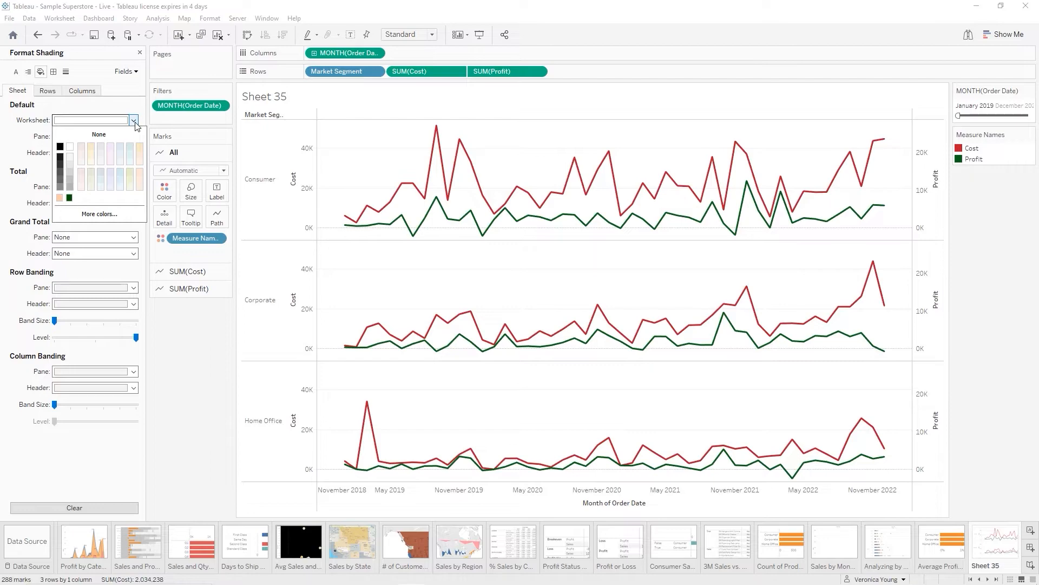
click(111, 214)
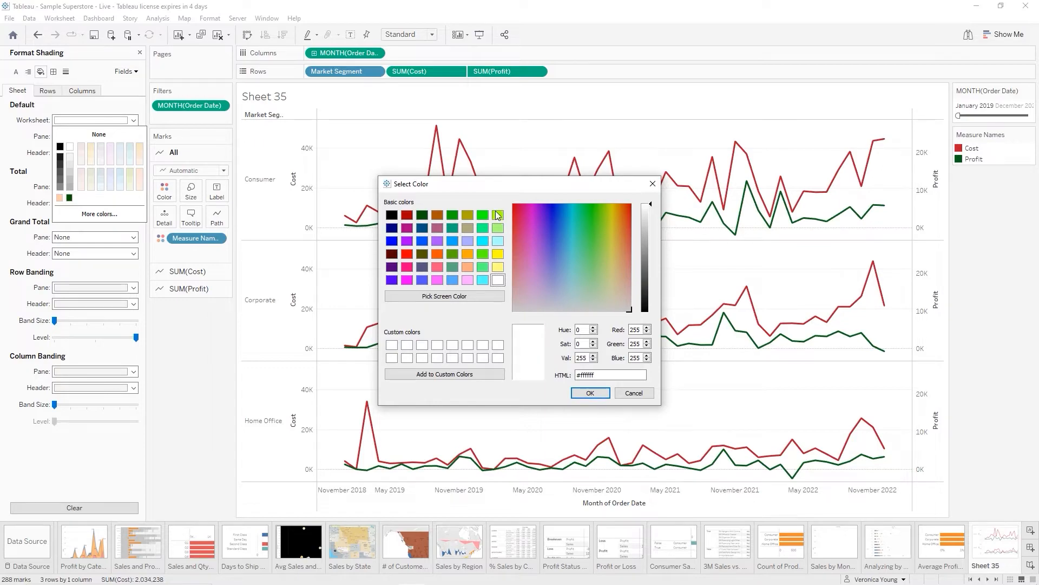
click(498, 215)
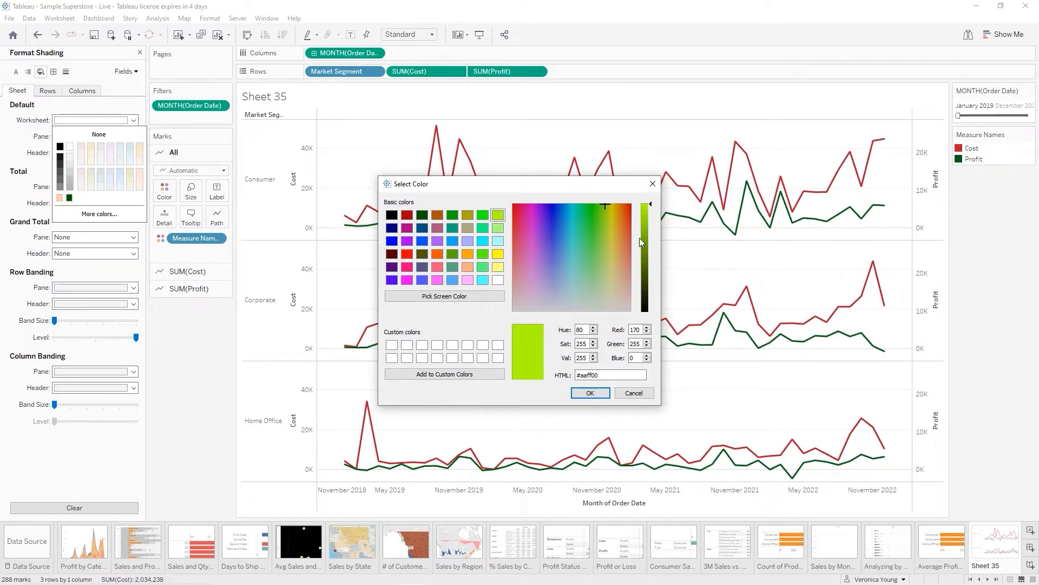
drag(592, 268, 589, 286)
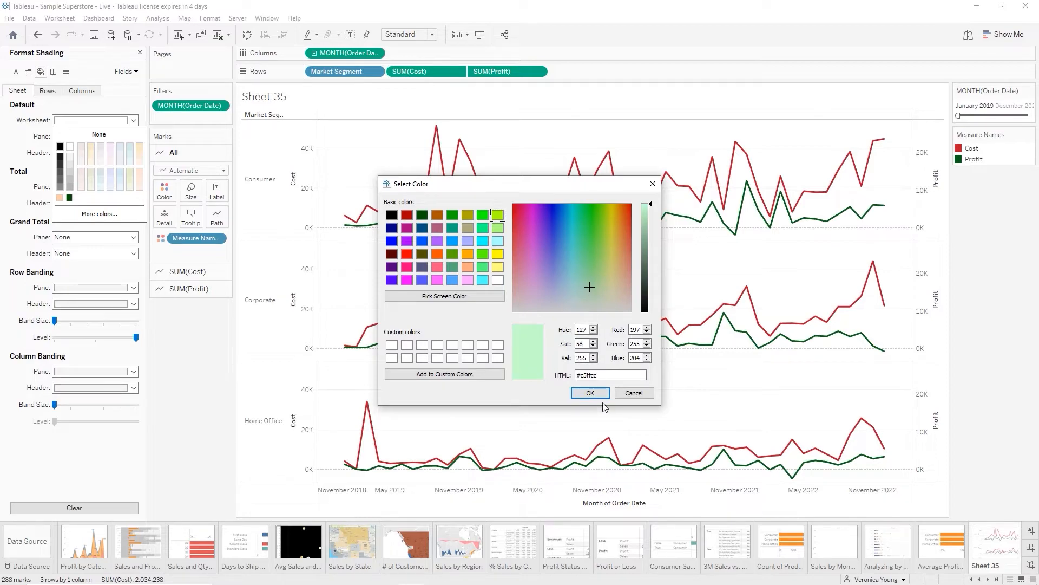
click(591, 392)
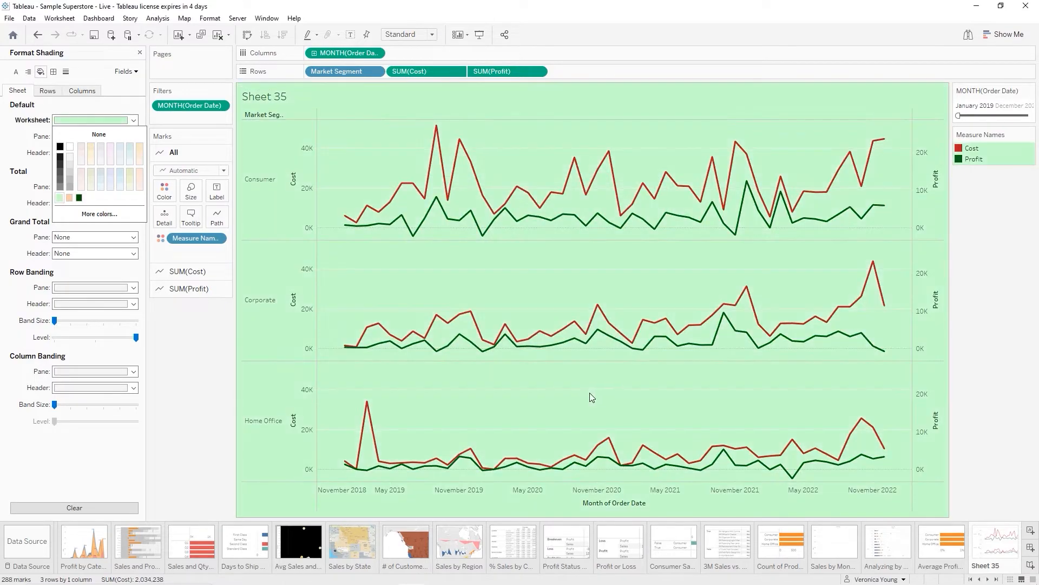
mouse_move(532, 340)
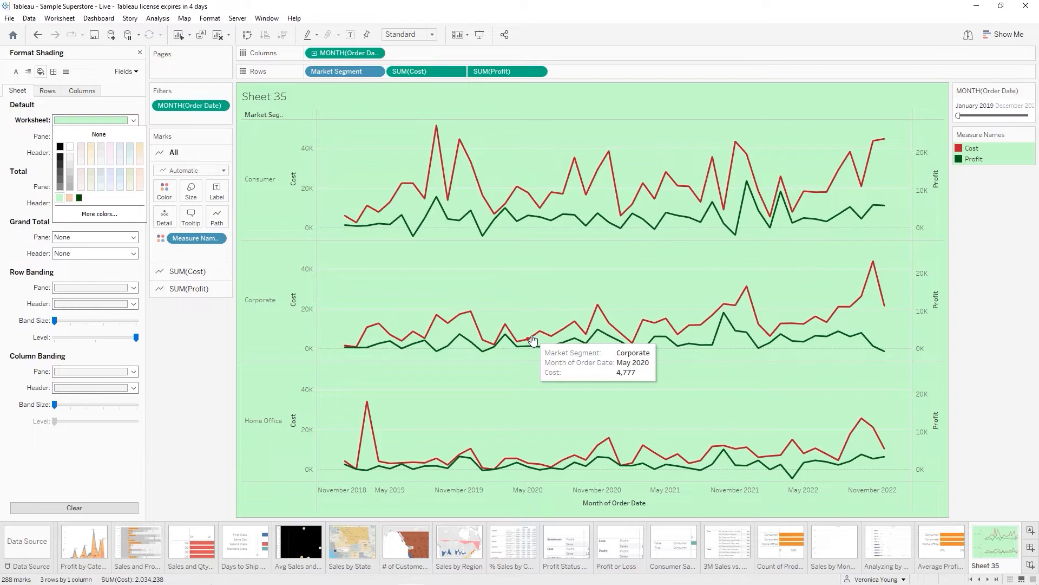
Rename Sheet 35 as "Monthly Cost and Profit by Market Segment", close the formatting settings, and add a new worksheet
double_click(984, 567)
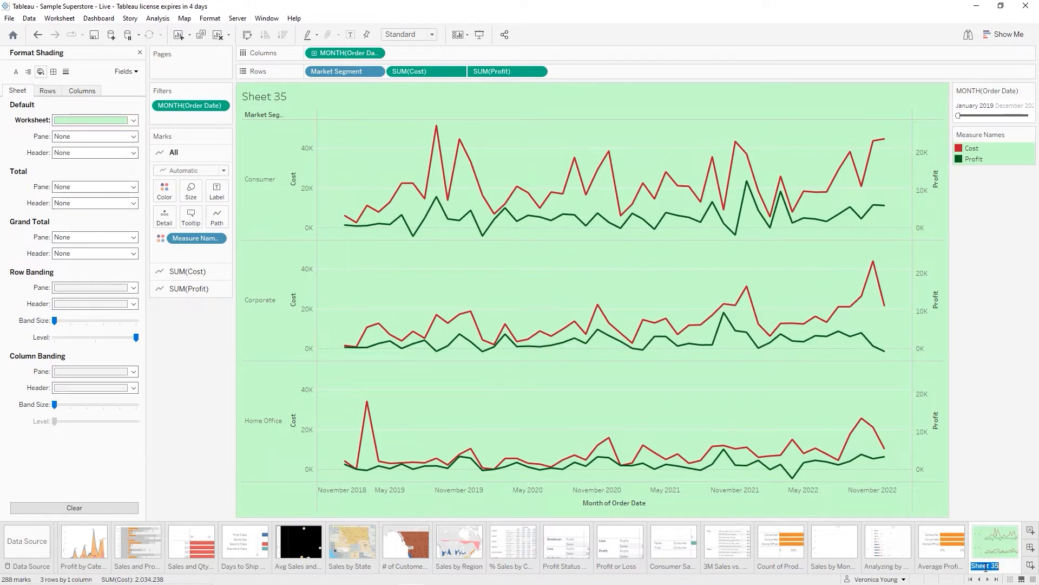
text(Monthly Cost and Profit by Market Segment)
key(Return)
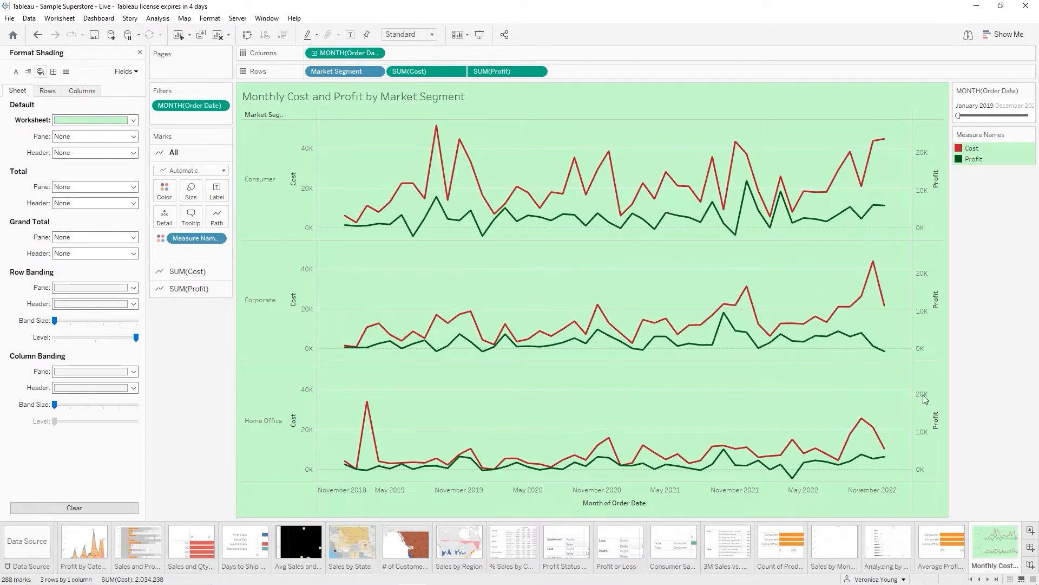
click(99, 38)
click(139, 53)
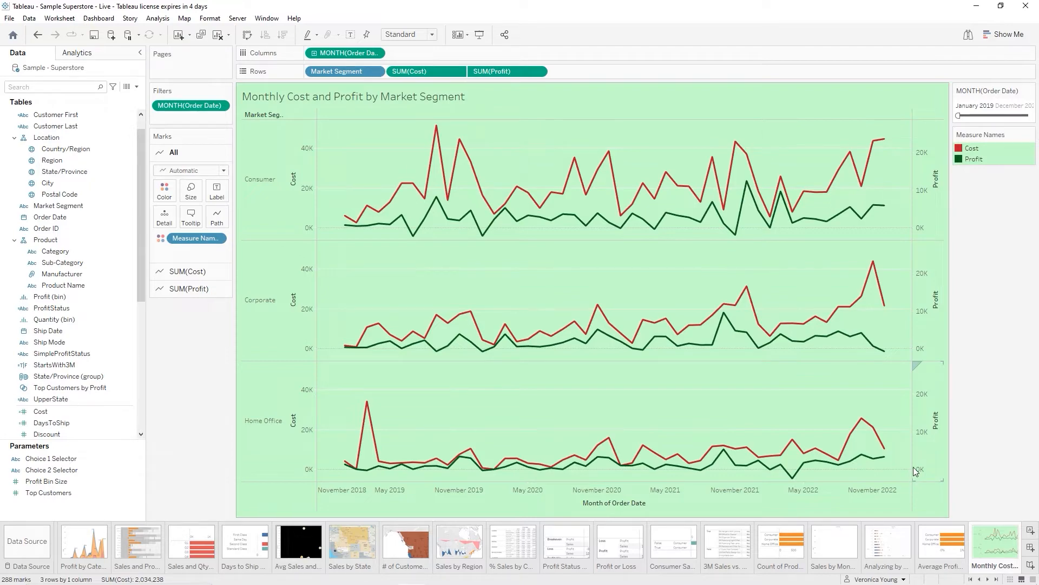
click(1030, 531)
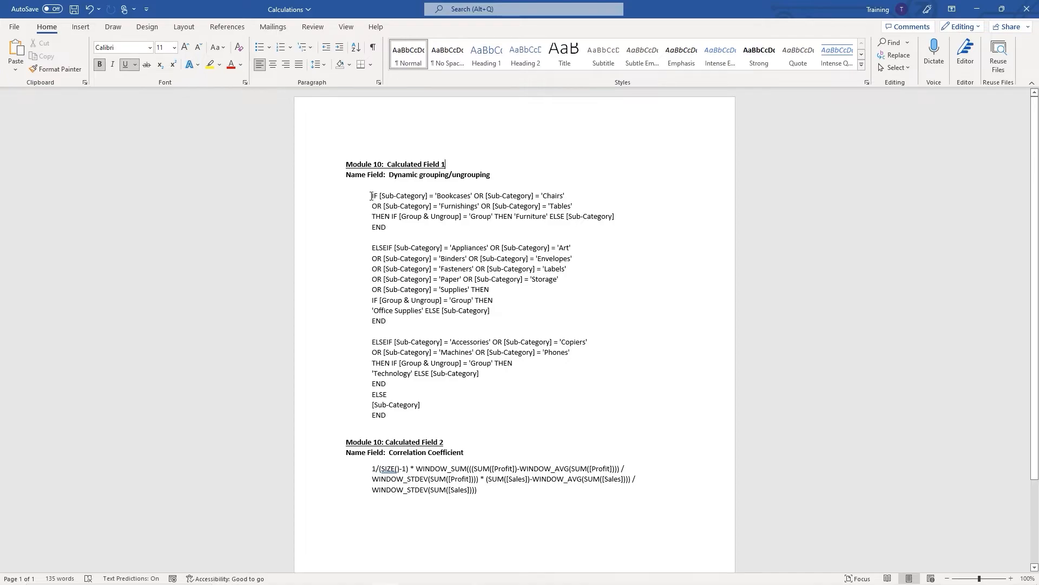
Copy the full Dynamic grouping/ungrouping formula from the Calculations document in Word and return to Tableau
click(372, 195)
drag(372, 195, 429, 289)
drag(448, 336, 488, 412)
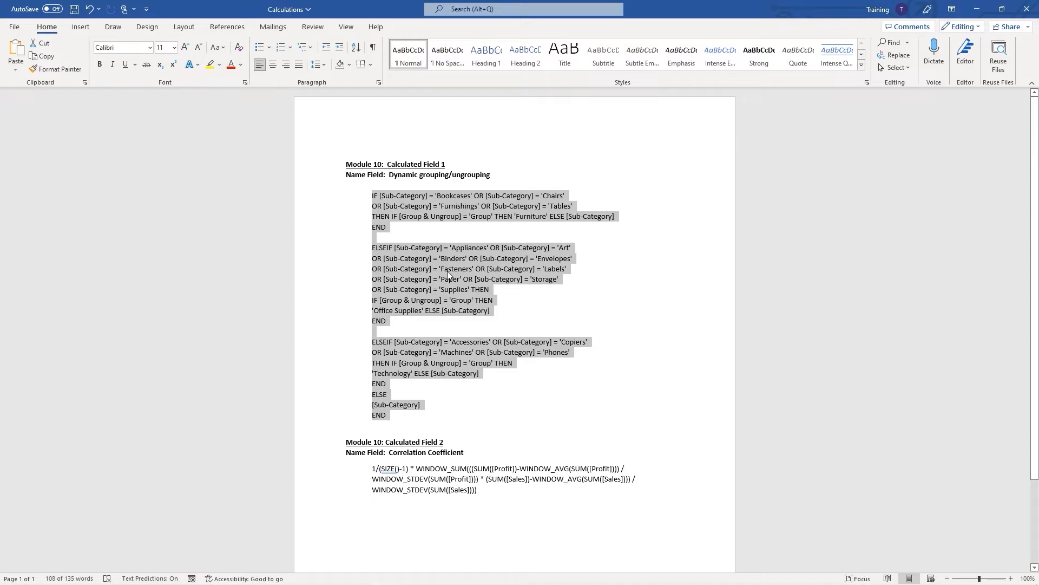
key(ctrl+c)
key(alt+Tab)
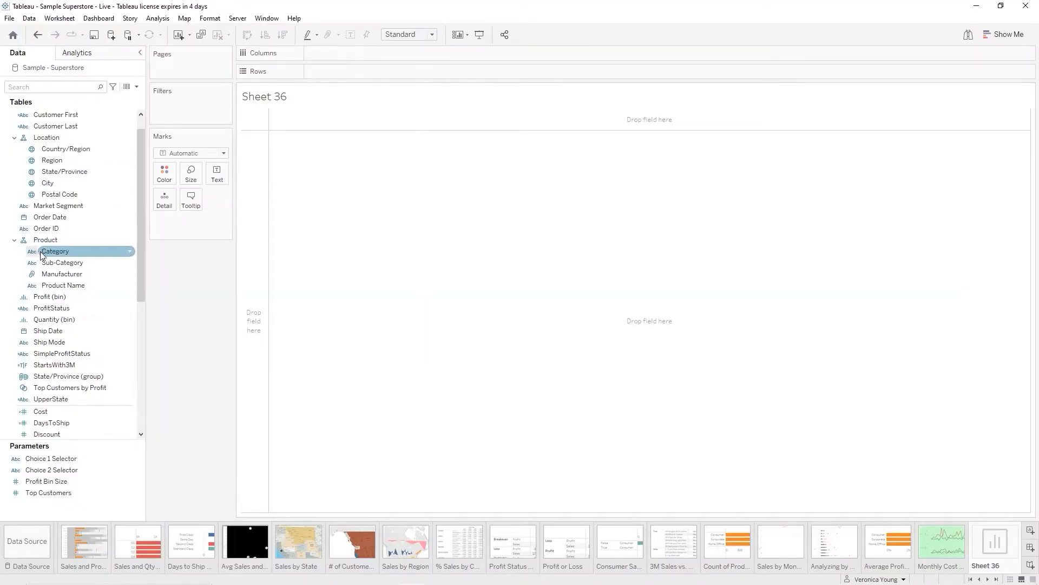
Place Category on Columns and Sub-Category on Rows to view how they relate, and remove both fields
drag(54, 254, 333, 55)
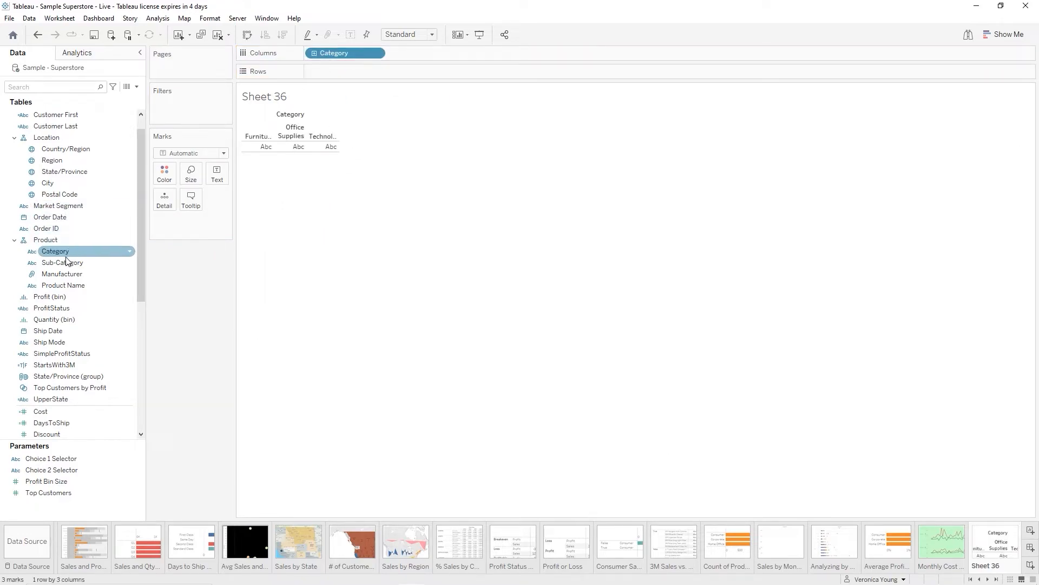
drag(65, 263, 332, 70)
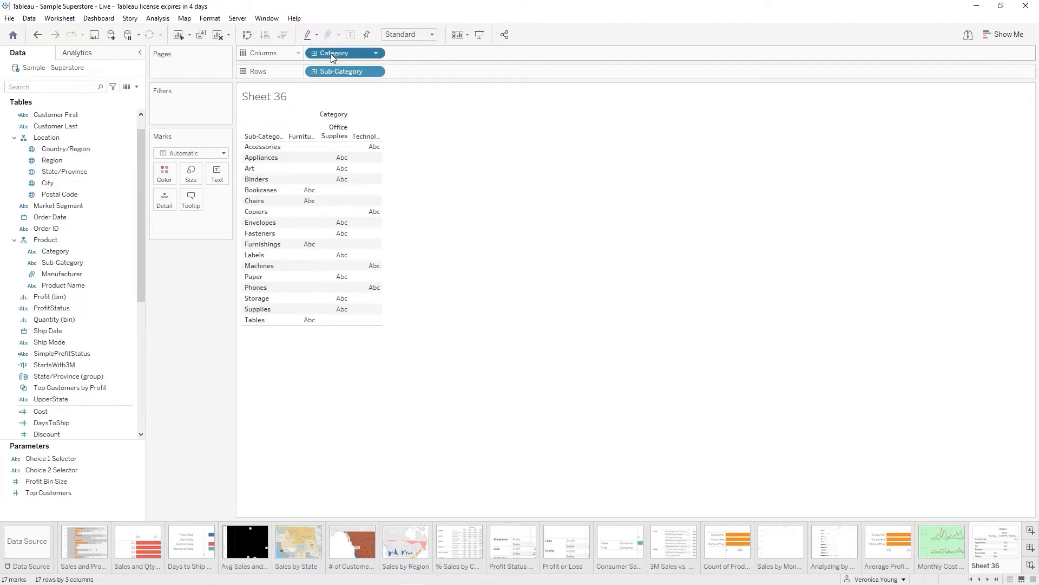
key(Delete)
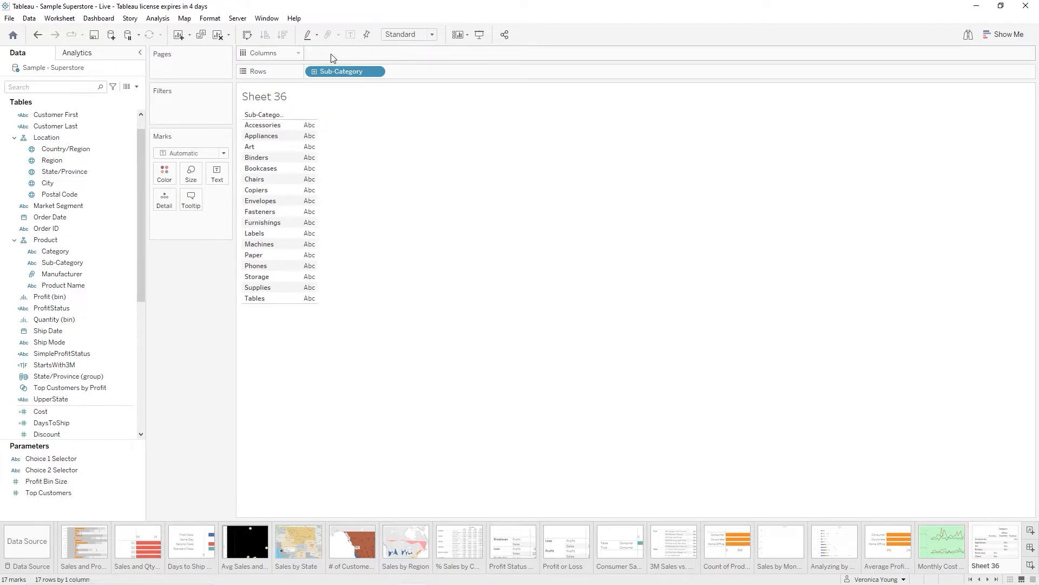
click(334, 71)
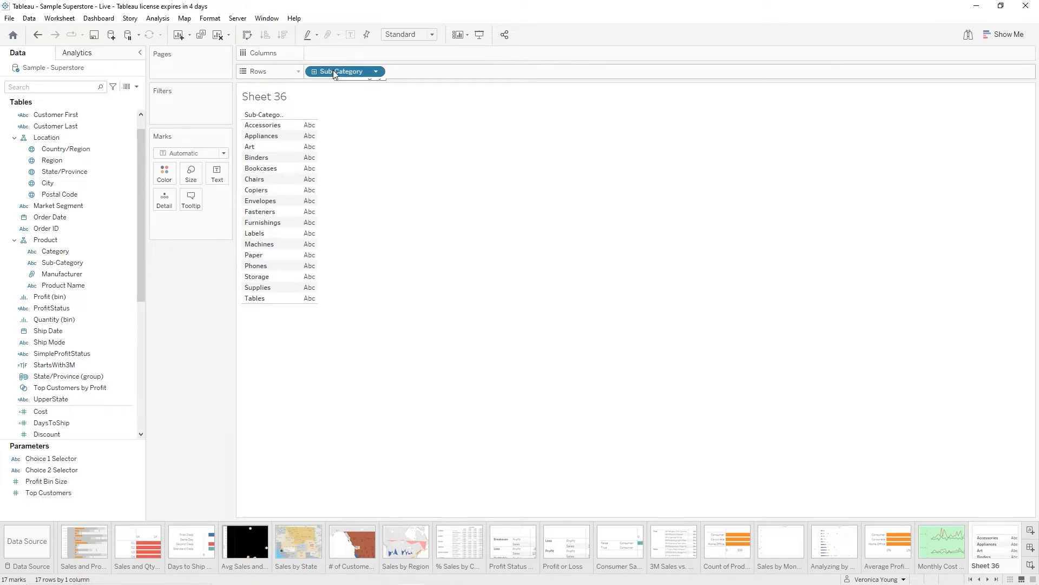
key(Delete)
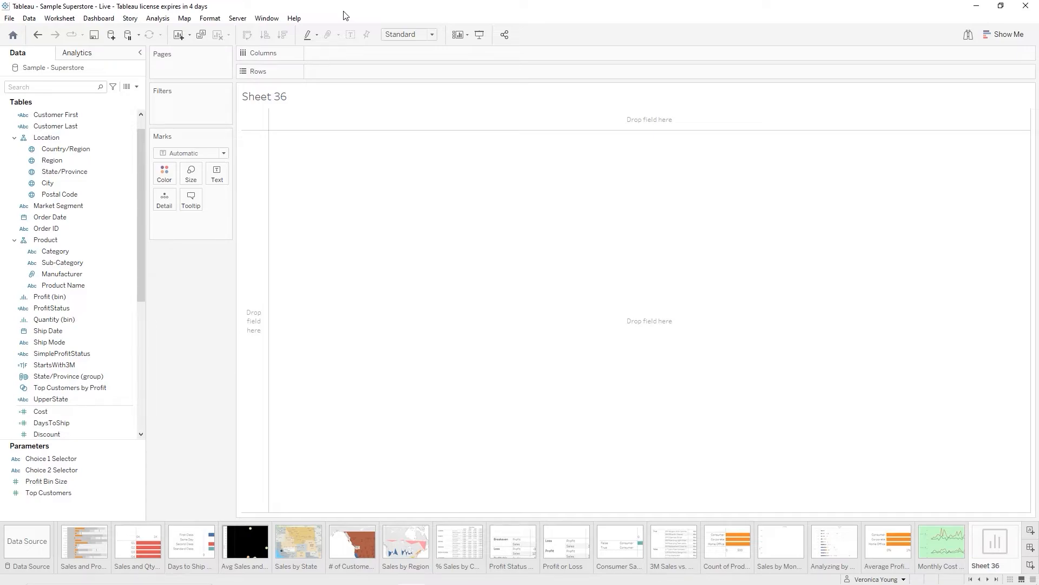
Start a new parameter named "Group & Ungroup" with the data type String
click(138, 88)
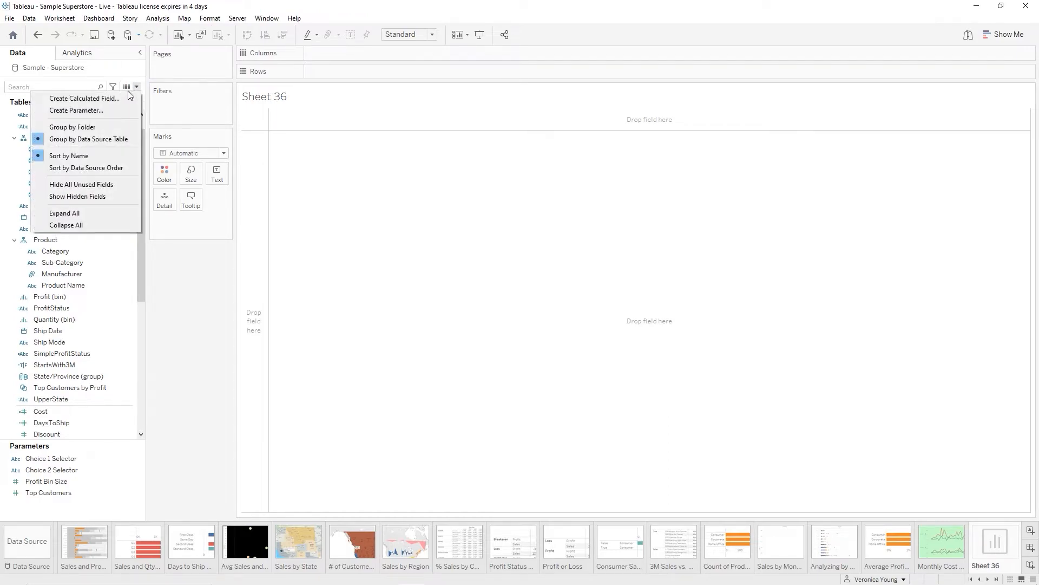
click(97, 109)
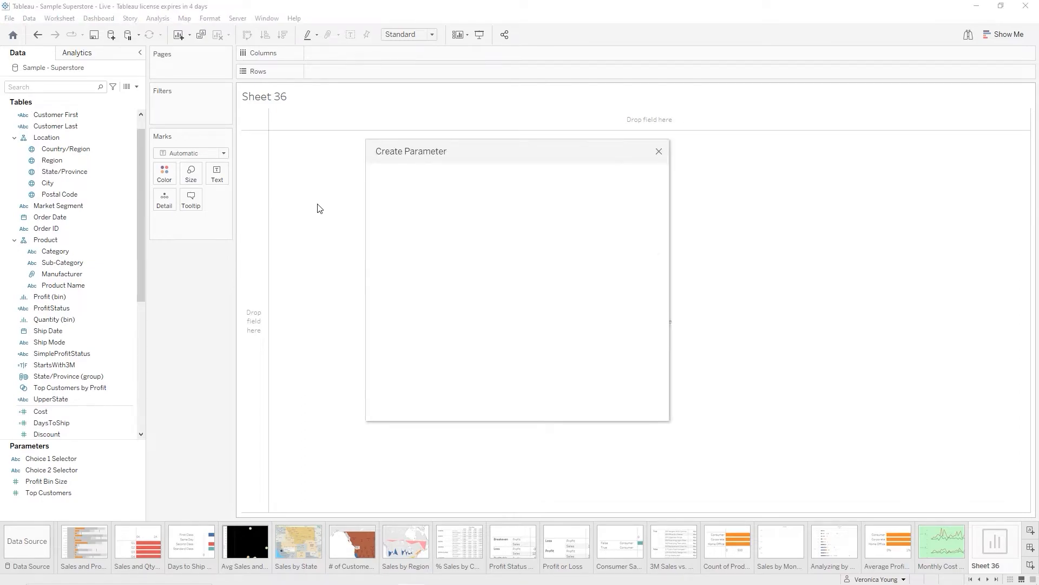
drag(421, 203, 327, 203)
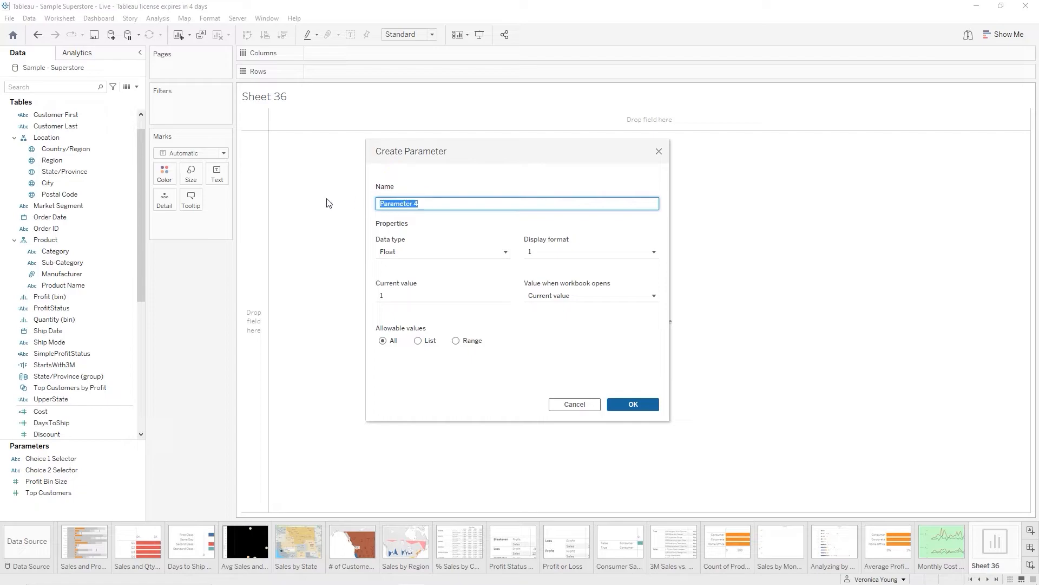
text(Group & Ung)
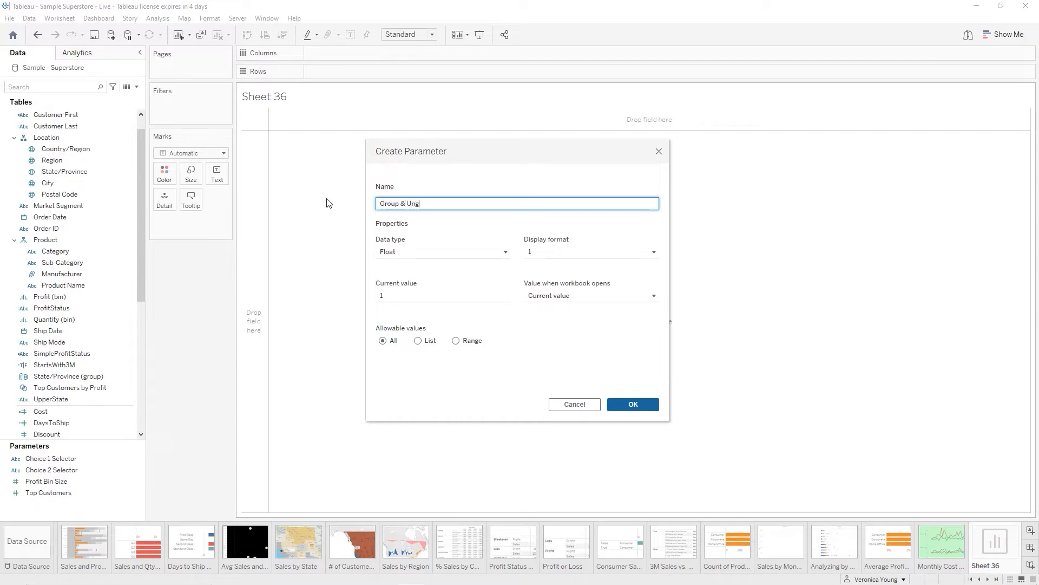
text(roup)
click(507, 254)
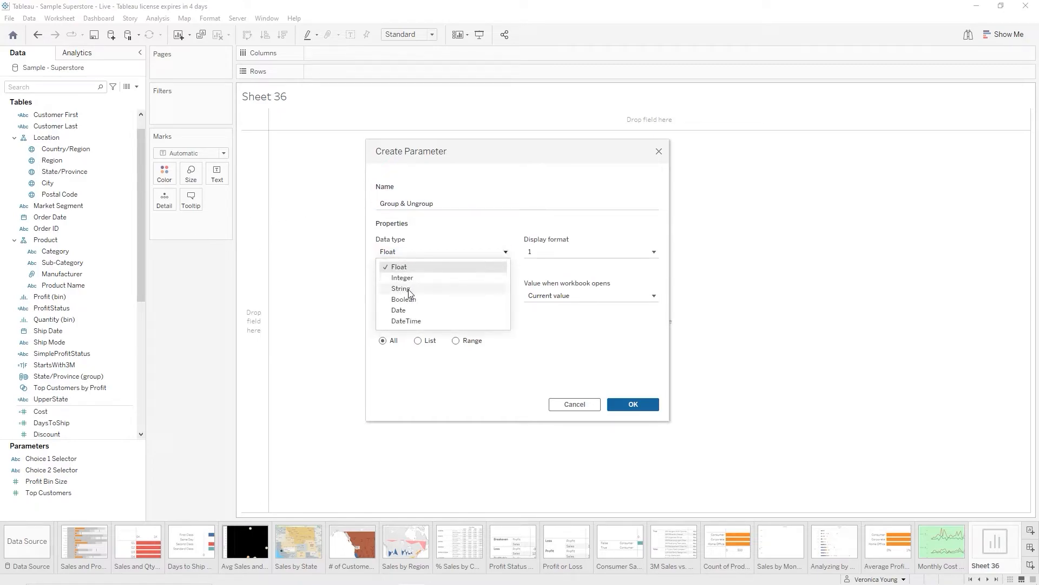
click(409, 291)
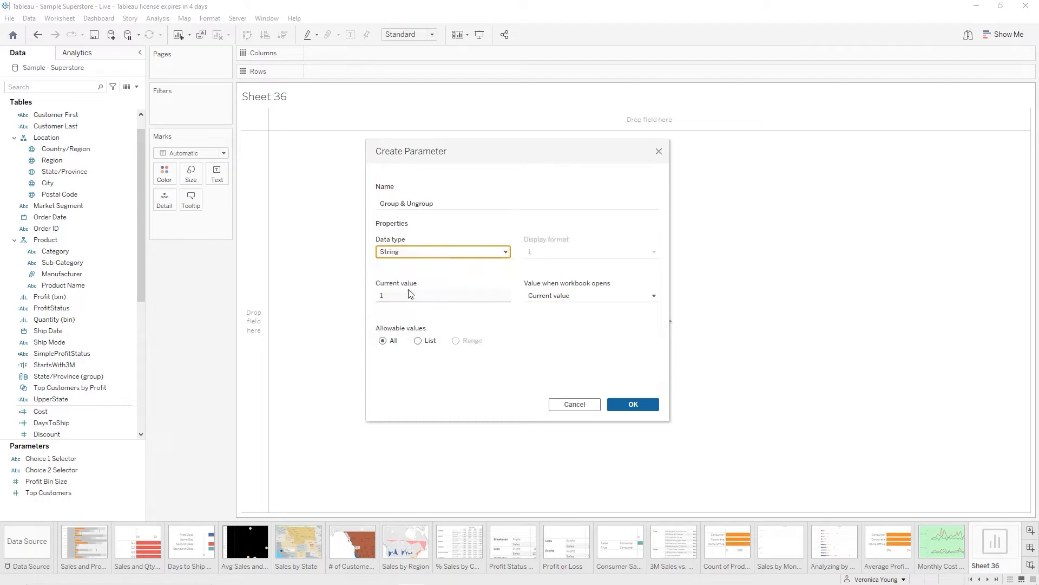
Restrict the parameter's allowable values to a list of Group and Ungroup, and create the parameter
click(419, 341)
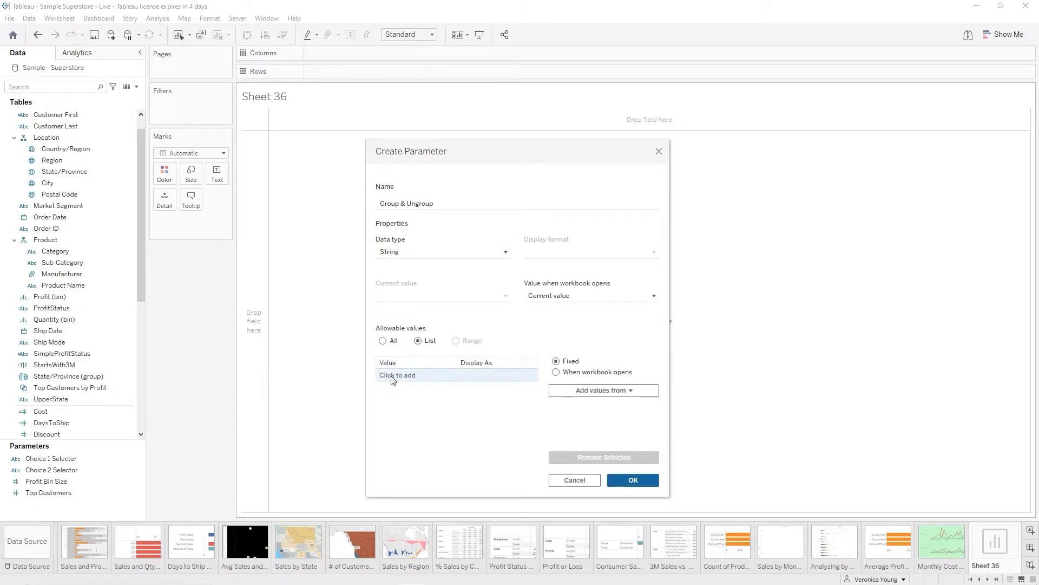
click(392, 378)
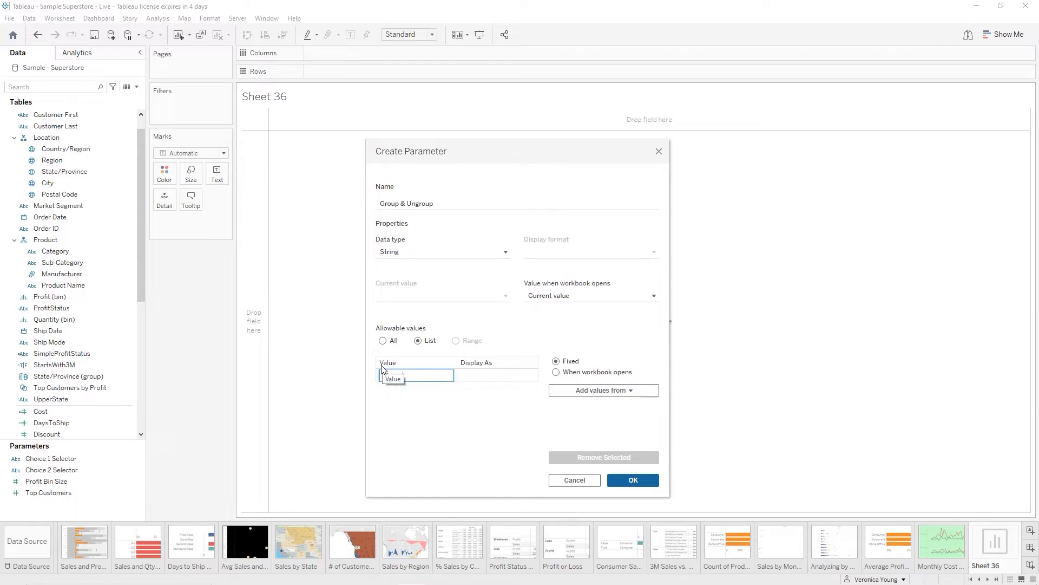
text(Group)
key(Return)
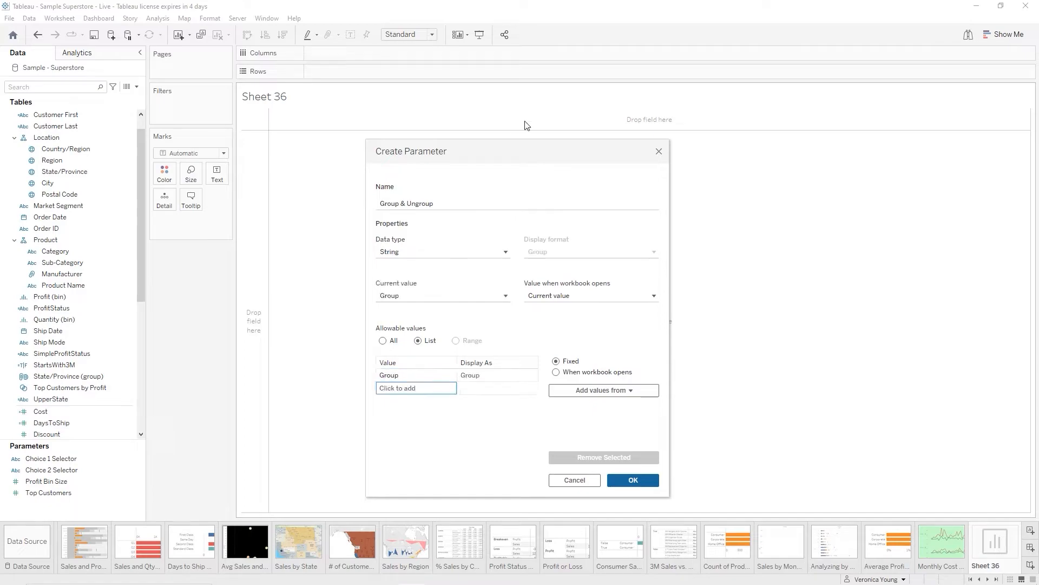
click(388, 386)
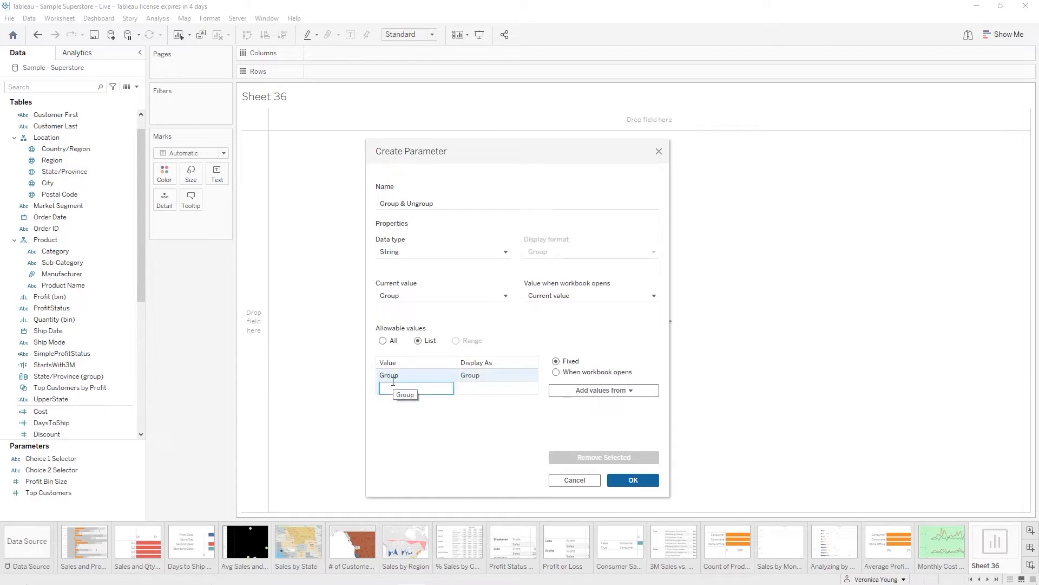
text(Ungroup)
key(Return)
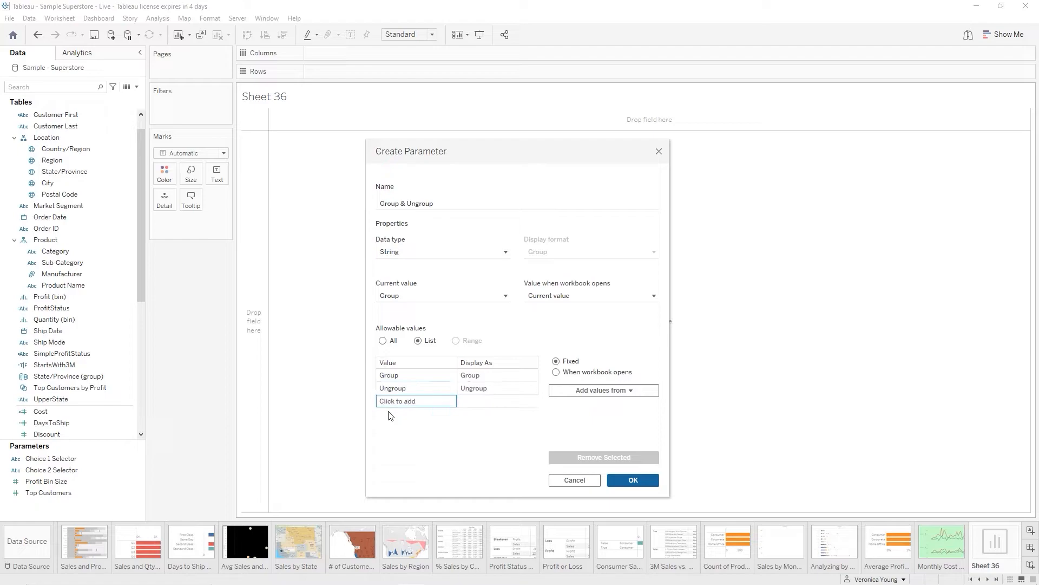
click(636, 481)
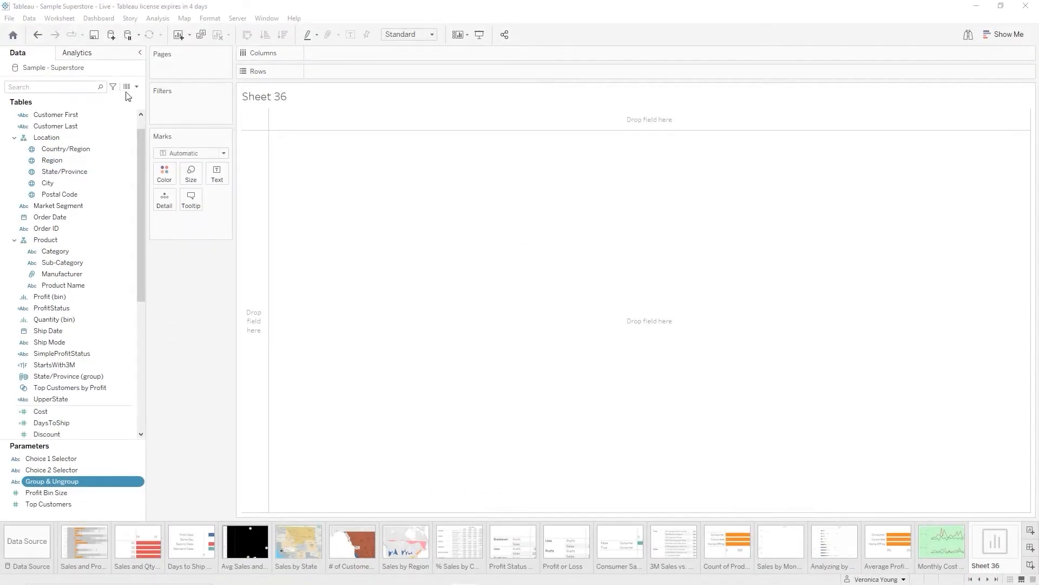
Start a new calculated field named "Dynamic grouping/ungrouping" and move its editor clear with the function list collapsed
click(138, 89)
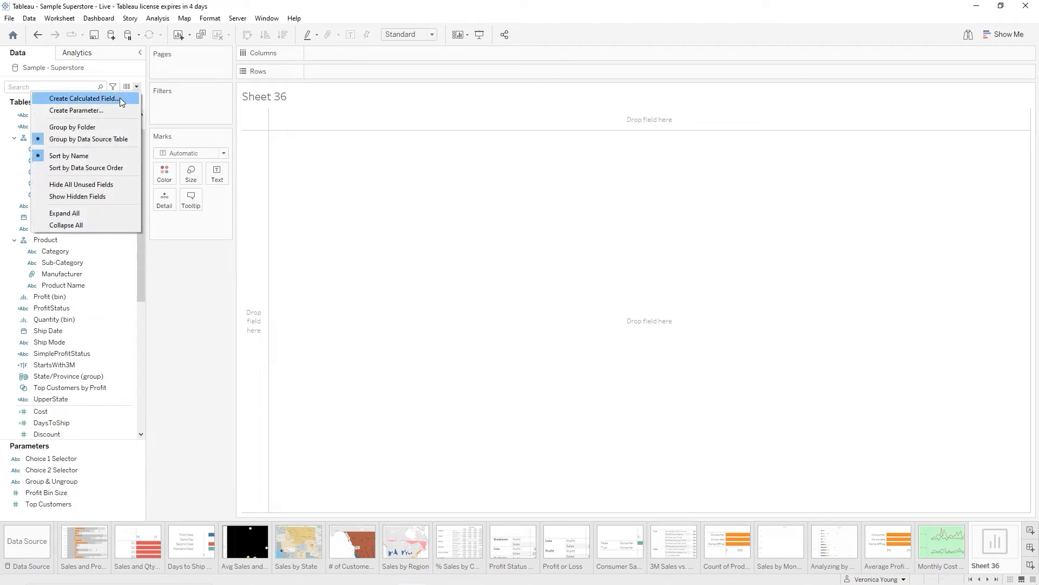
click(120, 98)
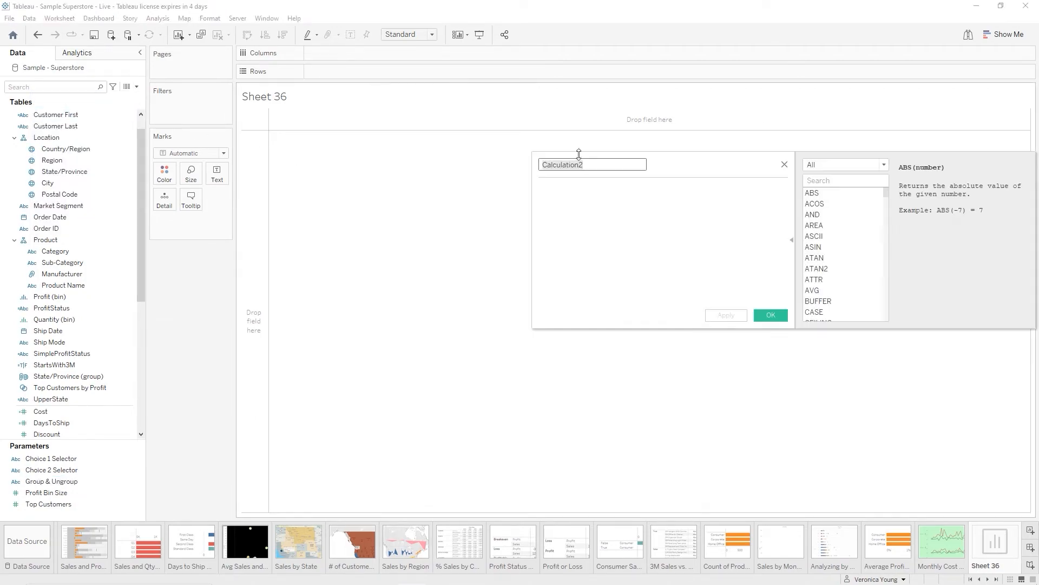
click(791, 240)
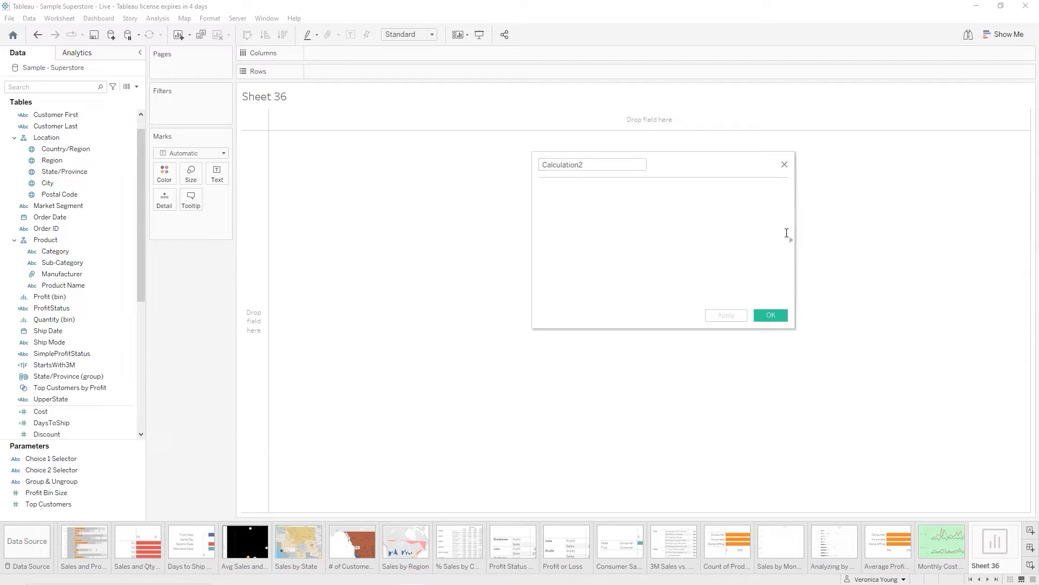
drag(699, 159, 506, 161)
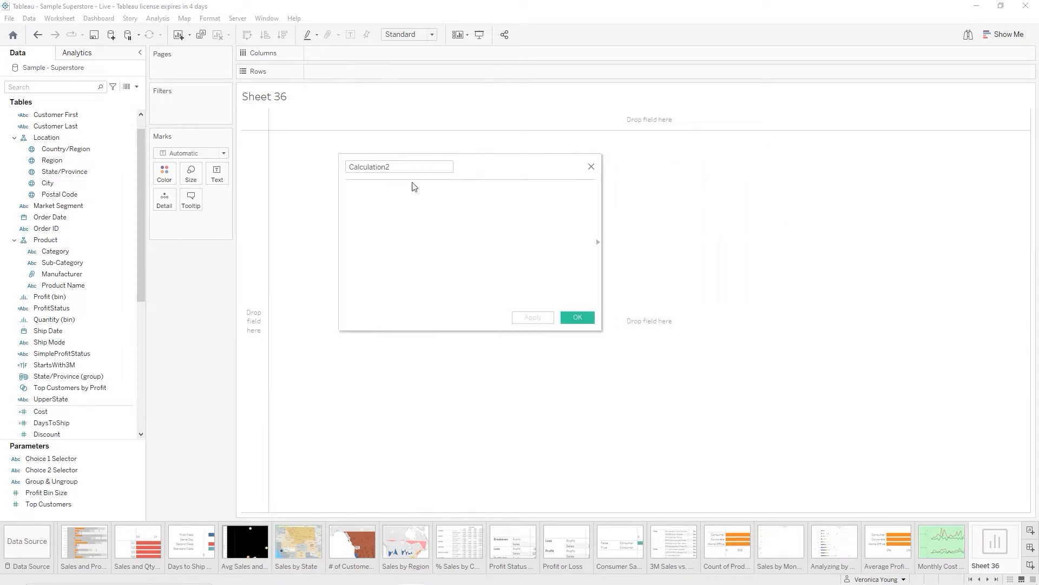
double_click(377, 164)
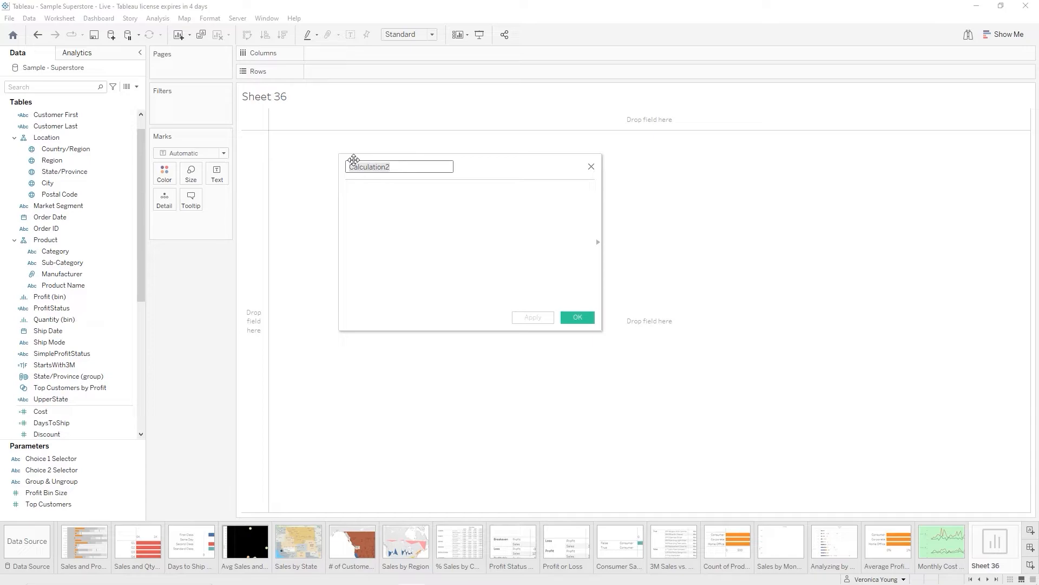
text(Dynamic groupi)
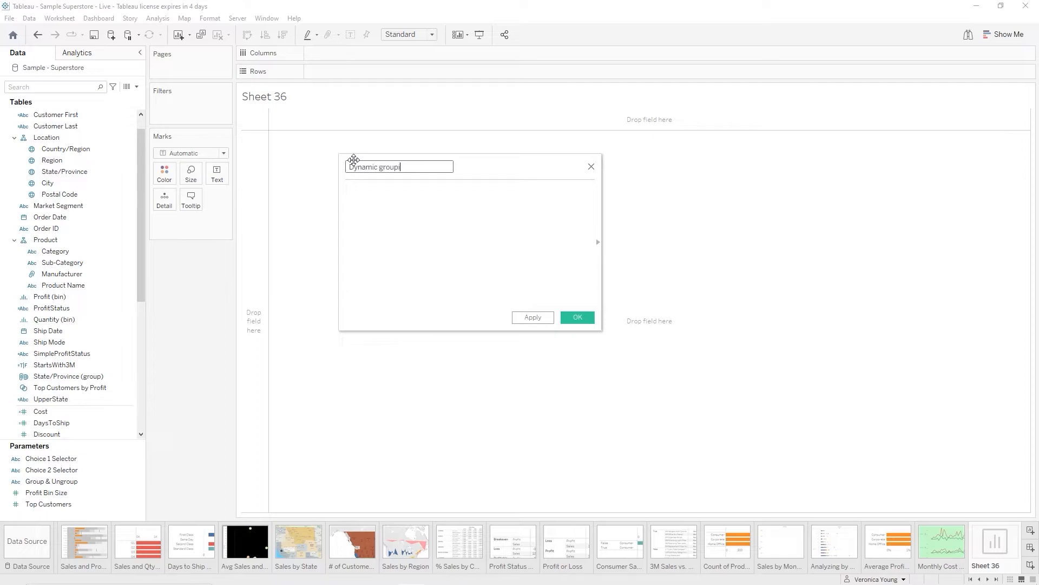
text(ng/ungrouping)
Paste the copied grouping formula into the calculation, enlarge the editor to show it in full, and create the field
key(Tab)
key(ctrl+v)
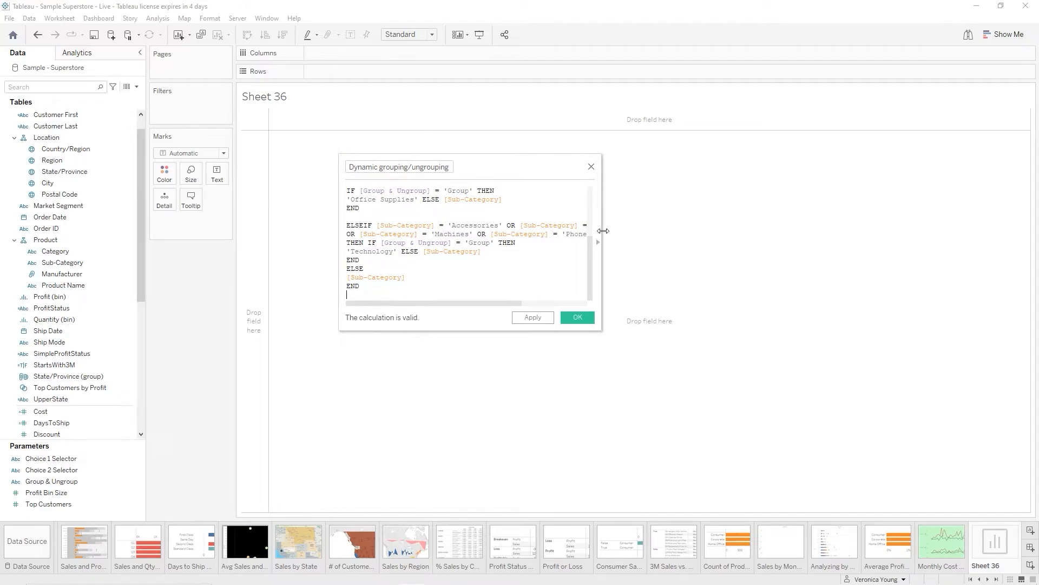
drag(602, 232, 739, 231)
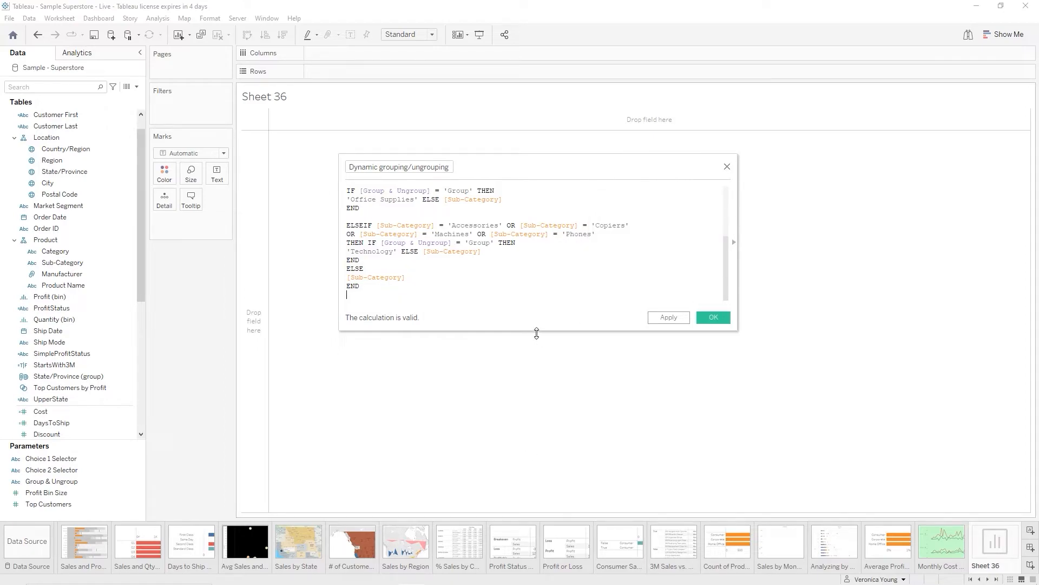
drag(536, 333, 556, 414)
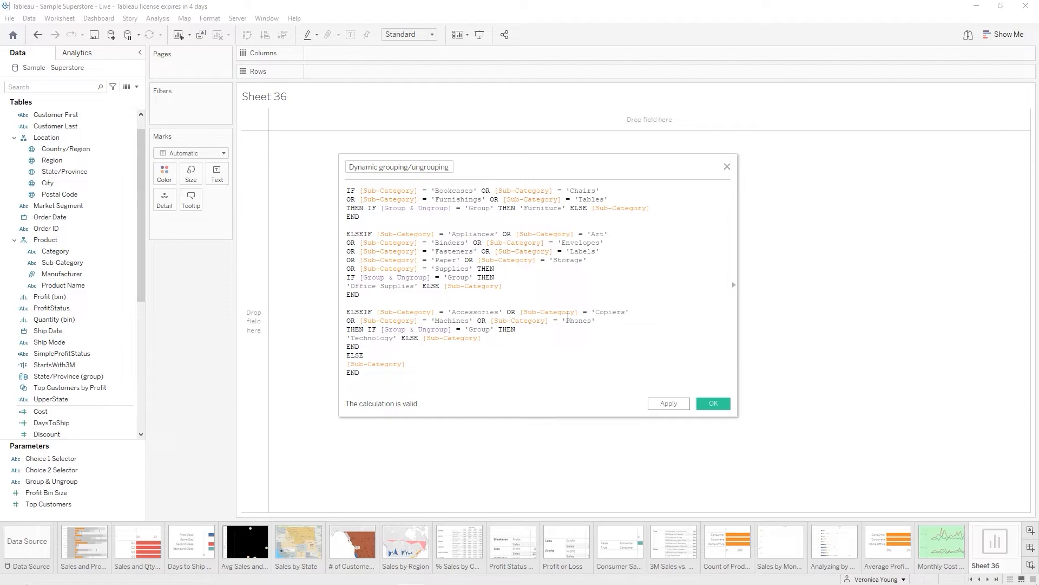
click(713, 404)
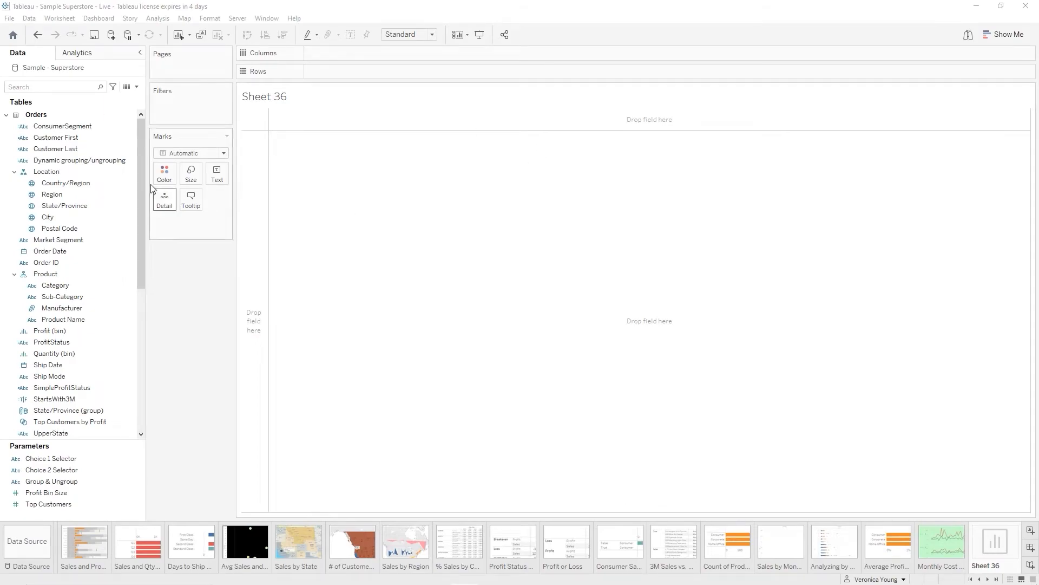
Build a bar chart with Dynamic grouping/ungrouping on Rows and Sales on Columns
click(76, 163)
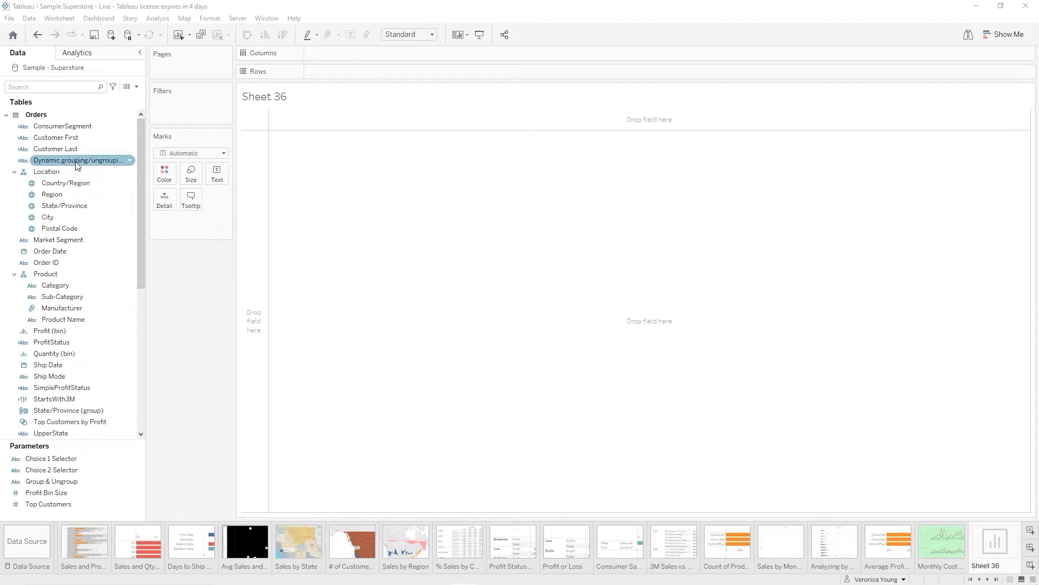
drag(77, 165, 325, 64)
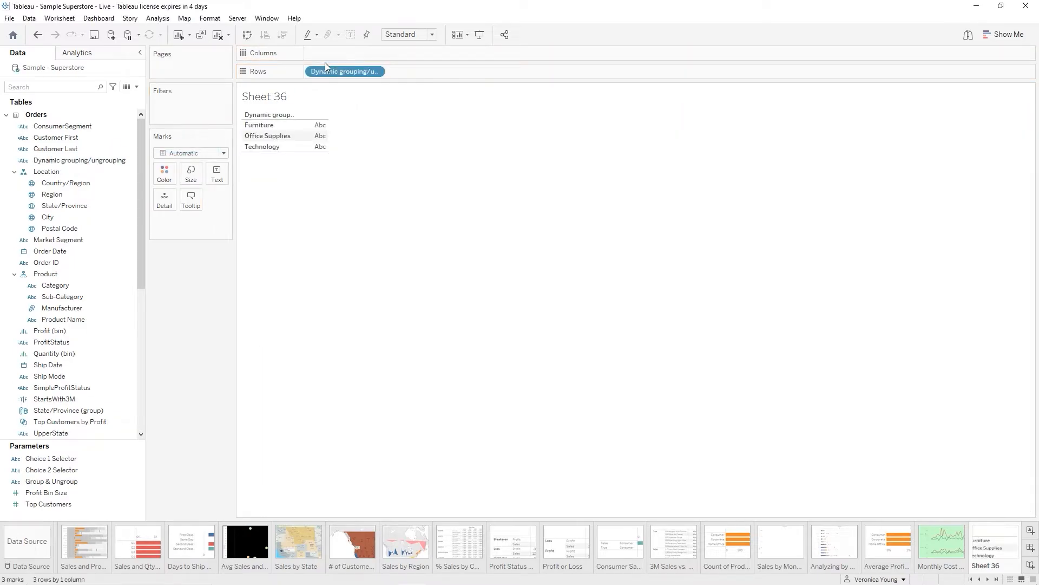
scroll(70, 281, down, 2)
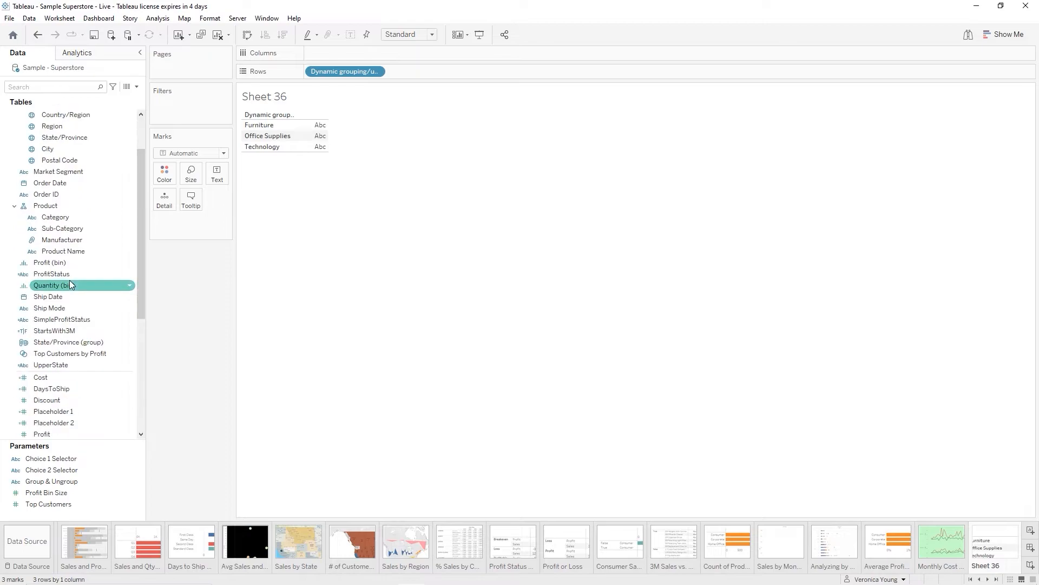
scroll(63, 352, down, 1)
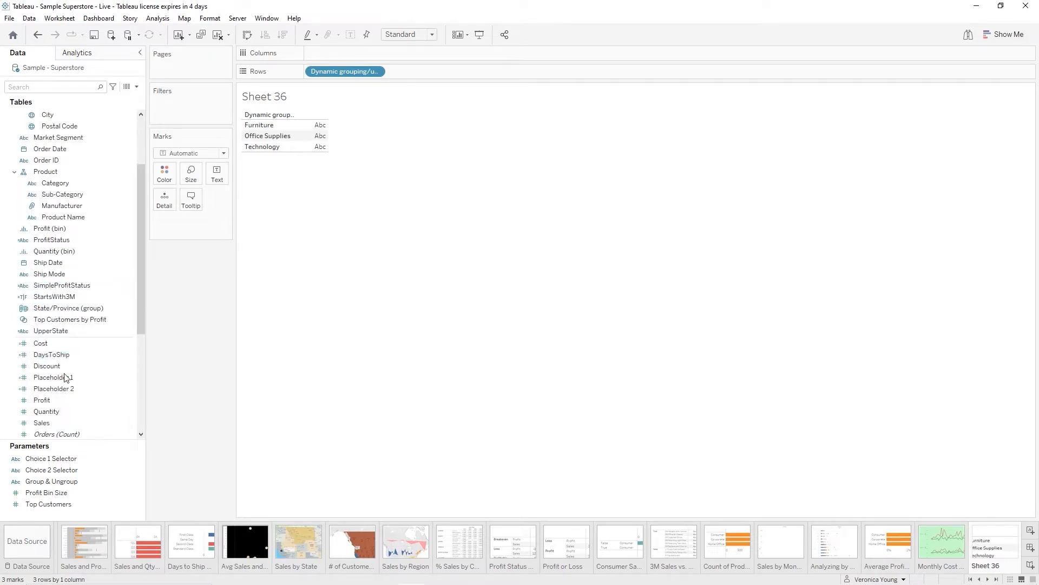
drag(55, 424, 345, 54)
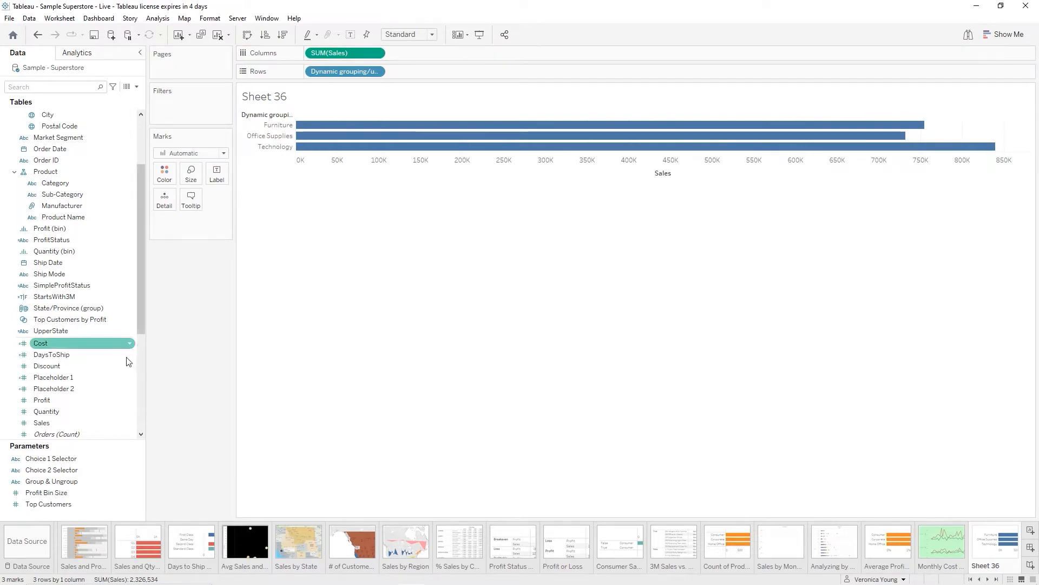
Show the control for the Group & Ungroup parameter on the sheet
click(81, 482)
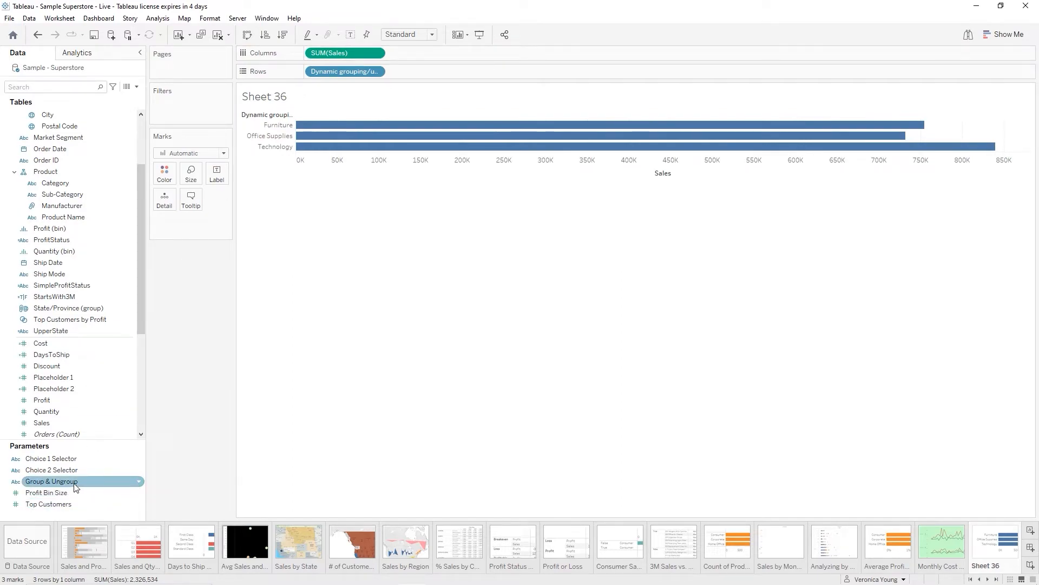
right_click(41, 482)
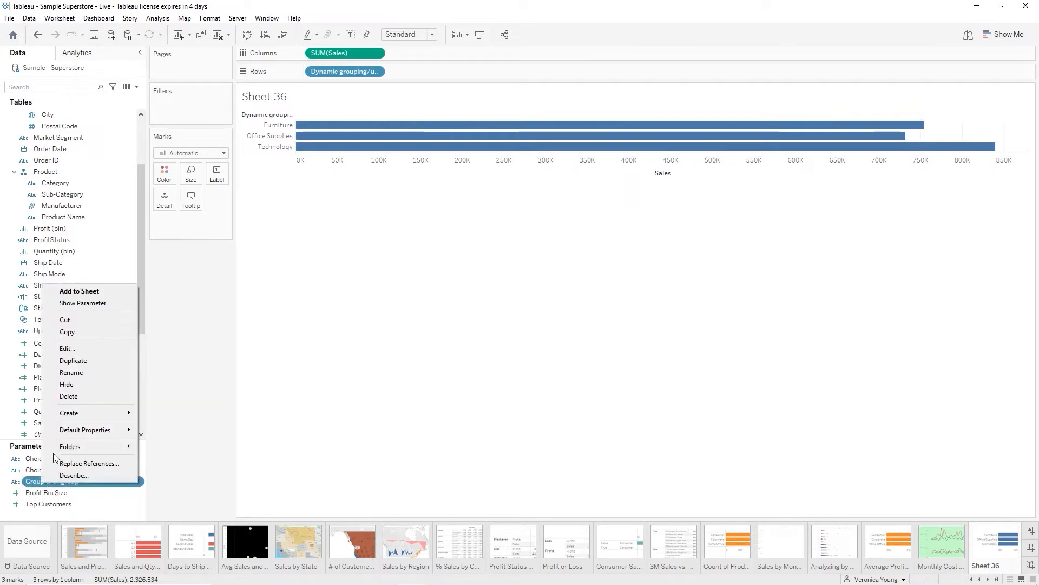
click(110, 306)
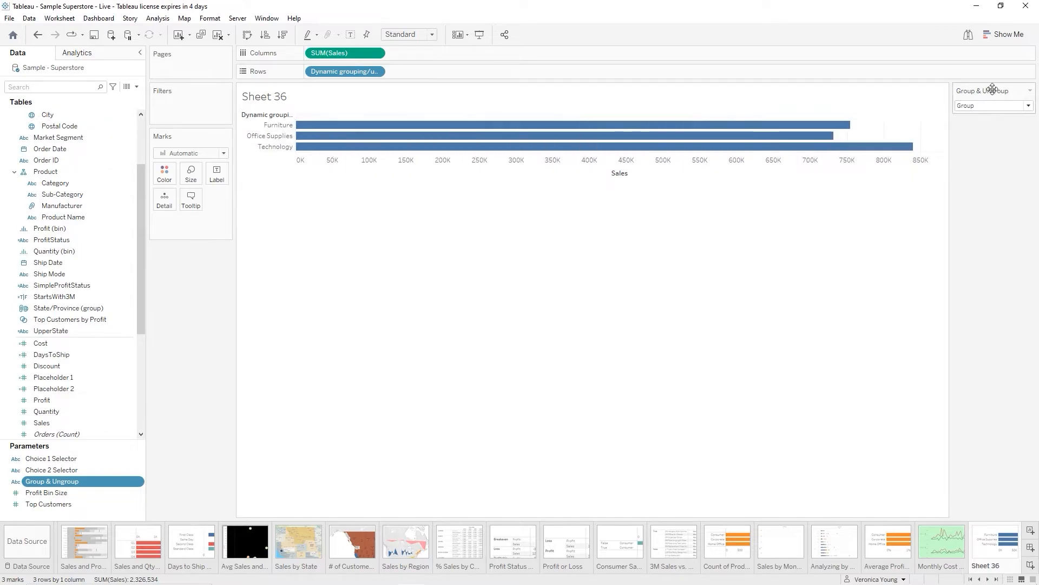
Test the Group & Ungroup parameter by switching it to Ungroup, back to Group, and finally to Ungroup
click(1029, 108)
click(976, 127)
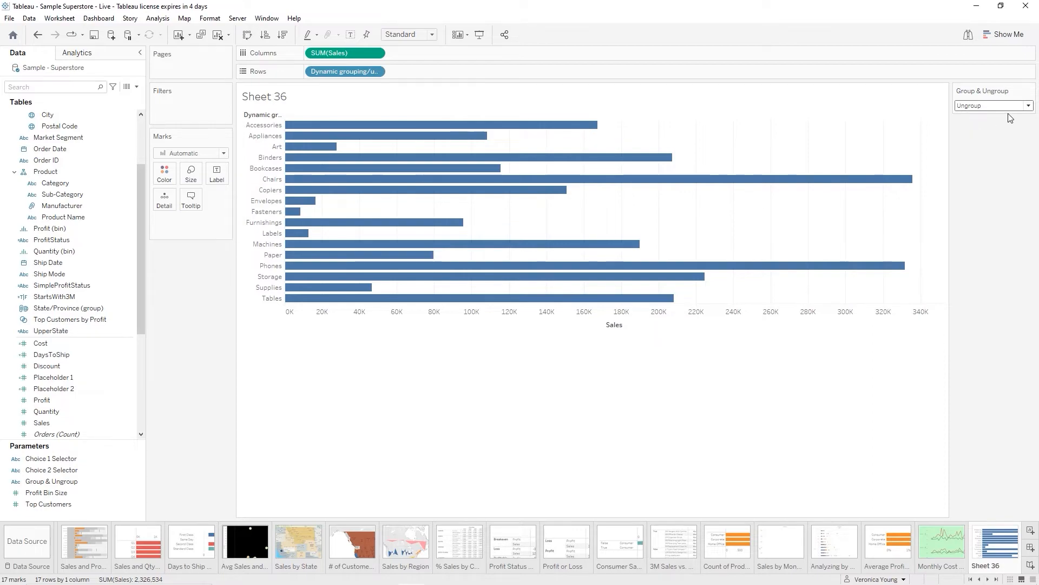
click(1029, 105)
click(983, 115)
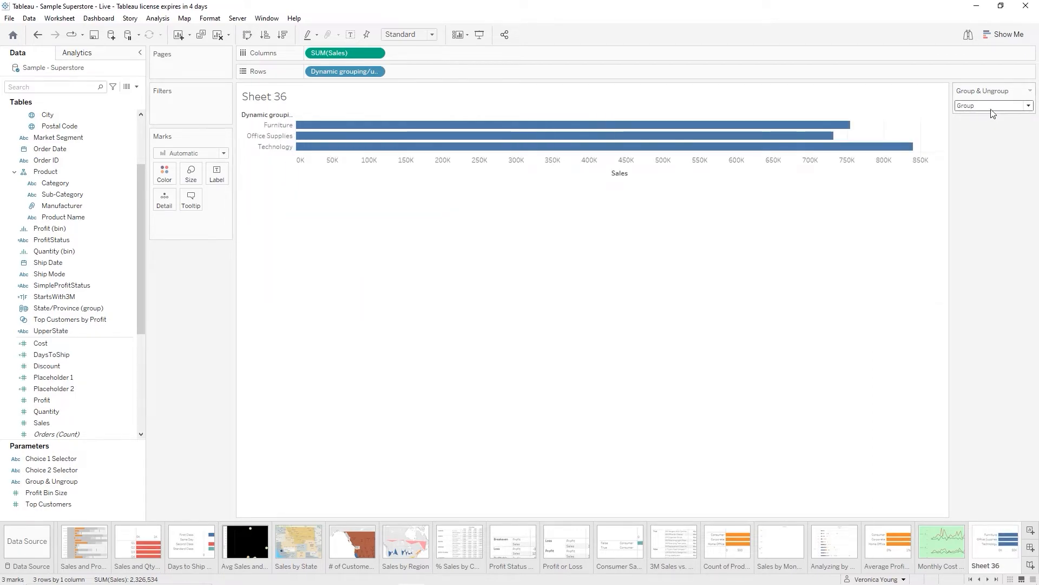
click(1028, 106)
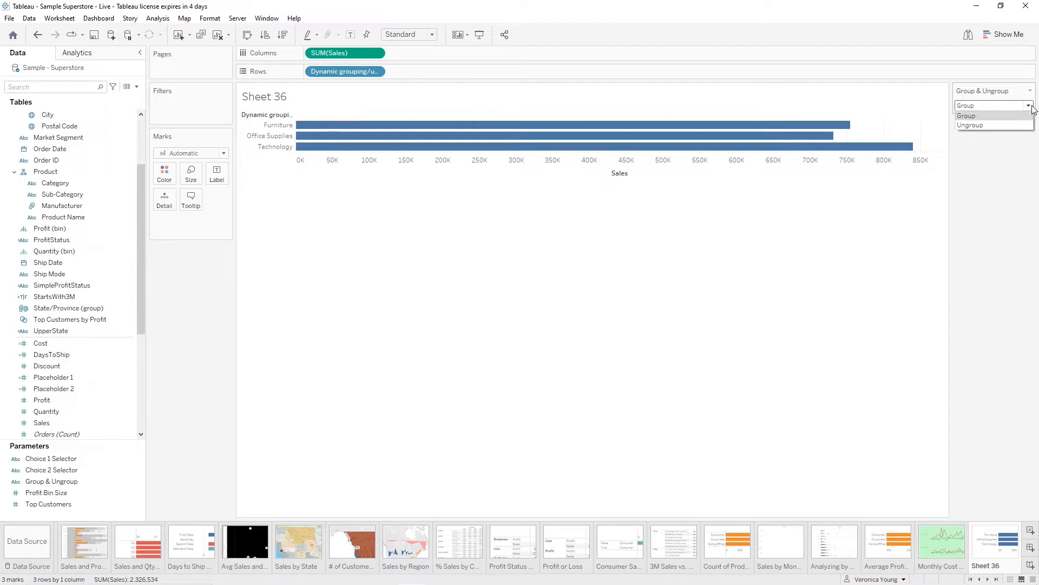
click(980, 126)
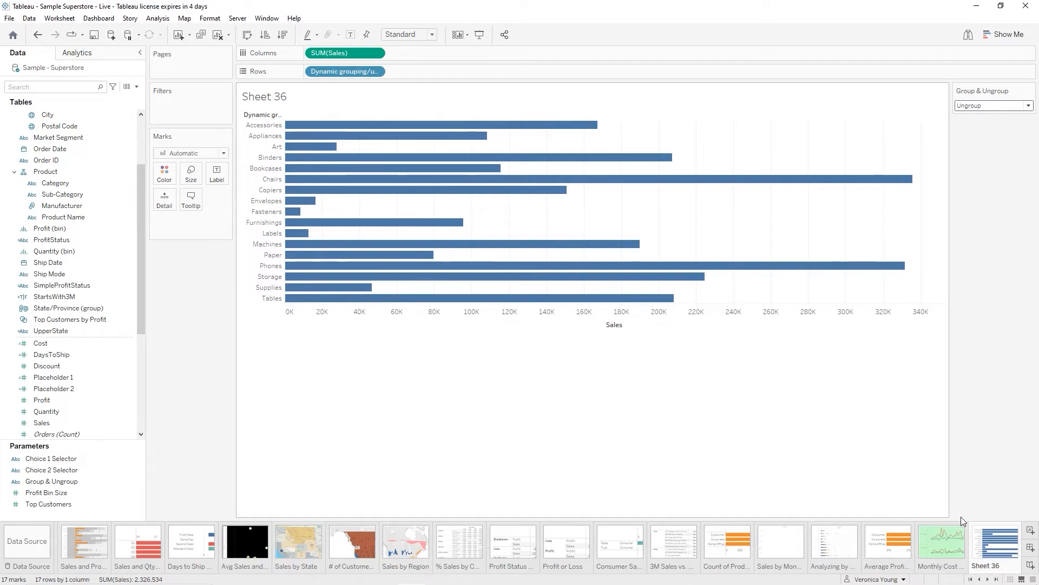
Rename the sheet "Dynamic Group - Sales Information" and color its bars orange
double_click(986, 566)
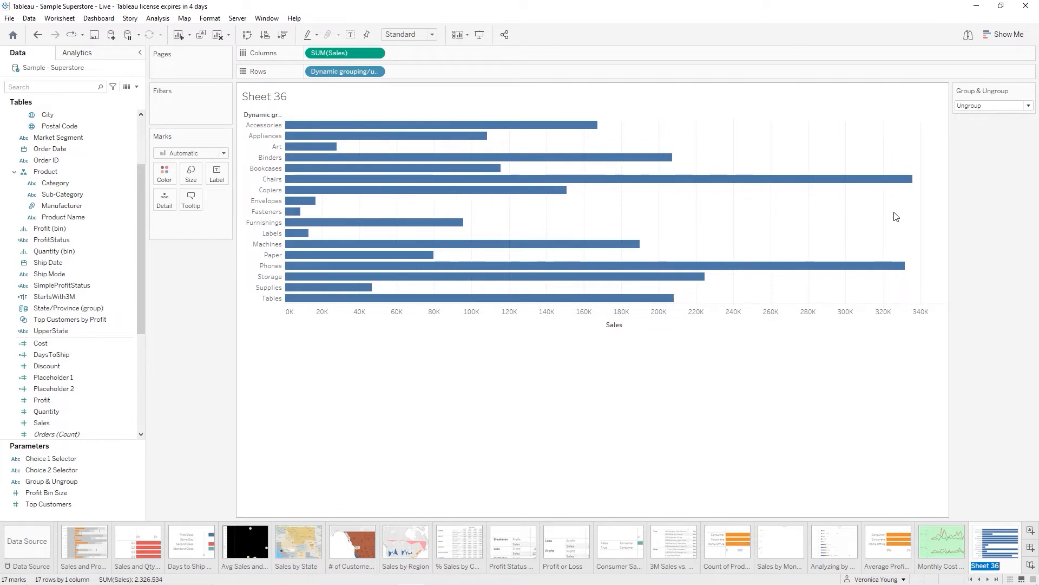
text(Dy)
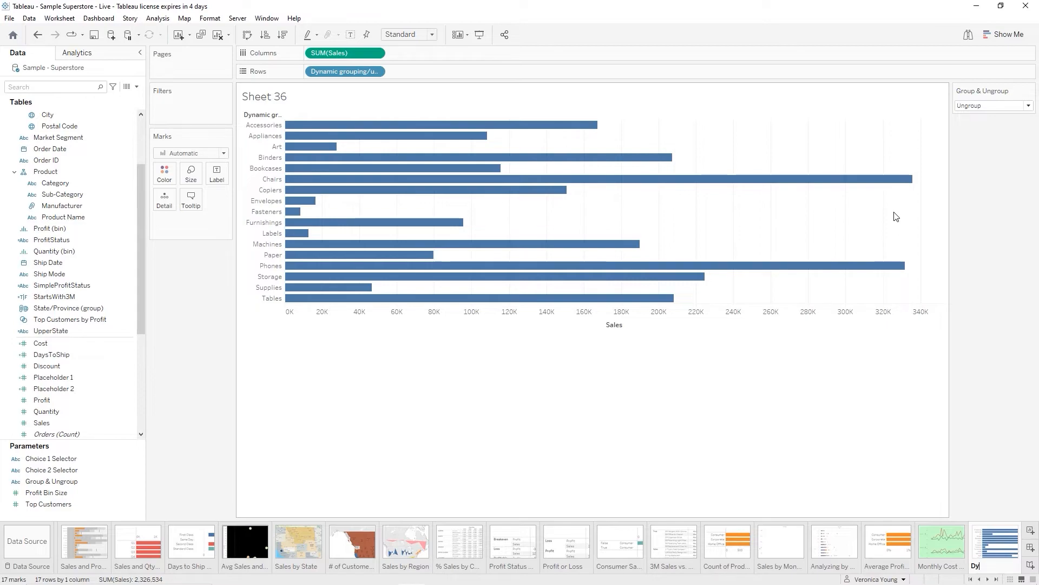
text(namic Group)
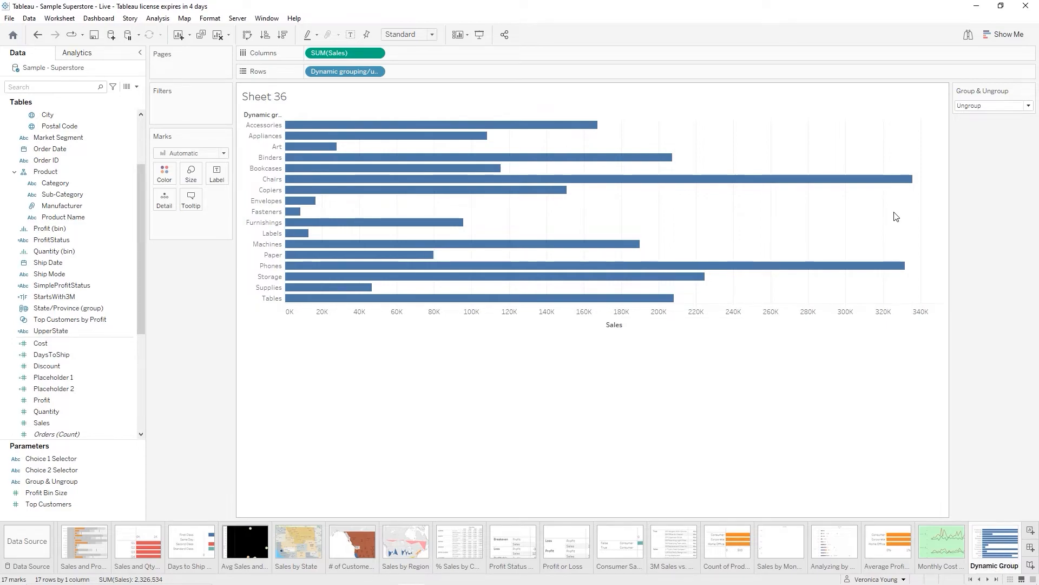
text( - )
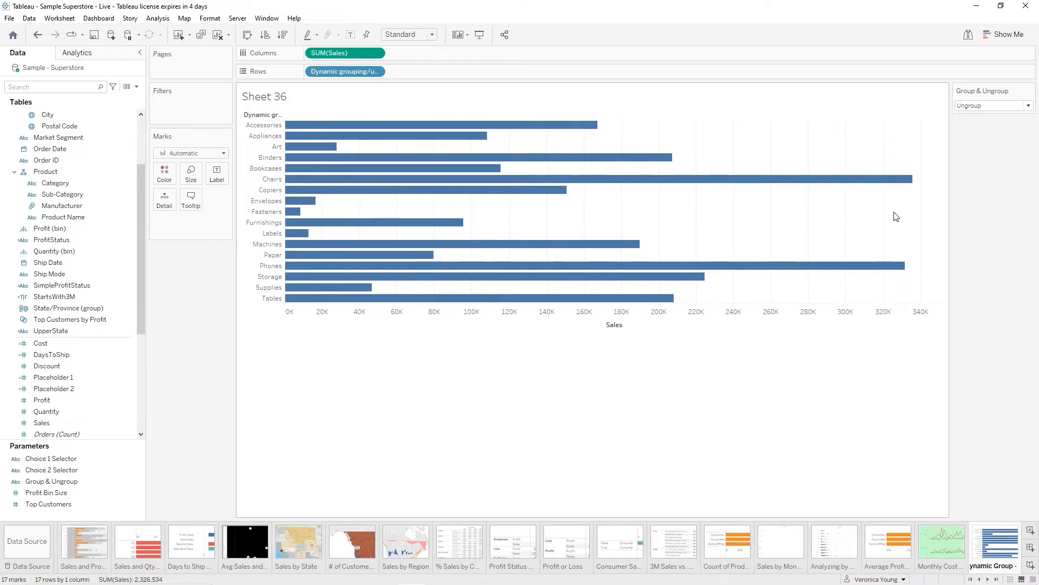
text(Sales Infor)
text(mation)
key(Return)
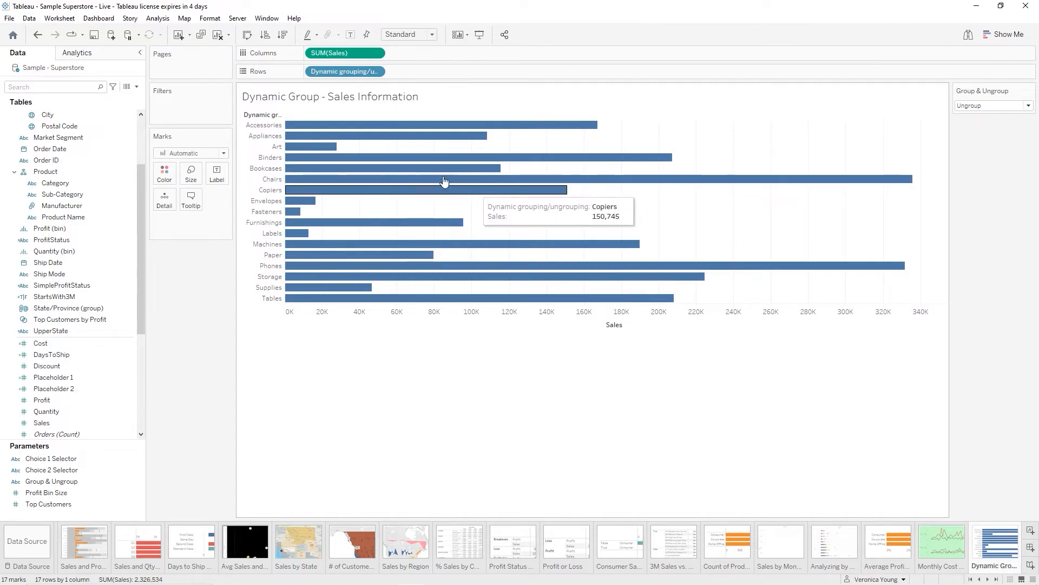
click(169, 182)
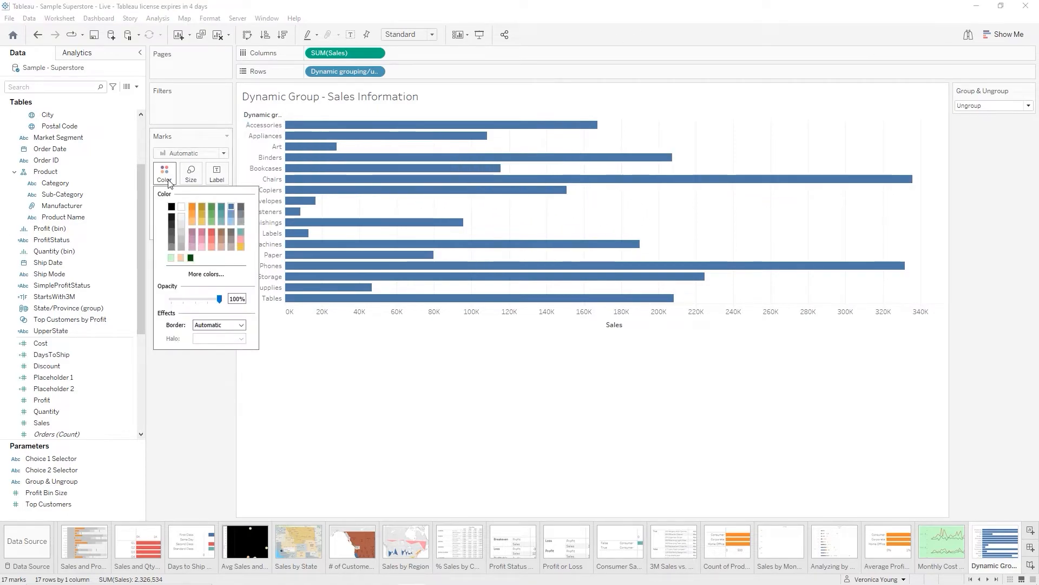
click(193, 207)
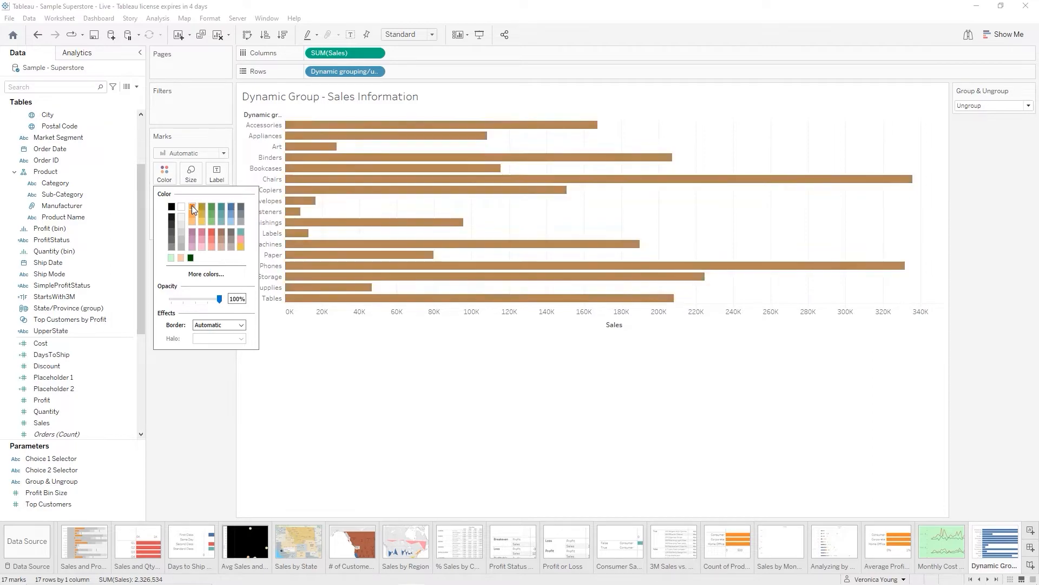
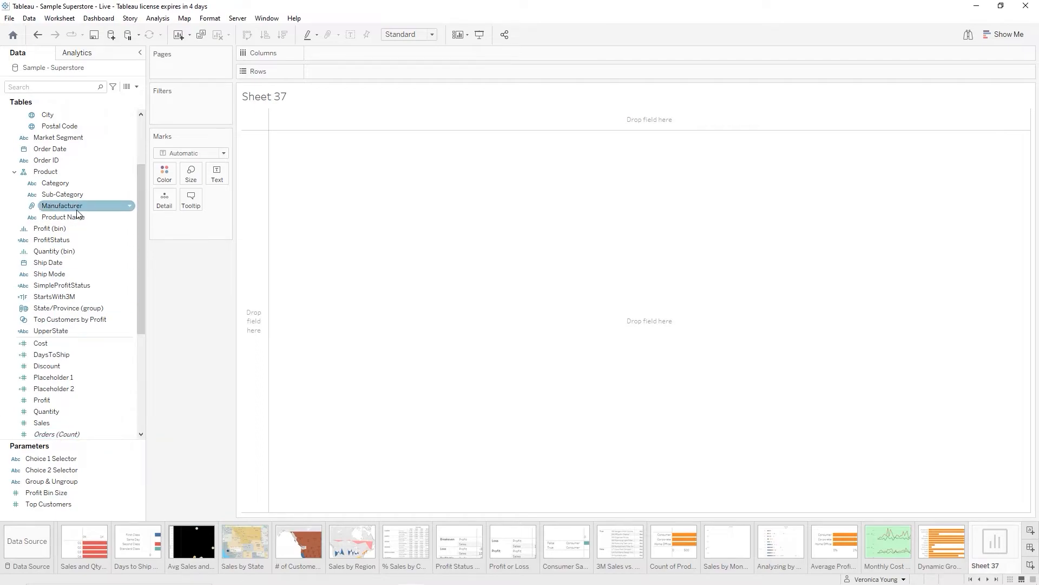
On the new Sheet 37, place Category and Profit on Rows and Sales on Columns
mouse_move(75, 196)
mouse_down()
mouse_move(290, 76)
mouse_move(327, 79)
mouse_up()
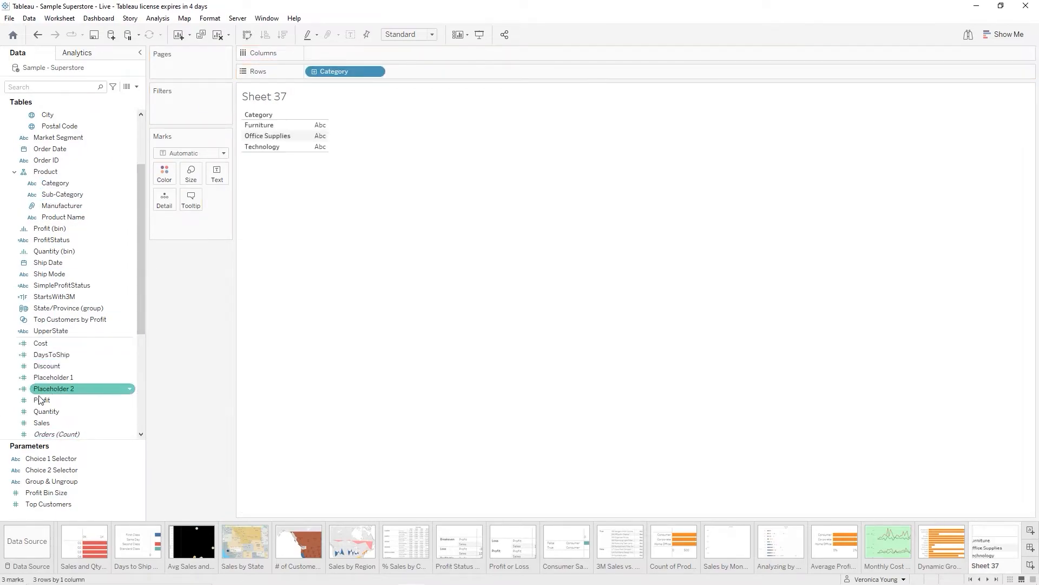
drag(49, 401, 394, 68)
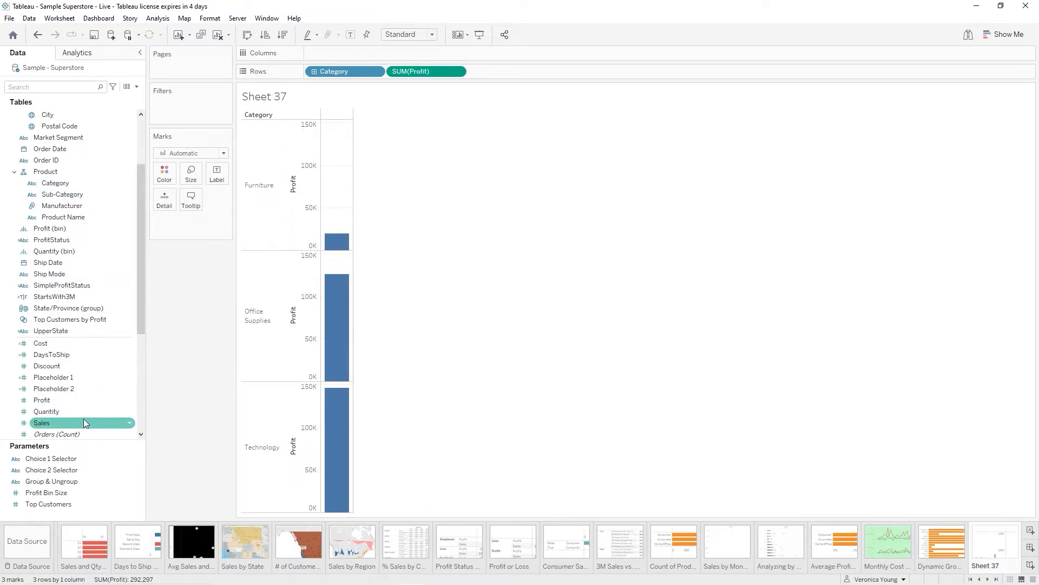
drag(84, 421, 391, 48)
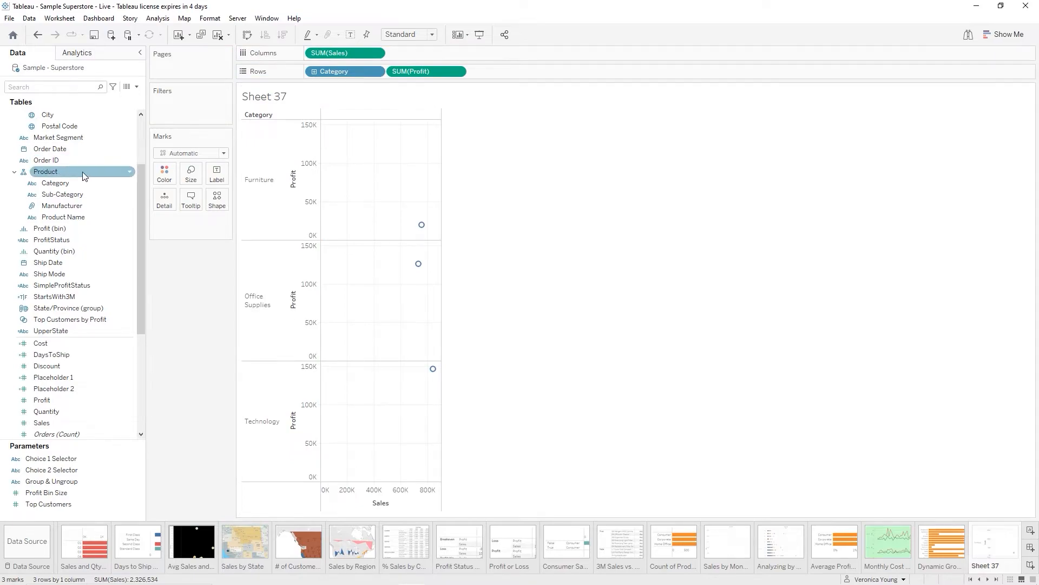
Add Customer Last as detail to the marks of the sales and profit scatter plot
scroll(82, 171, up, 3)
click(49, 142)
click(50, 149)
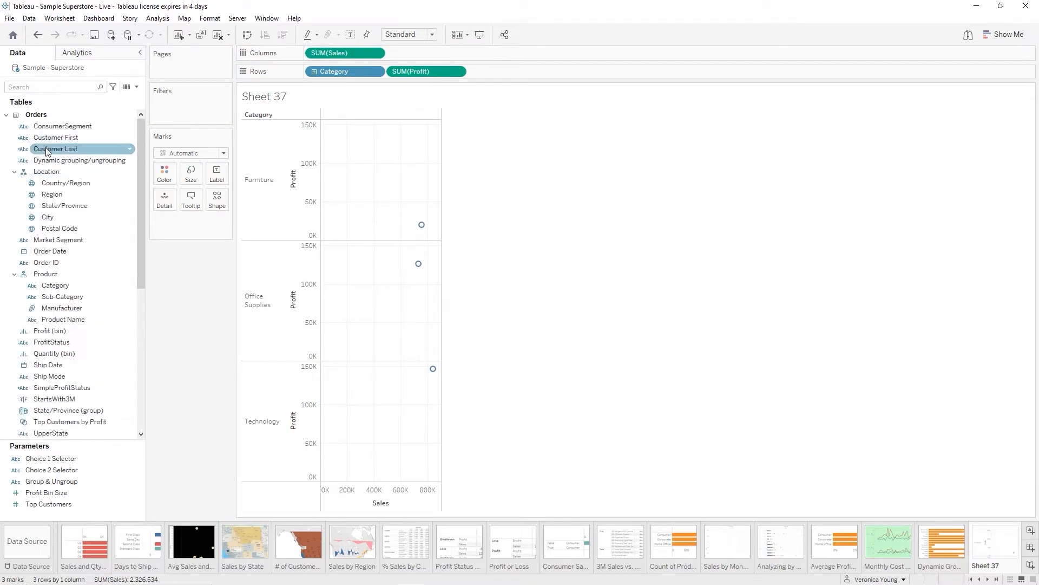
drag(49, 149, 164, 205)
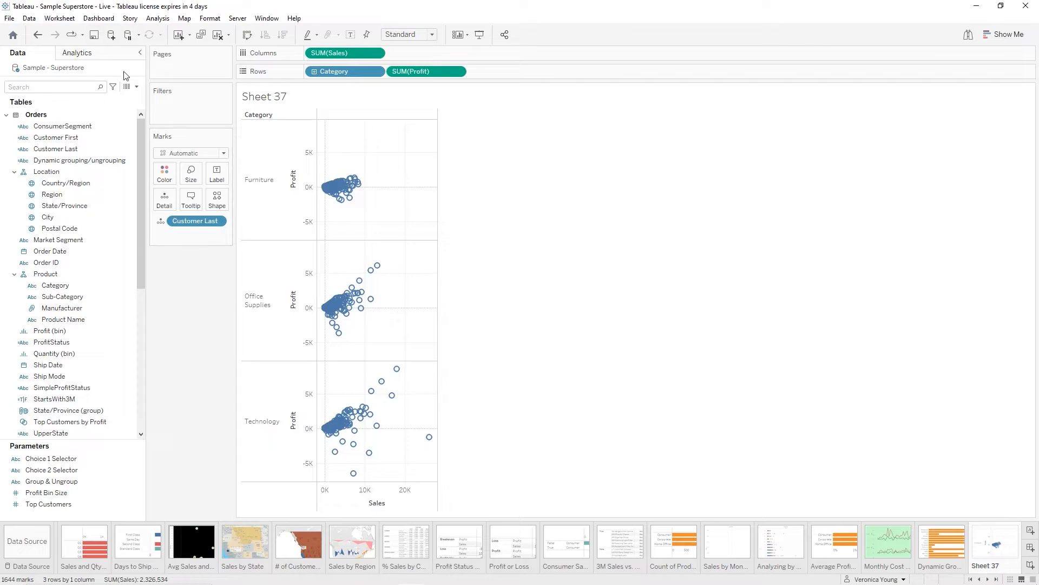
Create a calculated field named Correlation Coefficient with the formula 1/(SIZE()-1) * WINDOW_SUM(((SUM([Profit])-WINDOW_AVG(SUM([Profit]))) / WINDOW_STDEV(SUM([Profit]))) * (SUM([Sales])-WINDOW_AVG(SUM([Sales]))) / WINDOW_STDEV(SUM([Sales])))
click(137, 87)
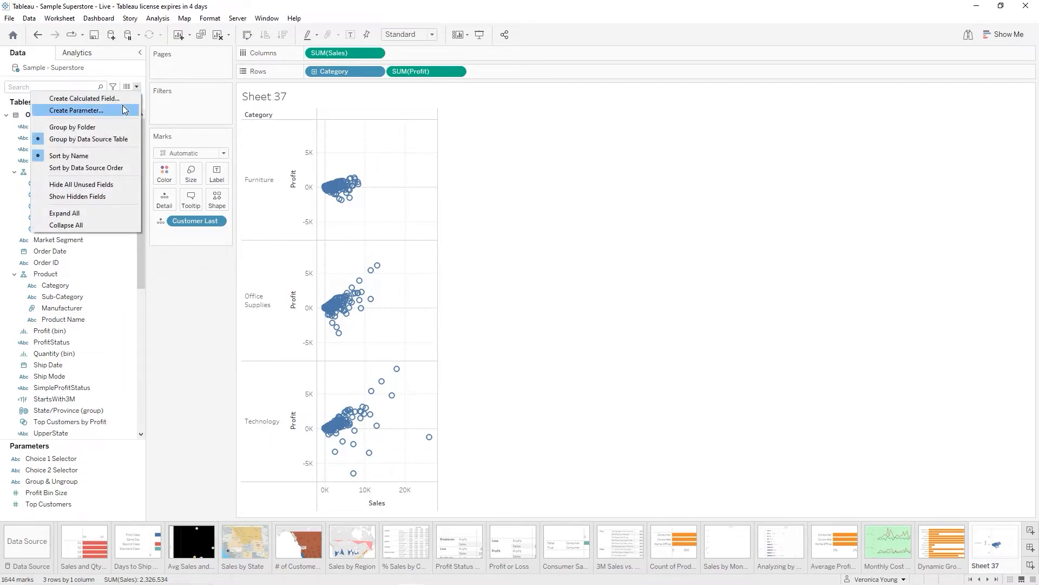
click(122, 99)
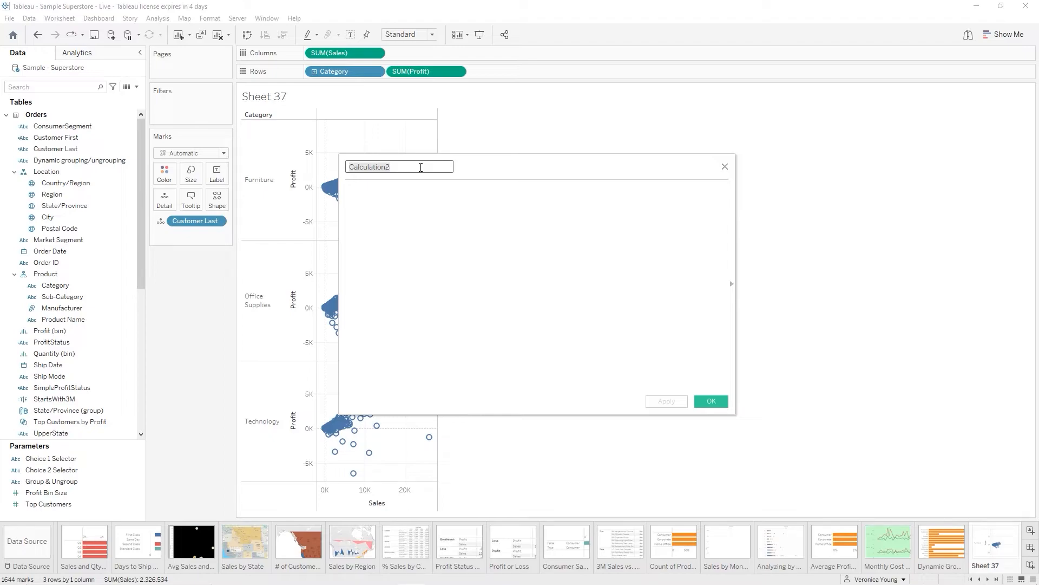
text(Correl)
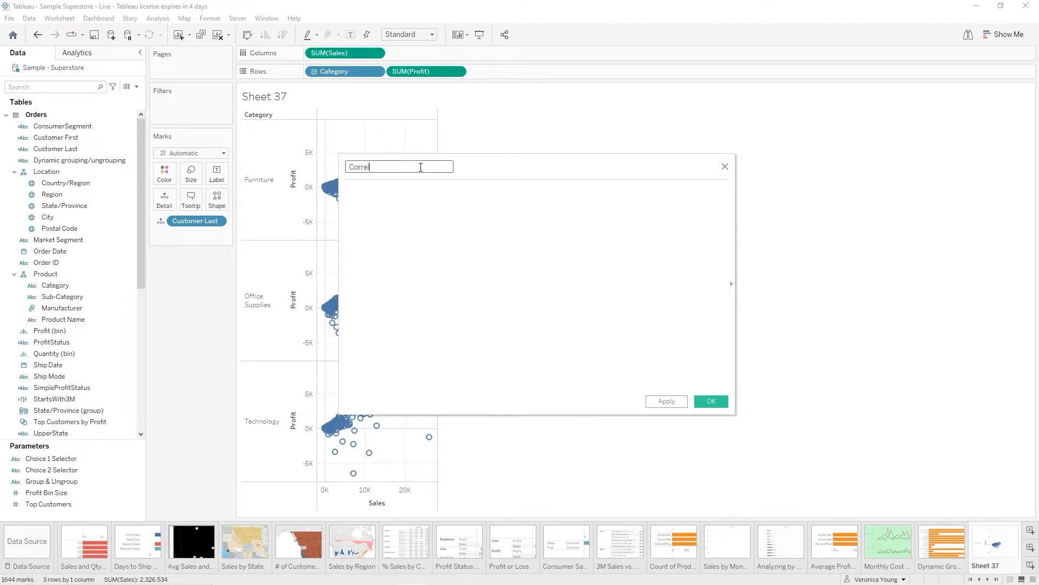
text(ation Coefficien)
text(1/(SIZE()-1) * WINDOW_SUM(((SUM([Profit])-WINDOW_AVG(SUM([Profit]))) / WINDOW_STDEV(SUM([Profit]))) * (SUM([Sales])-WINDOW_AVG(SUM([Sales]))) / WINDOW_STDEV(SUM([Sales]))))
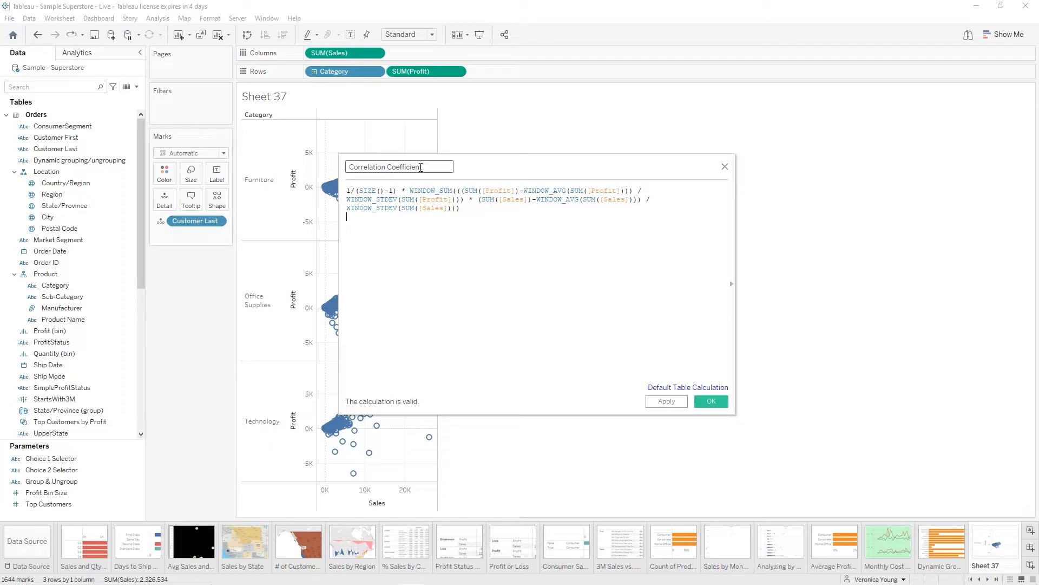
click(709, 401)
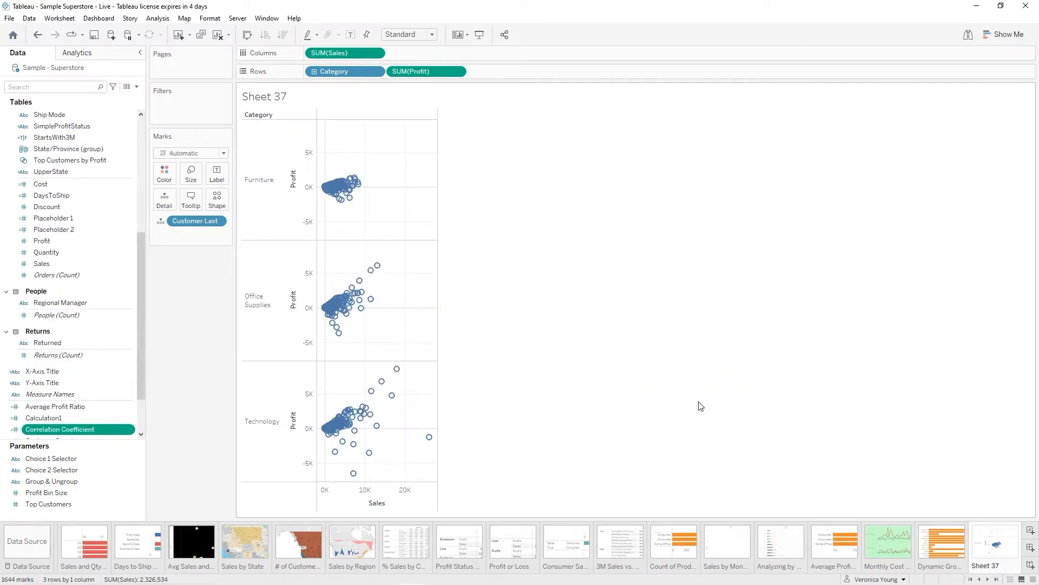
Reopen the Correlation Coefficient calculation to review its formula, then close it
right_click(86, 430)
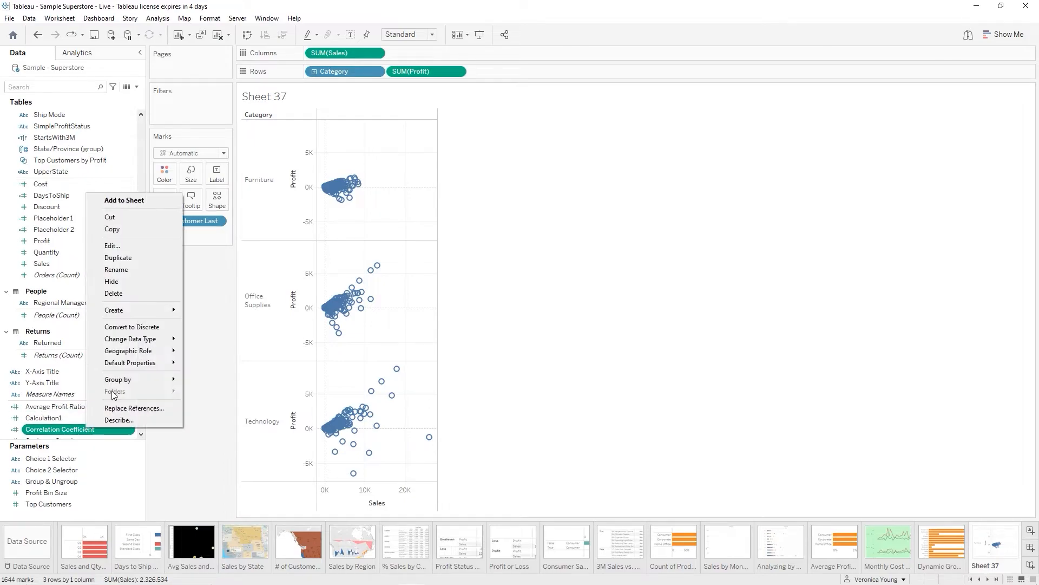
click(144, 245)
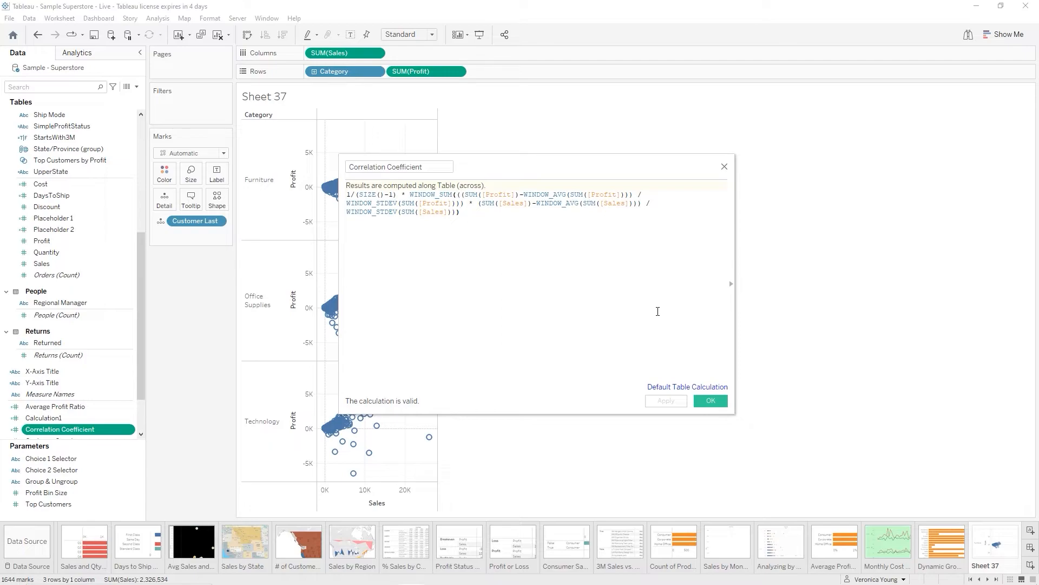
click(713, 405)
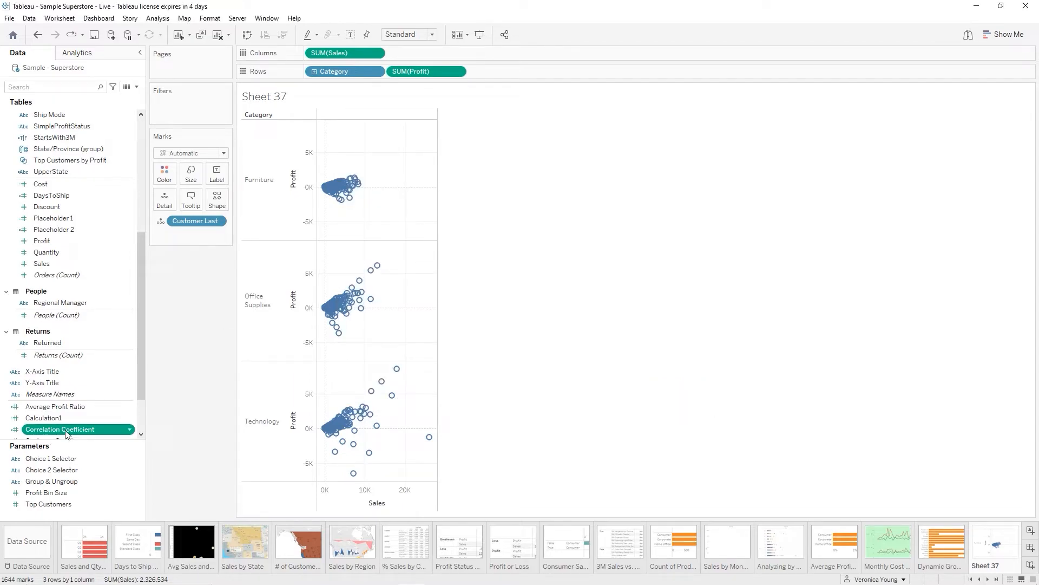
Color the scatter plot marks by Correlation Coefficient, computed using Customer Last
drag(67, 433, 161, 183)
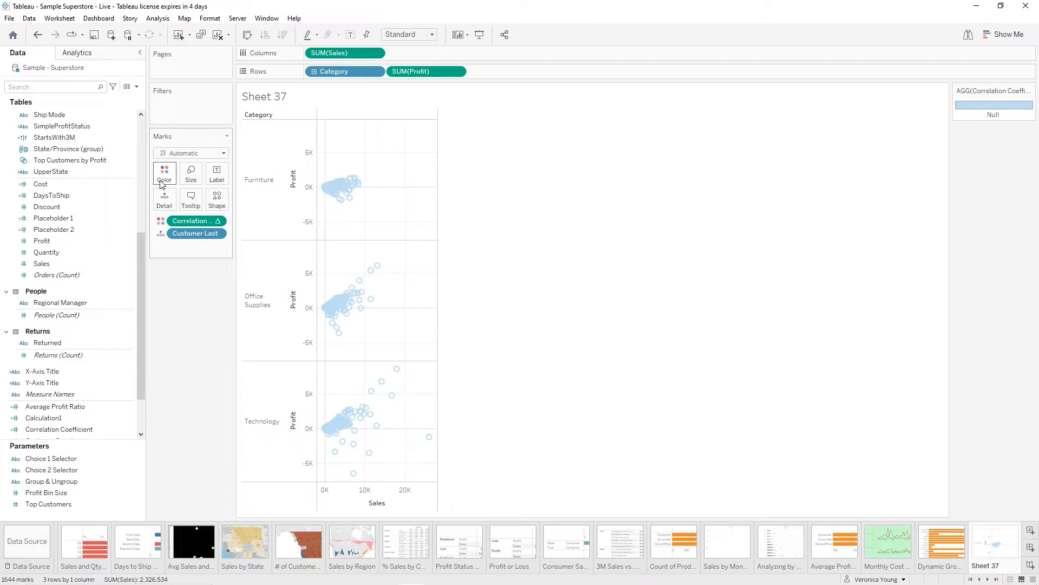
right_click(193, 223)
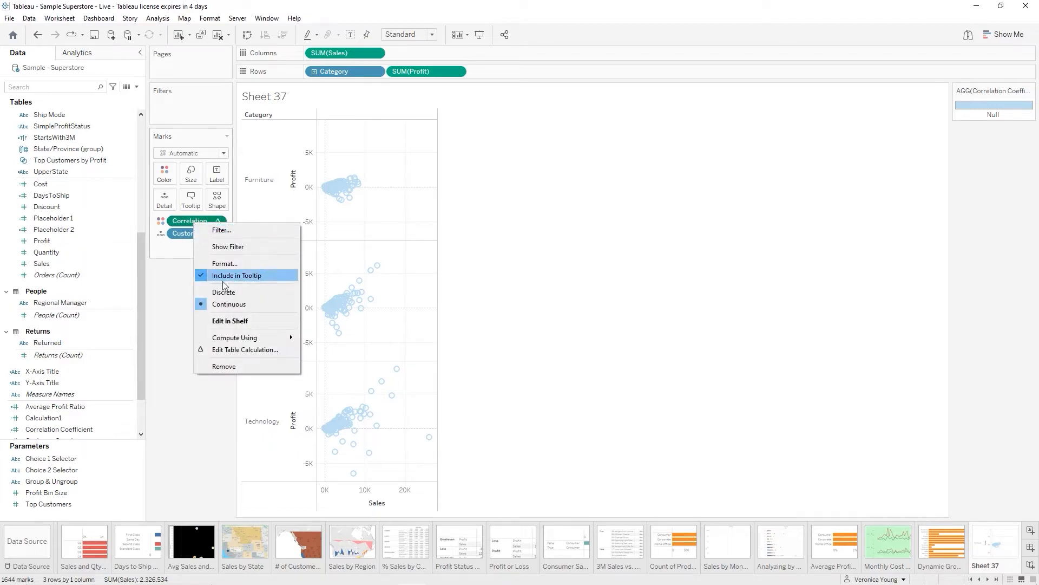
mouse_move(245, 336)
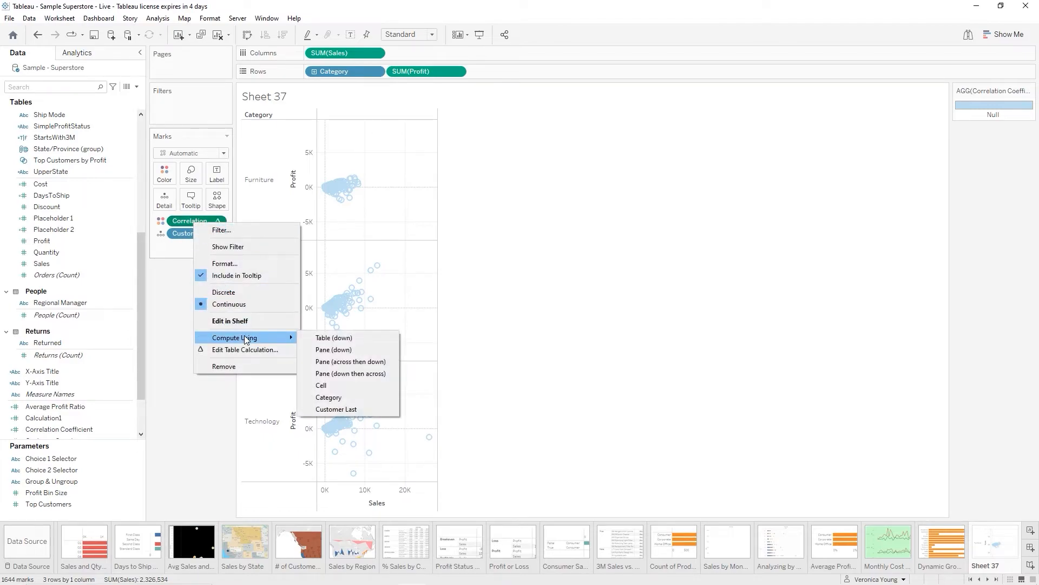
click(363, 409)
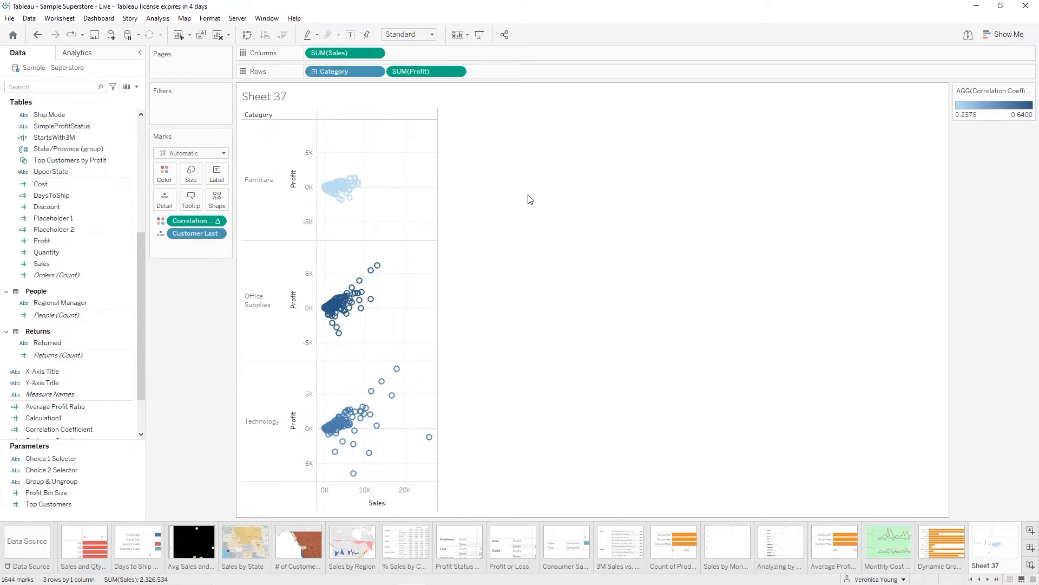
Change the Correlation Coefficient colors to the Red-Green-Gold Diverging palette with stepped color in 5 steps
click(166, 183)
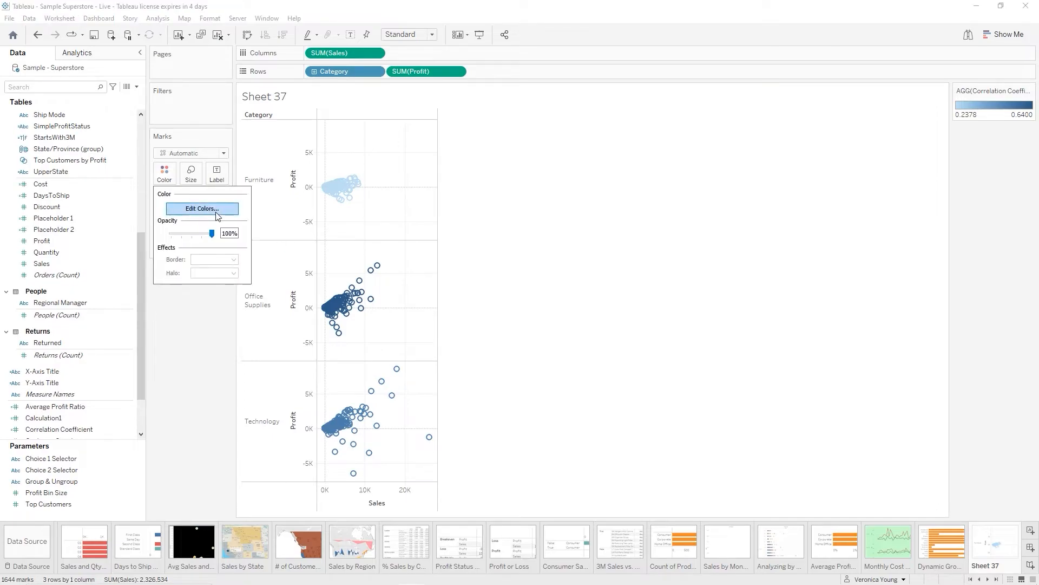
click(217, 215)
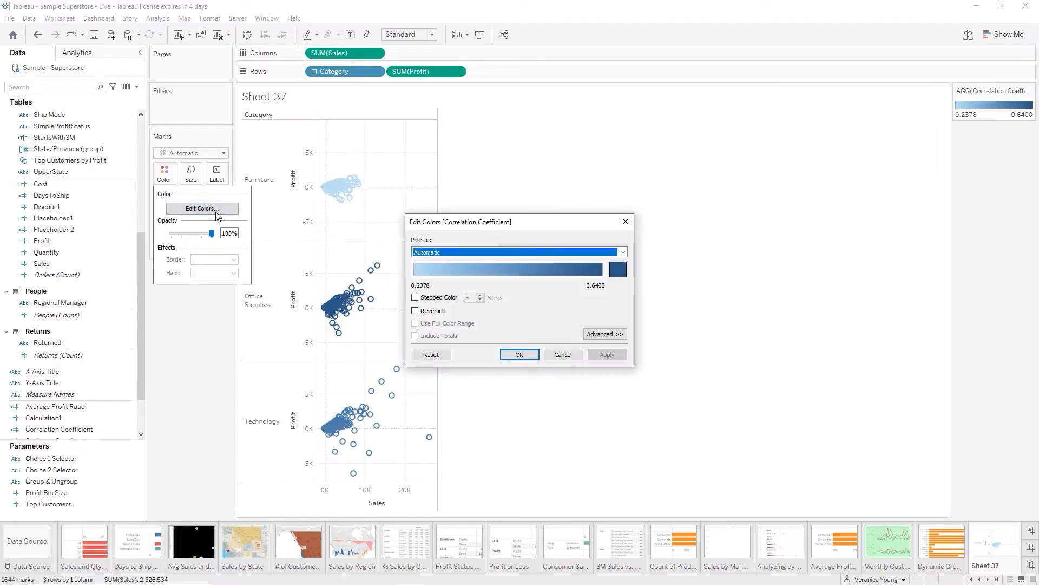
click(623, 253)
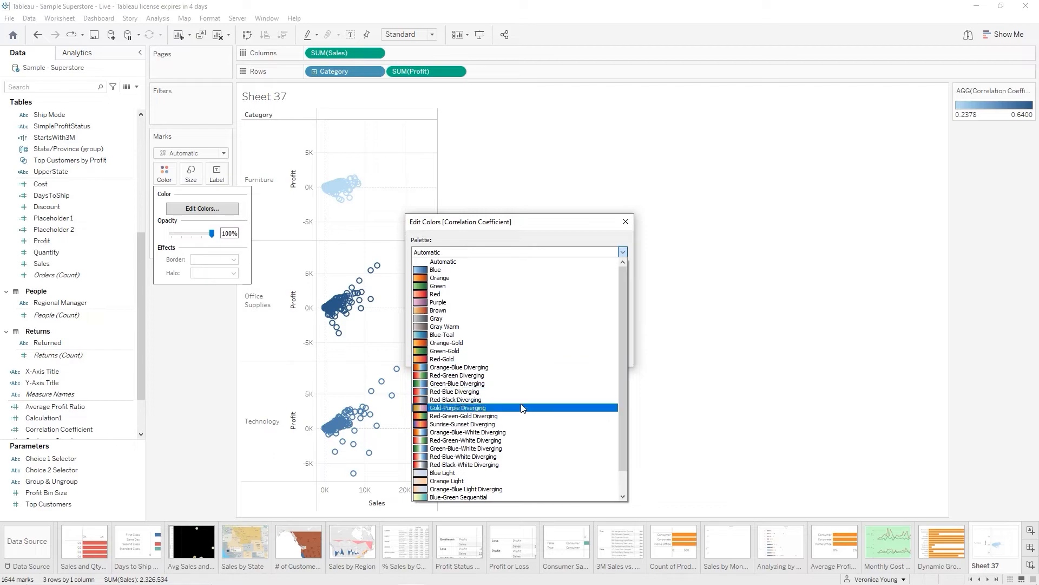
click(502, 418)
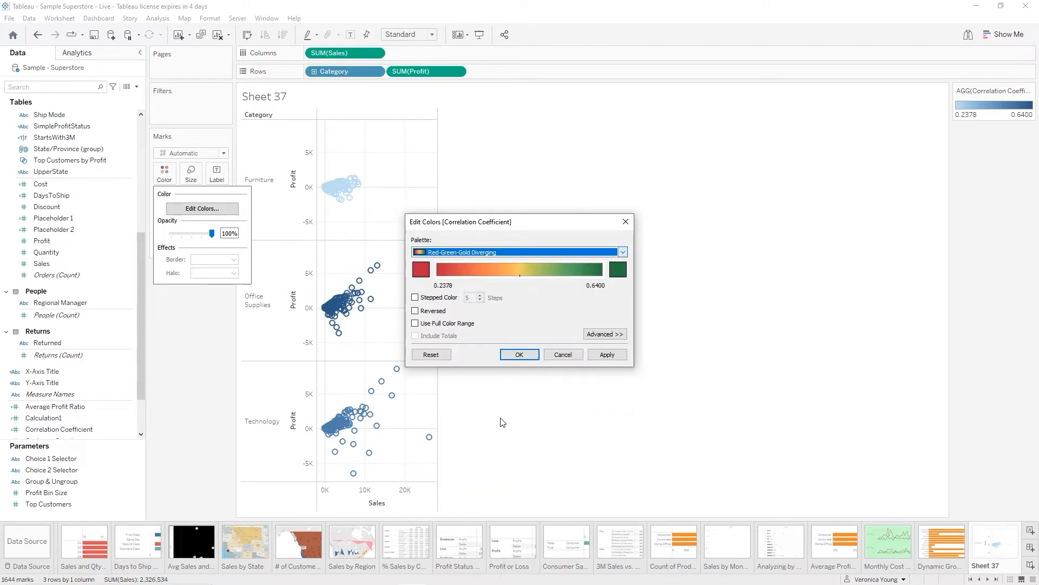
click(415, 298)
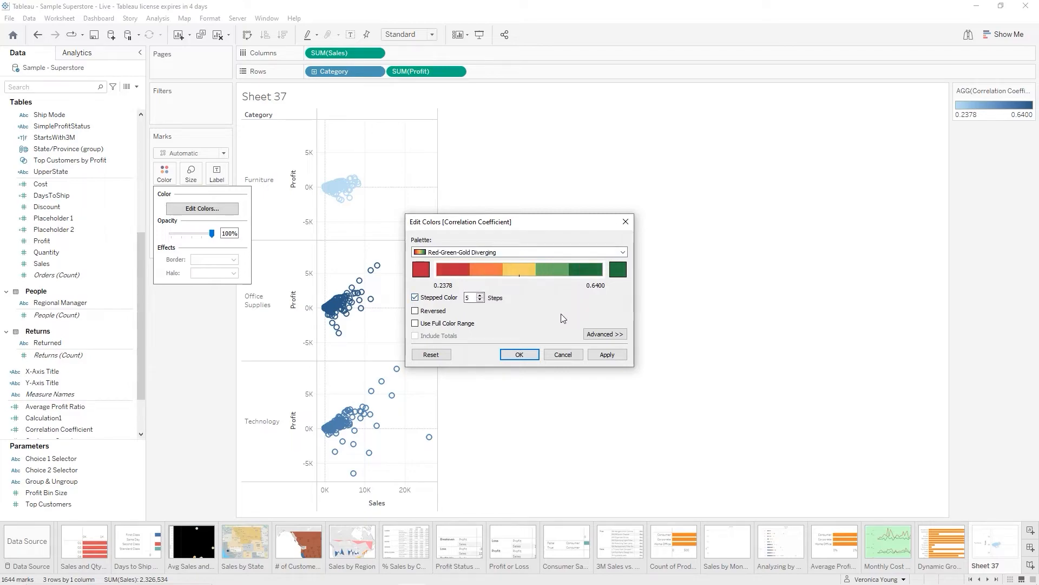
click(519, 355)
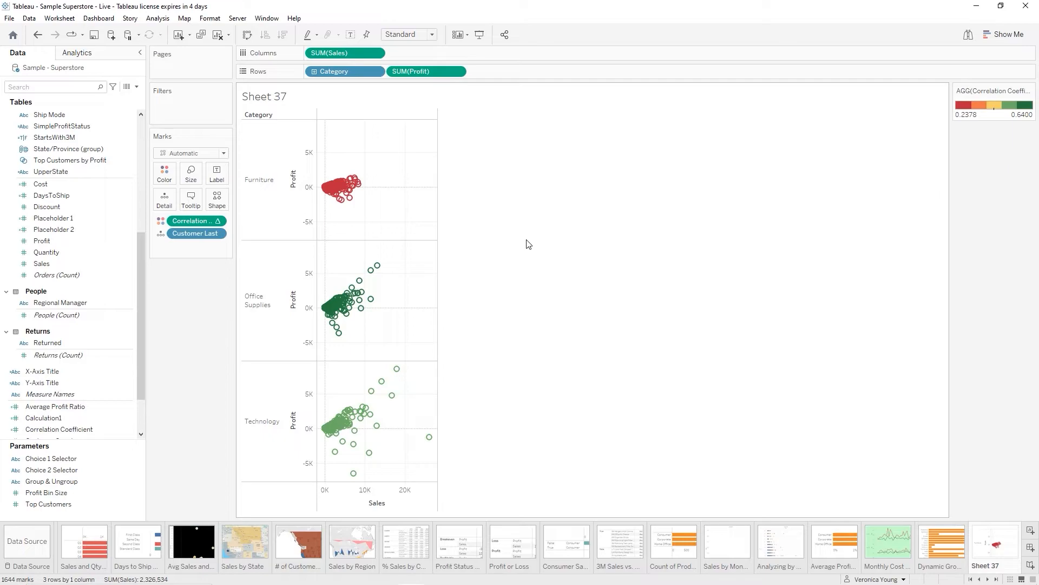
Add Correlation Coefficient to the tooltip of the scatter plot marks
click(46, 277)
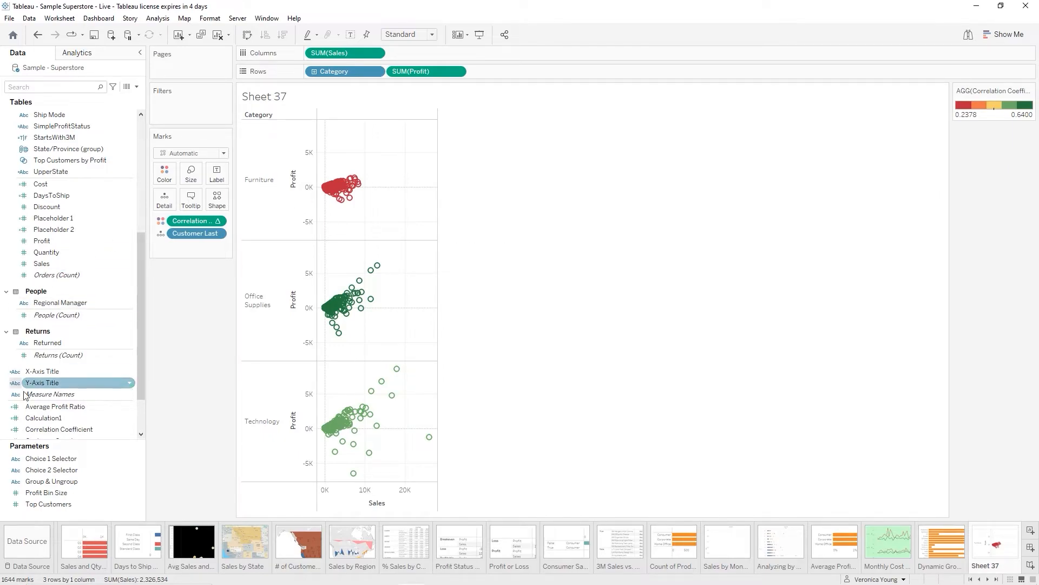
click(70, 433)
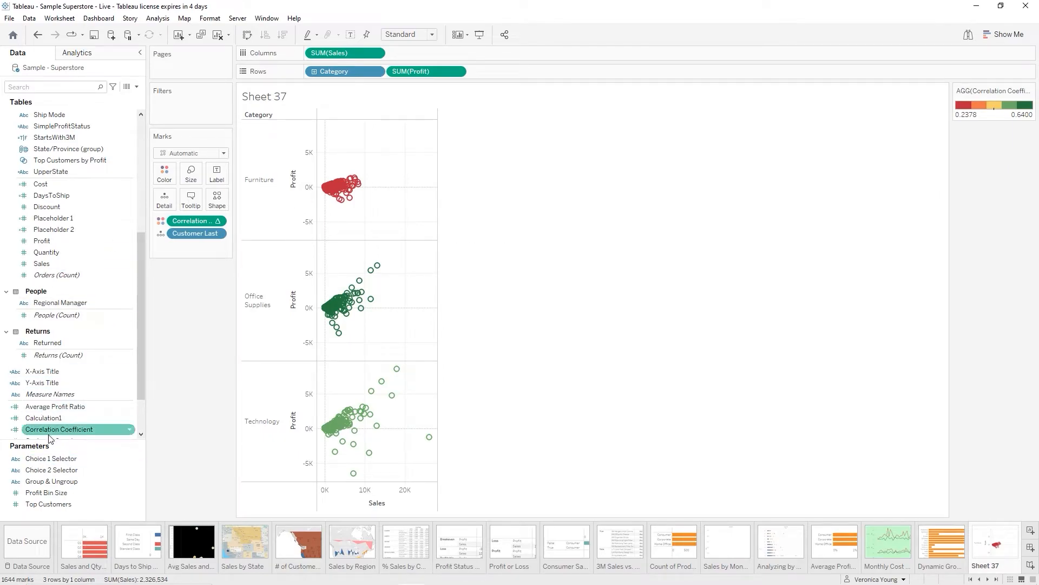
drag(44, 436, 194, 204)
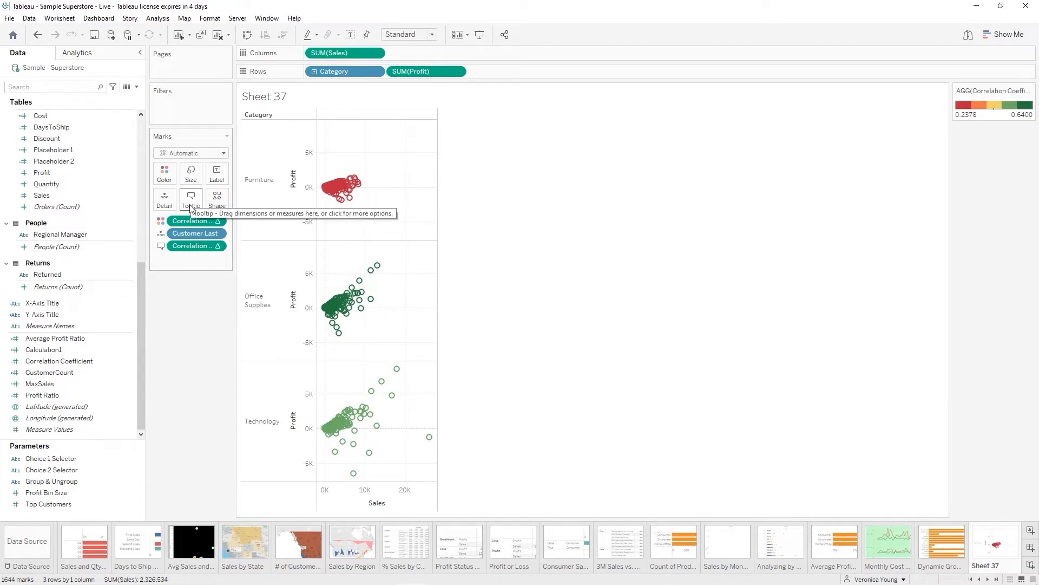
Set the scatter plot's fit to Entire View
click(432, 36)
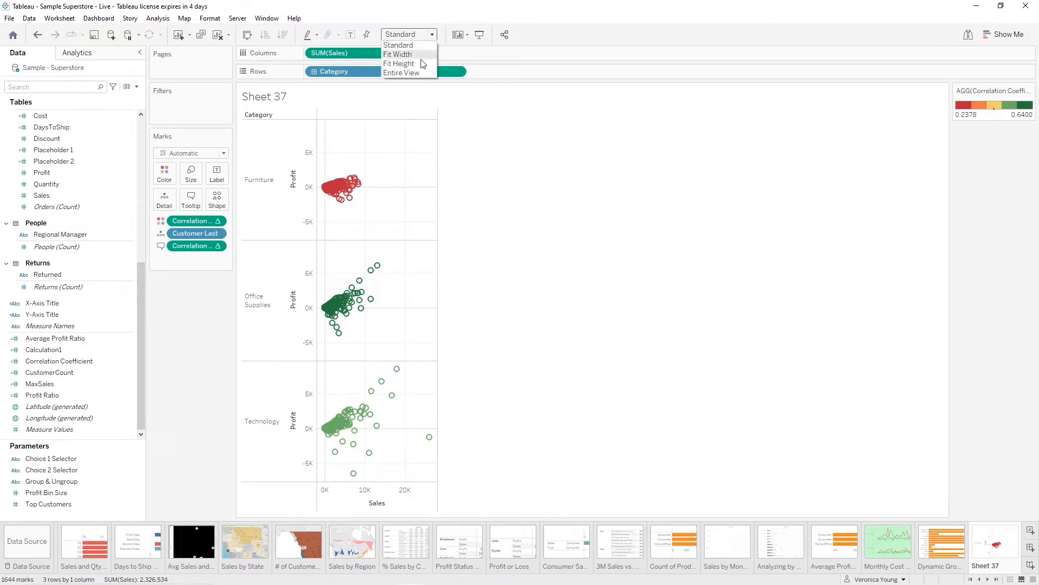
click(416, 74)
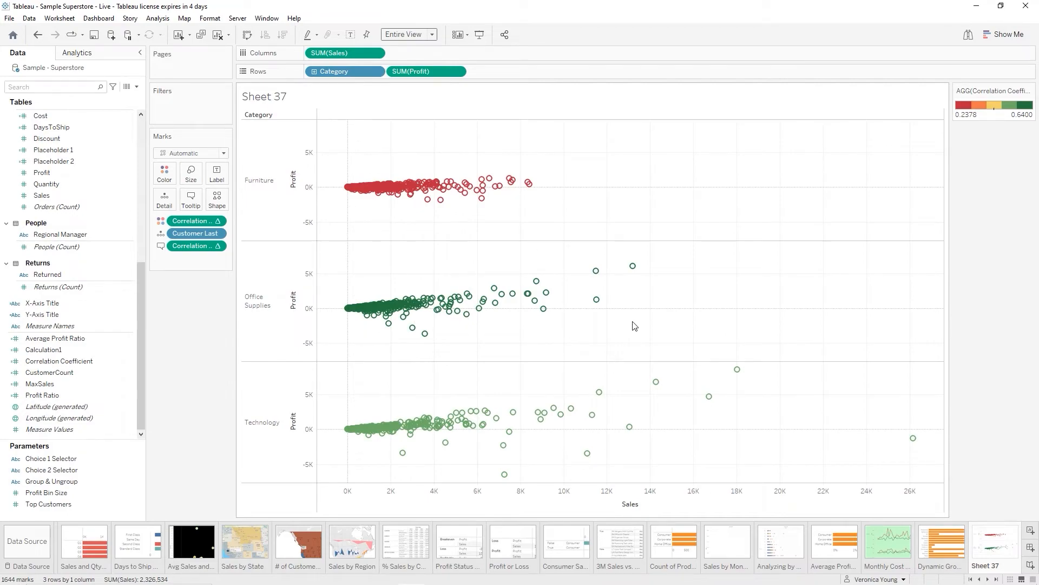
Remove the tooltip copy of Correlation Coefficient from the marks, keeping the one used for color
mouse_move(521, 190)
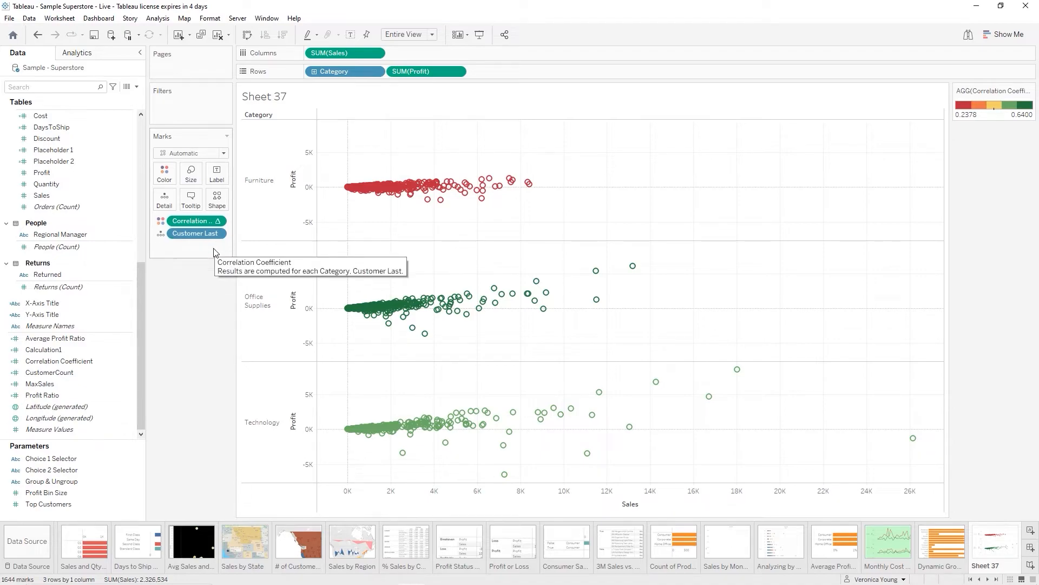
drag(215, 246, 325, 271)
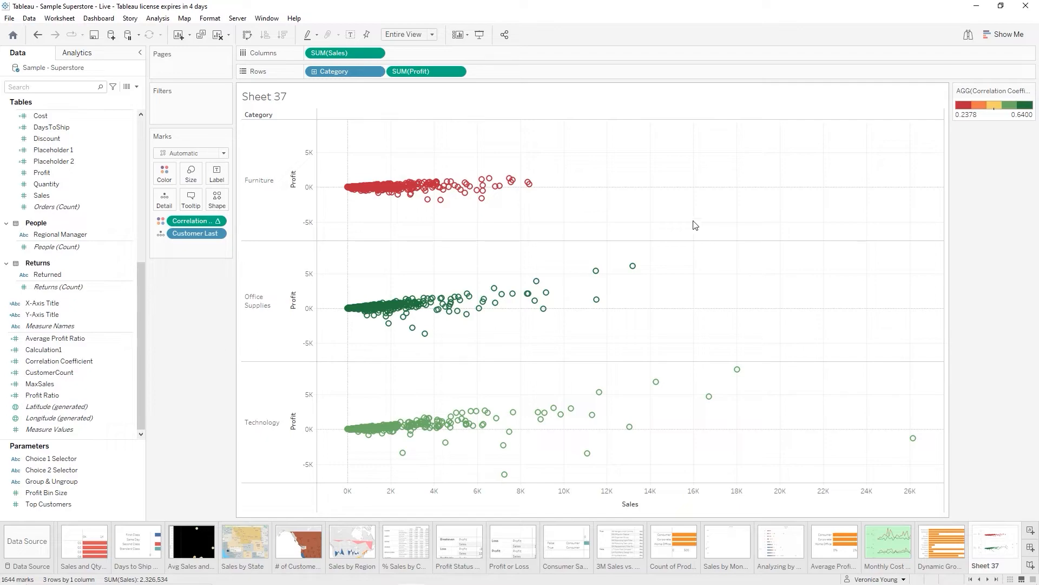
Add linear trend lines to the sales and profit scatter plot
click(91, 59)
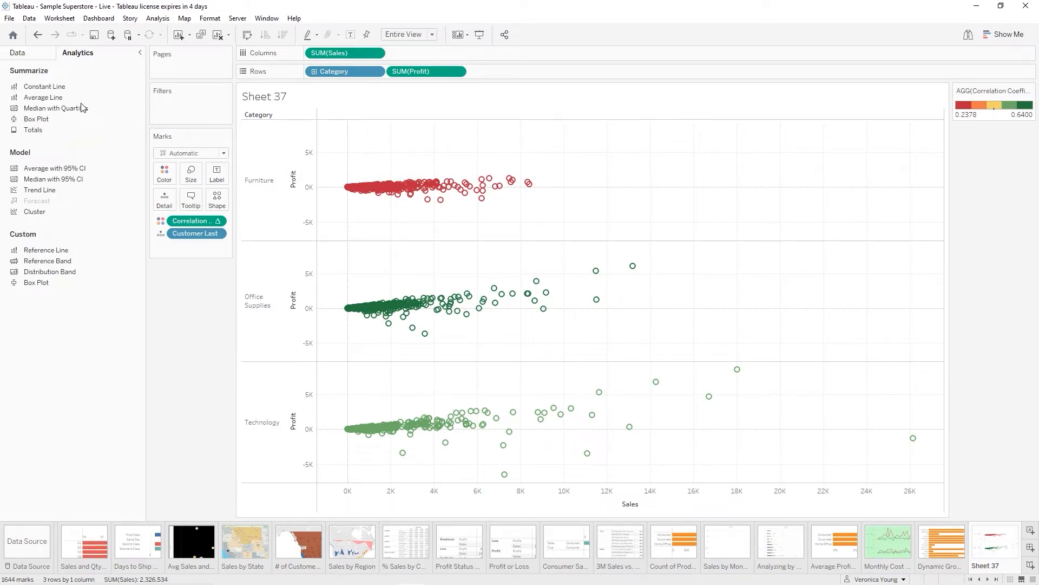
drag(51, 191, 345, 140)
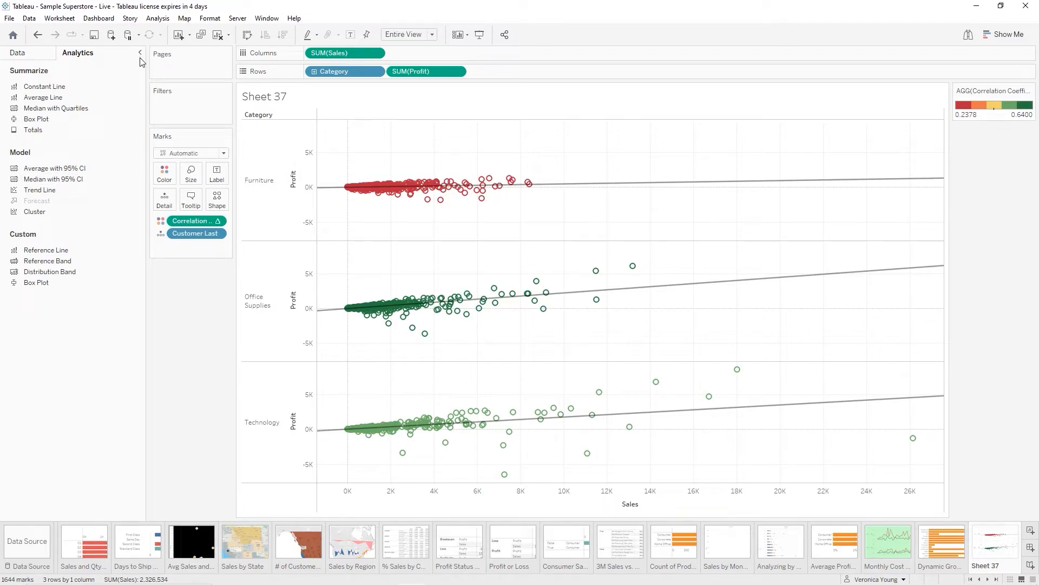
Add Region as detail to the marks of the scatter plot
click(19, 53)
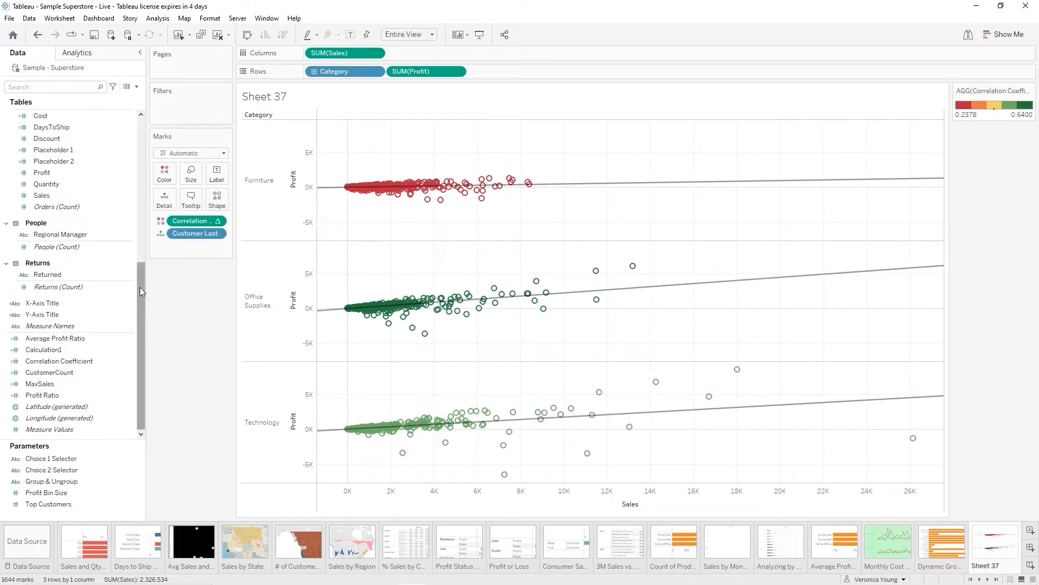
drag(140, 287, 154, 169)
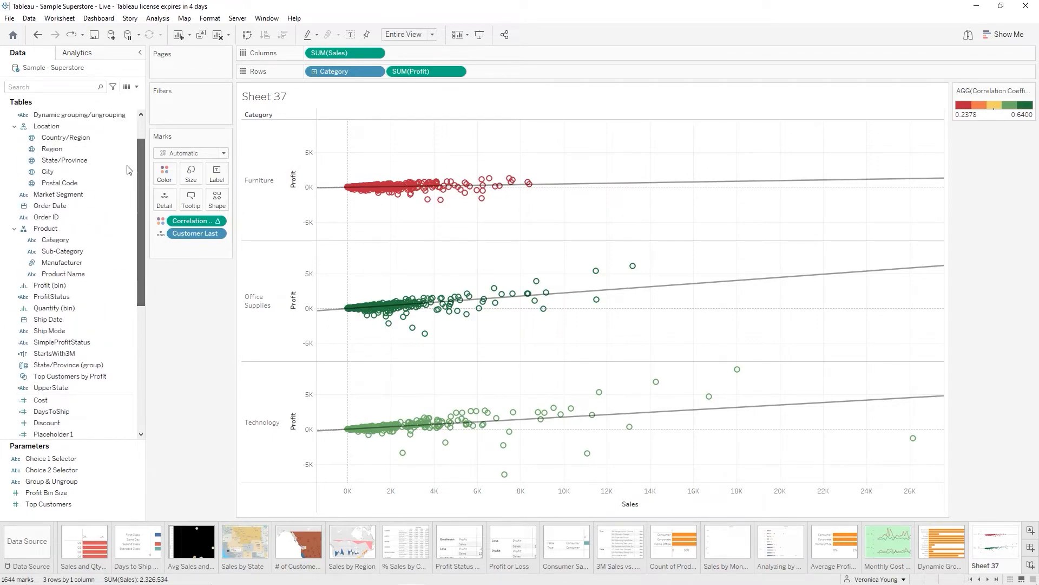
click(51, 150)
click(50, 150)
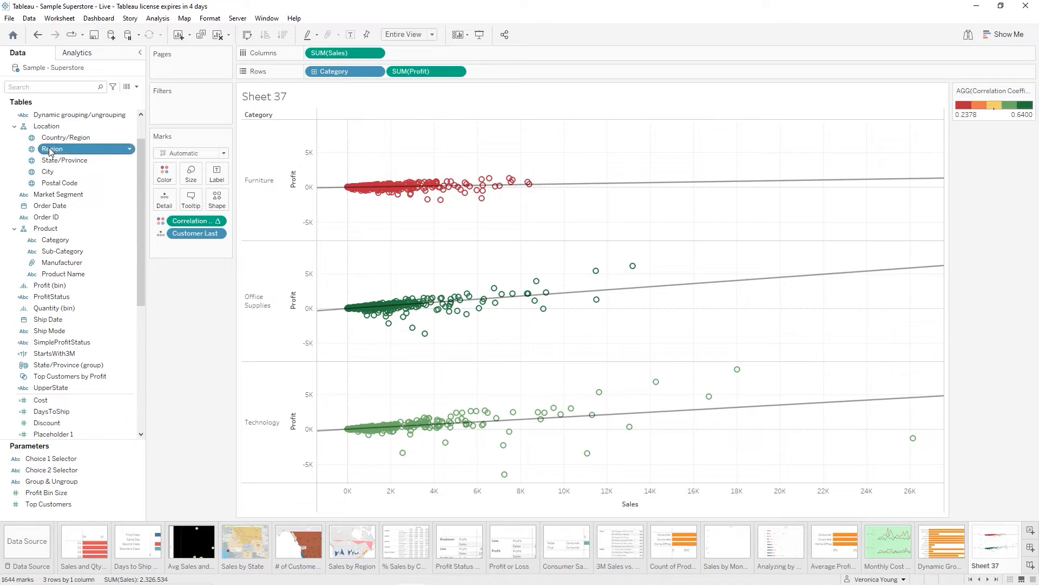
drag(50, 150, 163, 202)
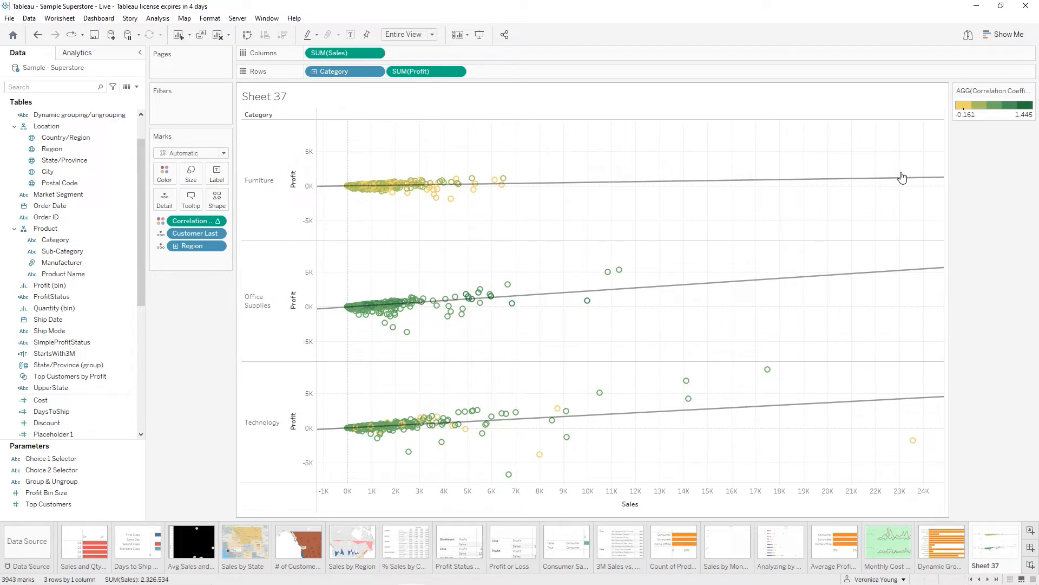
Rename Sheet 37 as "Correlation between Sales and Profit"
double_click(992, 571)
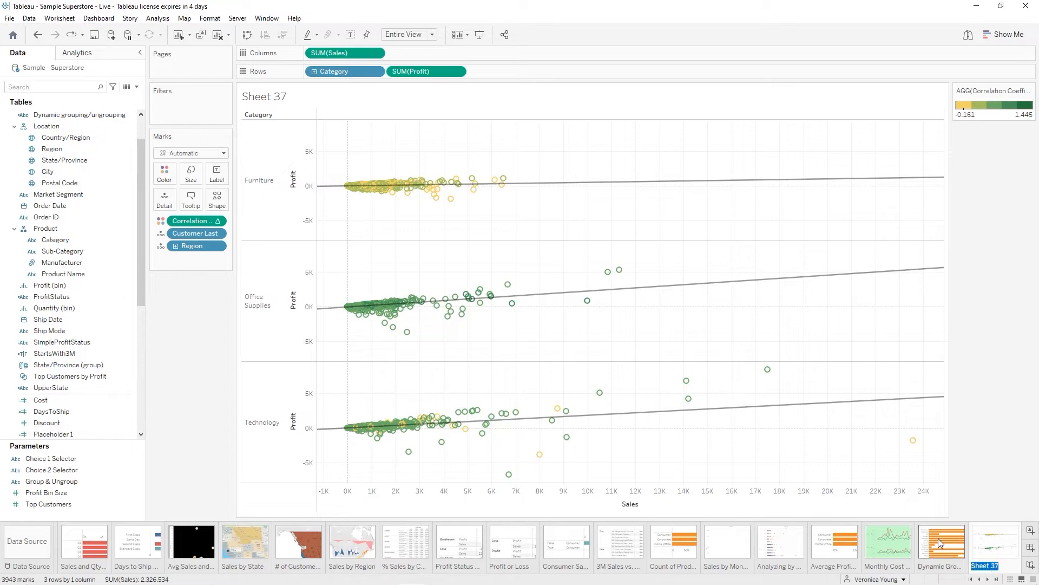
text(Cl)
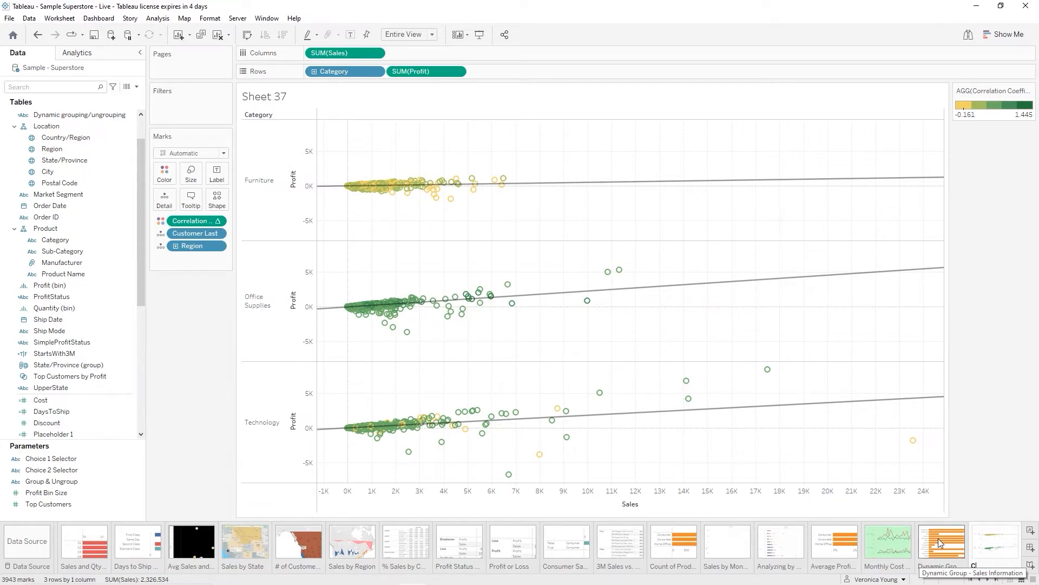
text(rrelation bet)
text(ween Sales al)
text(d Pr)
text(ofit)
key(Return)
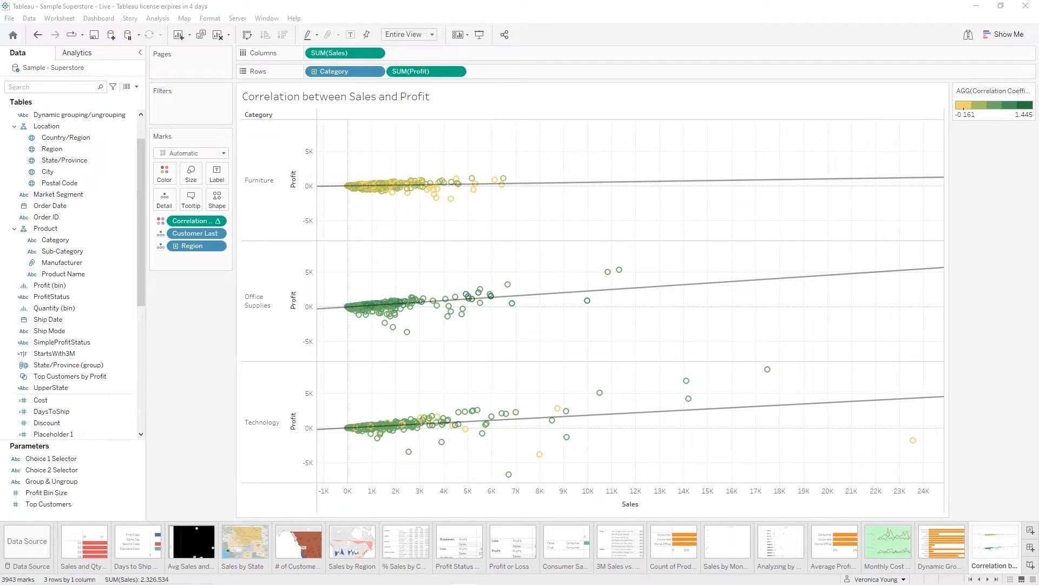
Open the Sales by State map sheet
click(231, 539)
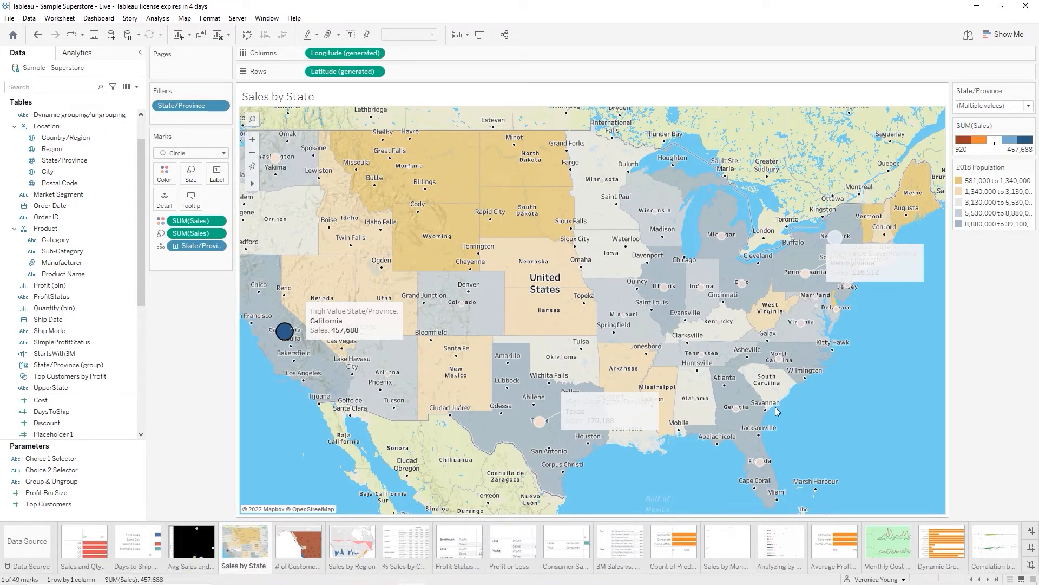
Duplicate the Sales by State map sheet as a crosstab and open the duplicate
click(795, 407)
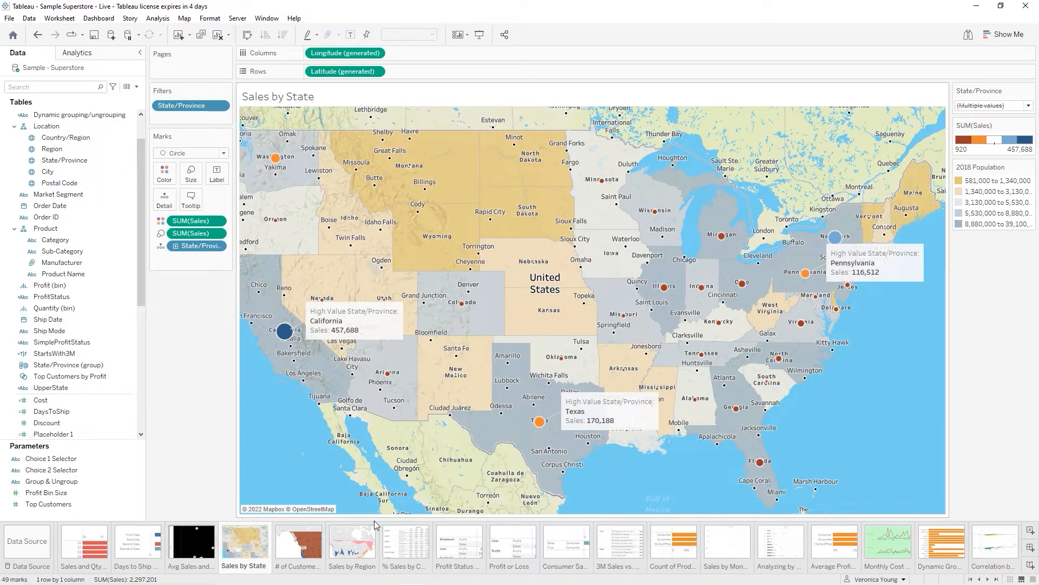
right_click(240, 566)
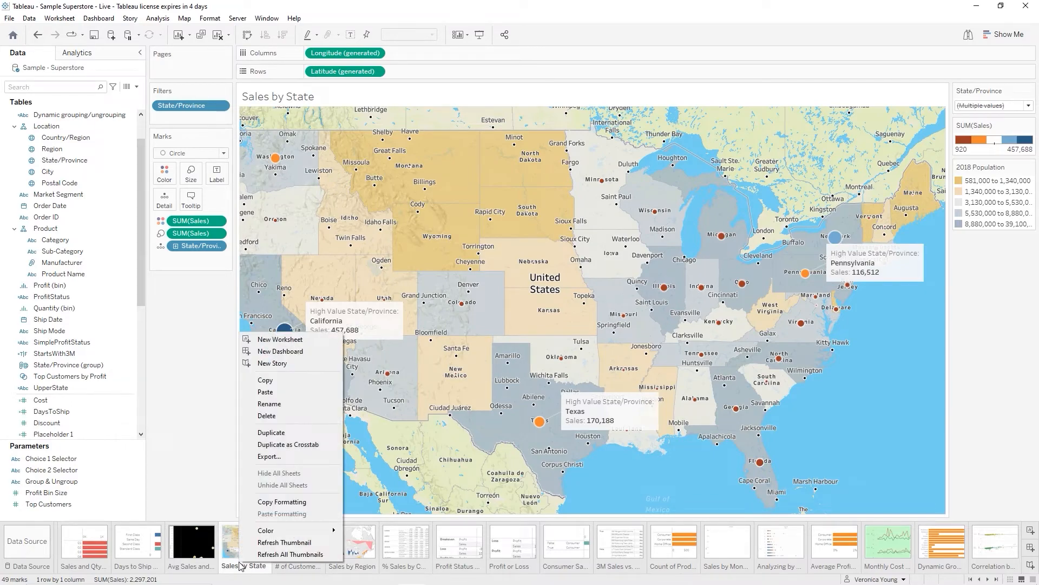
click(293, 445)
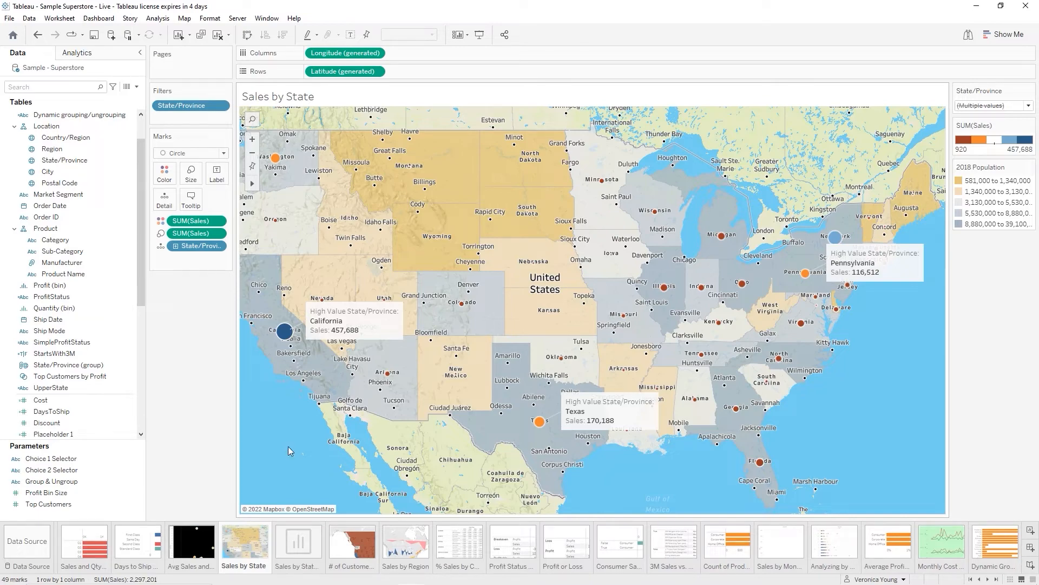
click(307, 556)
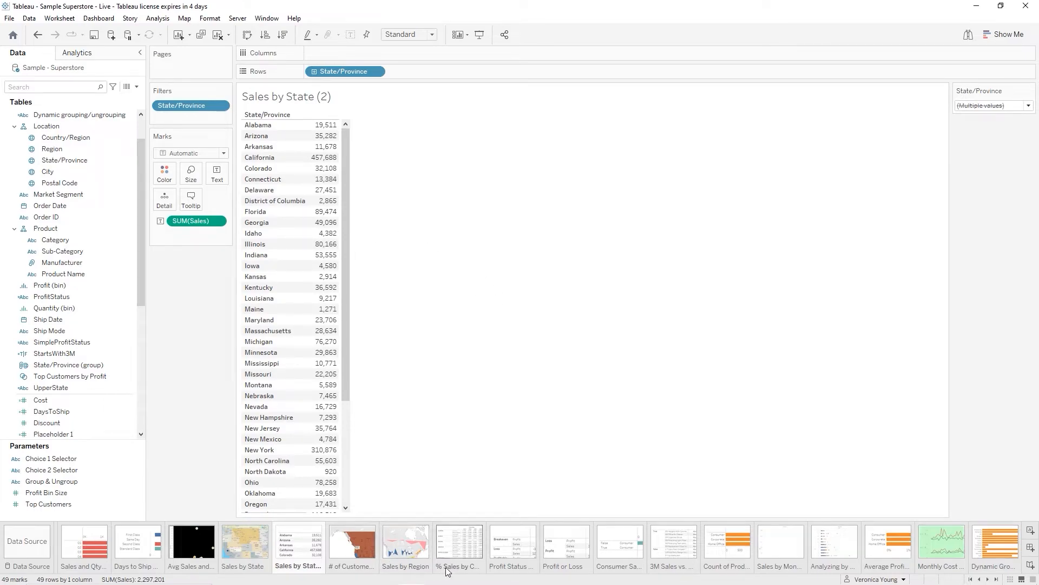
Rename the duplicated crosstab sheet as "Sales by State Crosstab"
double_click(304, 573)
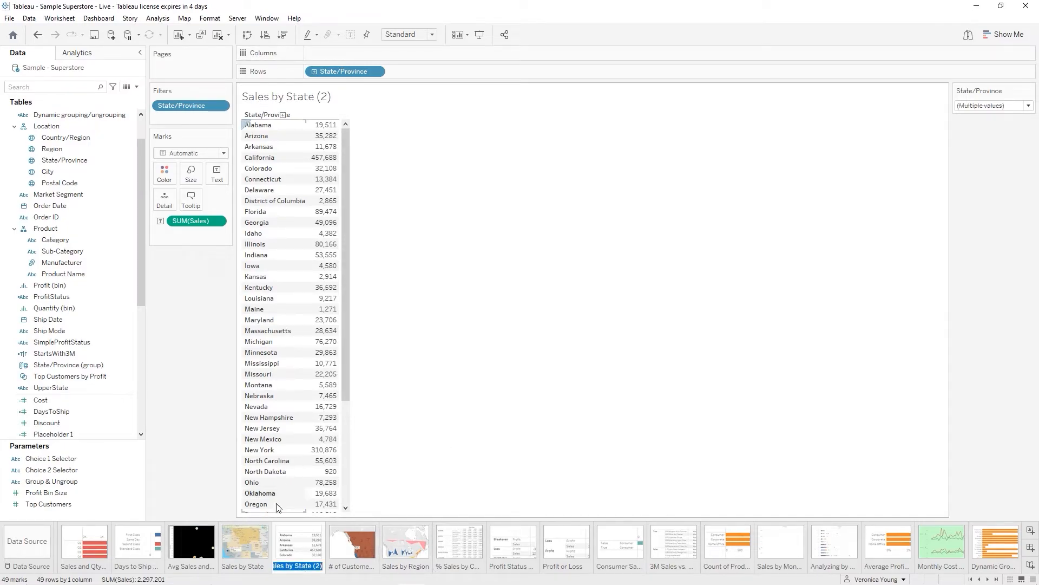
click(322, 568)
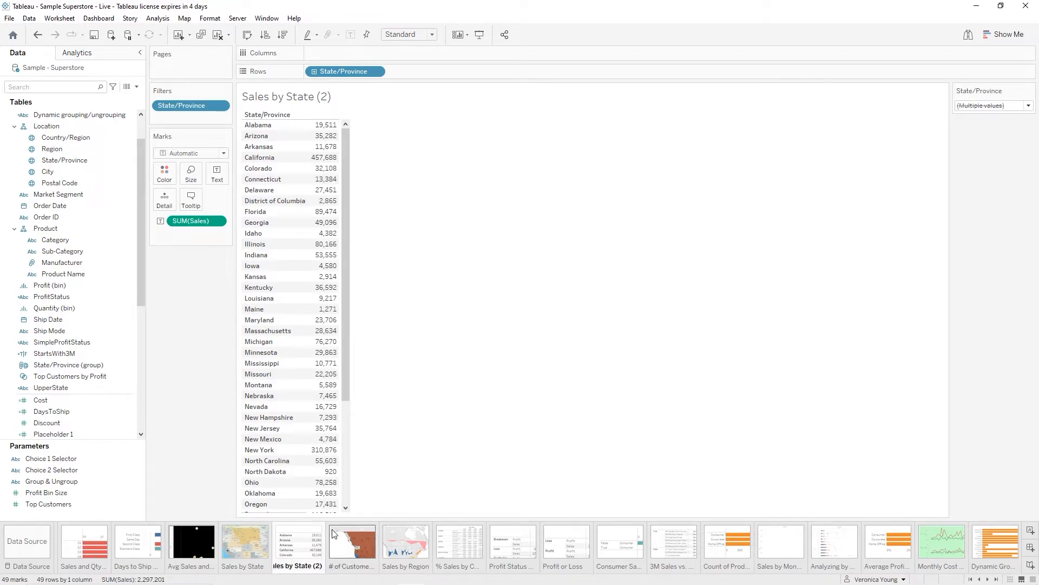
key(BackSpace)
key(BackSpace)
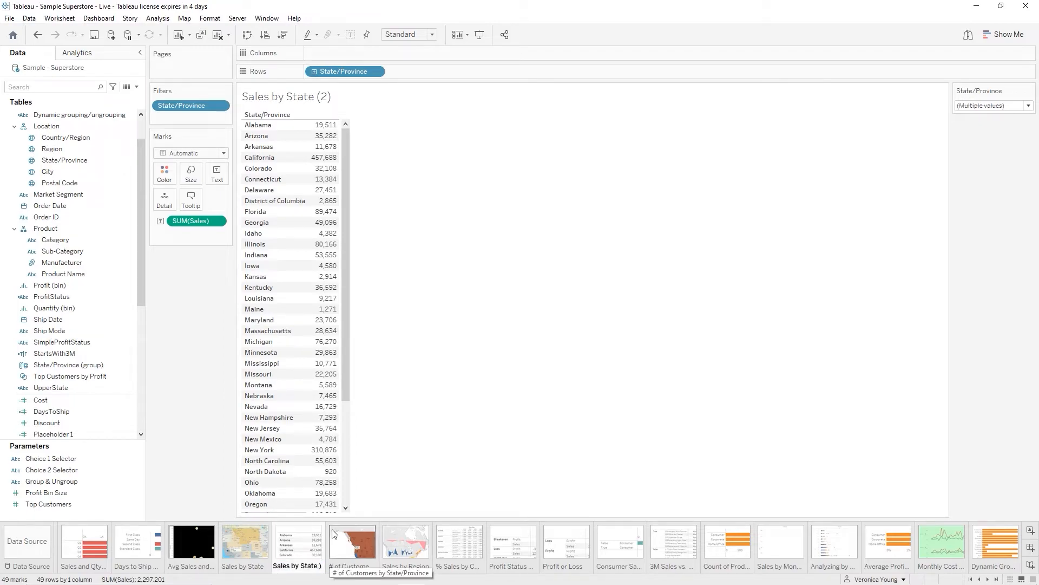
key(Delete)
text(Crosstab)
key(Return)
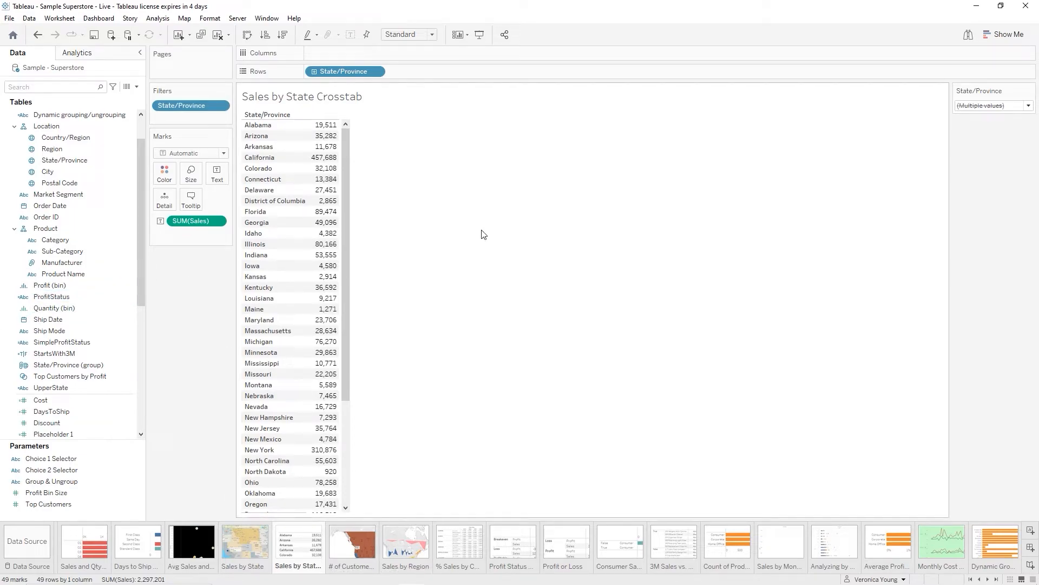
Apply the Modern workbook theme, check it on the products and sales by market segment sheet, and return to the crosstab
click(210, 18)
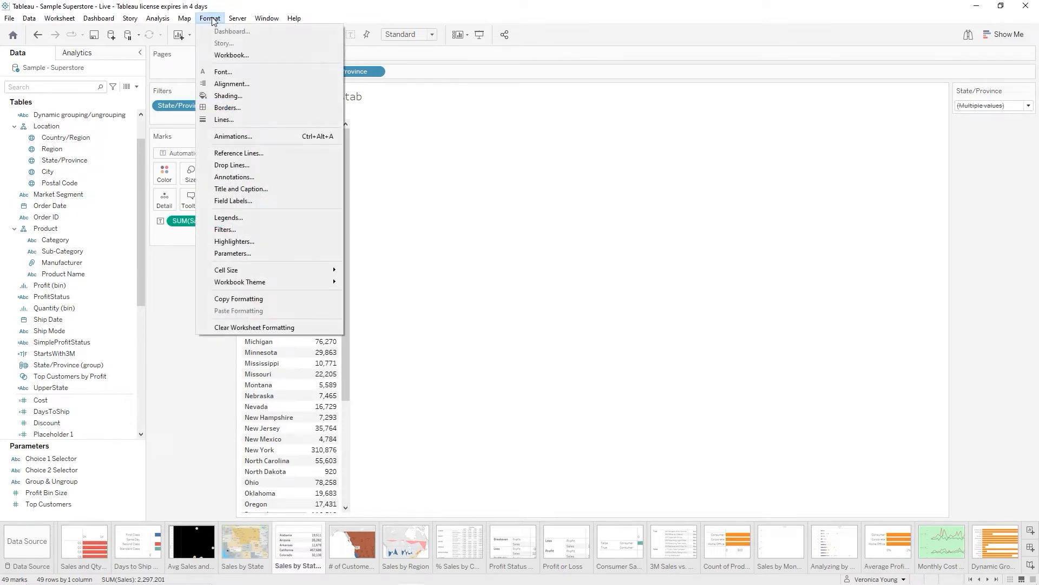
mouse_move(278, 285)
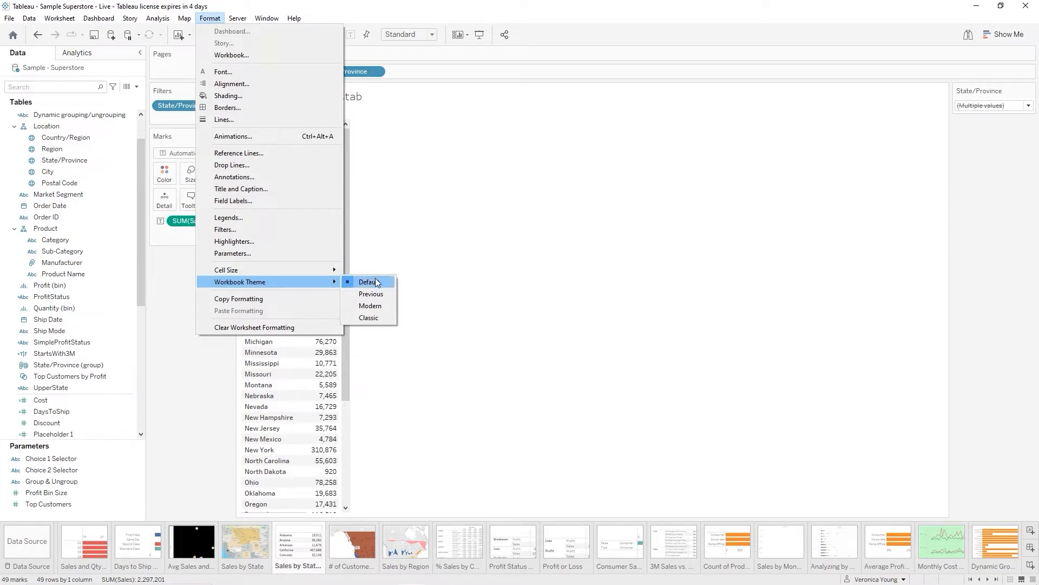
click(370, 306)
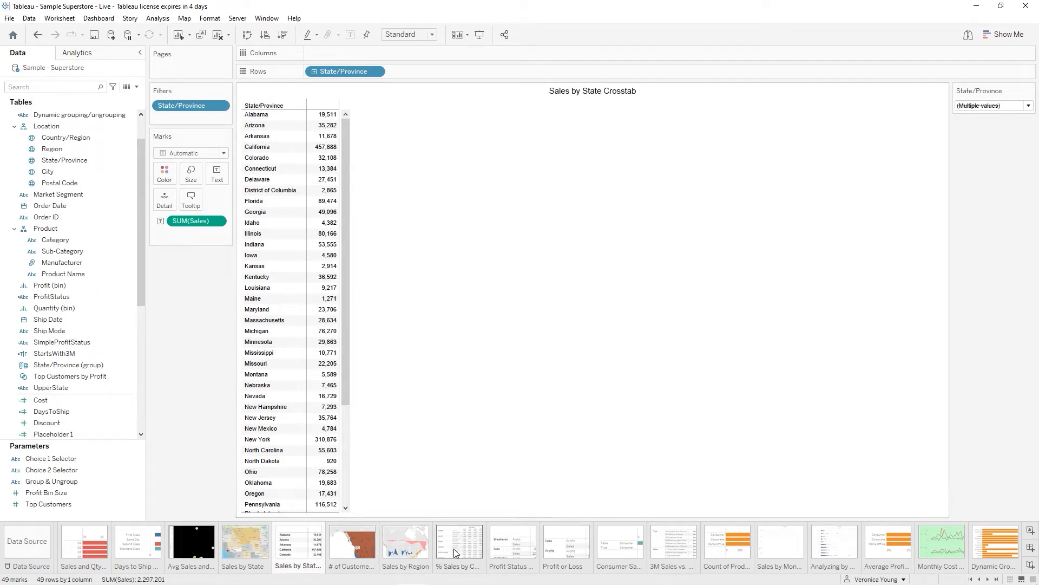
click(731, 547)
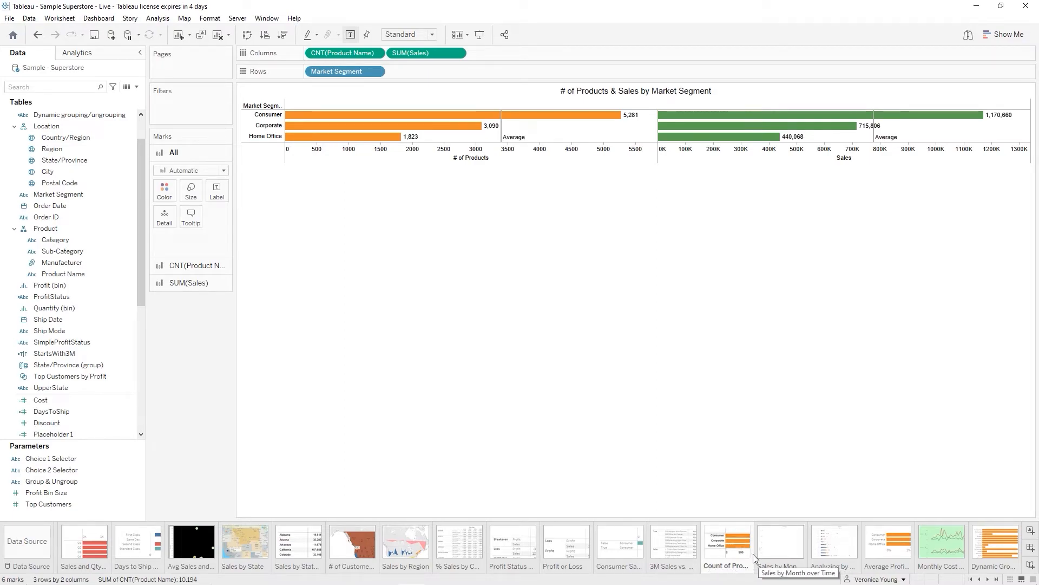
click(300, 553)
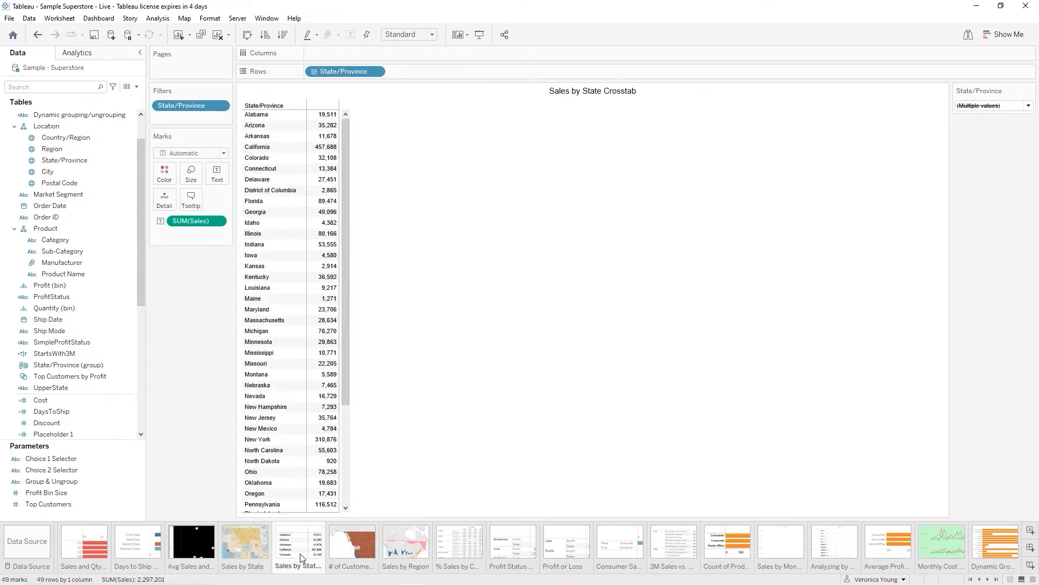
Set the workbook theme to Classic and open the % Sales sheet to check it
click(215, 21)
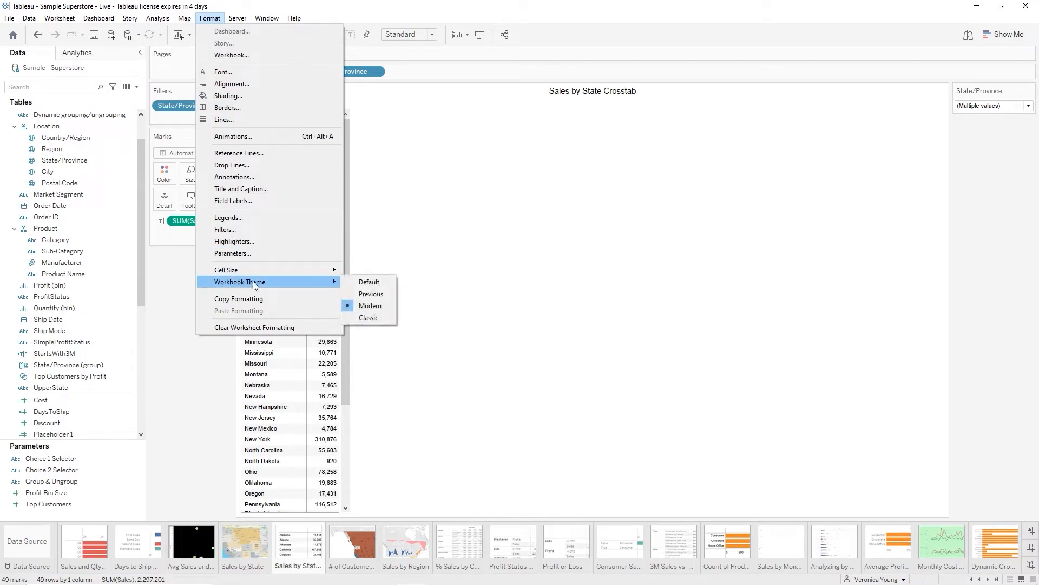
click(376, 317)
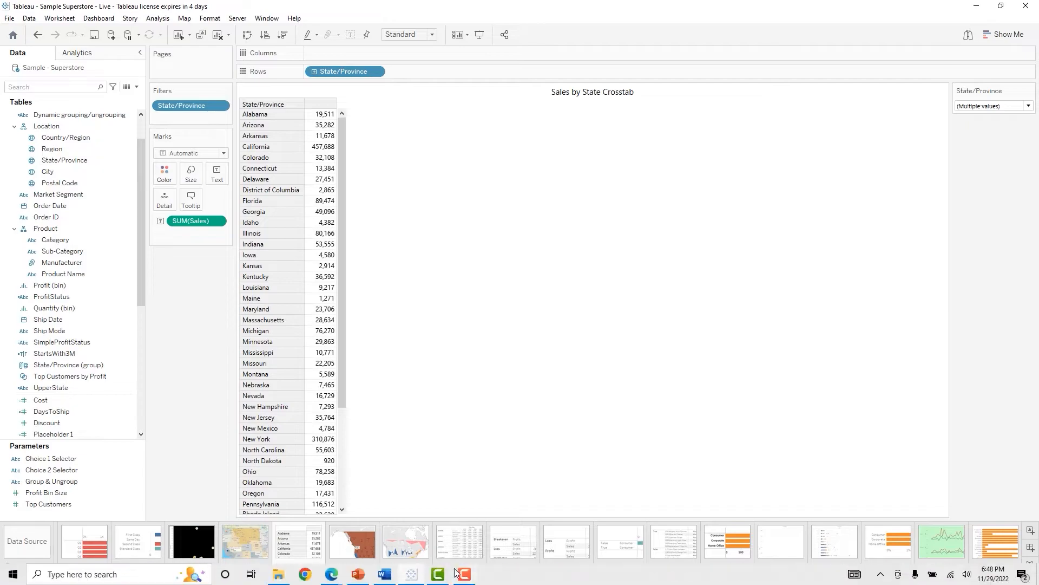
click(470, 543)
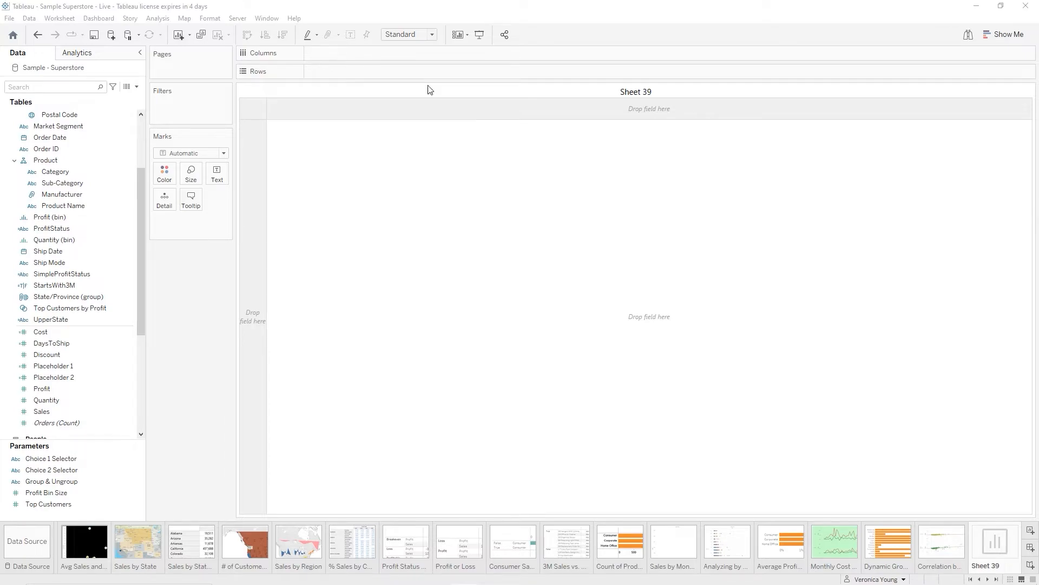
On Sheet 39, lay out Order Date by year and quarter across the columns with Sales as the text values
drag(49, 137, 316, 53)
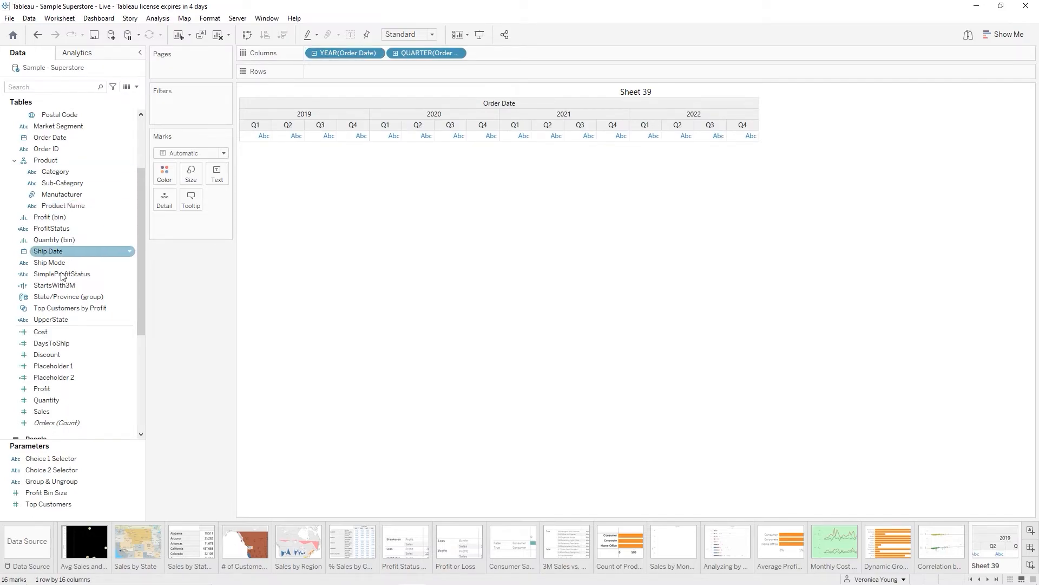
drag(67, 411, 219, 174)
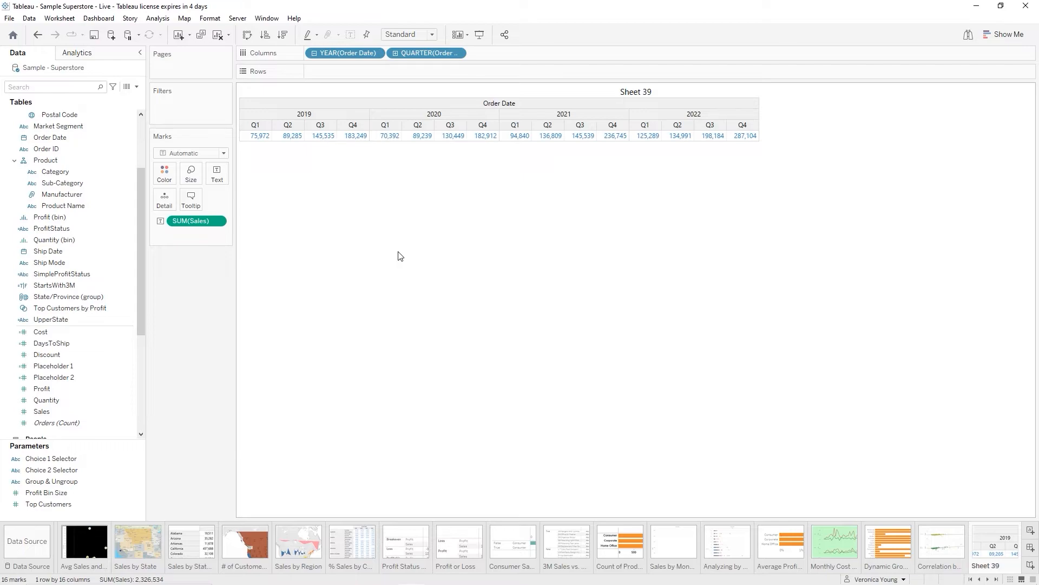
Create a calculated field named "Quota Status"
click(137, 88)
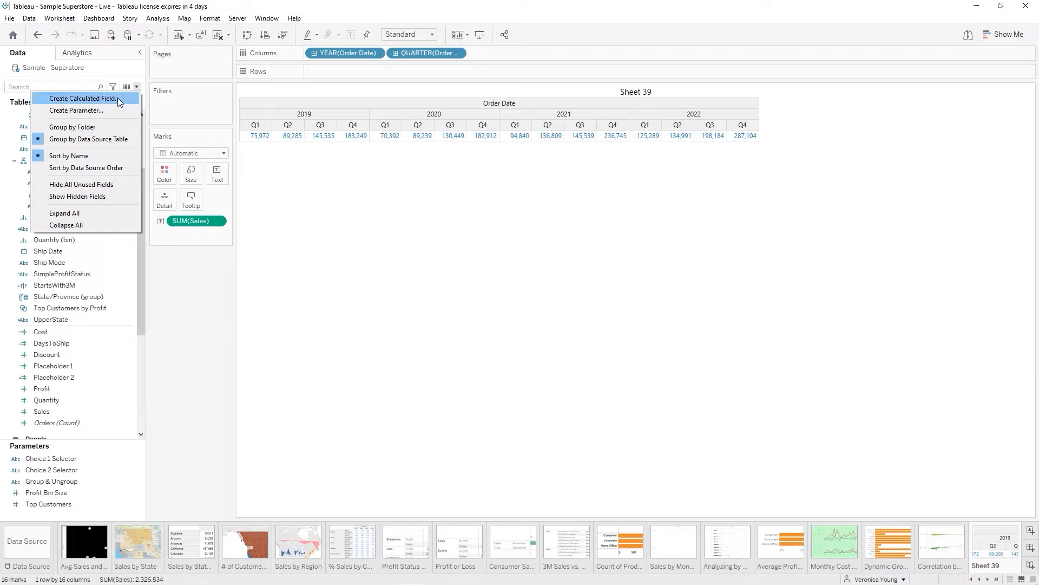
click(118, 98)
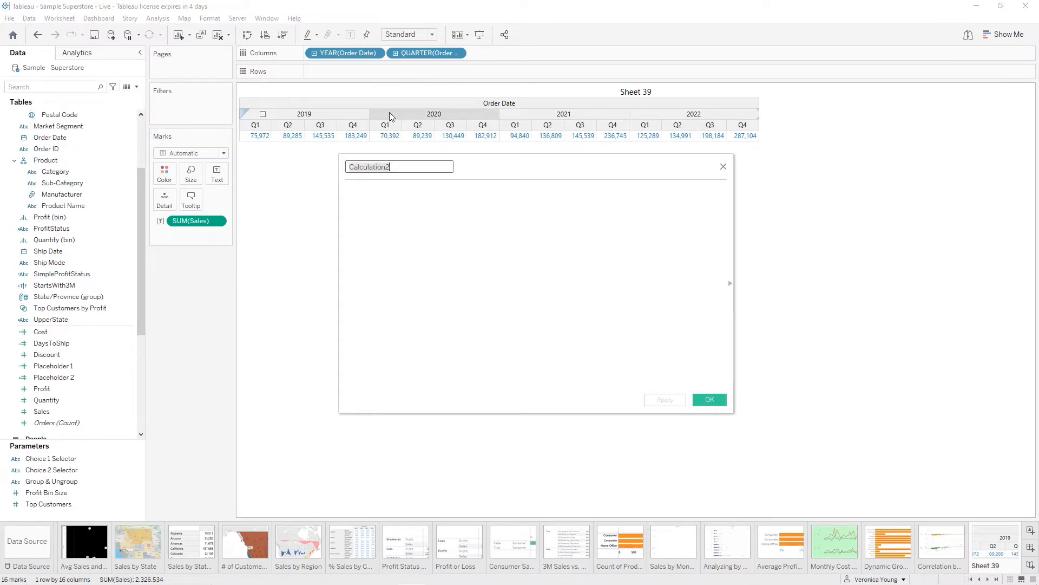
text(Quota)
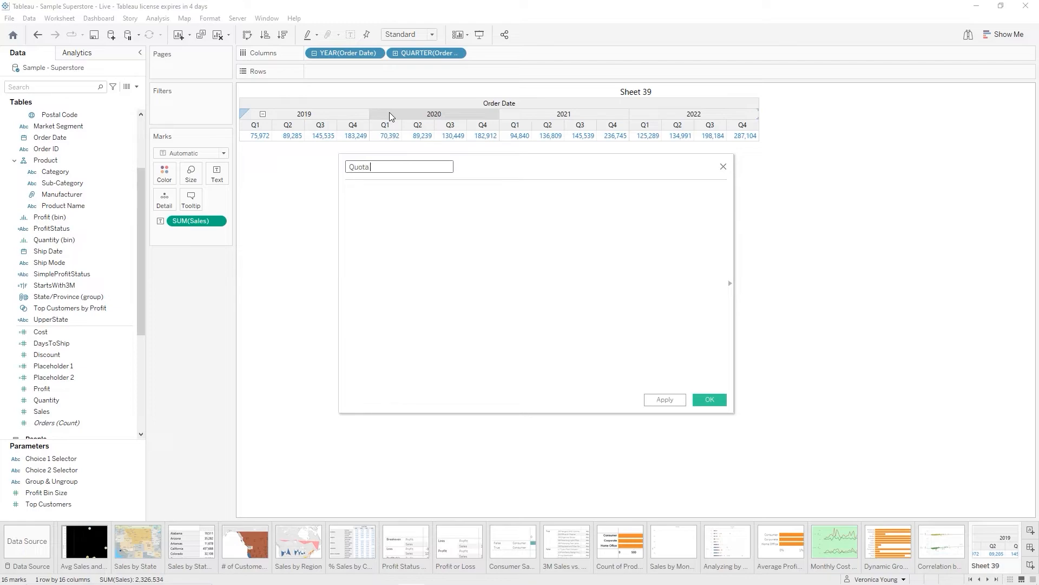
text( Status)
key(Tab)
Enter WINDOW_AVG(SUM([Sales])) as the formula of the Quota Status field
text(win)
key(Return)
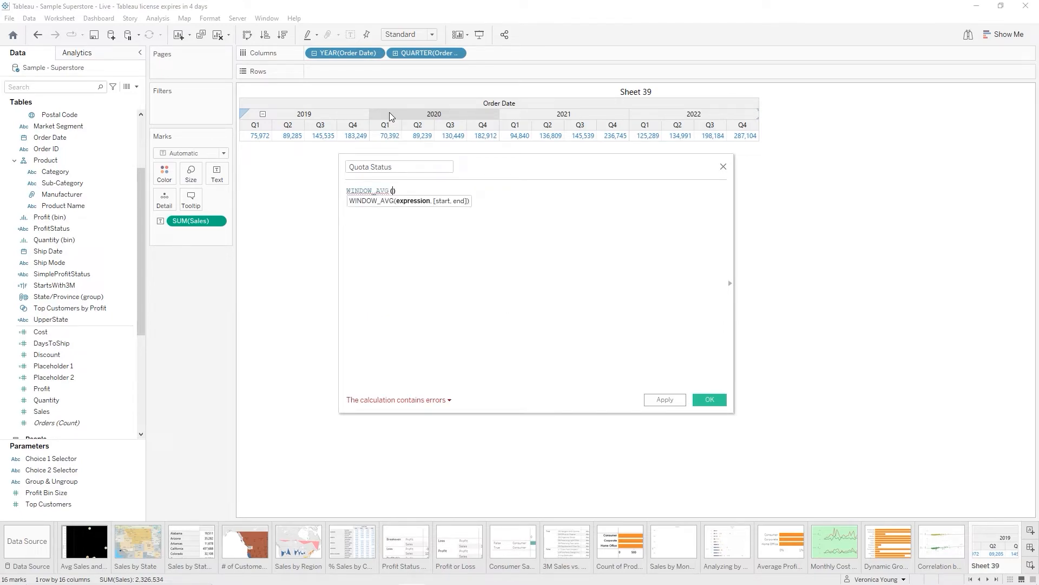
text(sum)
key(Return)
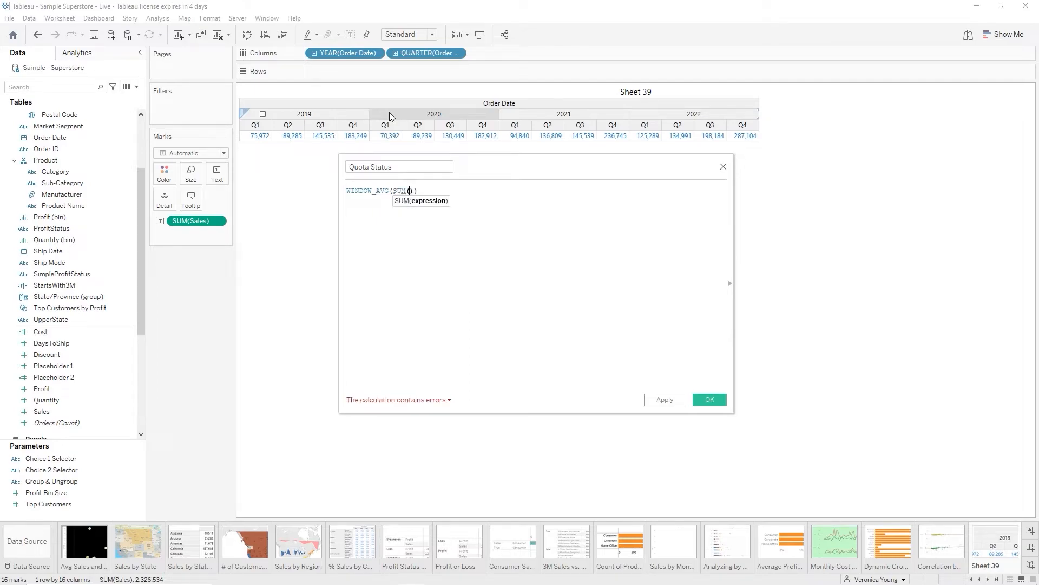
text(sal)
key(Return)
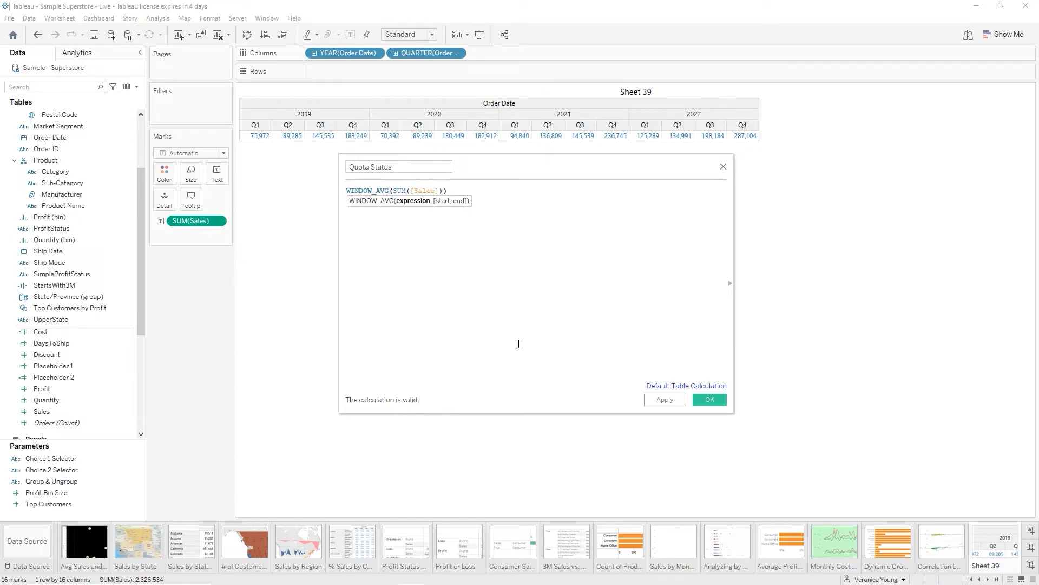
Begin the window average's start argument with -1 * (ATTR(DATEPART()))
text(,)
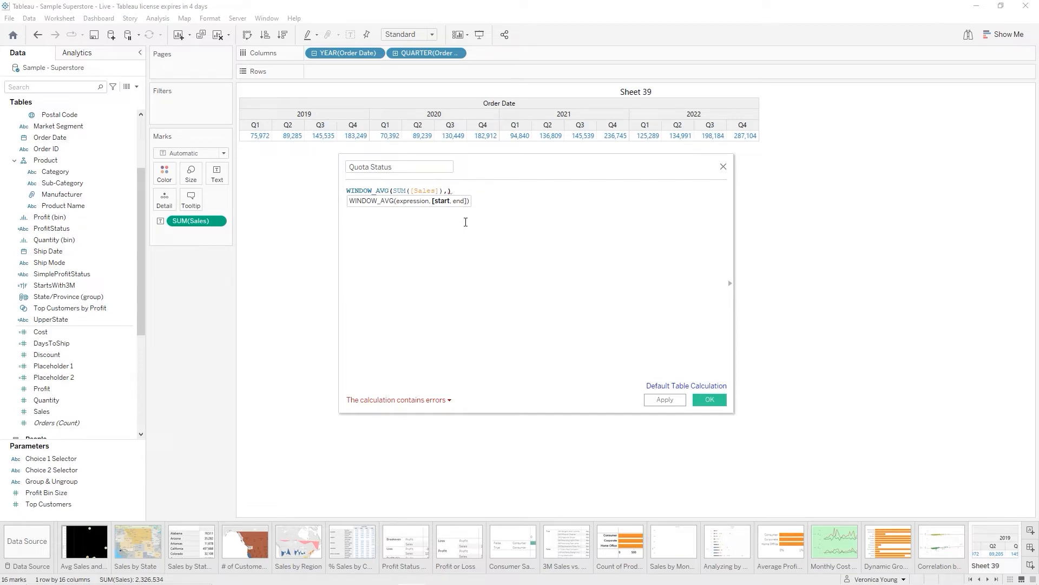
text(-1)
text( ,)
text( ()
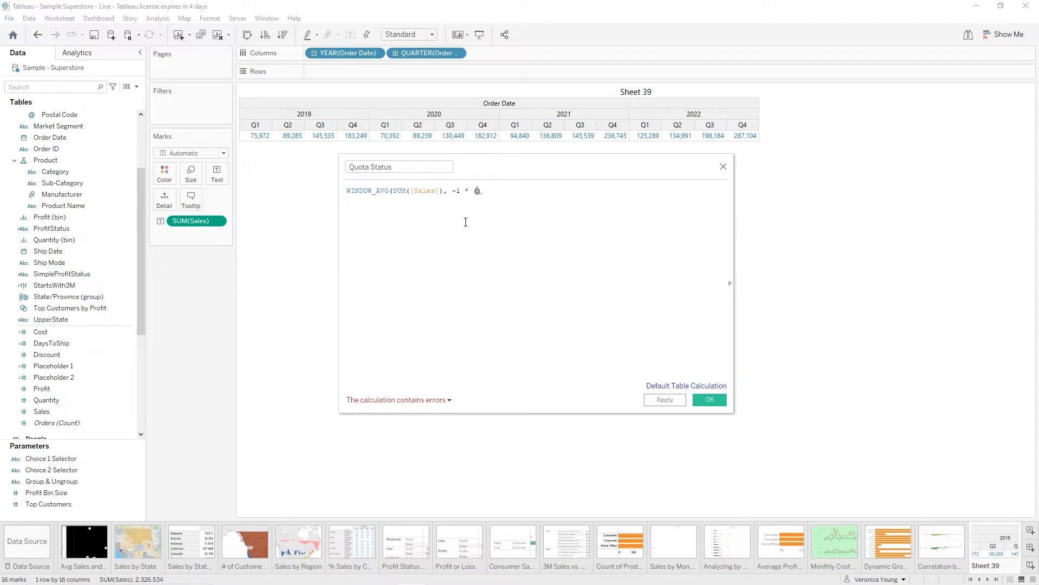
text(AT)
key(Return)
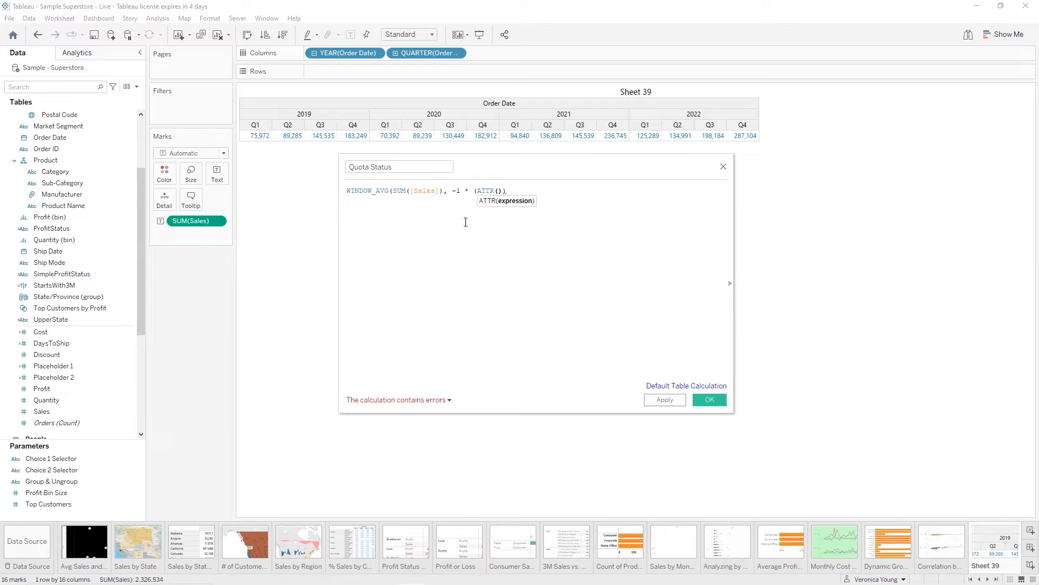
text(date)
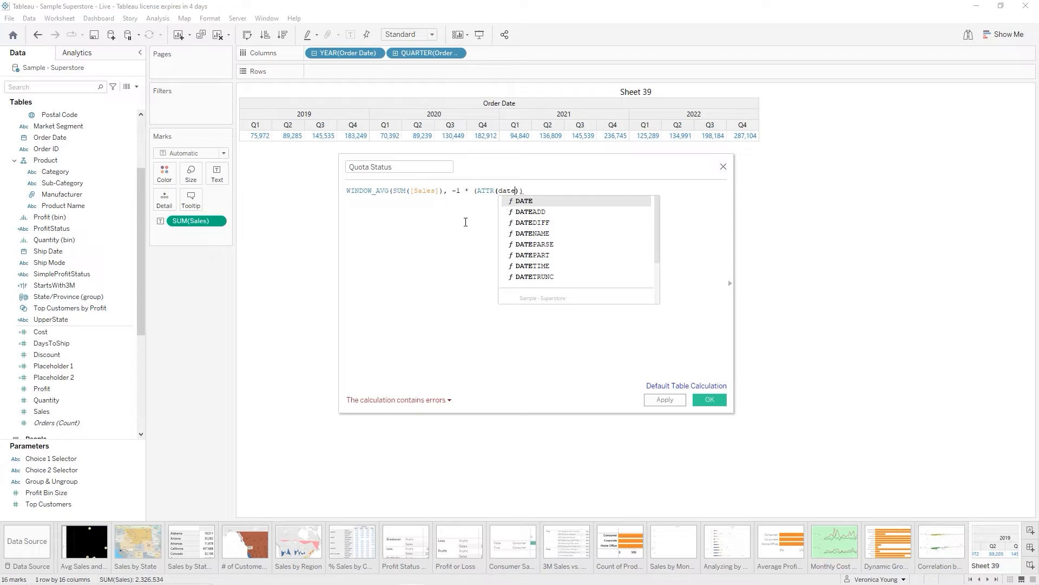
key(Down)
key(Down)
key(Down)
key(Down)
key(Down)
key(Return)
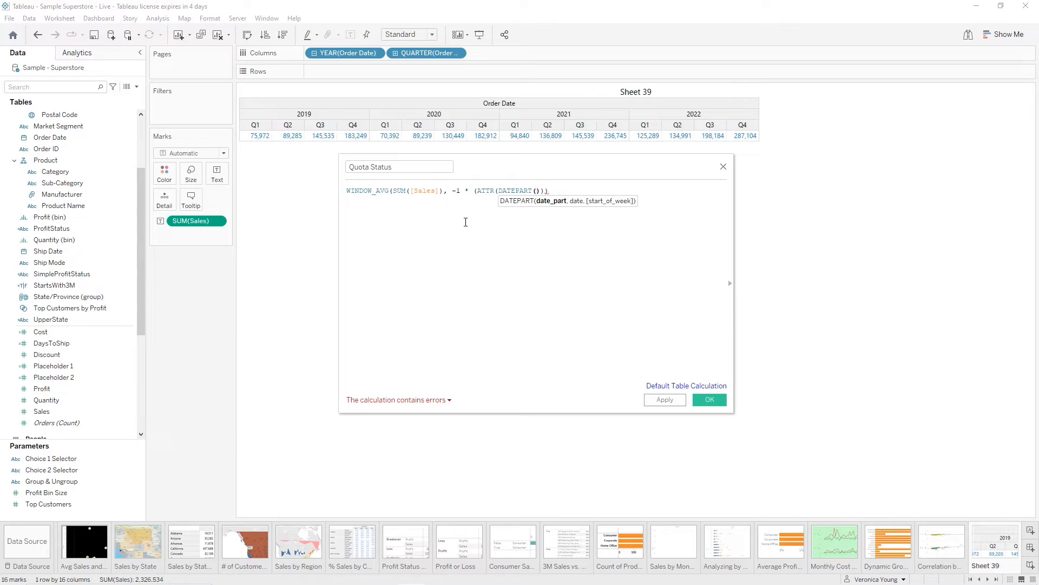
Fill in the DATEPART arguments with 'Quarter' and [Order Date]
text('Quarter')
text(,)
text(or)
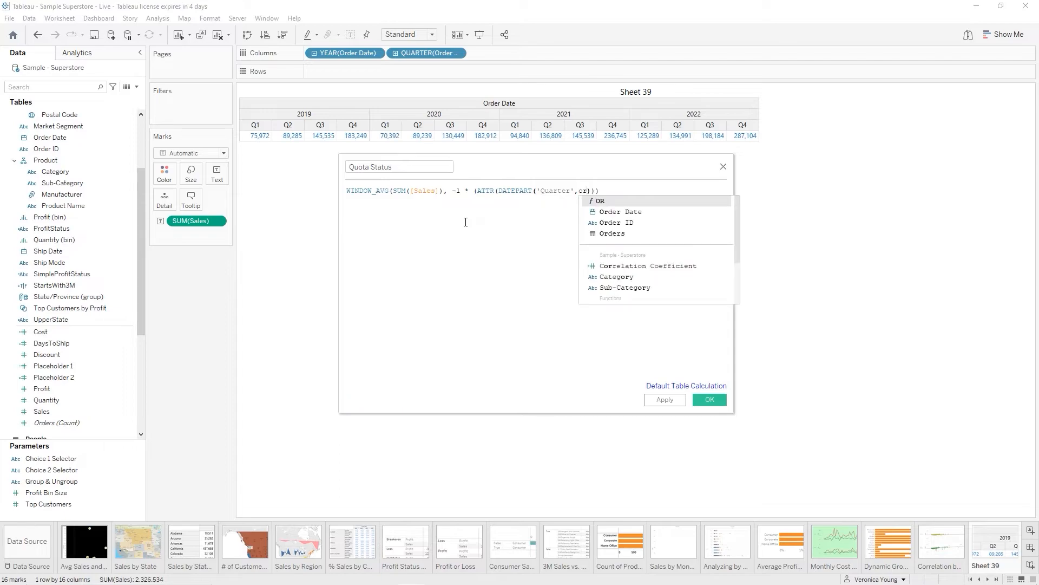
key(Down)
key(Return)
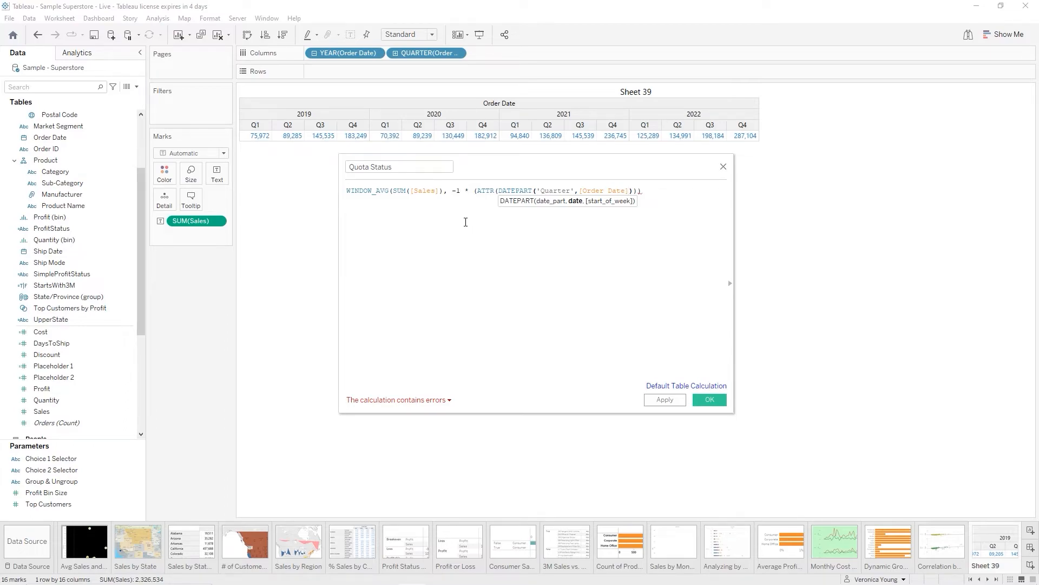
Complete the window average's start argument by adding +3 on a new line, closing it and starting the end argument
key(Right)
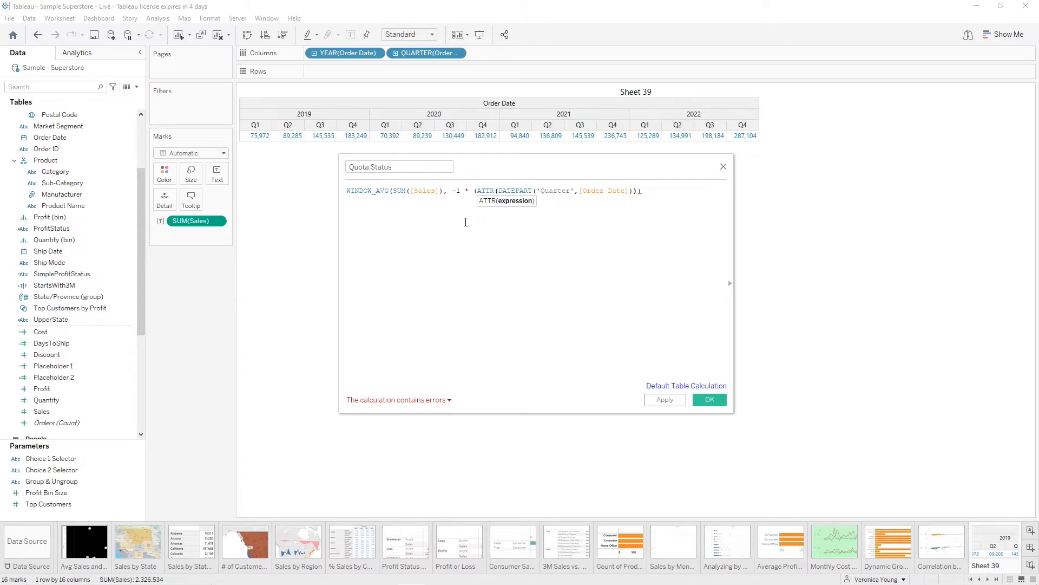
key(Right)
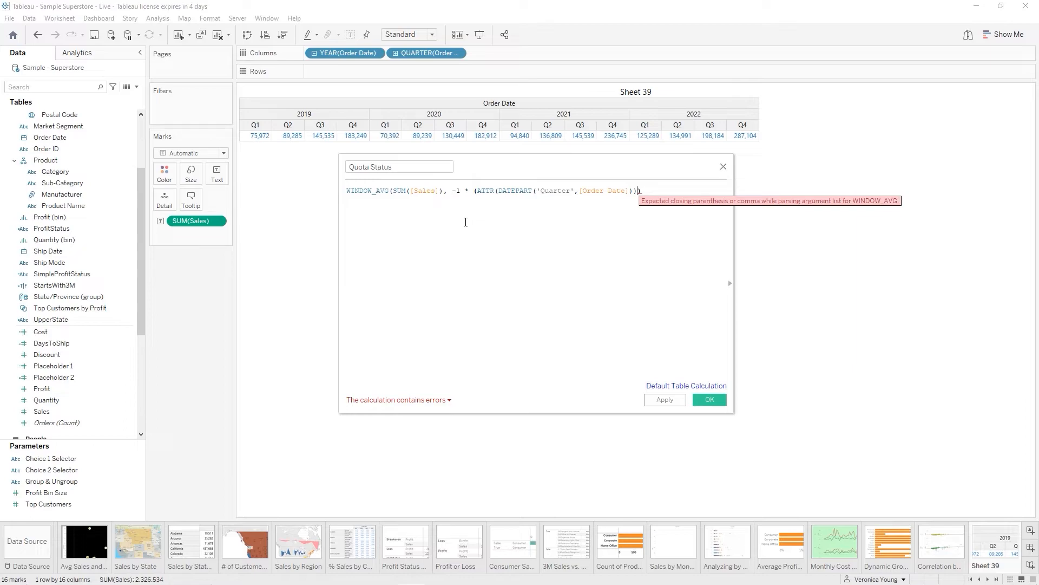
key(Return)
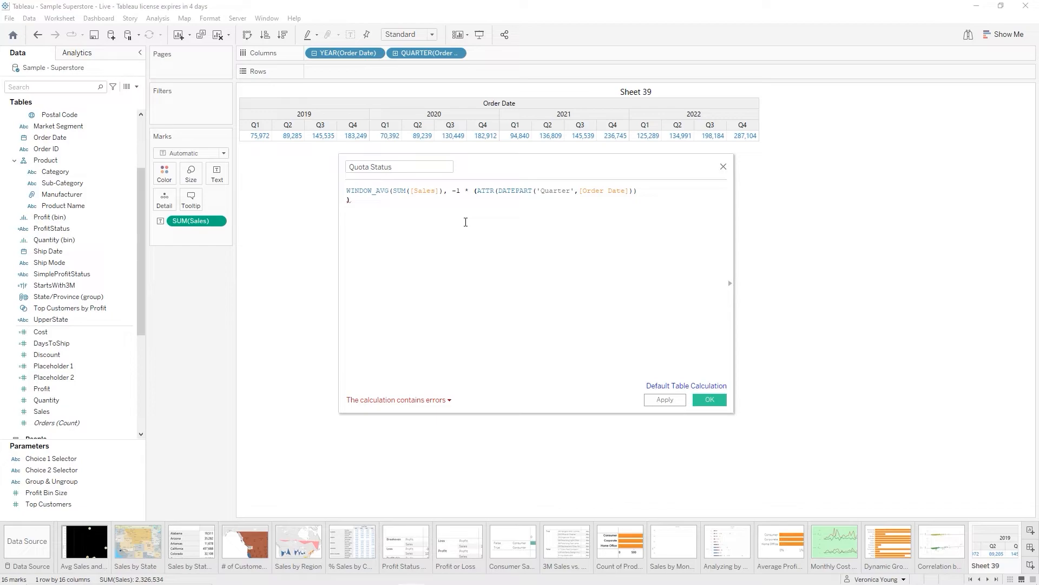
text(+3)
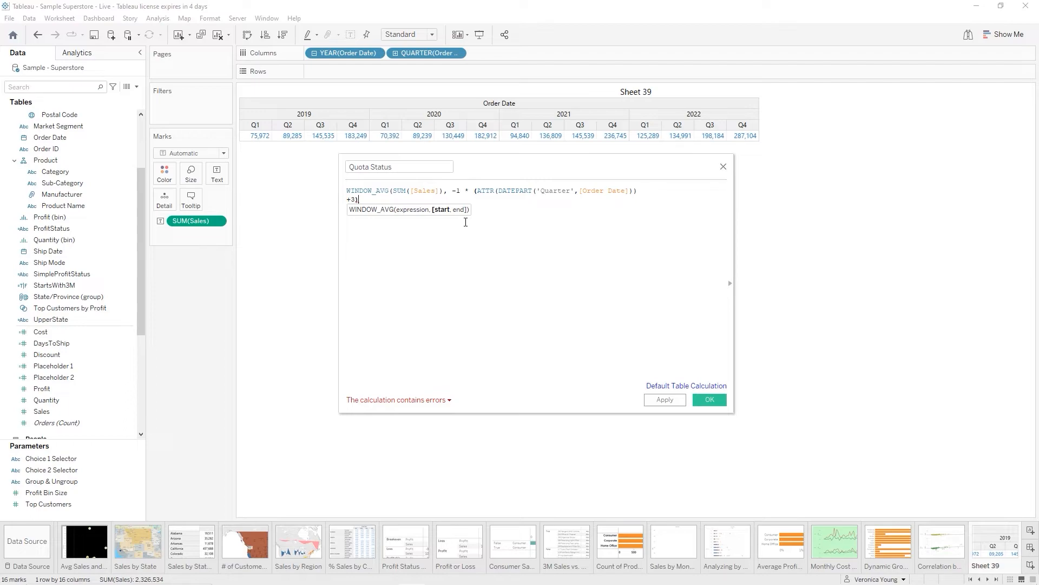
text(,)
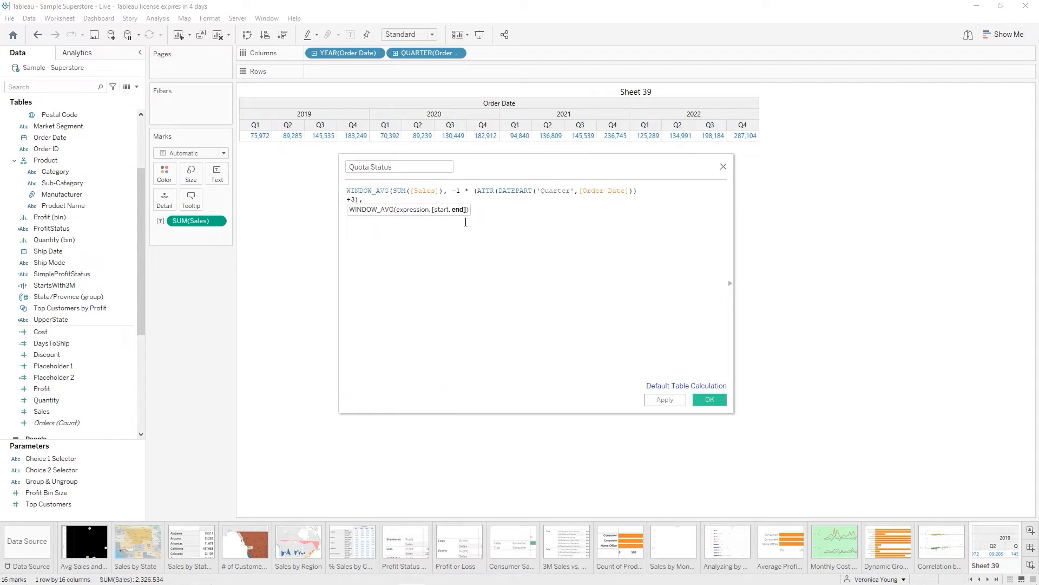
Enter -1 * ATTR(DATEPART('Quarter',[Order Date])) as the window average's end argument and close the formula
text( -1 *)
click(475, 191)
text(()
drag(479, 190, 631, 188)
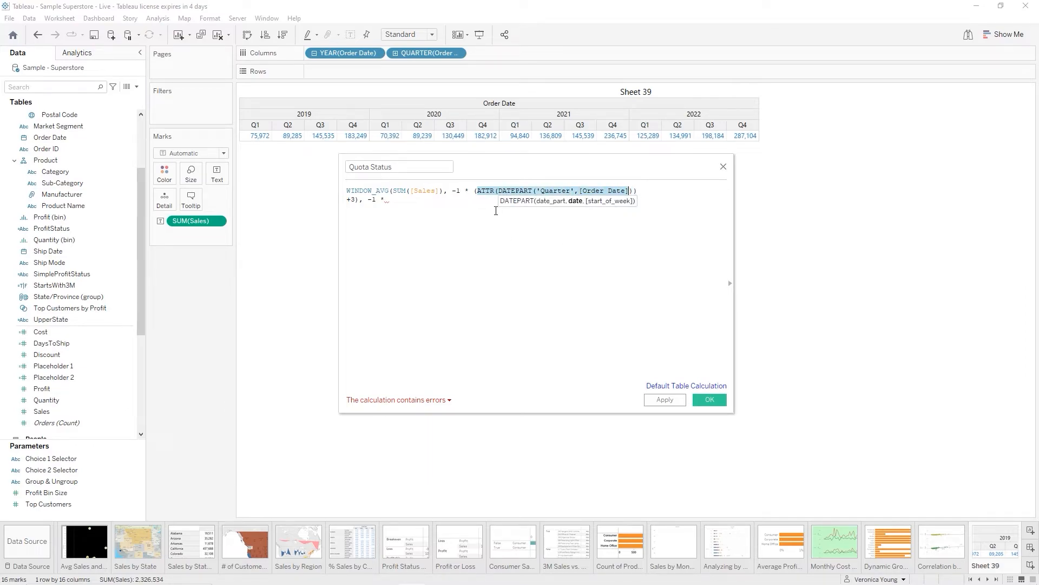
click(395, 200)
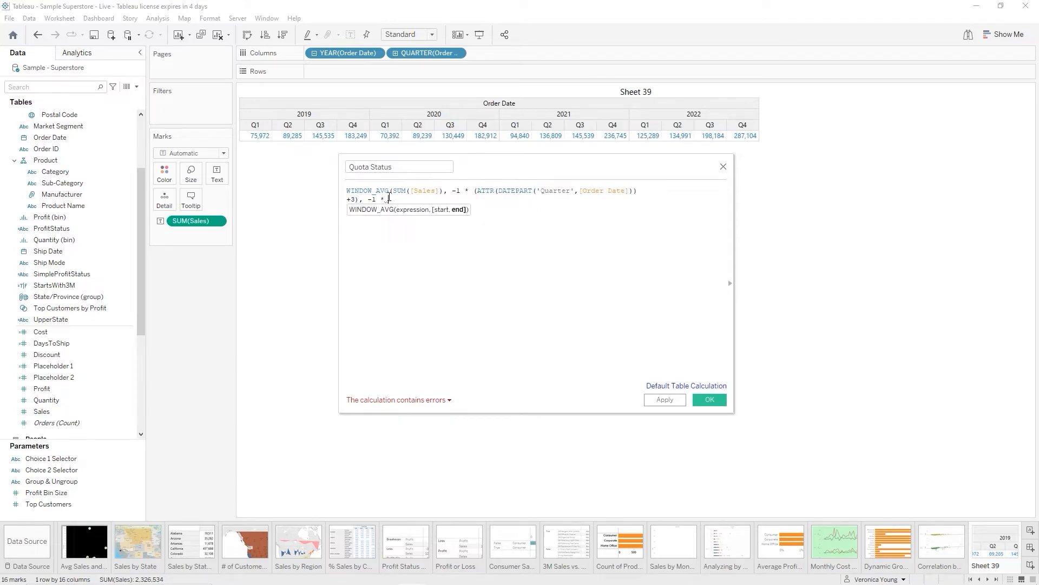
text(ATTR(DATEPART('Quarter',[Order Date])
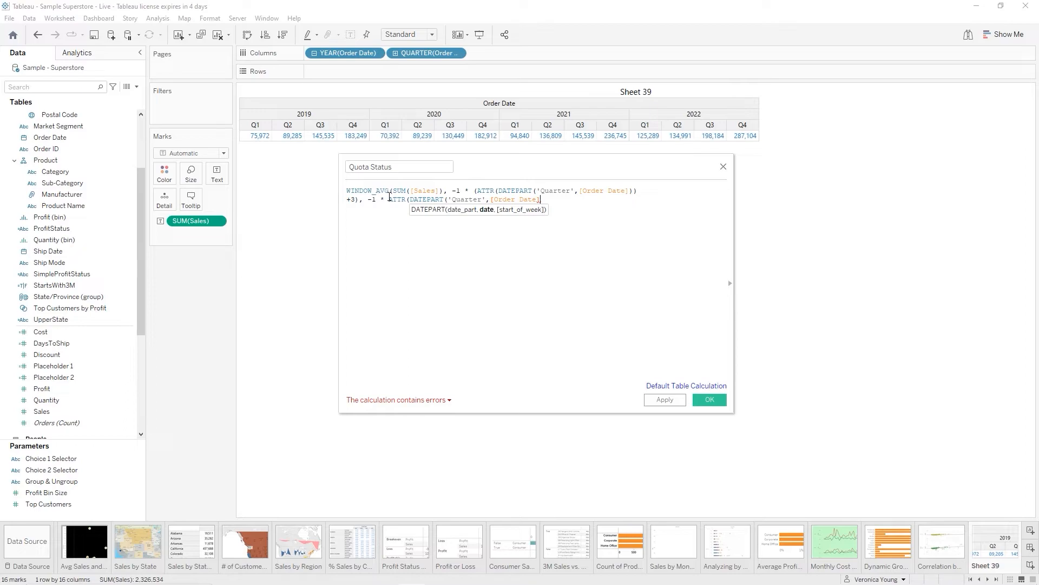
text())))
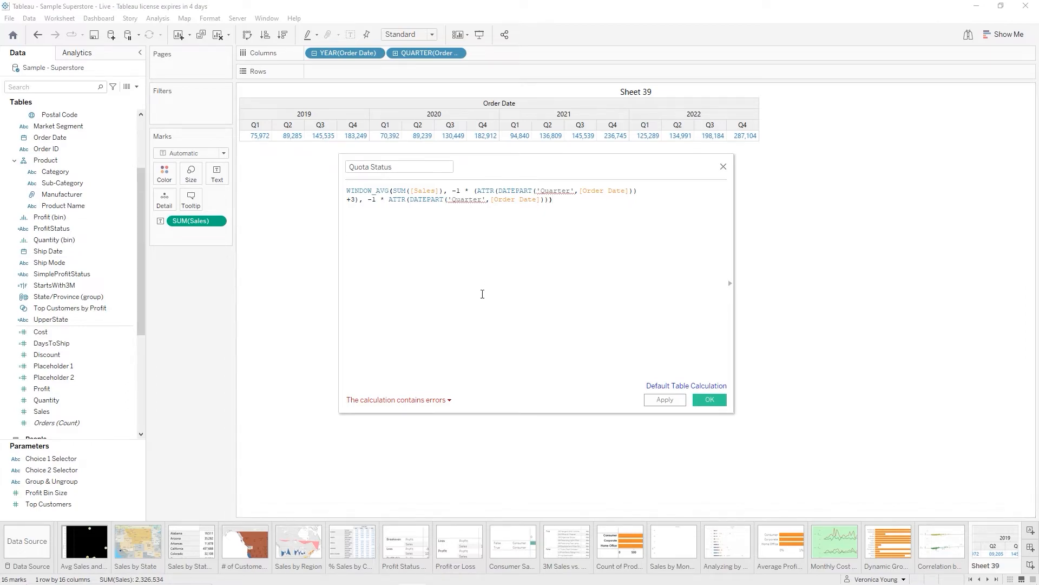
Check the calculation's error details and change 'Quarter' to lowercase 'quarter' in both DATEPART functions
click(450, 401)
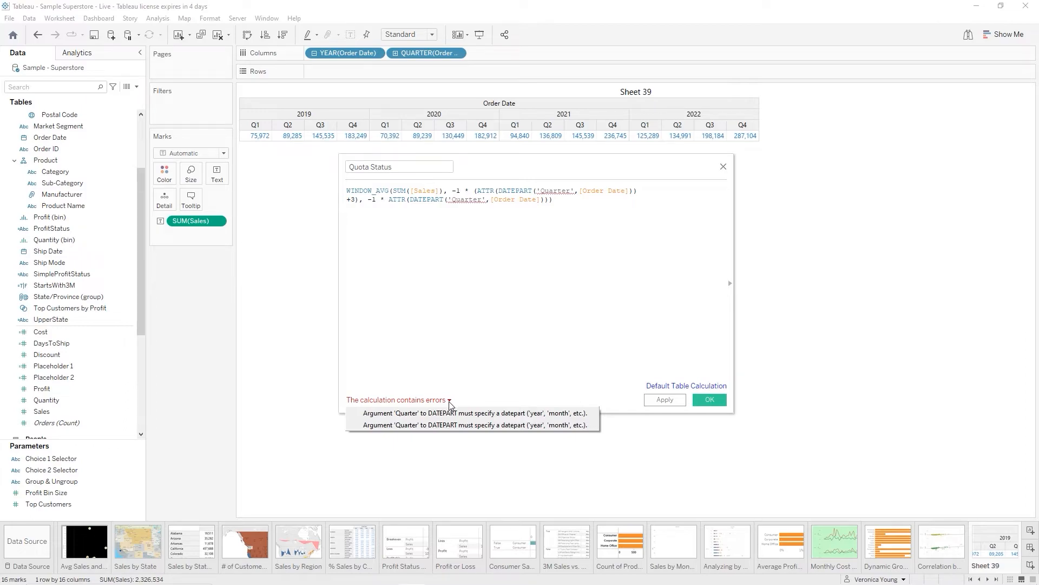
click(449, 400)
click(449, 401)
click(450, 401)
click(449, 400)
click(479, 391)
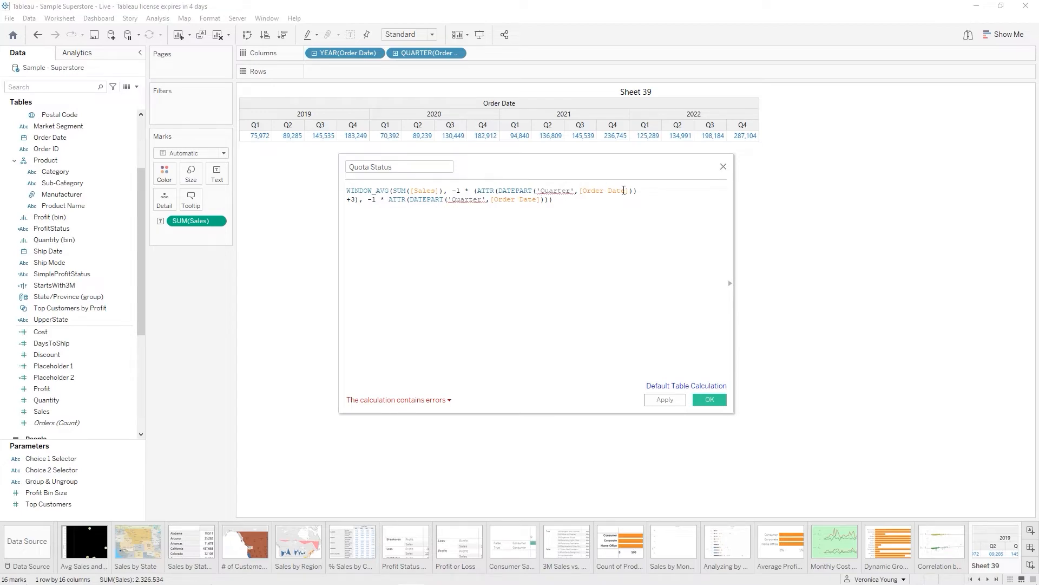
click(546, 192)
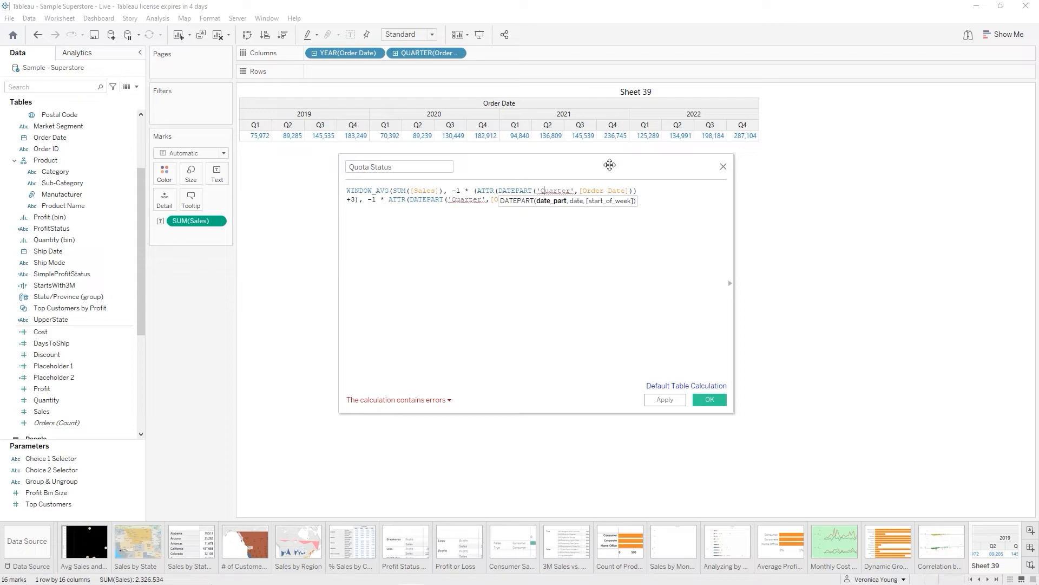
key(Delete)
text(q)
click(452, 200)
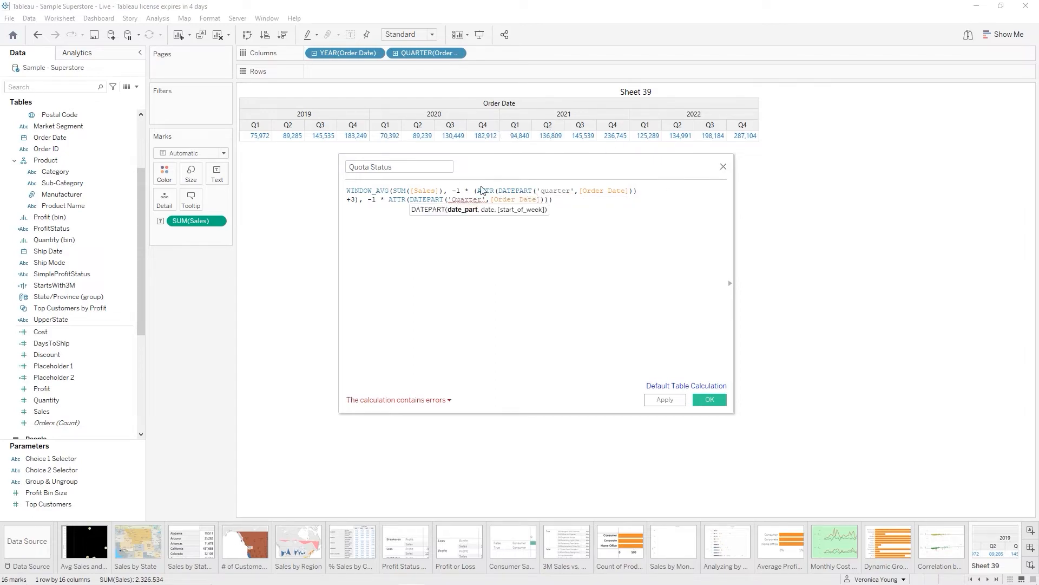
key(Delete)
text(q)
Consult the function reference for ATTR and save the Quota Status calculation
click(731, 287)
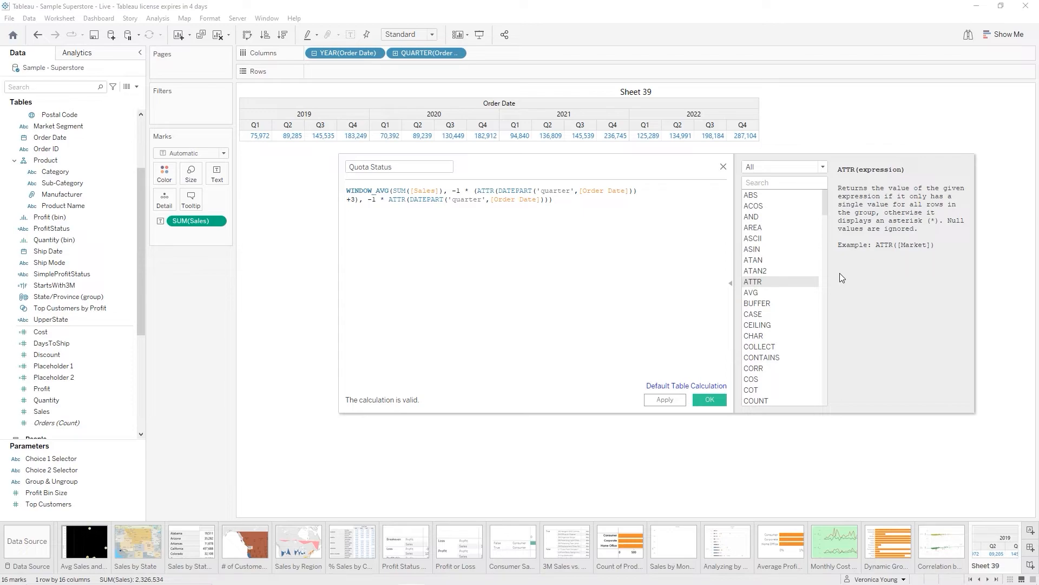
click(731, 284)
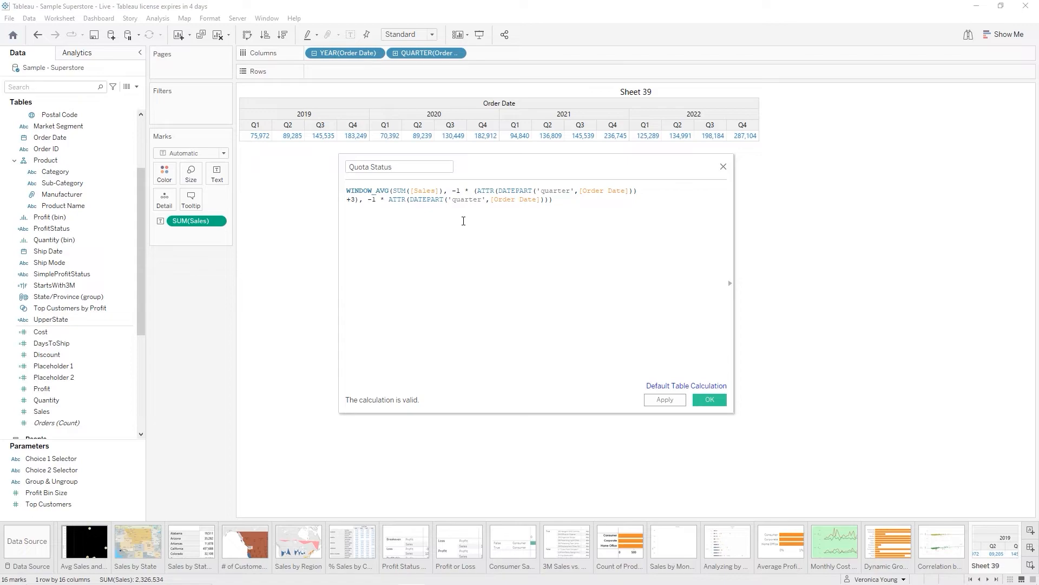
click(710, 400)
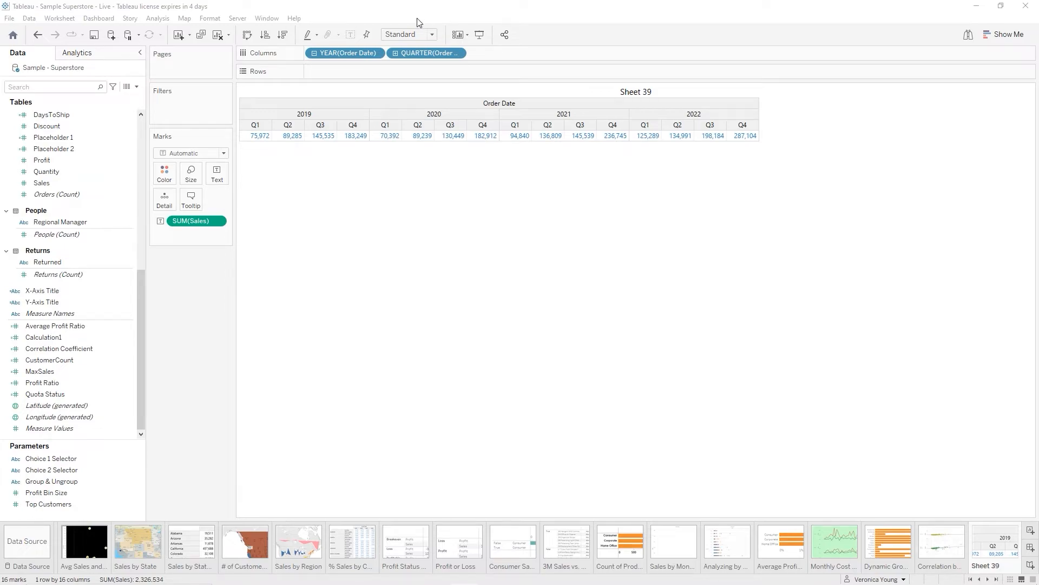
Create a calculated field named "Quota Met?"
click(134, 87)
click(97, 100)
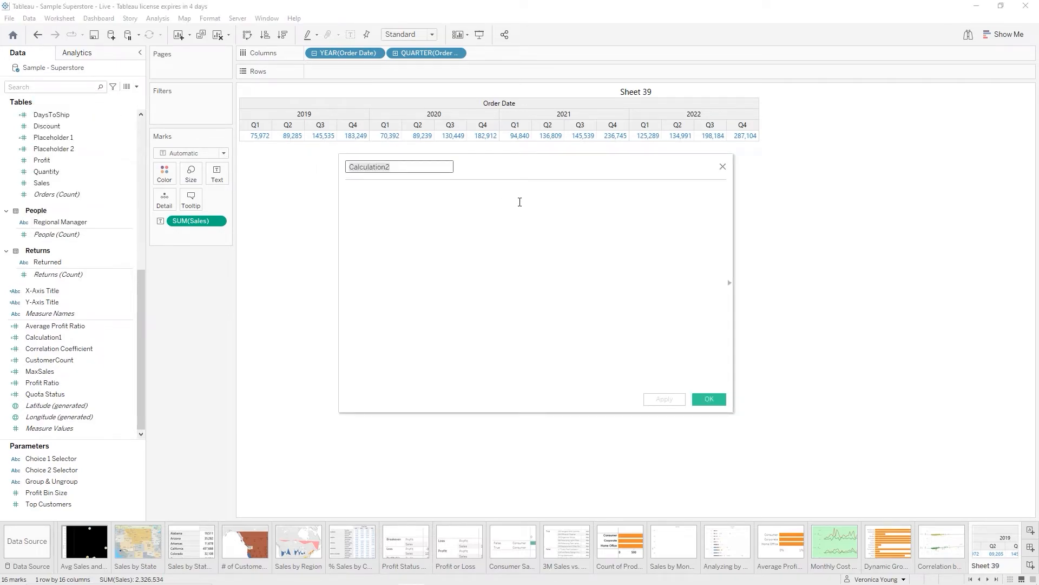
text(Quota Met?)
click(520, 202)
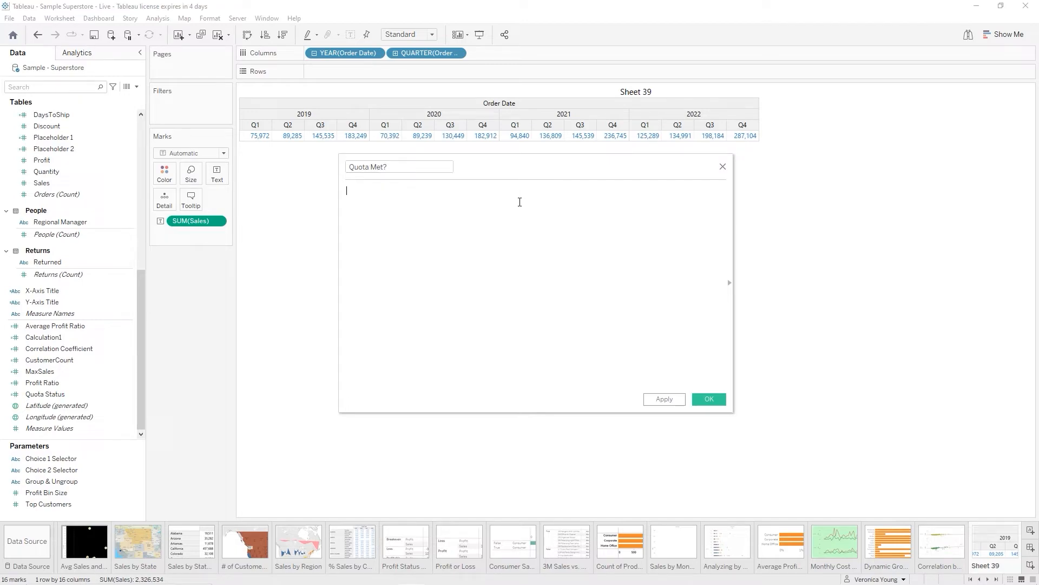
Begin the Quota Met? formula with IF SUM([Sales]) >= [Quota Status]
text(IF)
text(su)
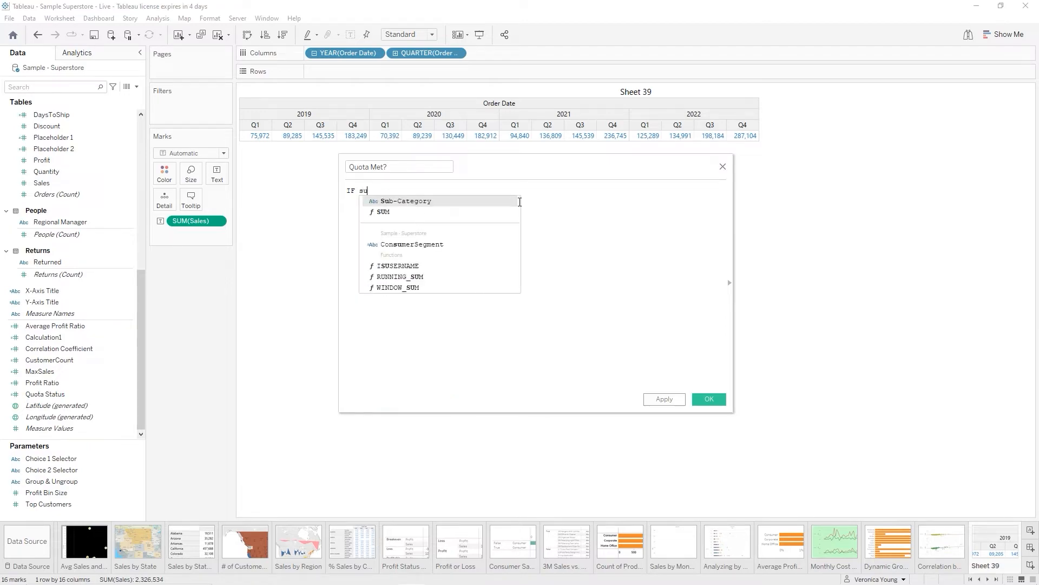
key(Down)
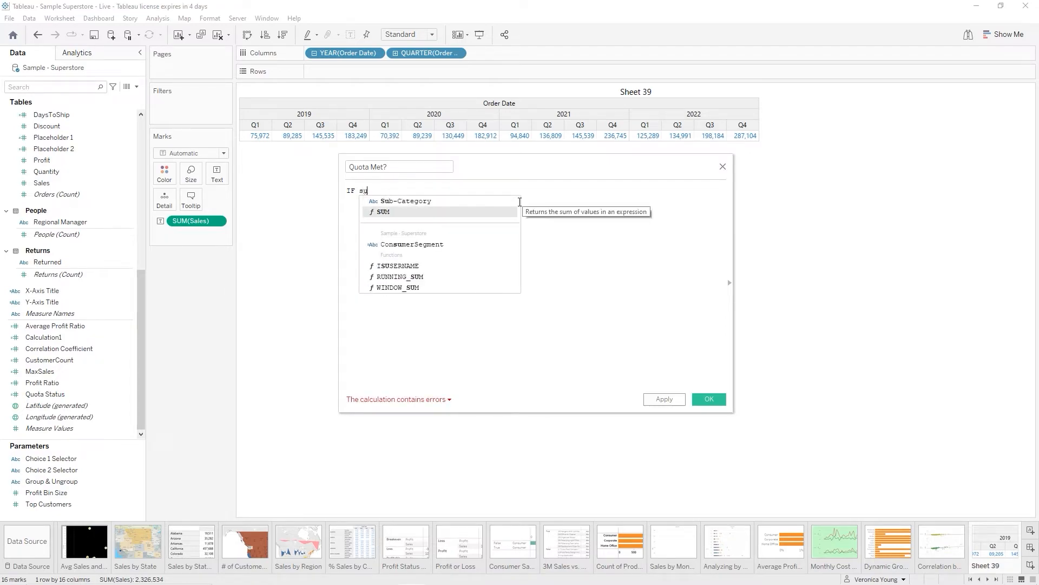
key(Return)
text(sal)
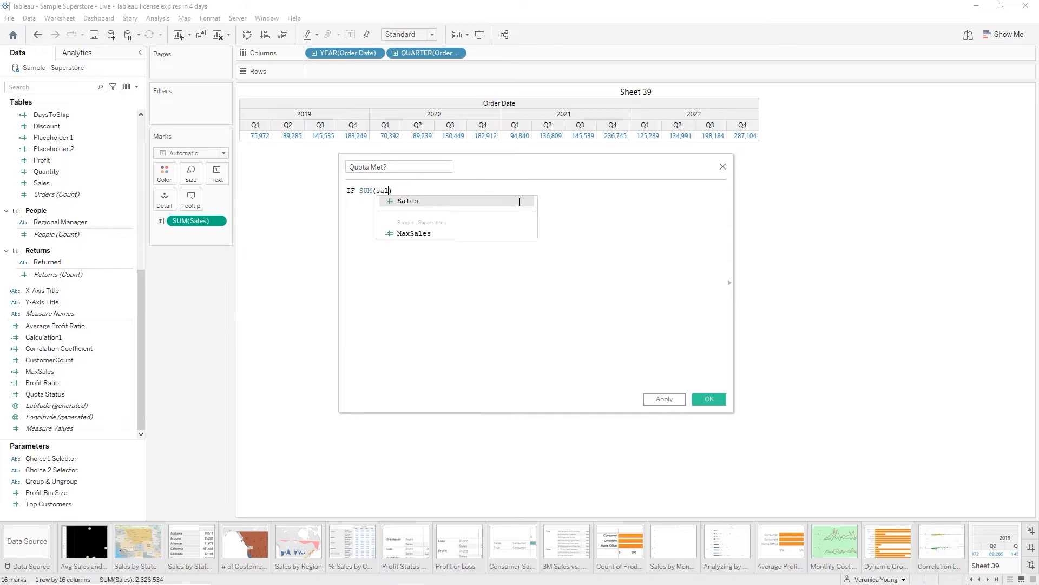
key(Return)
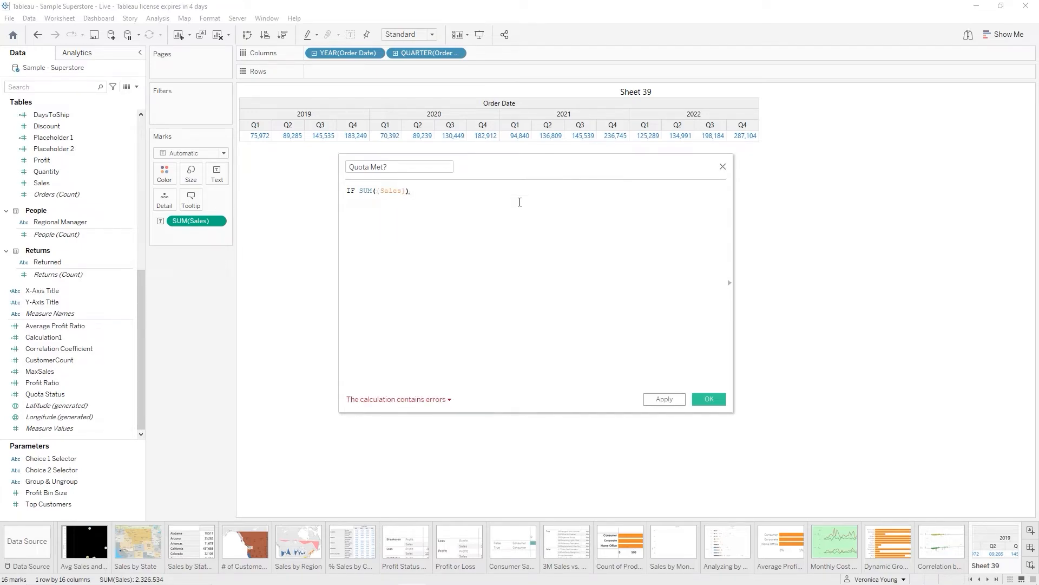
text(>= quo)
key(Return)
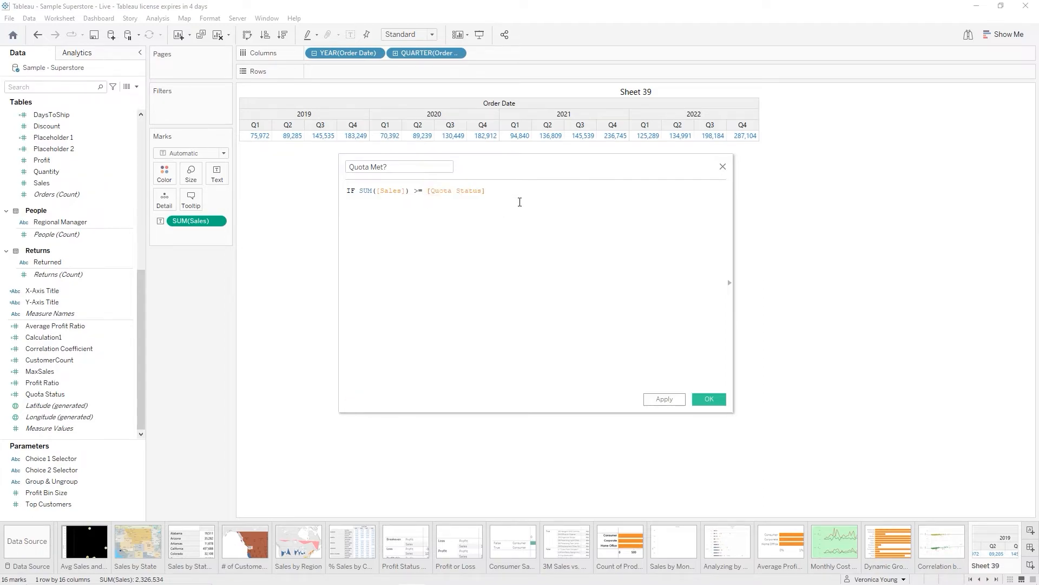
Finish the formula with THEN 'Quota Met' ELSE 'Quota Not Met' END and save the Quota Met? field
text(THEN 'Quota Met' ELSE 'Quota Not Met')
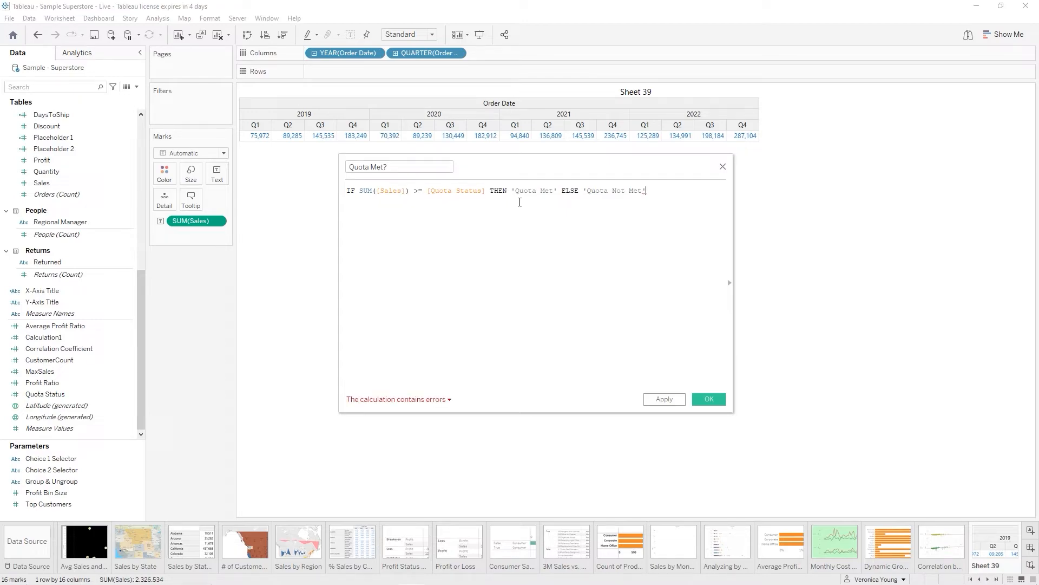
key(Return)
text(END)
click(709, 400)
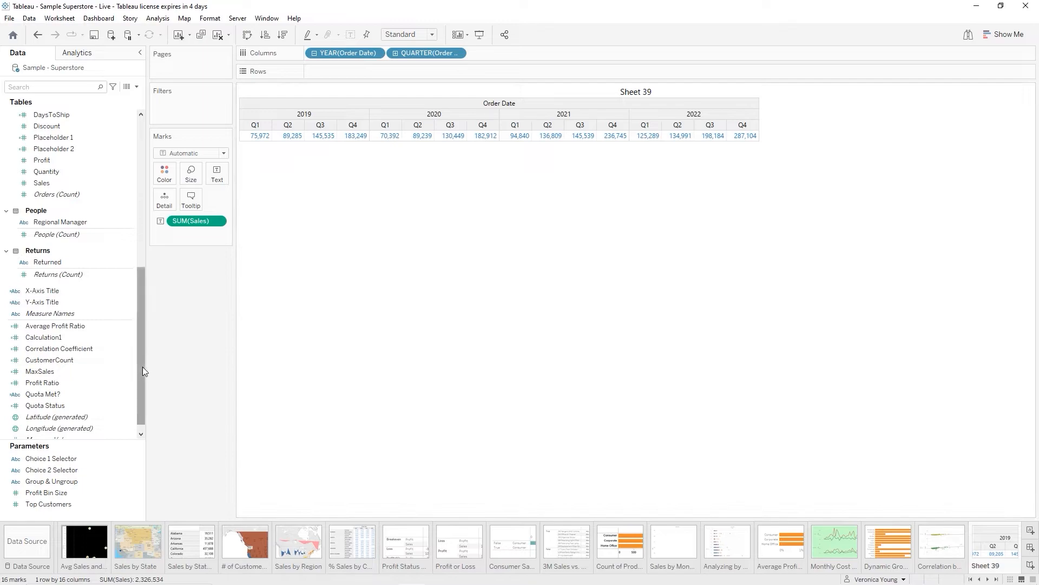
Place Quota Met? on Rows and hide the field labels for rows
drag(43, 394, 332, 67)
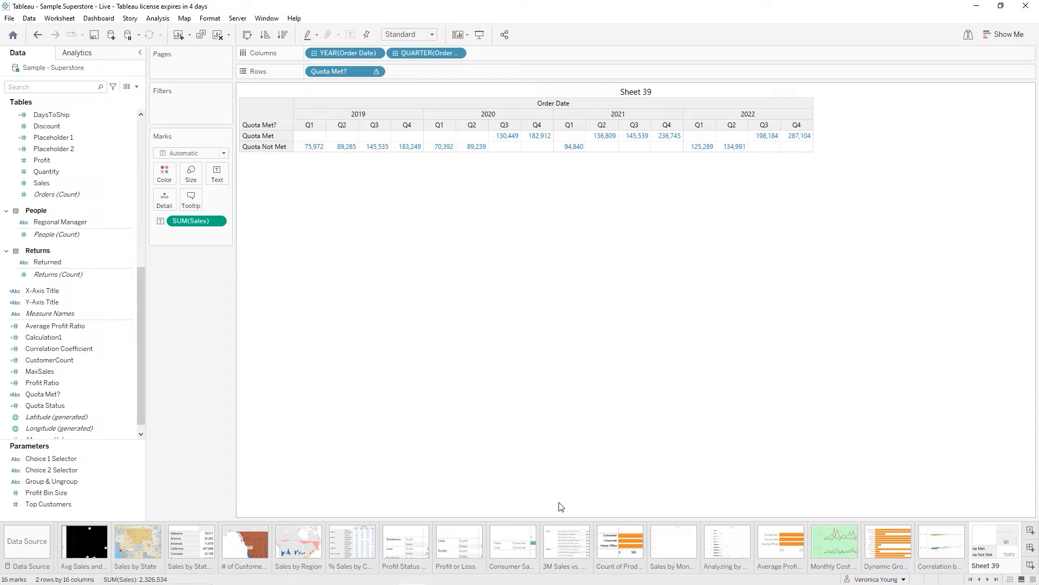
right_click(267, 126)
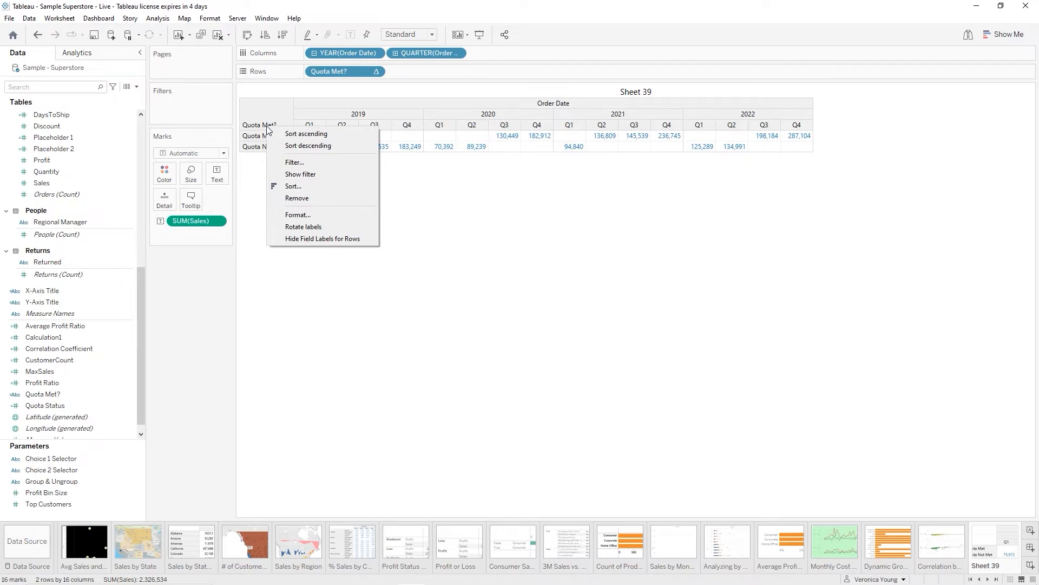
click(312, 244)
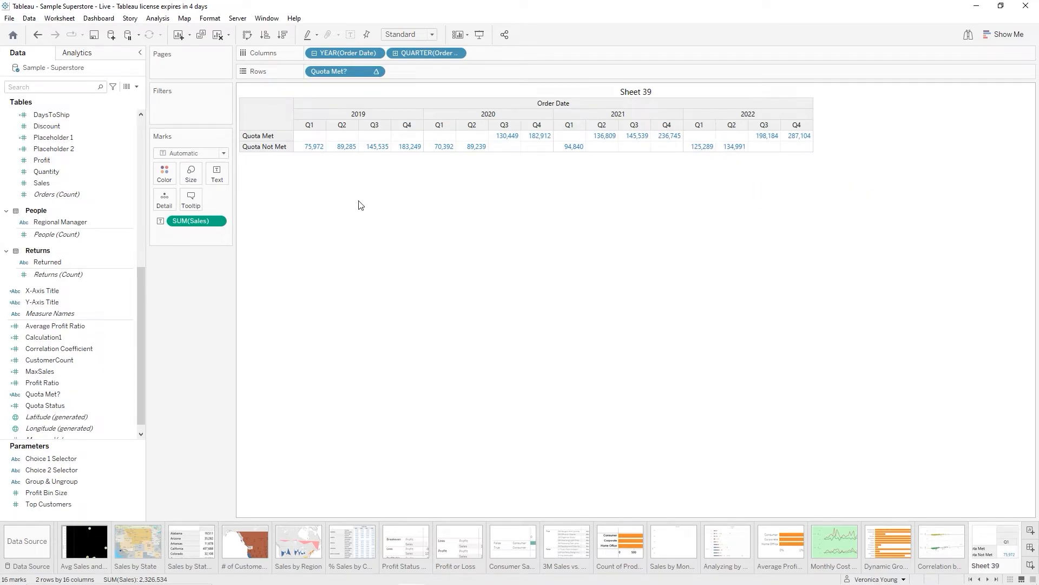
Rename the worksheet as "Quota Status by Sales"
double_click(985, 566)
text(Quota S)
text(tatus)
text( by Sales)
key(Return)
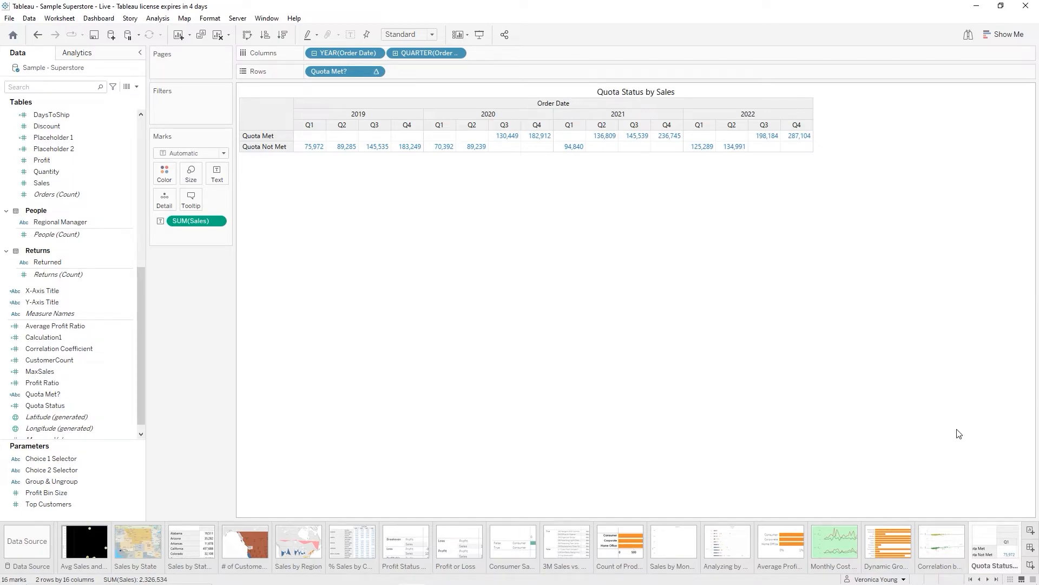
click(106, 194)
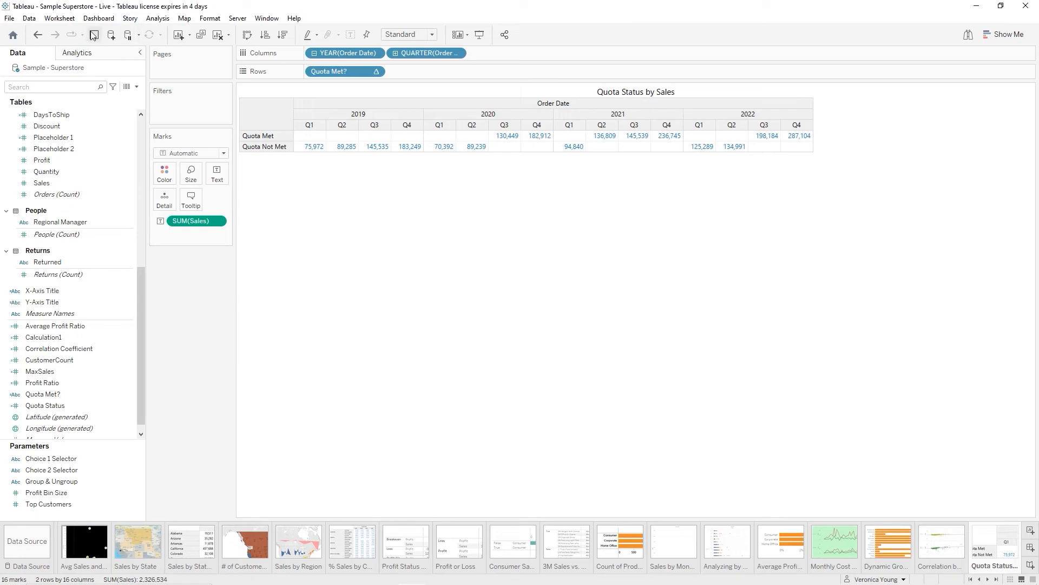
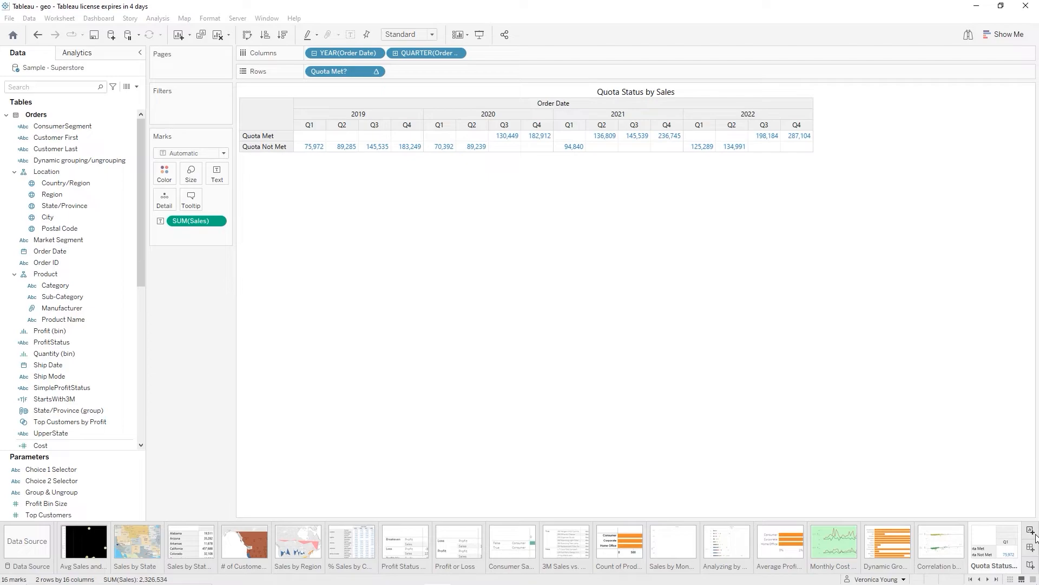
Create a new worksheet, add Product Name as a filter, and open its wildcard options
click(1032, 531)
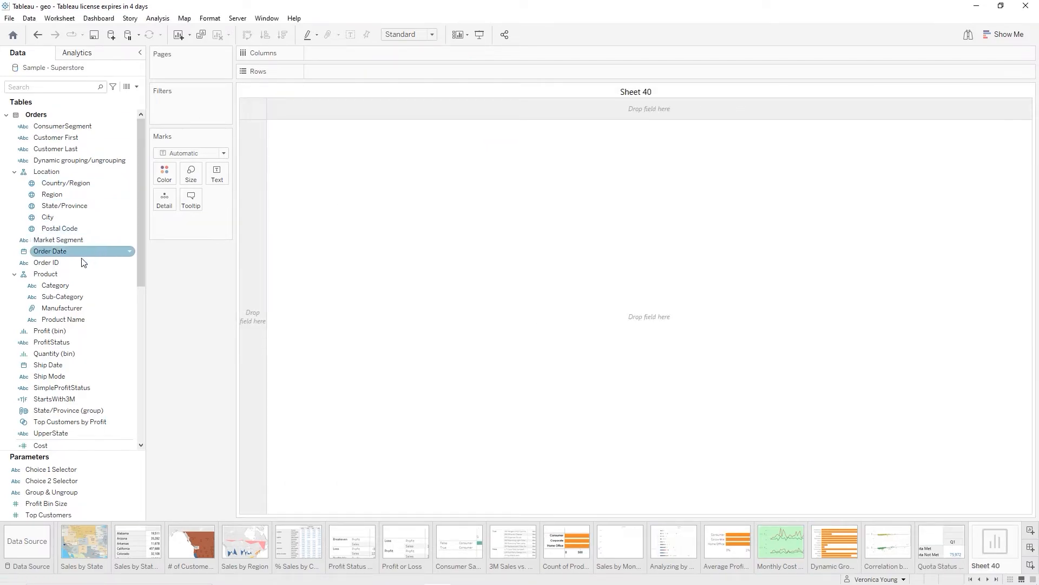
mouse_move(63, 318)
mouse_down()
mouse_move(160, 283)
mouse_move(181, 106)
mouse_up()
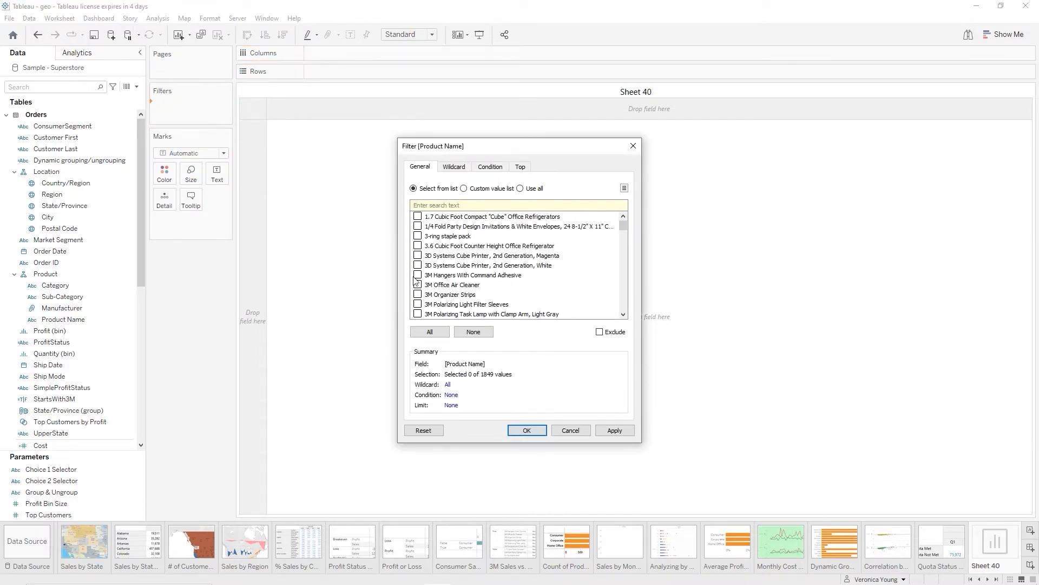
click(521, 167)
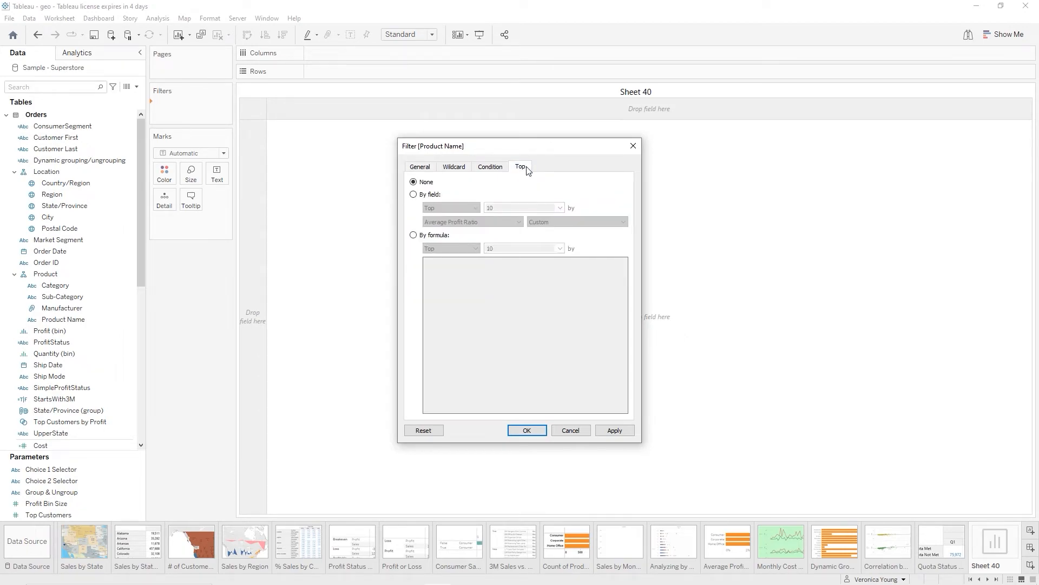
click(452, 169)
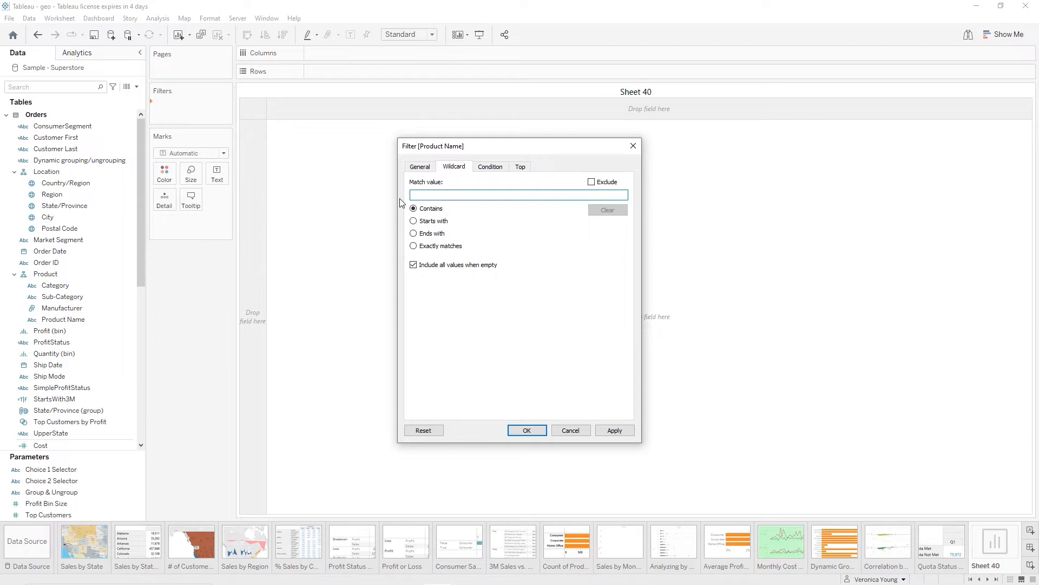
Apply a wildcard filter that keeps only product names exactly matching "acco", and close the filter settings
text(acco)
click(413, 247)
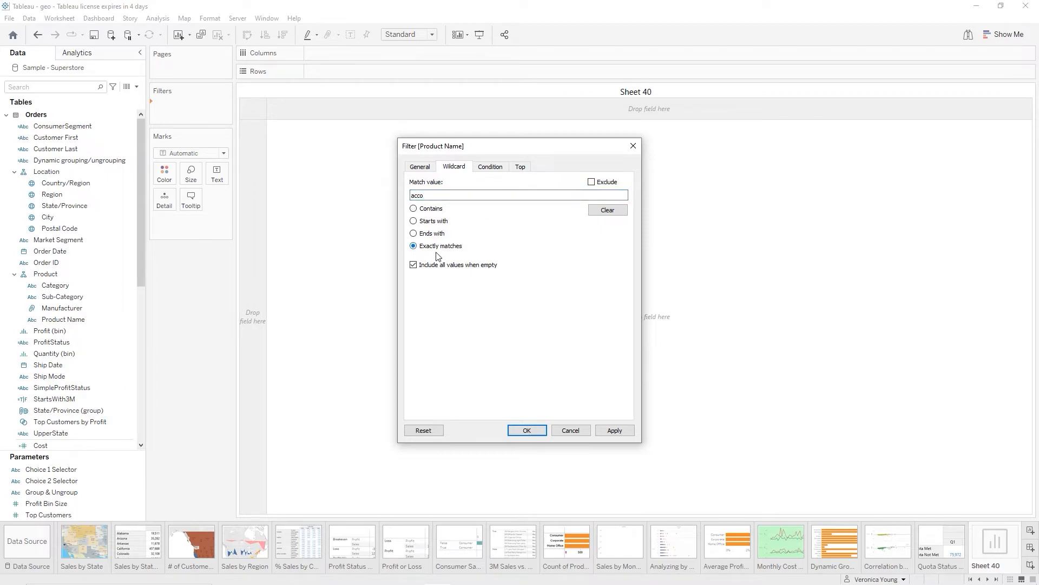
click(616, 434)
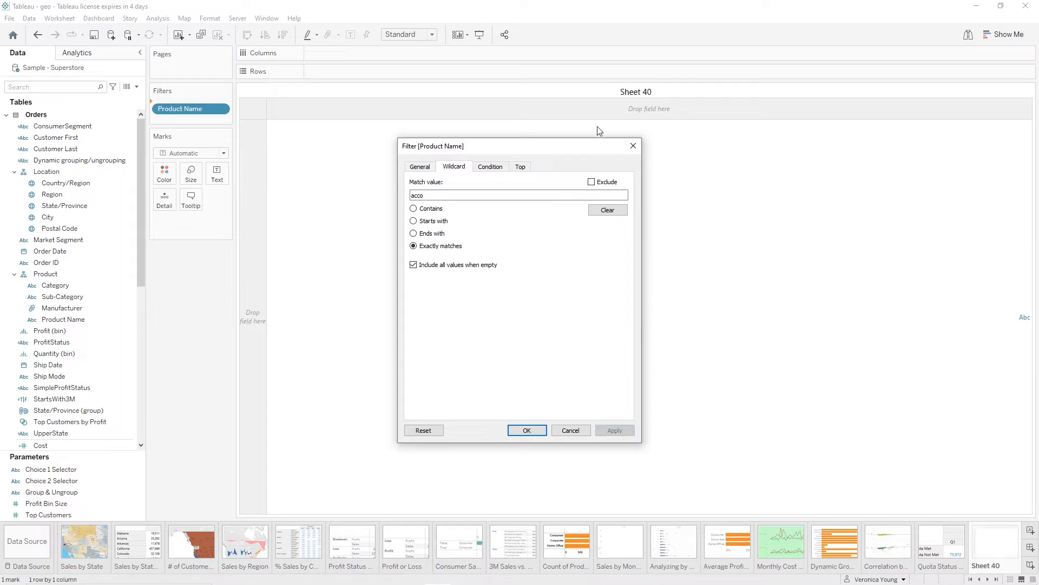
click(636, 147)
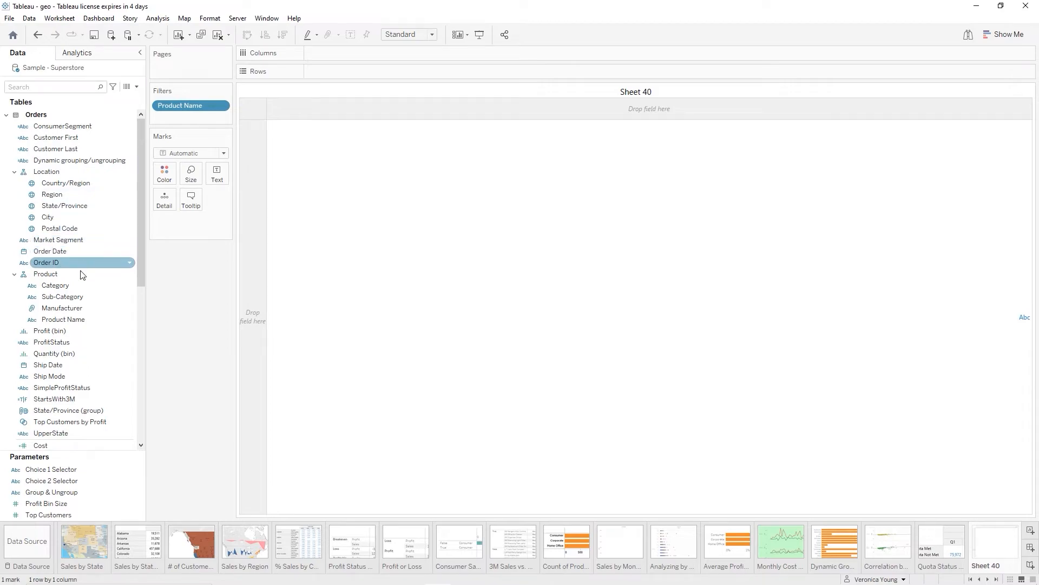
Place Product Name on Rows
click(70, 318)
drag(70, 318, 339, 70)
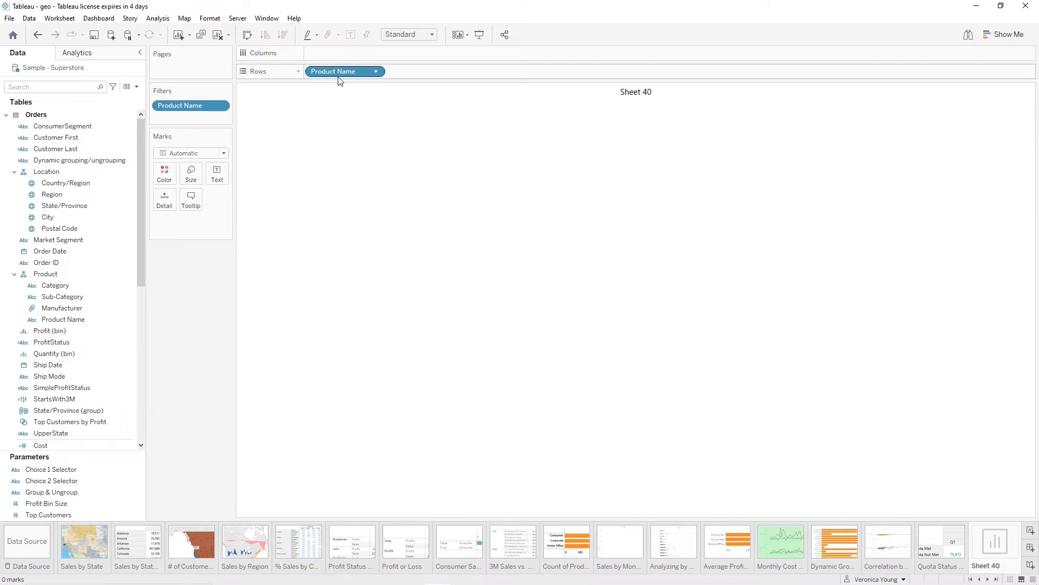
Change the Product Name wildcard filter to match names that contain "acco"
right_click(199, 107)
click(229, 113)
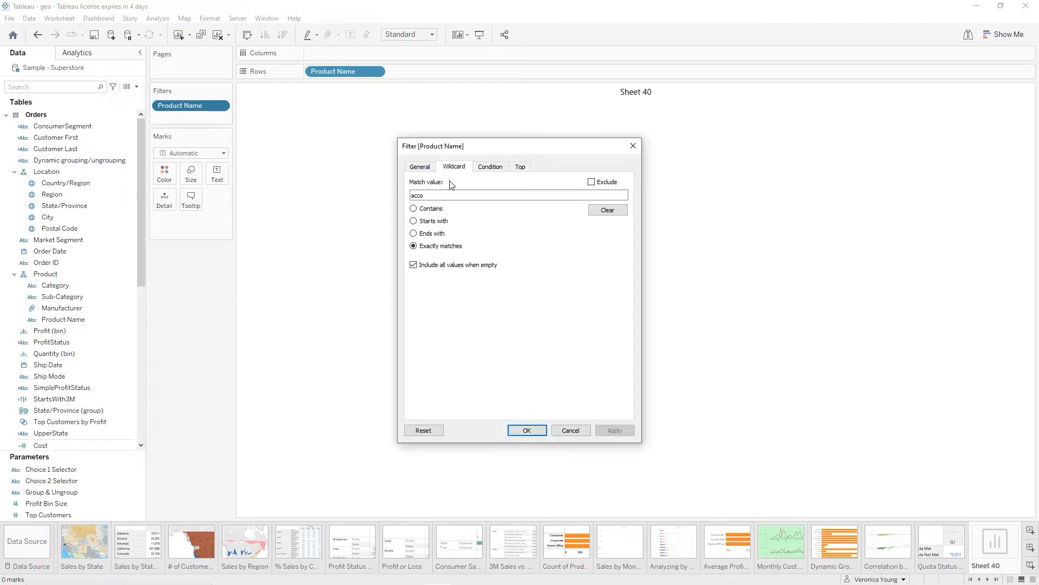
click(414, 209)
click(612, 433)
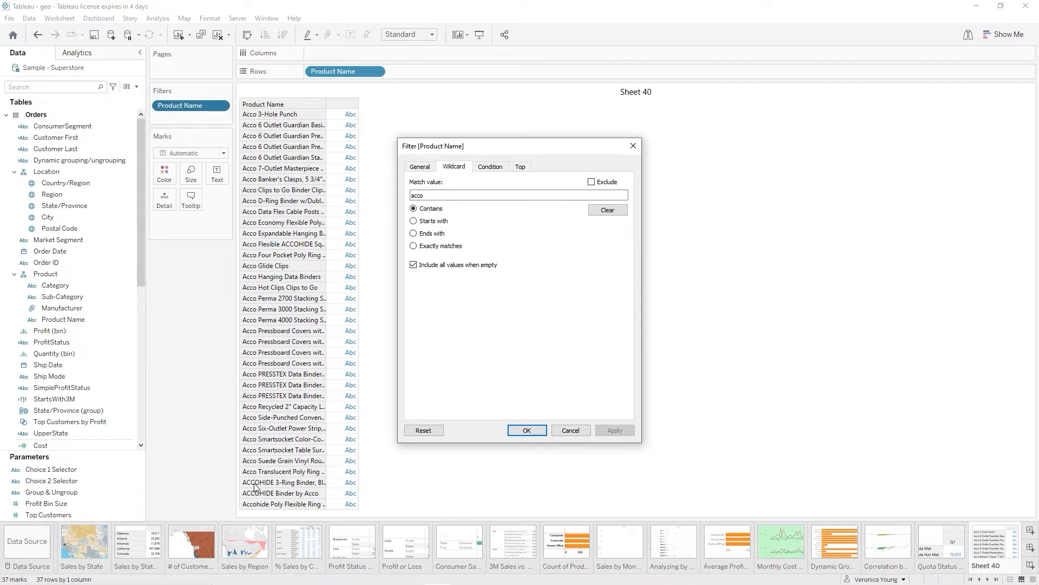
click(527, 430)
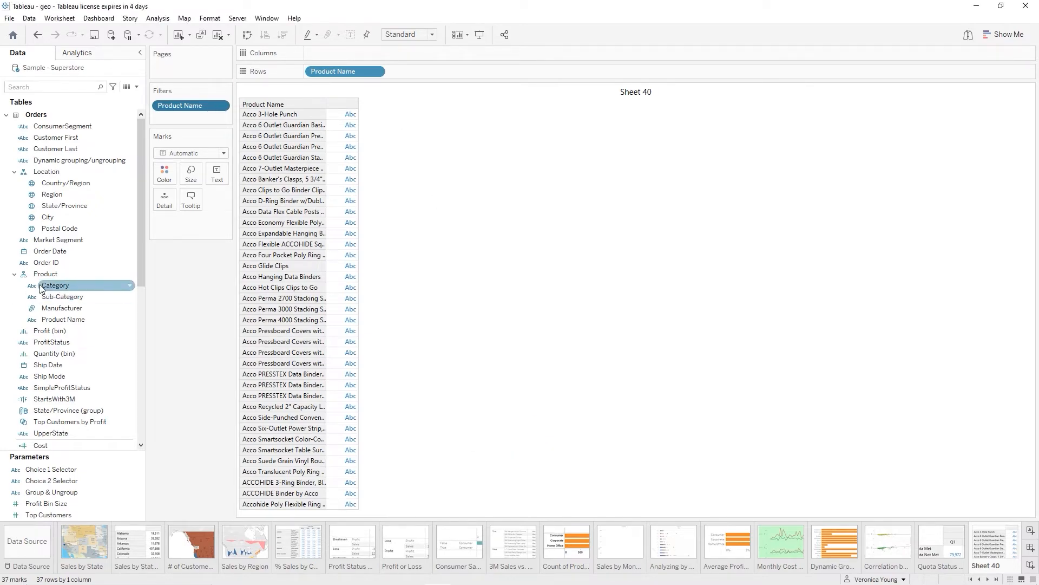
Place Sales on Columns to show a sales bar for each product
scroll(54, 295, down, 4)
click(18, 357)
click(42, 388)
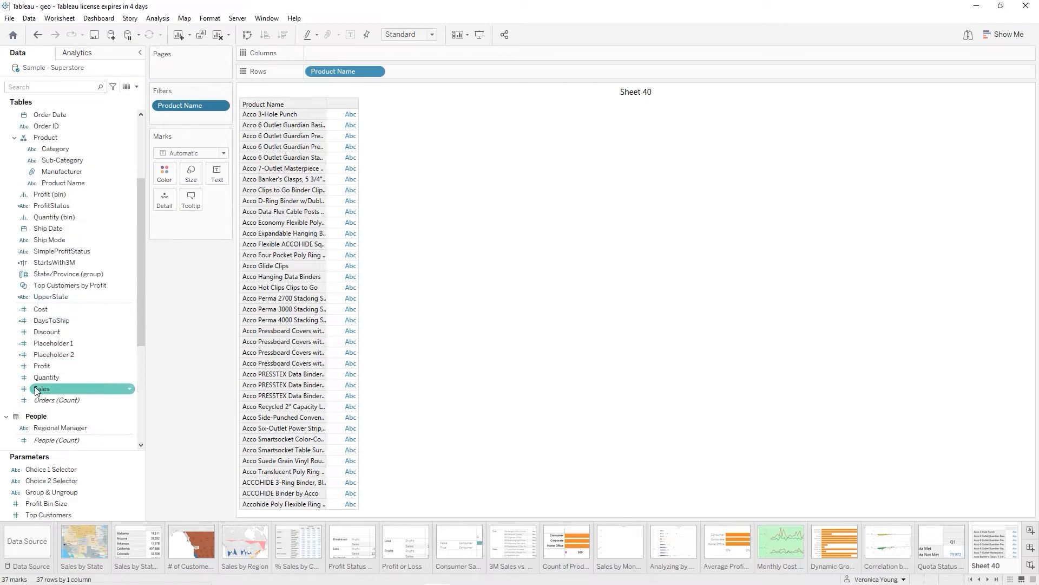
drag(67, 384, 322, 52)
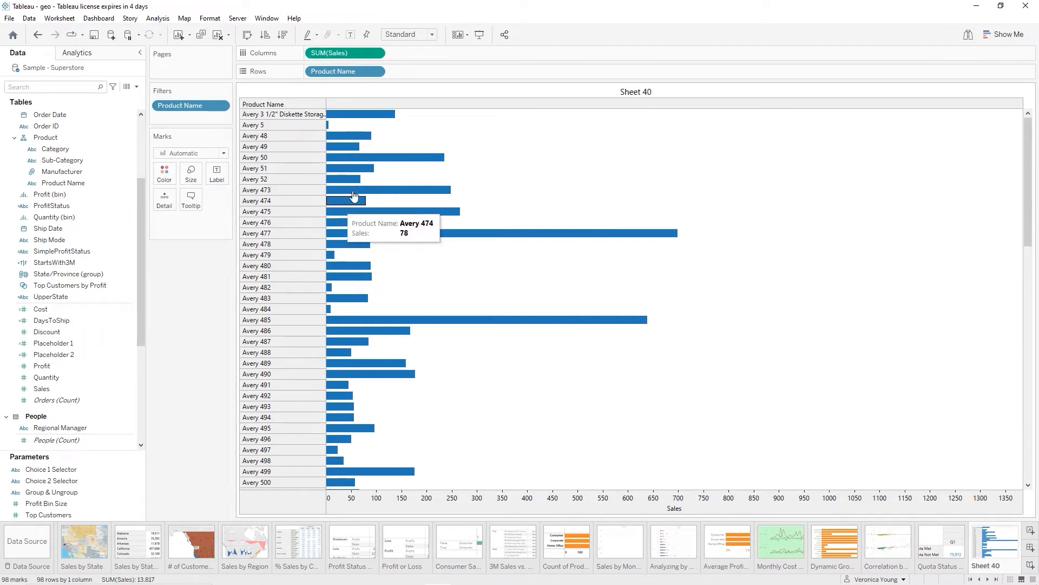
Clear the Product Name filter from the worksheet
right_click(188, 109)
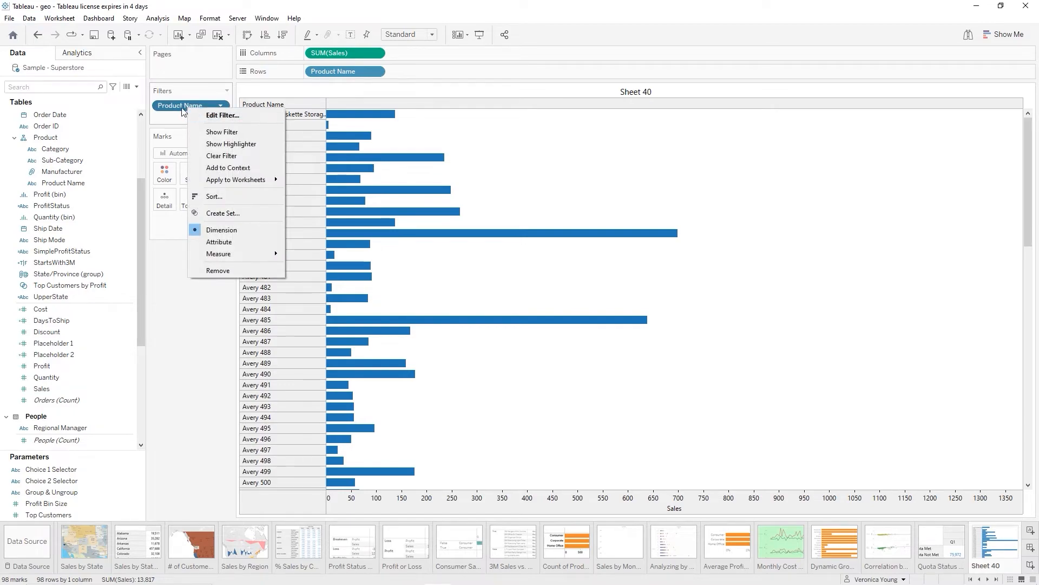
click(222, 156)
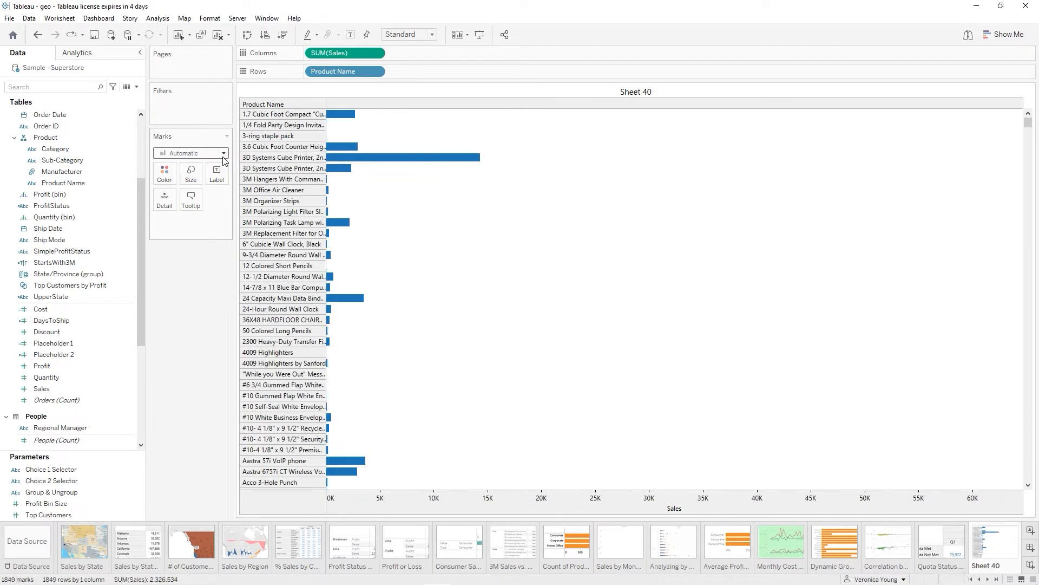
View the worksheet's summary data and sort it by Sales in descending order
mouse_move(401, 162)
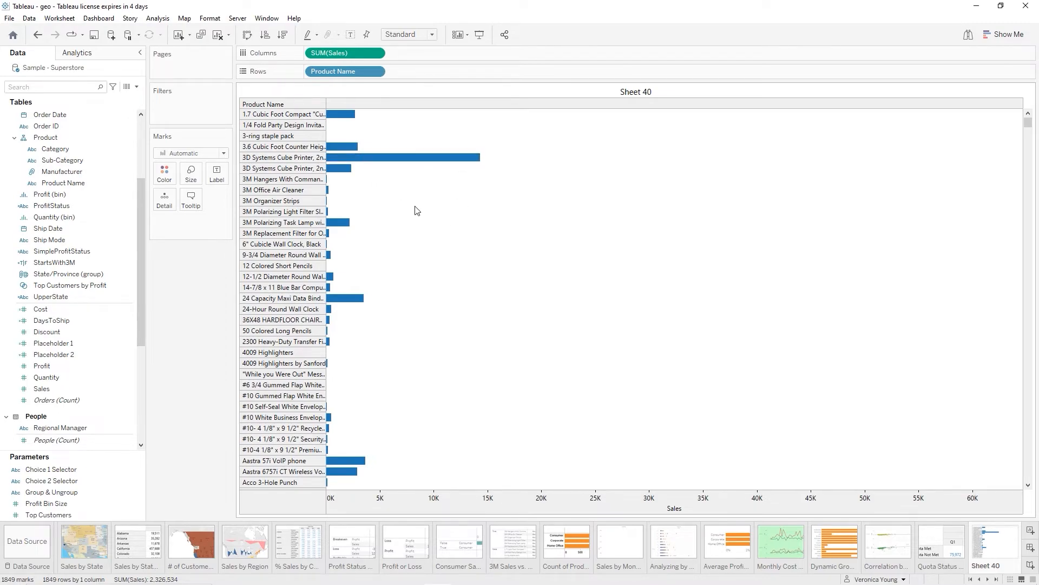
right_click(373, 188)
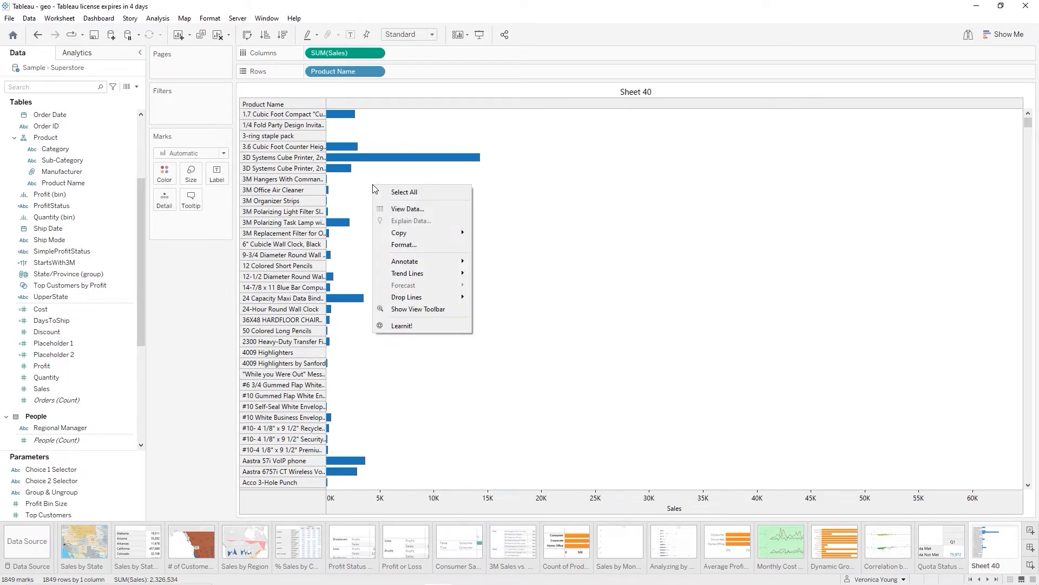
click(400, 210)
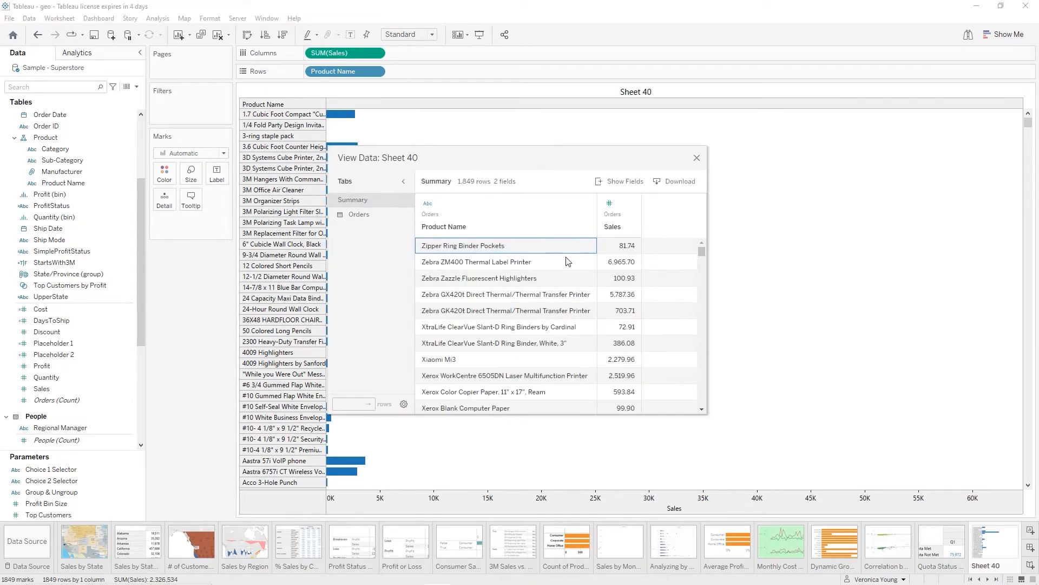
mouse_move(628, 230)
click(630, 230)
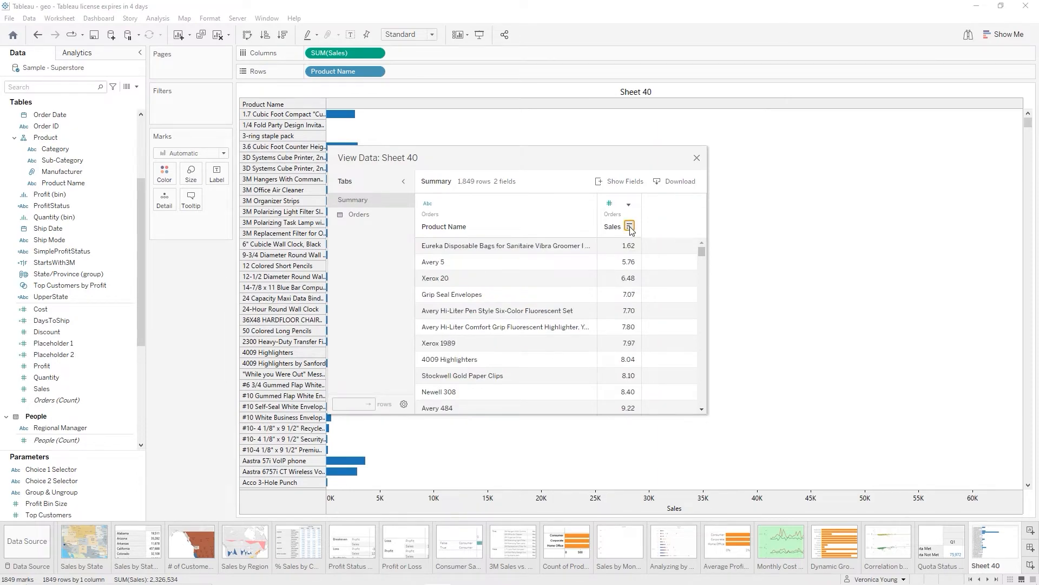
click(629, 227)
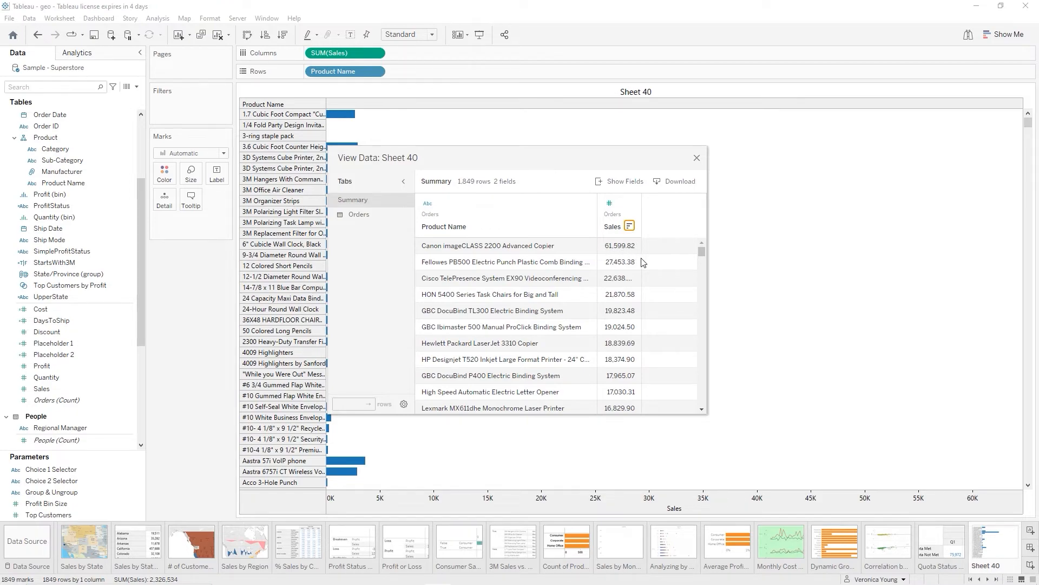
Examine which products have sales of around 10,000 and above in the sorted data, and close the data view
scroll(649, 292, down, 10)
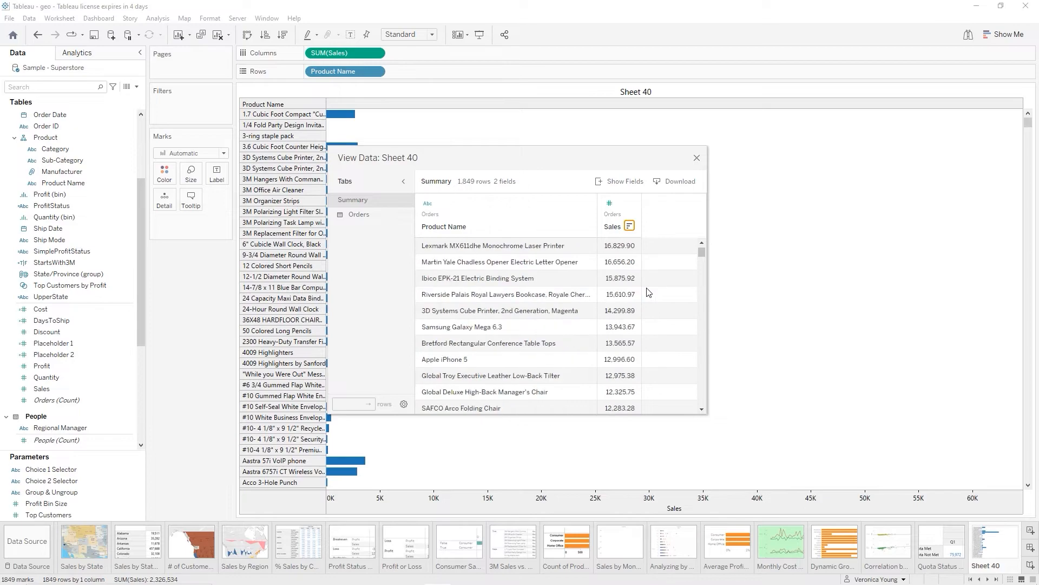
scroll(649, 292, down, 1)
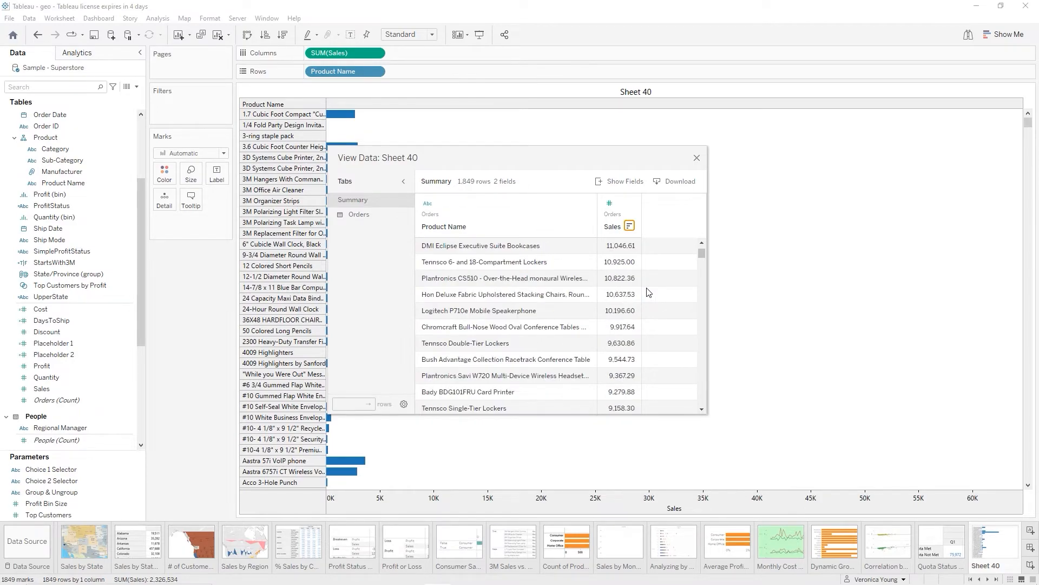
scroll(649, 293, up, 1)
scroll(649, 292, down, 1)
scroll(649, 292, down, 1)
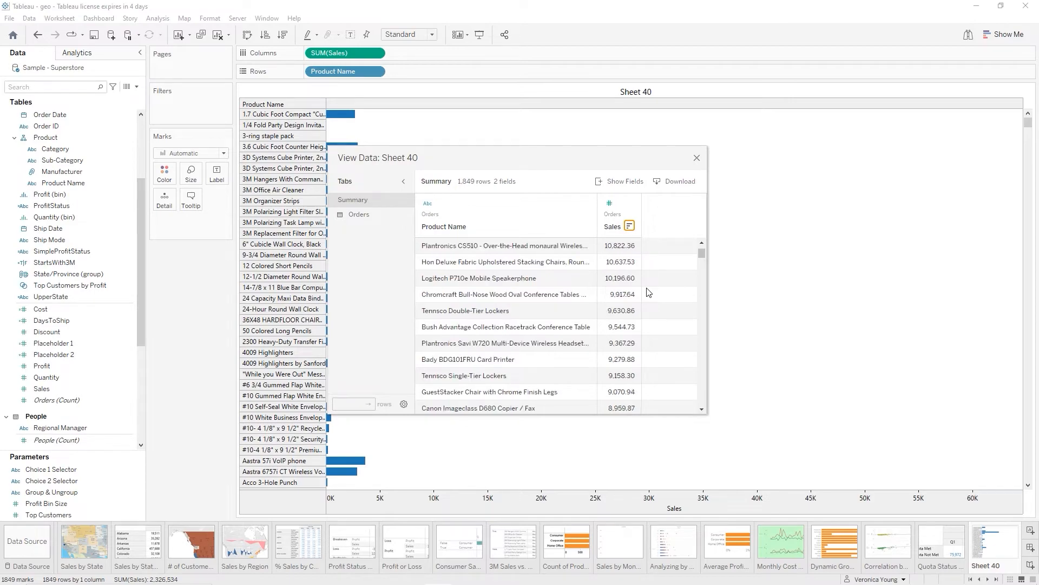
scroll(649, 292, up, 4)
scroll(649, 292, up, 10)
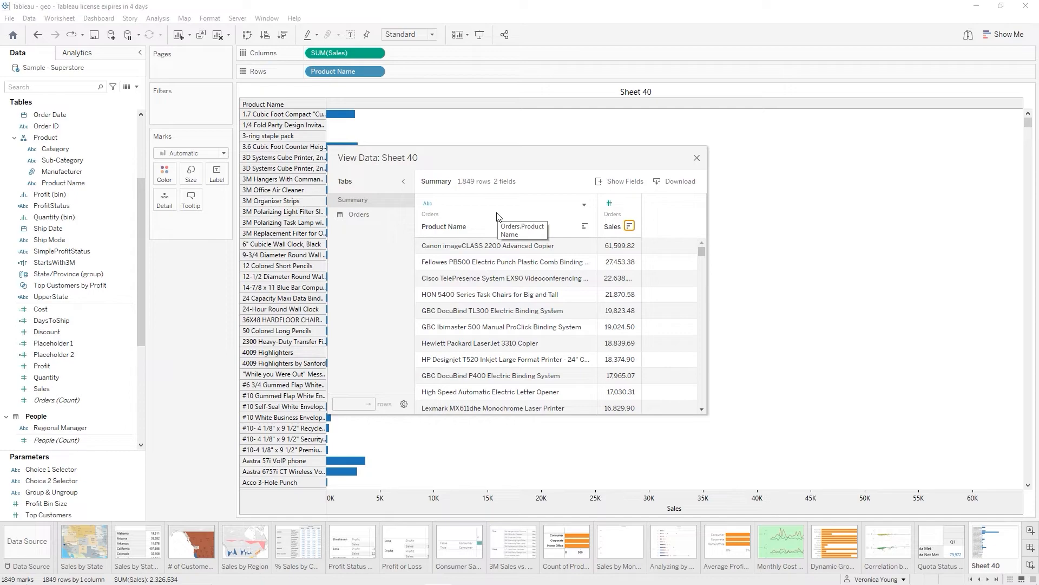
click(696, 158)
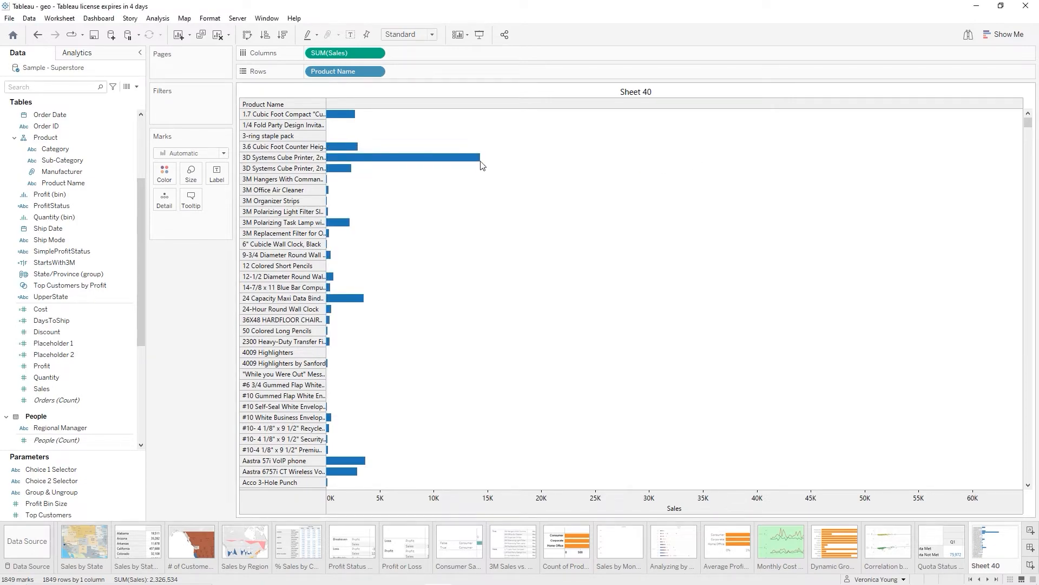
Filter Product Name by a field condition so that the sum of Sales is >= 10,000
click(69, 160)
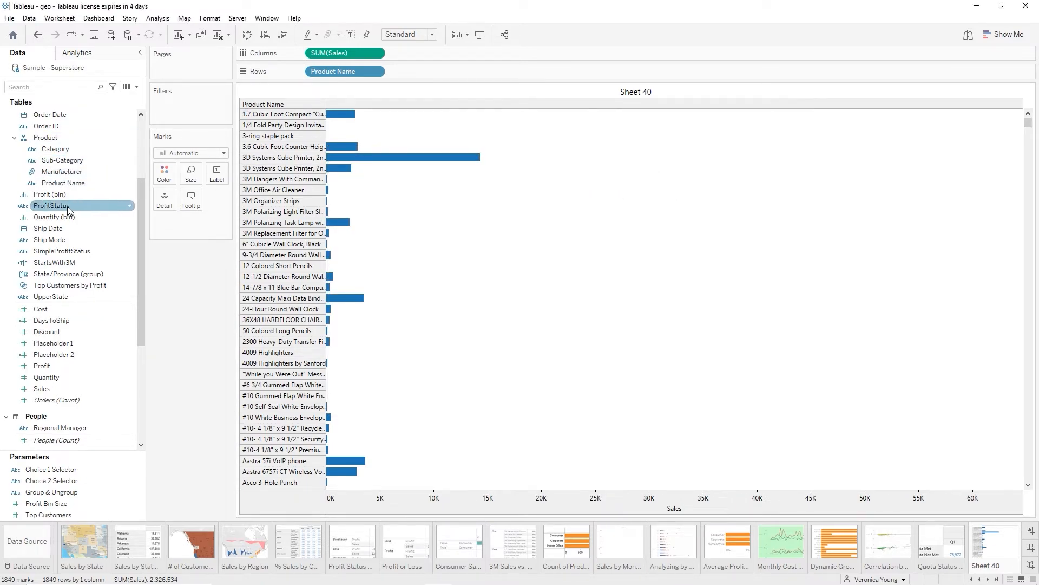
drag(63, 187, 205, 102)
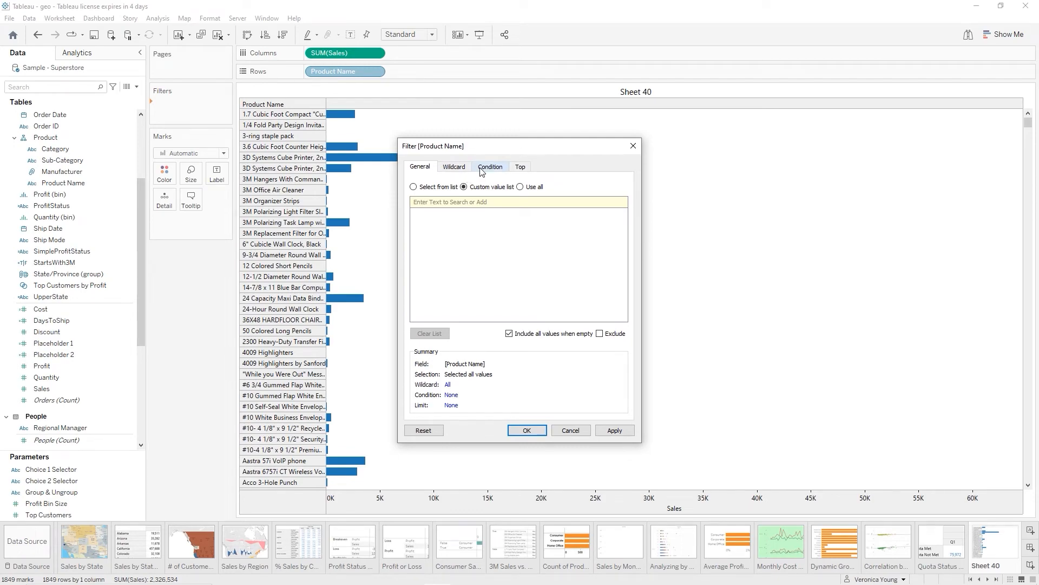
click(482, 170)
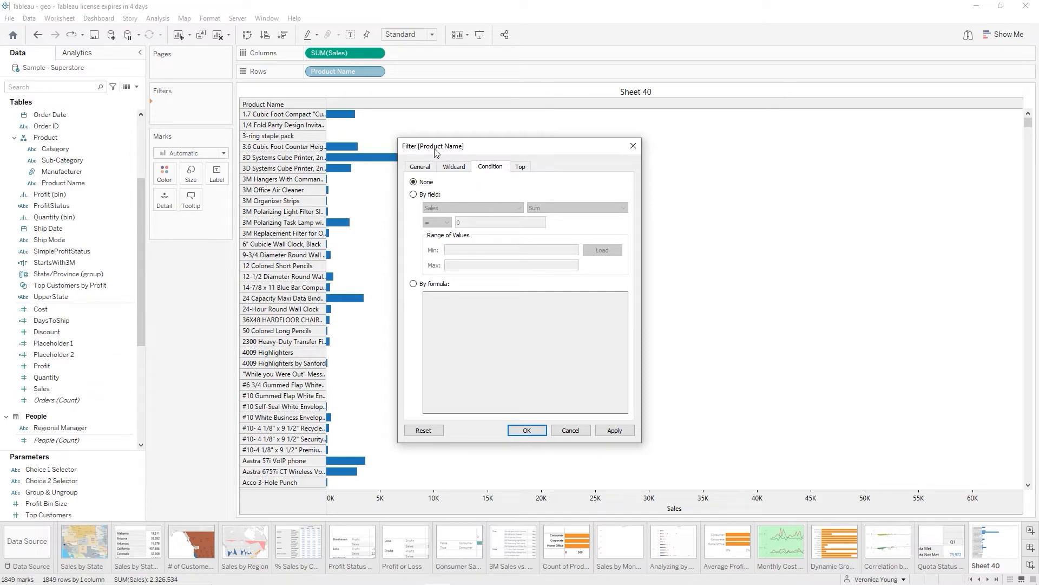
click(414, 194)
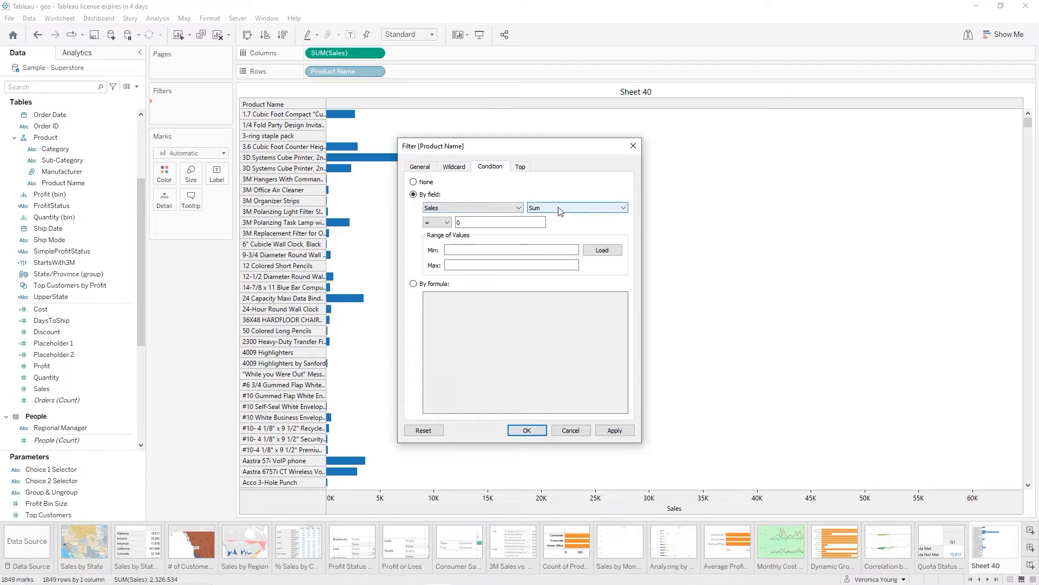
click(447, 223)
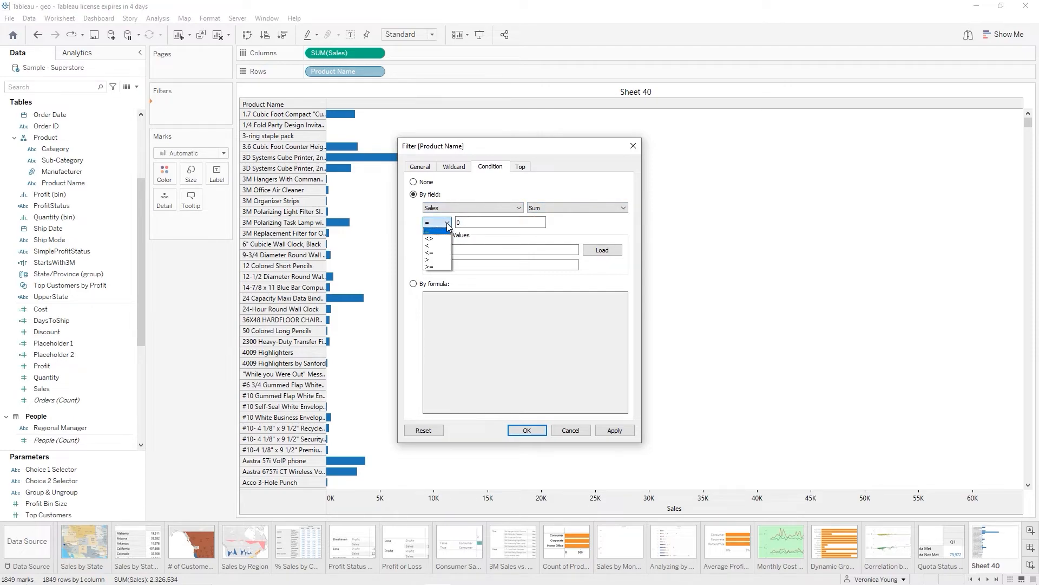
click(443, 267)
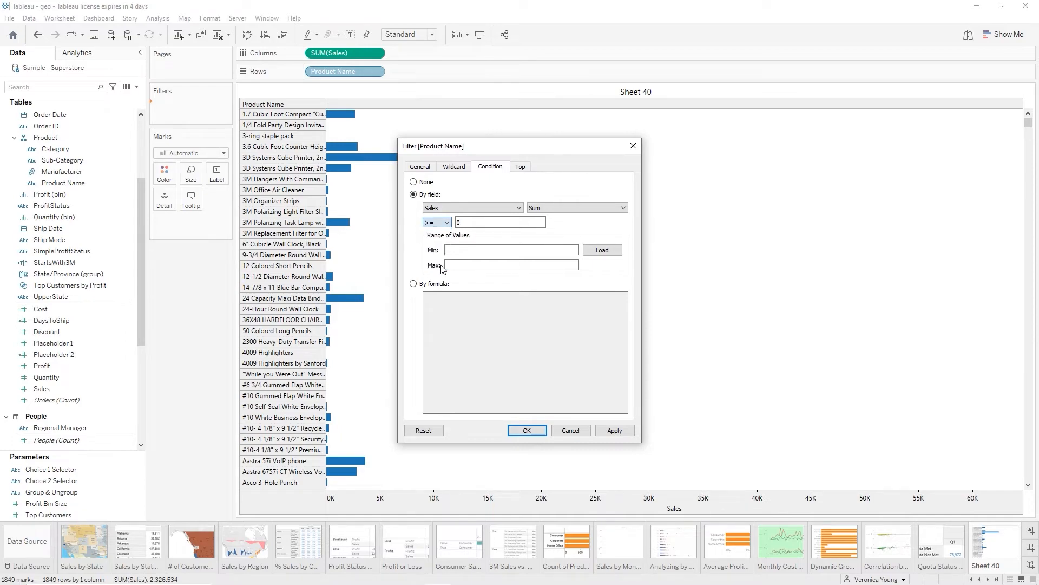
double_click(468, 221)
text(10)
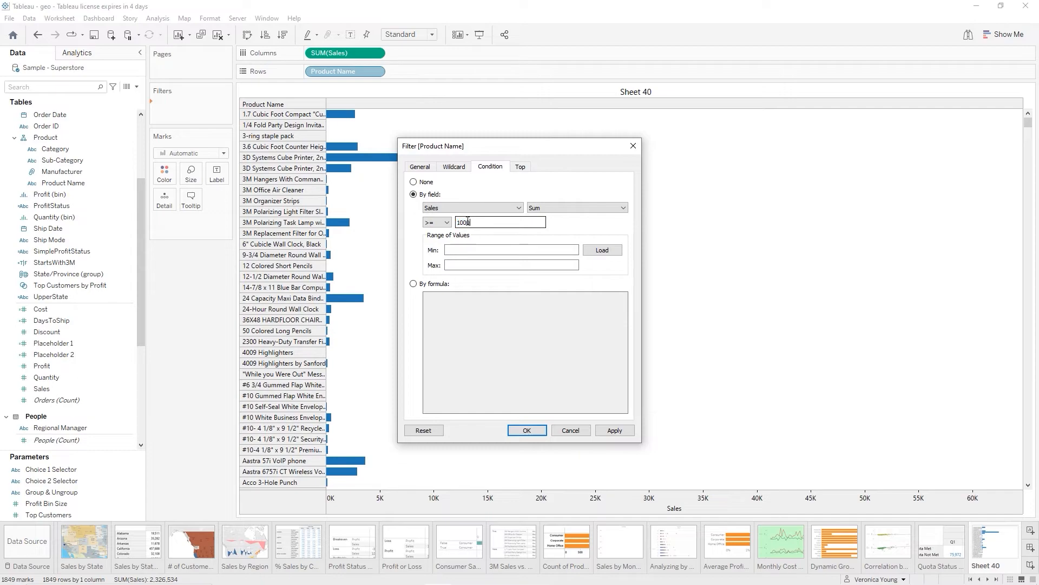
text(000)
click(615, 432)
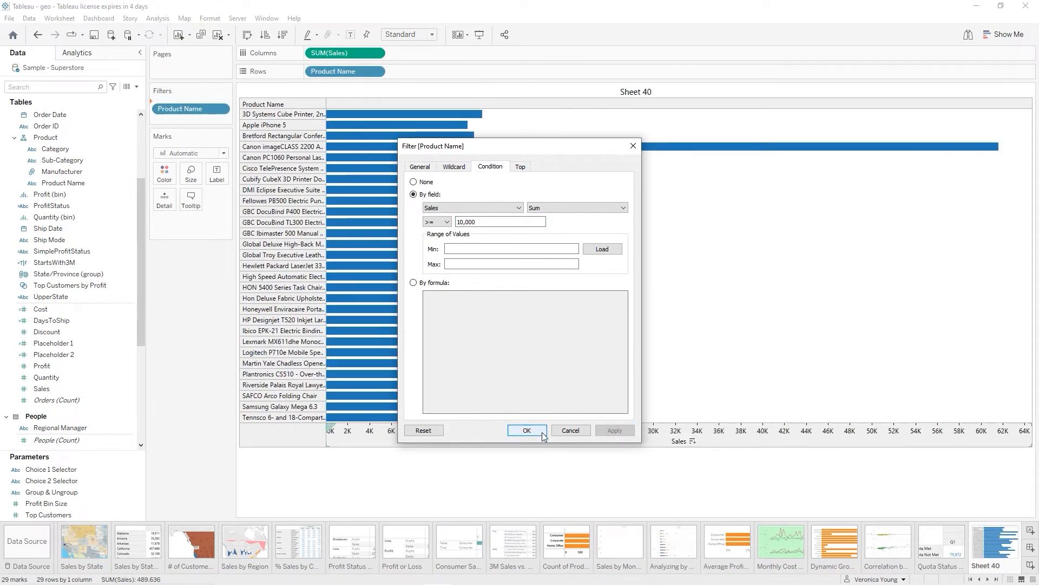
click(527, 430)
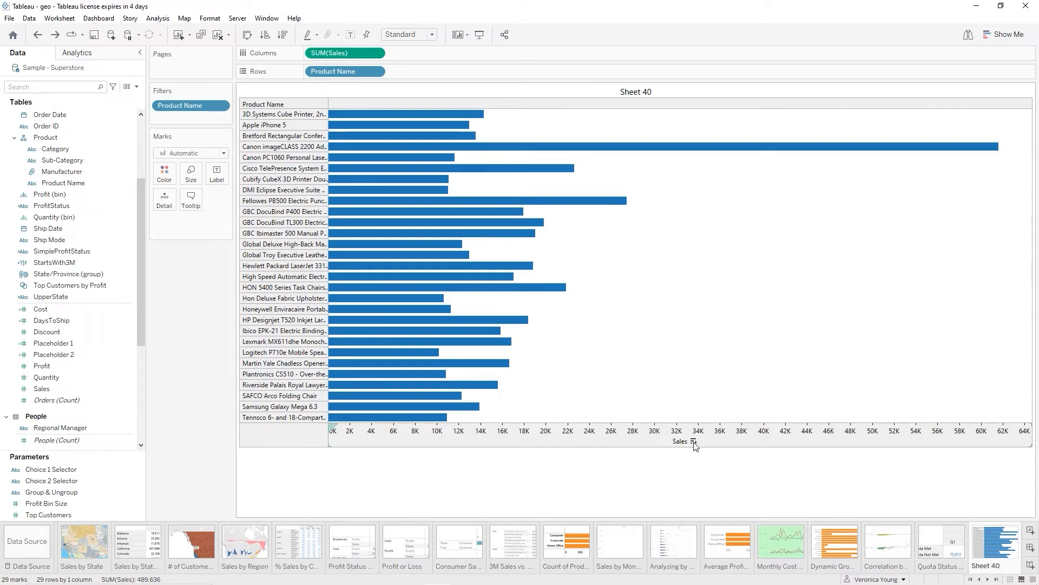
Sort the products by Sales in descending order
click(693, 441)
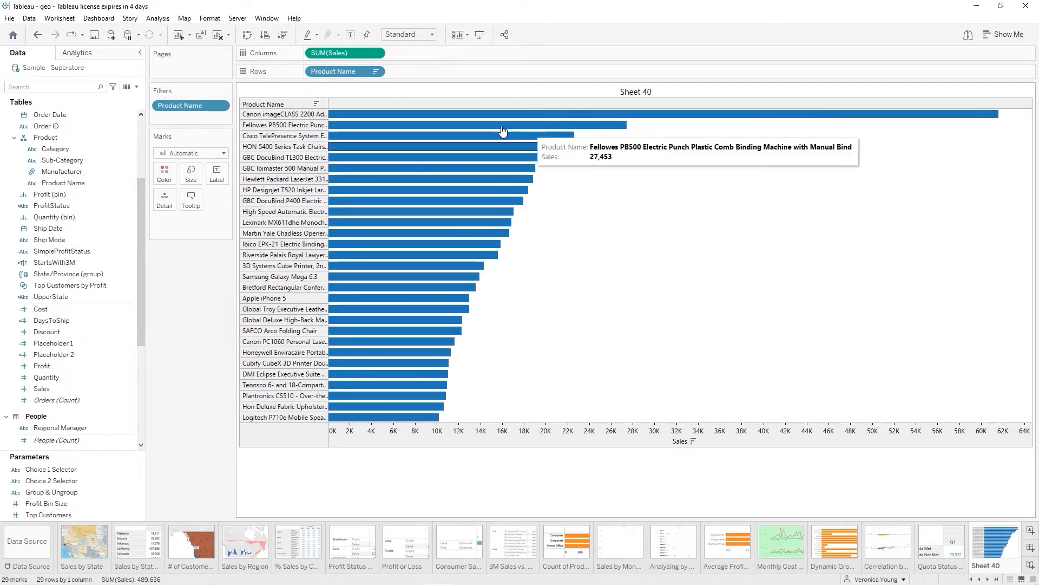
Color the bars of the product sales chart orange
click(163, 179)
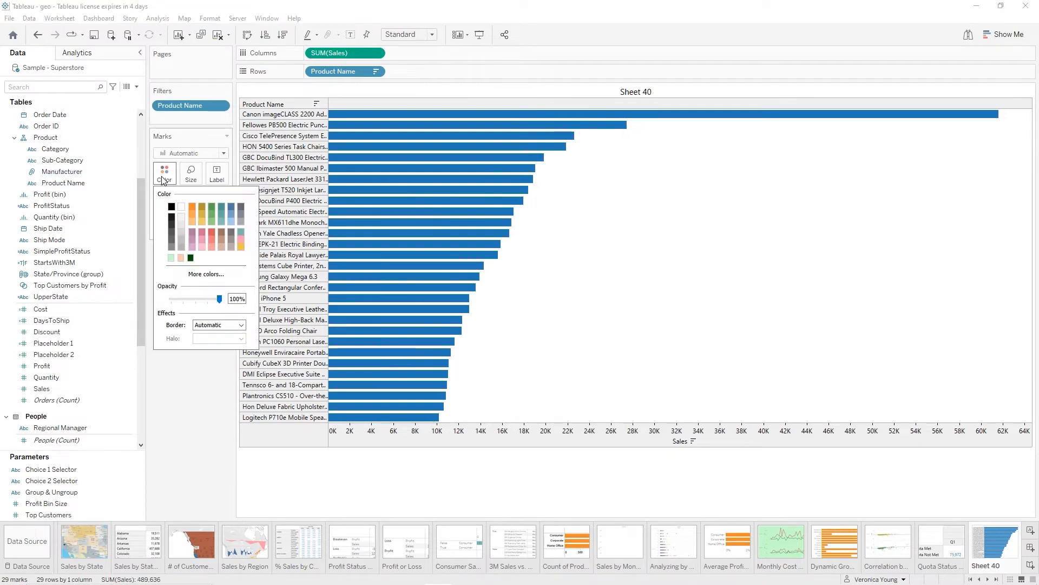
click(193, 206)
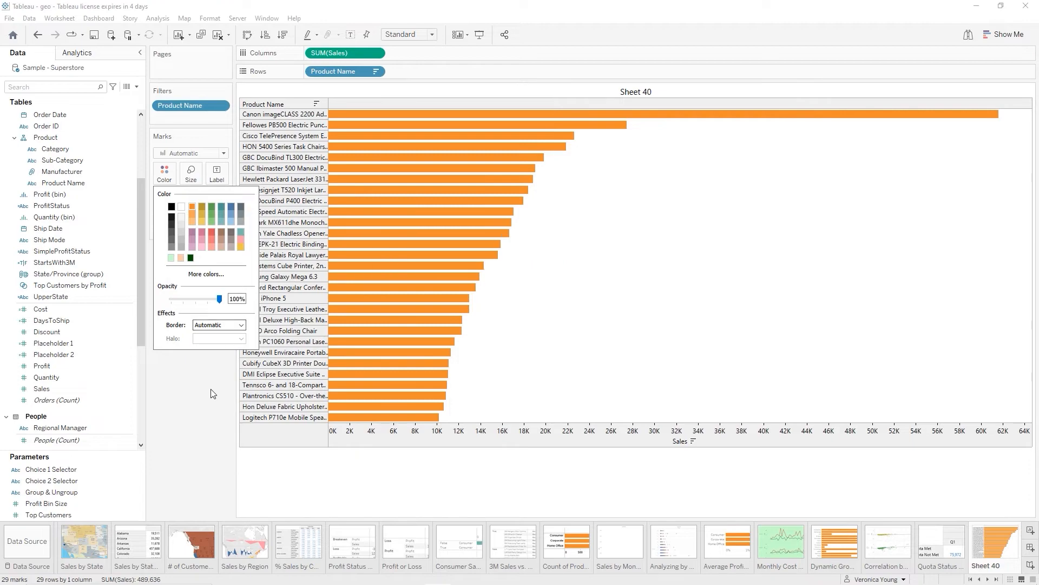
click(223, 382)
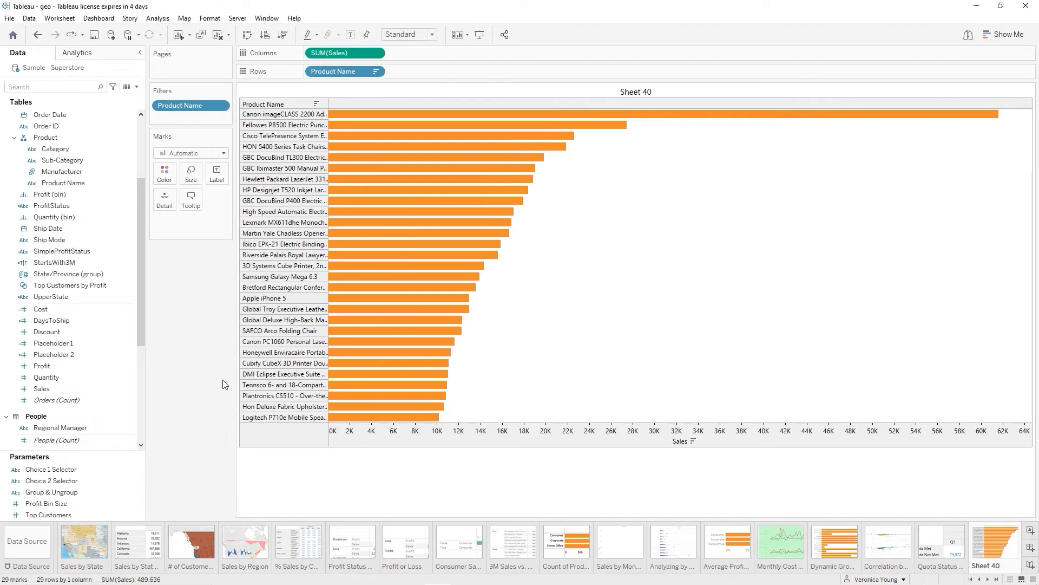
Rename the current worksheet as "Products with Sales >= 10000"
double_click(986, 566)
text(Pro)
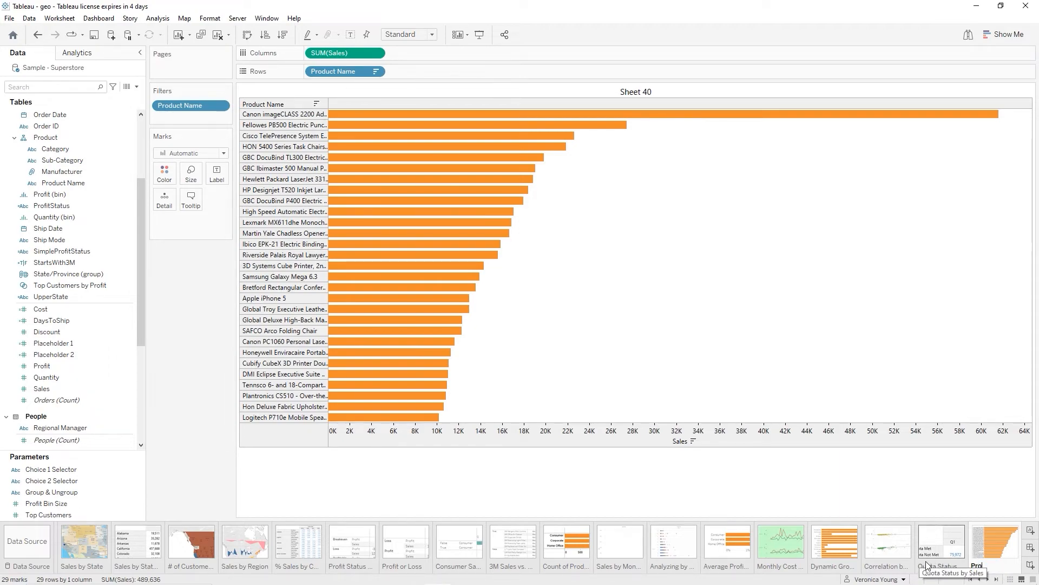
text(ducts with )
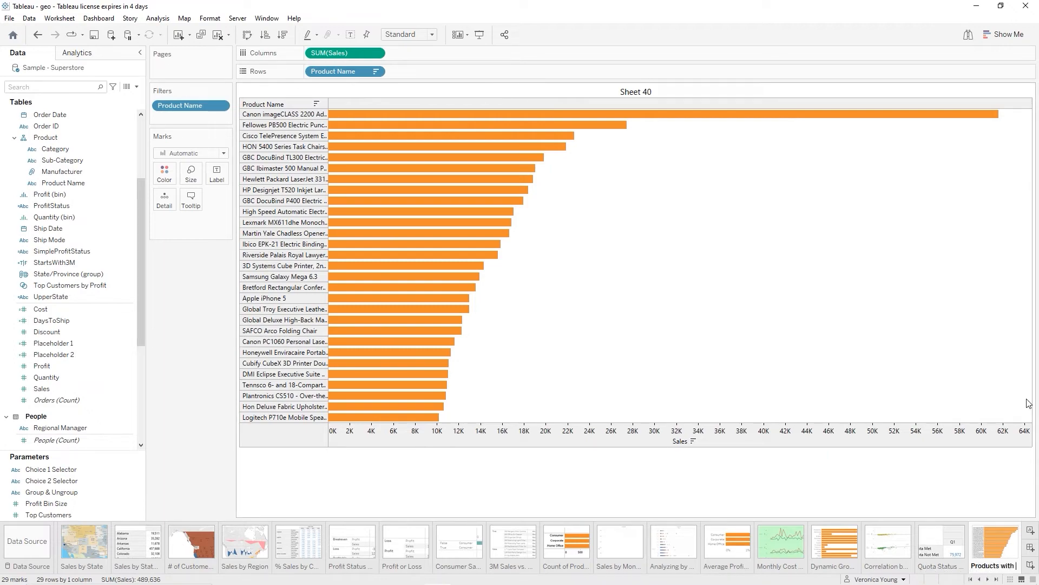
text(Sales >= 1000)
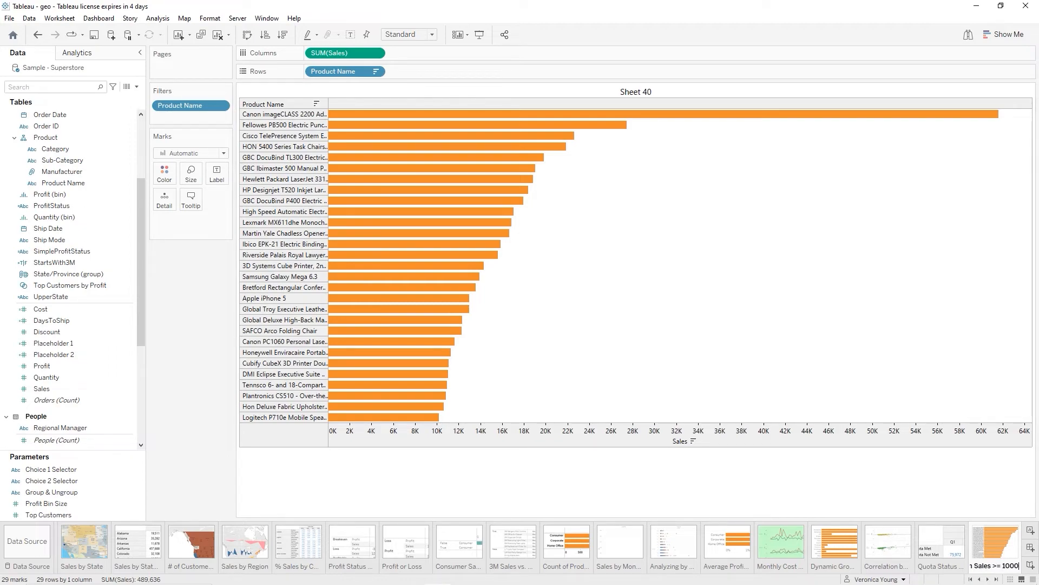
text(0)
key(Return)
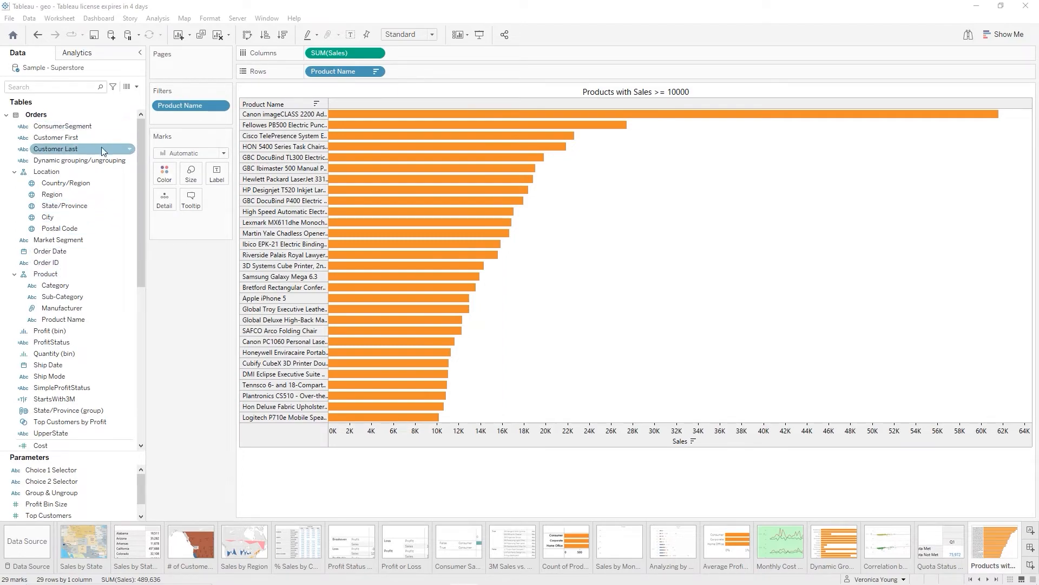
Add a new worksheet and start a set from the Customer Last field, naming it "Top 20 by Sales"
click(1030, 531)
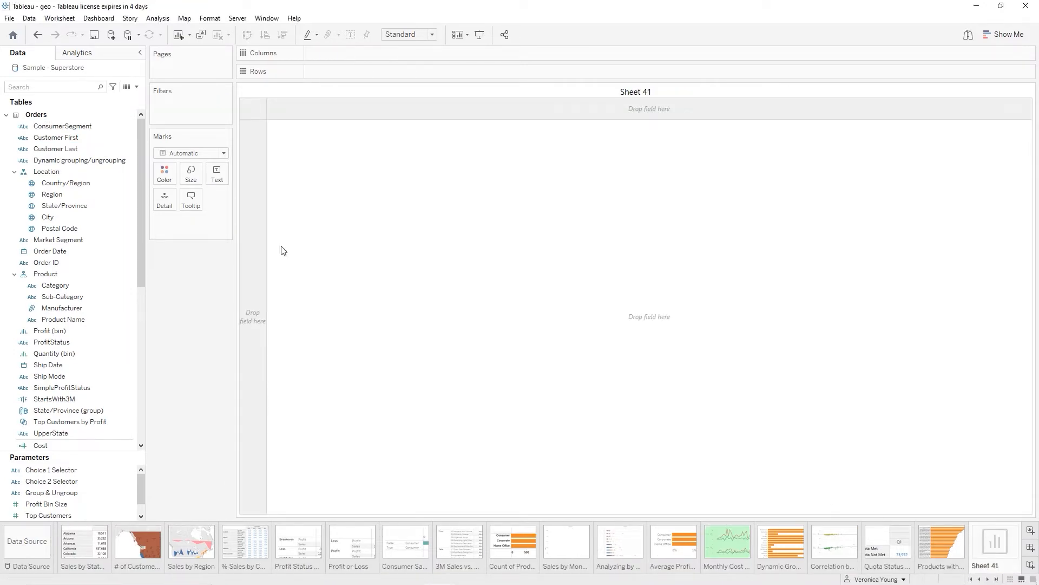
right_click(63, 149)
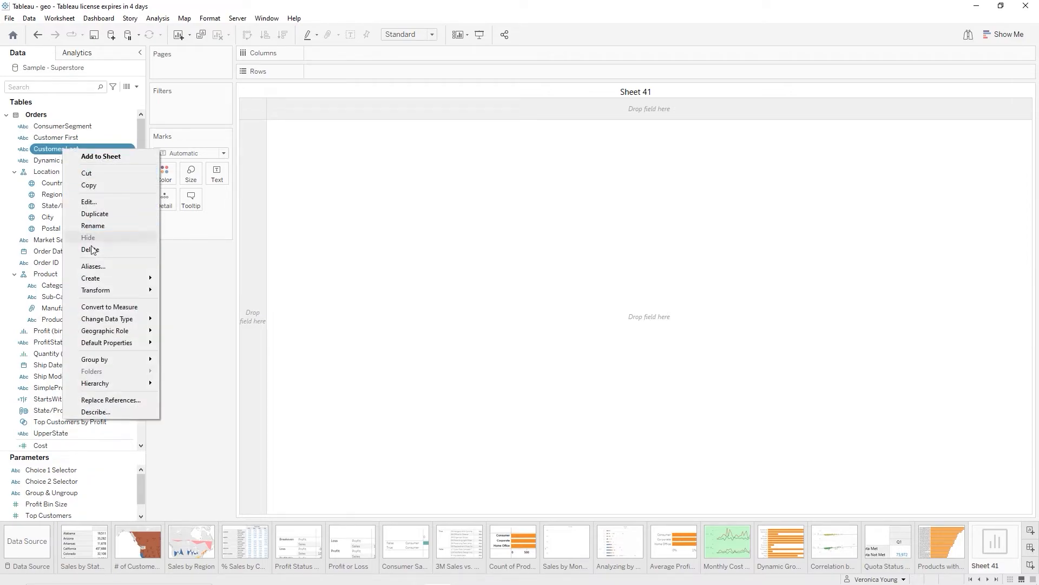
mouse_move(102, 279)
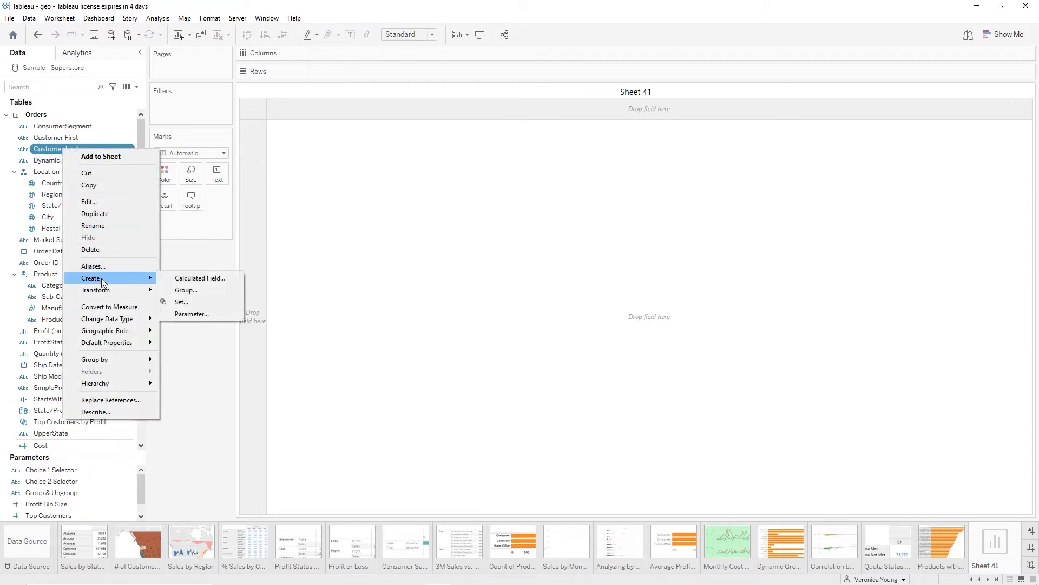
click(191, 304)
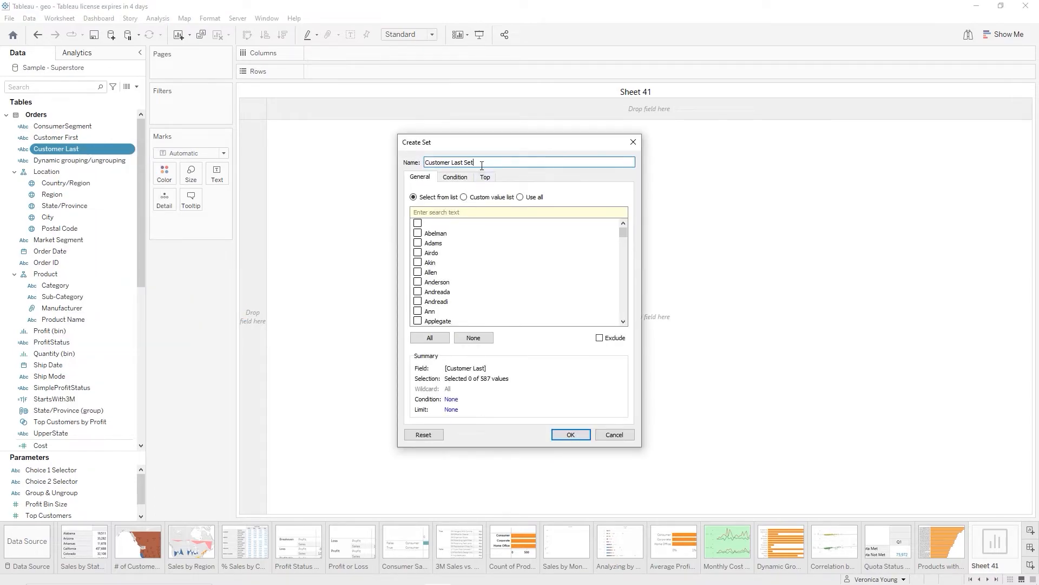
drag(482, 162, 424, 162)
text(Top 20 by Sales)
Limit the new set by field to the top 20 by the sum of Sales and create it
click(486, 178)
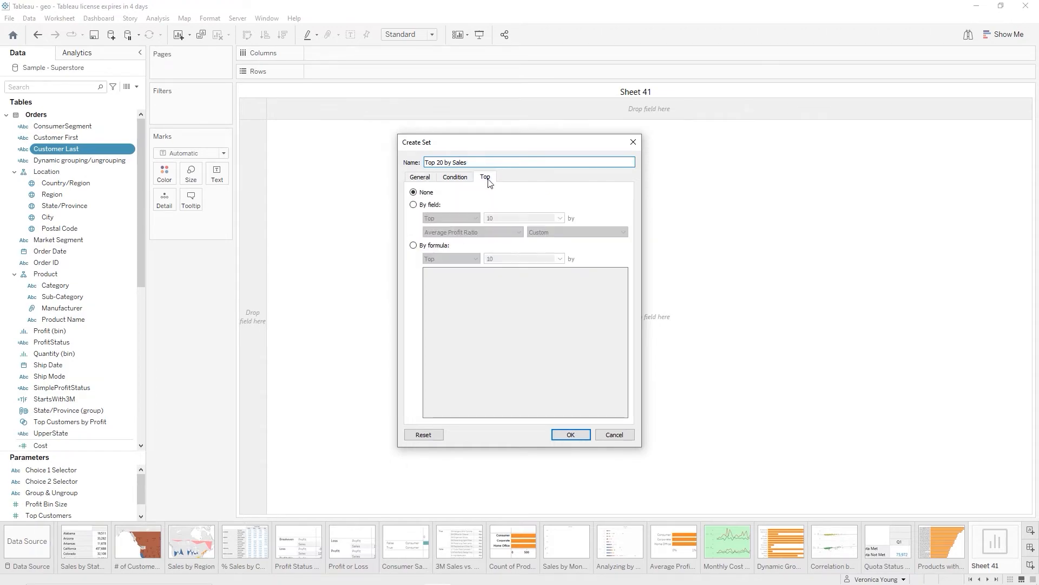
click(413, 205)
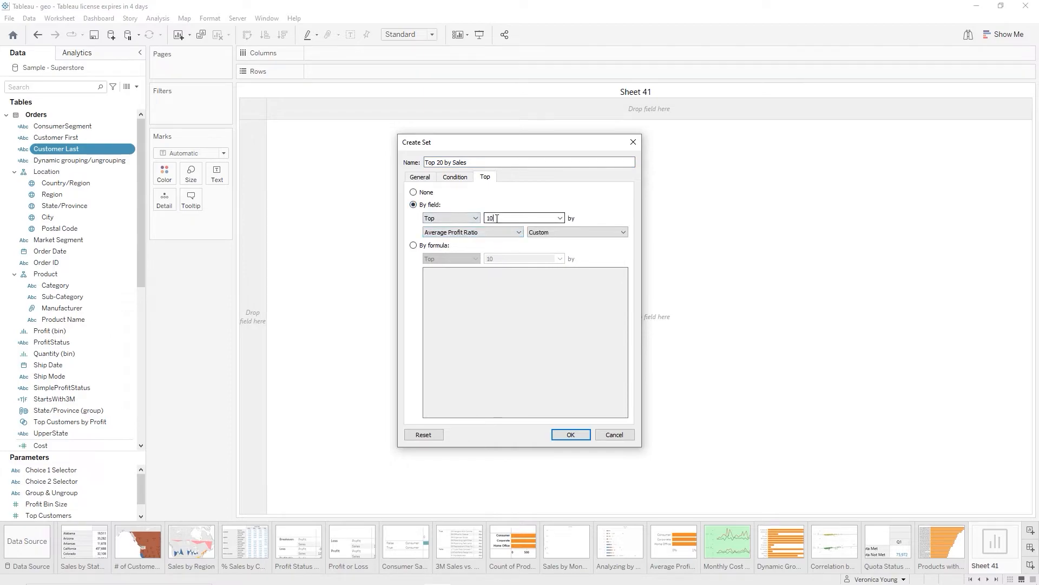
double_click(497, 219)
text(20)
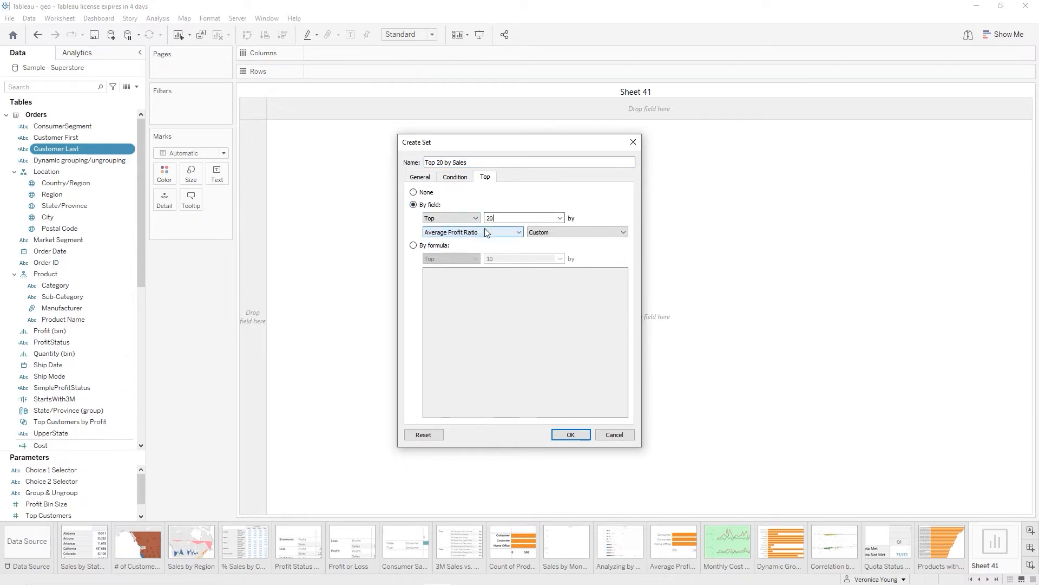
click(517, 233)
scroll(470, 406, down, 4)
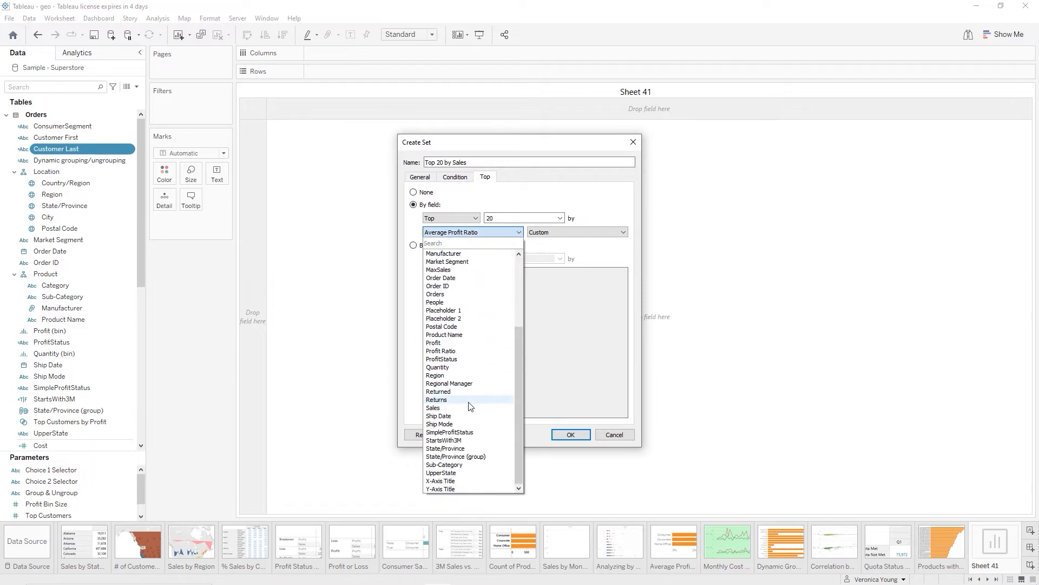
click(469, 407)
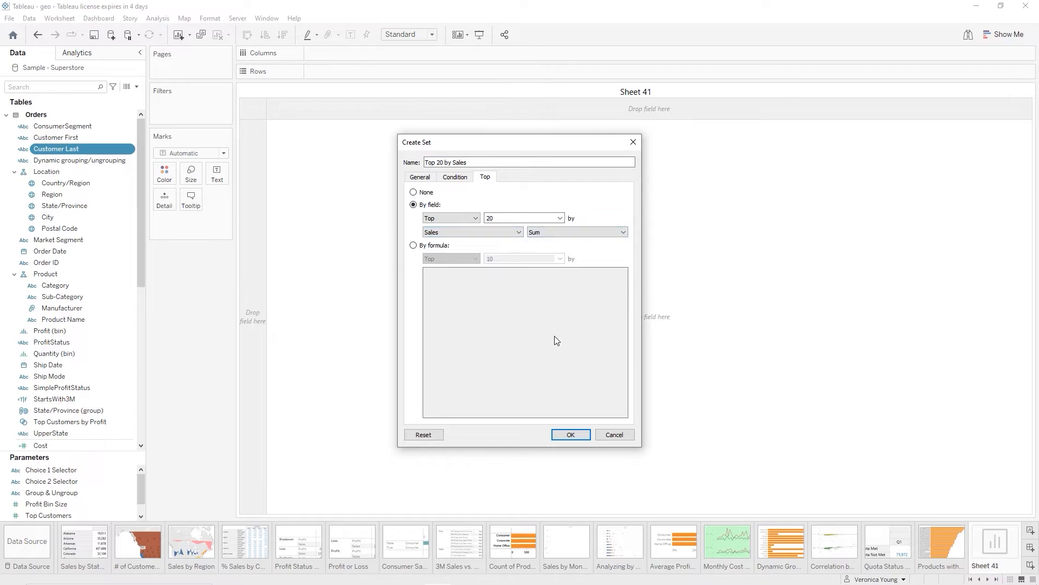
click(566, 436)
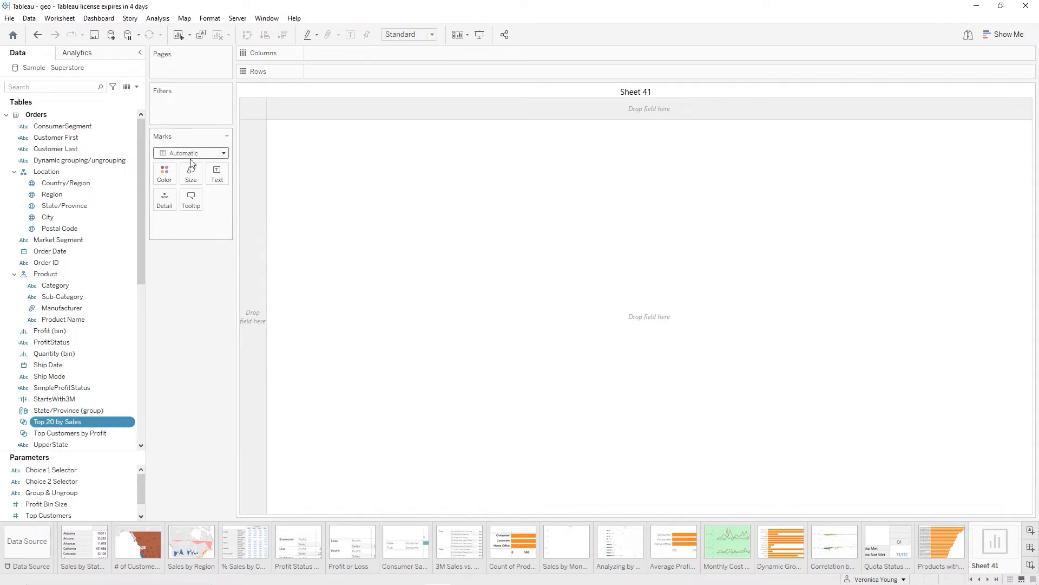
Create a hierarchy named "Customer and Market Segment" from Customer Last, Market Segment and the Top 20 by Sales set
click(75, 152)
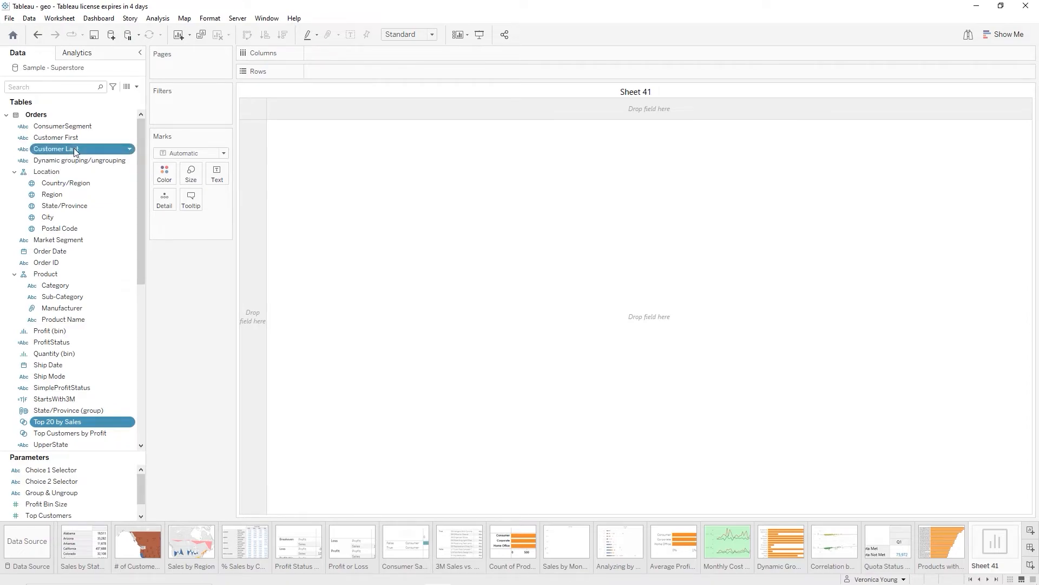
ctrl+click(80, 244)
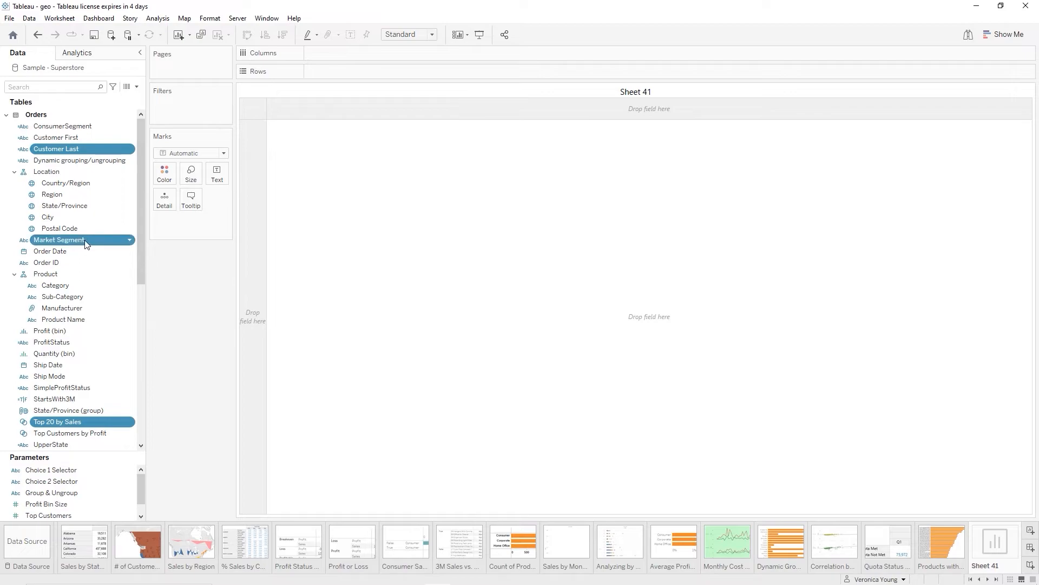
right_click(88, 244)
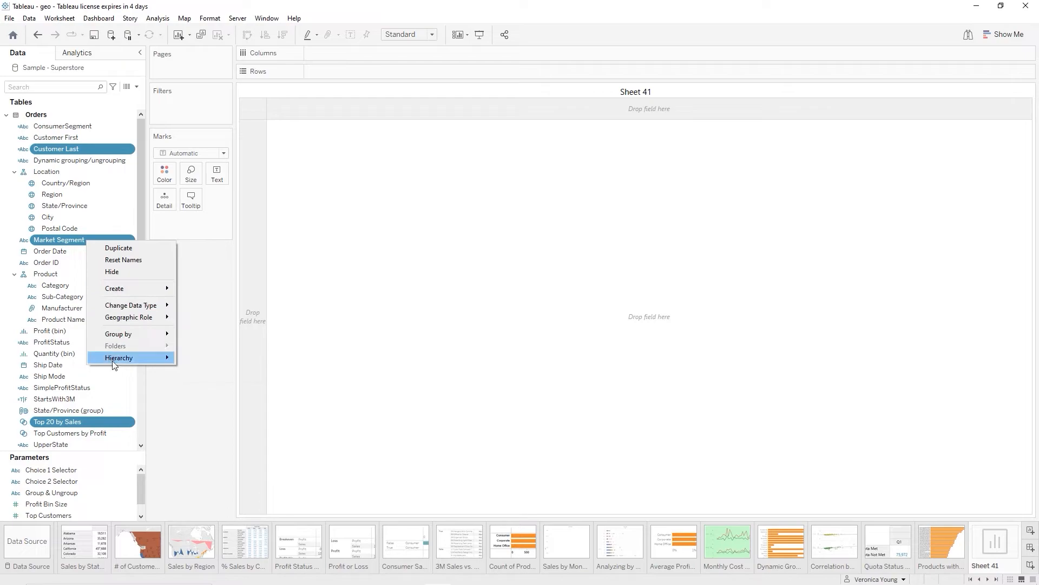
mouse_move(112, 359)
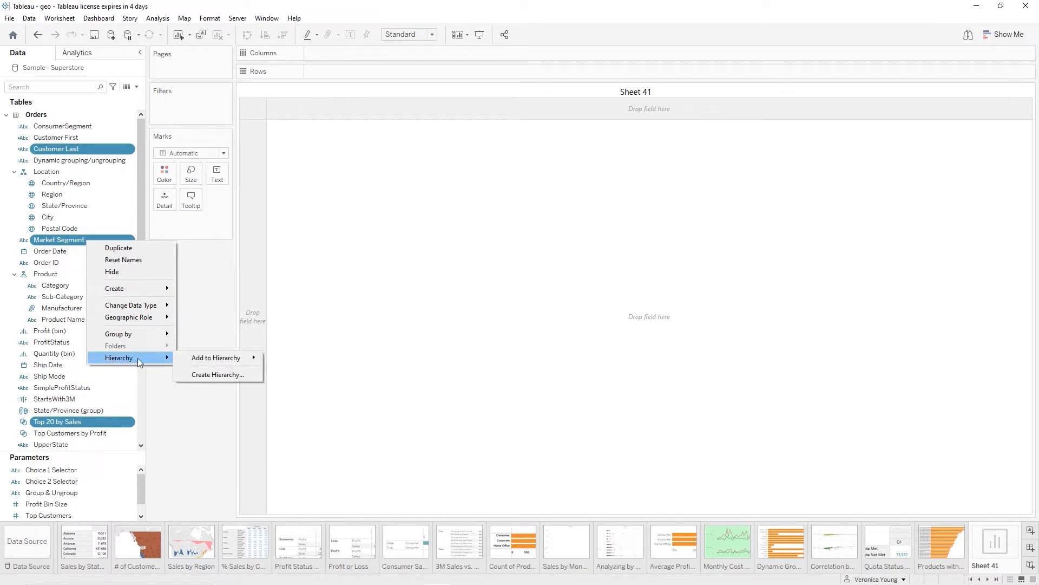
click(214, 376)
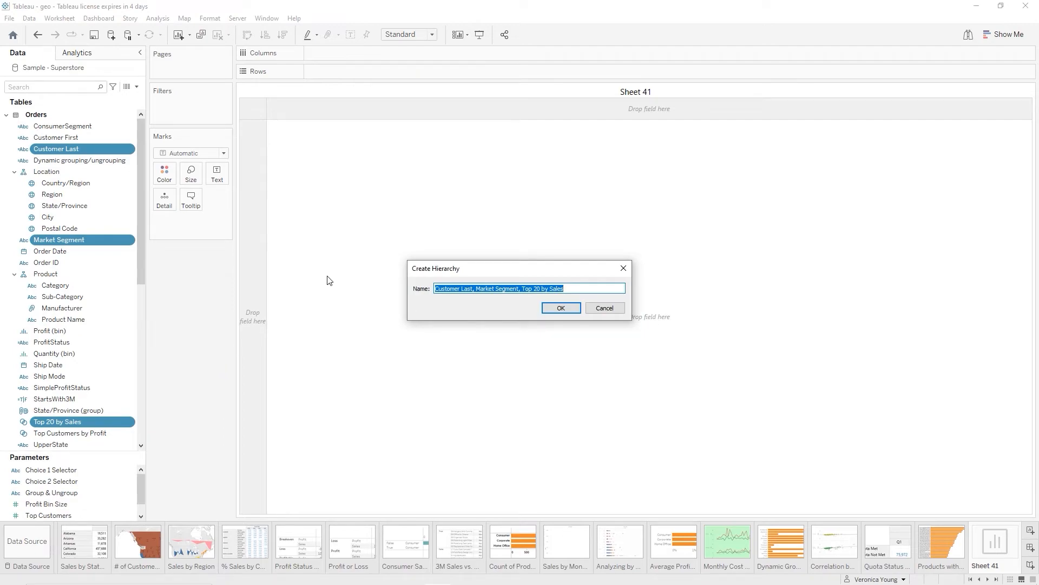
text(C)
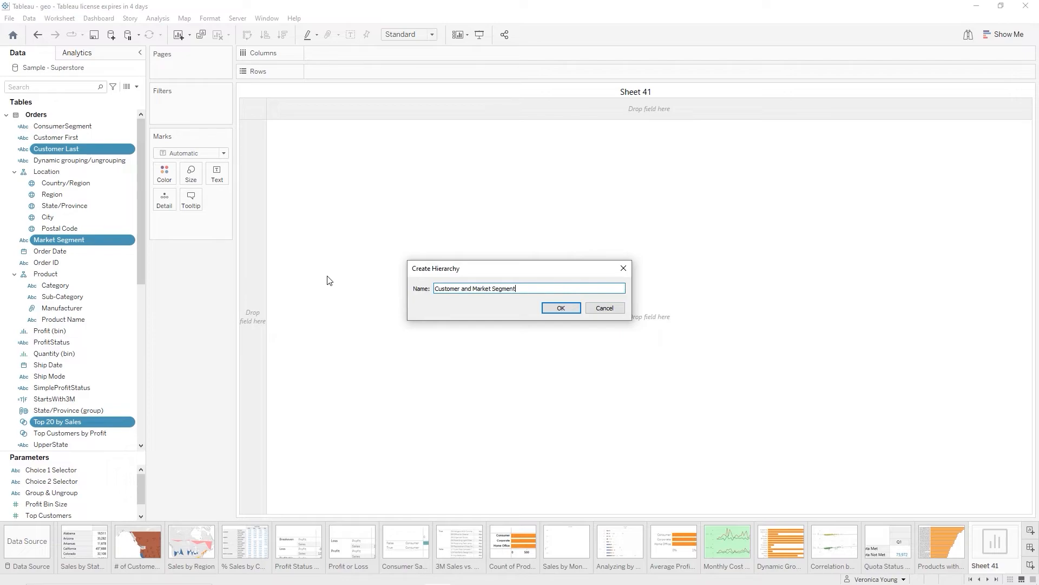
click(564, 303)
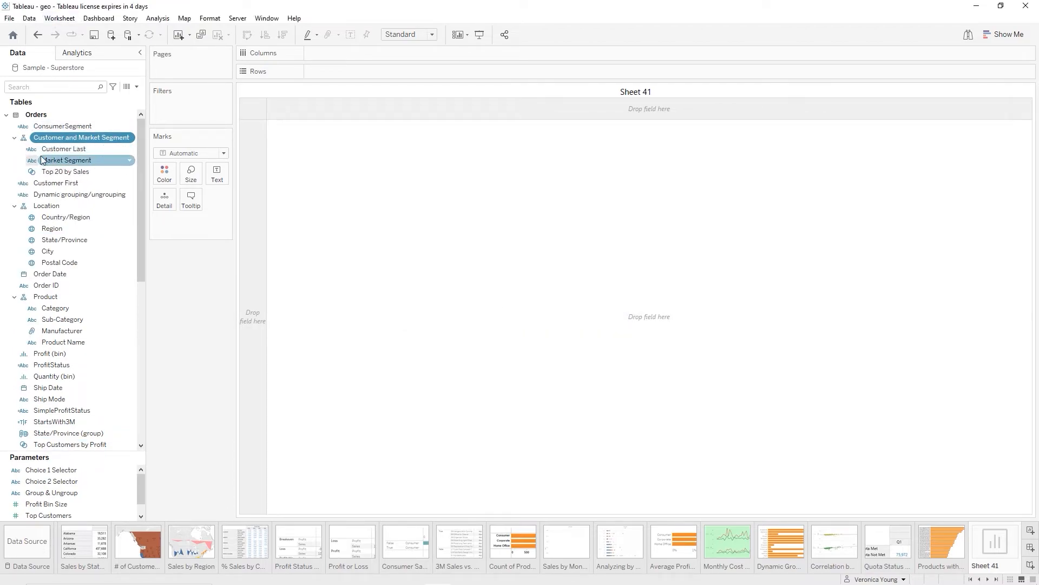
Move Top 20 by Sales to the first level of the Customer and Market Segment hierarchy, above Customer Last
click(83, 171)
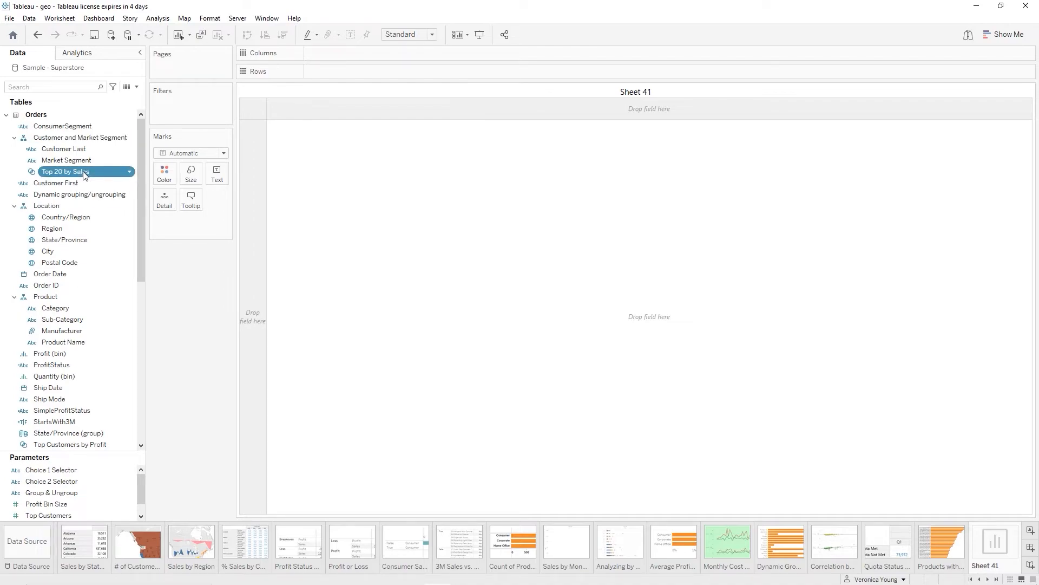
click(83, 171)
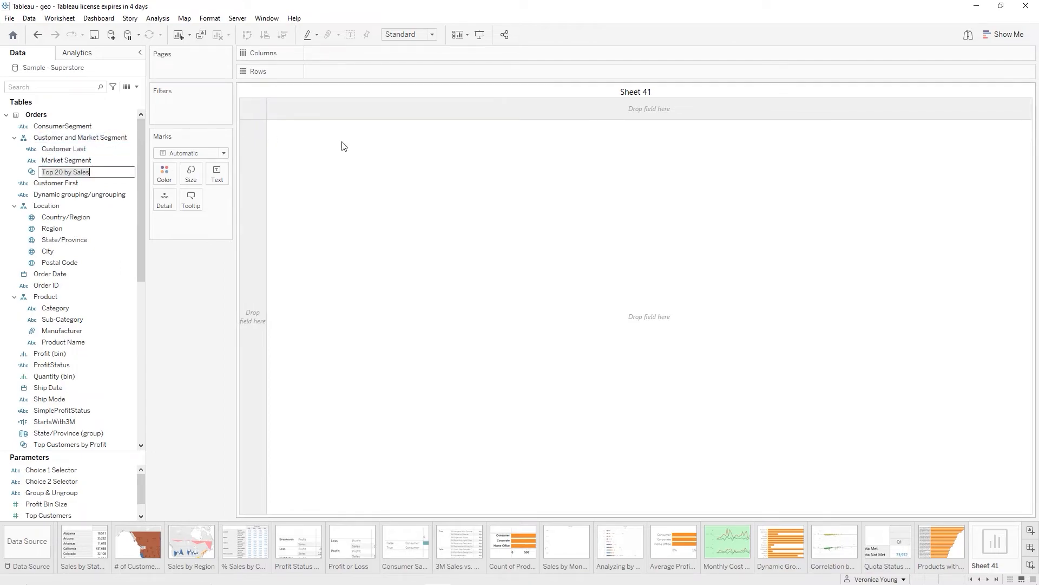
click(361, 166)
drag(64, 173, 73, 149)
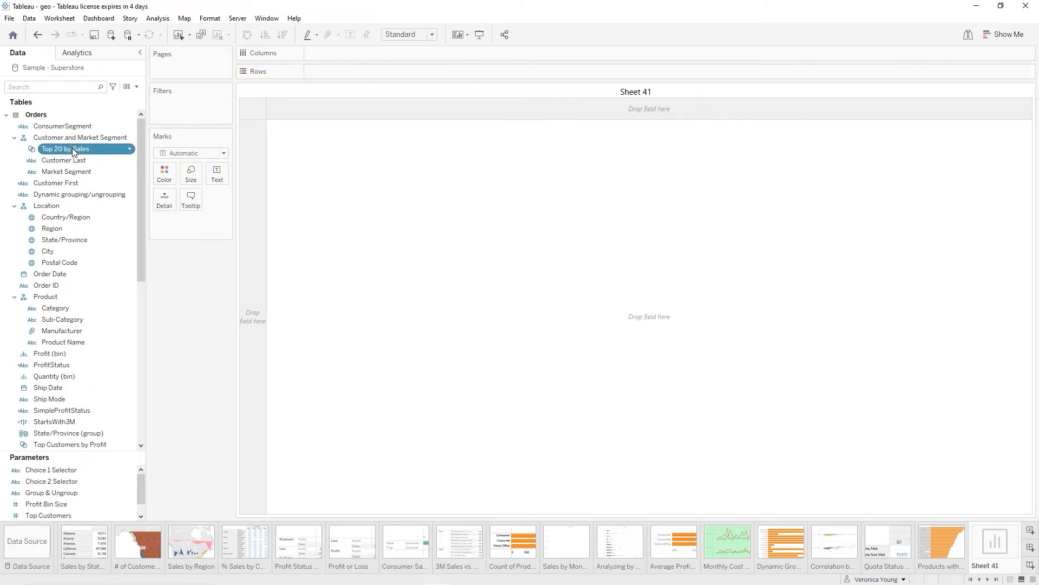
click(16, 139)
click(15, 139)
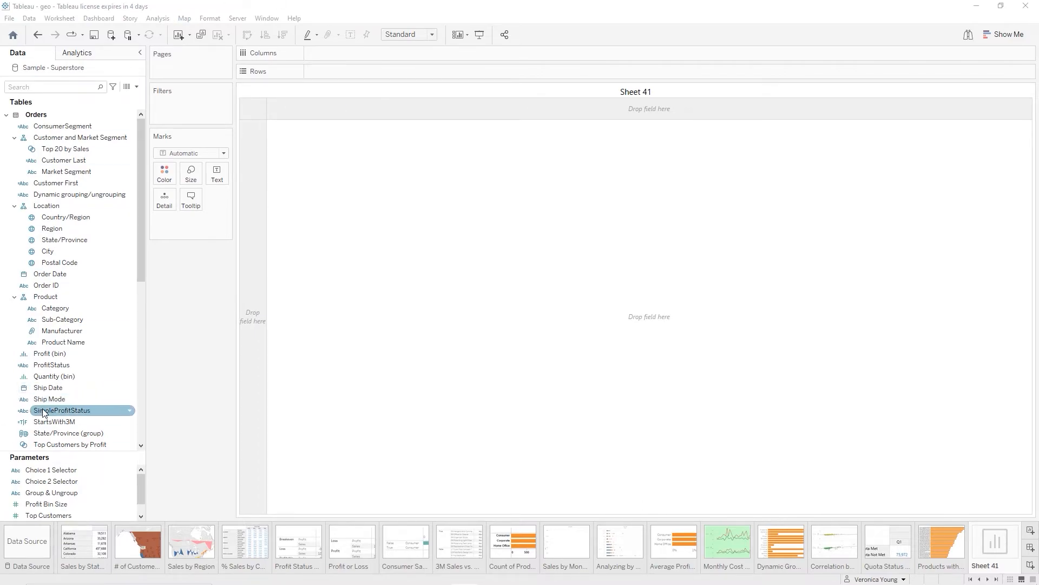
Place the Sales measure on Columns in the new worksheet
scroll(38, 409, down, 2)
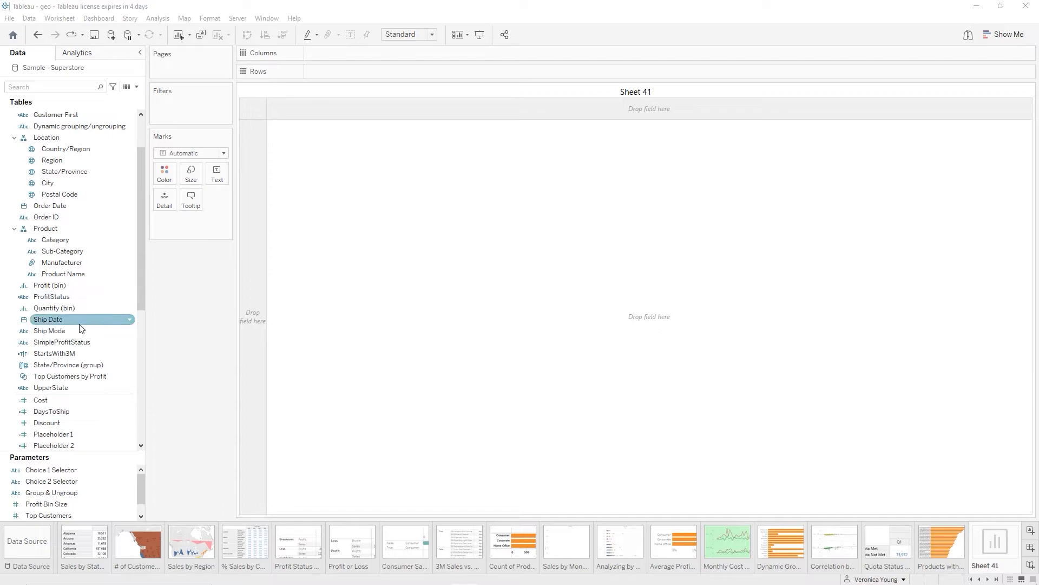
scroll(81, 339, down, 2)
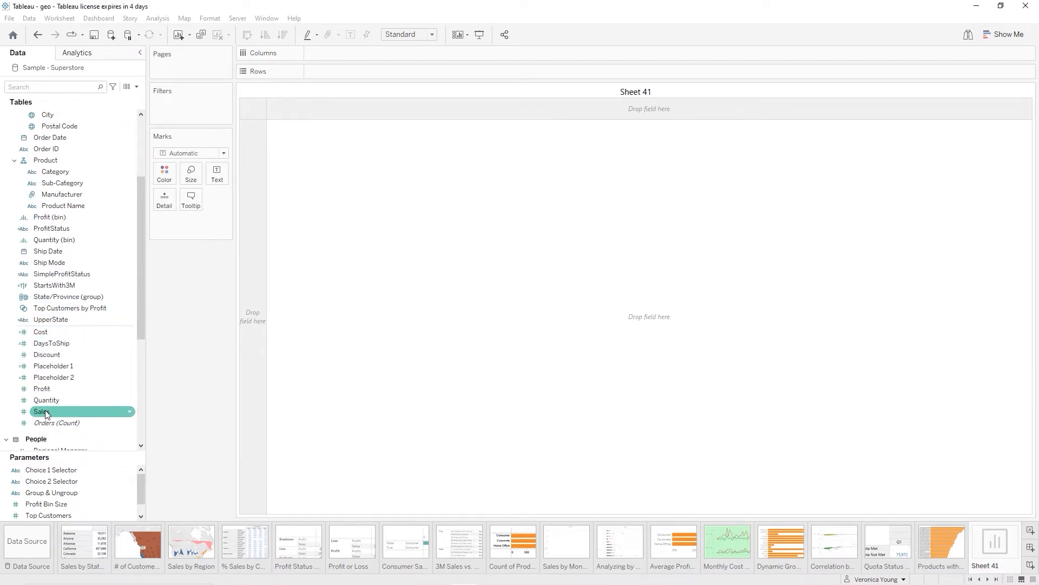
mouse_move(54, 413)
mouse_down()
mouse_move(307, 261)
mouse_move(358, 64)
mouse_move(331, 55)
mouse_up()
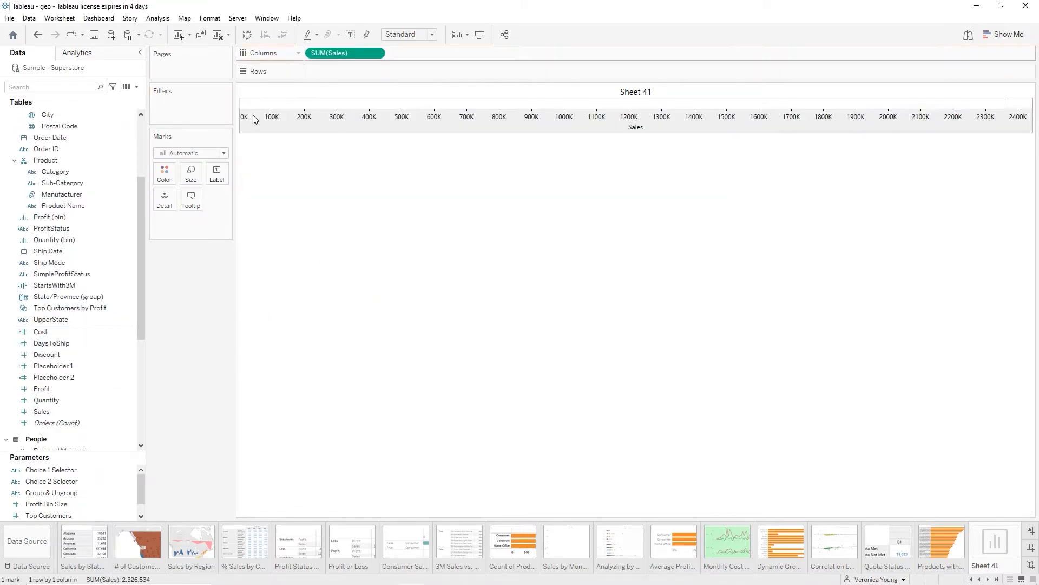
Place the Top 20 by Sales set on Rows and also use it as a filter on the worksheet
drag(141, 219, 137, 135)
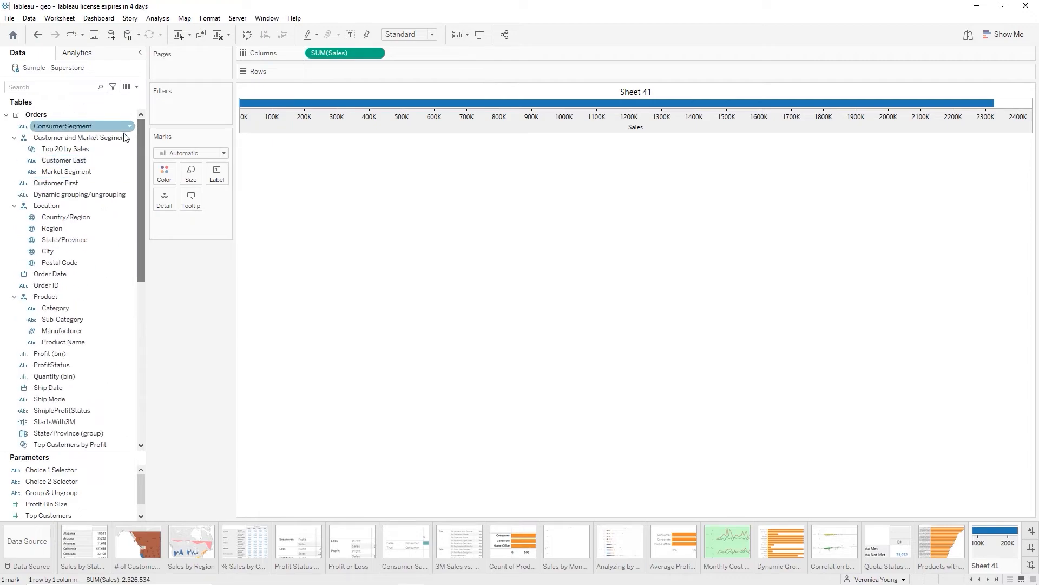
drag(68, 153, 336, 74)
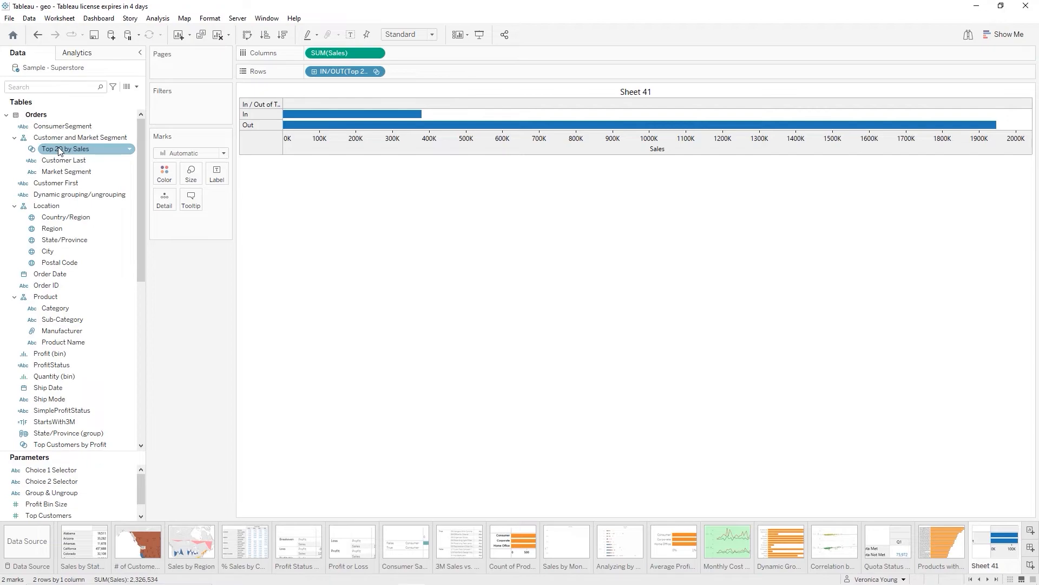
drag(60, 151, 171, 98)
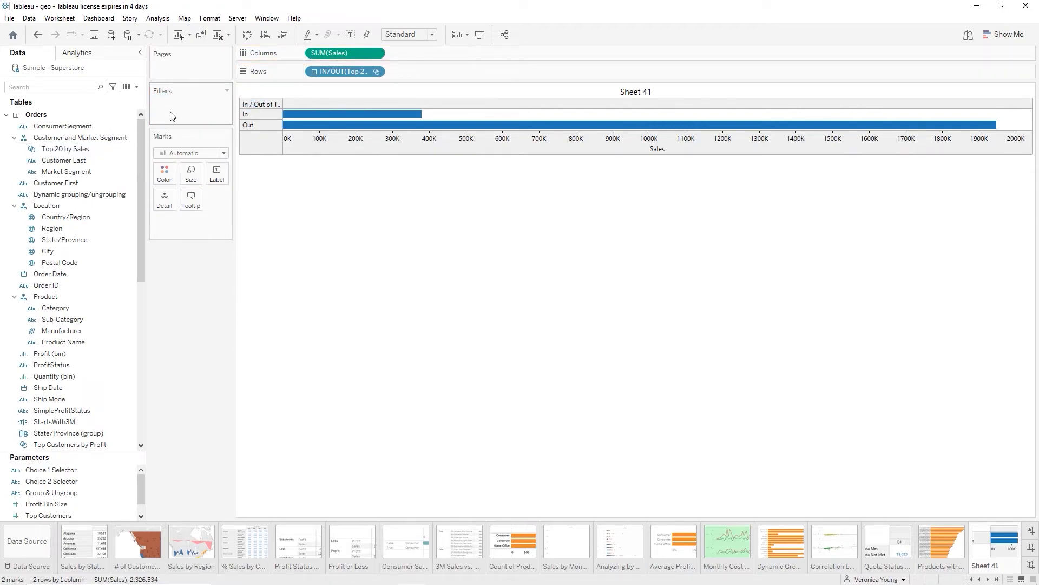
drag(70, 155, 180, 113)
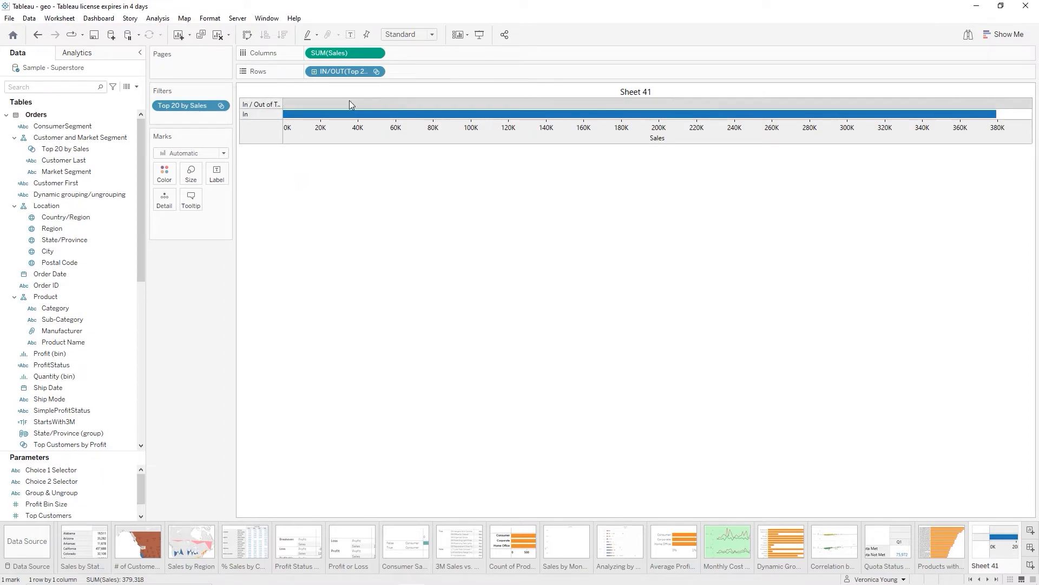
Switch the Top 20 by Sales filter to In/Out of Set with both In and Out included
right_click(200, 110)
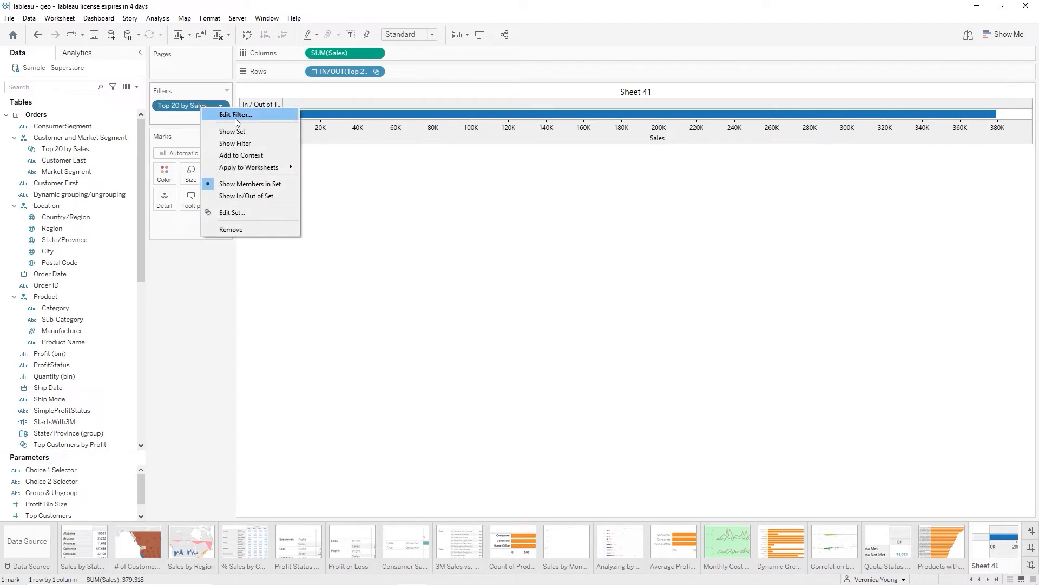
click(234, 200)
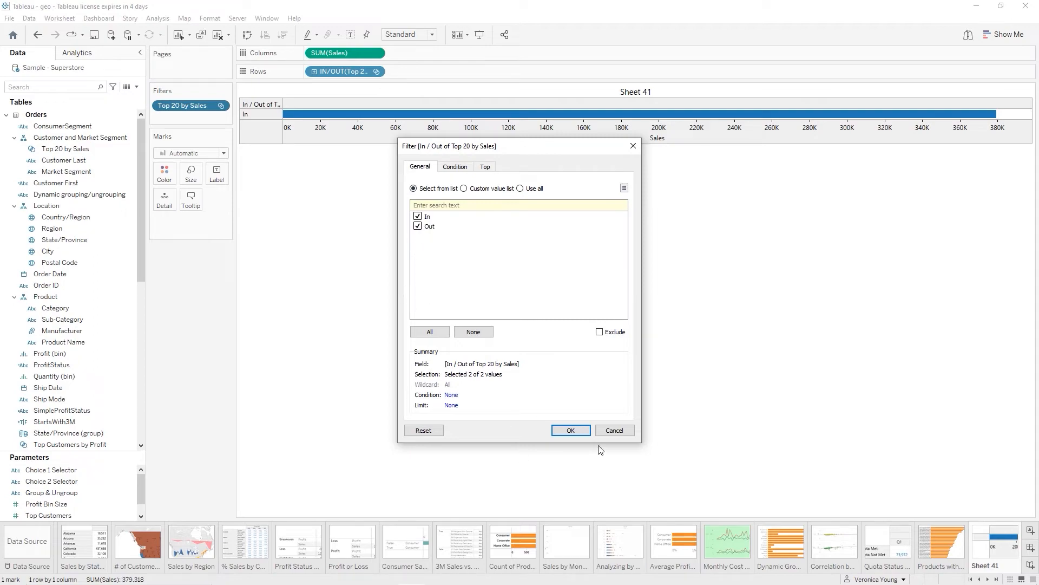
click(572, 430)
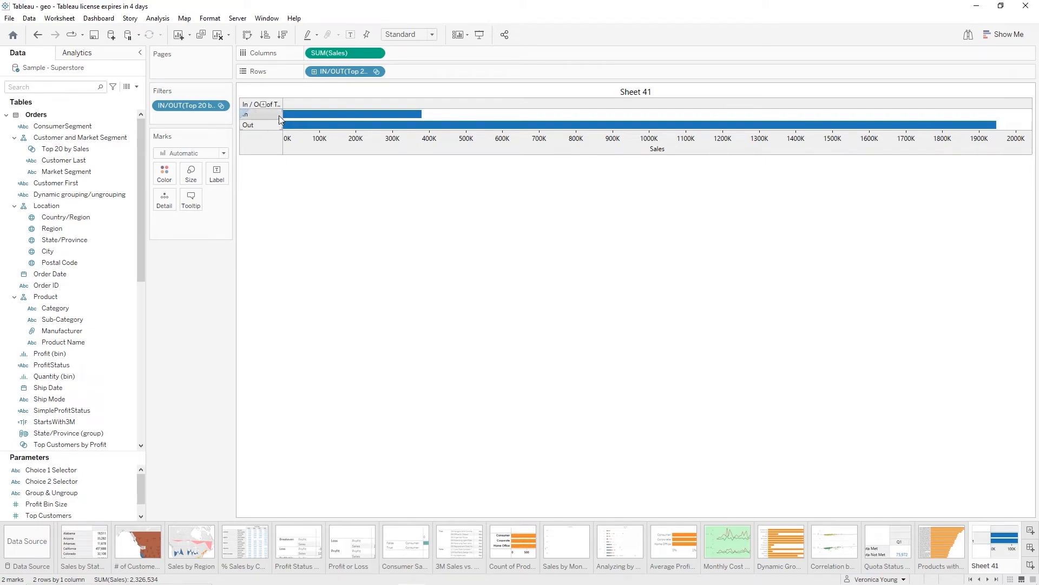
Hide the field labels for rows in the sales chart
mouse_move(320, 119)
mouse_move(269, 122)
right_click(253, 106)
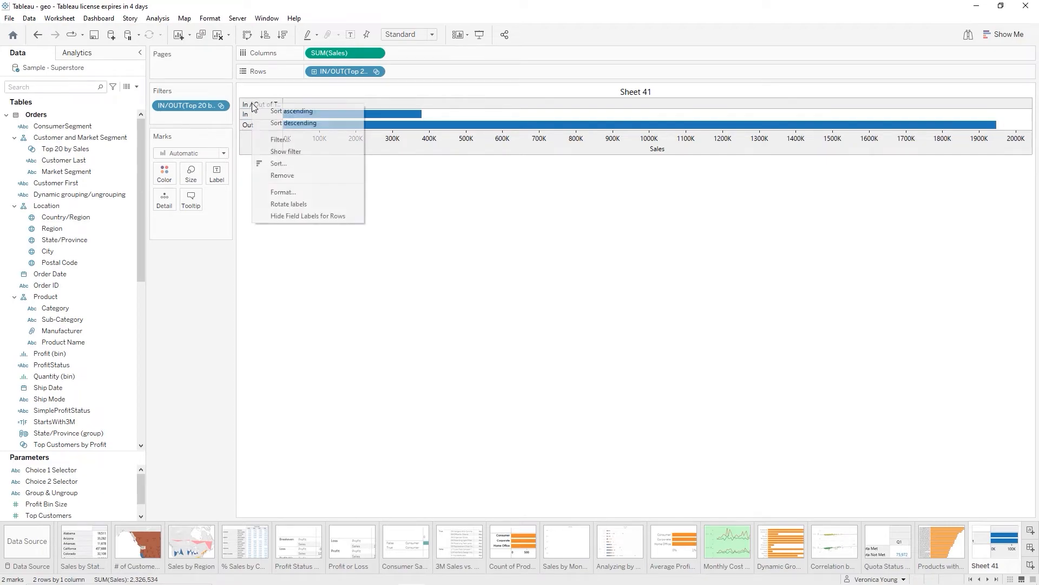
click(289, 215)
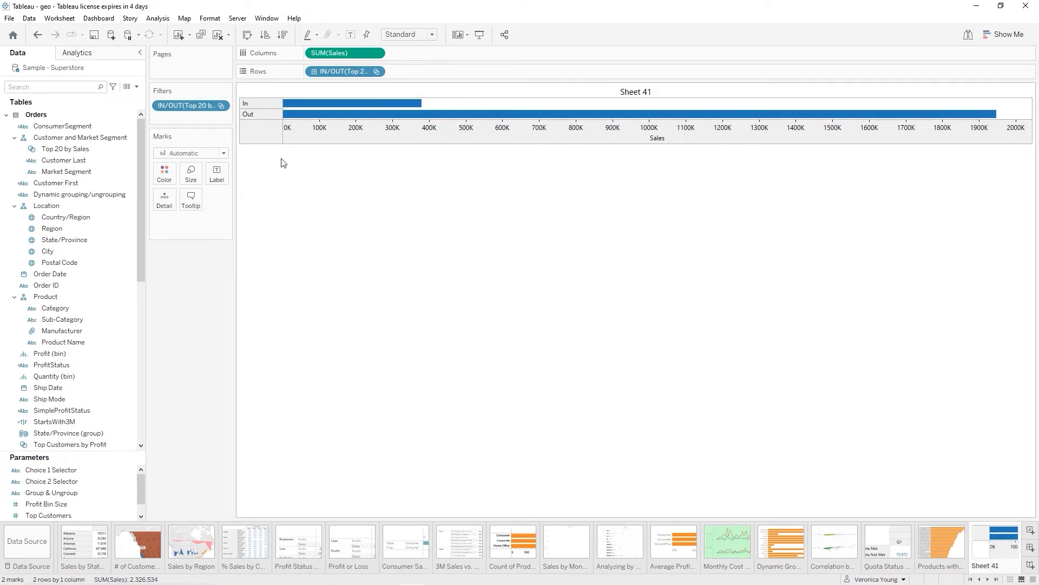
Drill the set on Rows down to Customer Last, then expand and collapse its Market Segment level
click(314, 73)
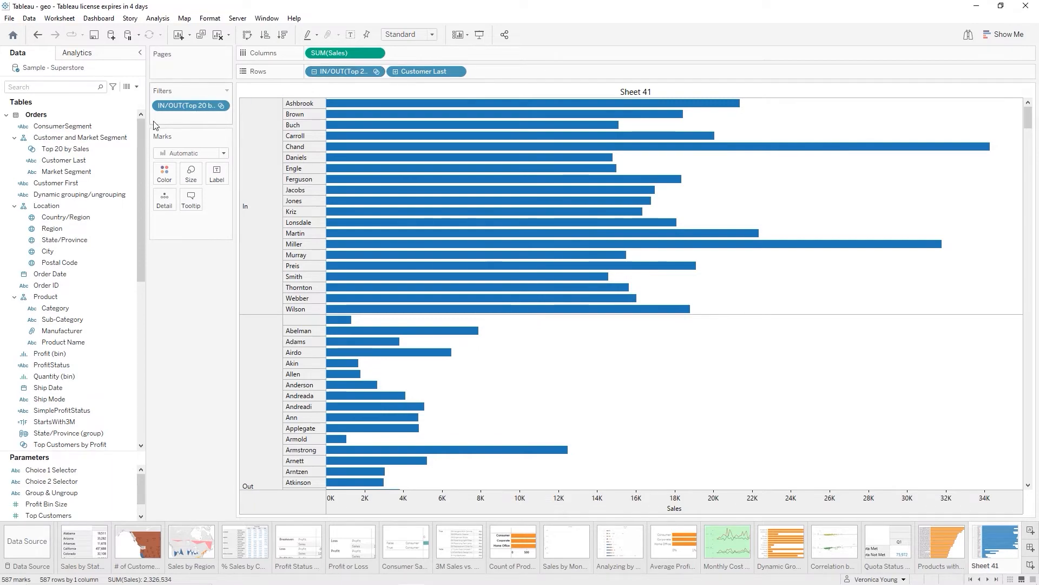
click(79, 171)
click(78, 161)
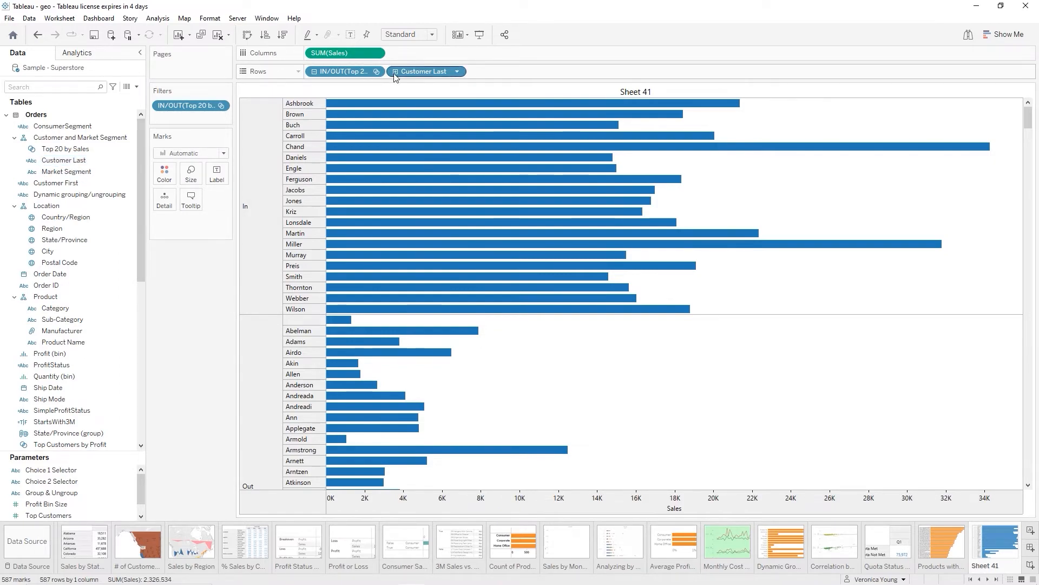
click(395, 74)
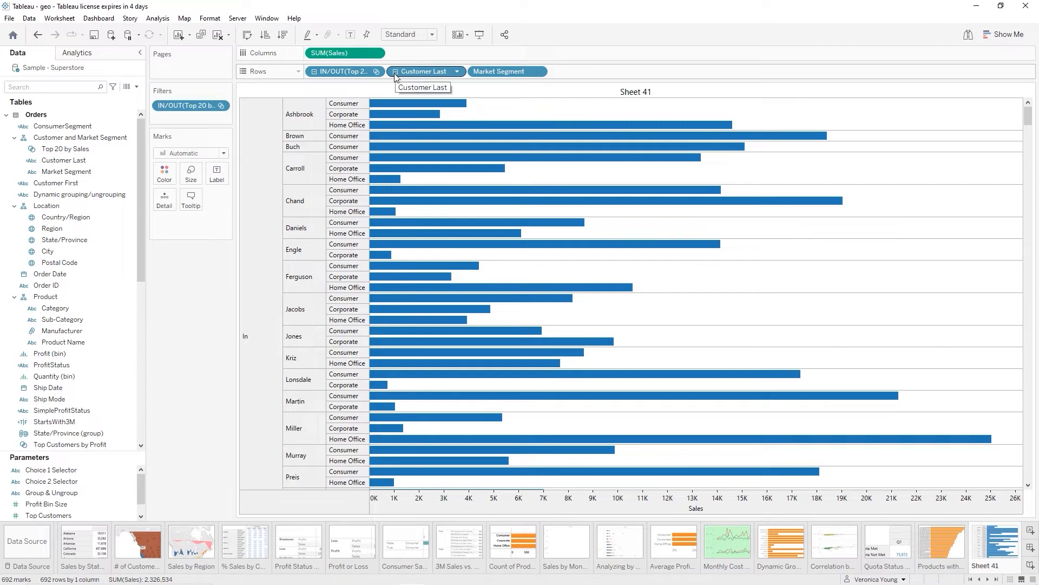
click(395, 72)
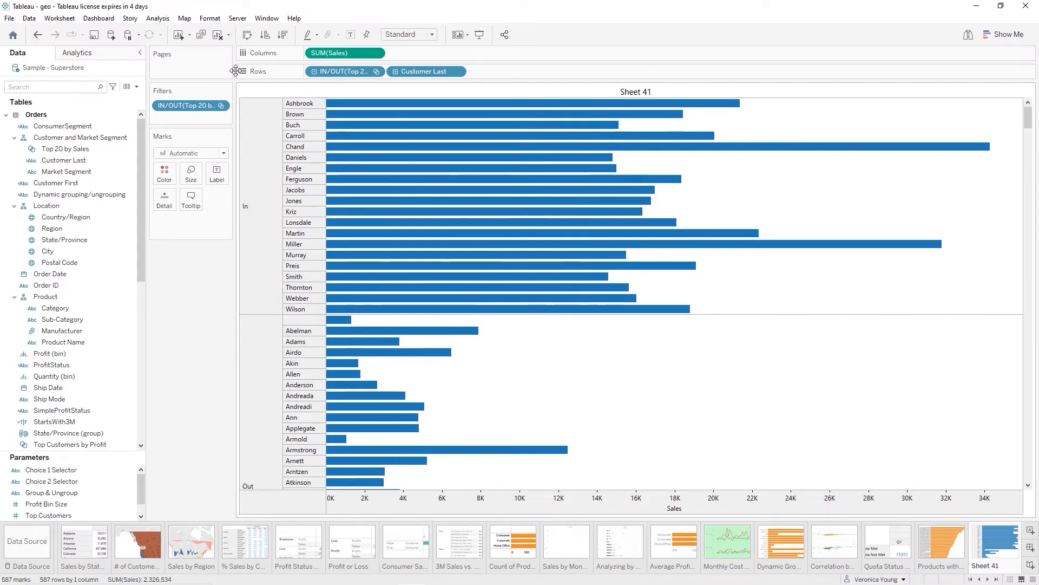
Show the field labels for rows again and hide them once more
click(159, 18)
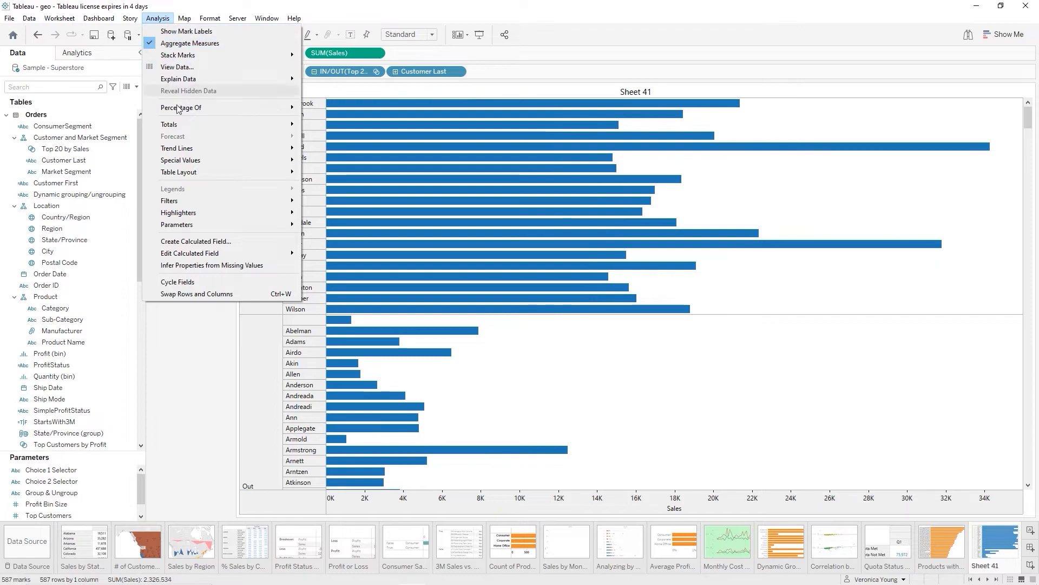
mouse_move(200, 172)
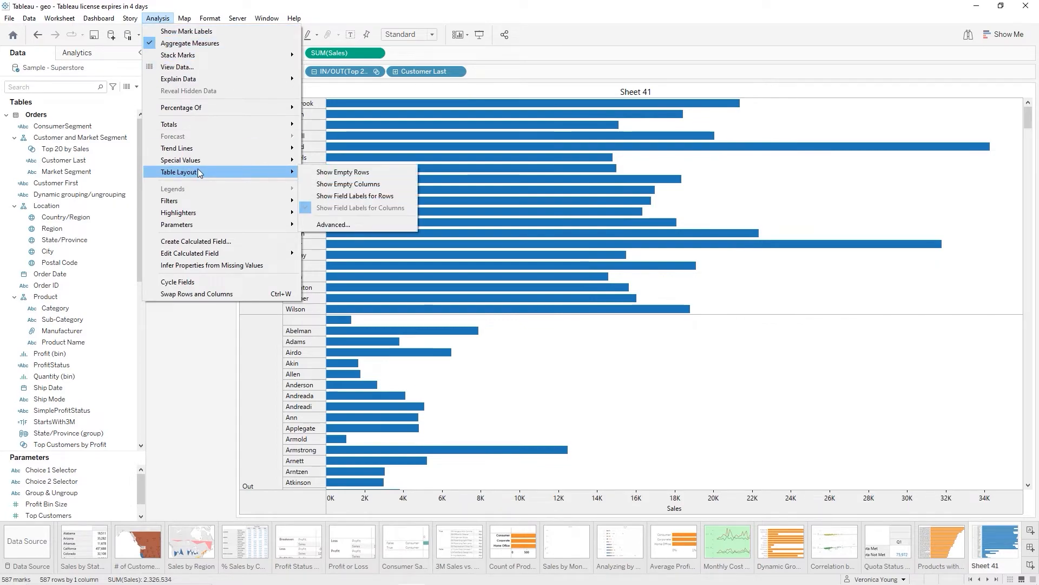
click(343, 196)
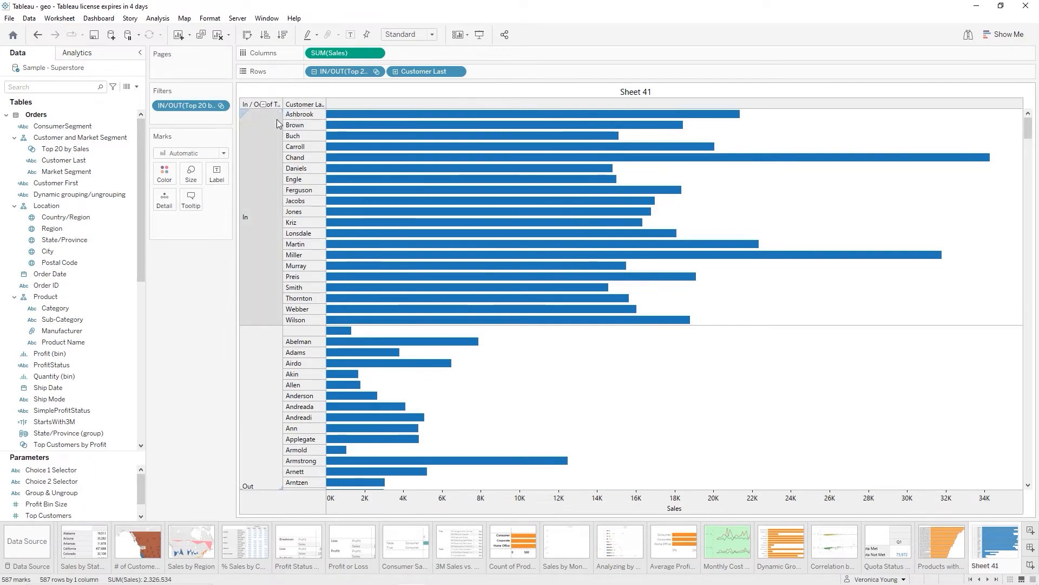
right_click(263, 105)
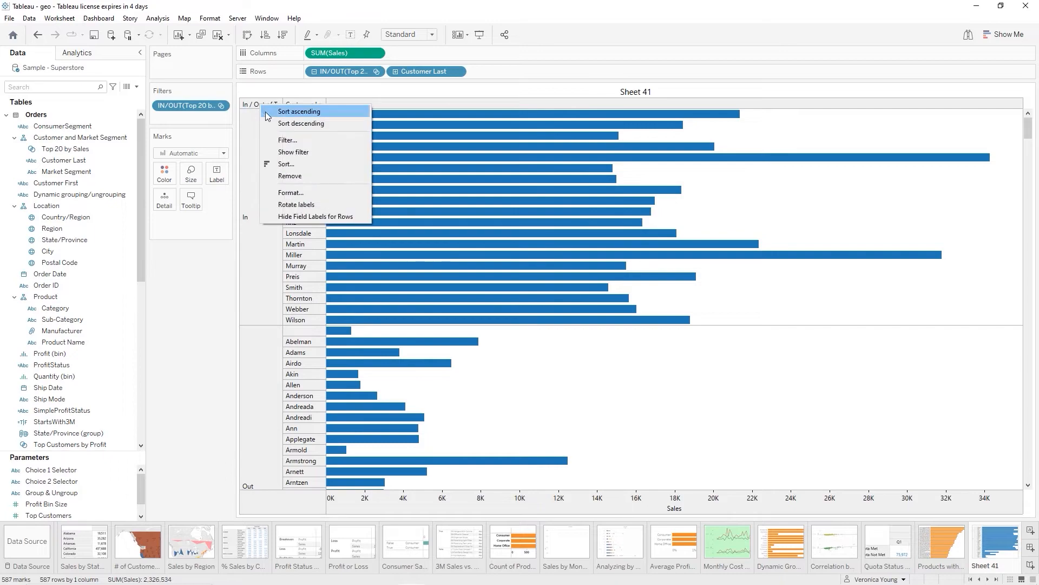
click(306, 215)
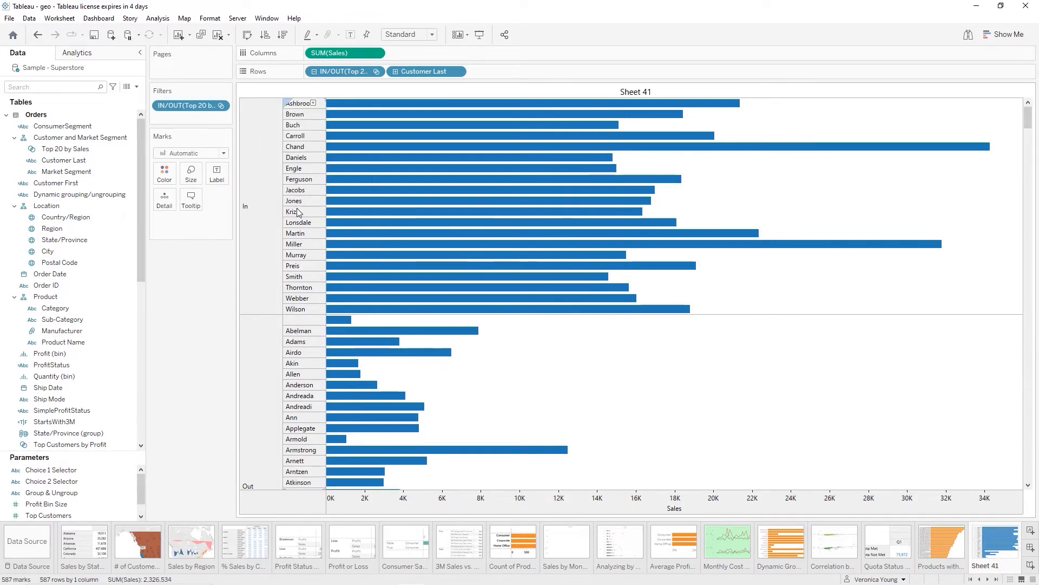
Show the In/Out filter control and try it with only In, only Out, and both values selected
right_click(183, 104)
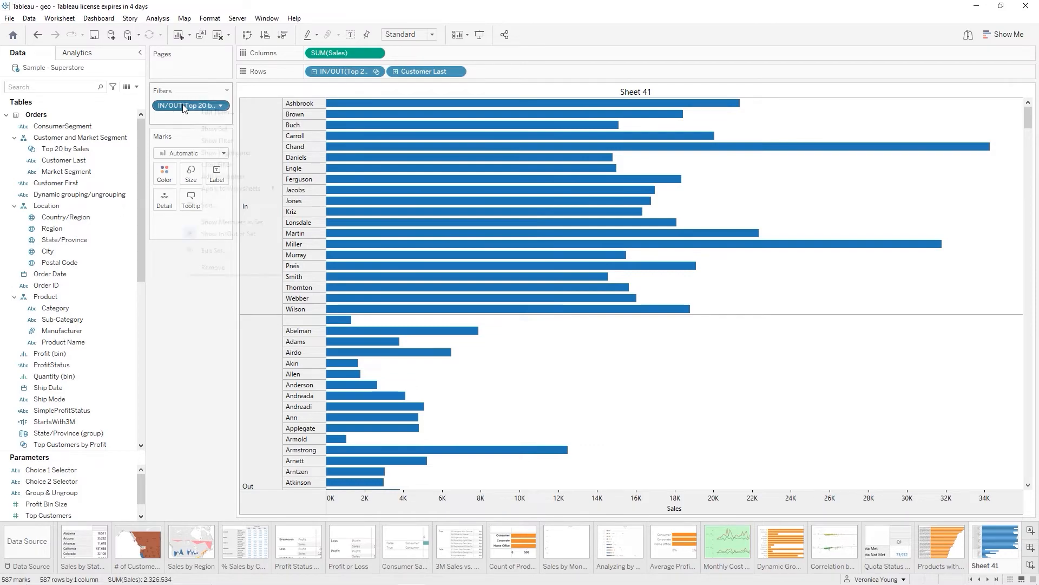
click(214, 141)
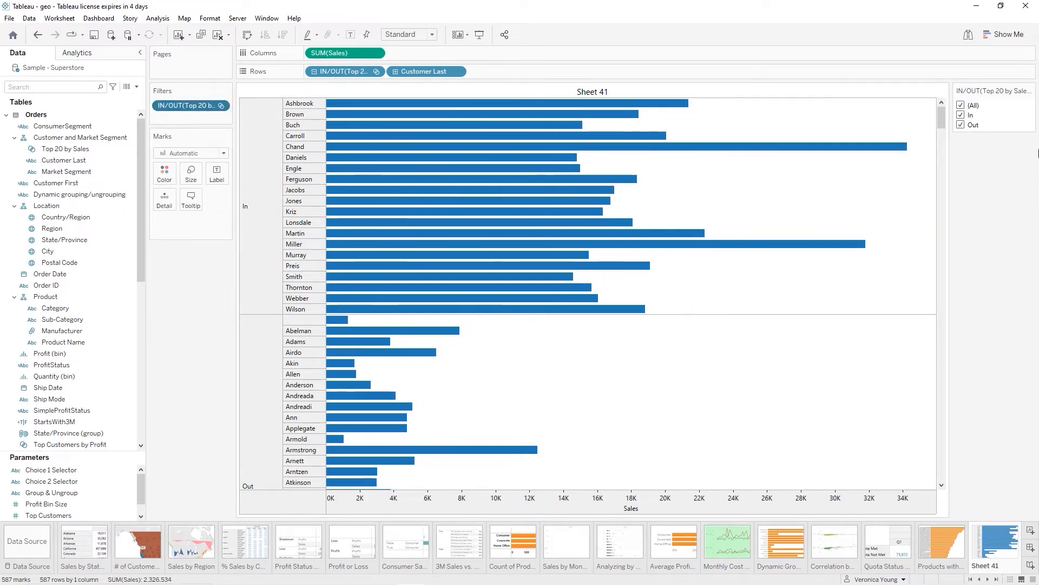
click(961, 106)
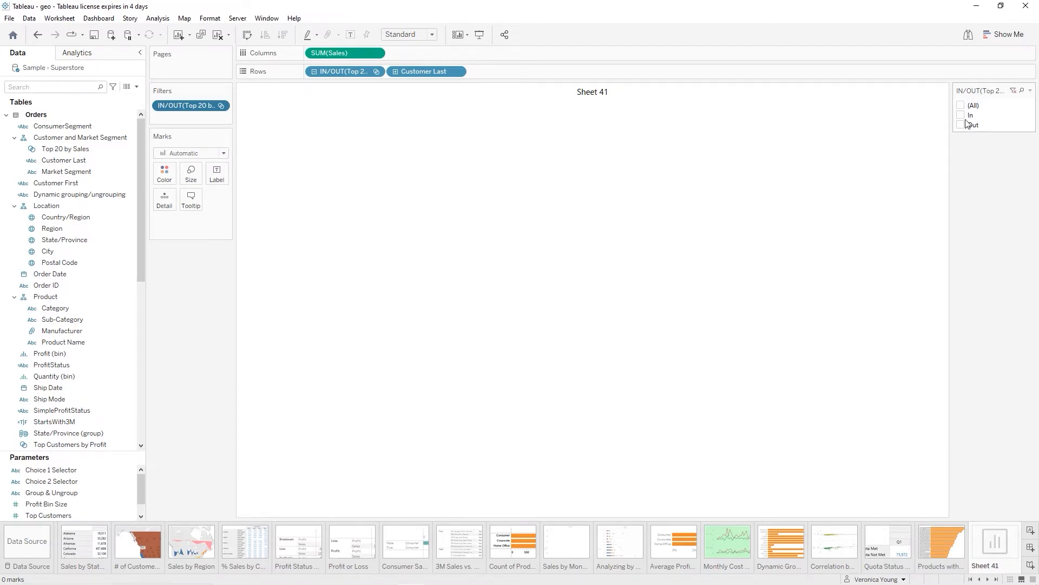
click(964, 116)
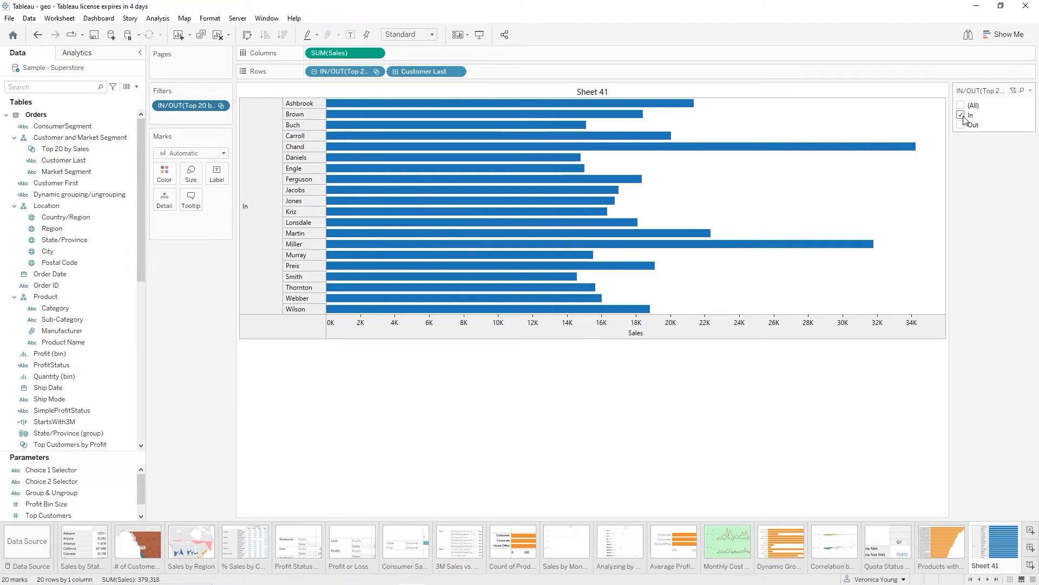
click(962, 116)
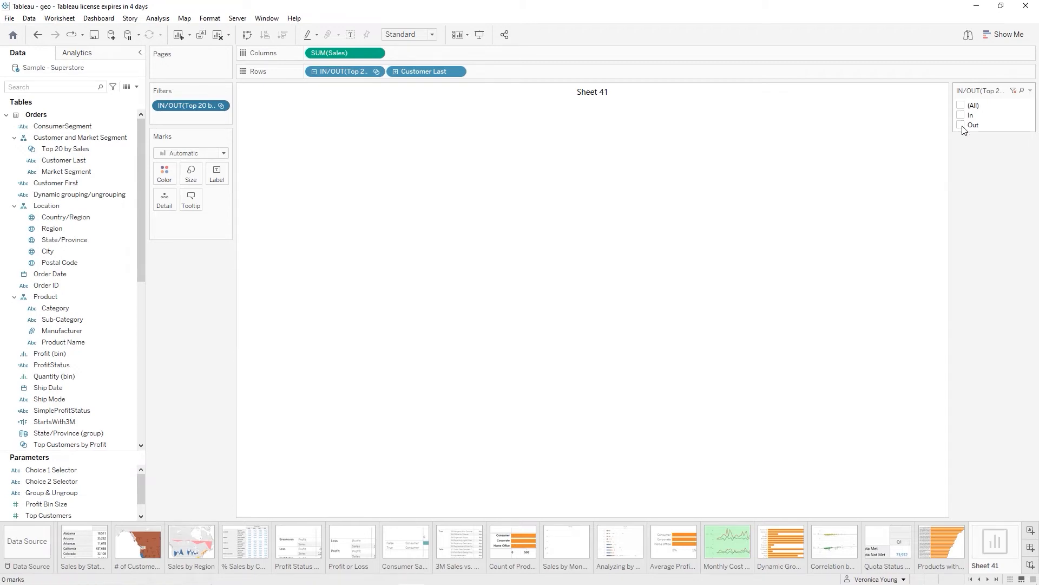
click(962, 127)
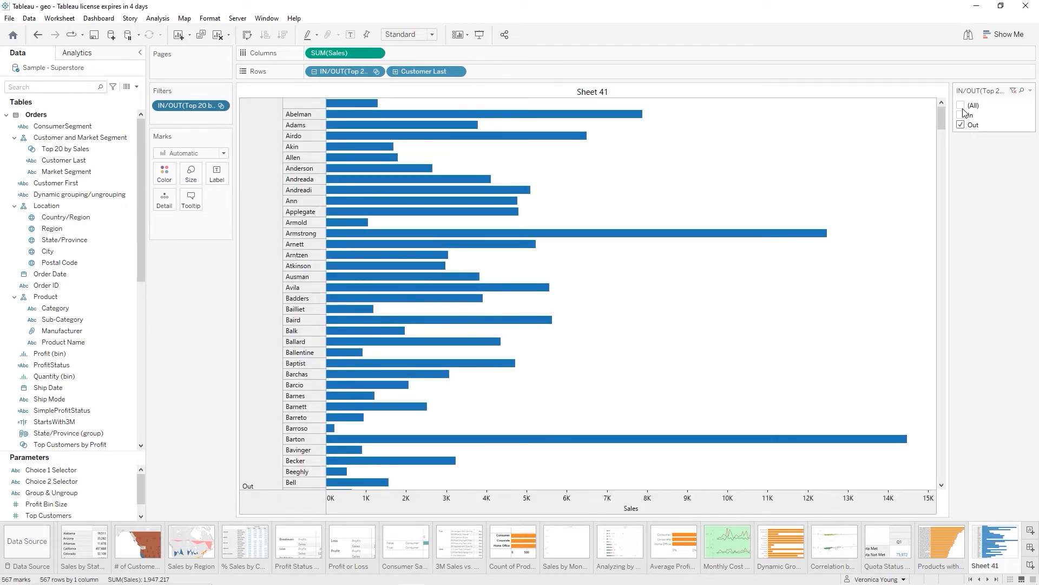
click(963, 115)
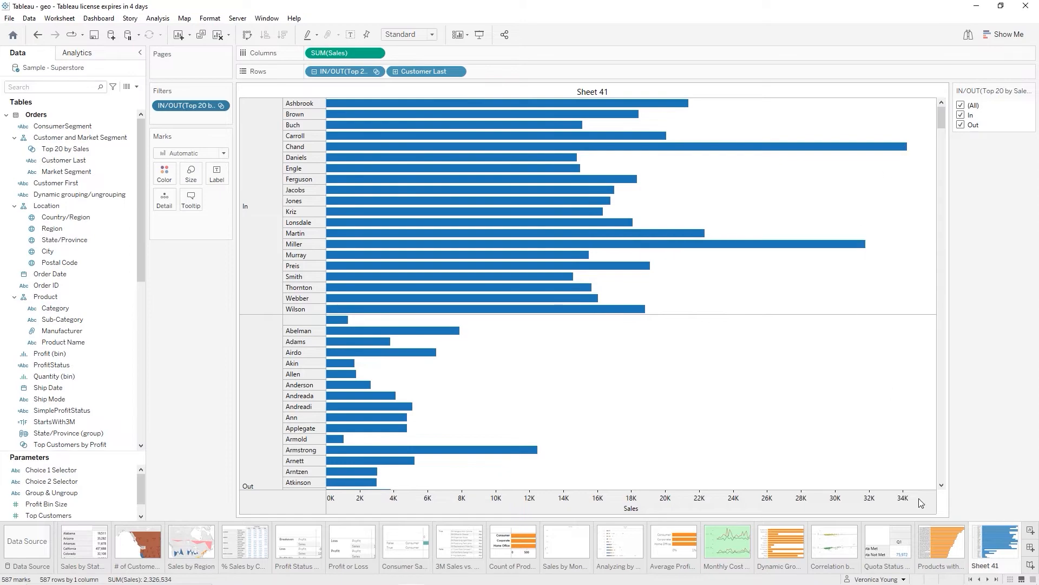
Rename the worksheet as "Top 20 Customers by Sales - In/Out"
double_click(984, 565)
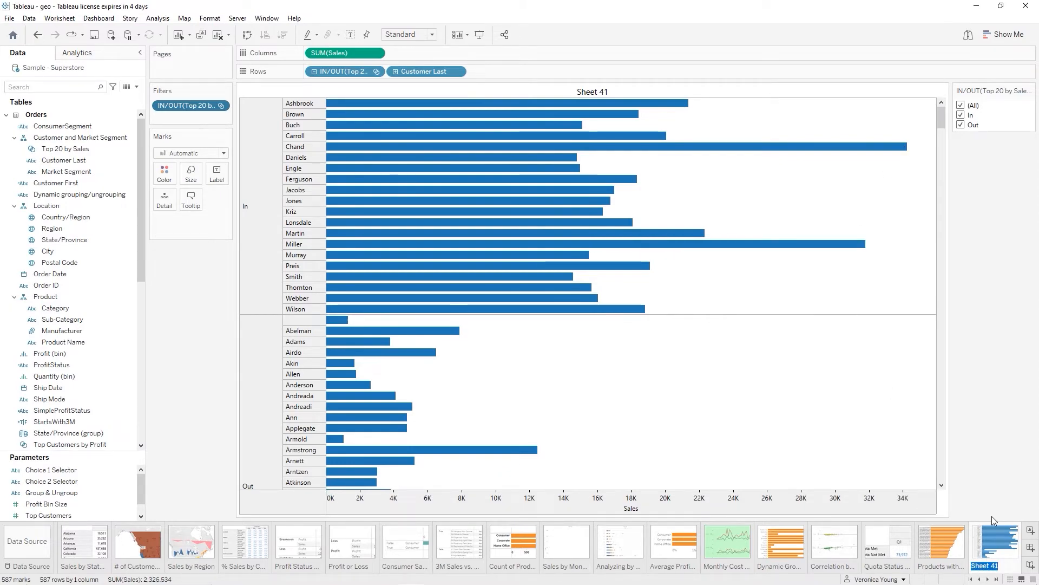
text(Top 2)
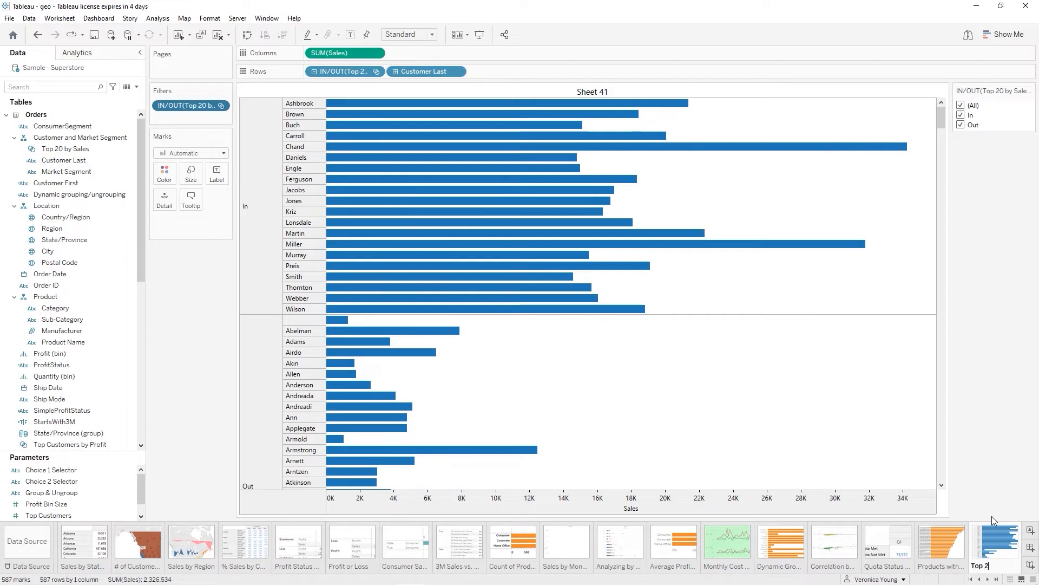
text(0 Customers by Sales )
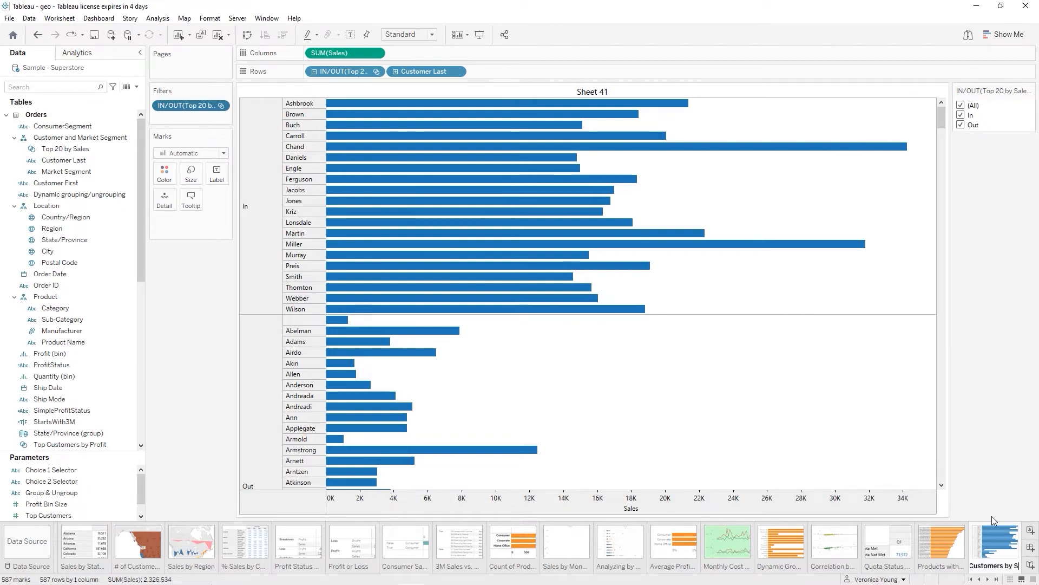
text(- )
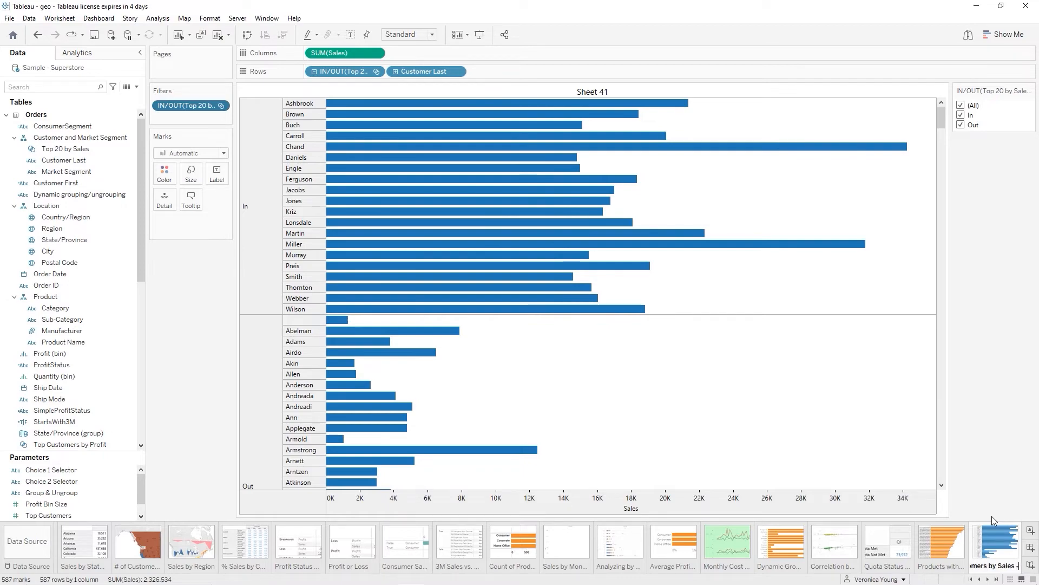
text(In/Out)
key(Return)
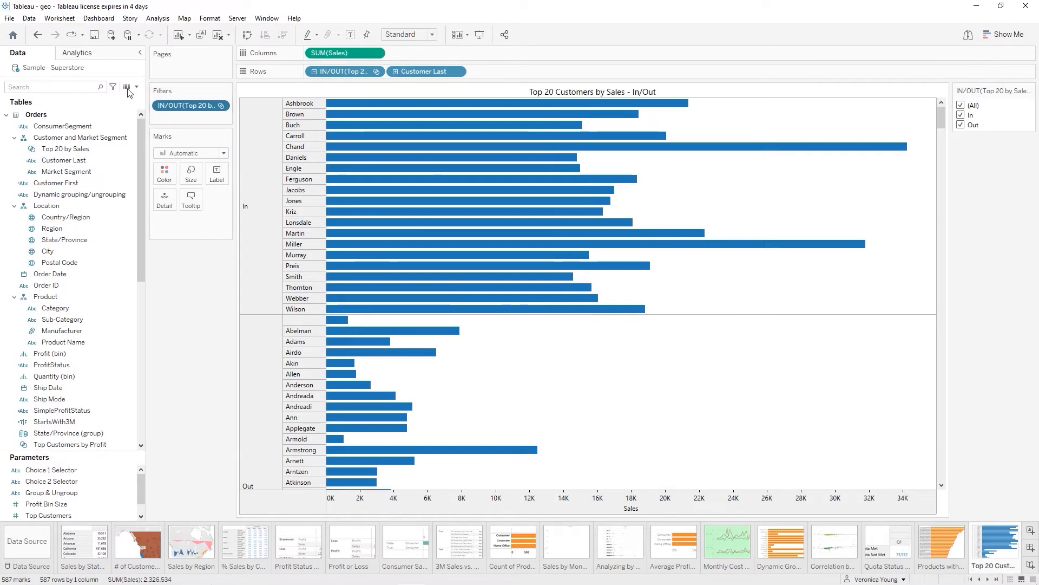
Color the chart's bars orange and save the workbook
click(164, 175)
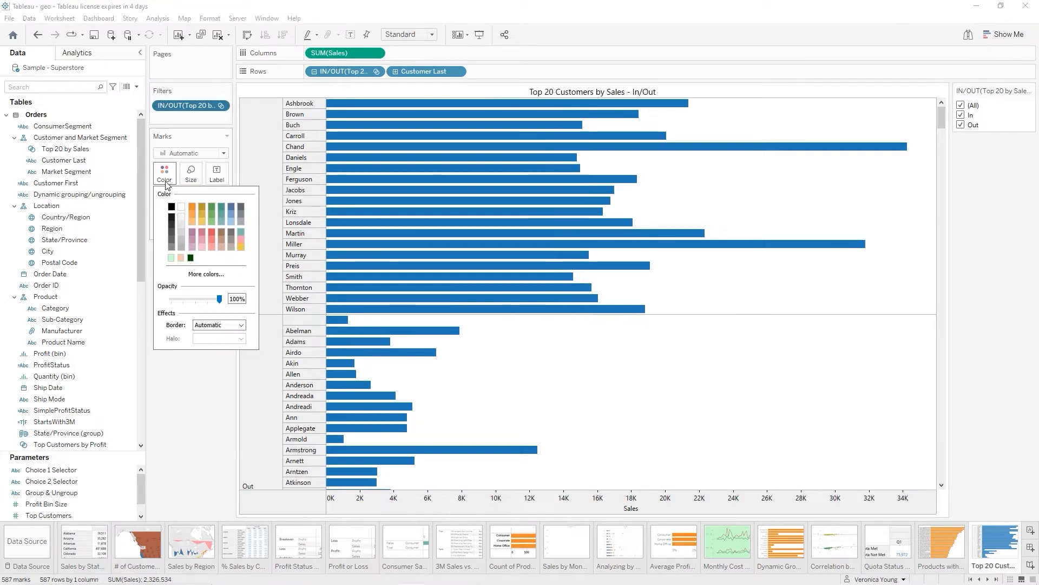
click(191, 207)
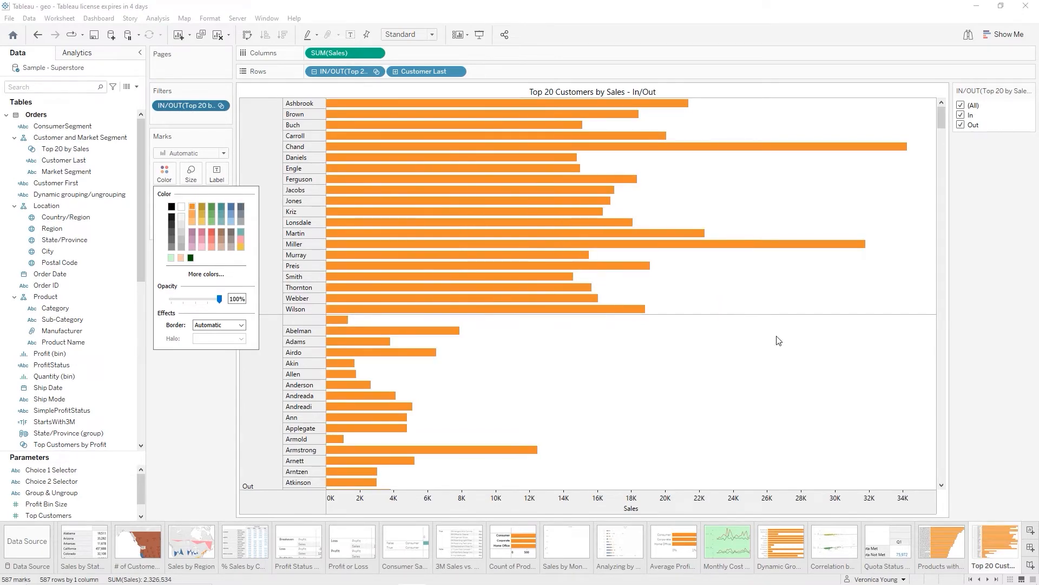
click(93, 34)
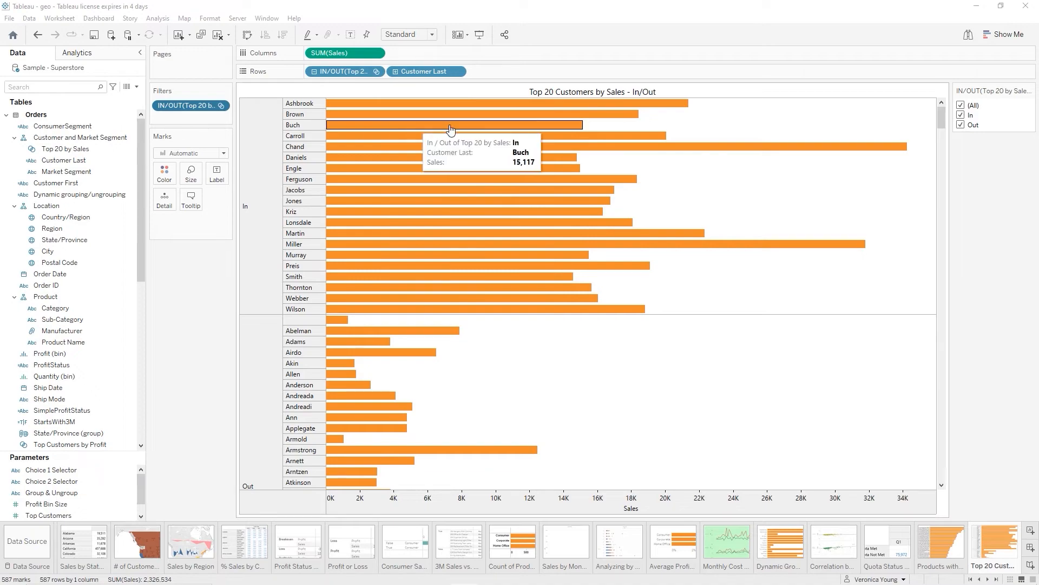
Add a new worksheet, place Category on Rows and drill down to Sub-Category
click(1031, 531)
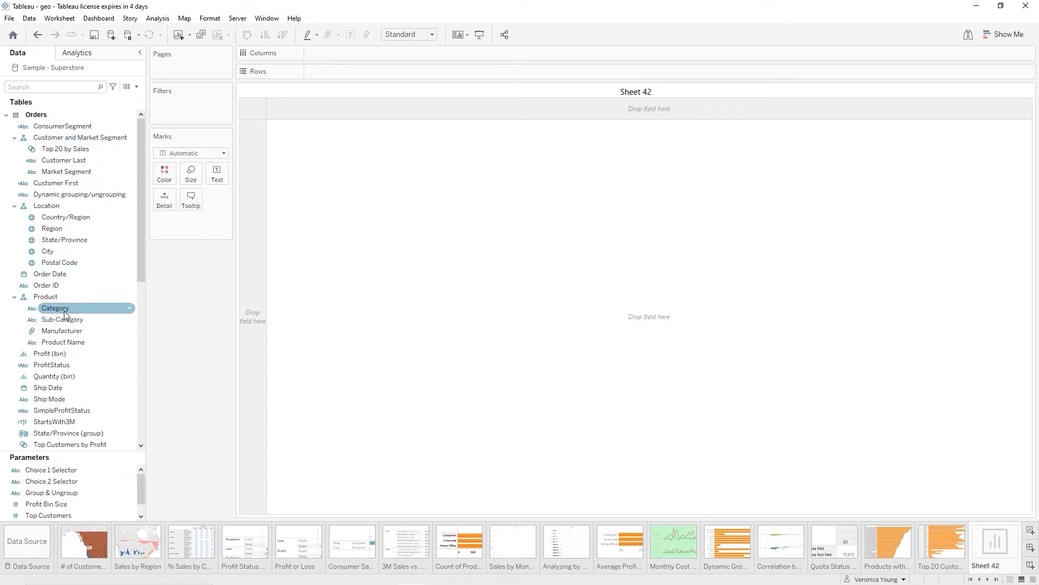
drag(64, 311, 328, 73)
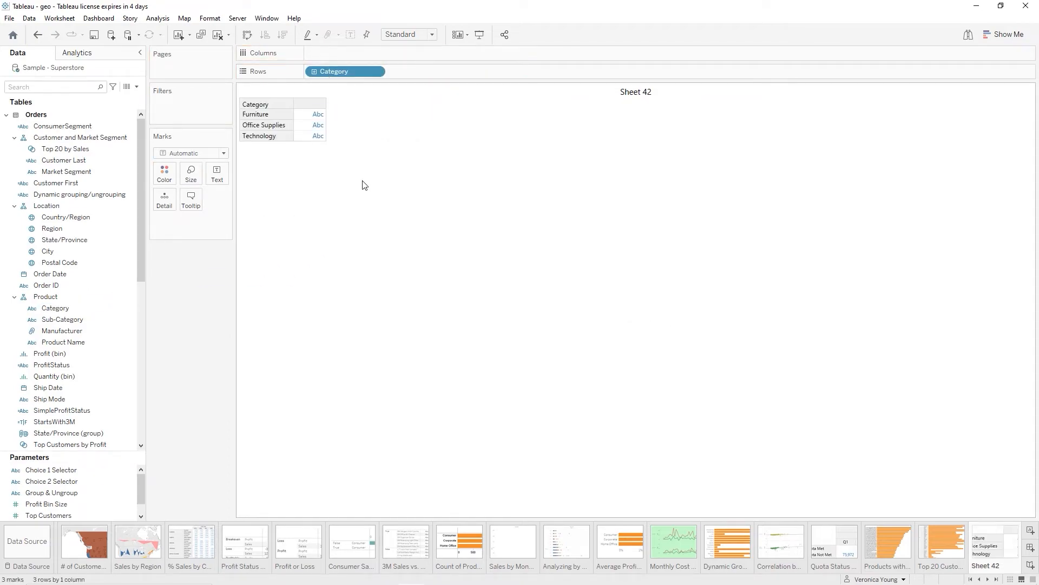
click(313, 72)
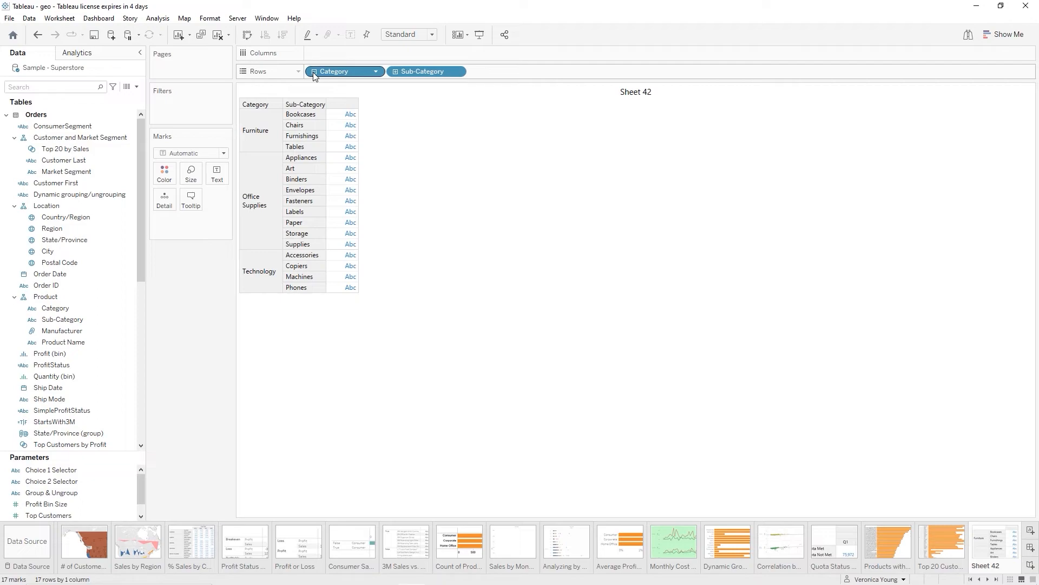
Remove Category and Sub-Category from Rows in the new worksheet
click(346, 68)
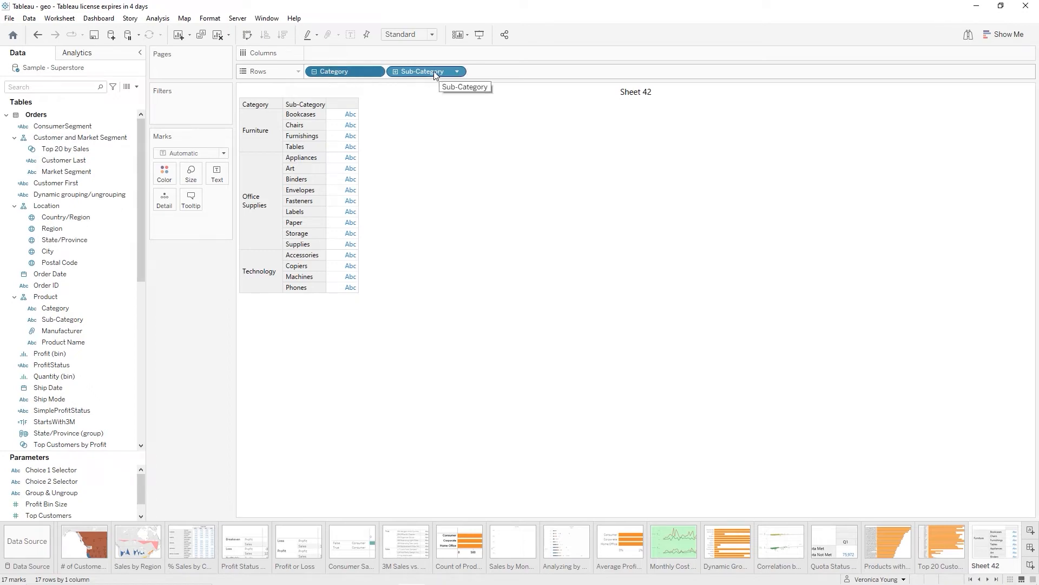
key(Delete)
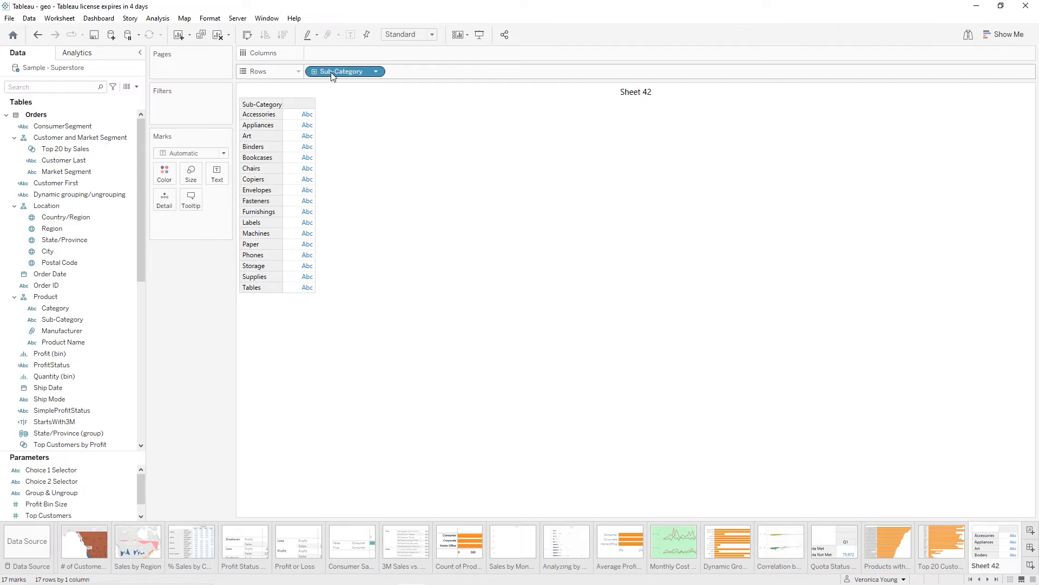
click(332, 72)
key(Delete)
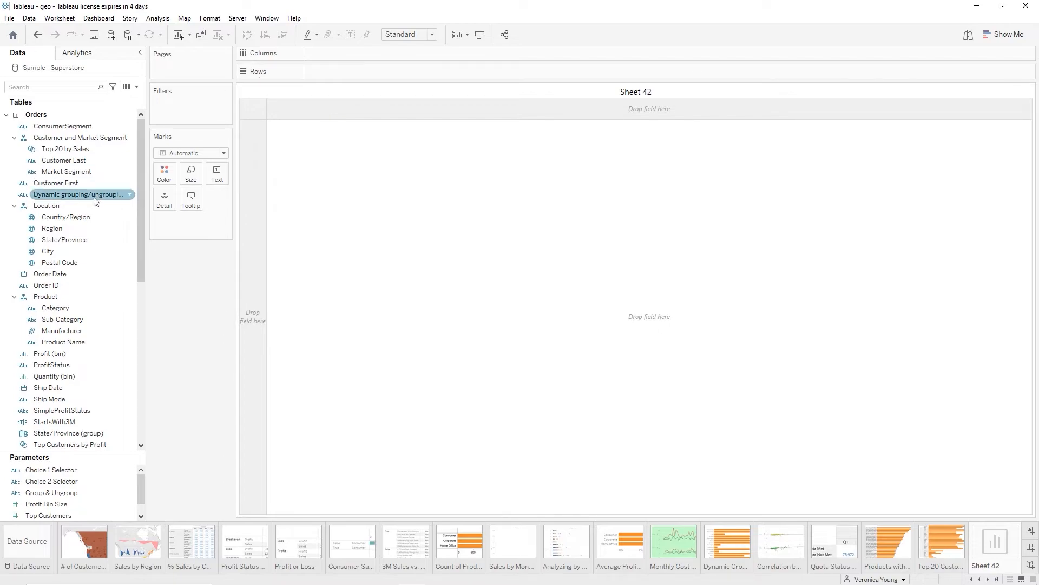
Create a set named Category Set from the Category field, including only Furniture
right_click(78, 307)
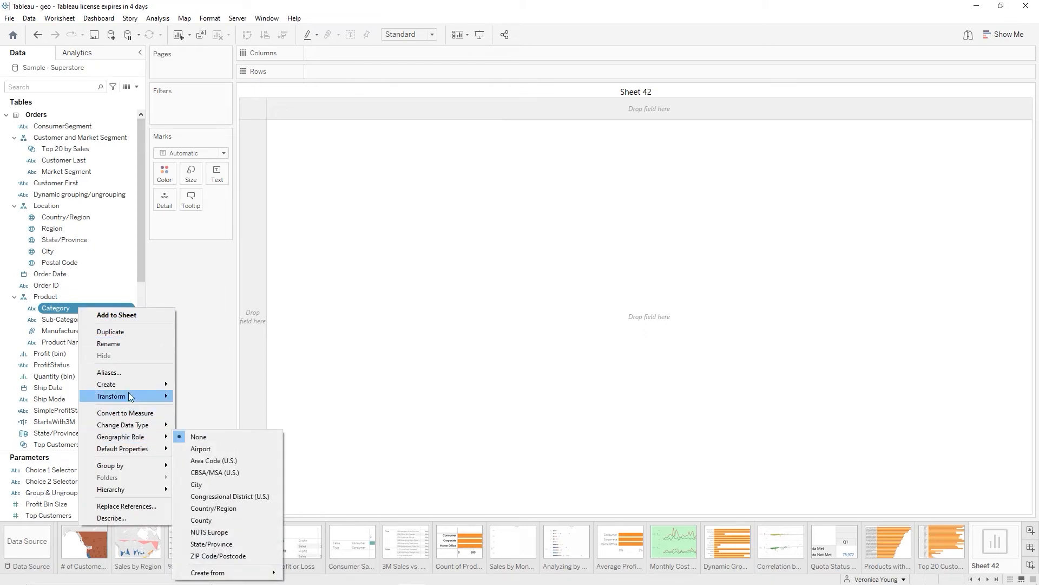
mouse_move(135, 383)
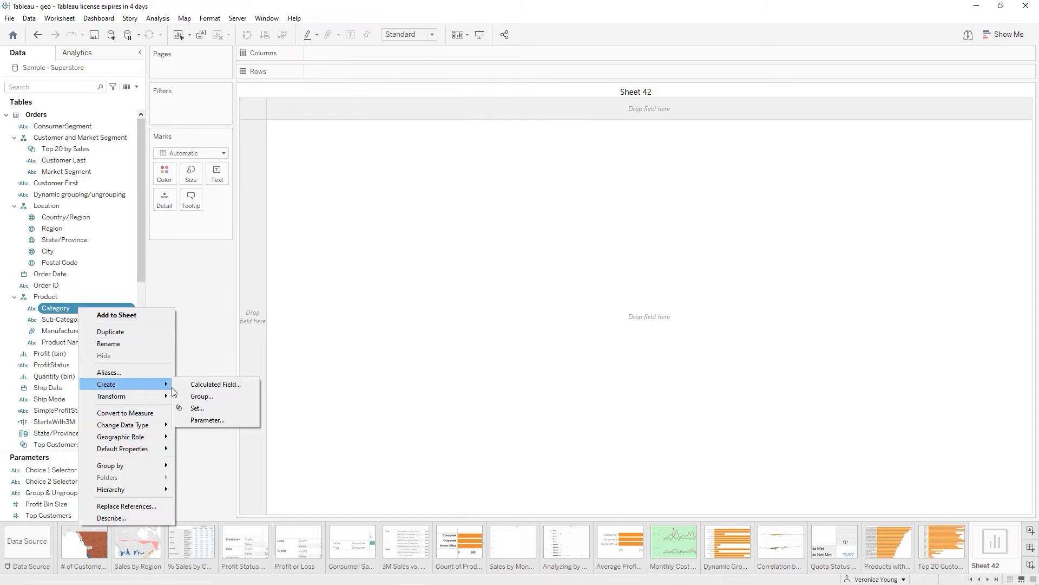
click(204, 407)
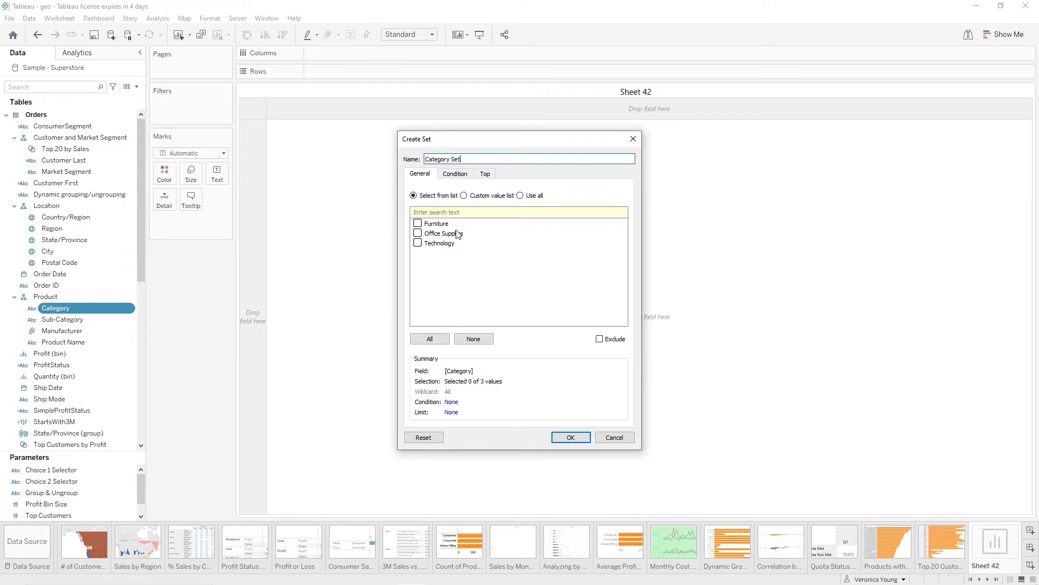
click(419, 224)
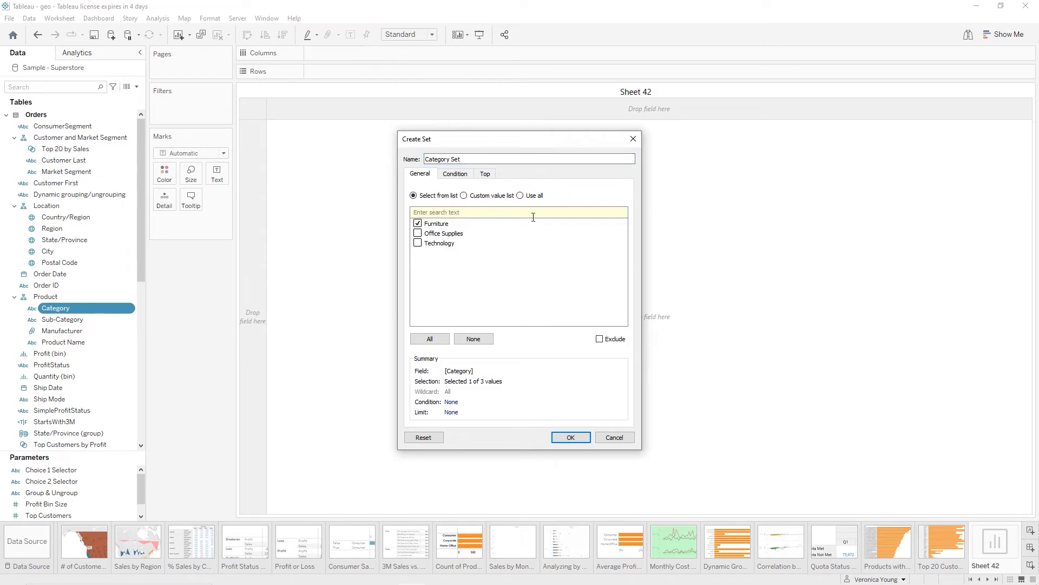
click(572, 437)
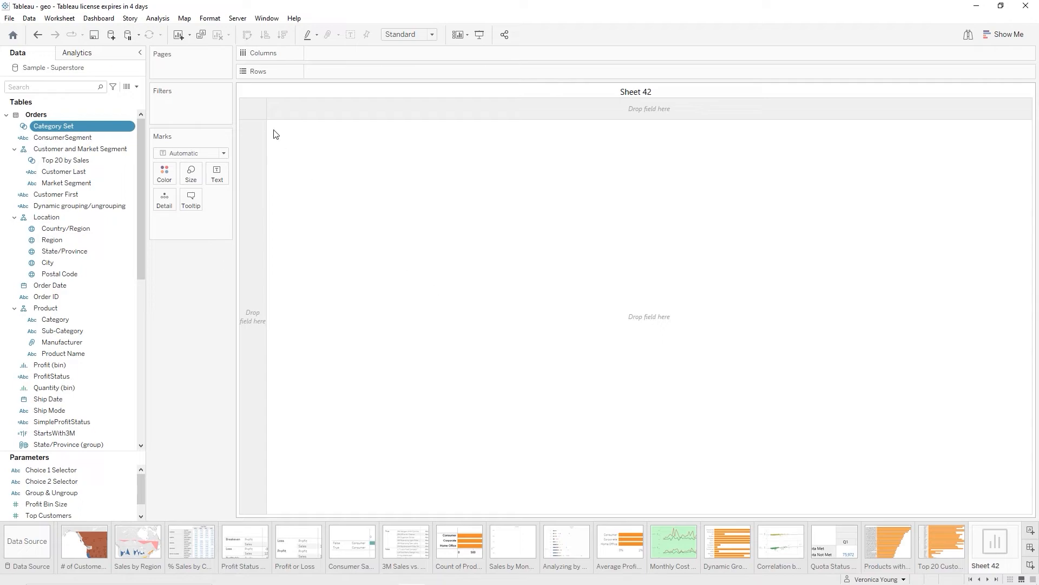
Start a new calculated field and name it "Asymmetric Sub-Category"
click(137, 88)
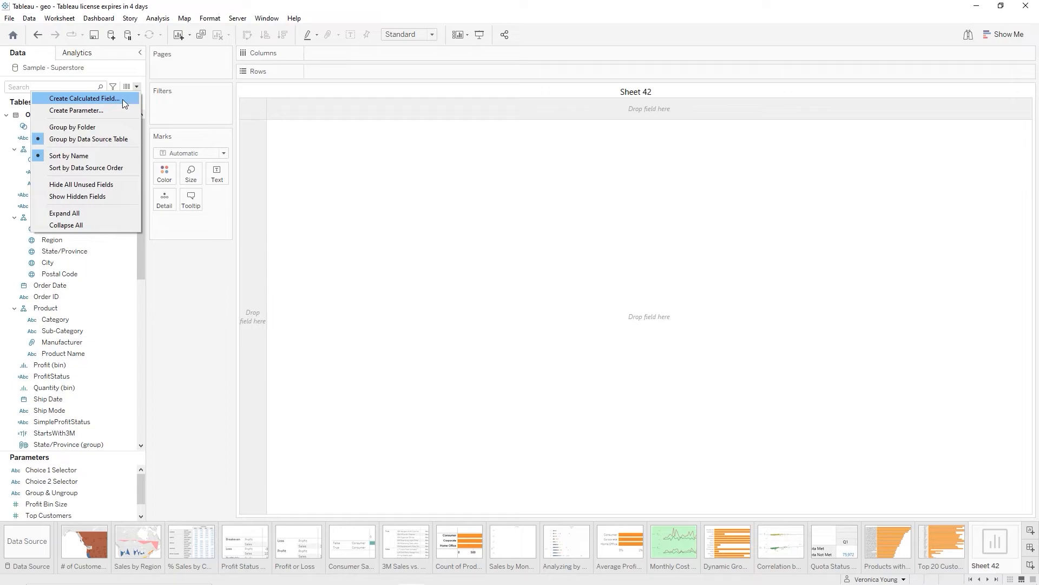
click(122, 100)
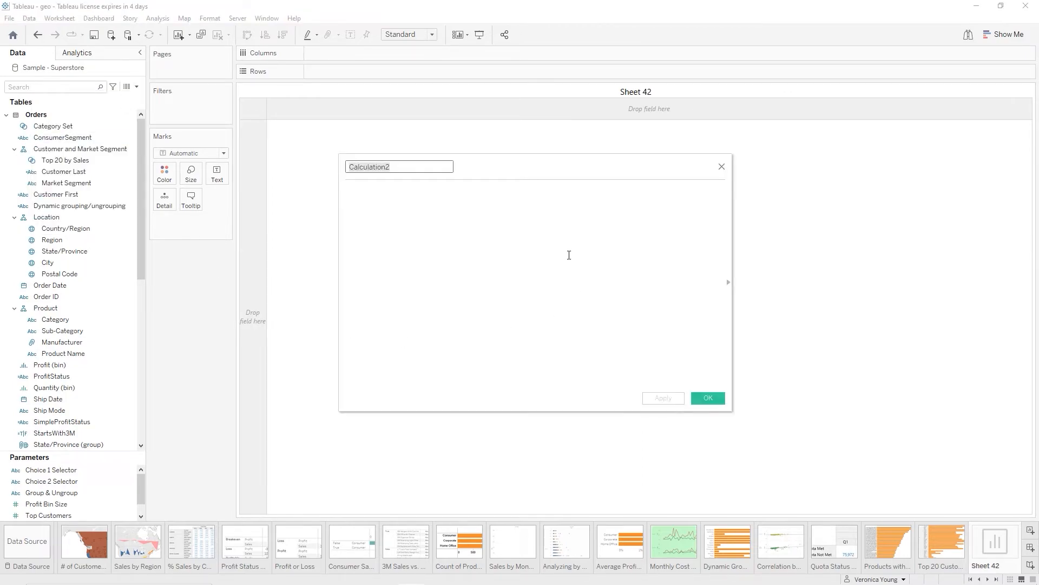
text(Asy)
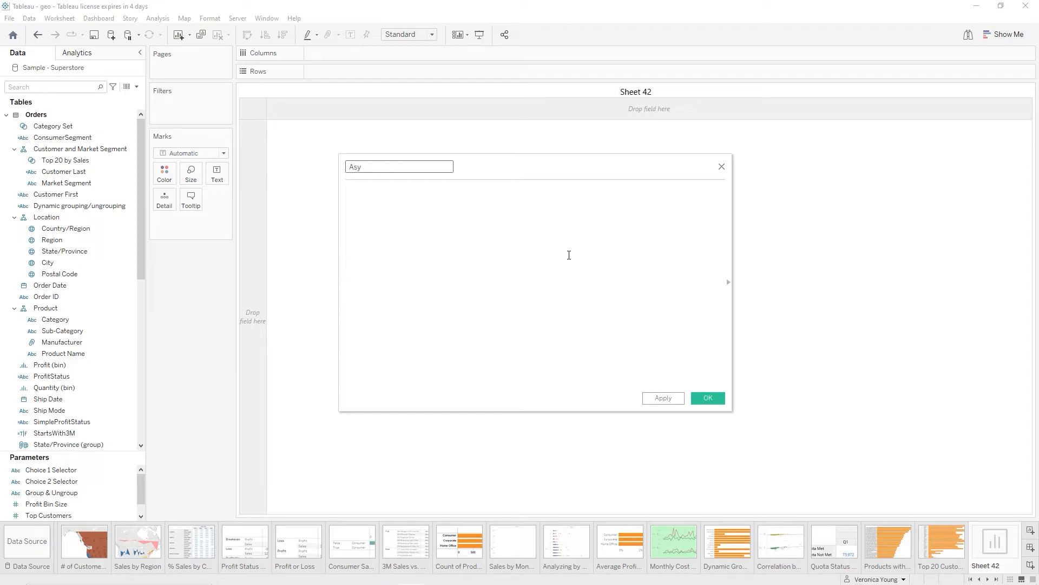
text(mmetric Sub-Category)
click(569, 255)
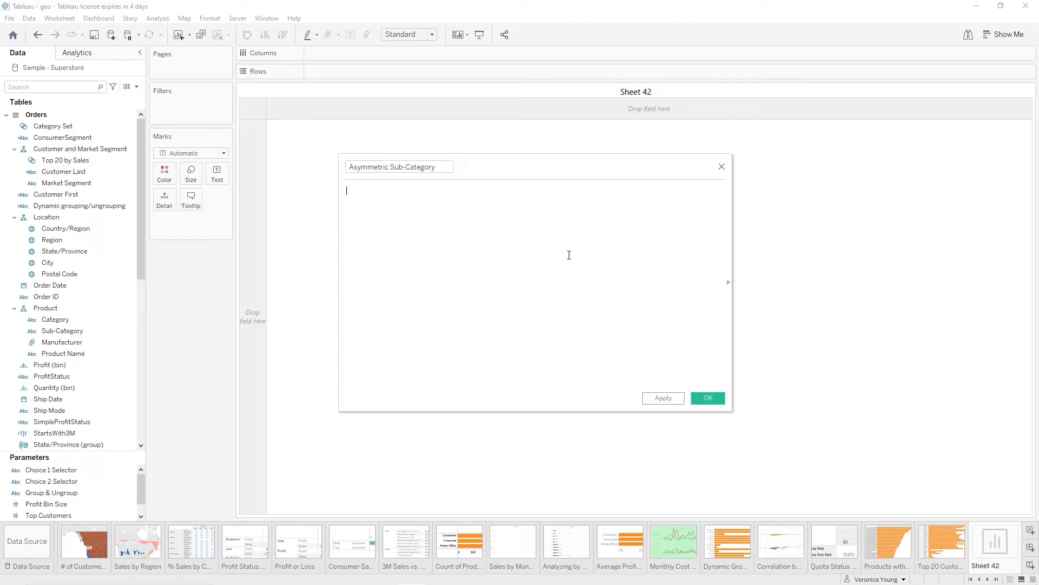
Begin the calculation formula with IF [Category Set] THEN [Sub-Category]
text(IF ca)
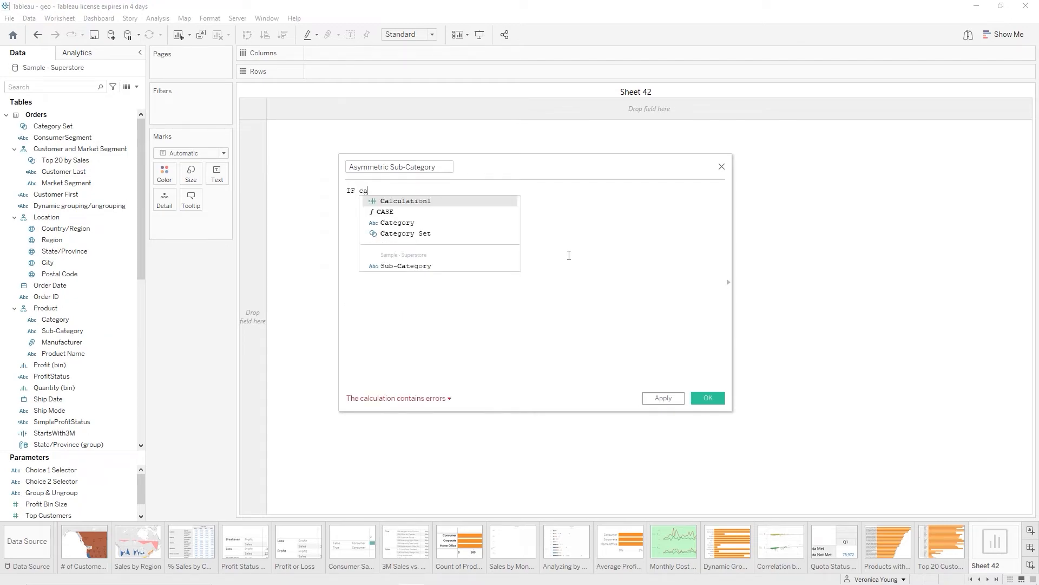
key(Down)
key(Down)
key(Down)
key(Return)
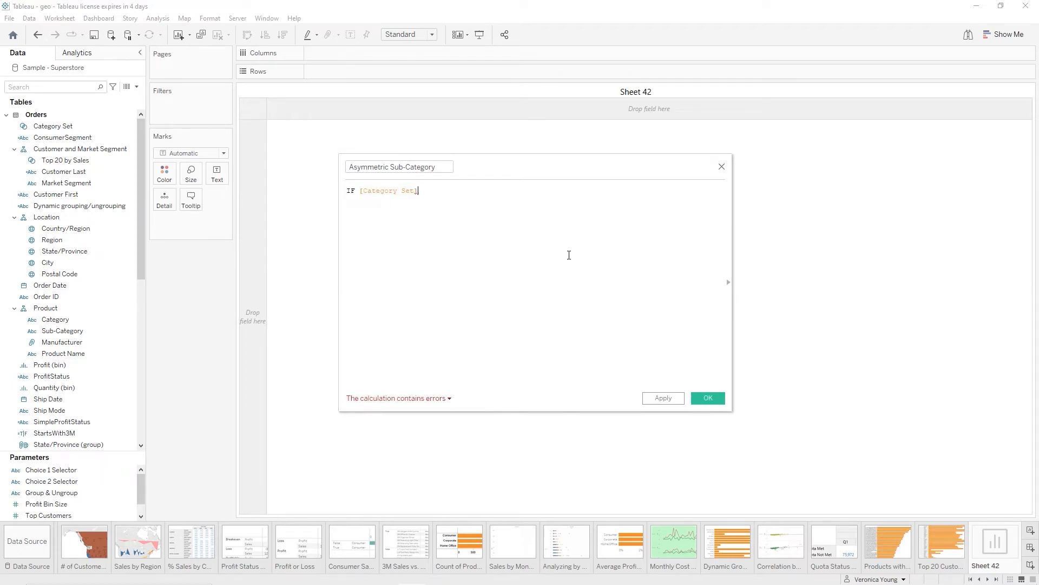
text(THEN)
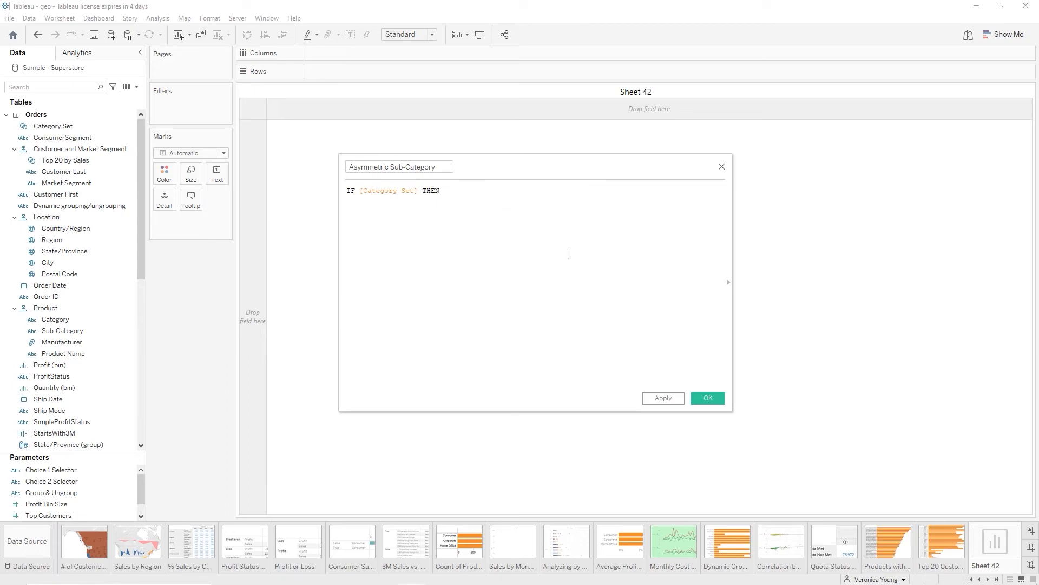
text( su)
key(Return)
Complete the formula with ELSE [Category] END and save the calculated field
text(ELSE ca)
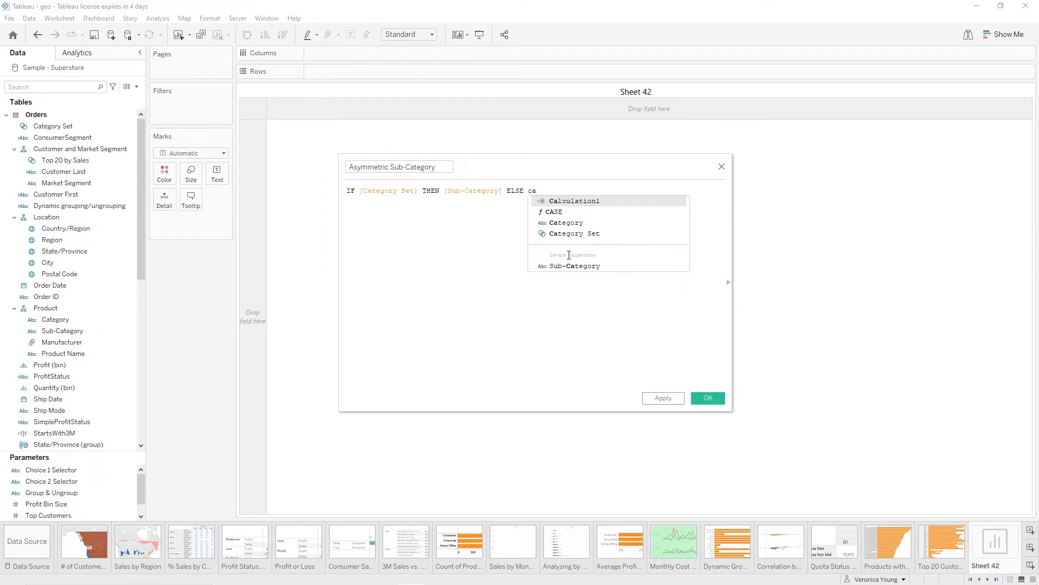
key(Down)
key(Down)
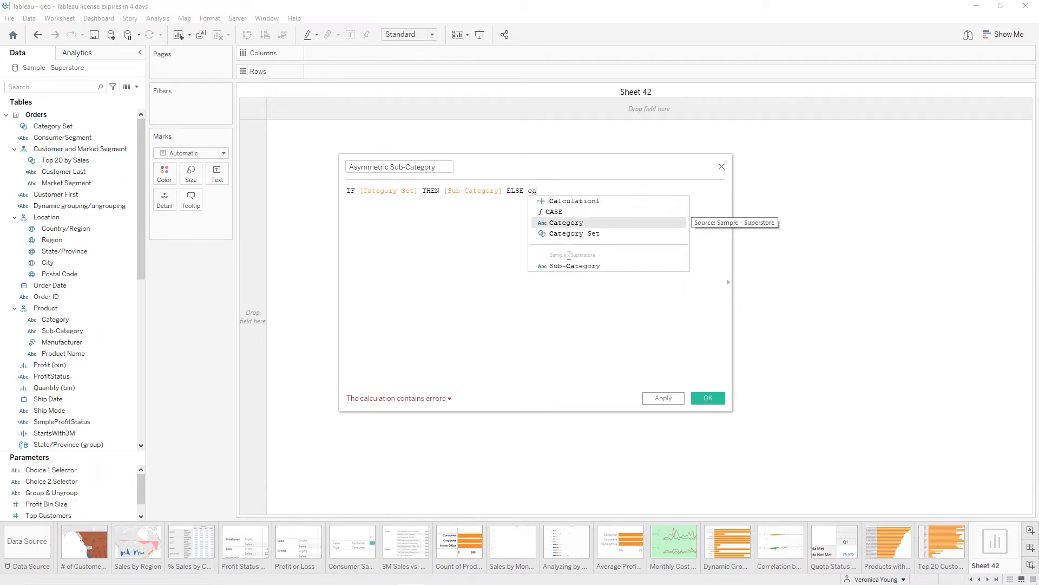
key(Return)
text(end)
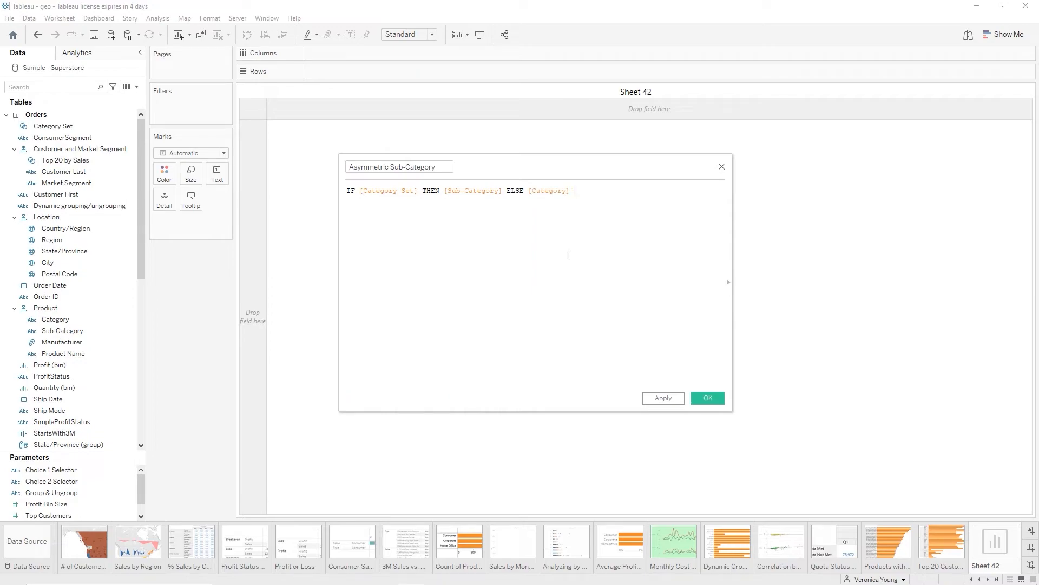
key(Return)
click(709, 399)
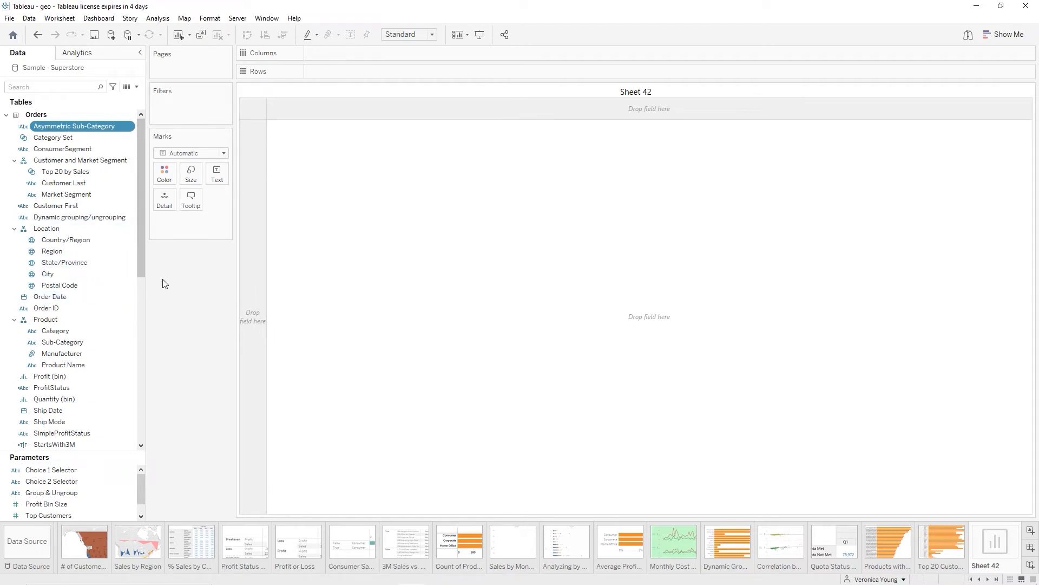
Place Category on Rows and select the Asymmetric Sub-Category field
drag(66, 337, 340, 70)
click(70, 126)
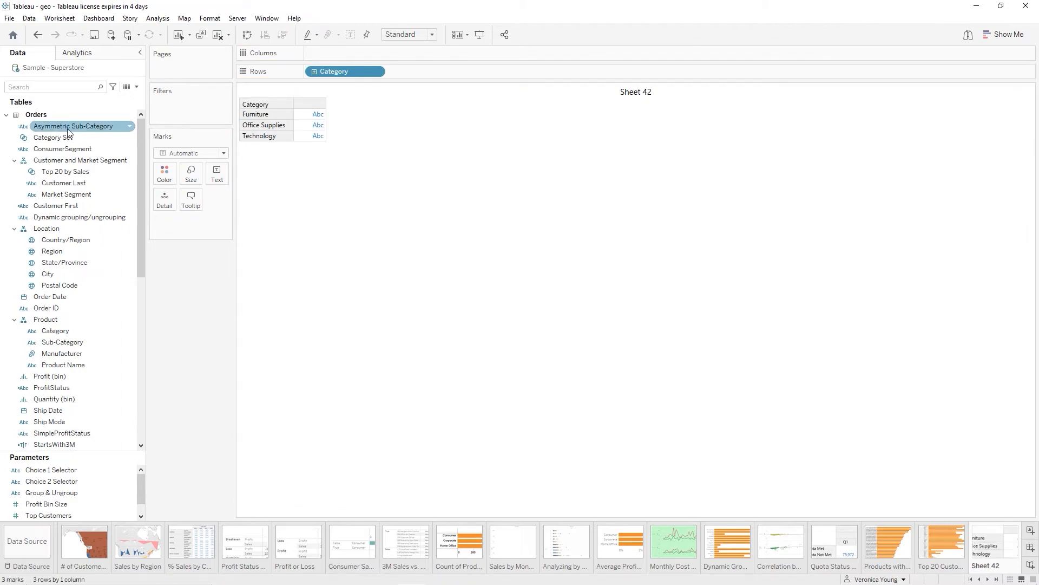
Add Asymmetric Sub-Category to the rows after Category and show Sales as the table's text values
drag(67, 129, 426, 73)
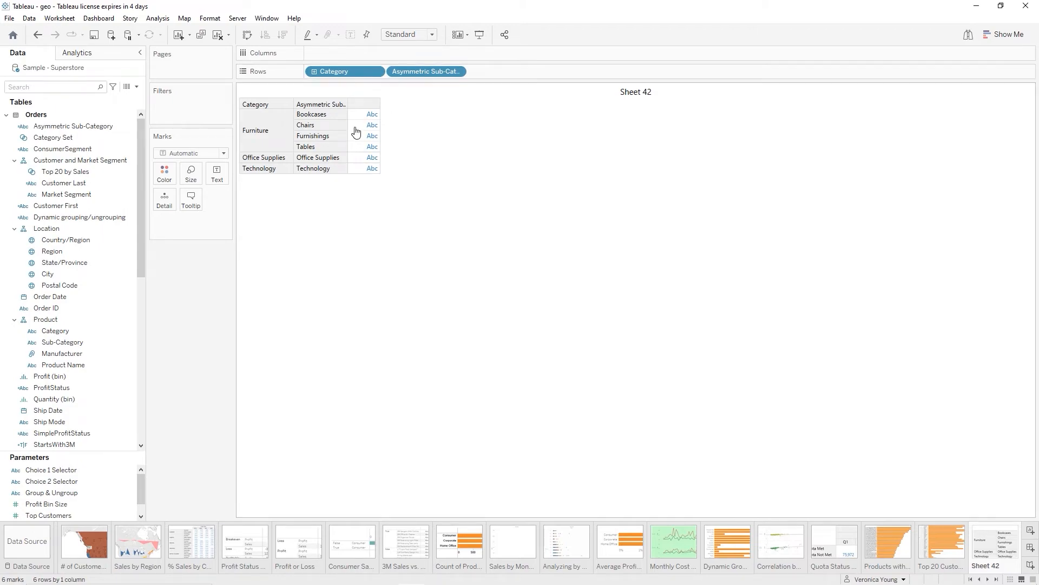
scroll(106, 382, down, 4)
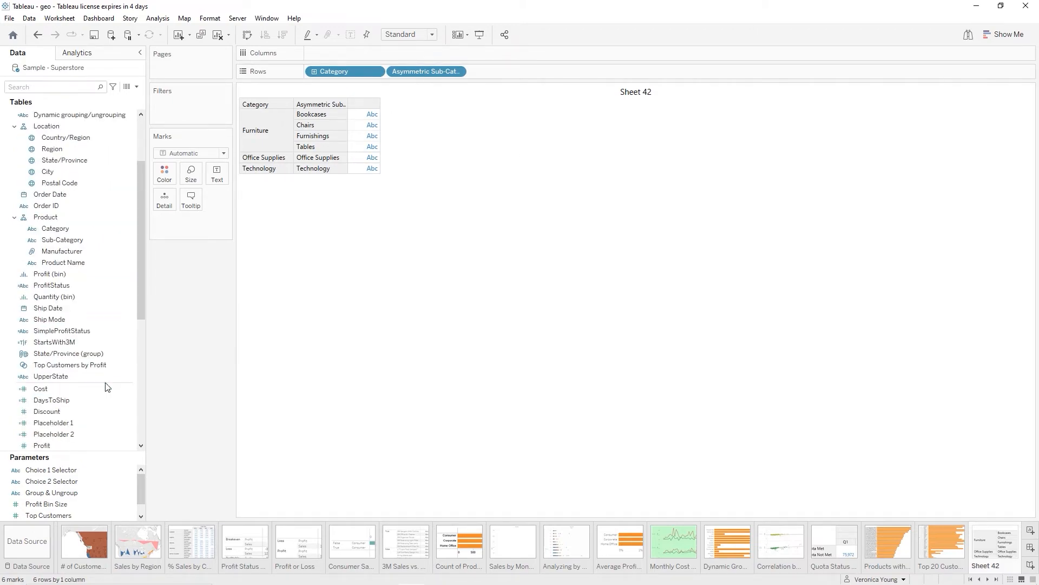
drag(41, 433, 219, 170)
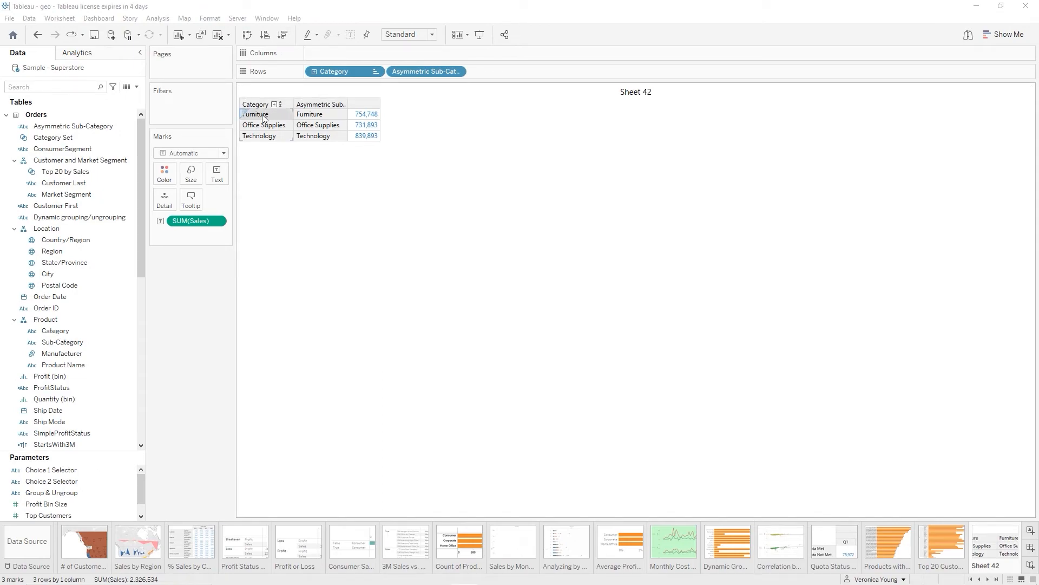
Expand the Category hierarchy to Sub-Category in the rows and collapse it again
click(314, 72)
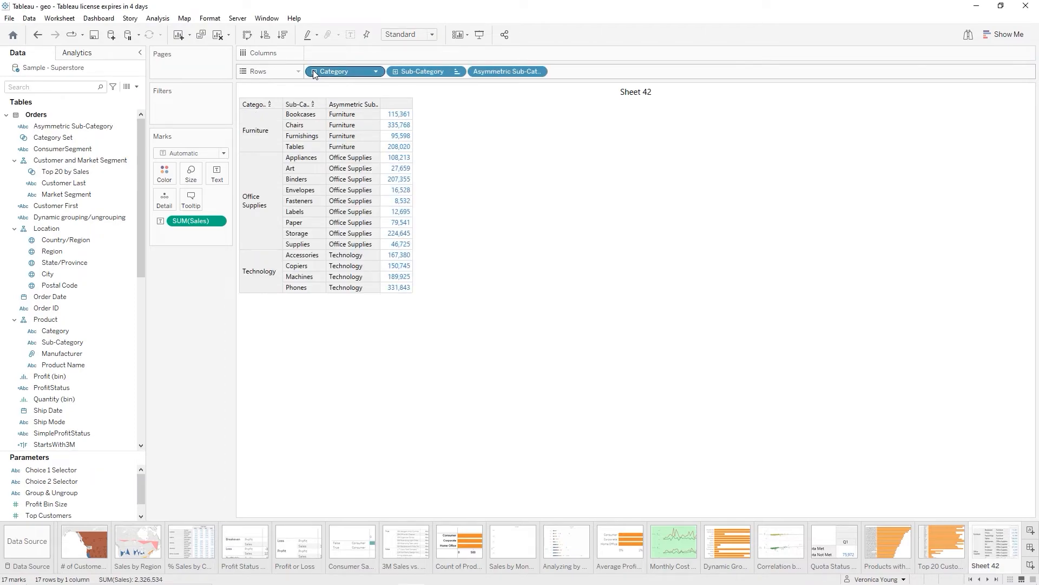
click(314, 73)
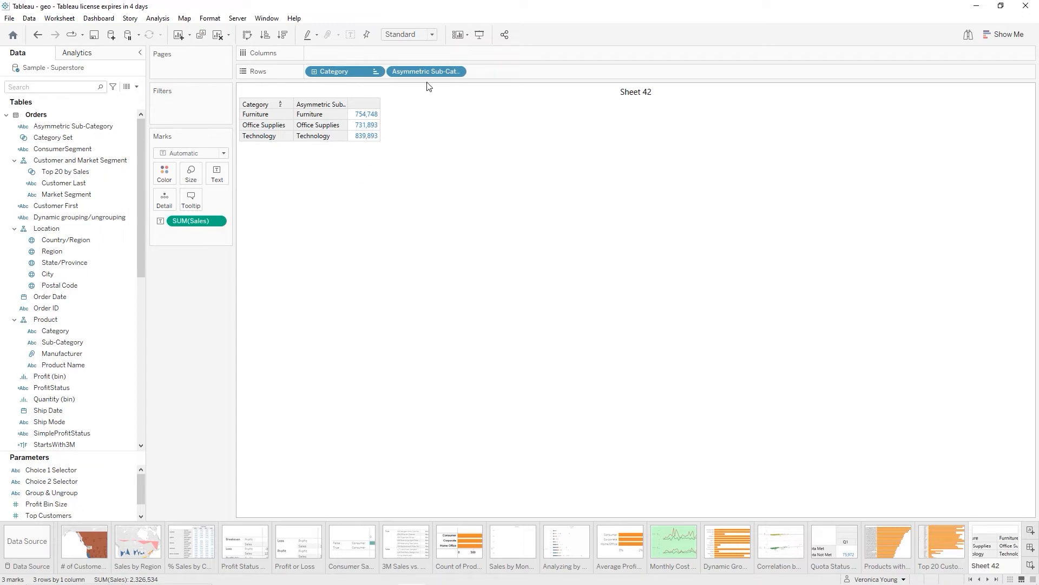
Add a Change Set Values action named "Asymmetric Drill Down" for Sheet 42
click(67, 22)
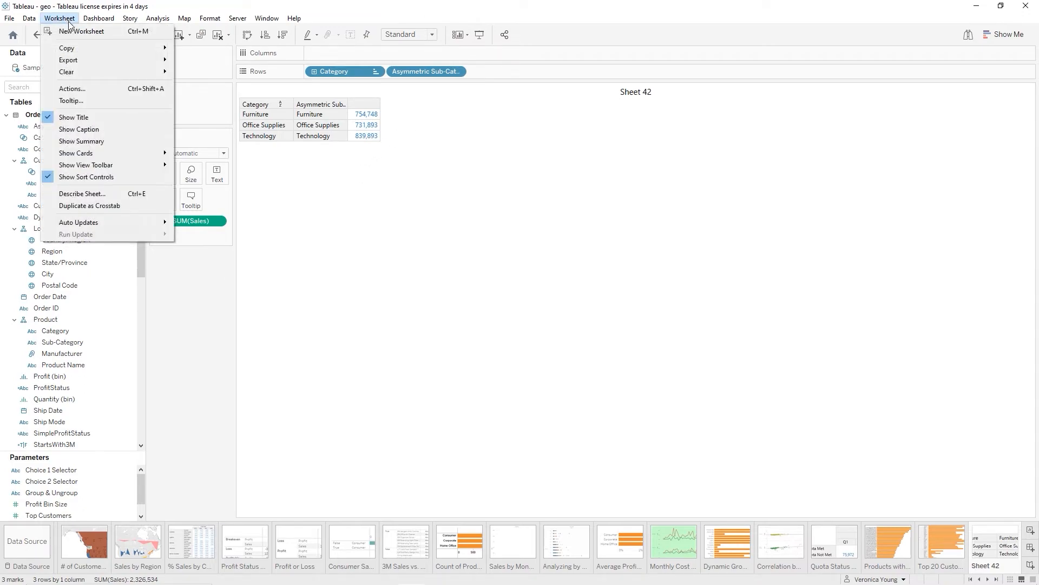
click(96, 86)
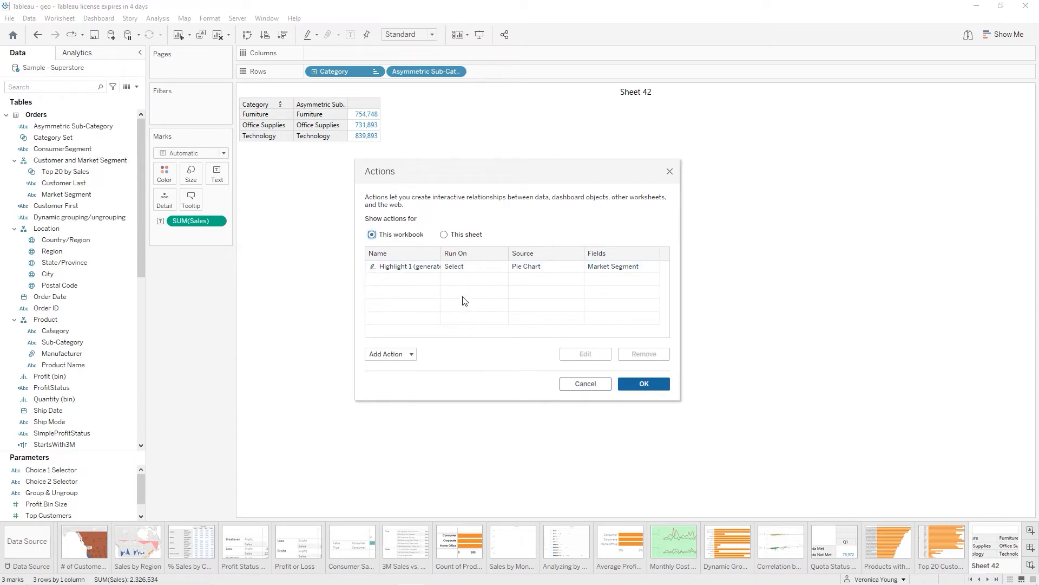
click(392, 355)
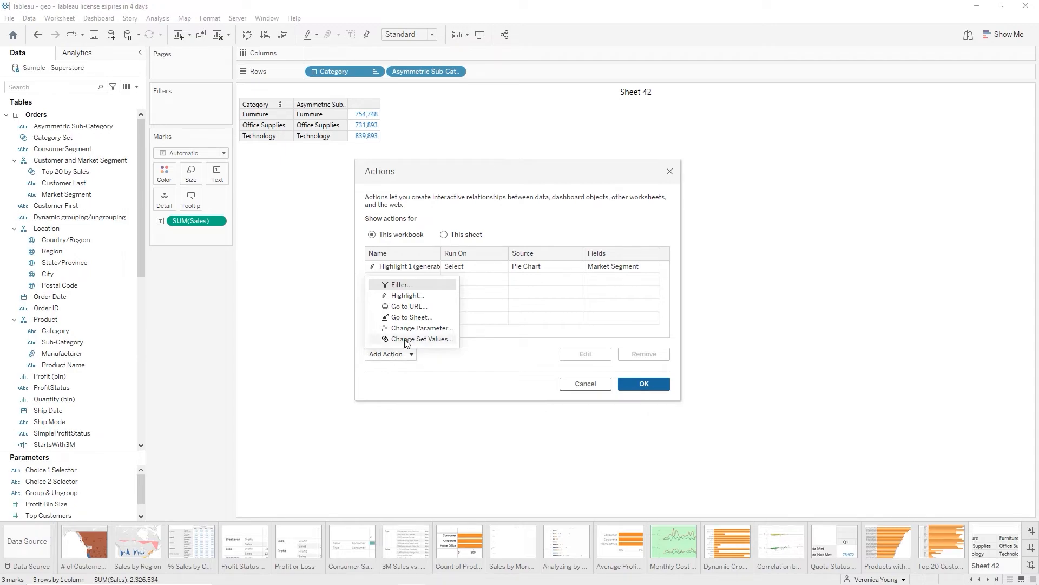
click(405, 340)
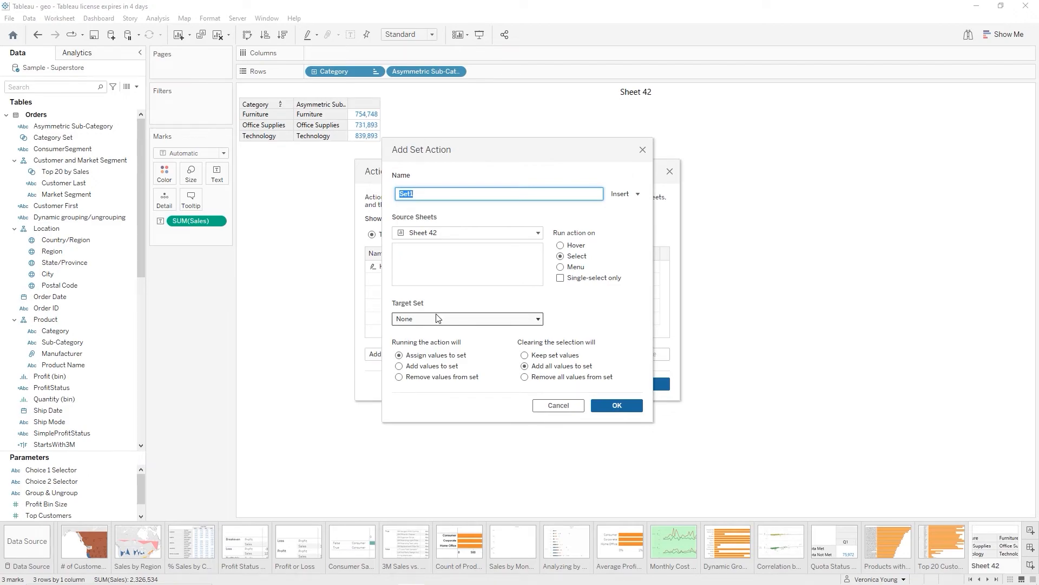
text(Asymmetric Drill Down)
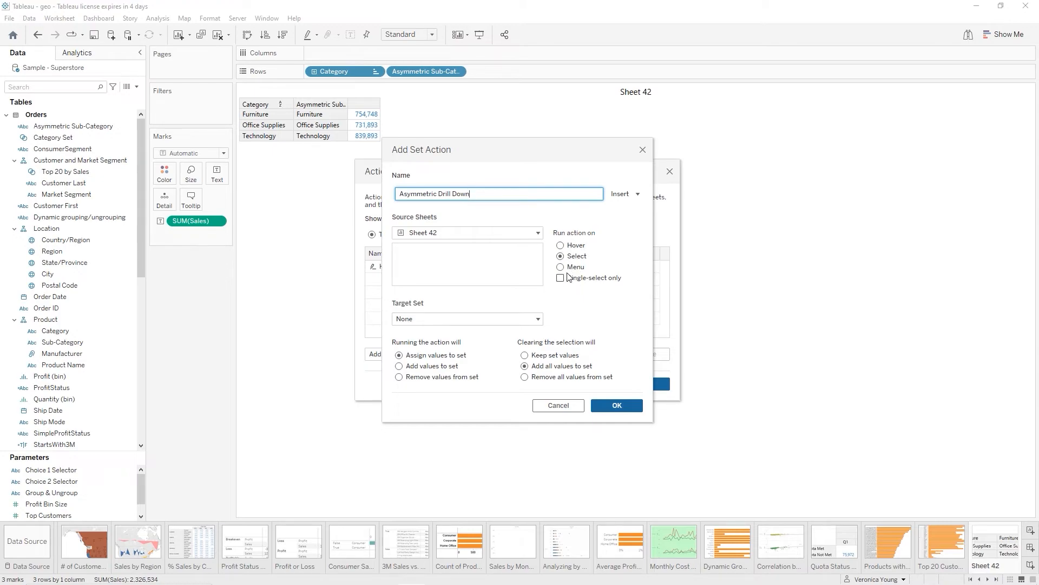
Target the action at Category Set, have clearing the selection remove all values from the set, and save the action
click(539, 320)
mouse_move(467, 347)
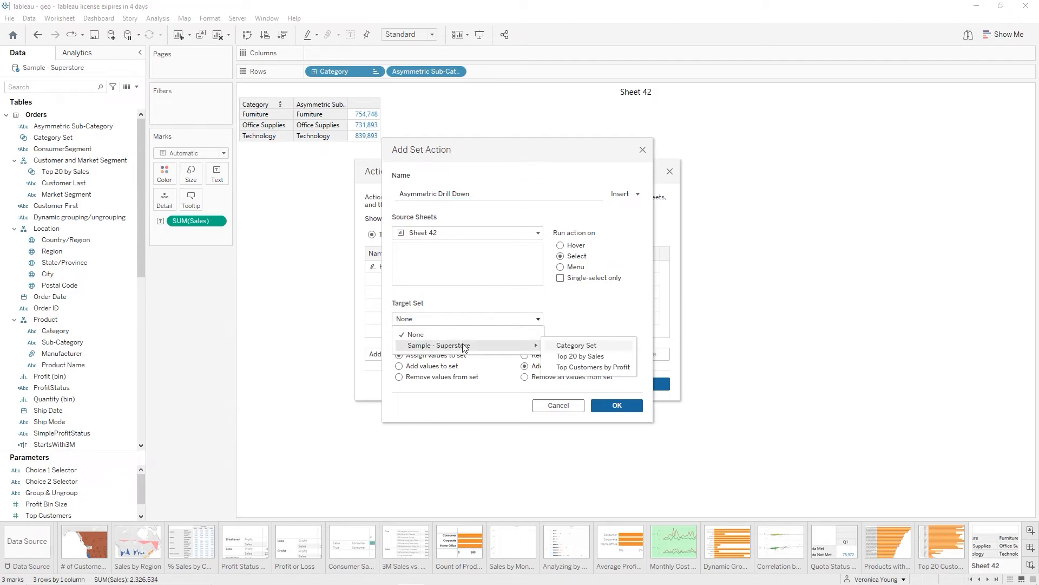
click(566, 347)
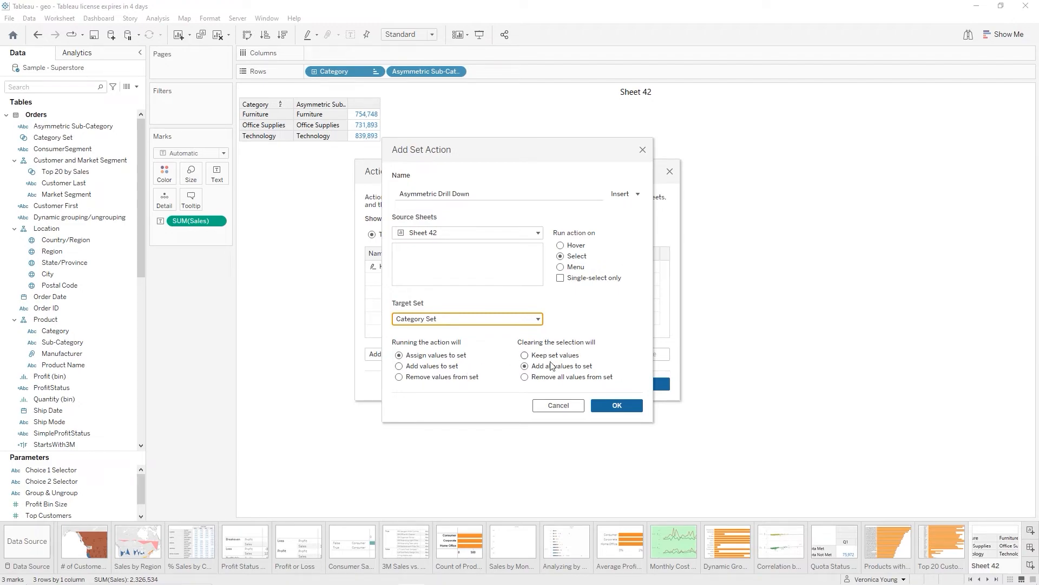
click(525, 376)
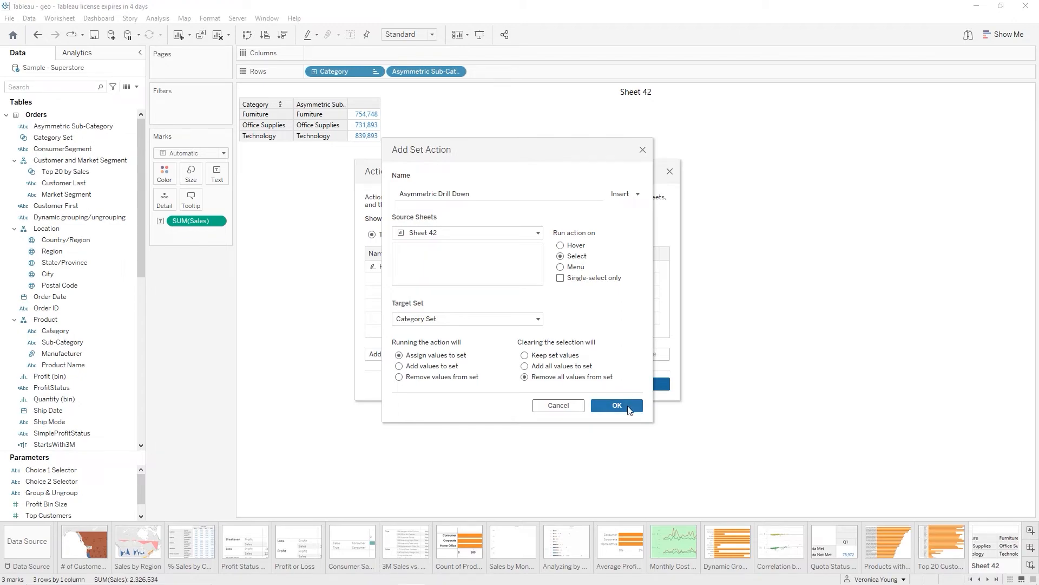
click(617, 406)
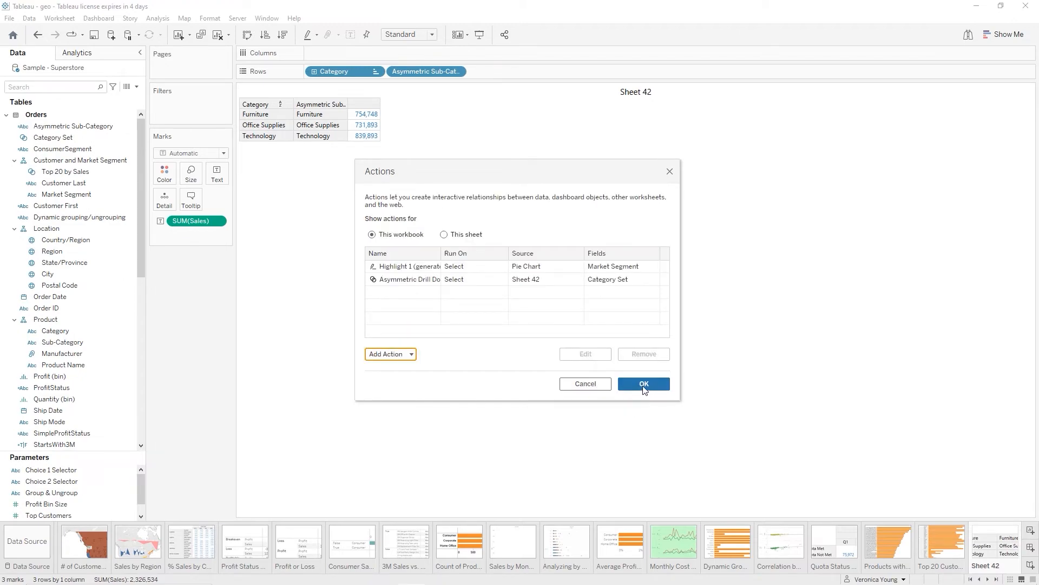
click(644, 389)
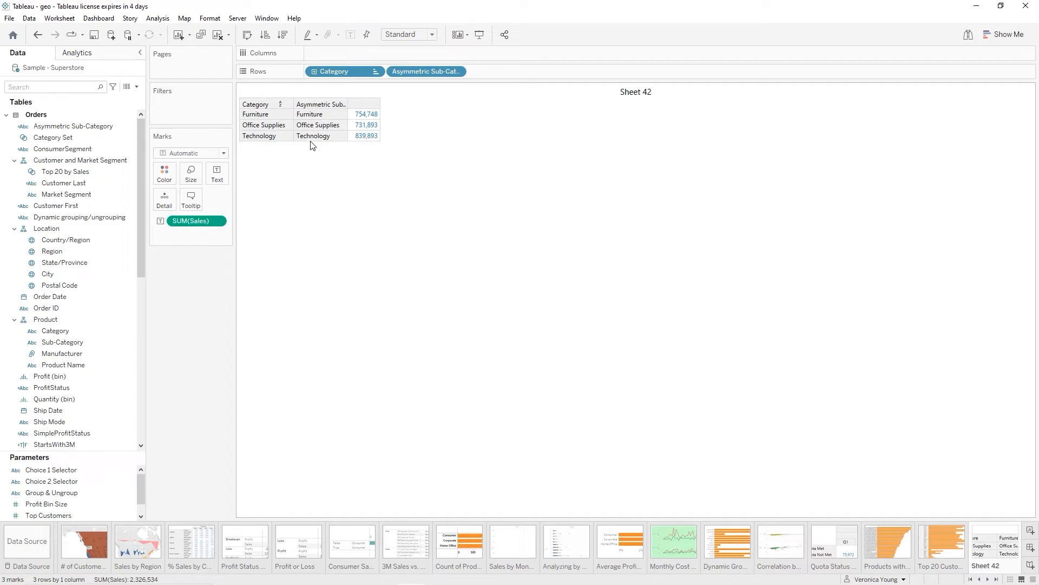
Compare the regular Category expansion with the set action by selecting Furniture, Office Supplies and Technology in turn, and clear the selection
click(314, 72)
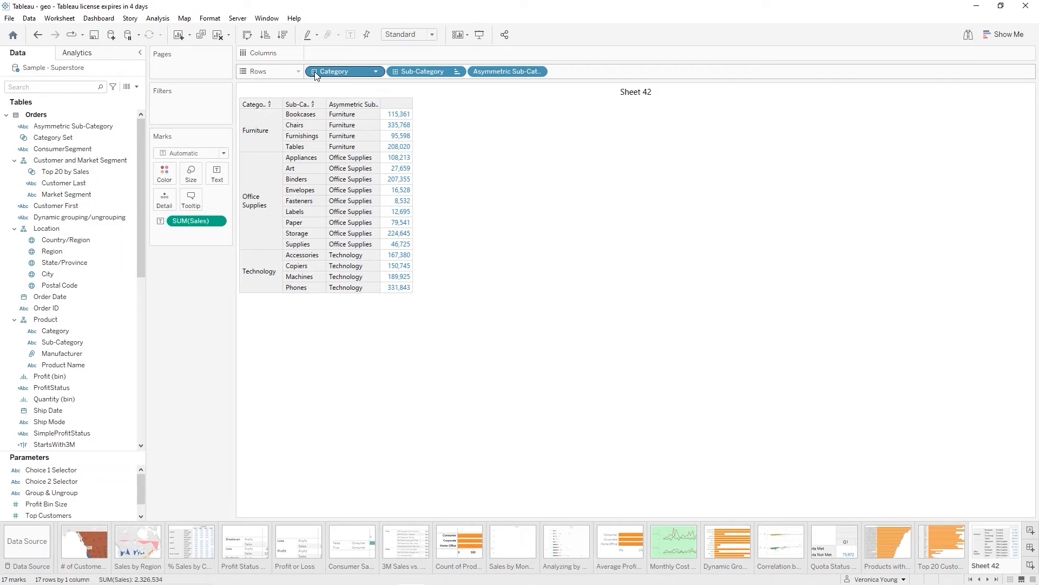
click(314, 71)
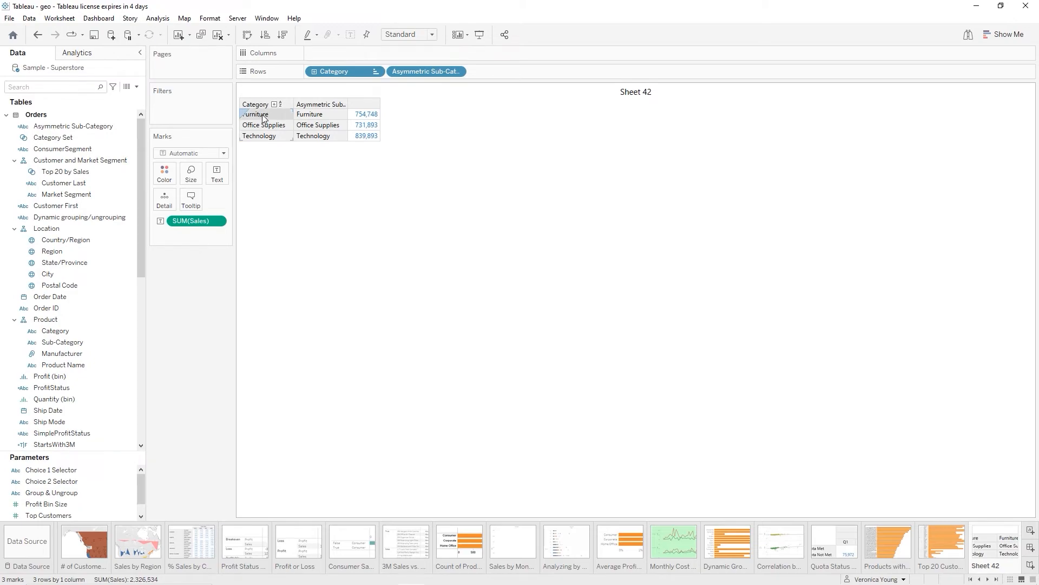
click(264, 118)
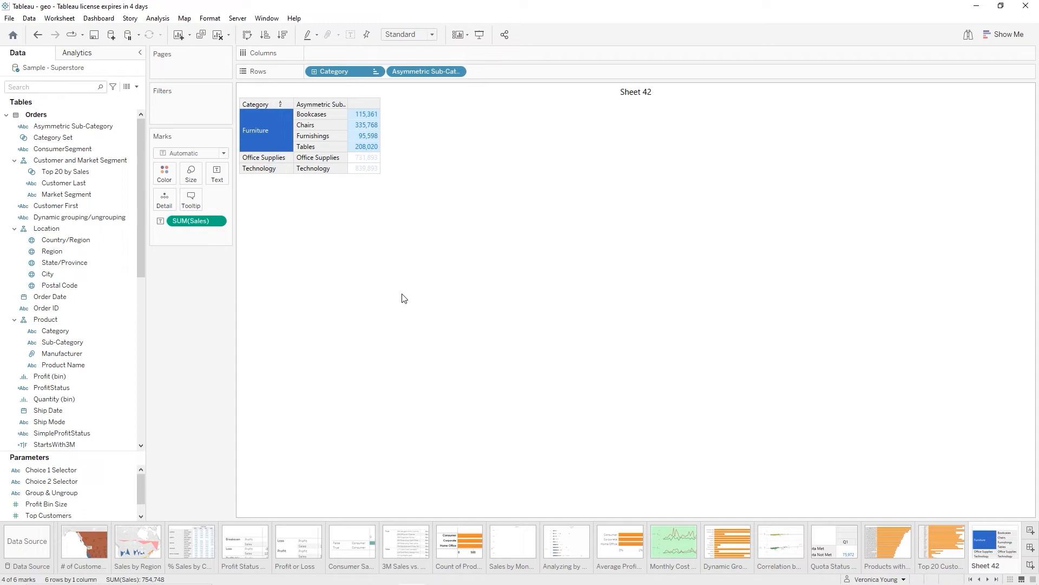
click(259, 163)
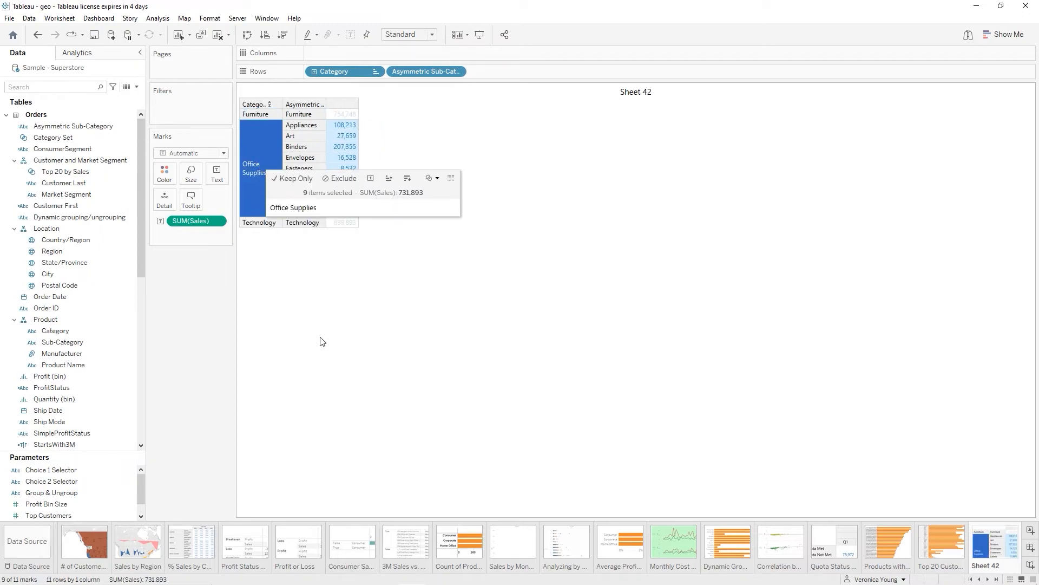
click(255, 223)
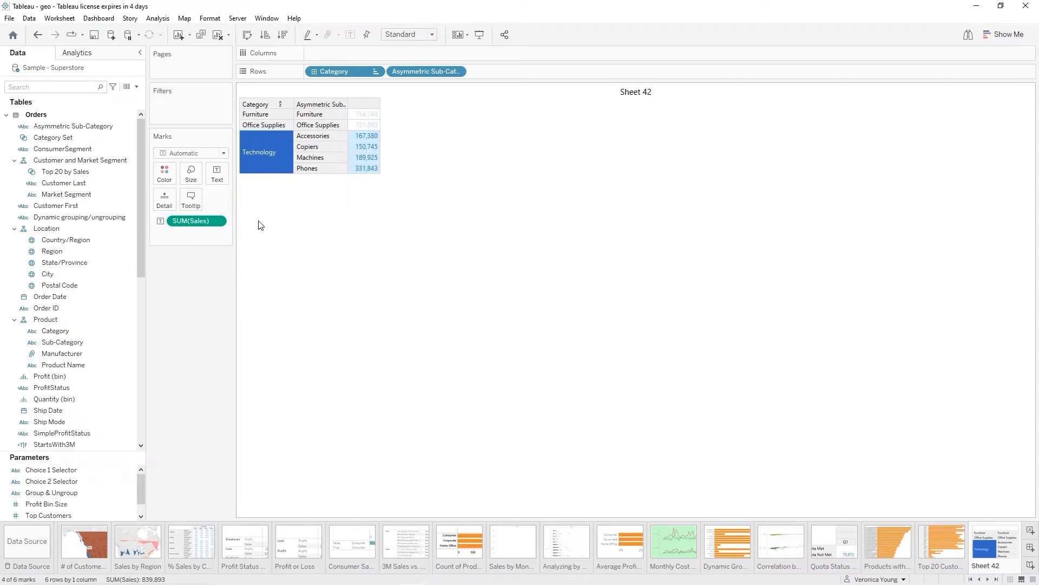
click(269, 164)
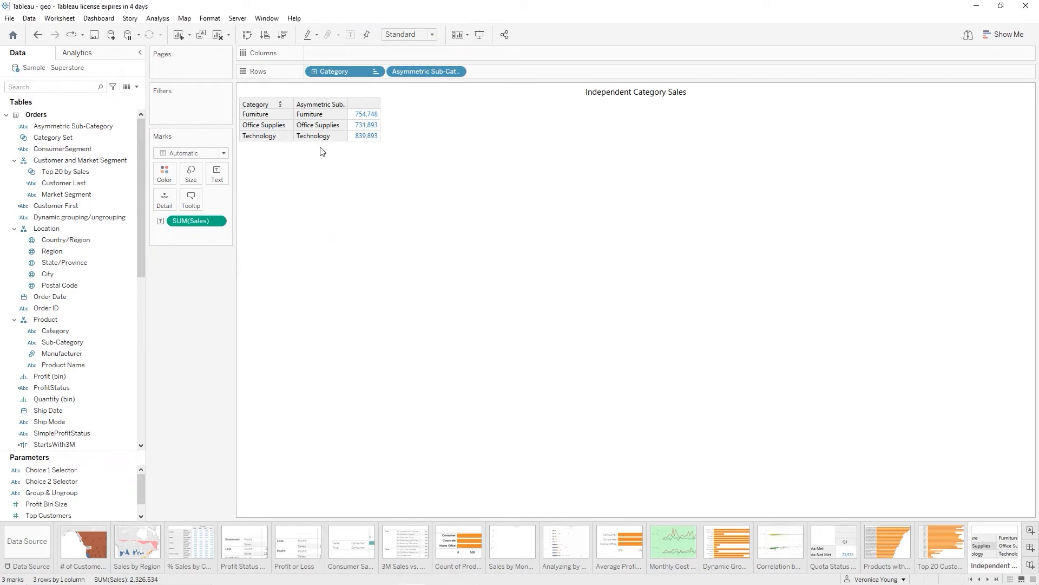
Add a Go to URL worksheet action named "Learnit!"
click(61, 18)
click(95, 87)
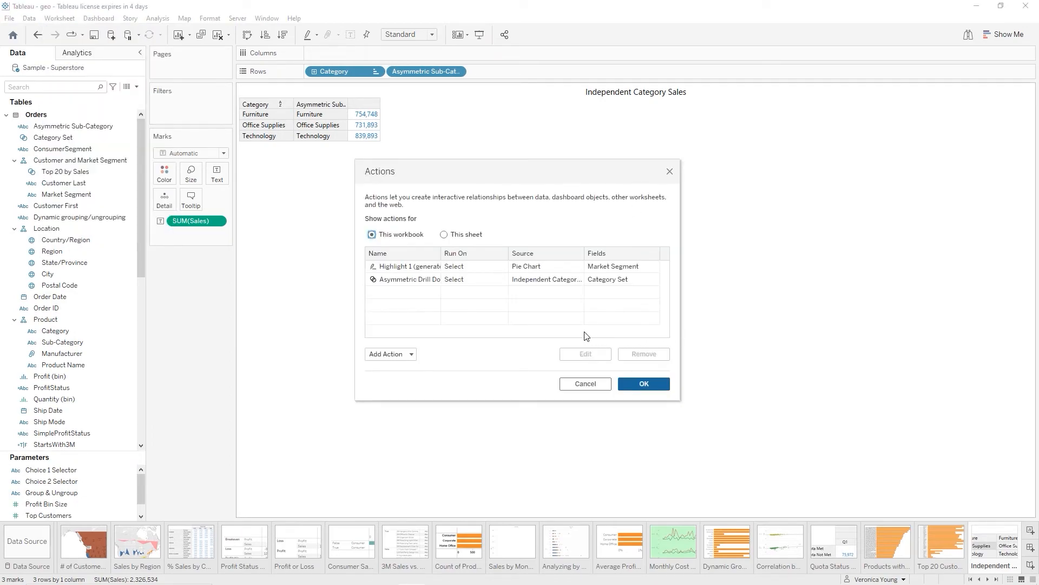
click(391, 356)
click(390, 355)
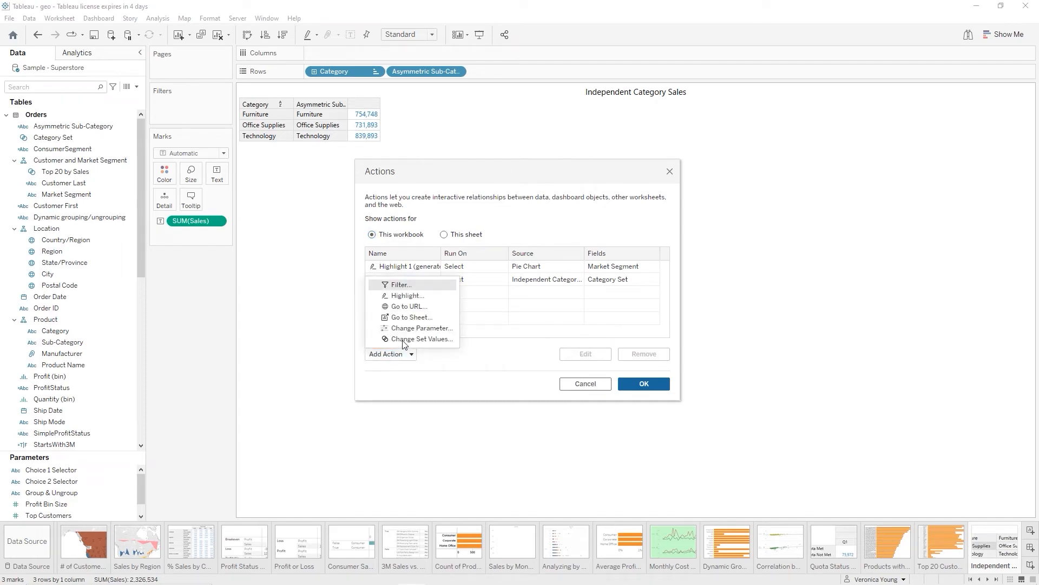
click(414, 307)
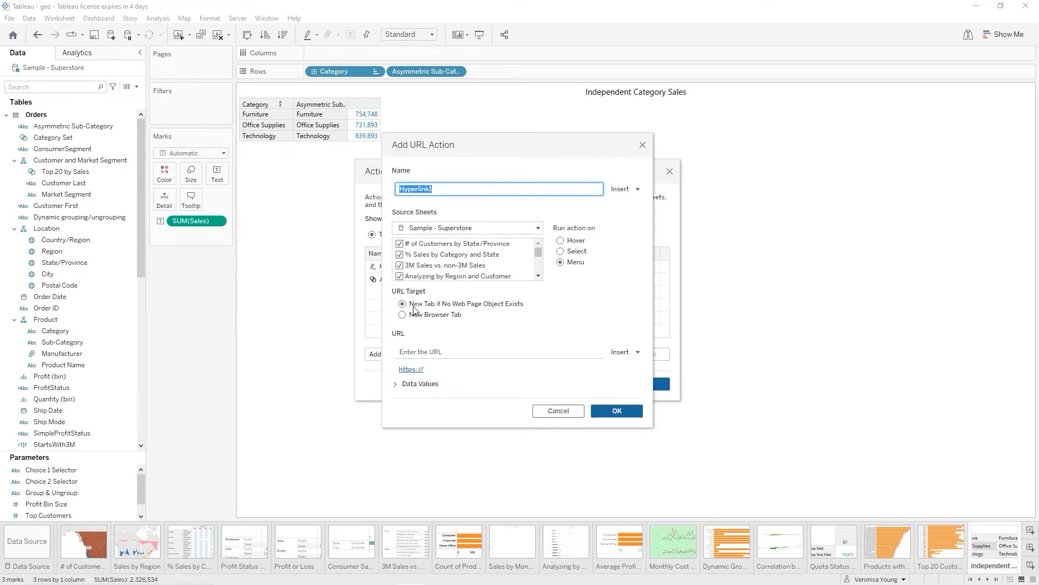
text(Learnit!)
Set the URL action's source to the Independent Category Sales sheet
mouse_move(538, 251)
mouse_down()
mouse_move(542, 280)
mouse_move(540, 243)
mouse_up()
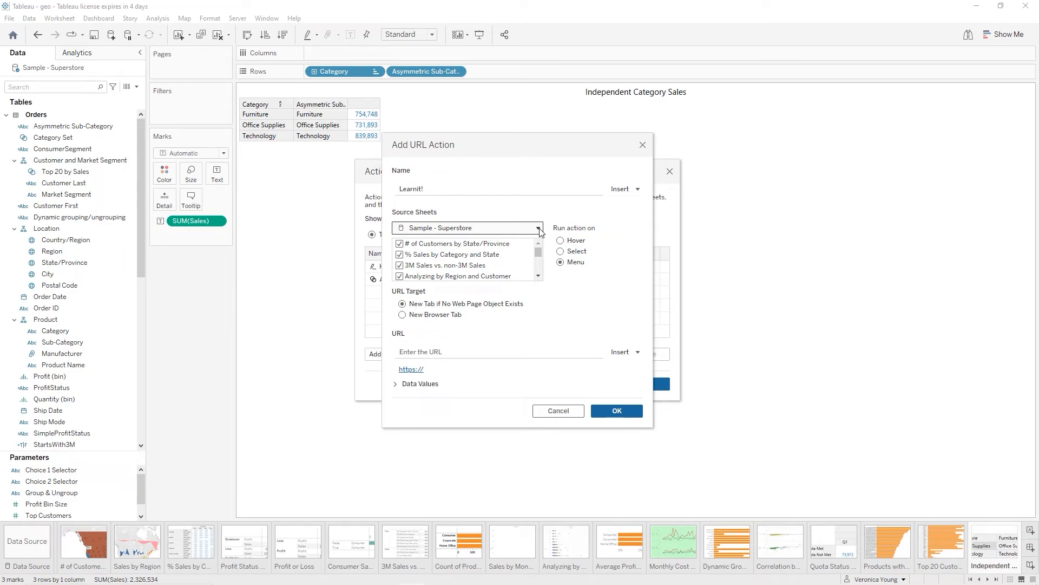
click(539, 228)
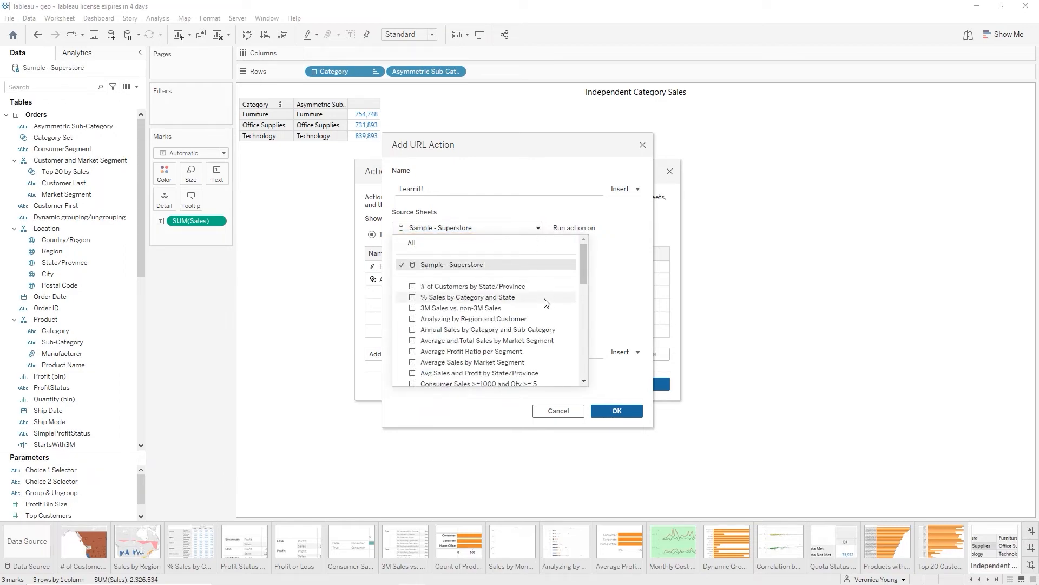
scroll(544, 305, down, 3)
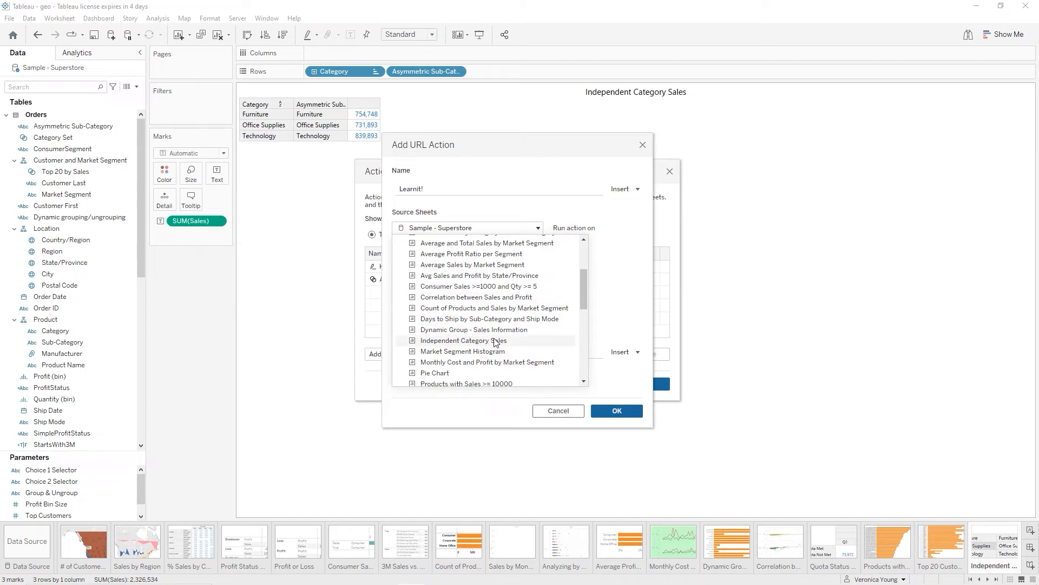
click(496, 341)
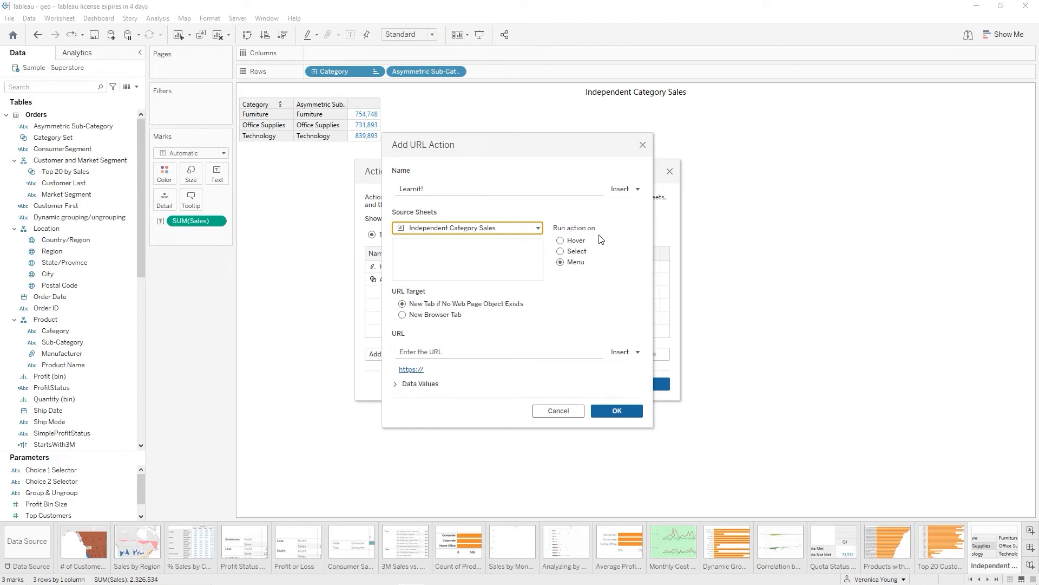
Make the action open learnit.com in a new browser tab and save the workbook's actions
click(402, 315)
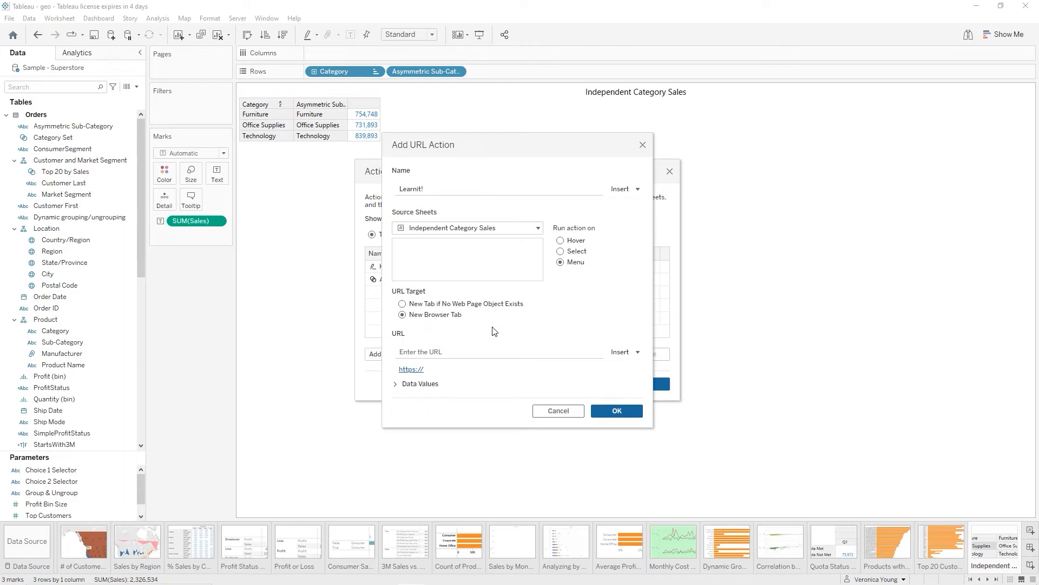
click(470, 349)
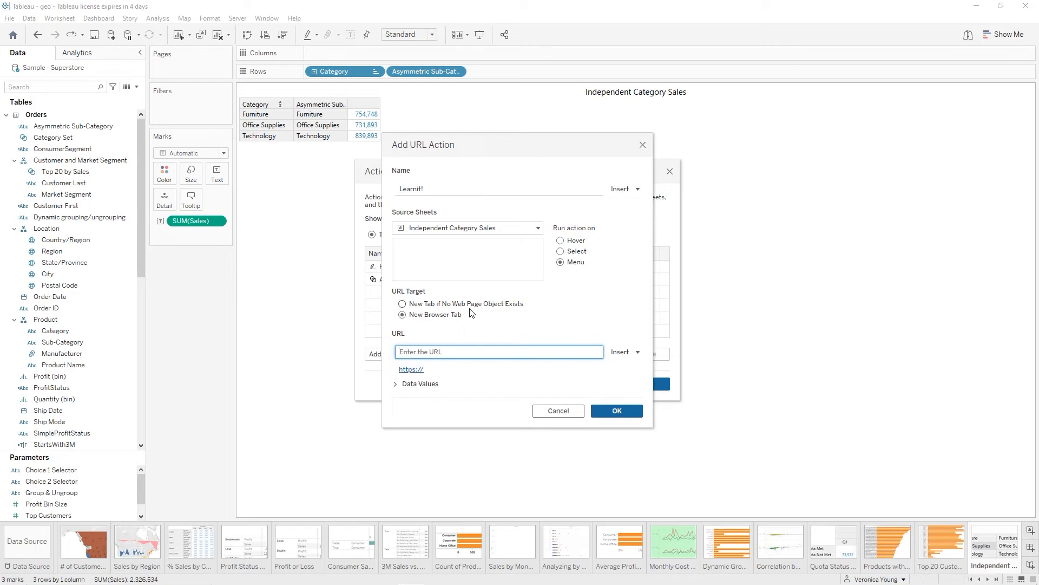
text(learnit.com)
click(608, 411)
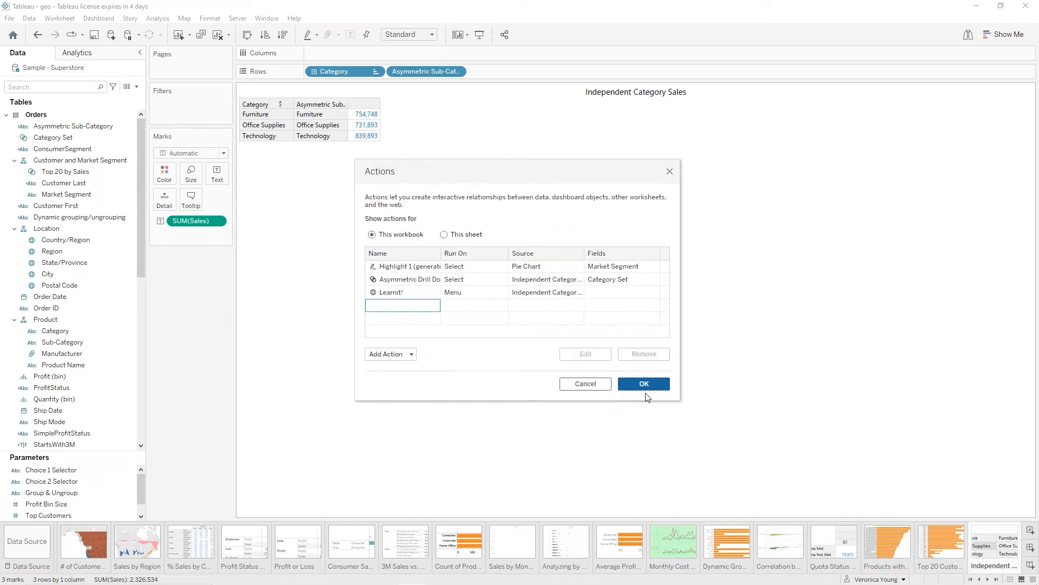
click(654, 381)
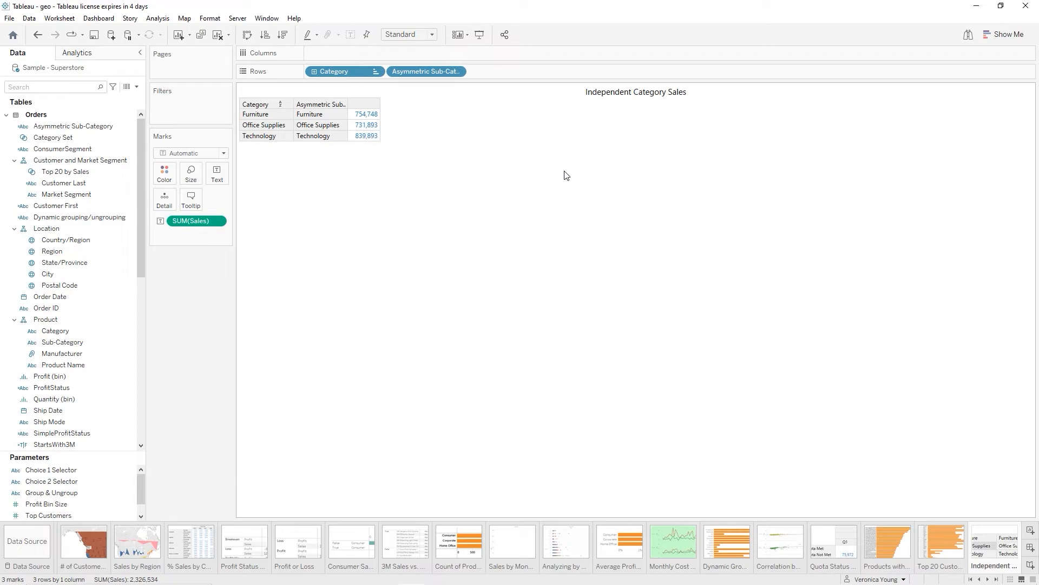
Check the Office Supplies header's context options for the Learnit! action, clear the selection, and inspect the Furniture sales tooltip
right_click(274, 125)
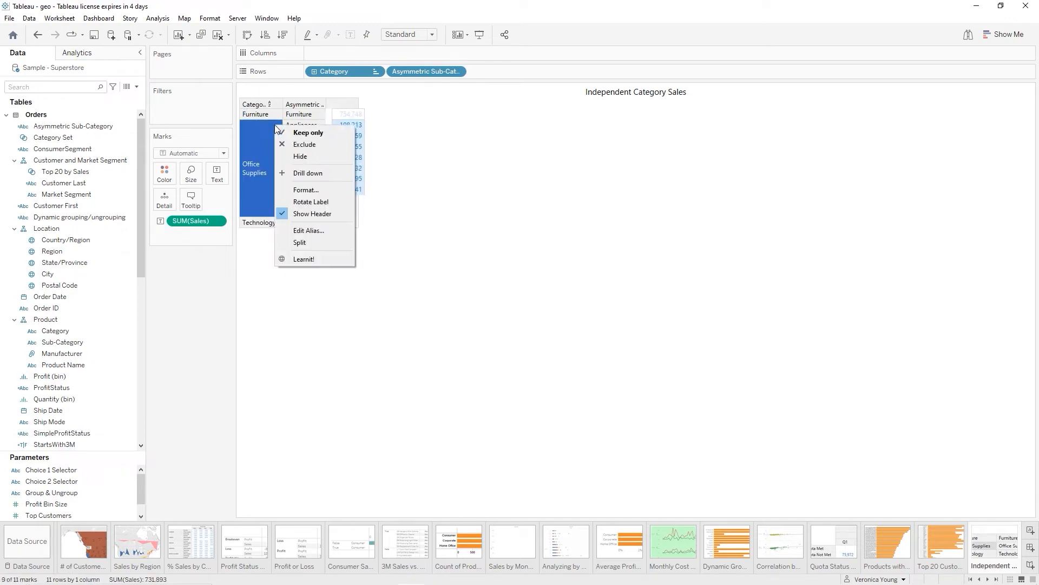
click(477, 182)
click(477, 182)
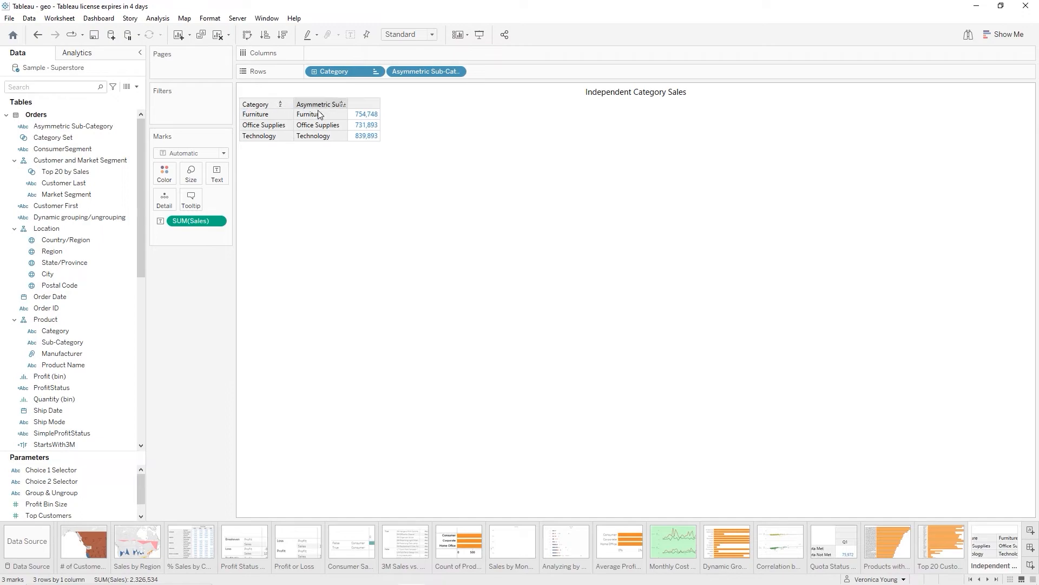
mouse_move(375, 118)
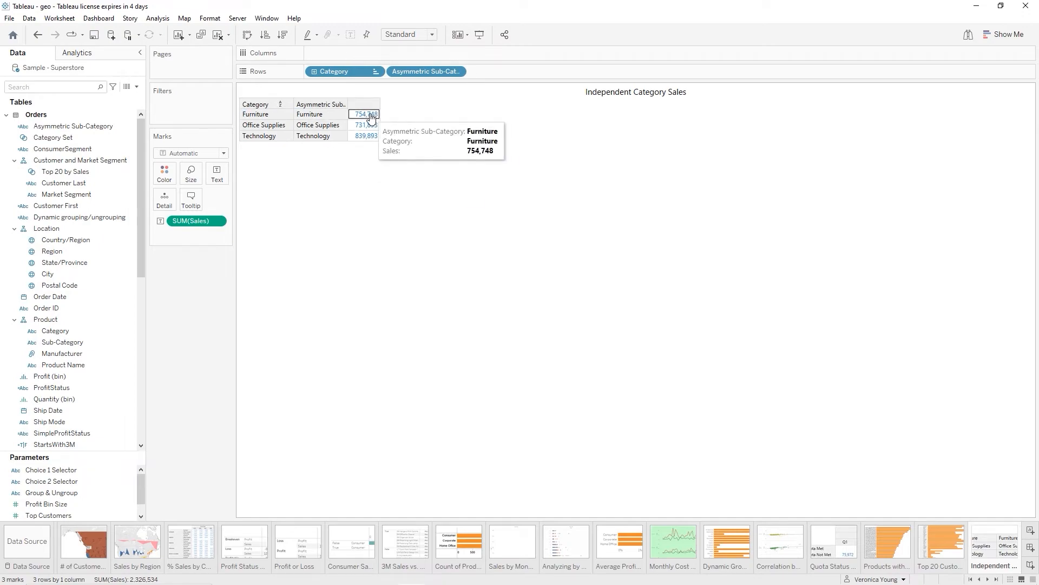
Test the Learnit! link from the Furniture sales value's context options and from the Furniture header's tooltip
right_click(371, 118)
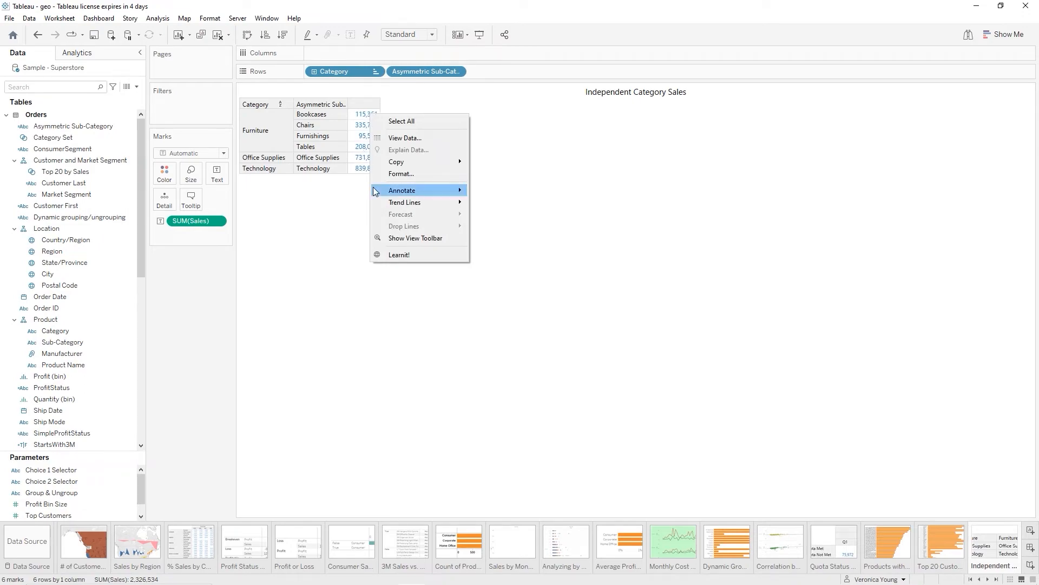
click(399, 255)
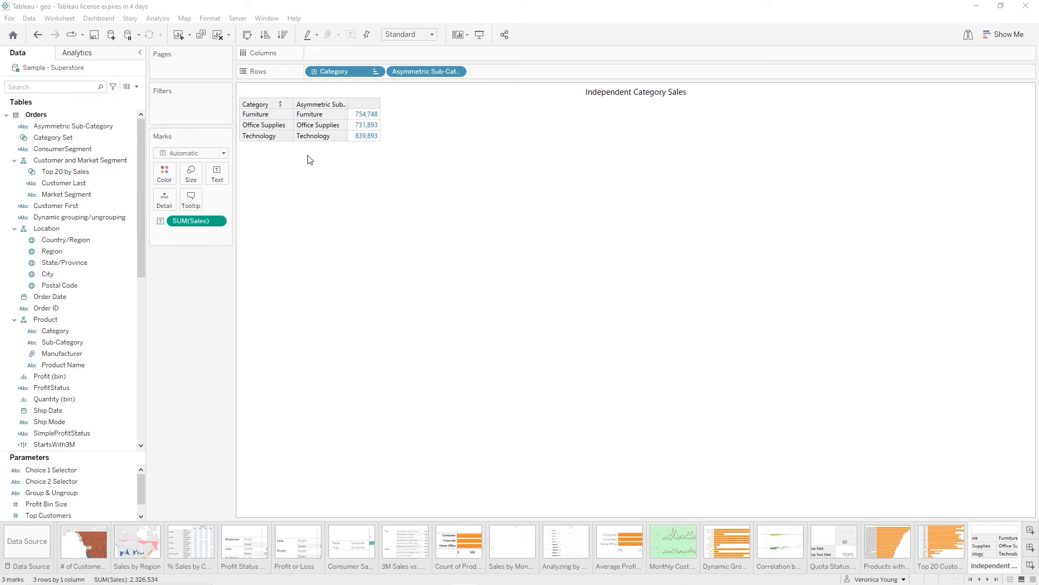
click(260, 119)
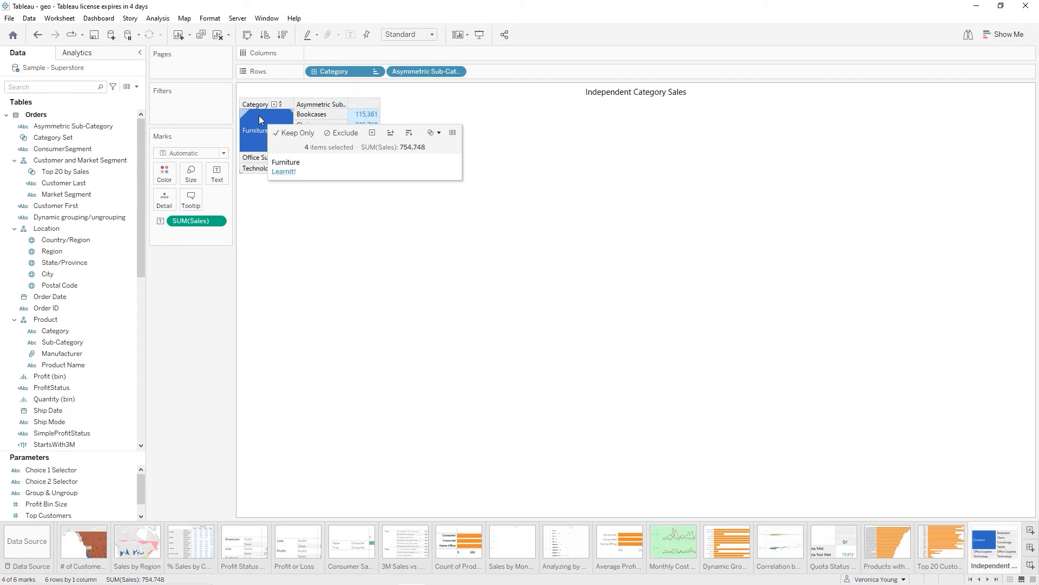
click(281, 172)
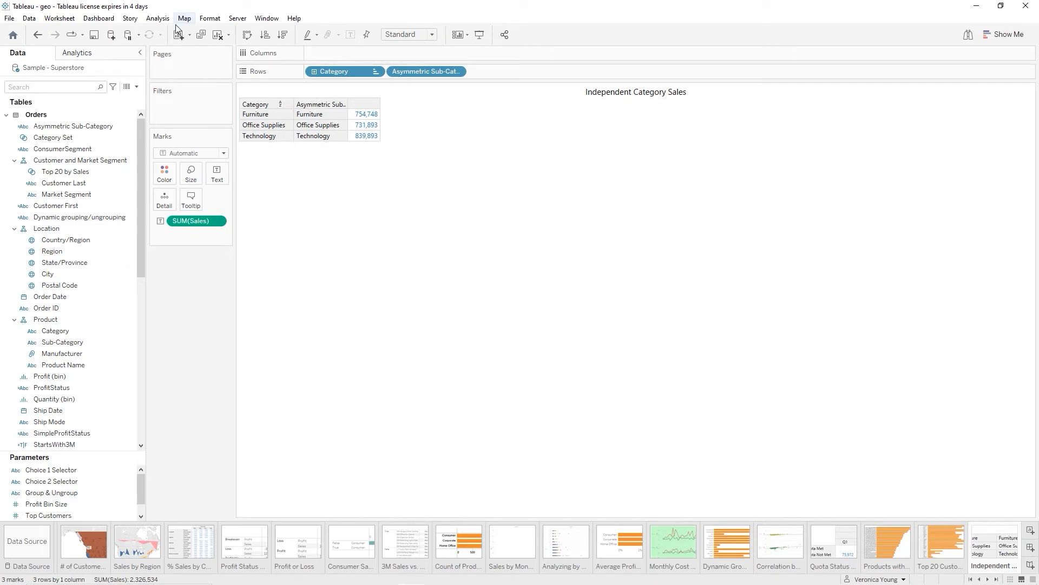
Edit the Learnit! URL action to run on Hover and save the workbook's actions
click(57, 18)
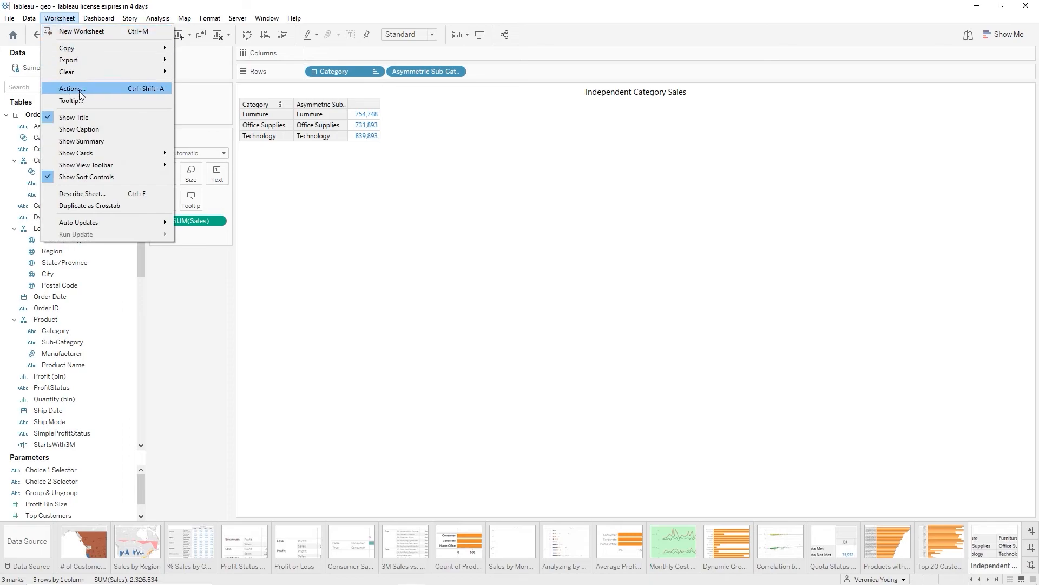
key(Escape)
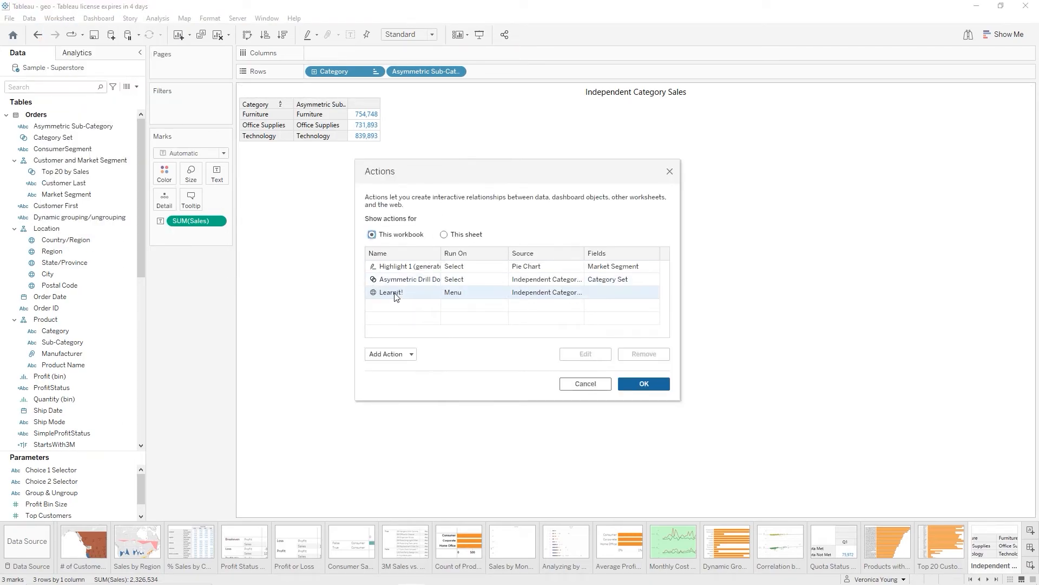
click(396, 295)
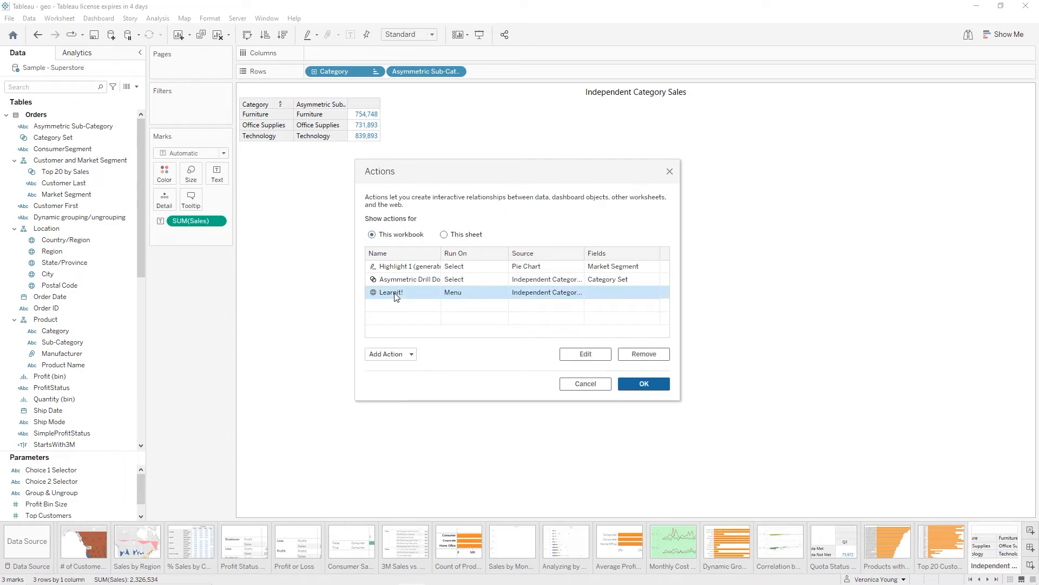
click(587, 355)
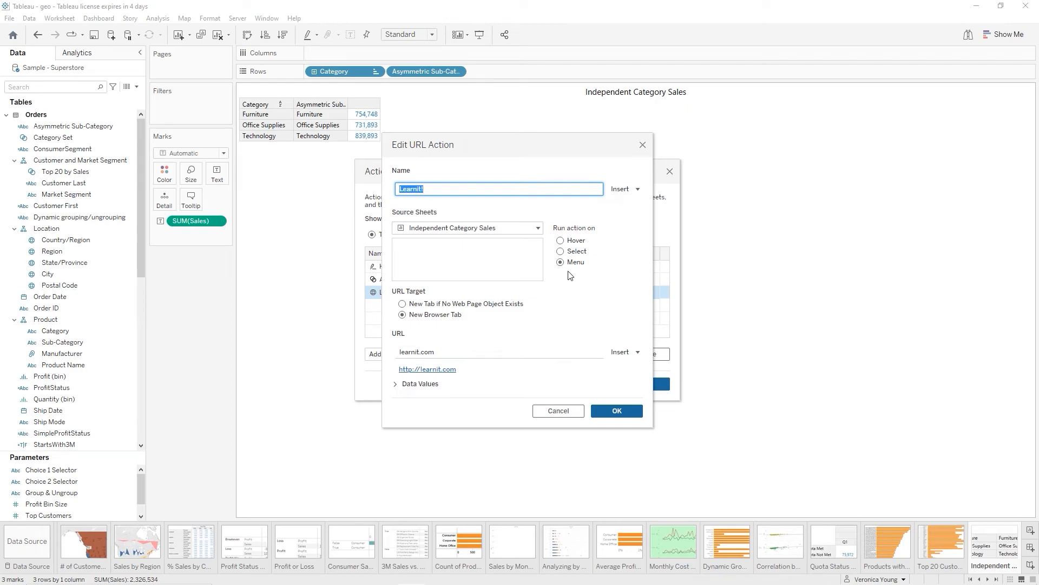
click(562, 241)
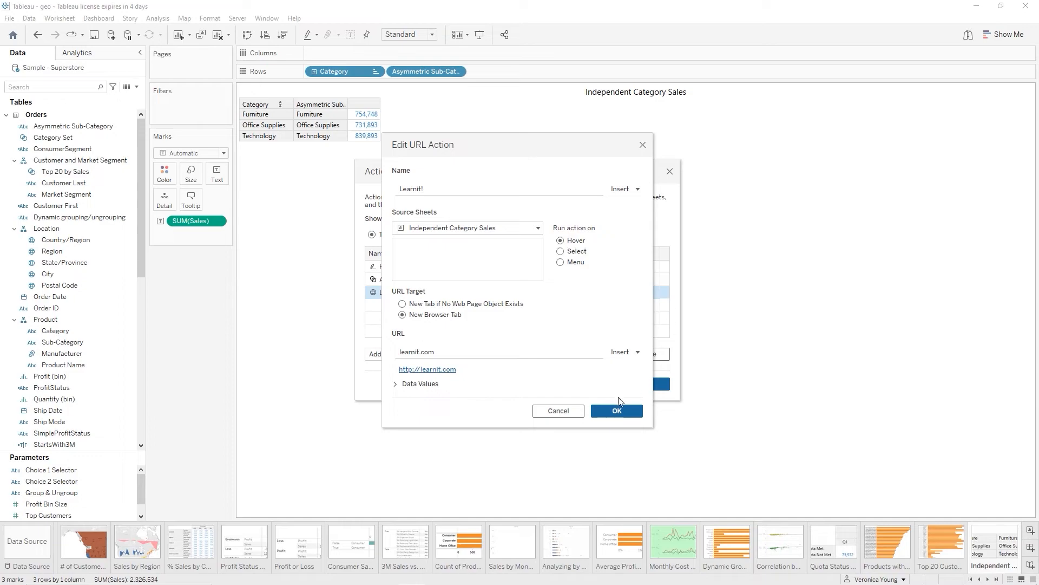
click(618, 412)
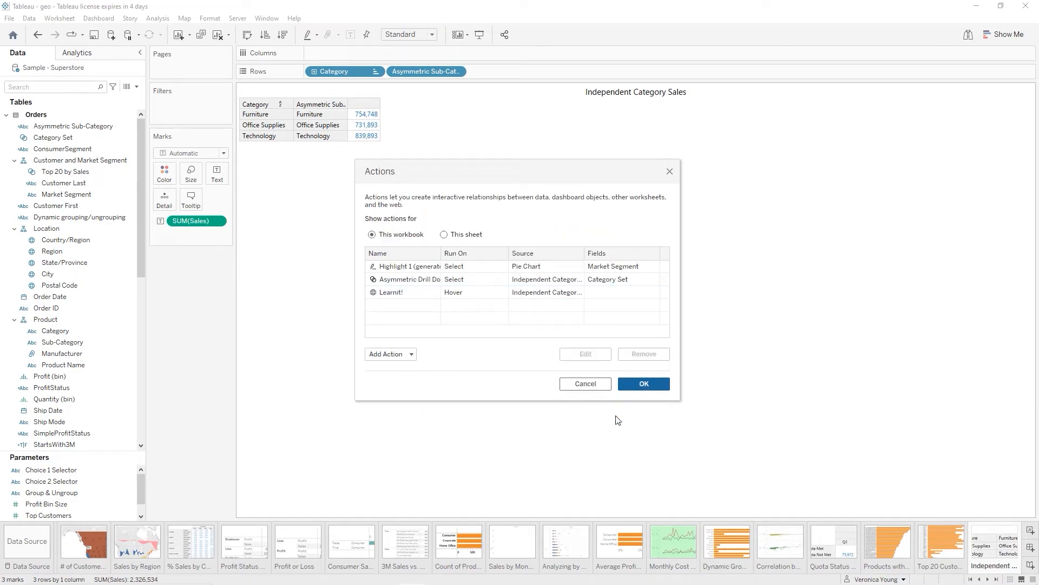
click(652, 386)
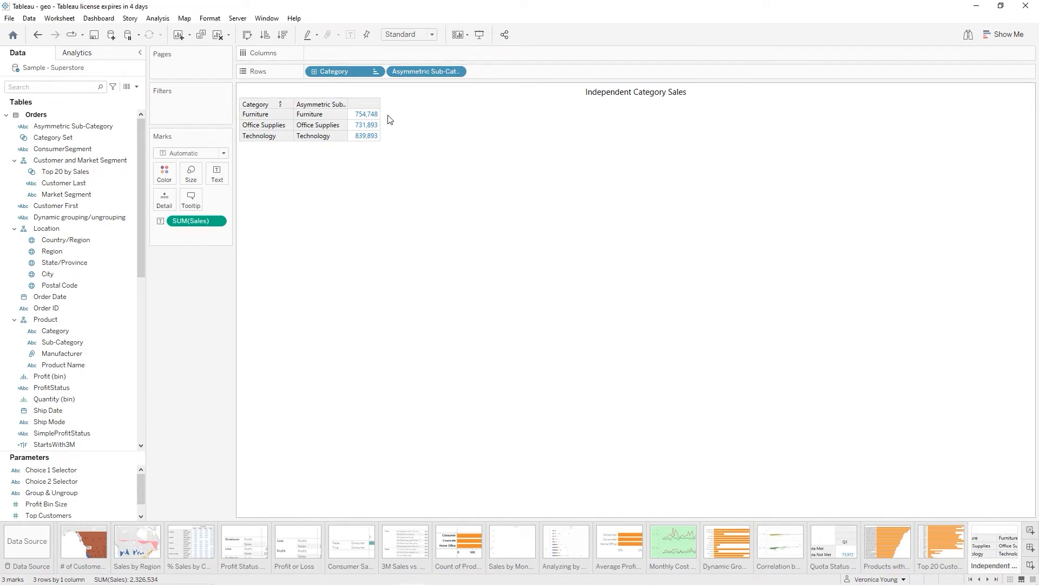
Test the hover link on the Furniture sales value, close the opened learnit.com page and return to Tableau
mouse_move(365, 116)
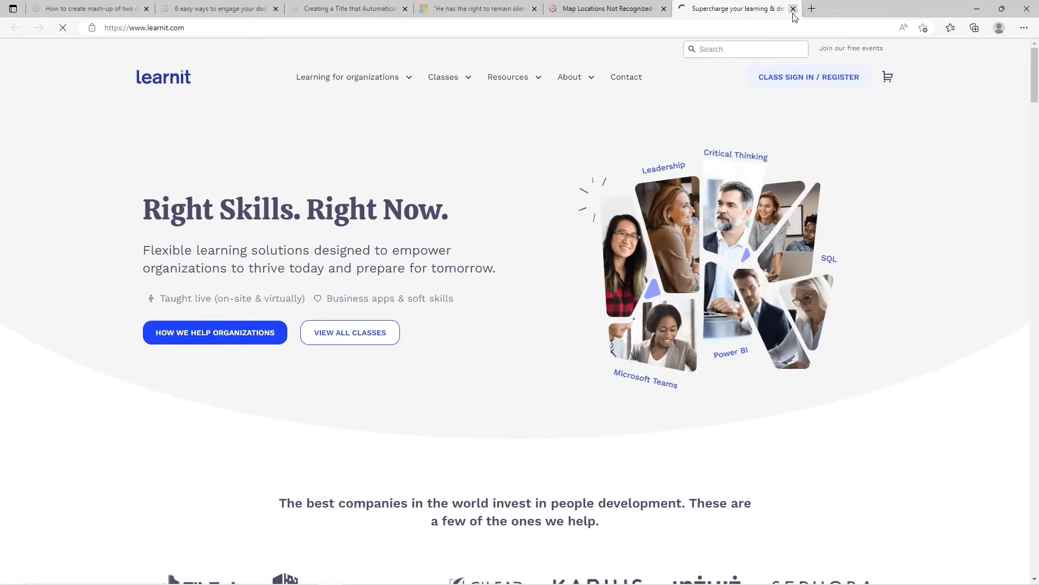
click(793, 9)
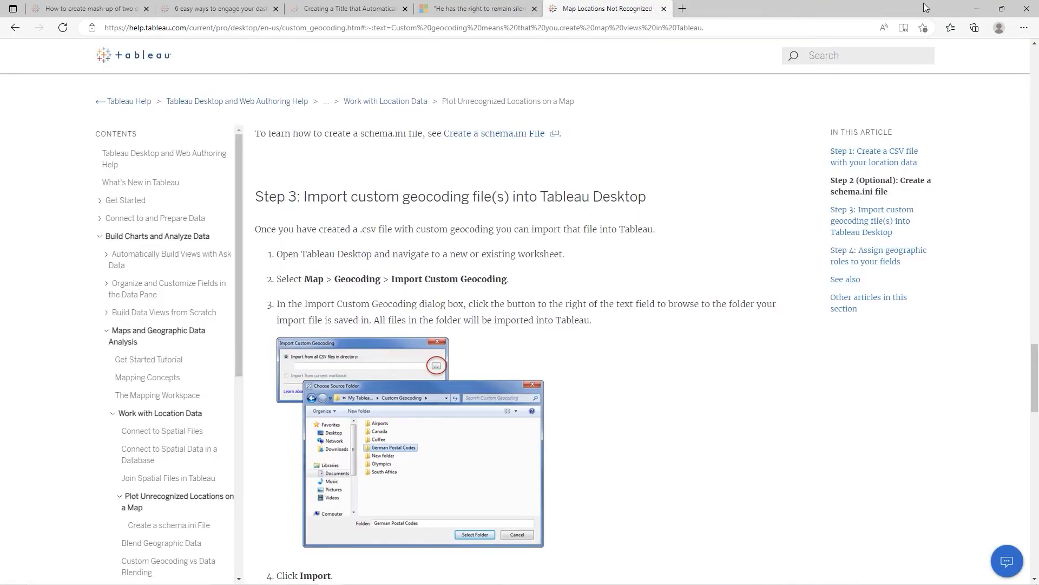
click(976, 8)
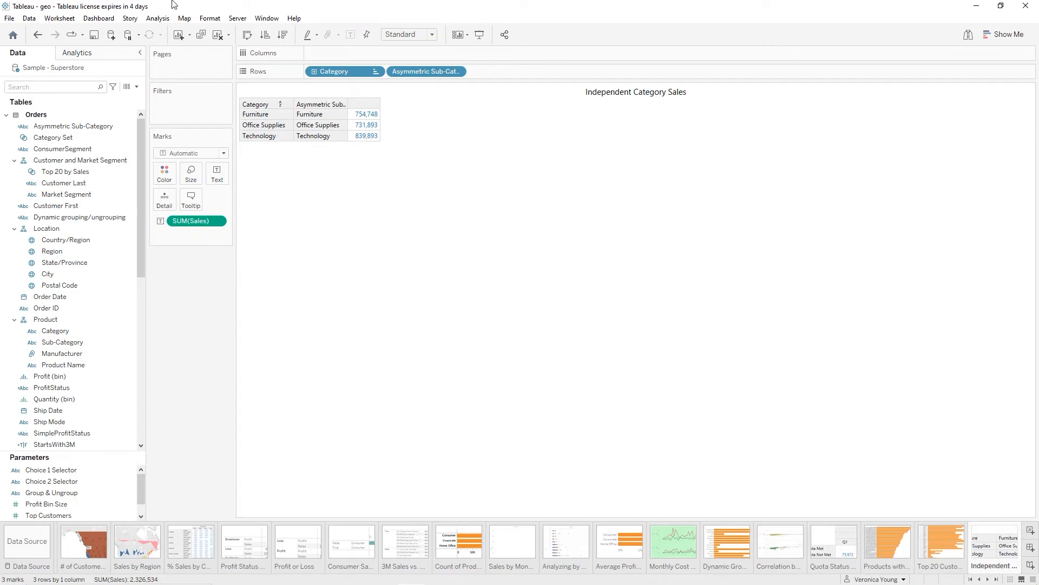
Change the Learnit! URL action to run on Select and save the workbook's actions
click(60, 19)
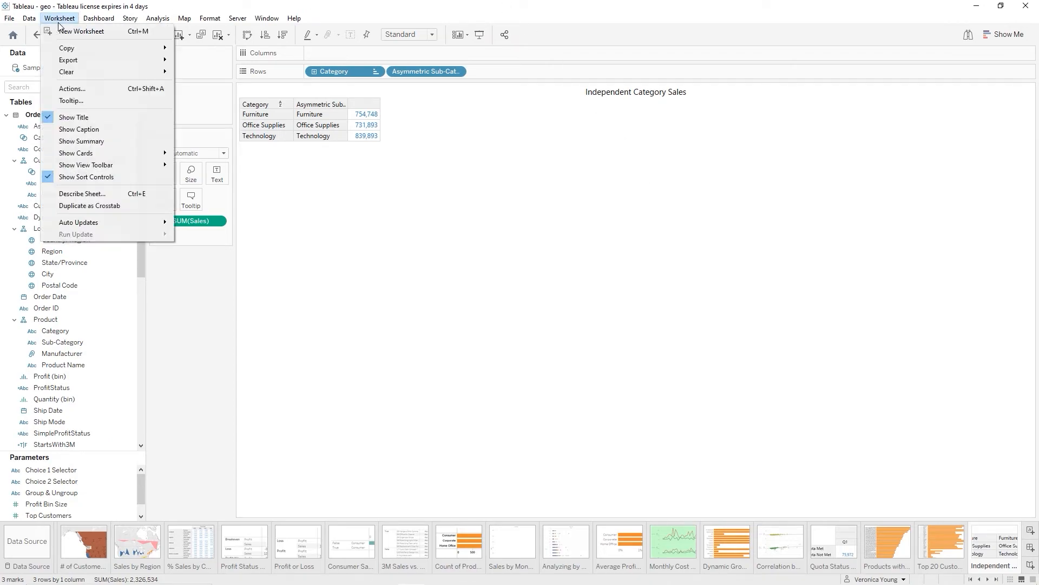
click(79, 91)
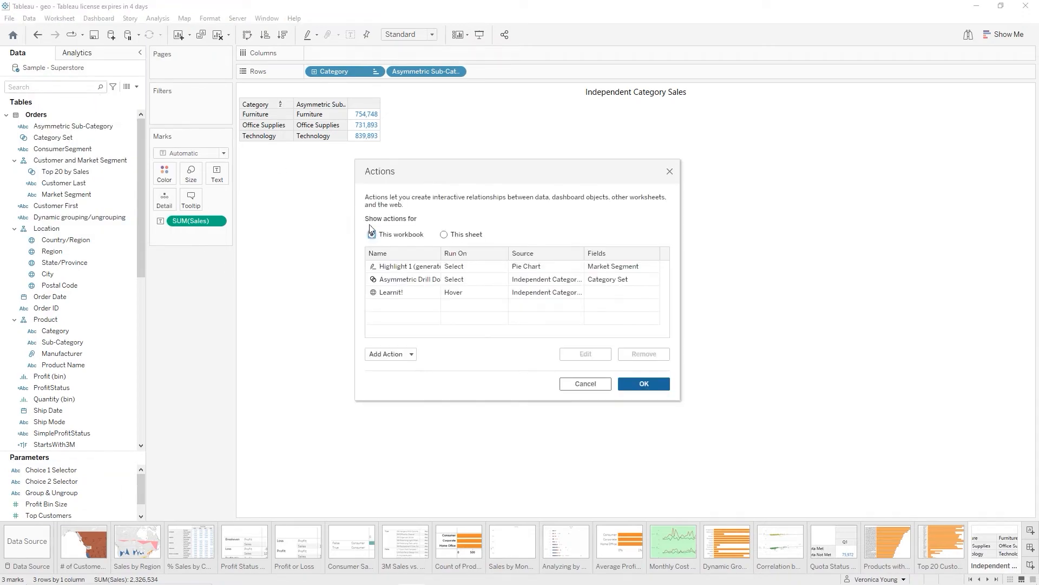
click(400, 290)
click(585, 354)
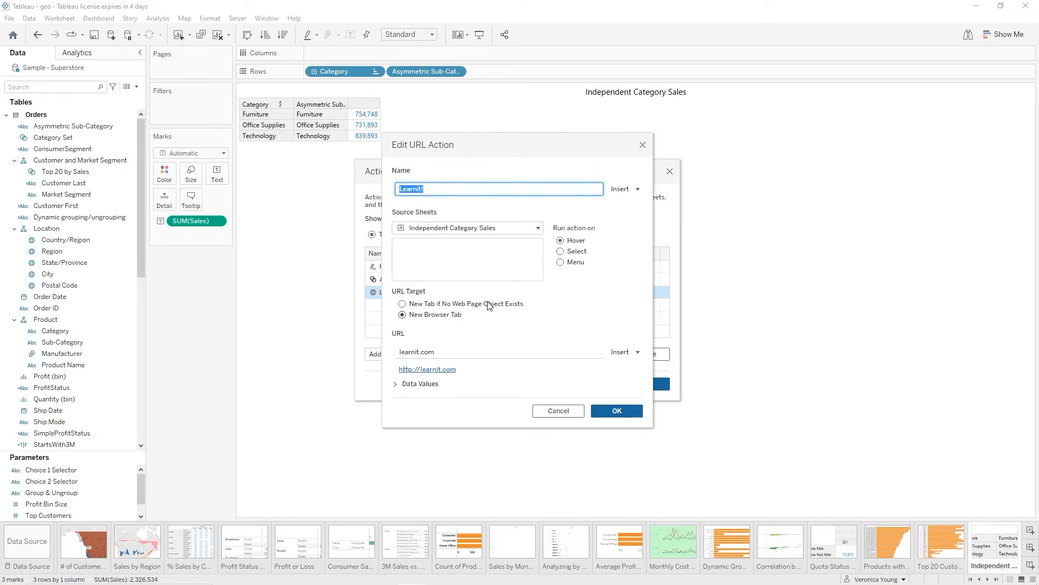
click(560, 251)
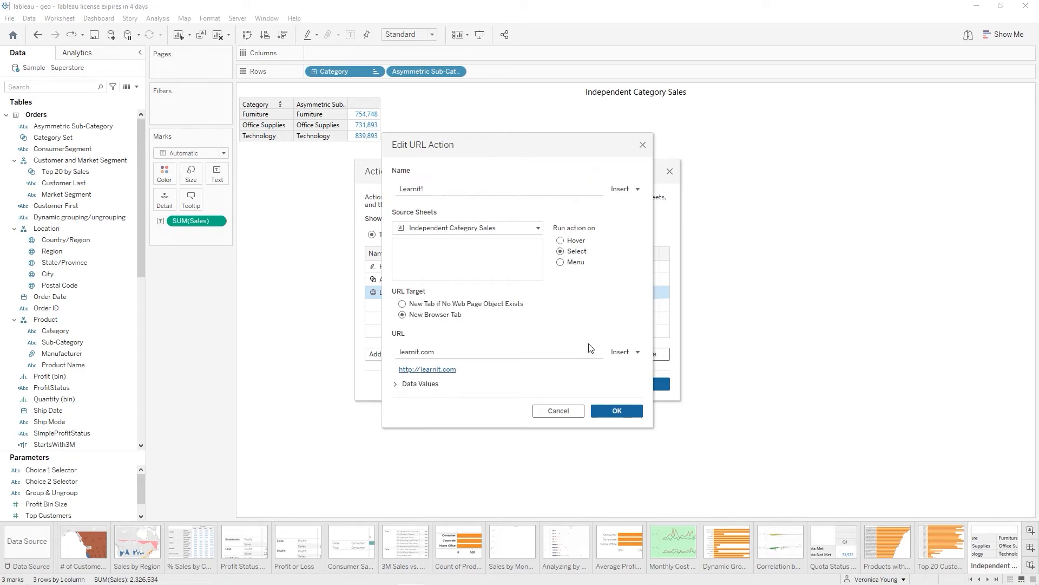
click(616, 410)
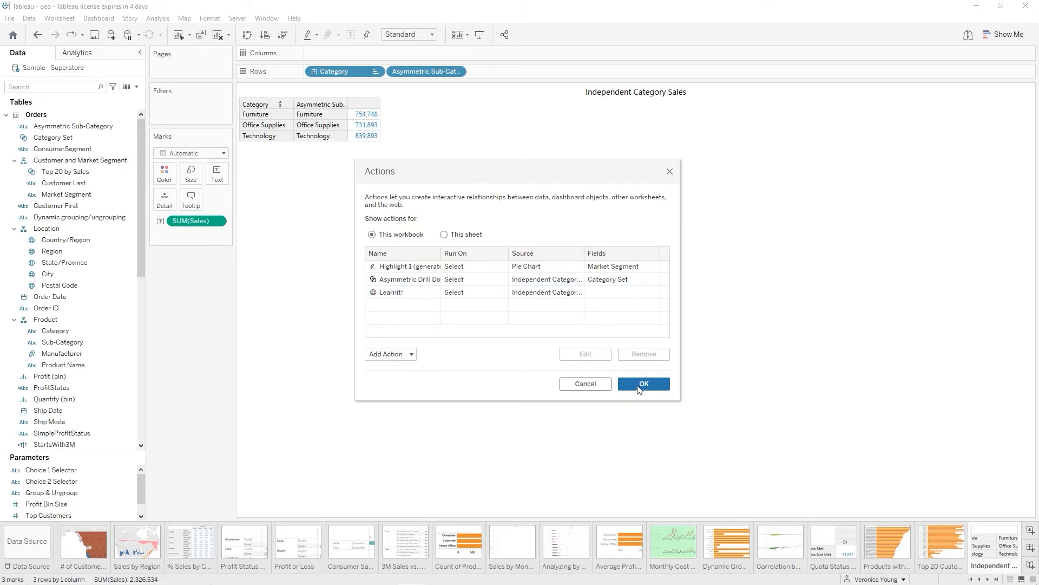
click(640, 385)
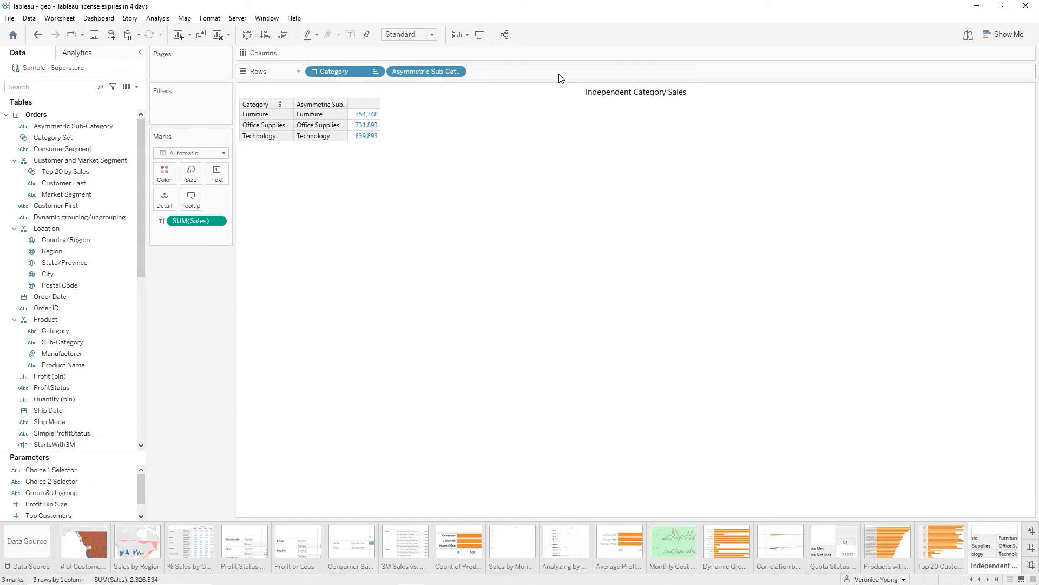
Test the select-triggered link on the Furniture sales value, return to Tableau from the browser, and select the Furniture header
mouse_move(367, 117)
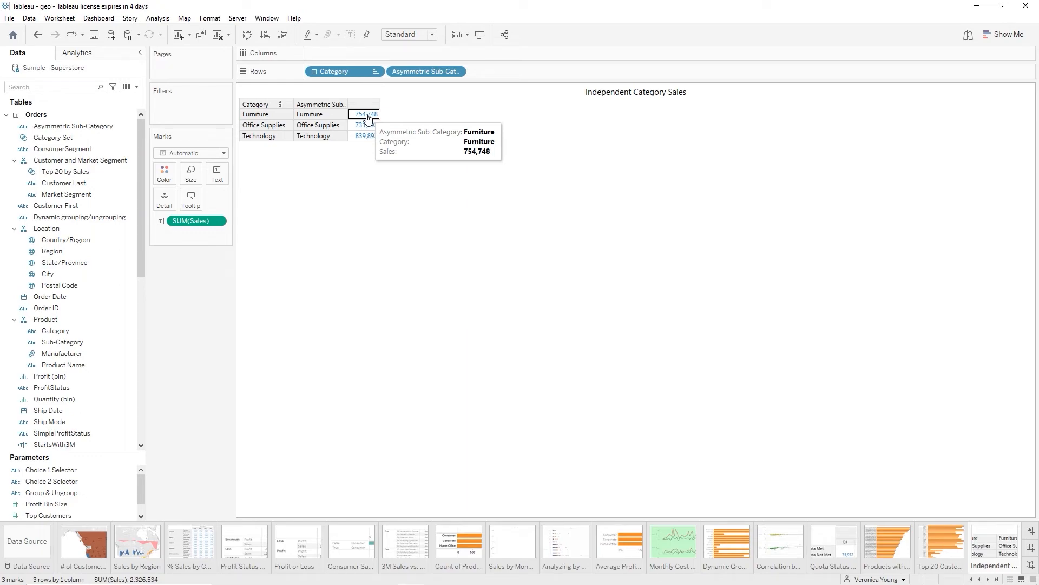
click(373, 119)
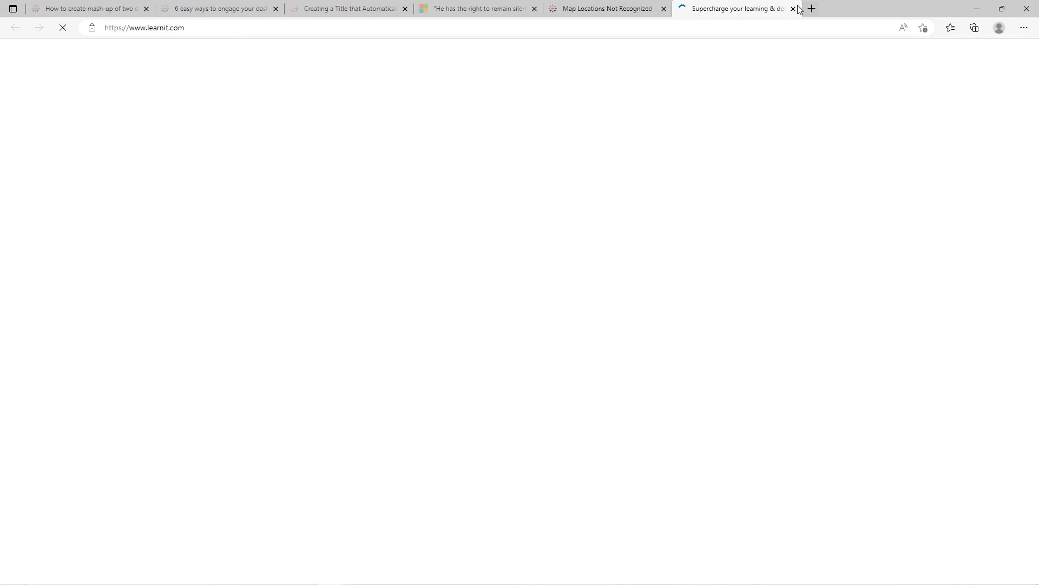
key(ctrl+shift+Tab)
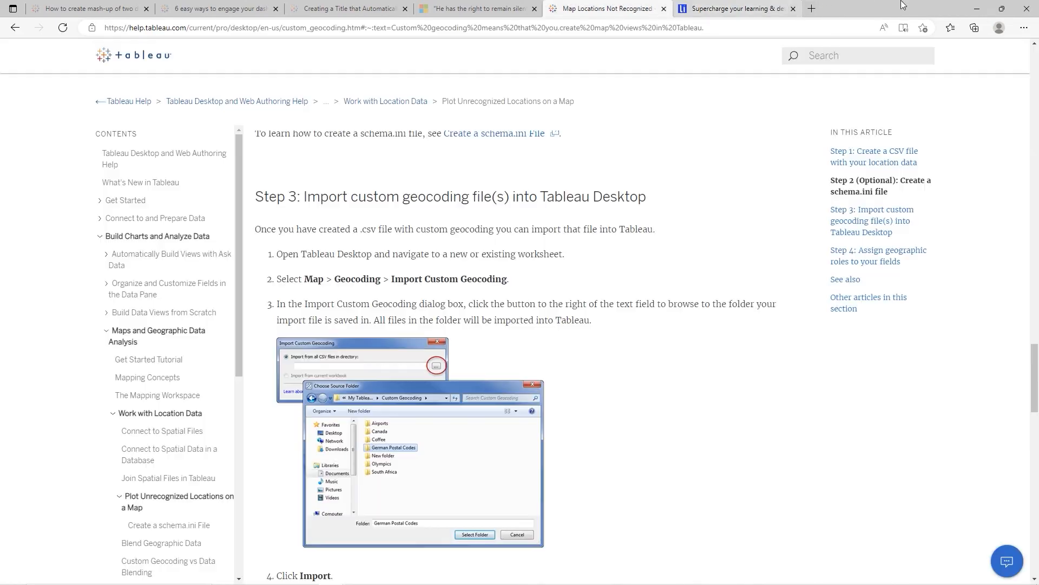
click(977, 9)
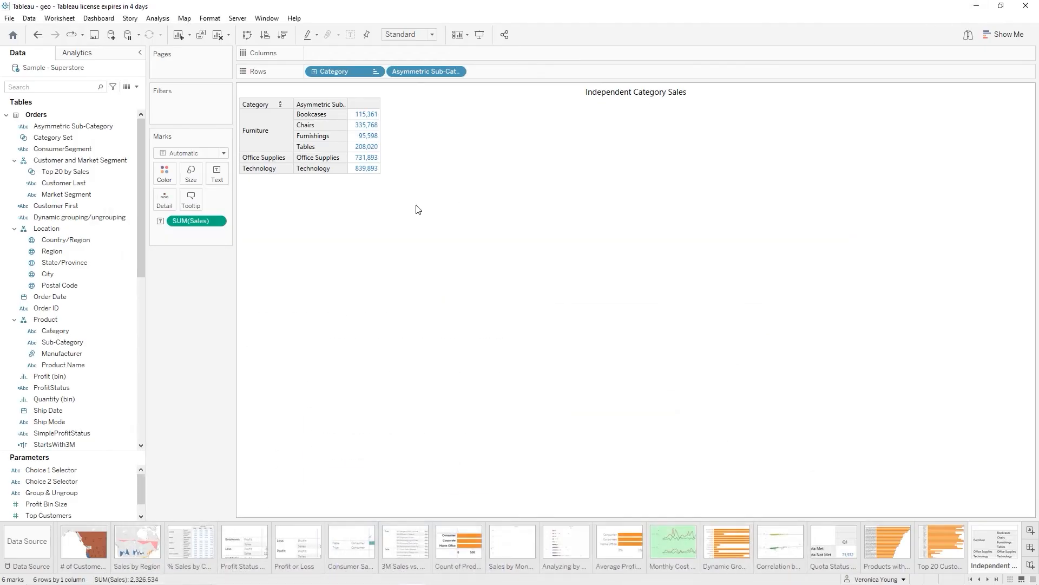
click(275, 125)
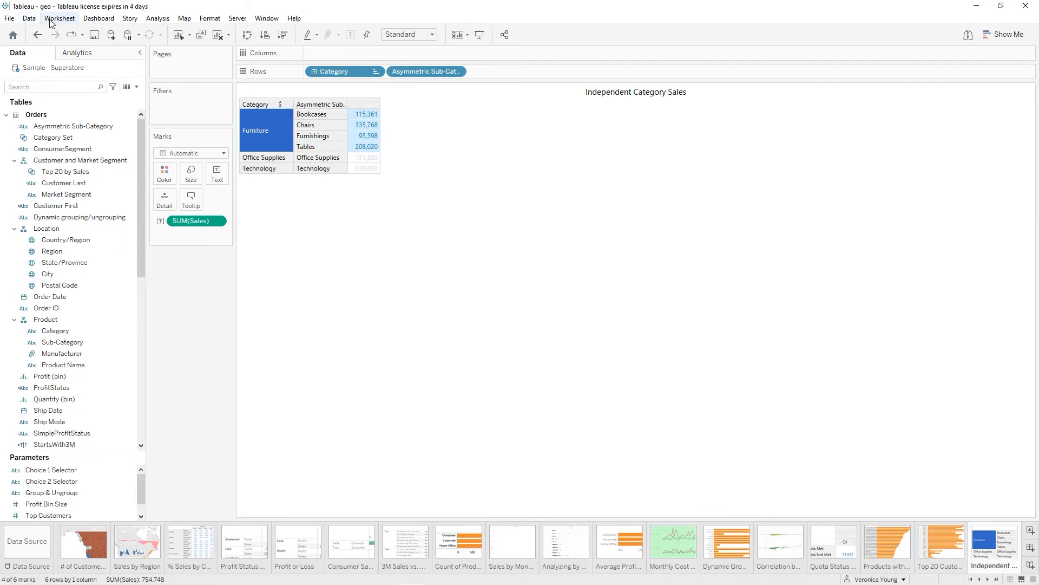
Save the workbook with the updated URL action
click(93, 34)
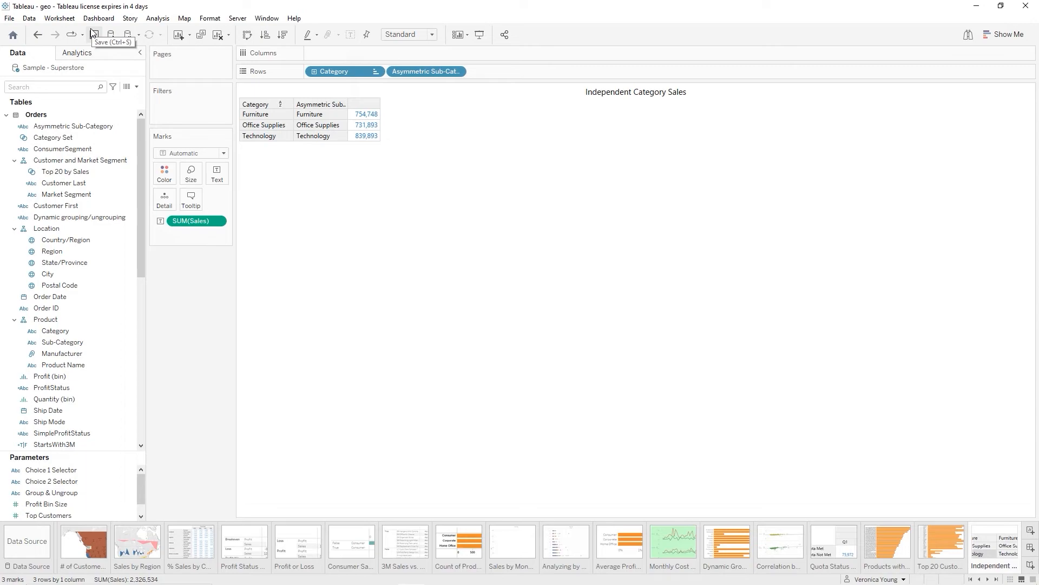
click(94, 33)
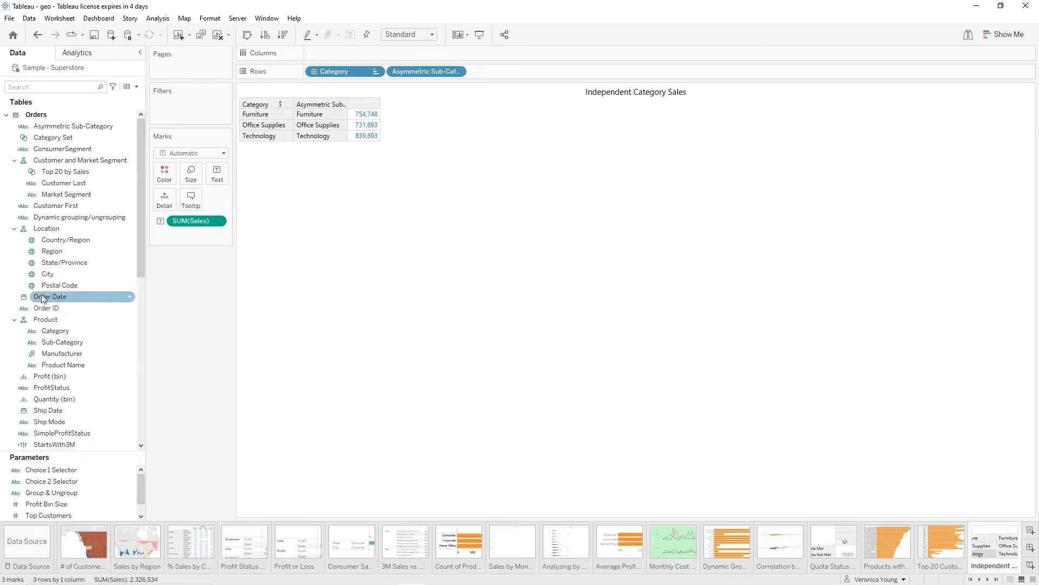
Add Order Date to the view's columns and drill it down from year through quarter and month to day
drag(43, 298, 321, 49)
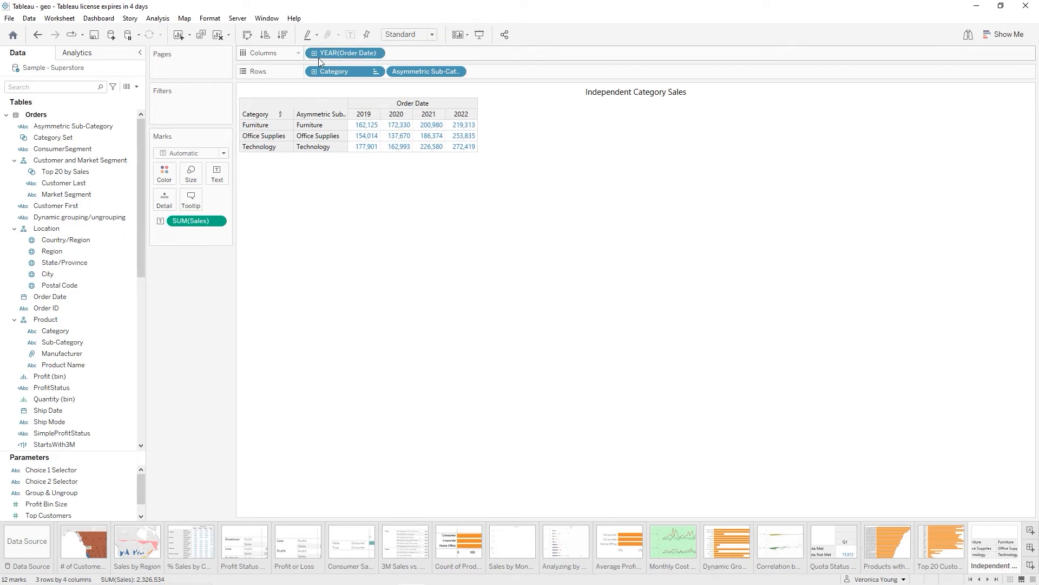
click(314, 54)
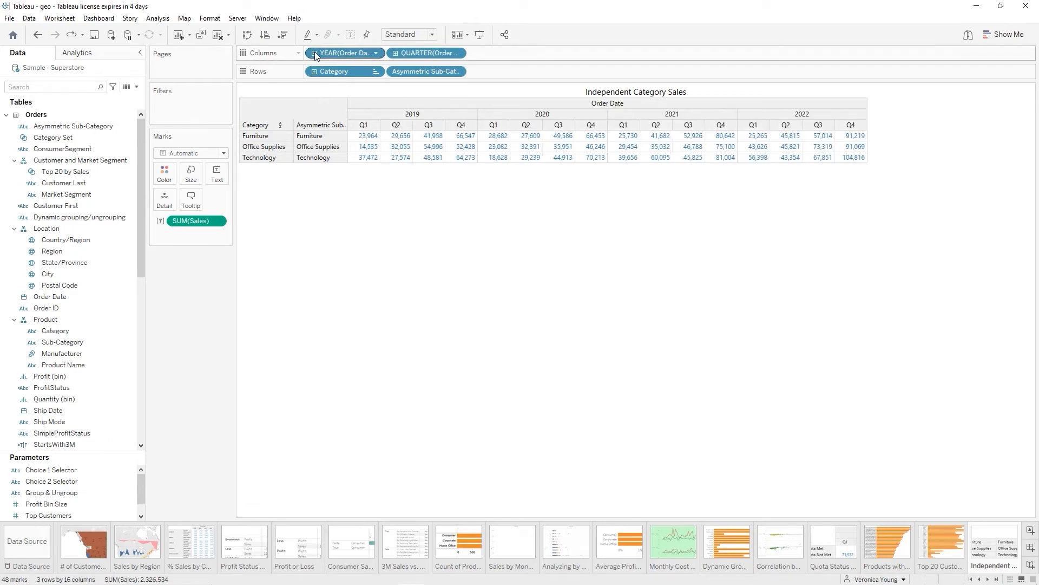
click(395, 53)
click(396, 54)
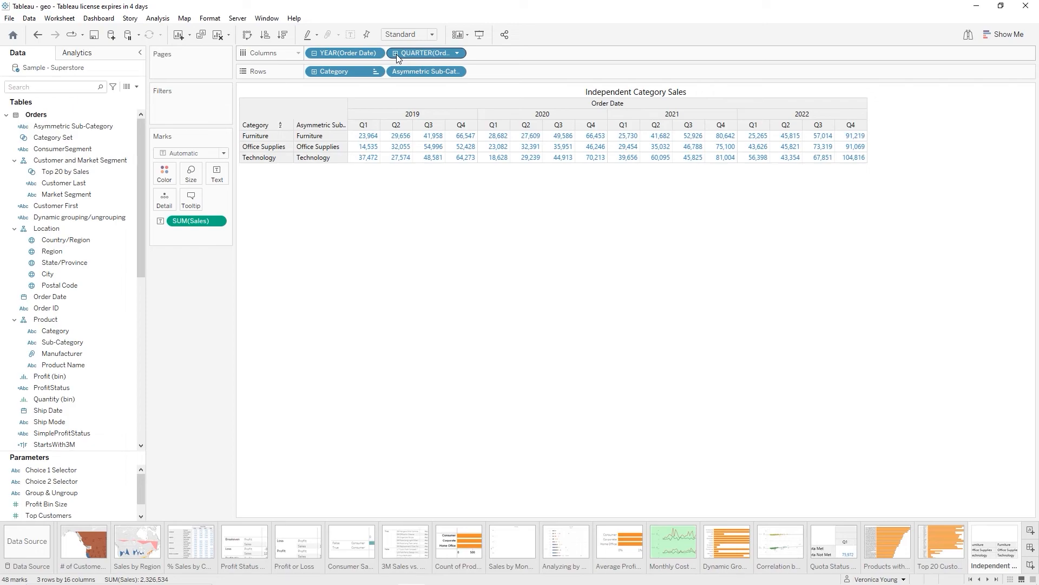
click(395, 53)
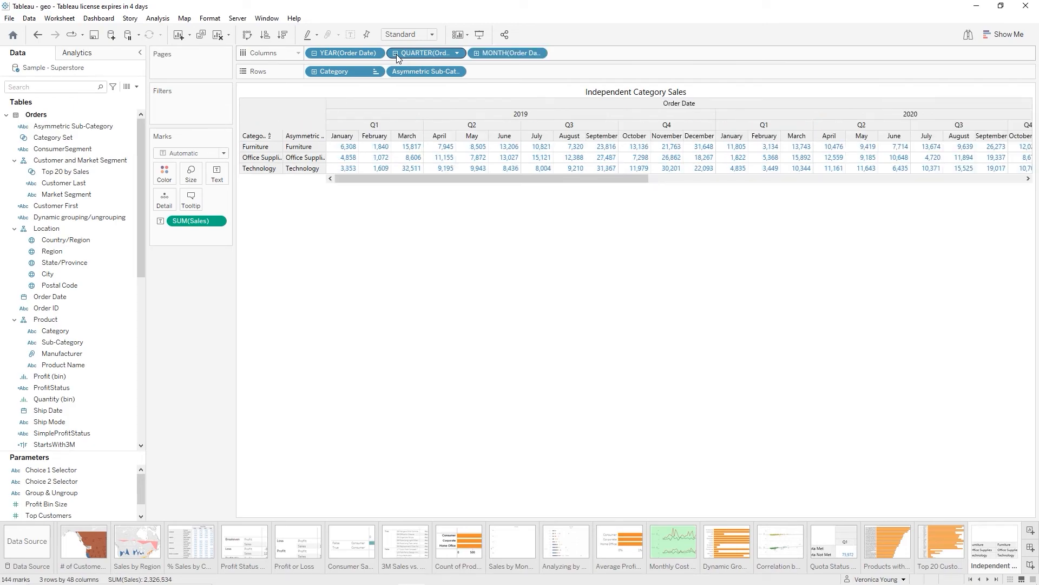
click(476, 54)
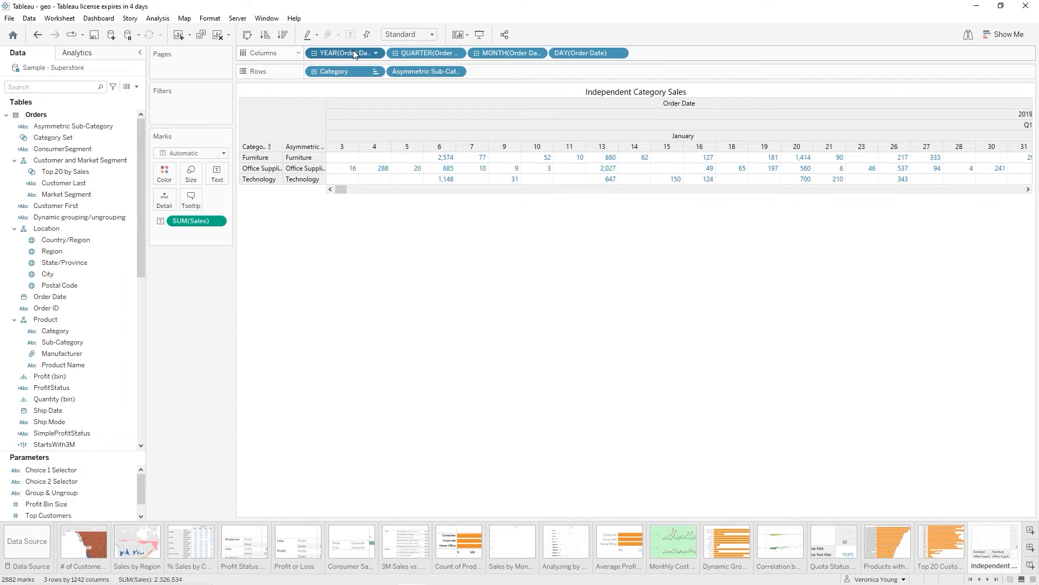
Remove the year, quarter, month and day Order Date fields from the view's columns
key(Delete)
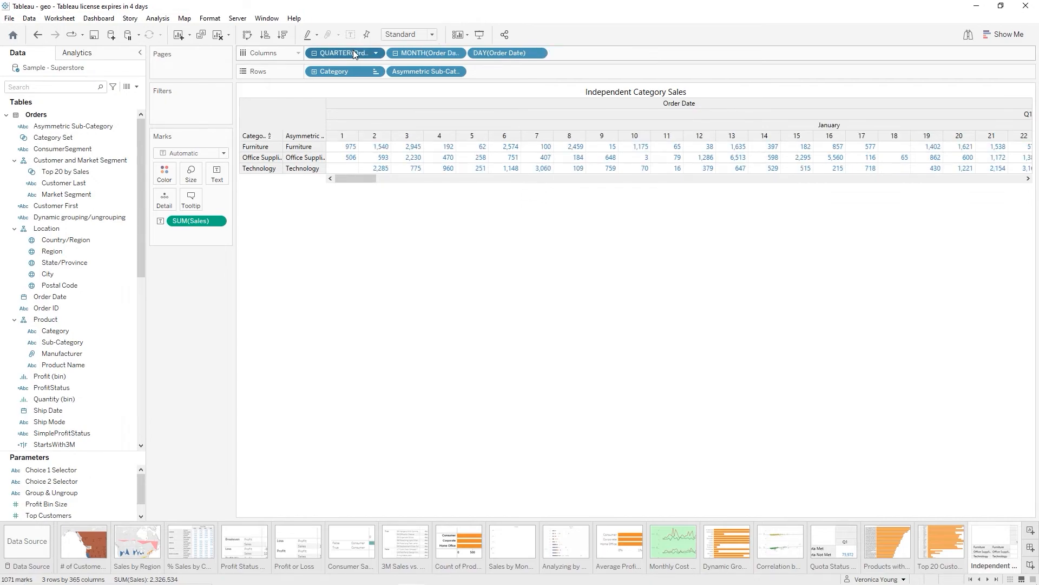
key(Delete)
click(353, 52)
key(Delete)
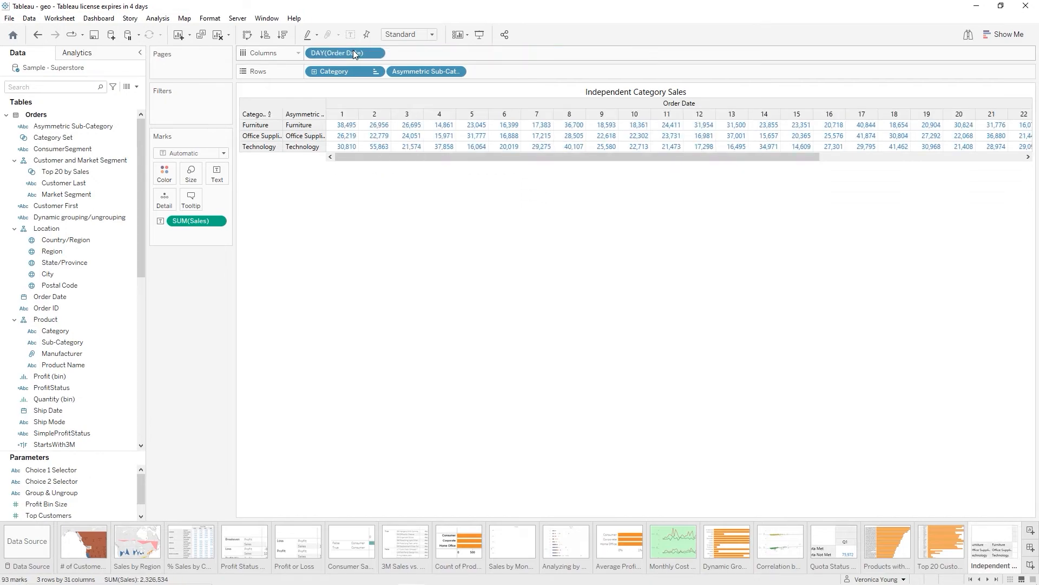
click(353, 53)
key(Delete)
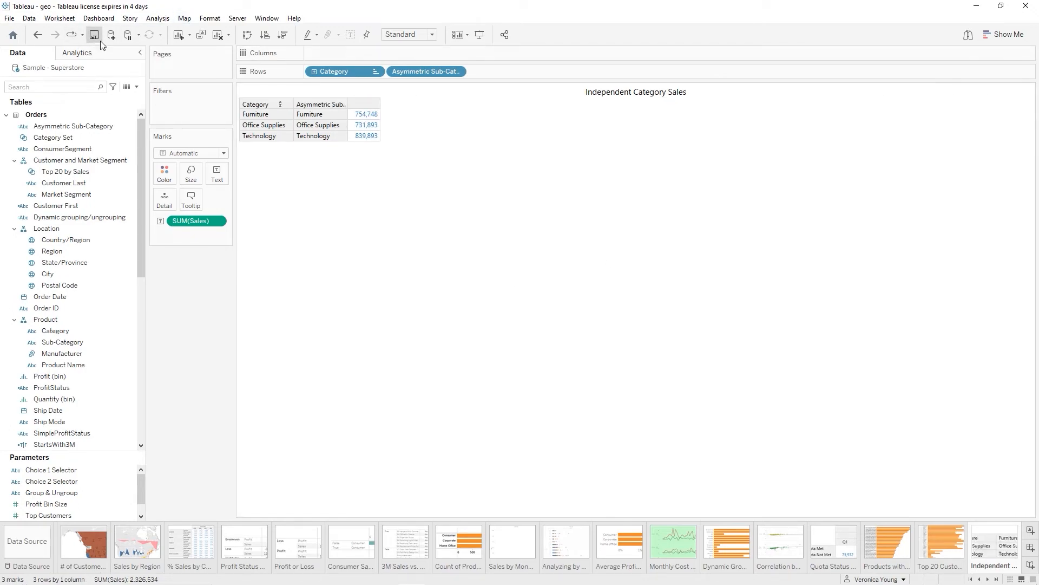
Add a new worksheet and plot Sales on rows against Order Date on columns
click(981, 263)
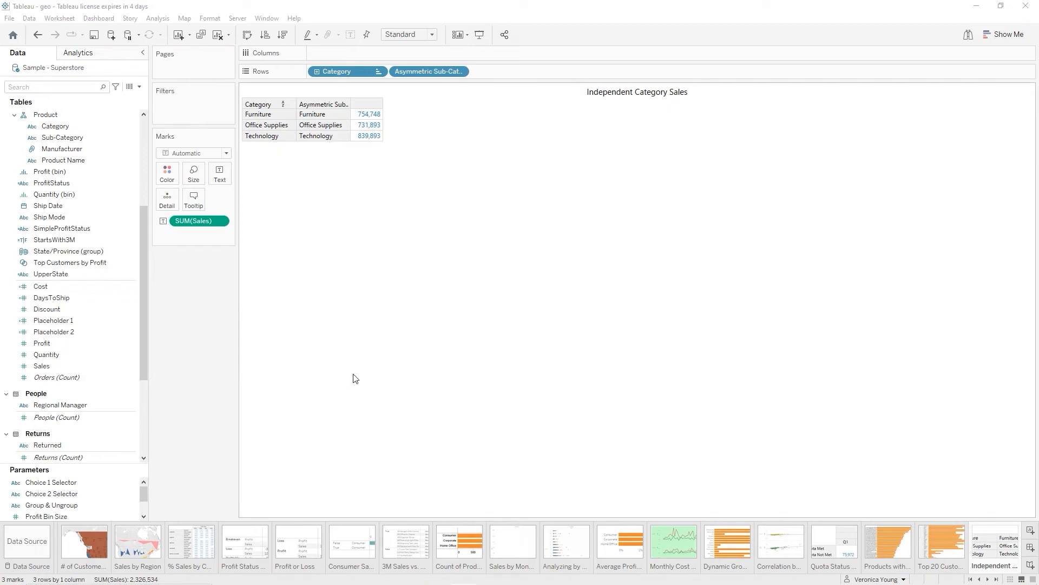
click(1031, 533)
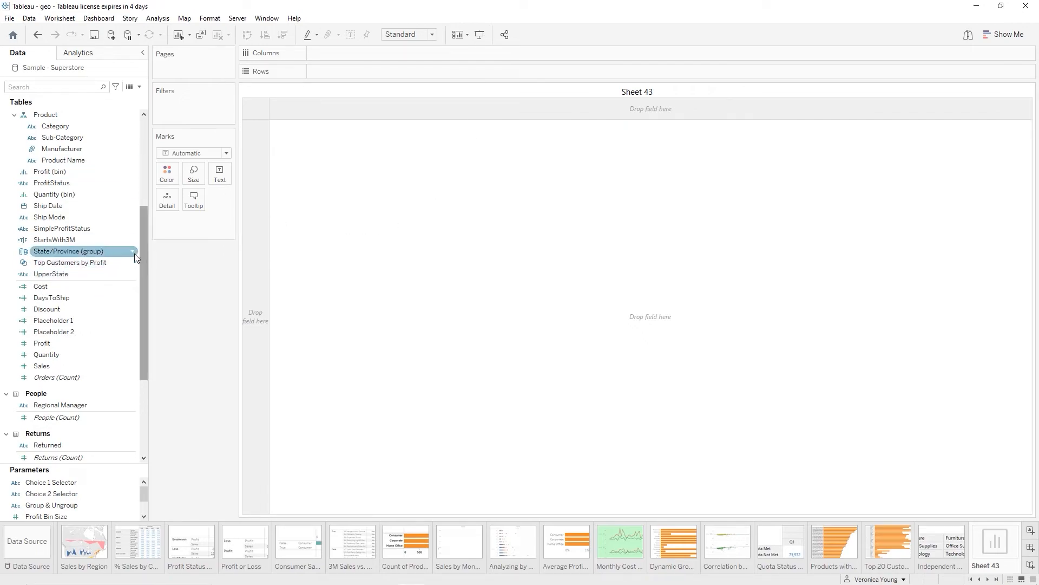
scroll(108, 216, up, 2)
drag(53, 161, 337, 54)
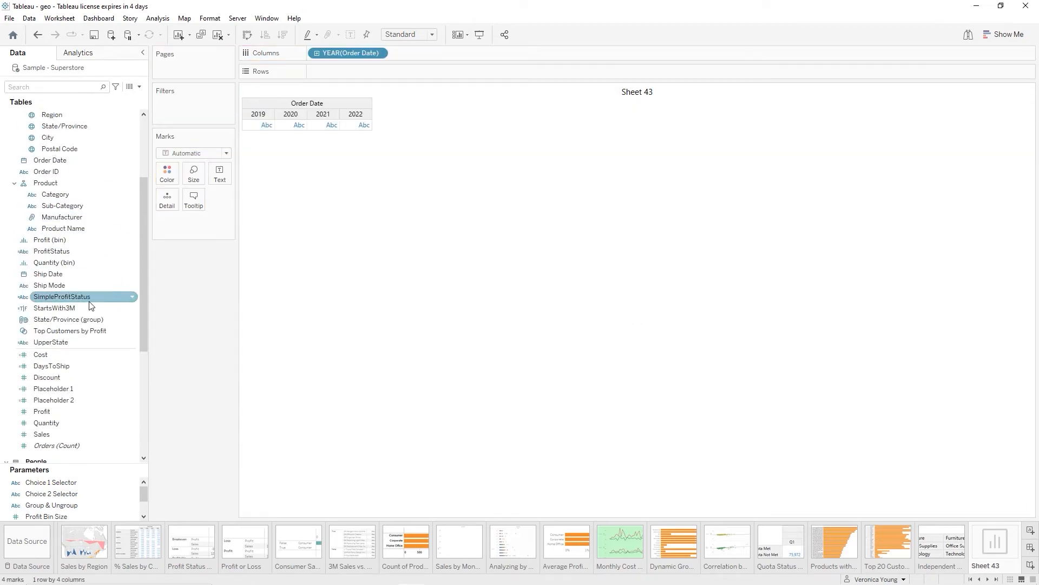
drag(59, 434, 339, 65)
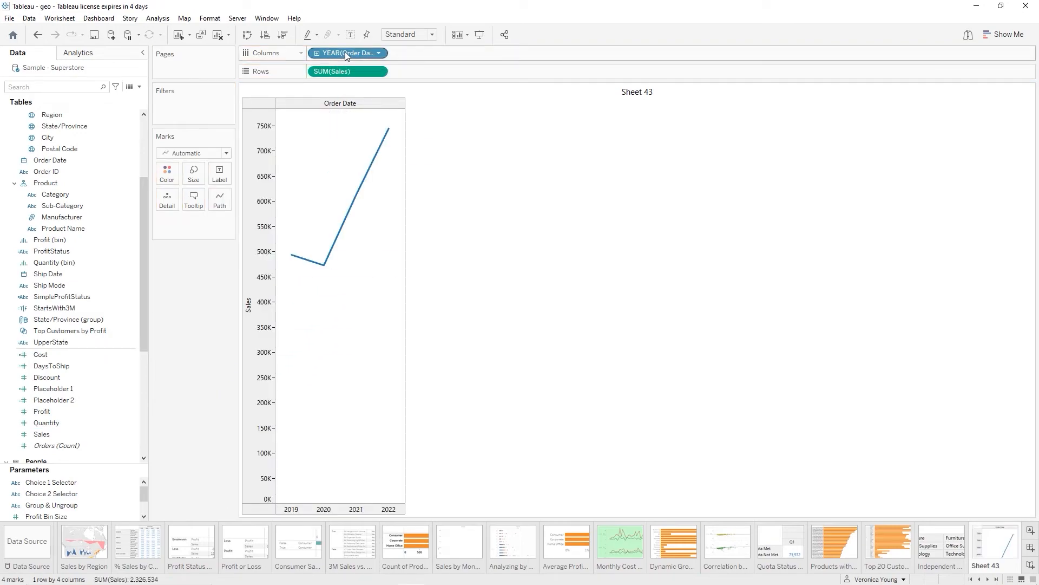
Set the Order Date field on columns to a custom date with Month / Year detail
right_click(347, 55)
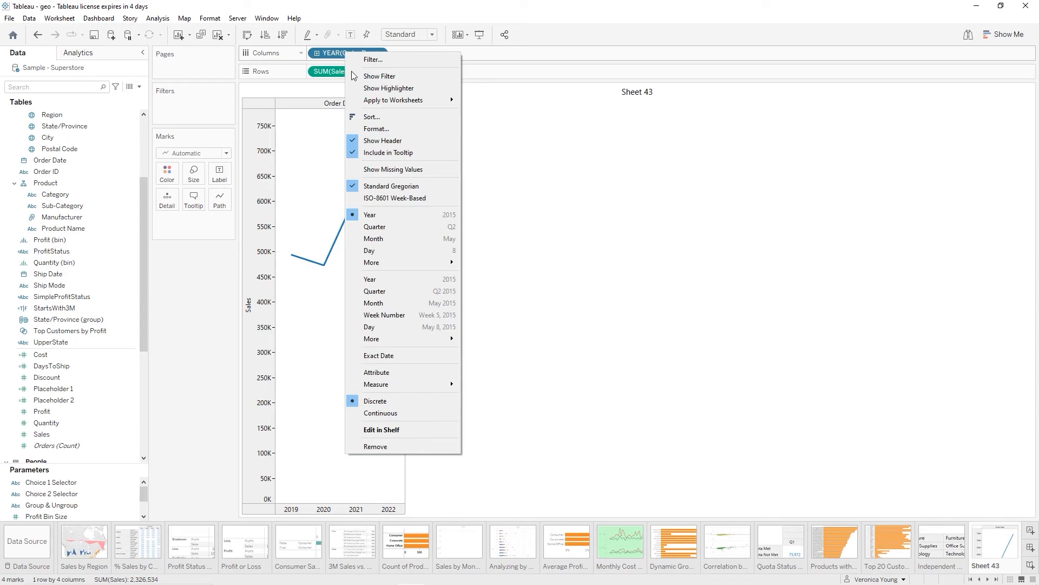
mouse_move(388, 264)
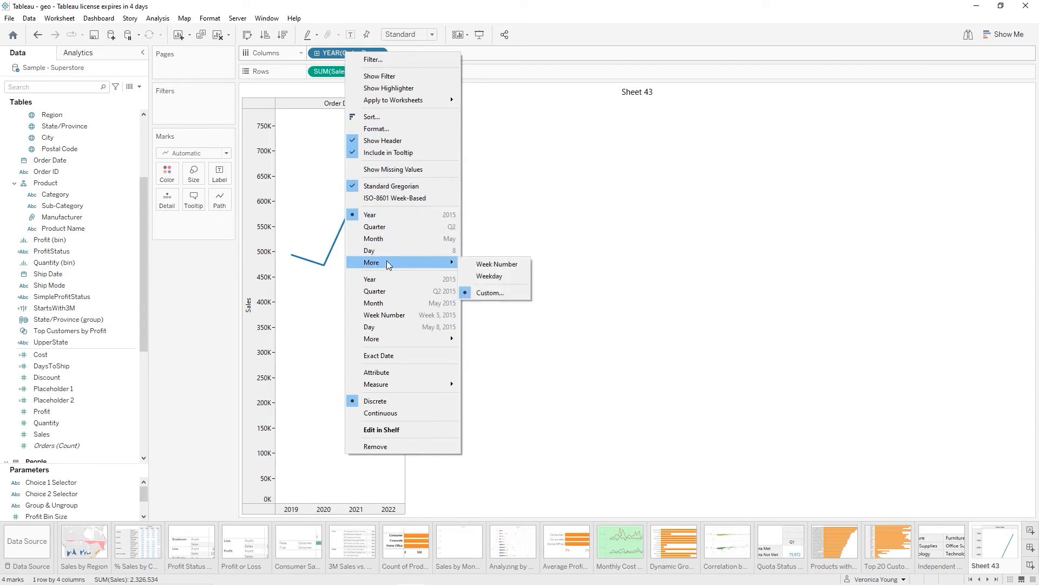
click(497, 297)
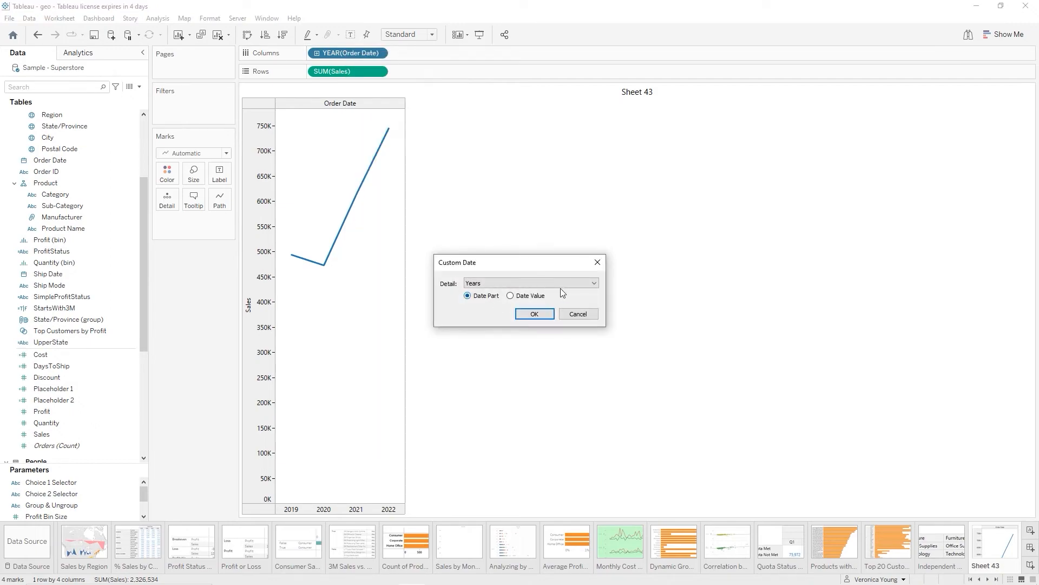
click(595, 282)
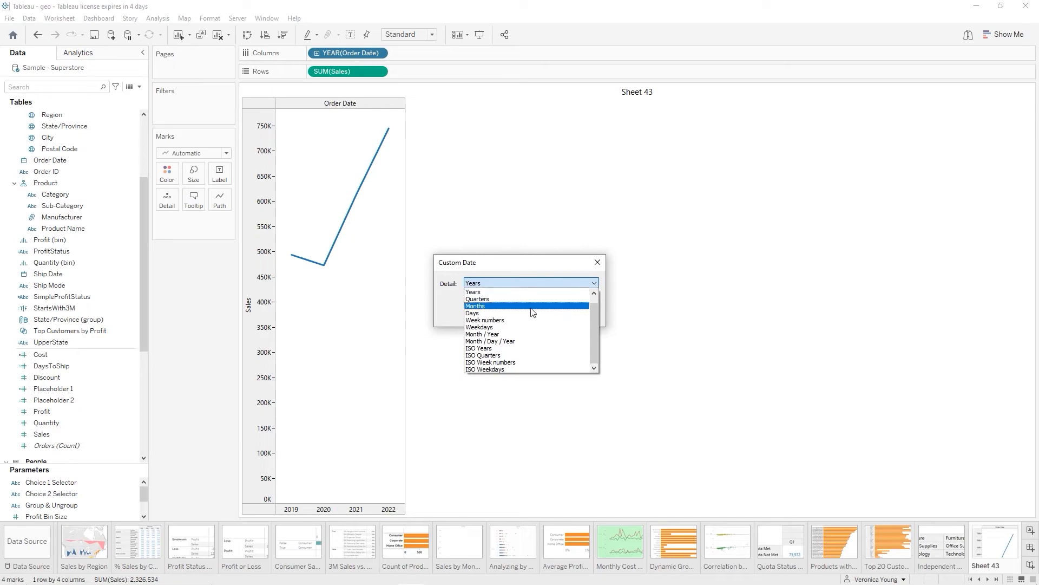
click(504, 334)
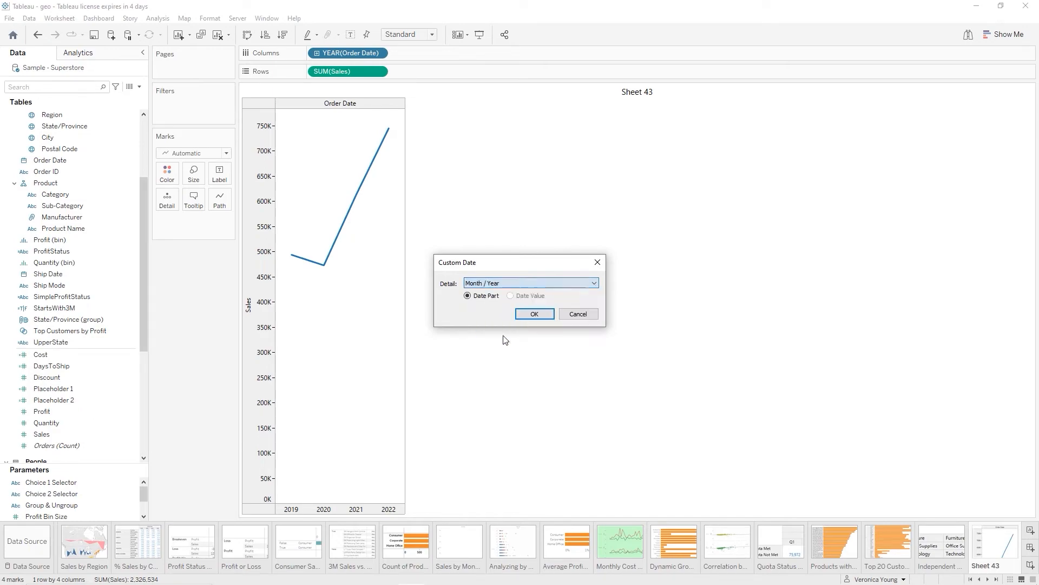
click(538, 314)
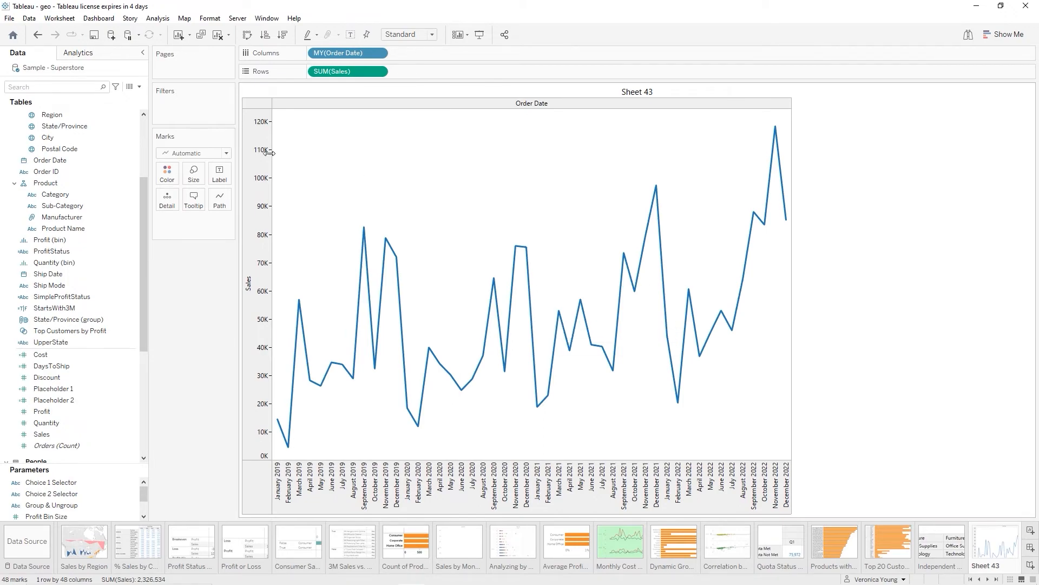
Start a new parameter and name it Sales What-if
click(139, 87)
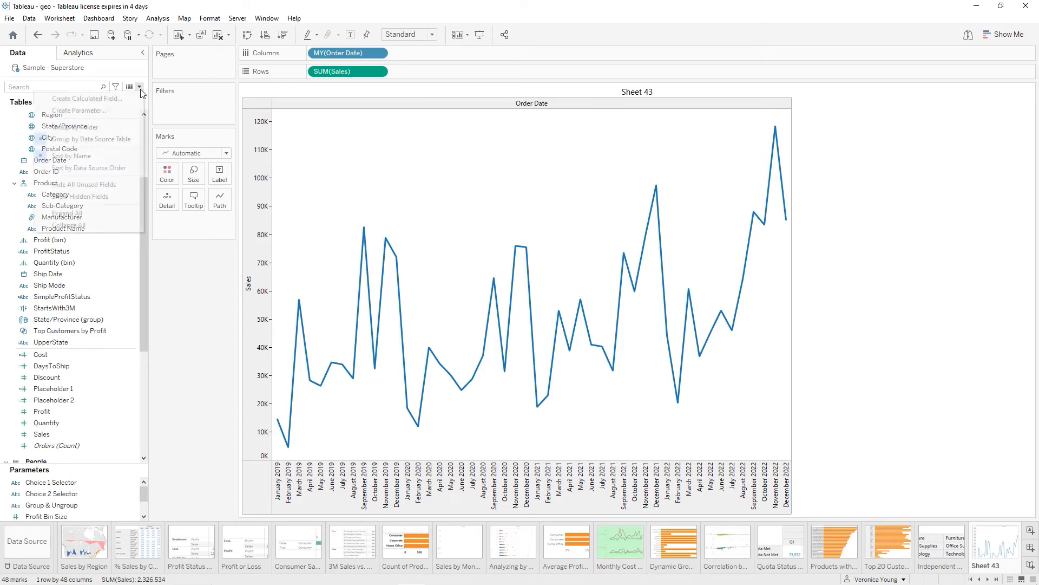
click(112, 115)
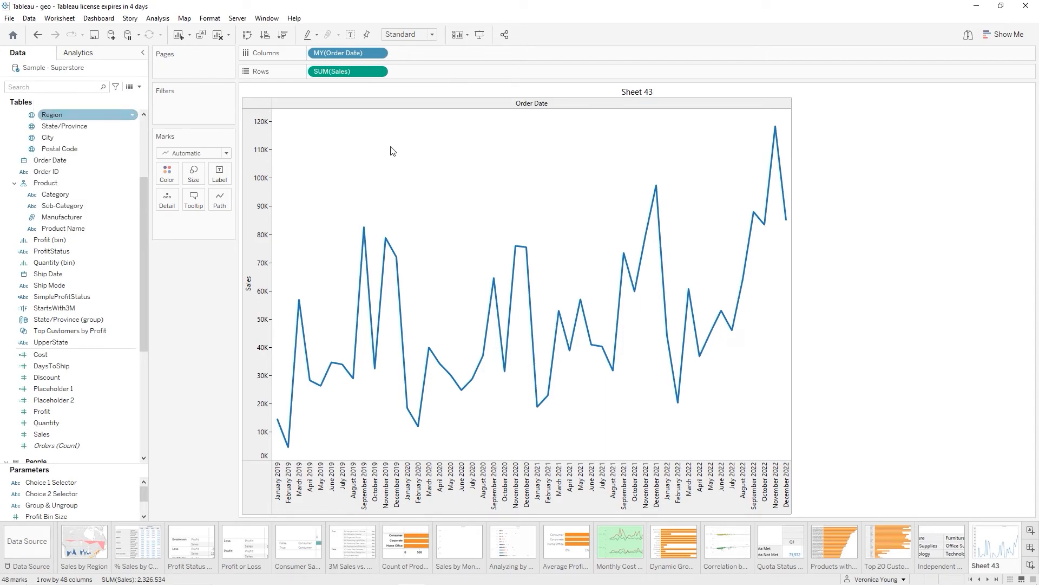
click(450, 156)
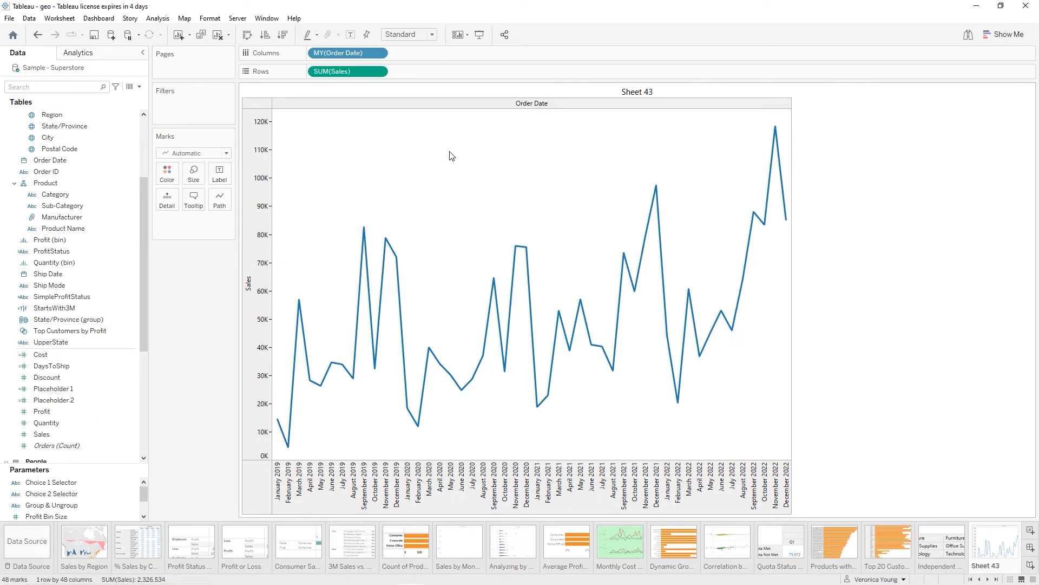
key(BackSpace)
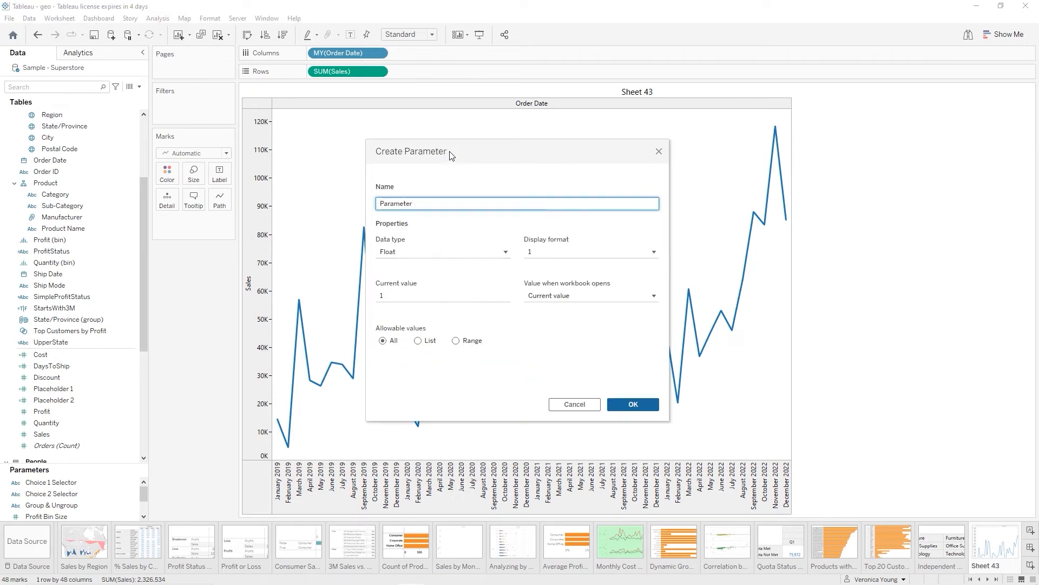
key(BackSpace)
key(BackSpace)
key(BackSpace)
key(BackSpace)
key(BackSpace)
key(BackSpace)
key(BackSpace)
key(BackSpace)
key(BackSpace)
text(Sales Wh)
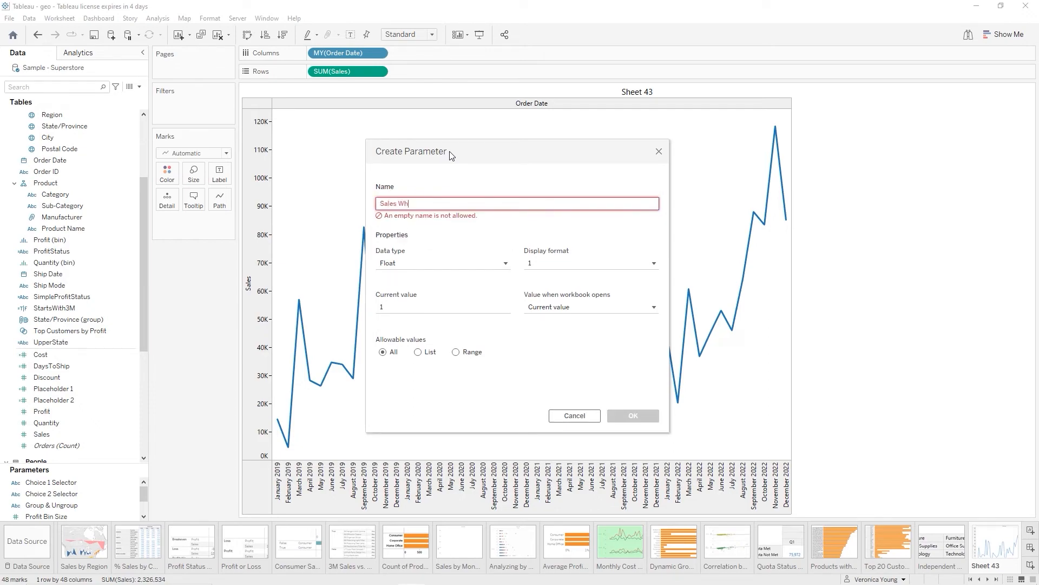
text(at-if)
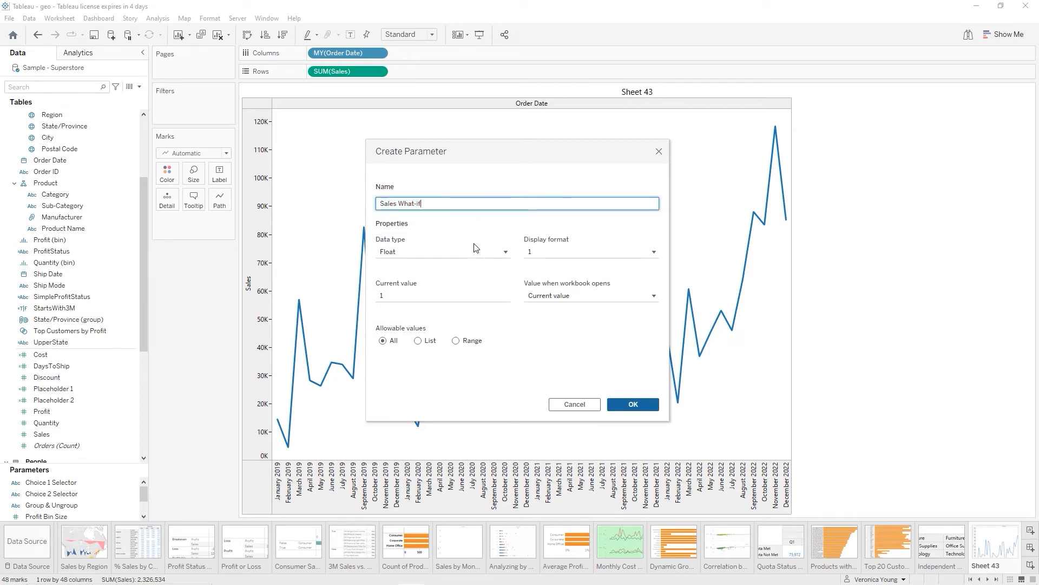
Set the Sales What-if parameter's data type to Integer and its current value to 0
click(508, 255)
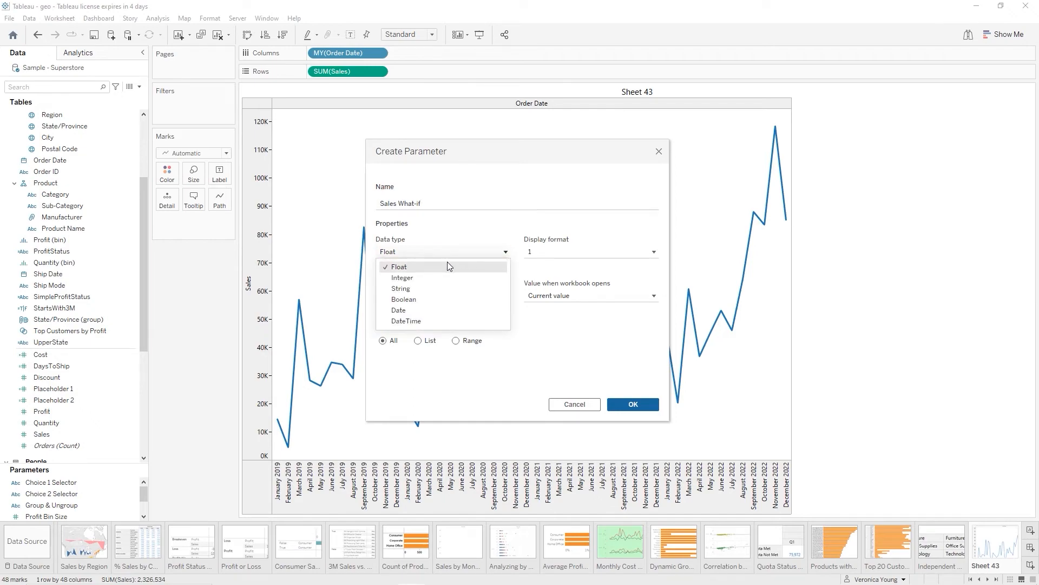
click(415, 280)
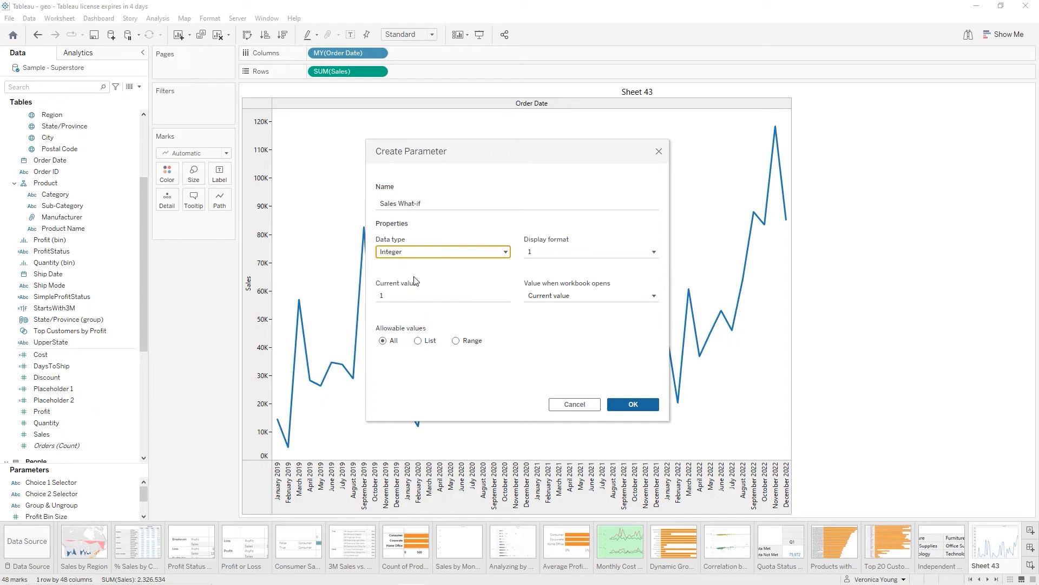
click(377, 295)
text(0)
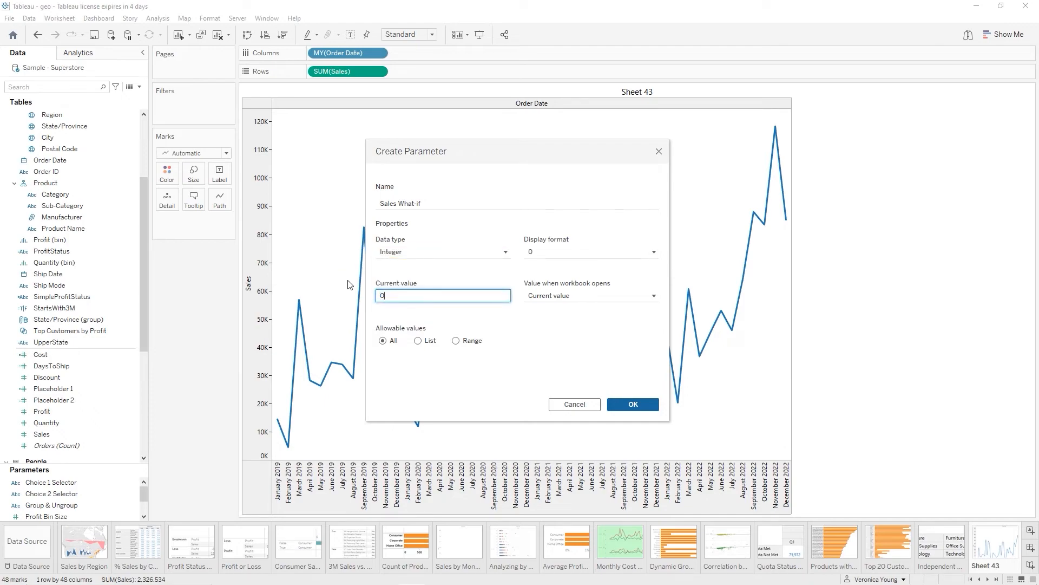
Restrict the parameter to a range from 0 to 100 with a step size of 2, and show its control on the sheet
click(456, 341)
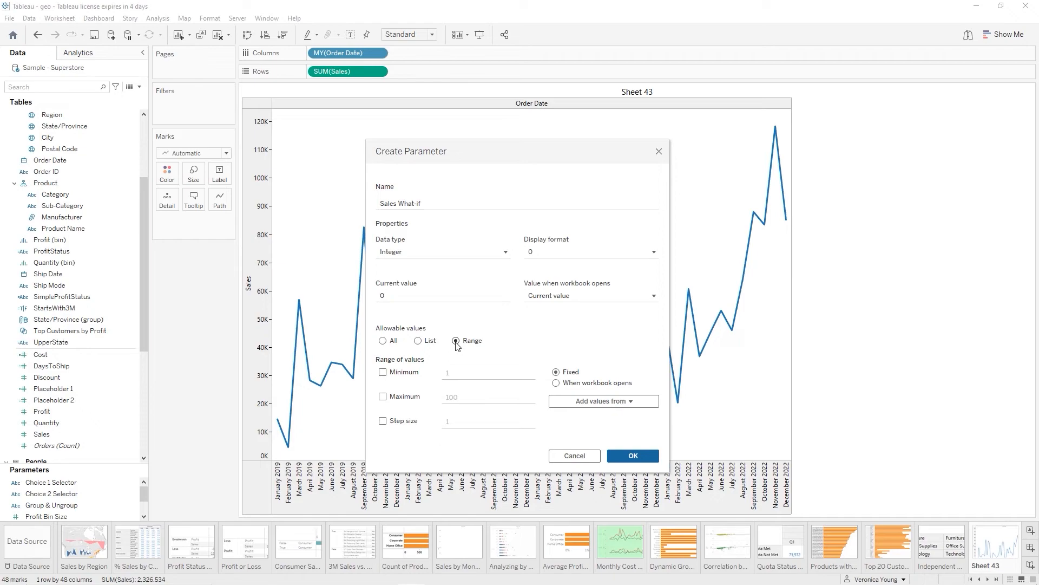
click(391, 377)
click(386, 398)
click(423, 421)
click(454, 422)
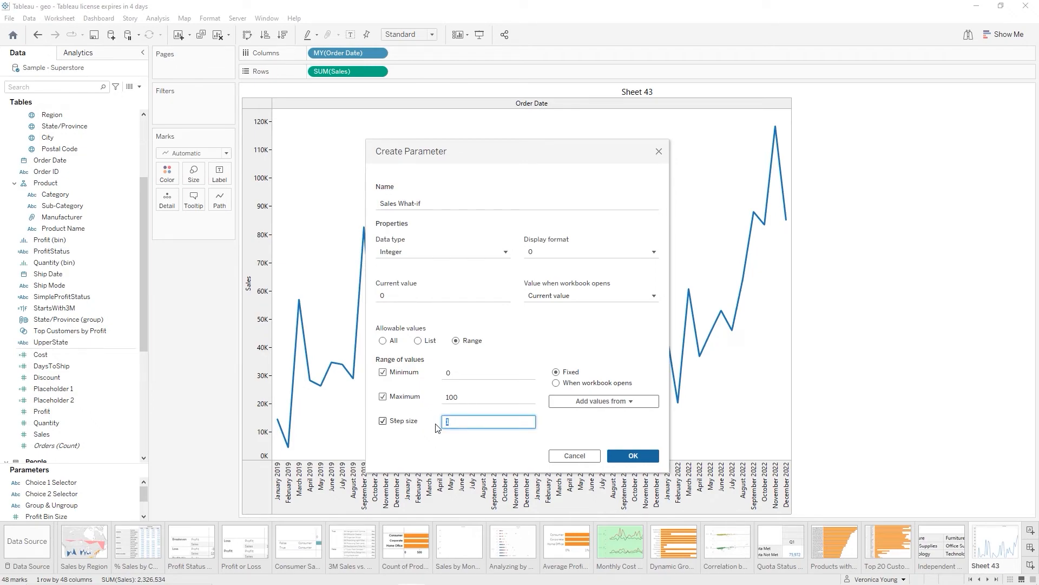
text(2)
click(623, 459)
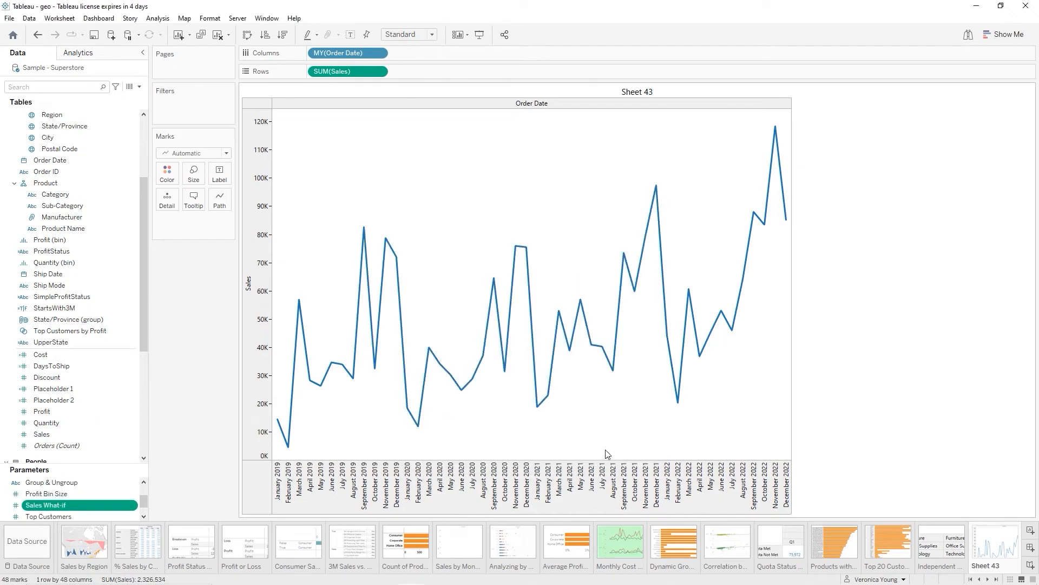
right_click(78, 504)
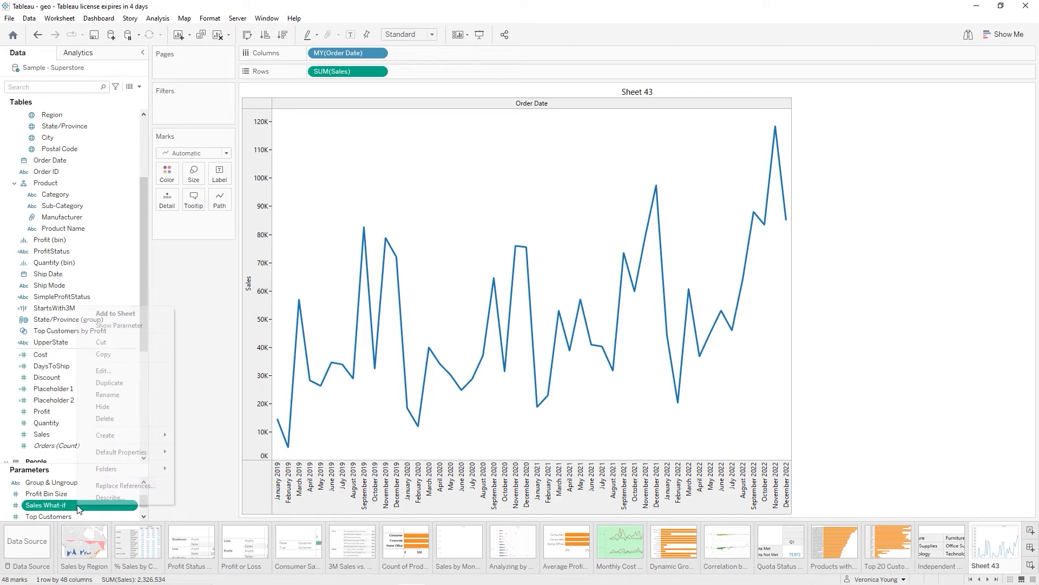
click(157, 325)
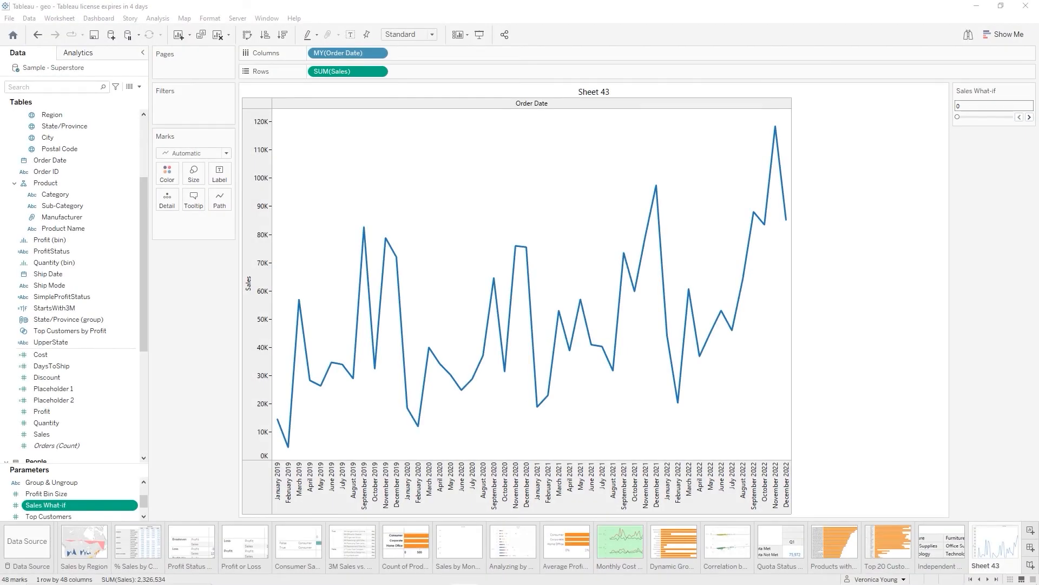
Start a new calculated field and name it Sales IF
click(140, 87)
click(123, 99)
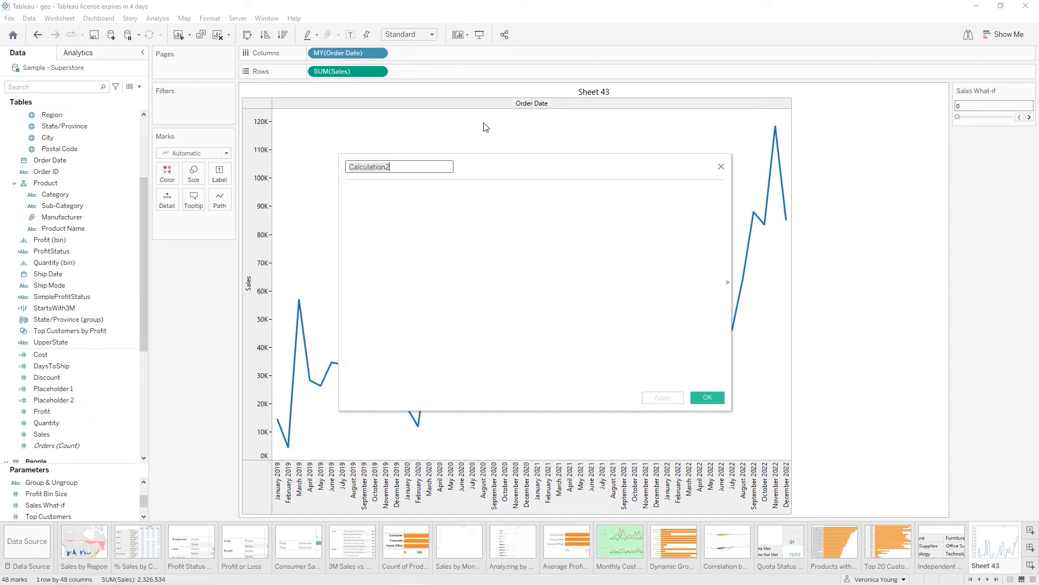
text(Sales I)
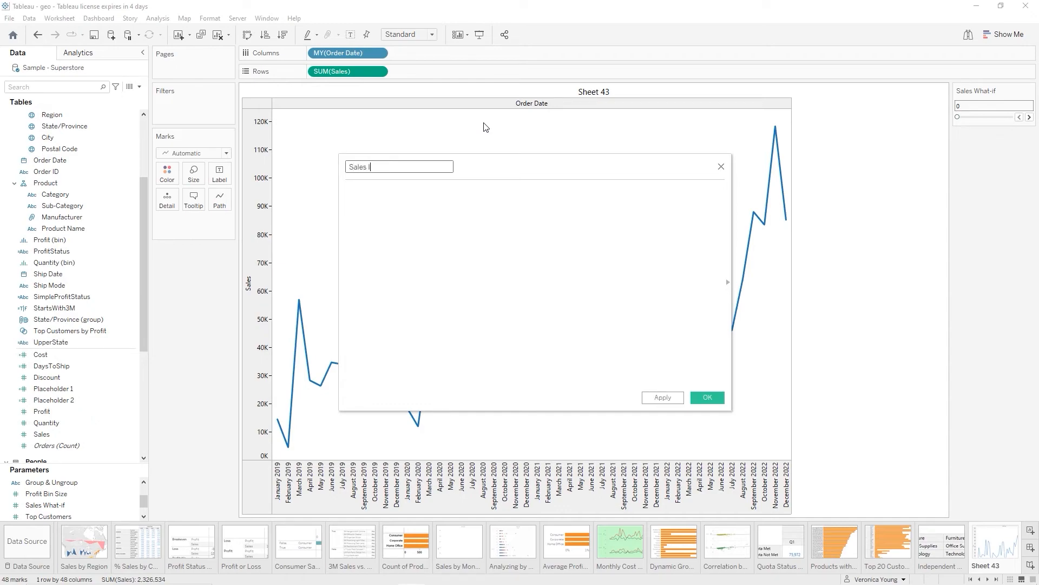
text(F)
key(Tab)
Define the Sales IF calculation as [Sales] * (([Sales What-if] / 100)+1) and save the field
text(sa)
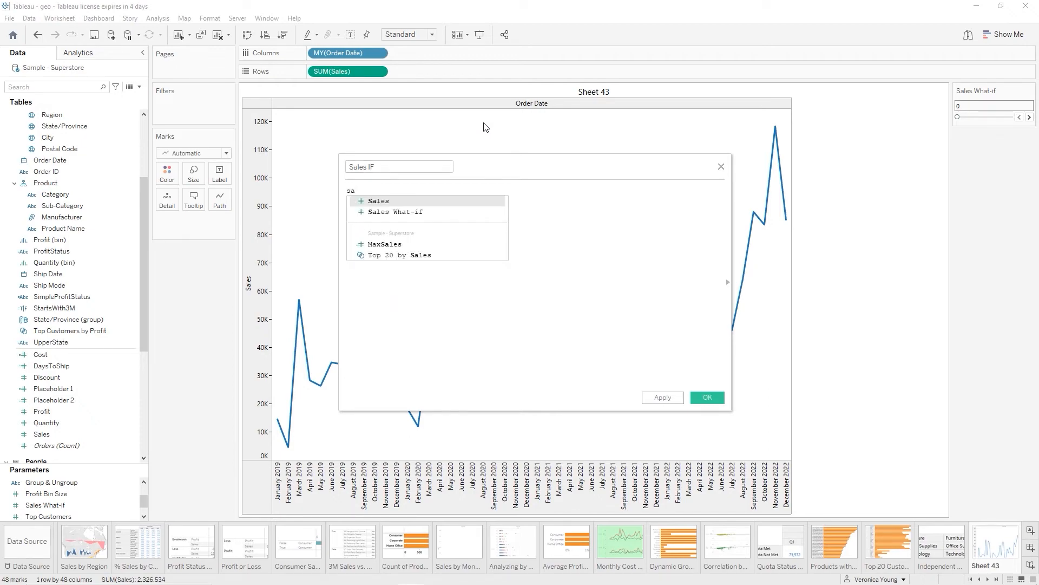
key(Return)
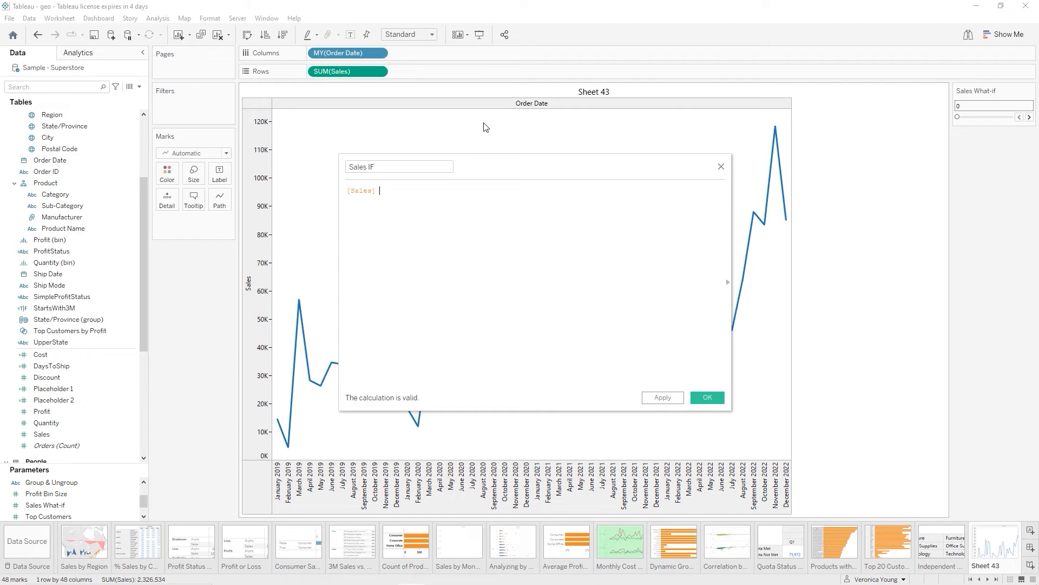
text(* ((sa)
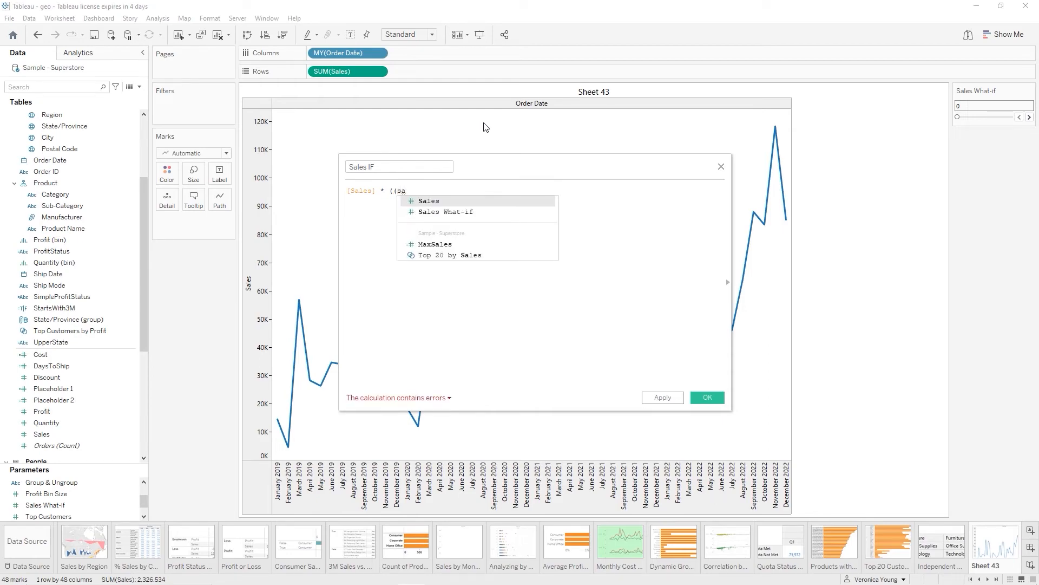
key(Down)
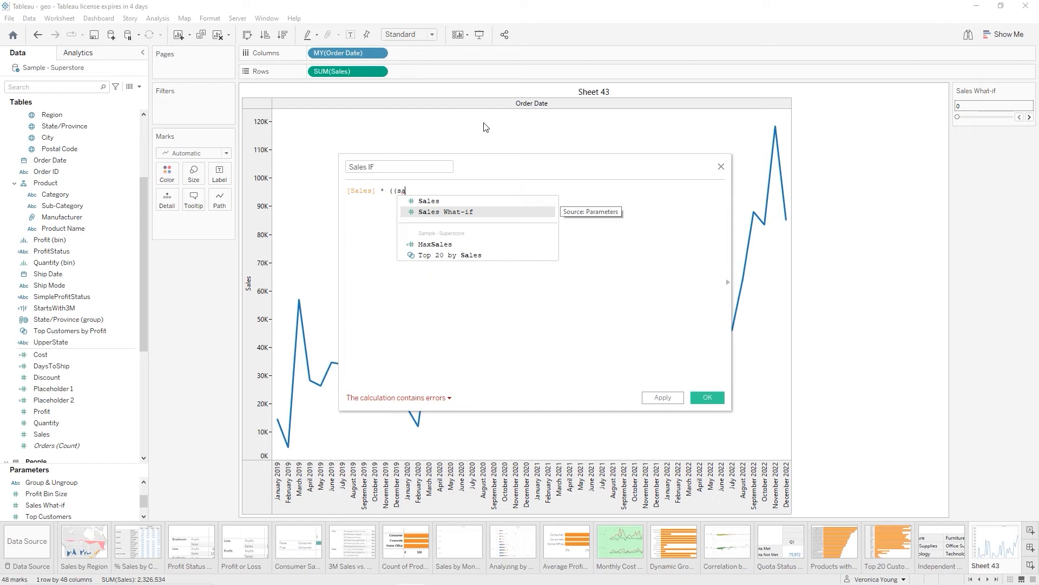
key(Return)
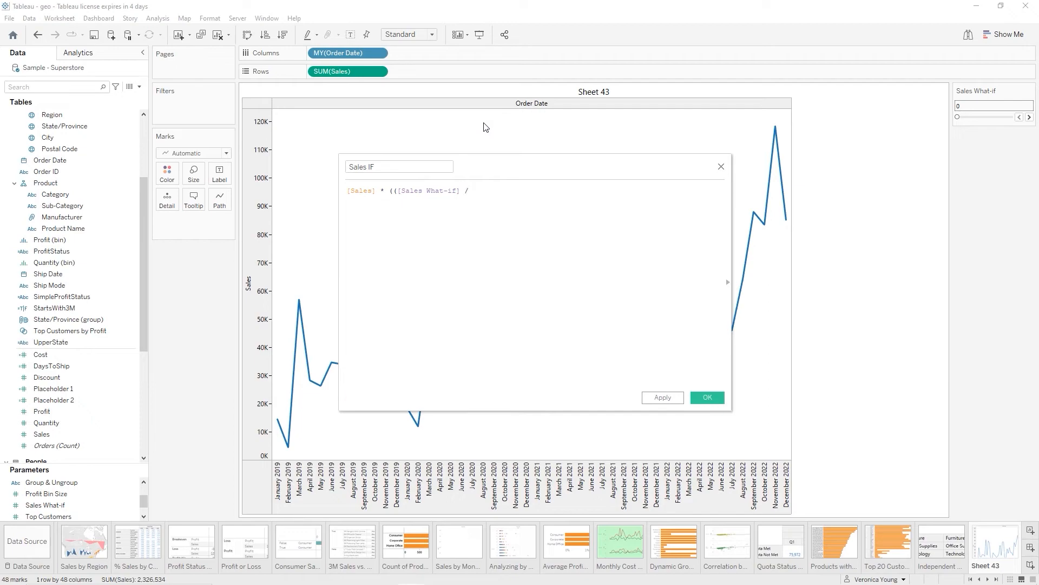
text(/ 100)+)
text(1))
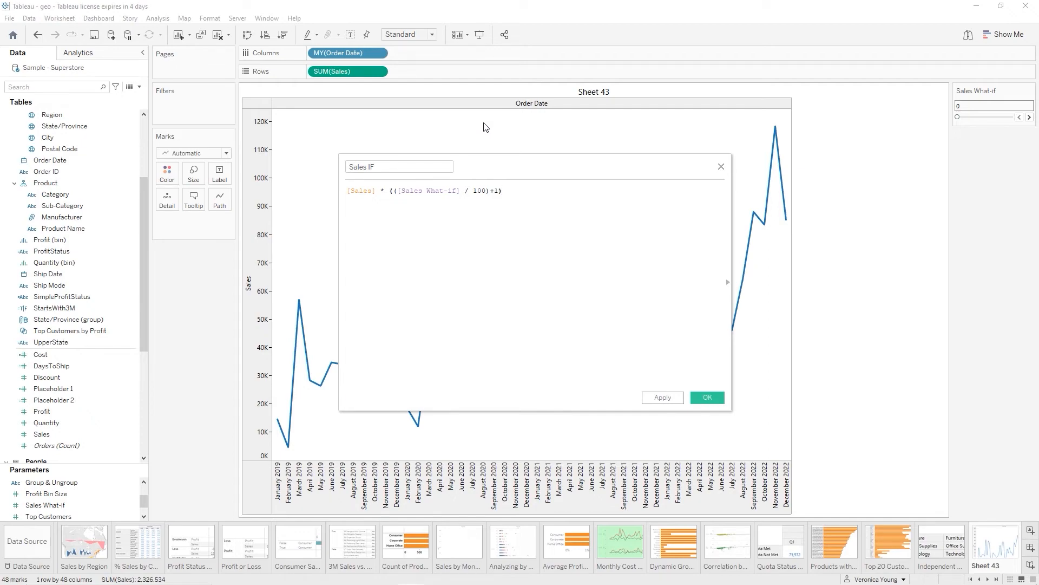
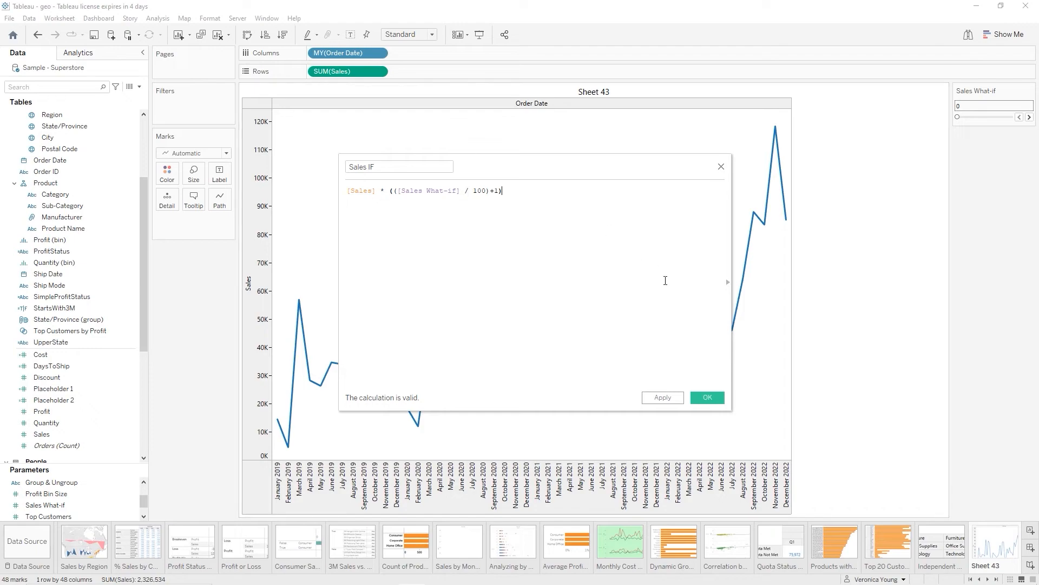
click(707, 398)
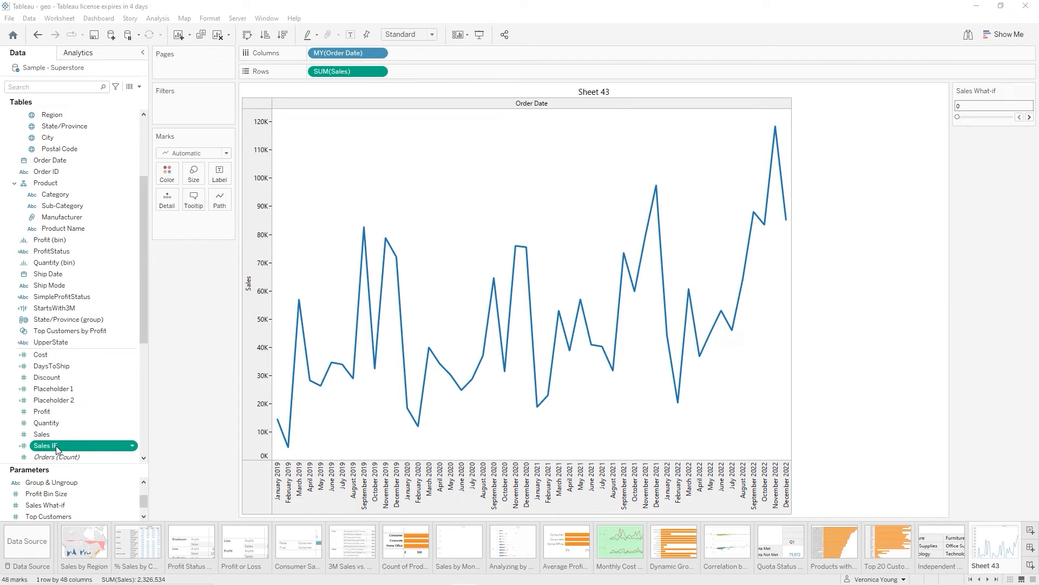
Add Sales IF to the chart's existing Sales axis so both measures share one axis
drag(56, 446, 264, 272)
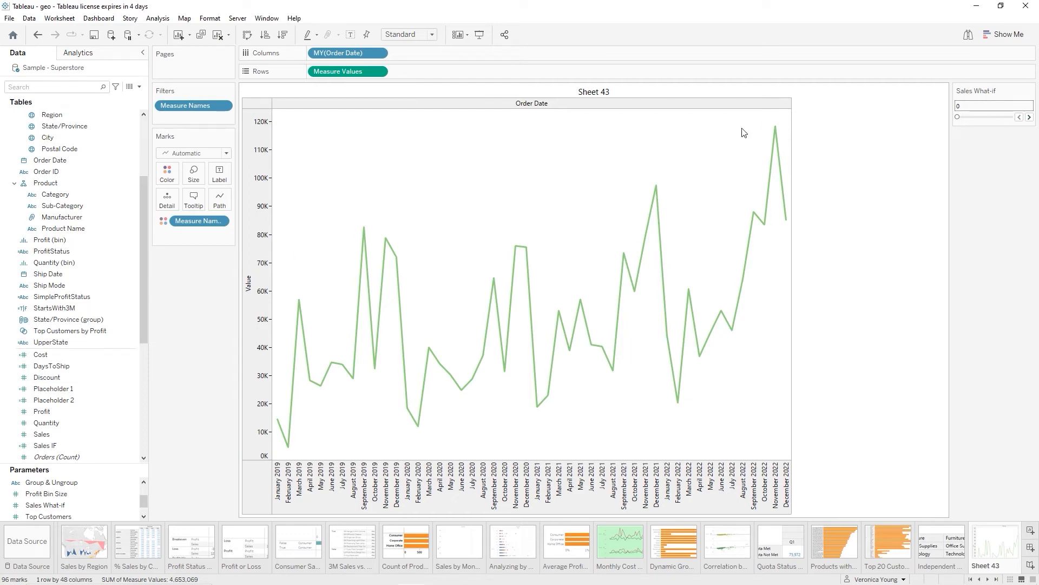
Try Sales What-if values of 2 and 4, checking the November 2020 Sales IF point, and set the parameter to 6
click(1029, 118)
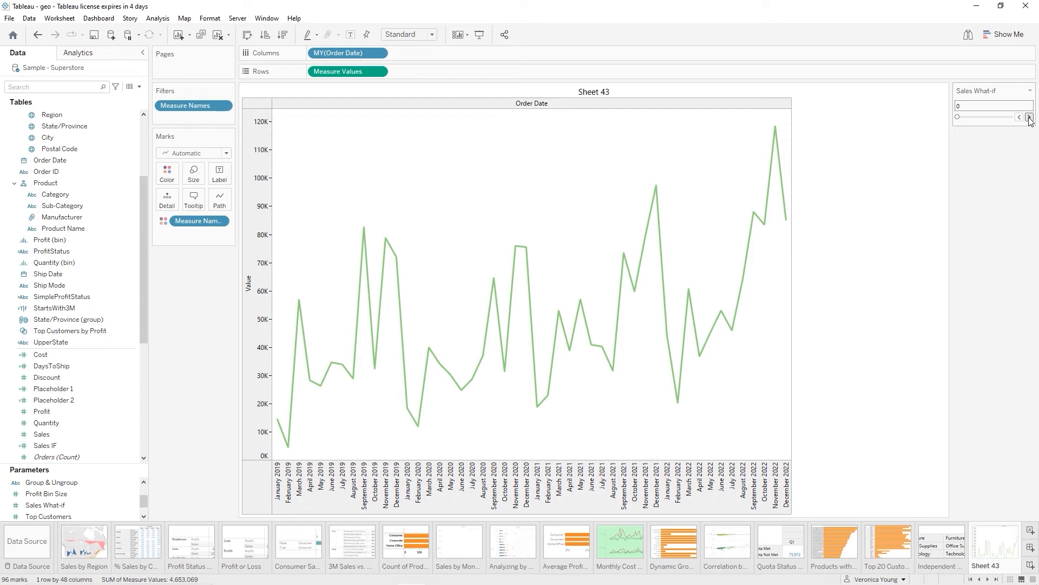
click(1029, 117)
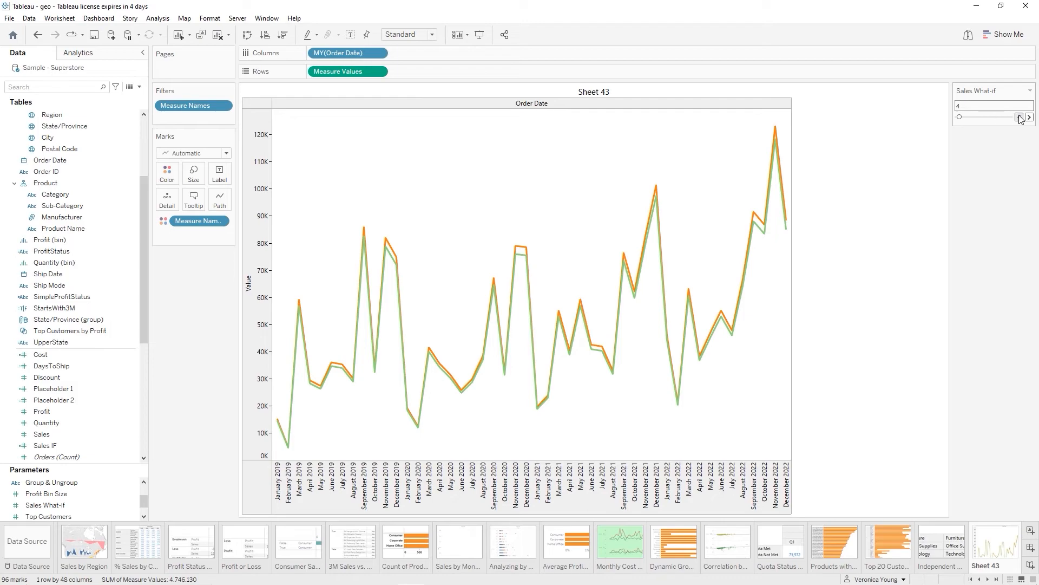
click(1019, 117)
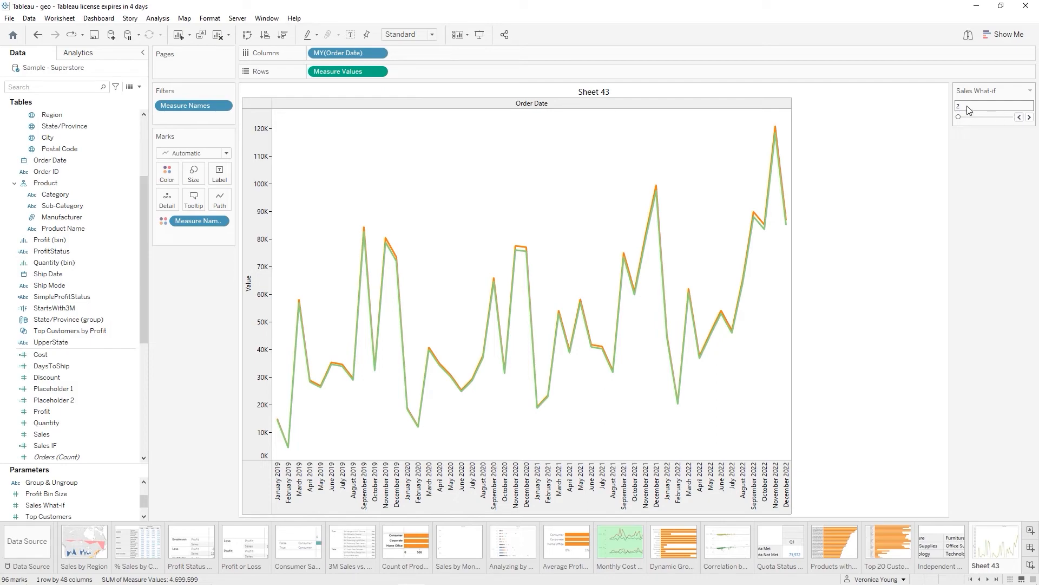
mouse_move(527, 255)
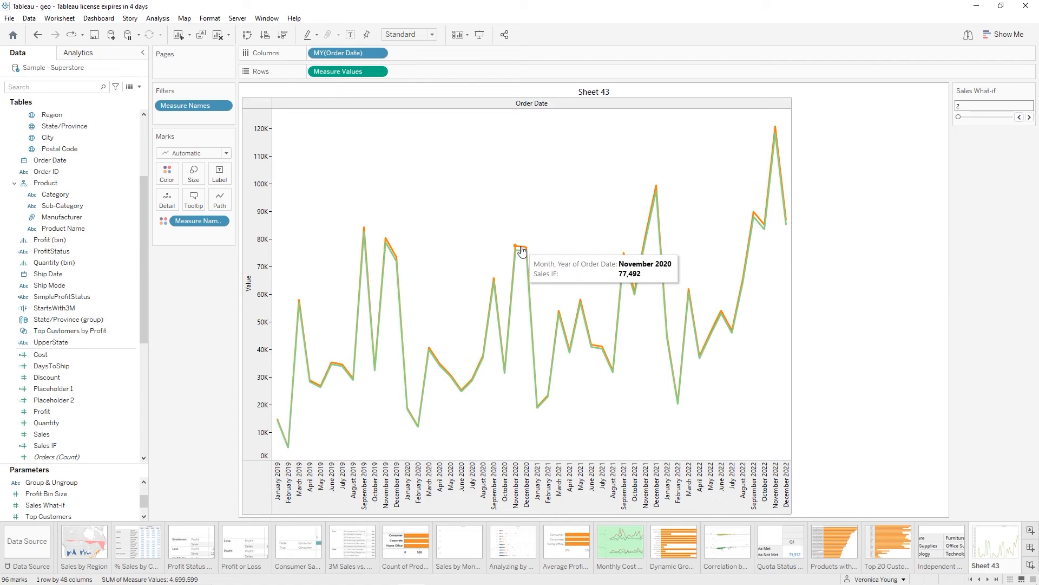
click(1029, 116)
click(1029, 117)
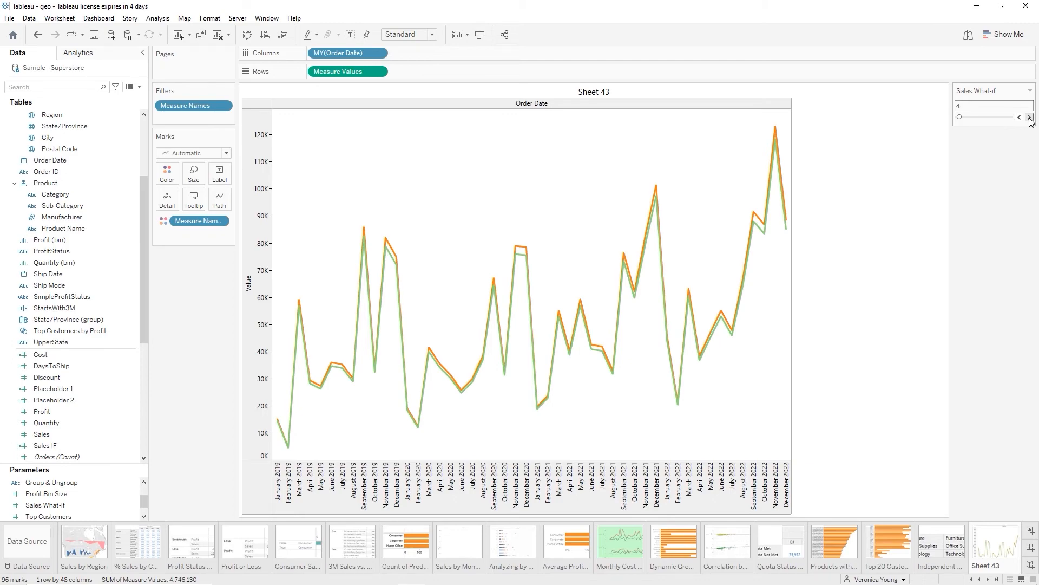
mouse_move(523, 248)
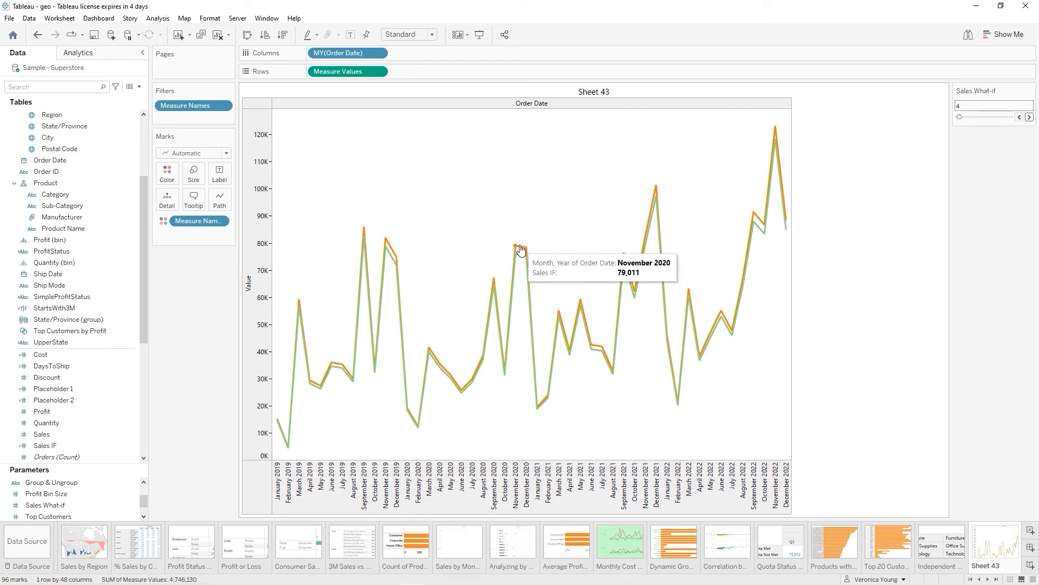
click(1031, 118)
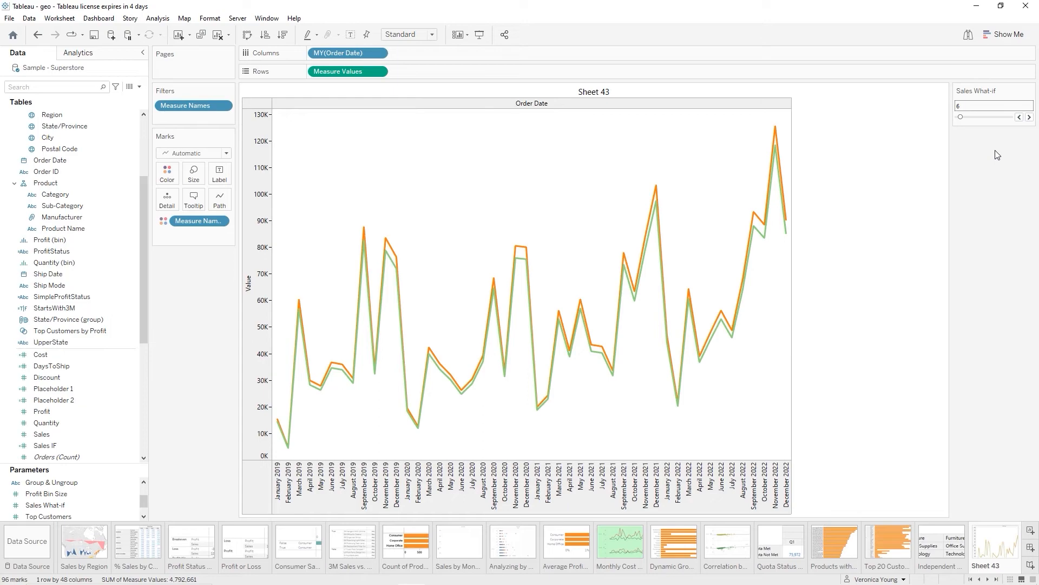
Show the Measure Names color legend for the Sales and Sales IF lines
click(158, 19)
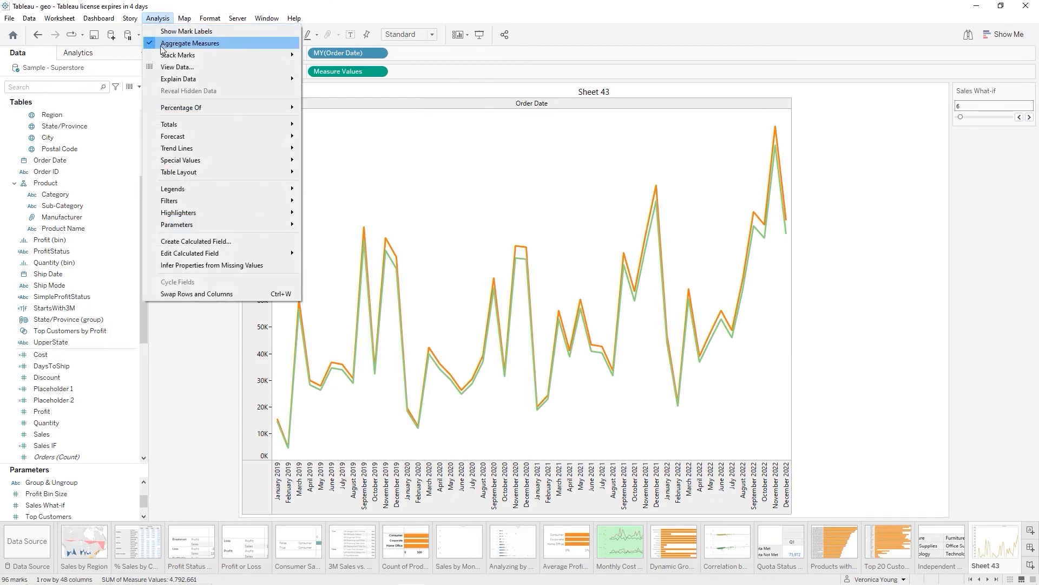
mouse_move(195, 190)
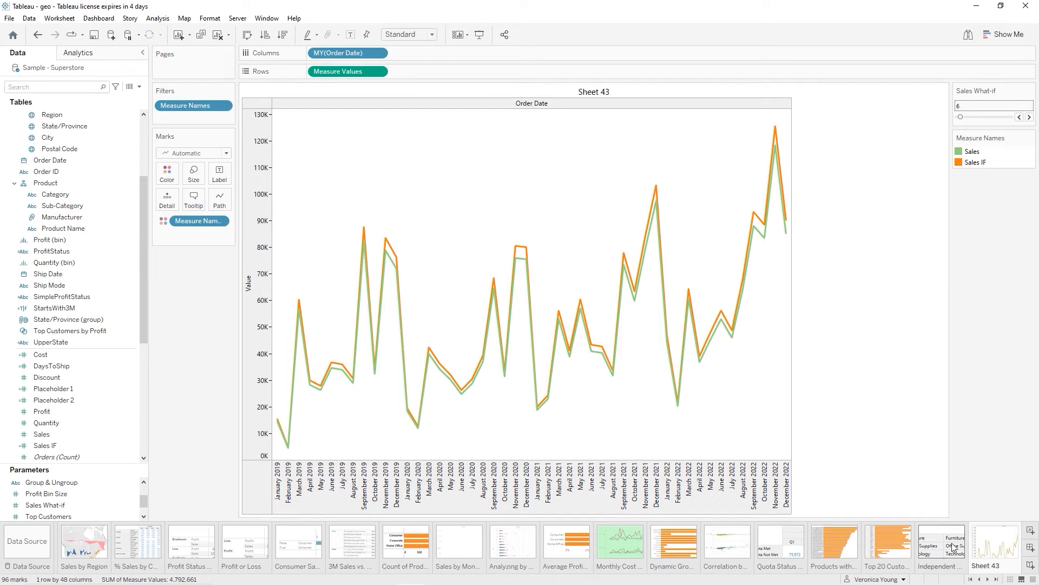
Rename Sheet 43 as Sales What-if Analysis and save the workbook
double_click(984, 565)
text(Sales What)
text(-if Analysis)
key(Return)
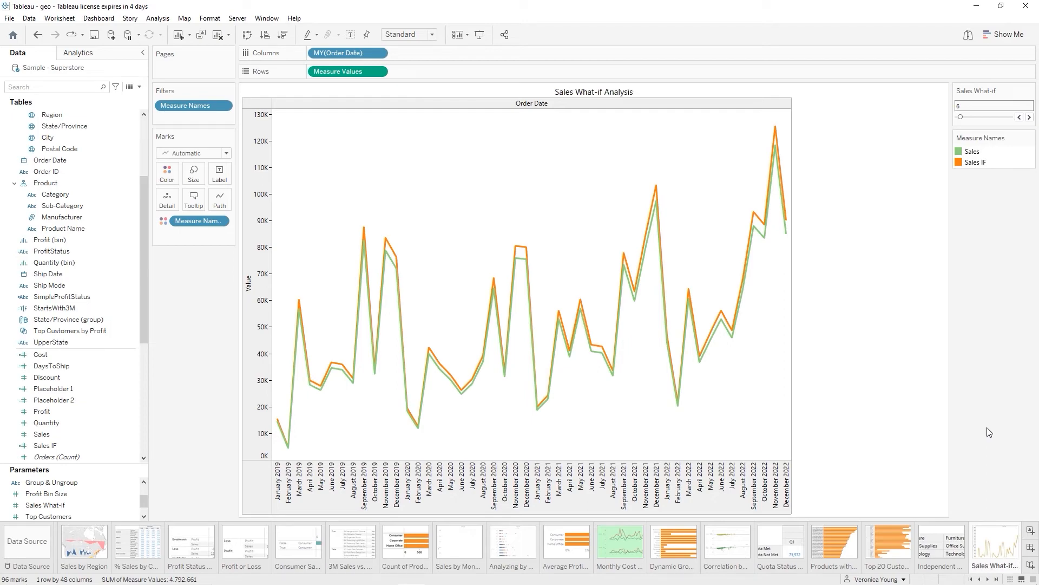
click(94, 34)
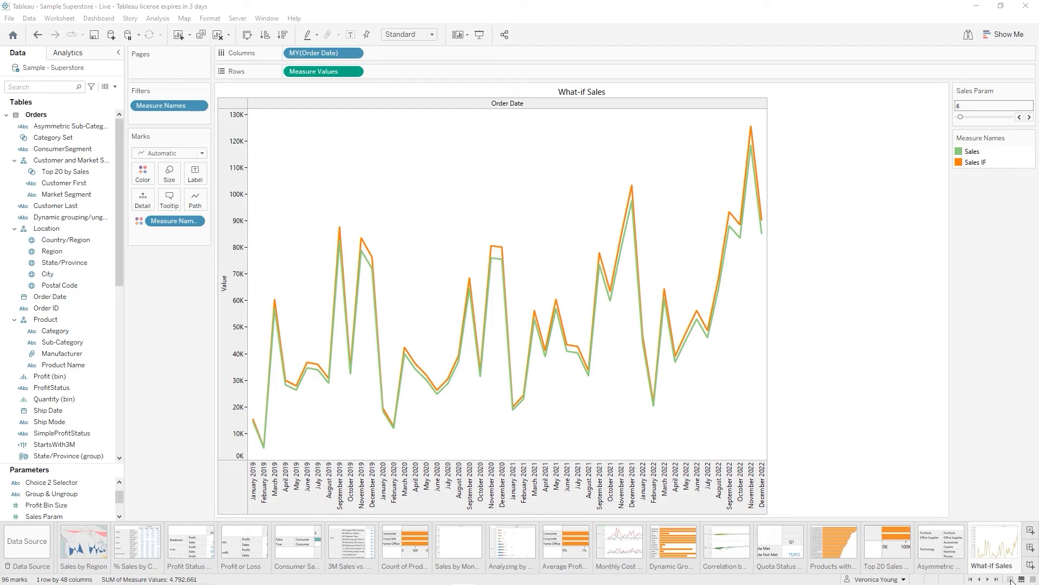
Open the Sales by Category and Sub-Category sheet from the overview of all sheets and remove its Category filter
click(1011, 579)
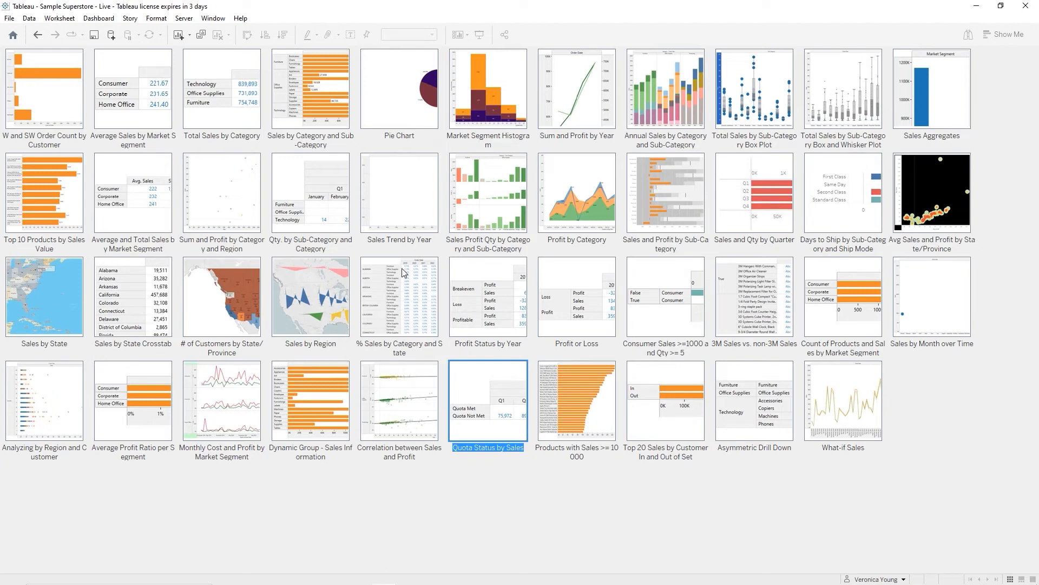
click(322, 105)
double_click(321, 105)
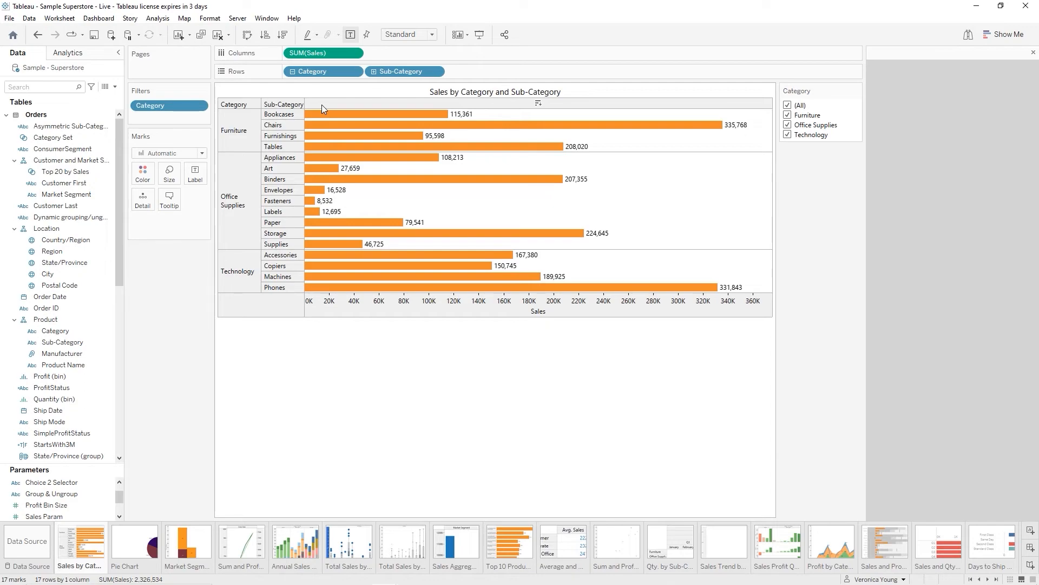
right_click(165, 106)
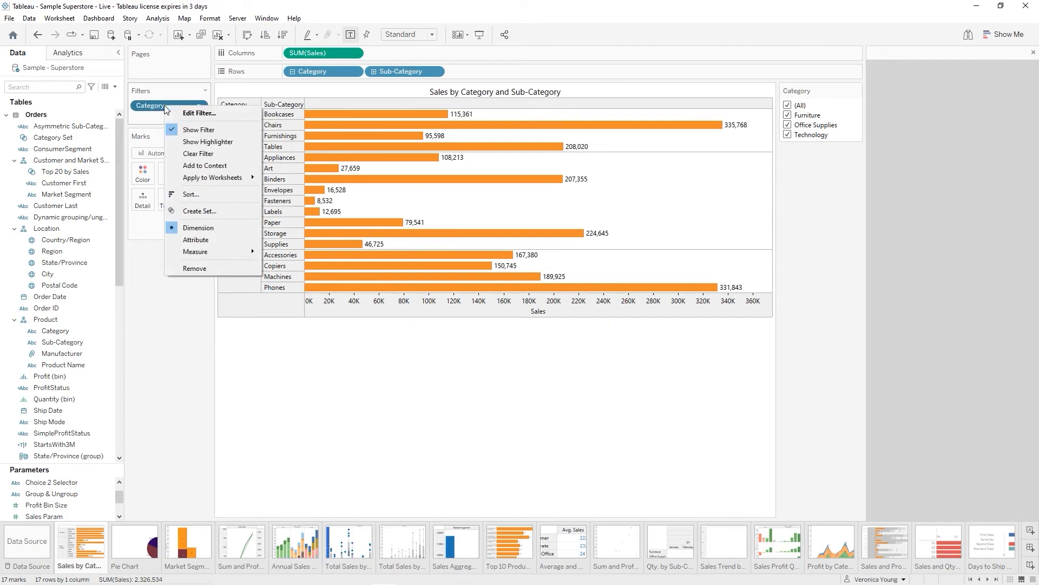
click(198, 154)
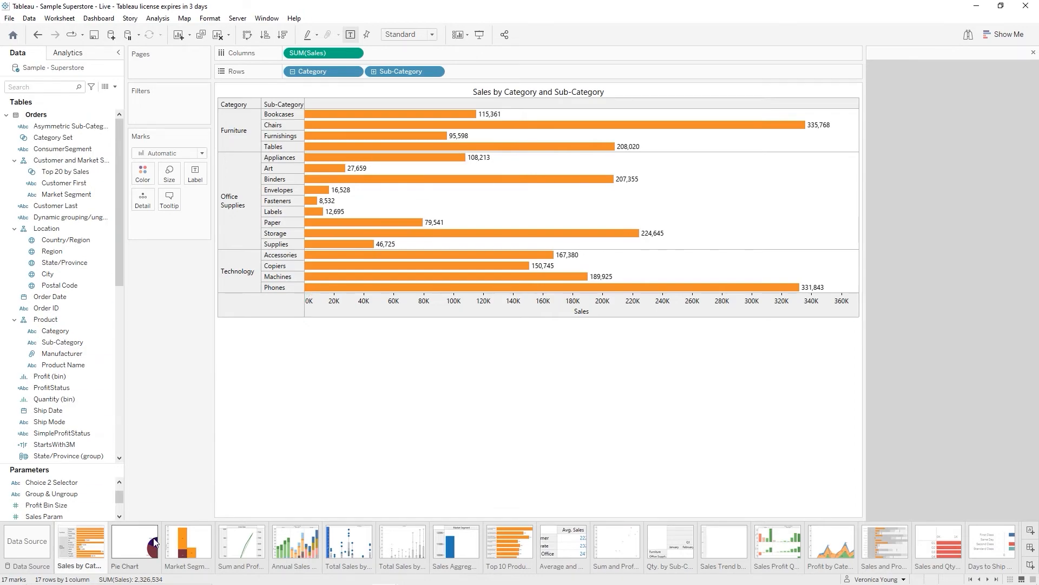
Review the Pie Chart sheet and its caption options, and look at the Market Segment Histogram sheet
click(124, 544)
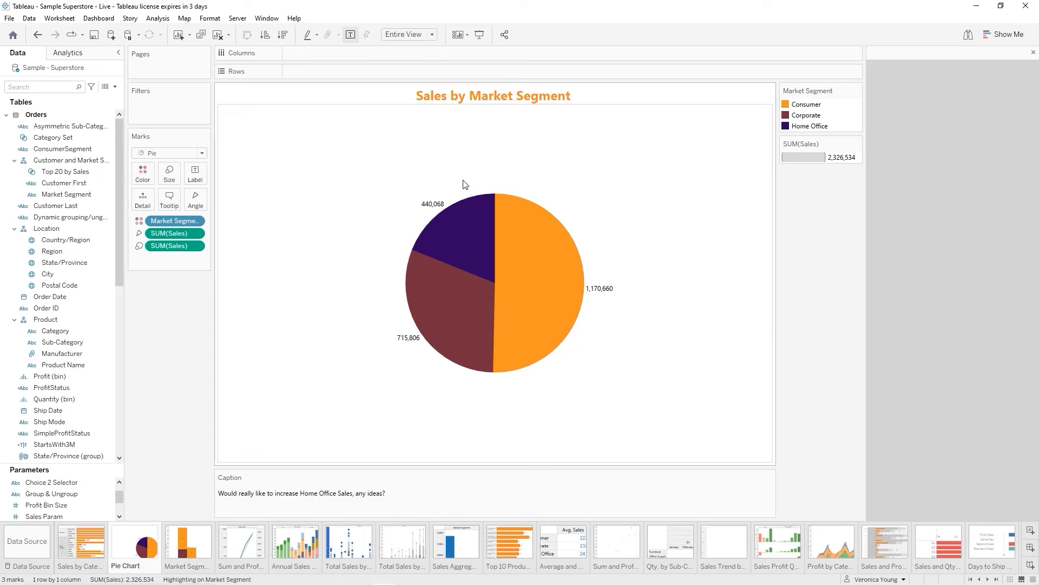
mouse_move(524, 266)
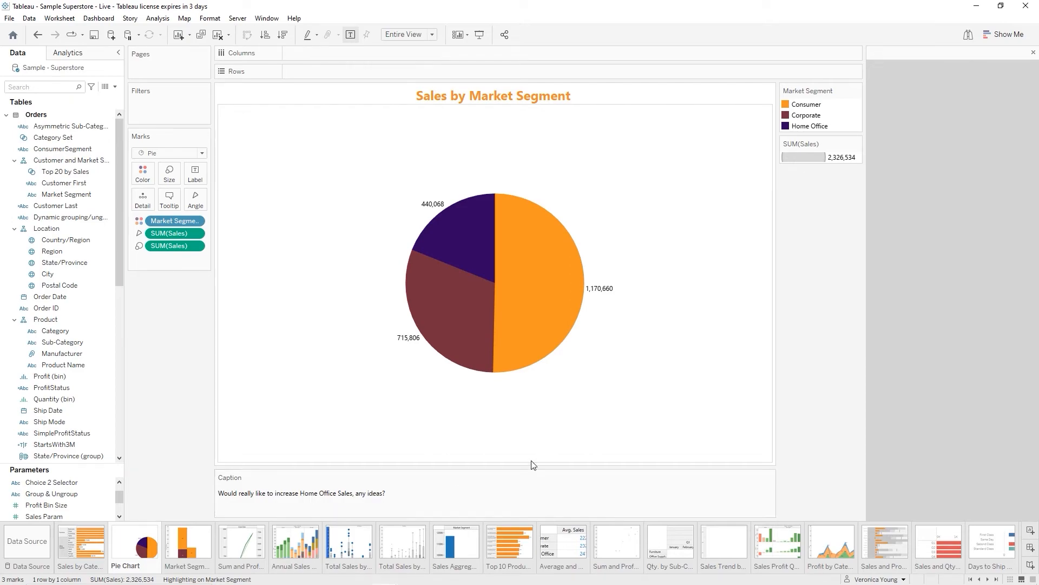
click(770, 477)
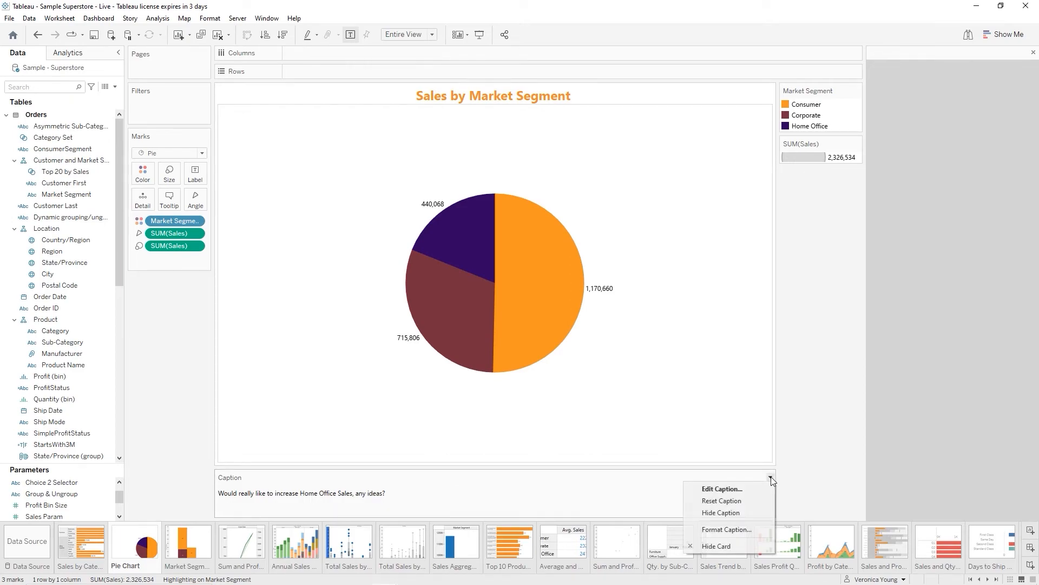
click(770, 477)
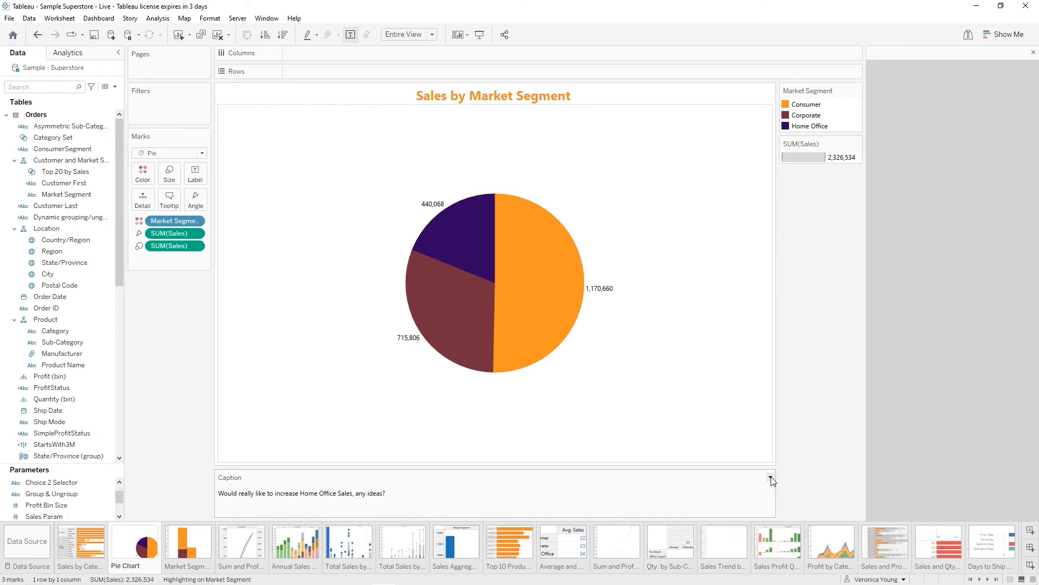
click(771, 477)
click(802, 476)
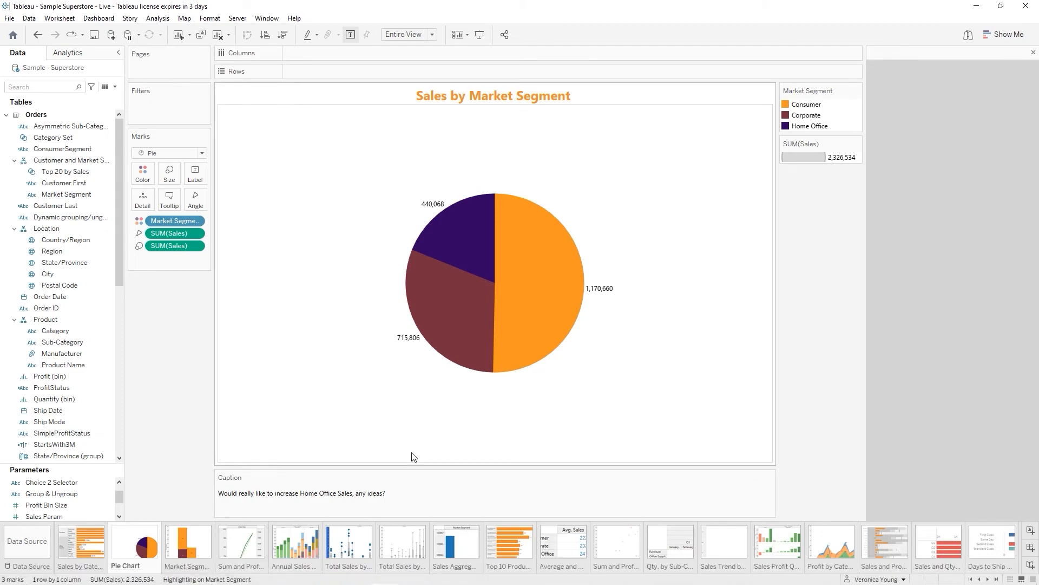
click(194, 551)
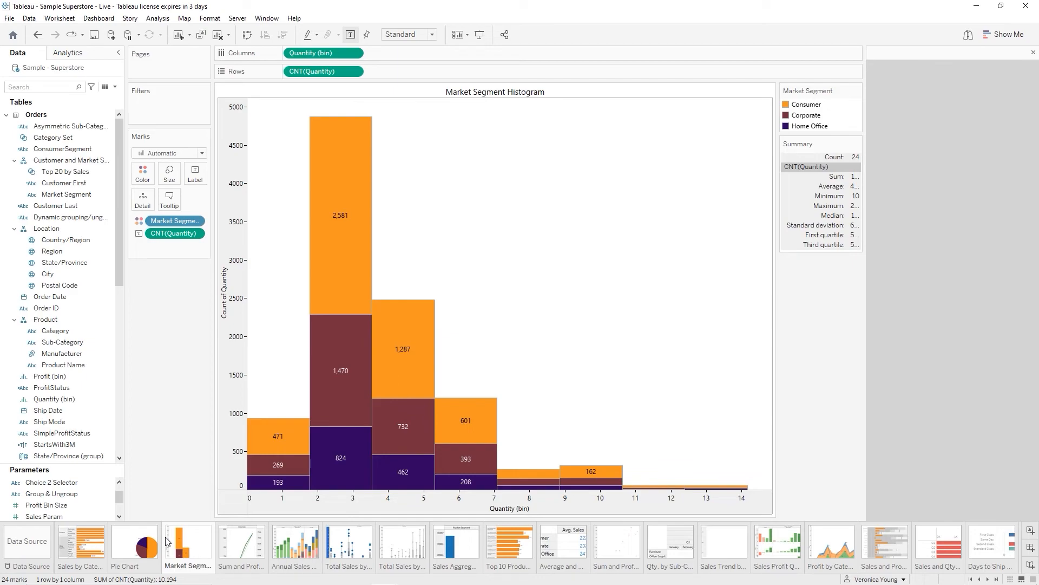
Open the Sum and Profit by Year sheet and set the chart's fit to Entire View
click(230, 551)
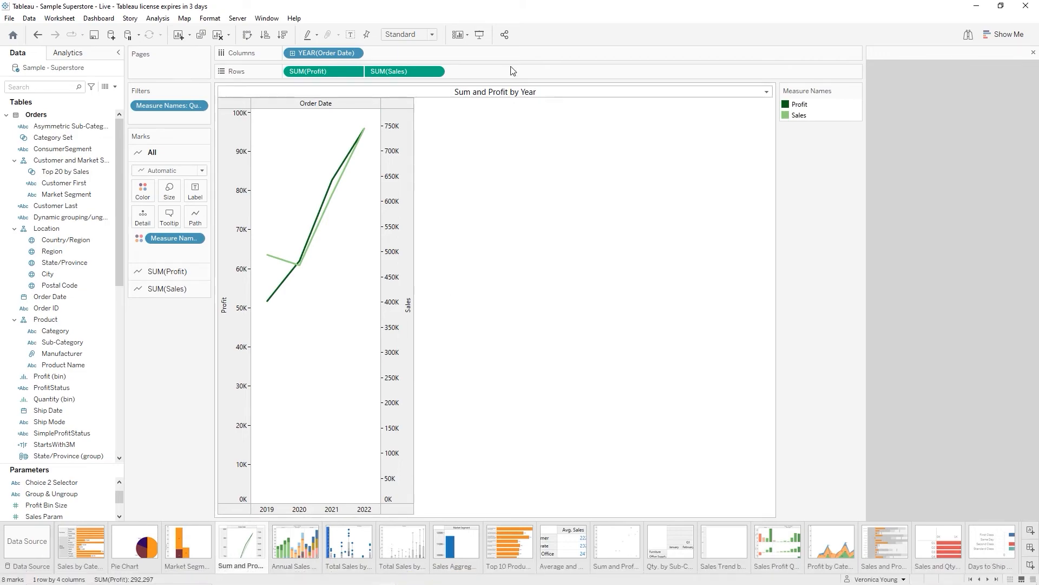
click(432, 35)
click(421, 73)
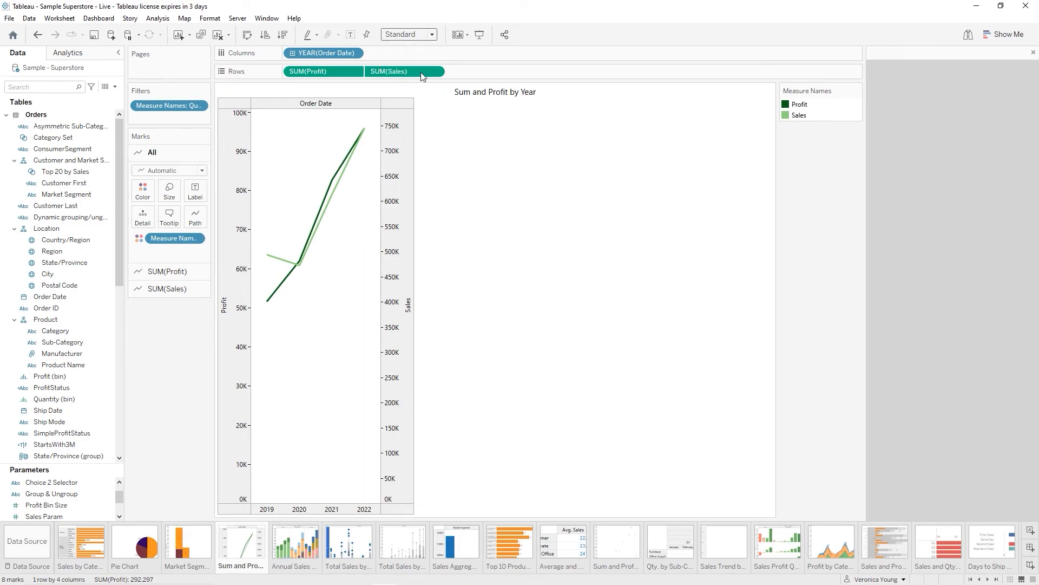
mouse_move(556, 188)
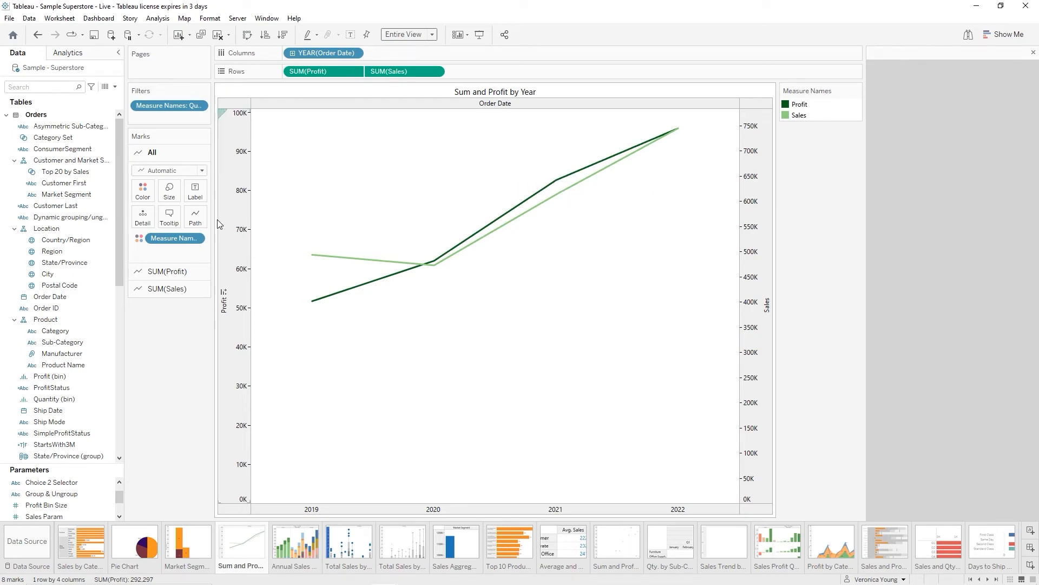
Change the Profit line's color to orange from the Automatic palette in the Measure Names colors
click(143, 193)
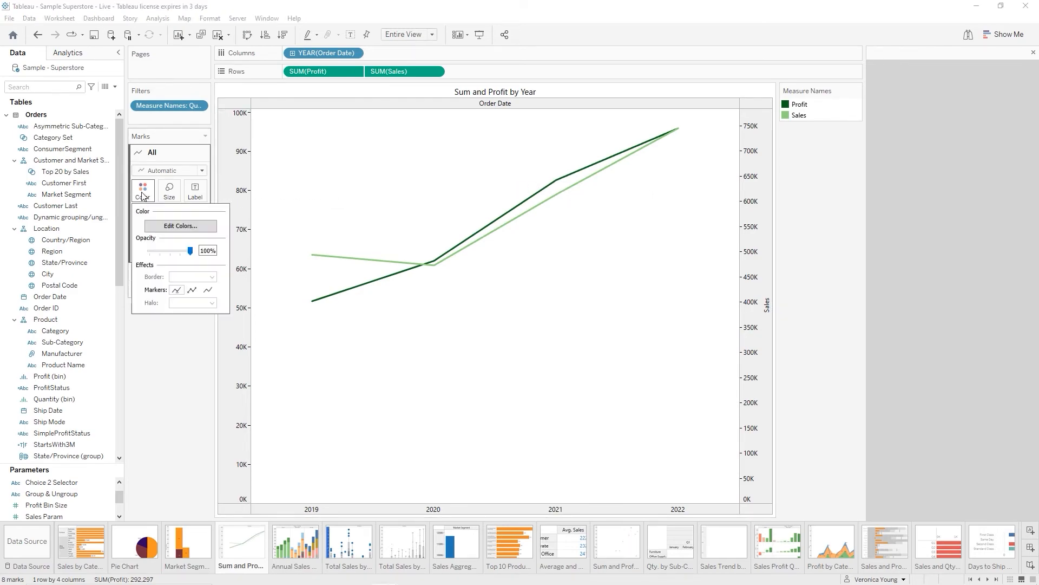
click(188, 228)
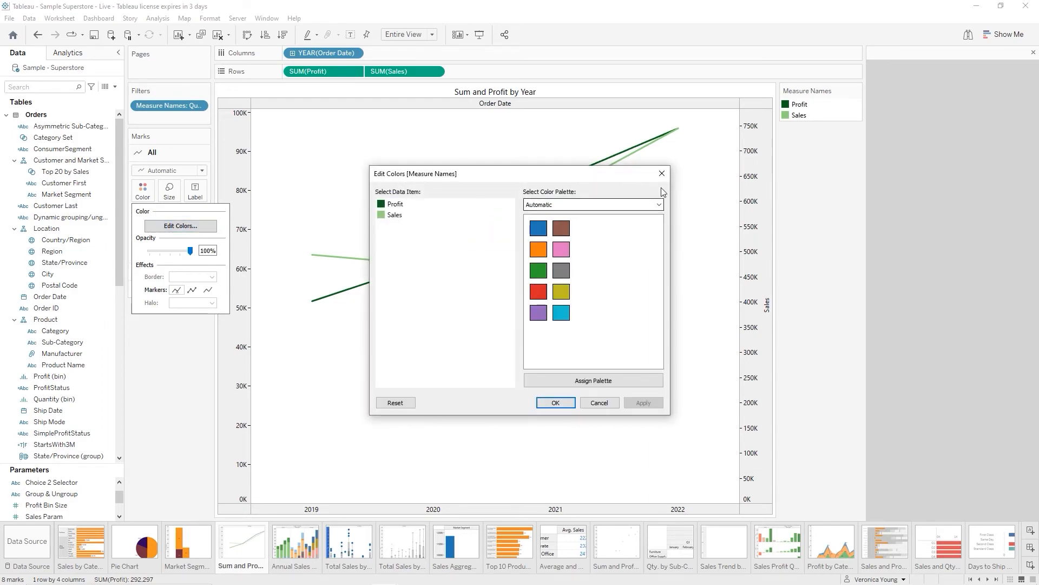
click(390, 206)
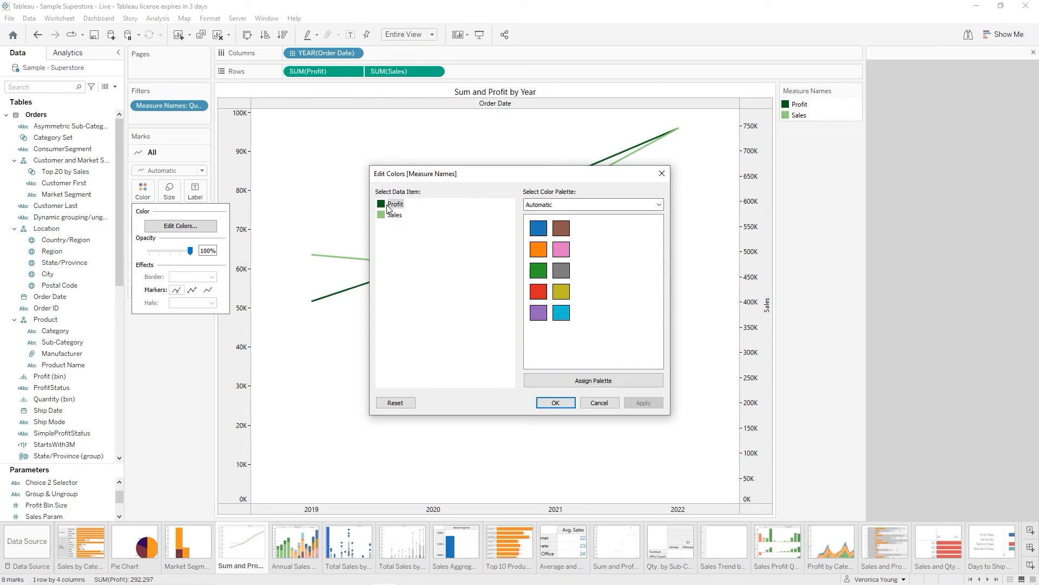
click(542, 249)
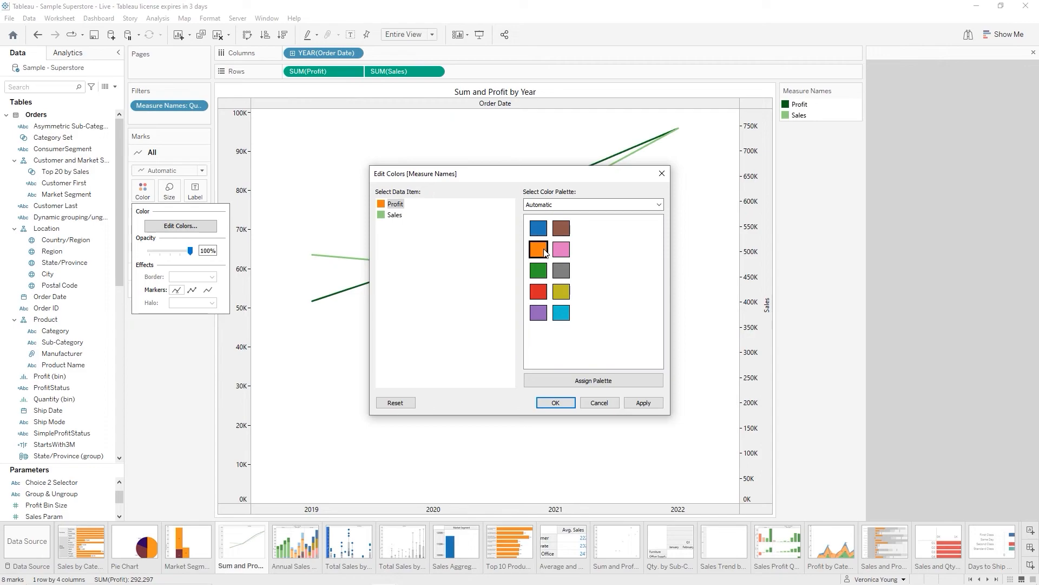
click(643, 403)
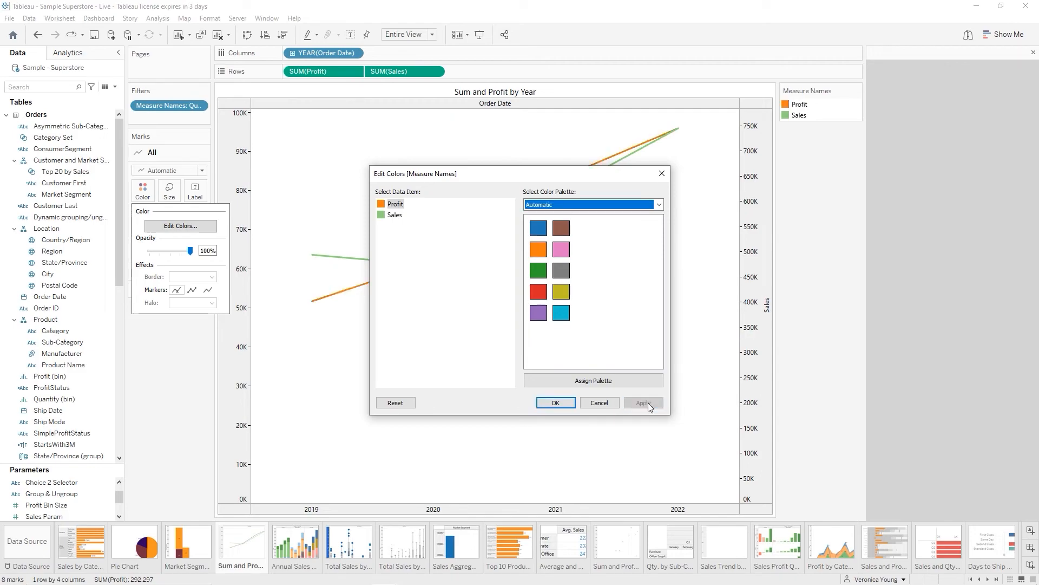
click(556, 403)
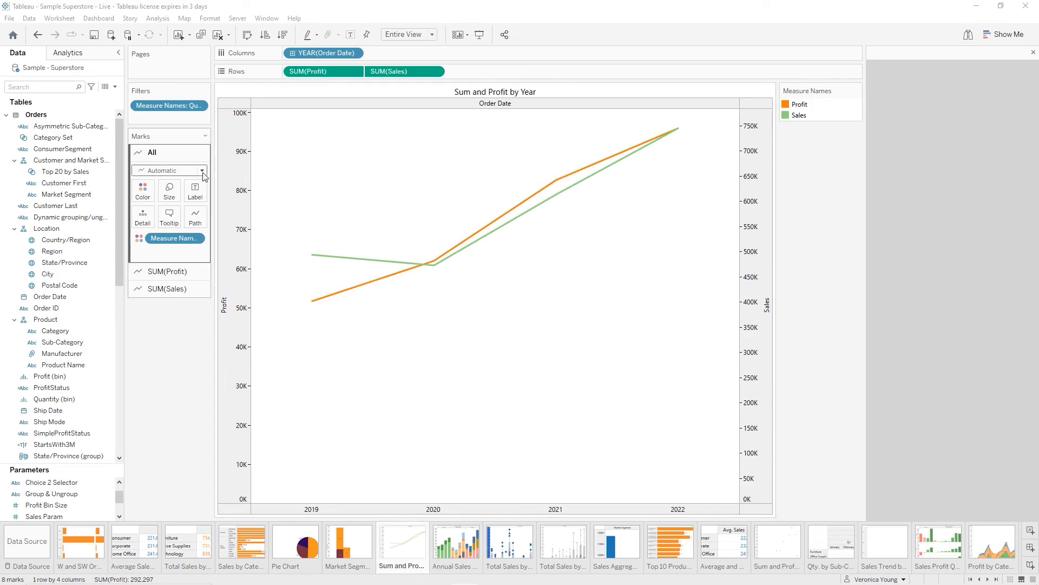
Show mark labels on both lines, disallow overlap with other marks, and set the label font size to 7
click(195, 190)
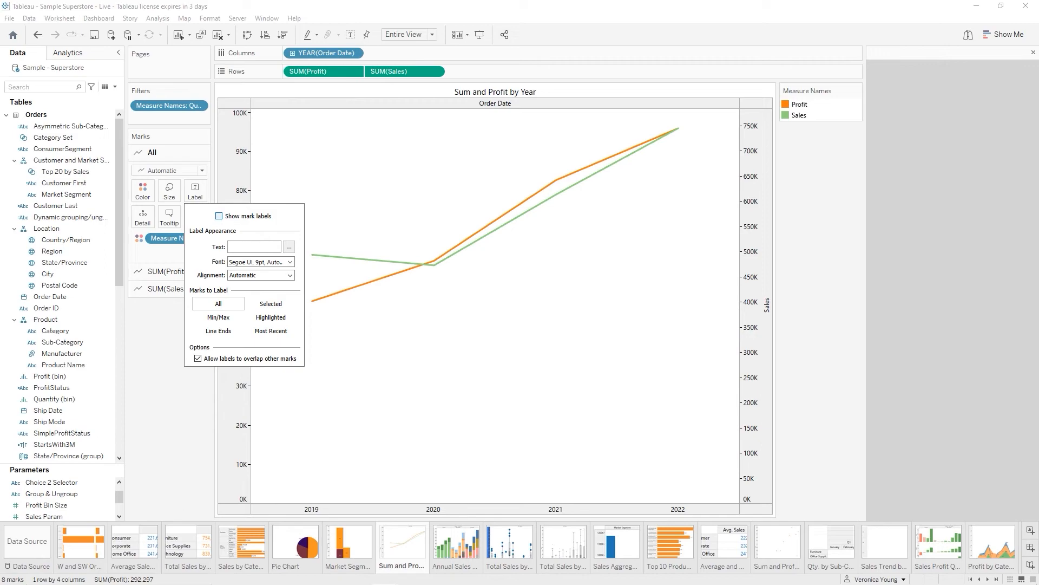
click(350, 34)
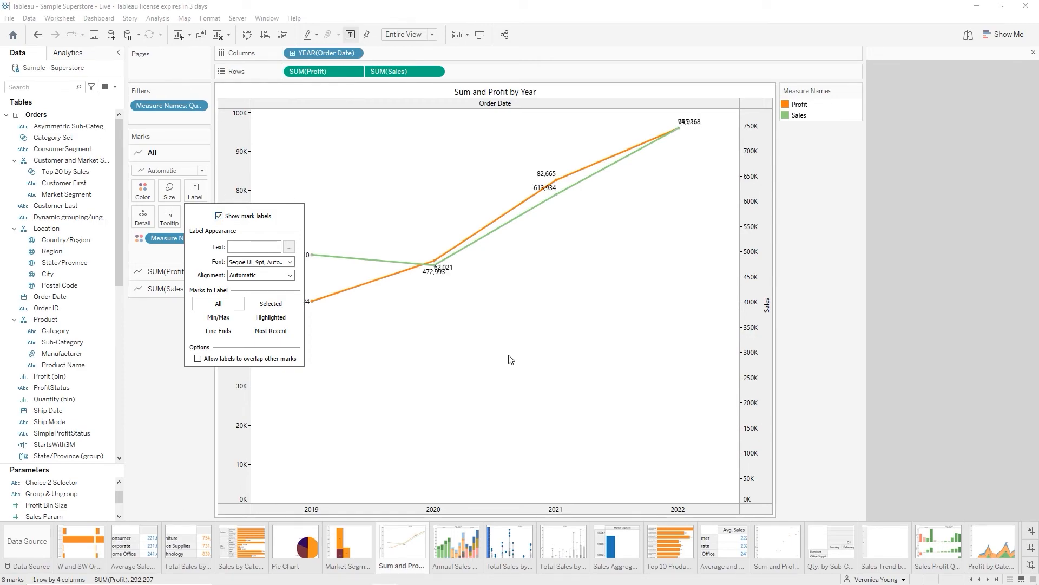
click(291, 262)
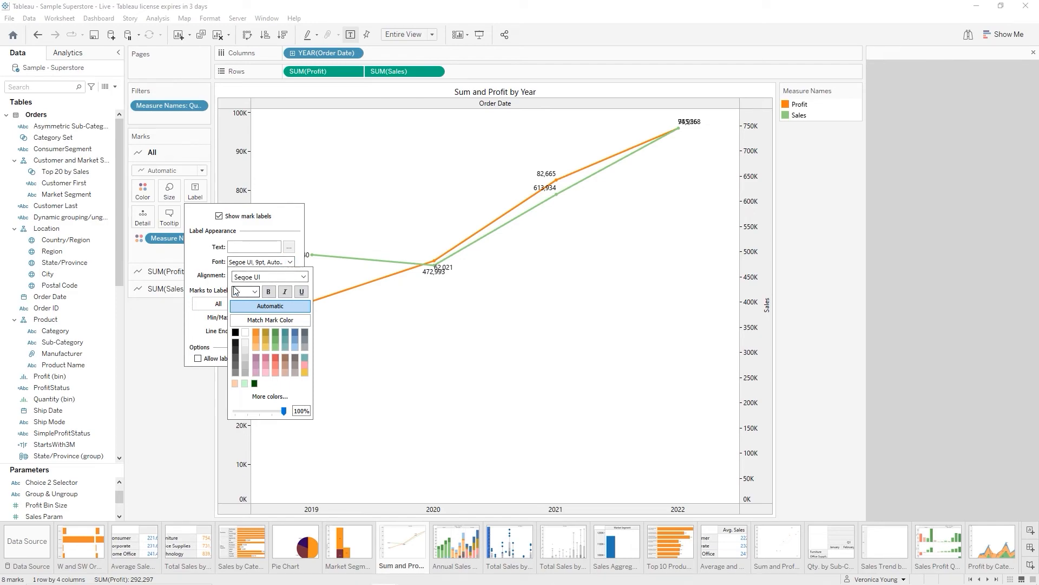
text(7)
key(Return)
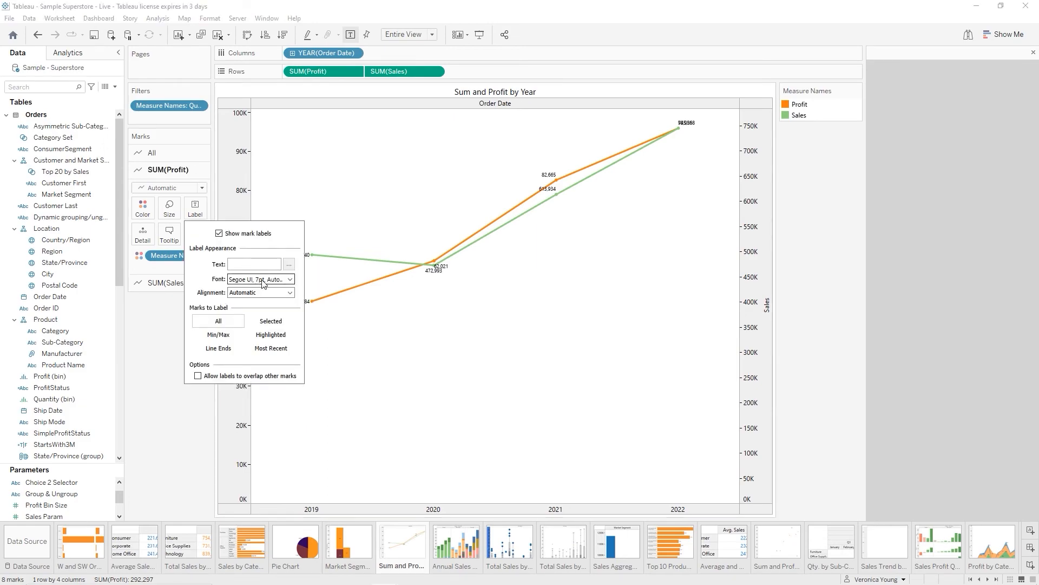
Set the Profit line's label font size to 5 and turn off mark labels for the Profit line
click(290, 279)
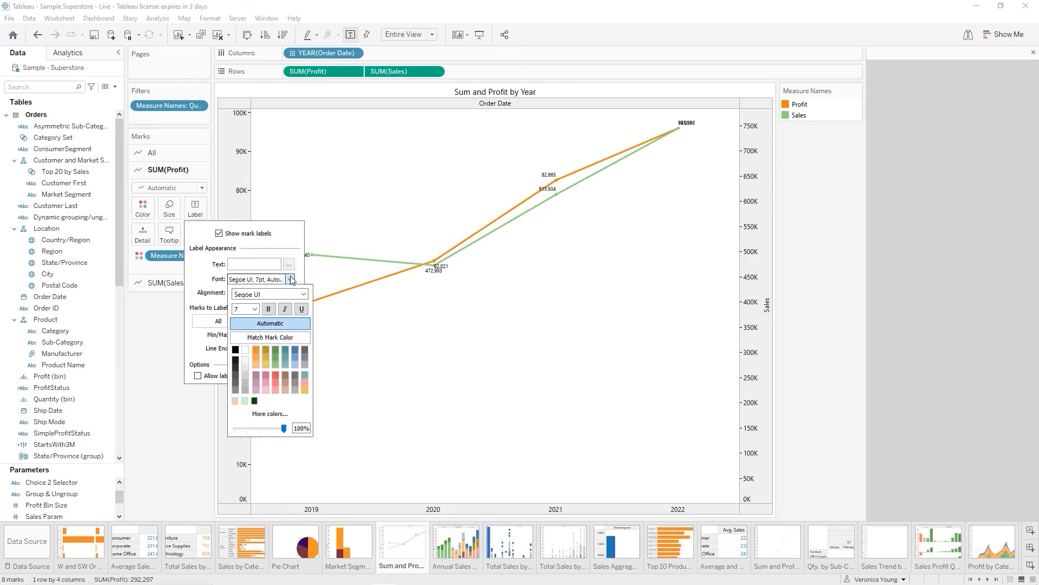
double_click(235, 309)
text(5)
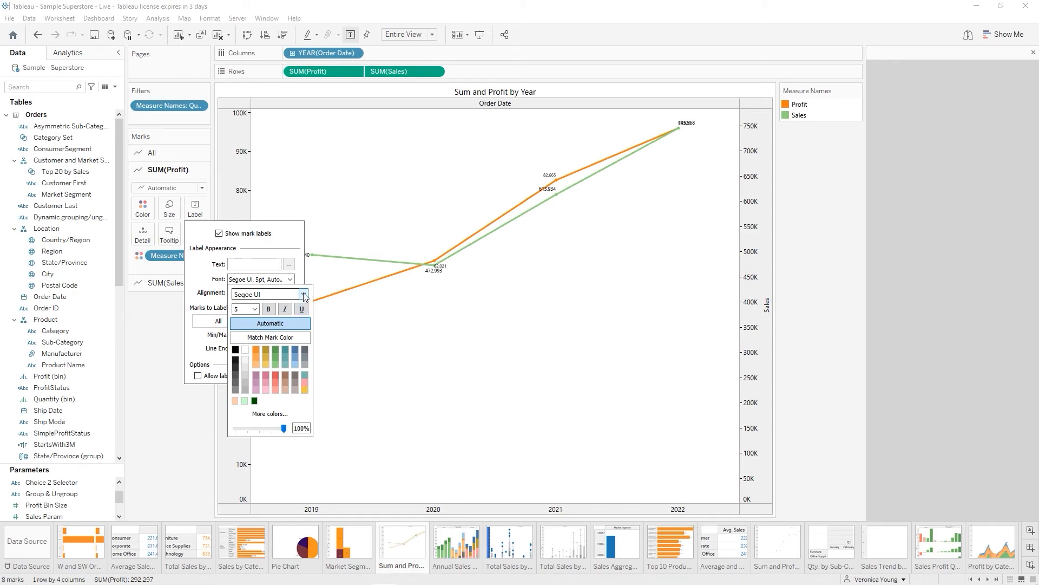
click(219, 234)
click(218, 233)
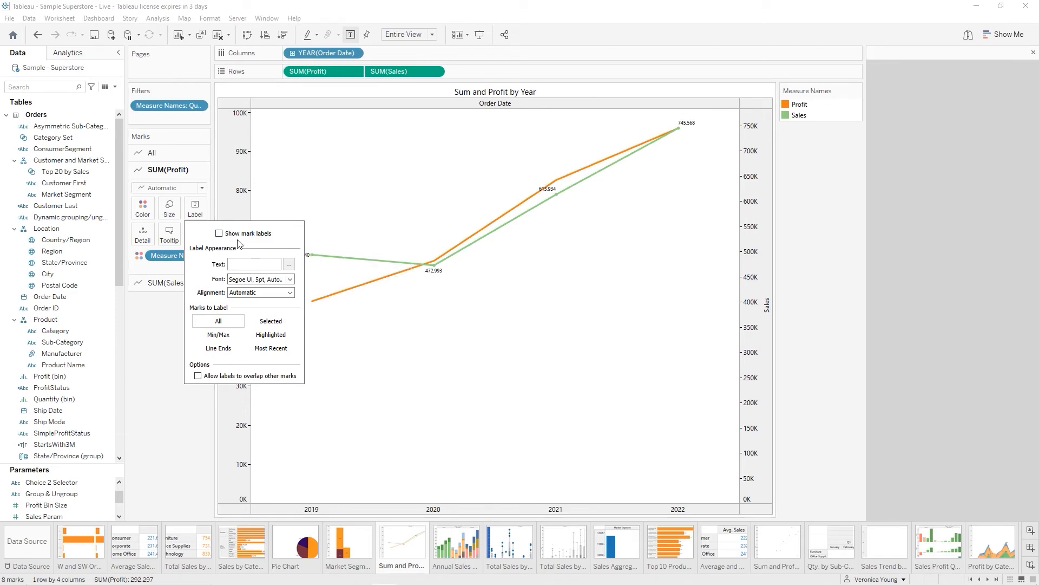
click(381, 363)
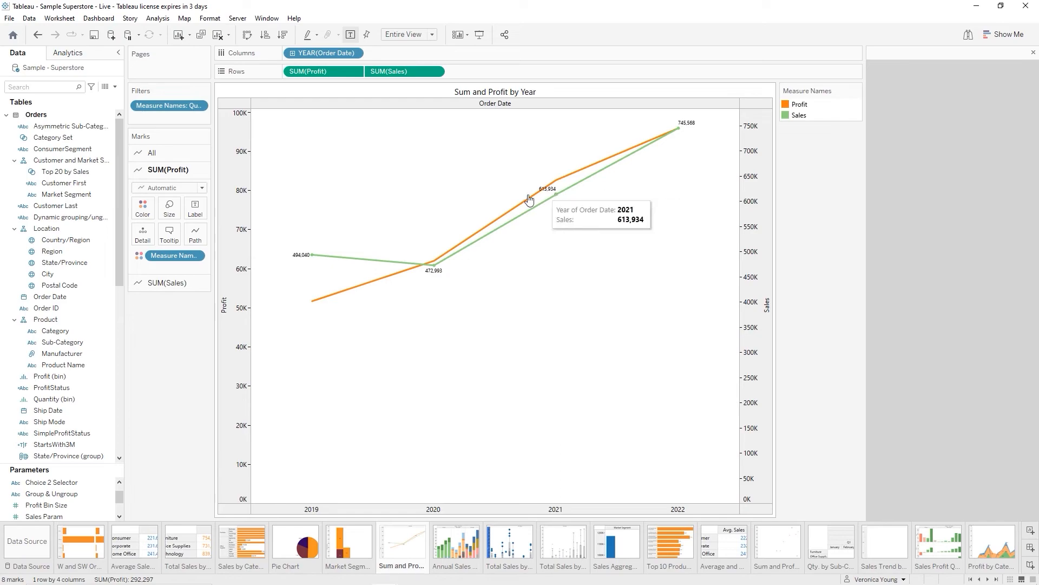
mouse_move(383, 278)
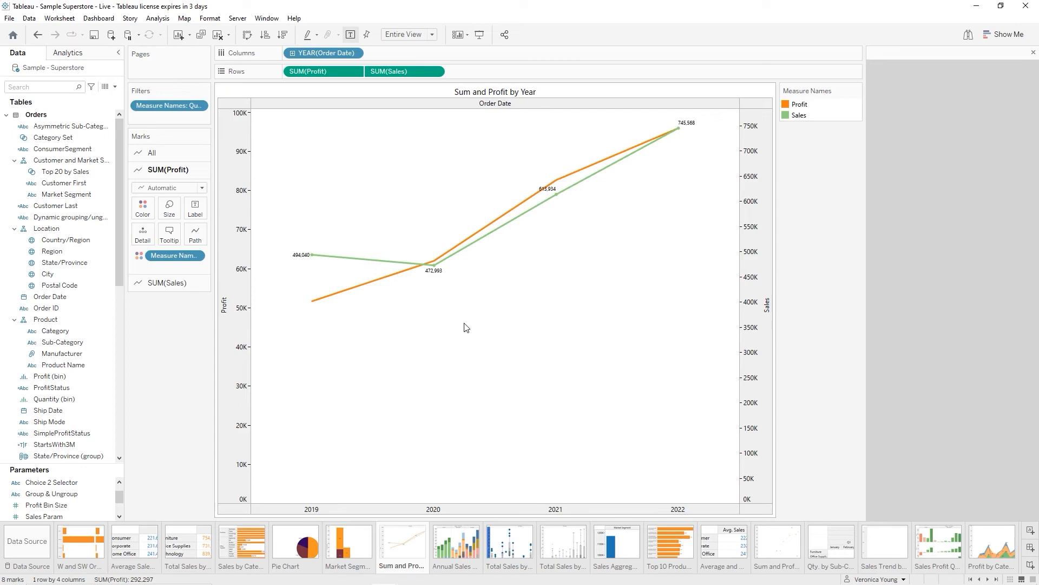
On the Pie Chart sheet, change the SUM(Sales) legend's title to "Overall Sales"
click(292, 541)
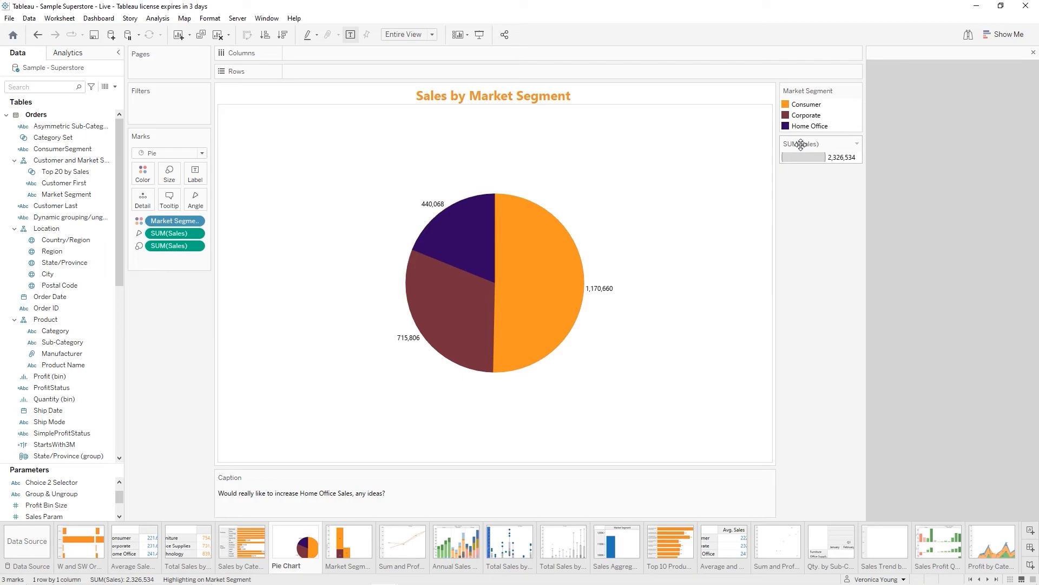
click(857, 144)
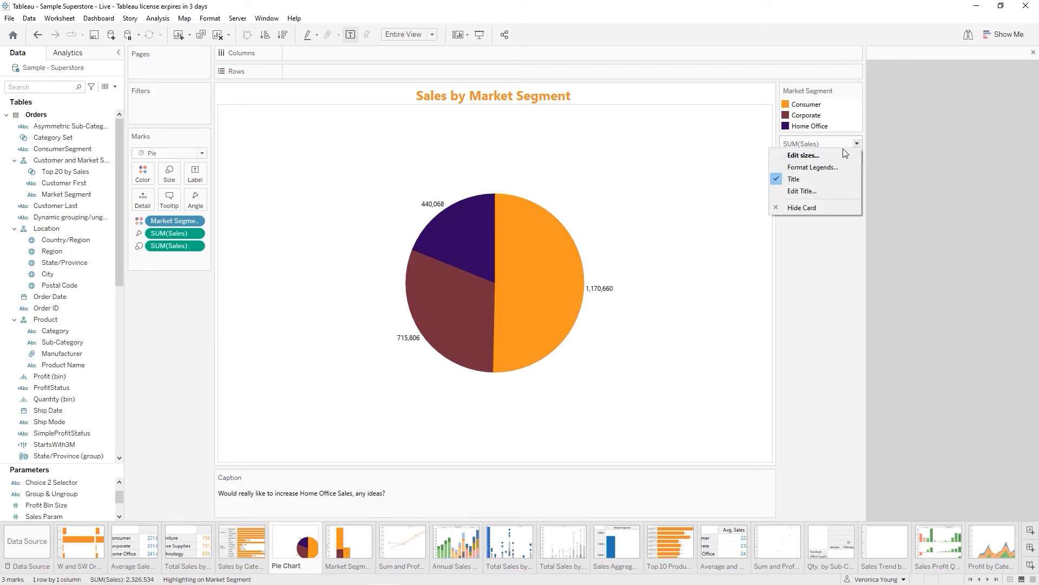
click(803, 191)
drag(558, 241, 445, 231)
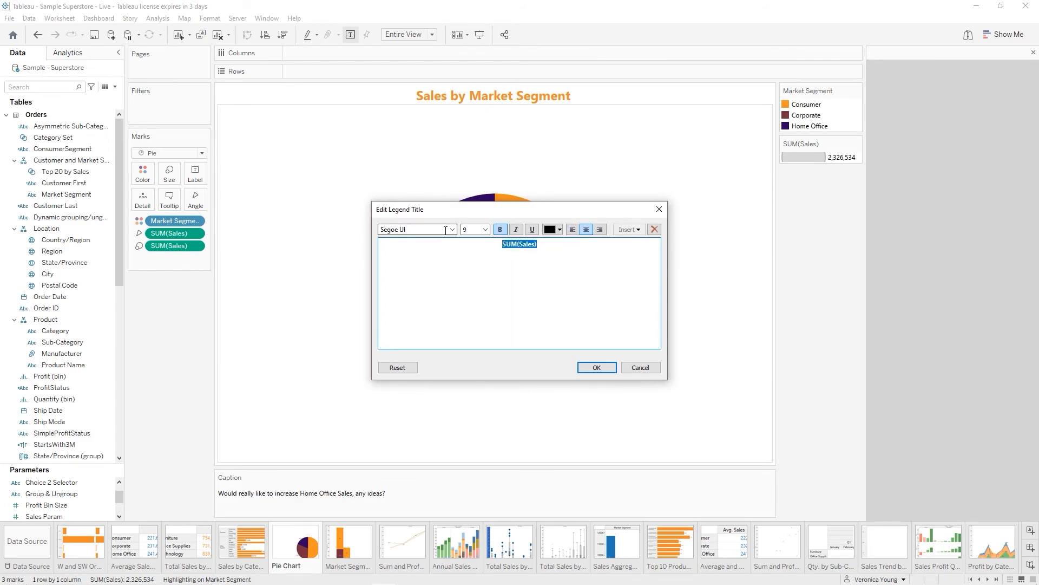
text(Overall Sales)
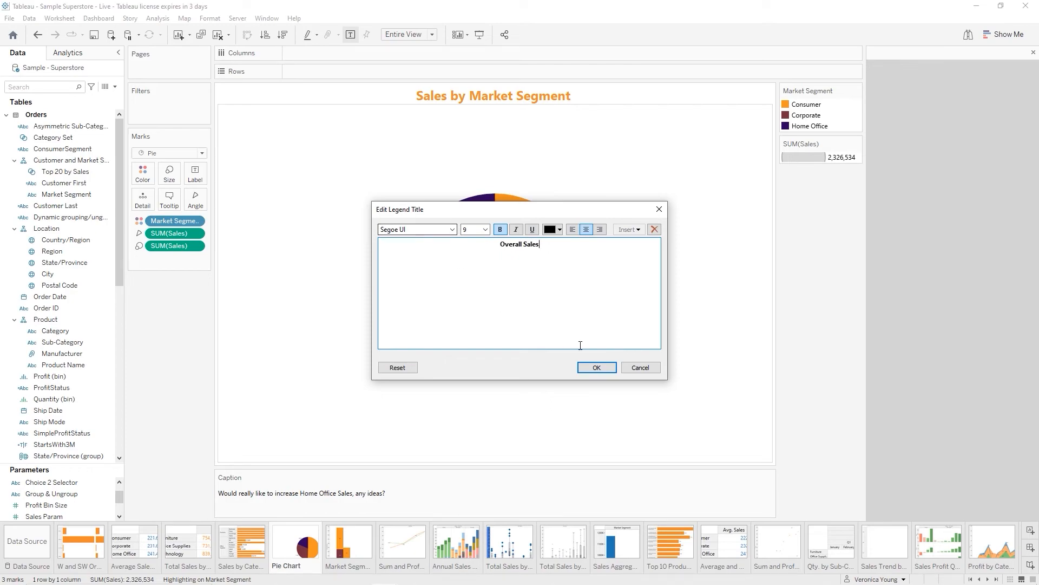
click(612, 369)
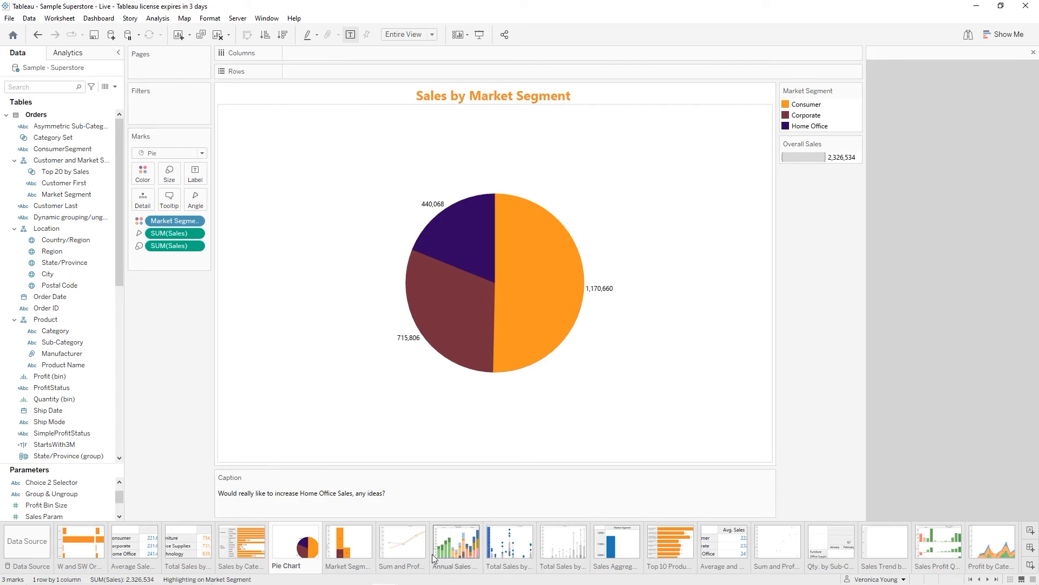
On the Total Sales by Sub-Category Box and Whisker Plot sheet, set the fit to Entire View and the circle color to orange
click(466, 551)
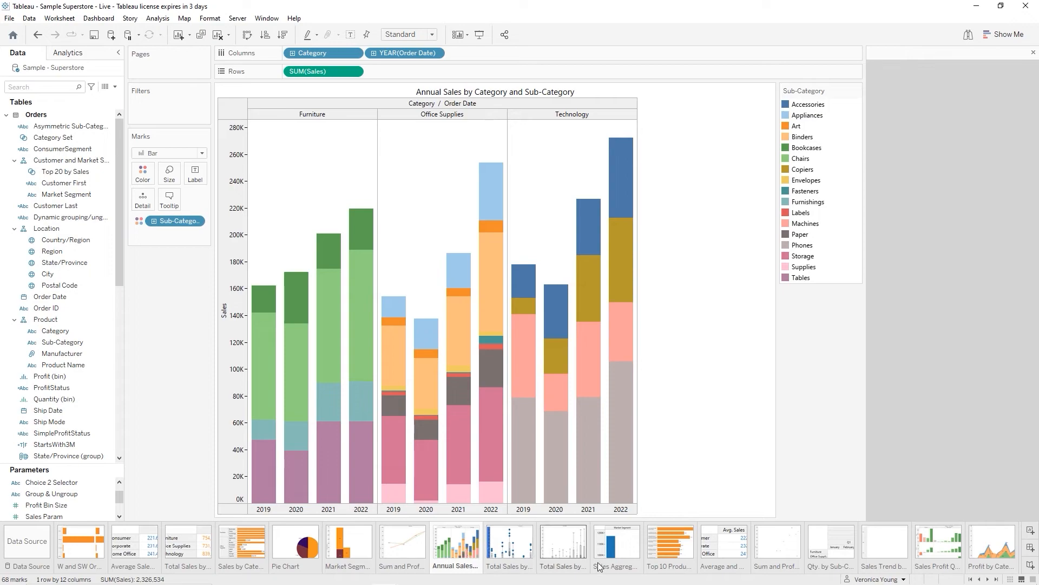
click(509, 544)
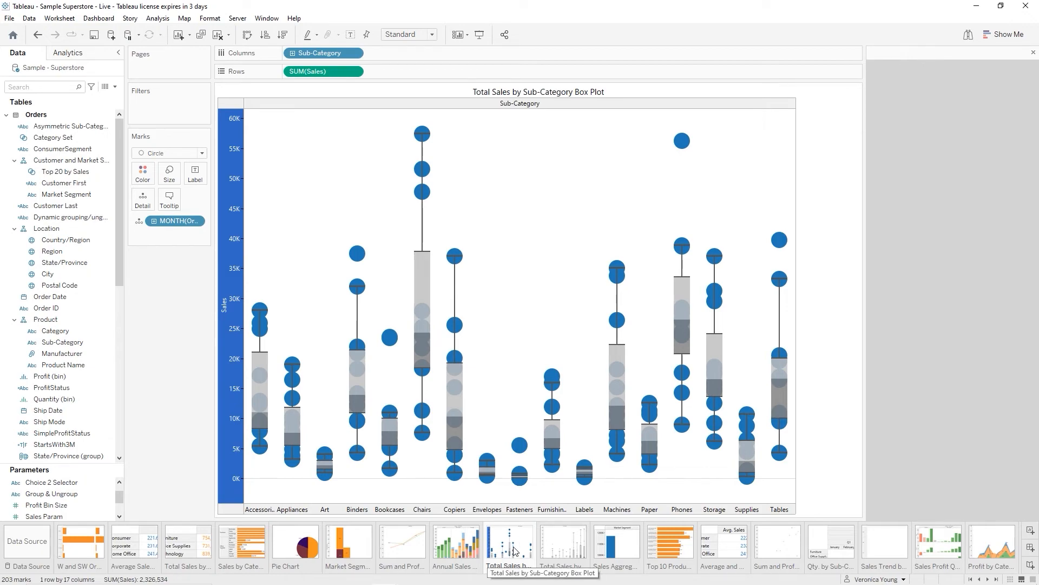
click(567, 552)
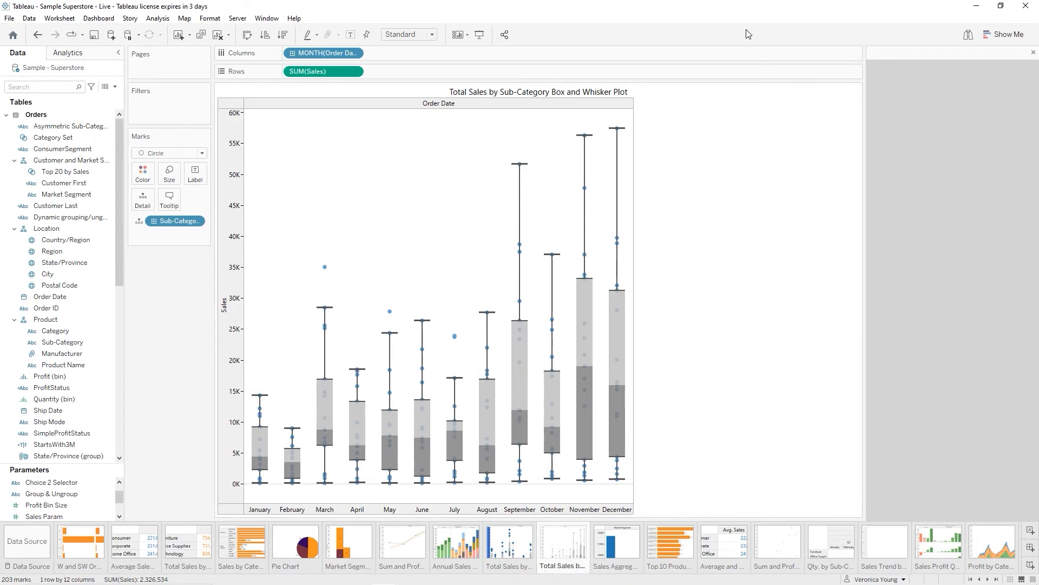
click(432, 35)
click(401, 72)
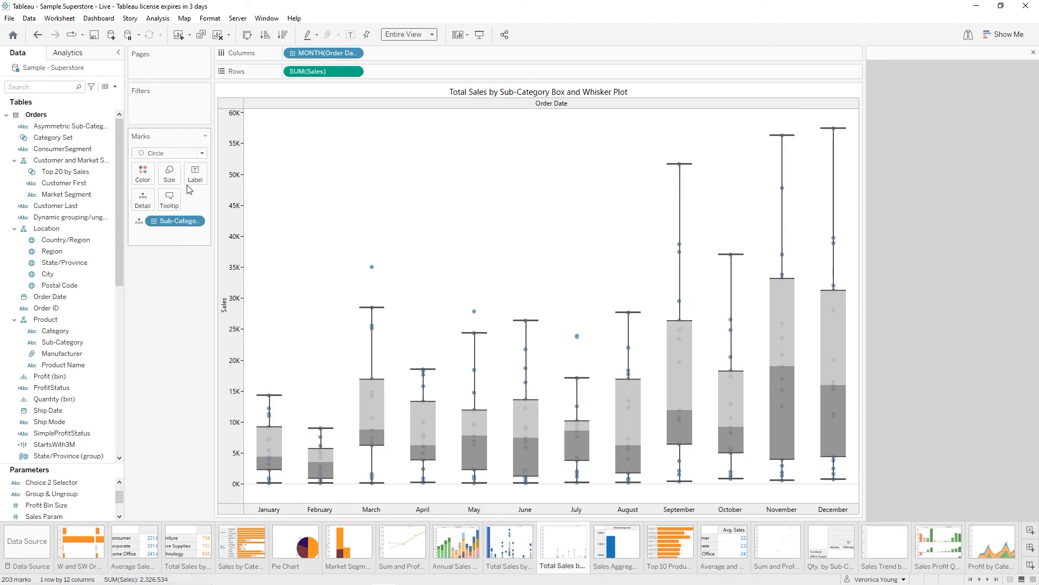
click(143, 174)
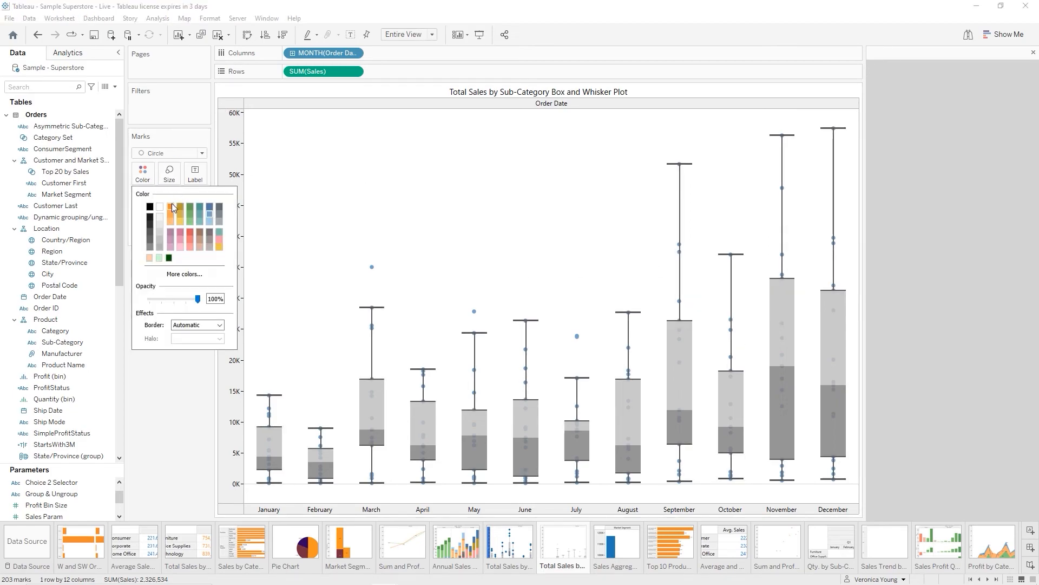
click(169, 207)
On the Top 10 Products by Sales Value sheet, set the bar labels' horizontal alignment to center
click(625, 552)
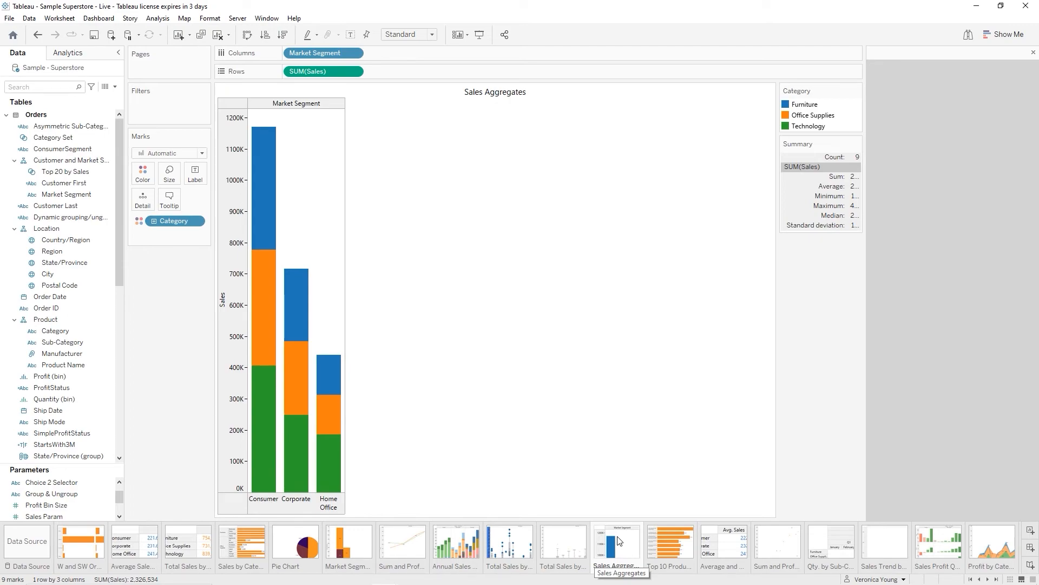
click(670, 539)
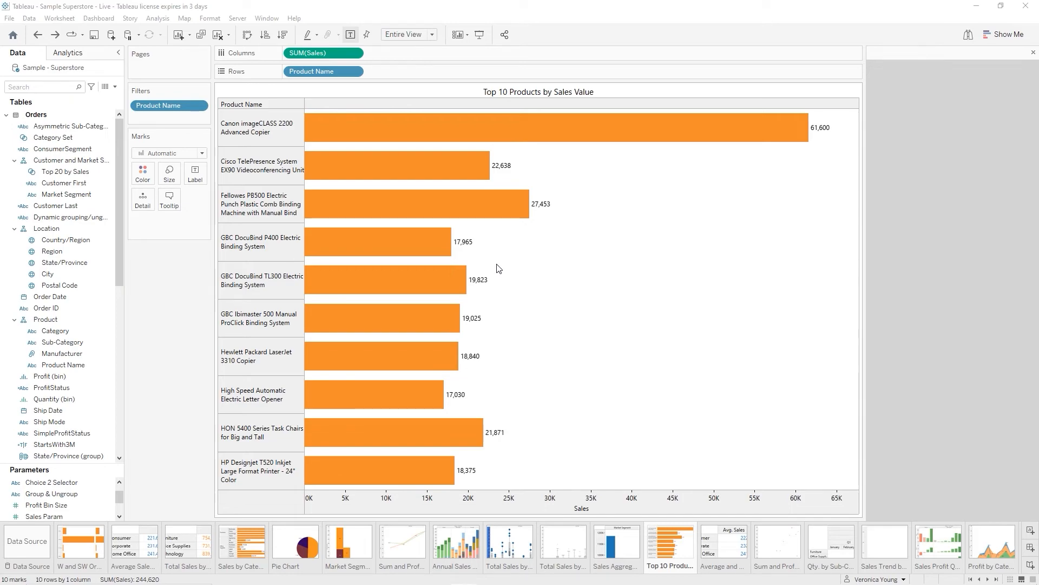
click(196, 176)
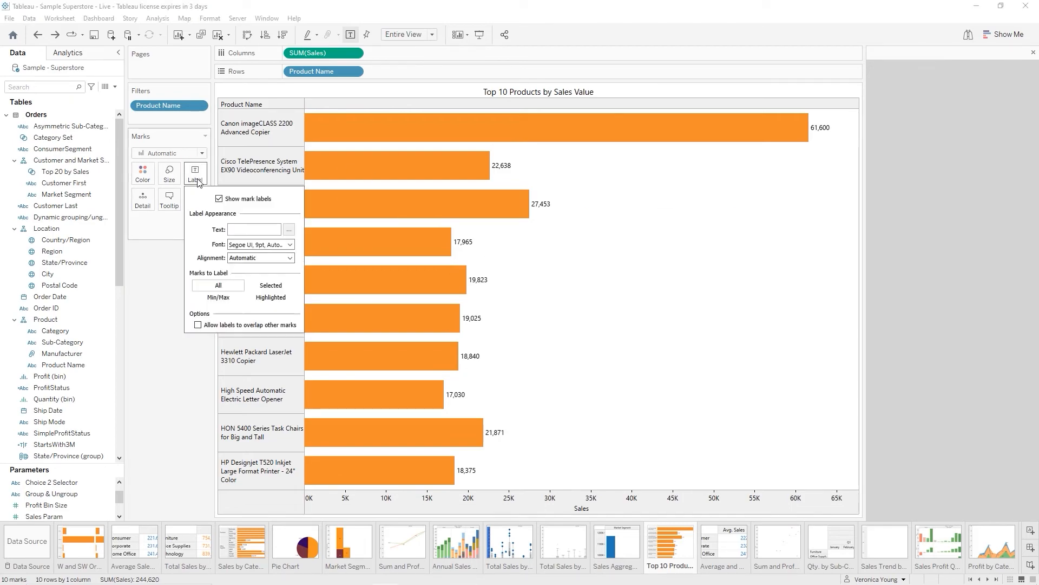
click(291, 259)
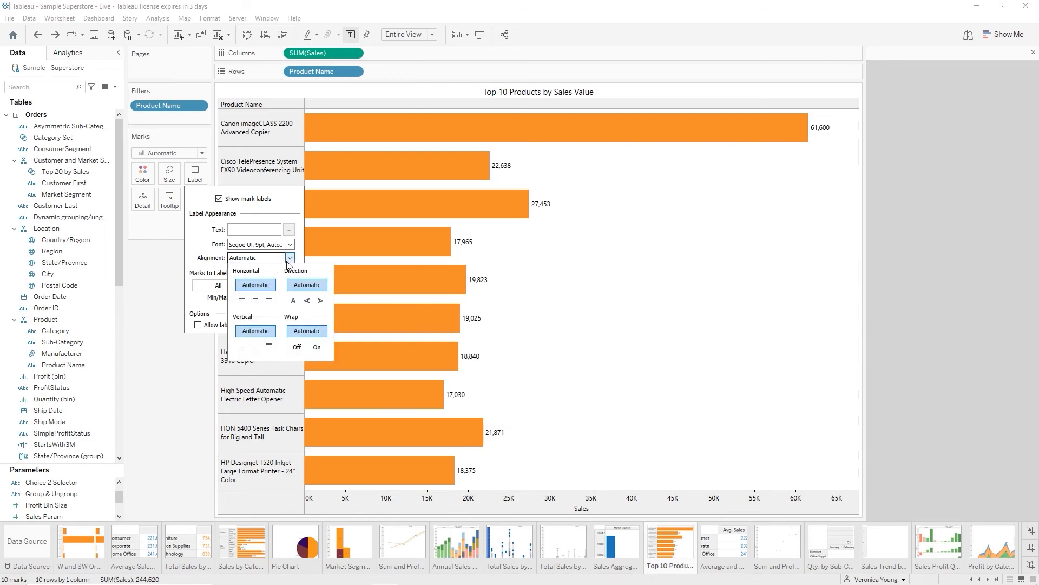
click(256, 302)
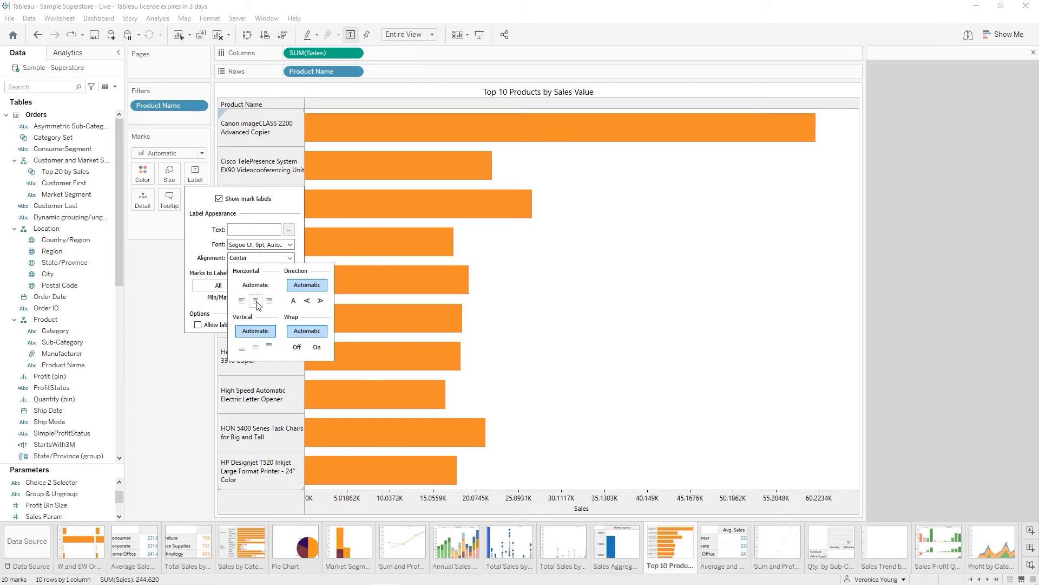
click(686, 418)
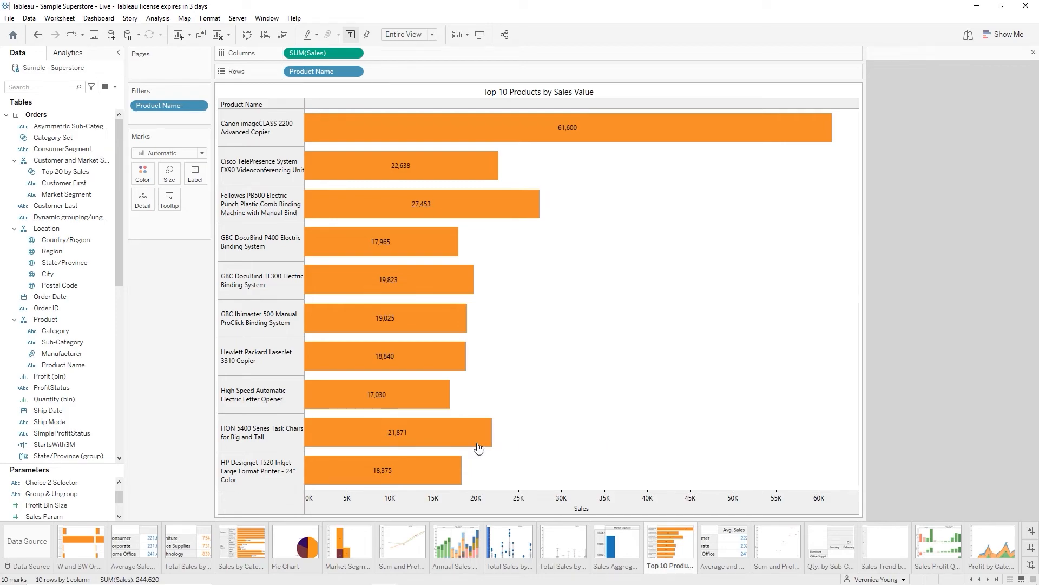
Open the Sales by Category and Sub-Category sheet and set the chart's fit to Entire View
click(242, 543)
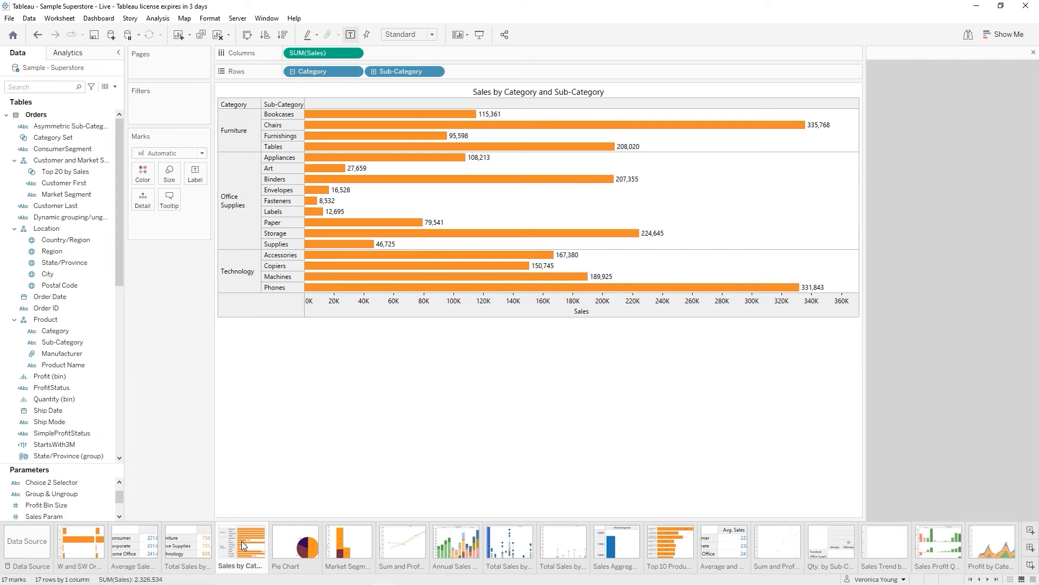
click(432, 35)
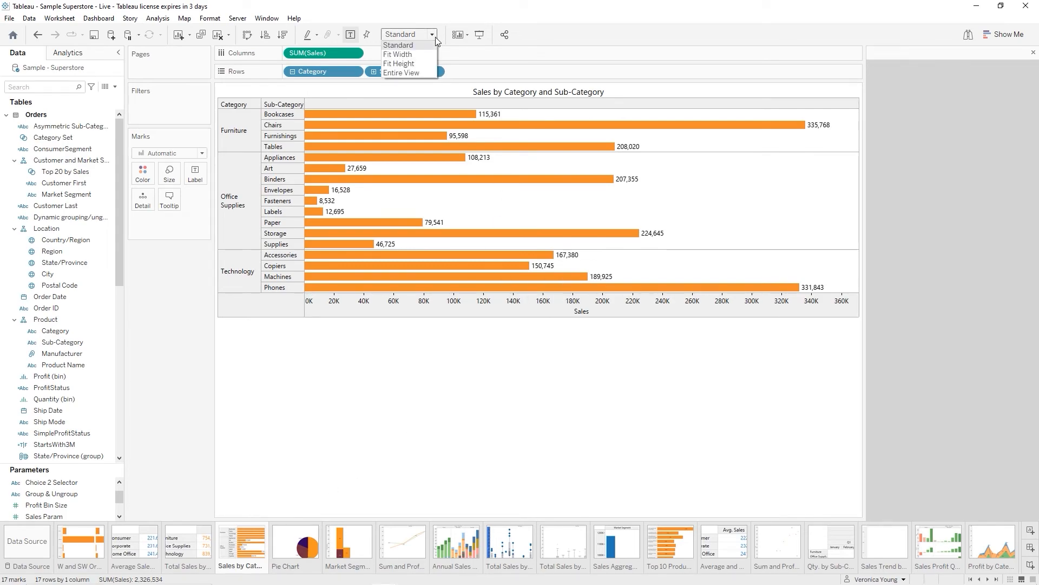
click(414, 72)
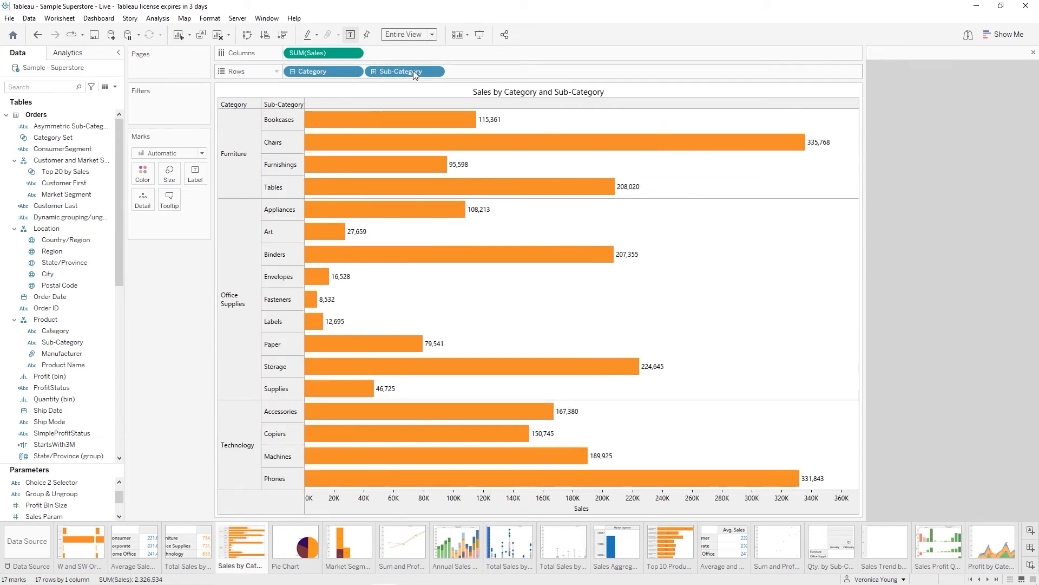
Center the bar labels horizontally on the Sales by Category and Sub-Category chart
mouse_move(312, 302)
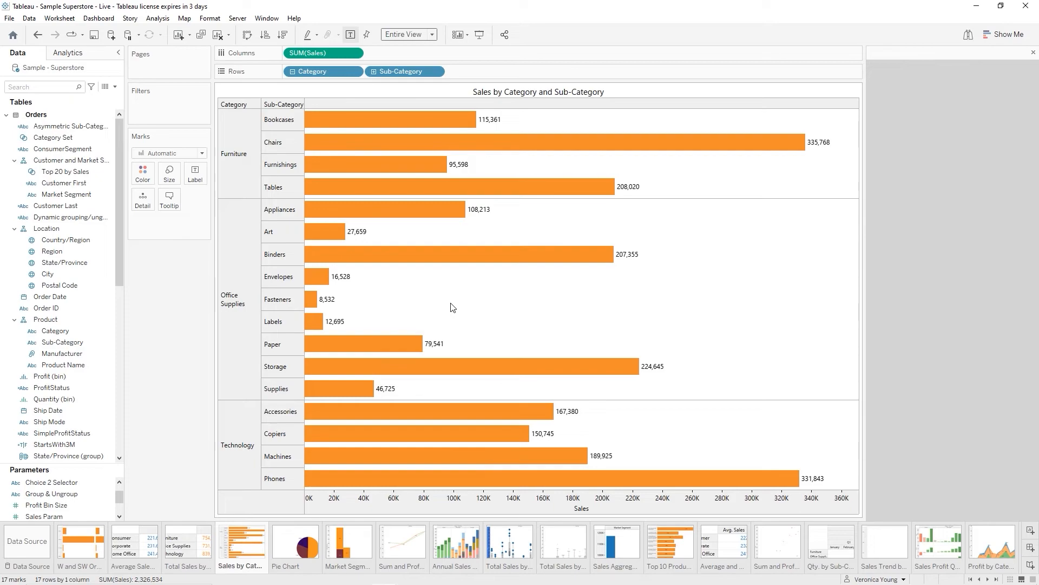
click(194, 179)
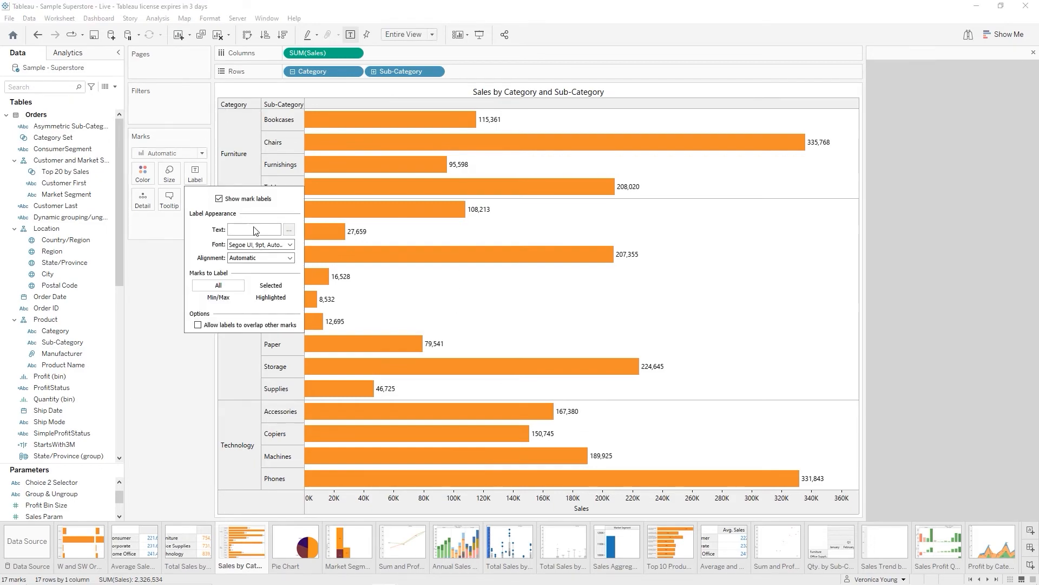
click(286, 259)
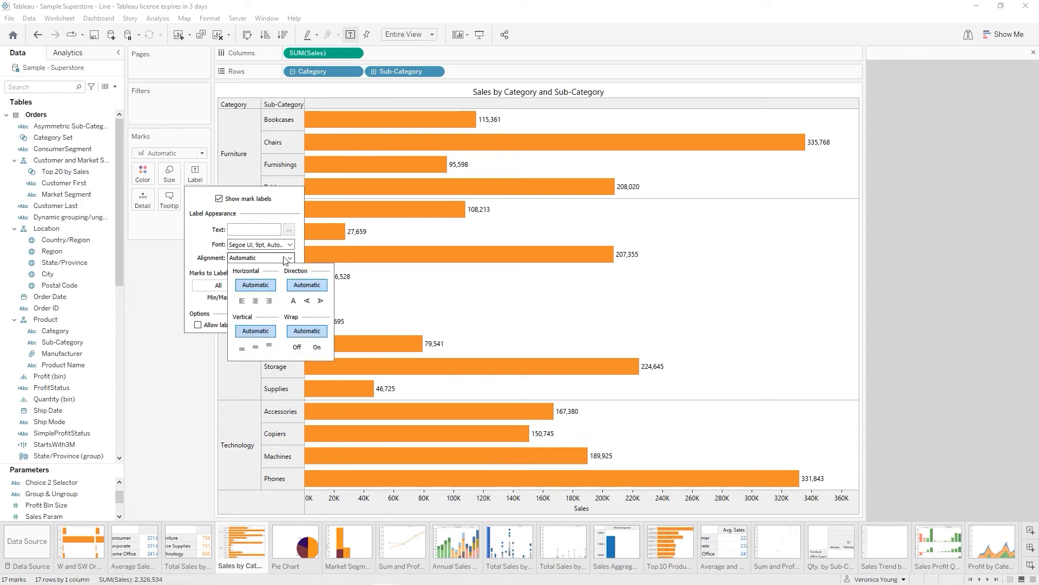
click(256, 300)
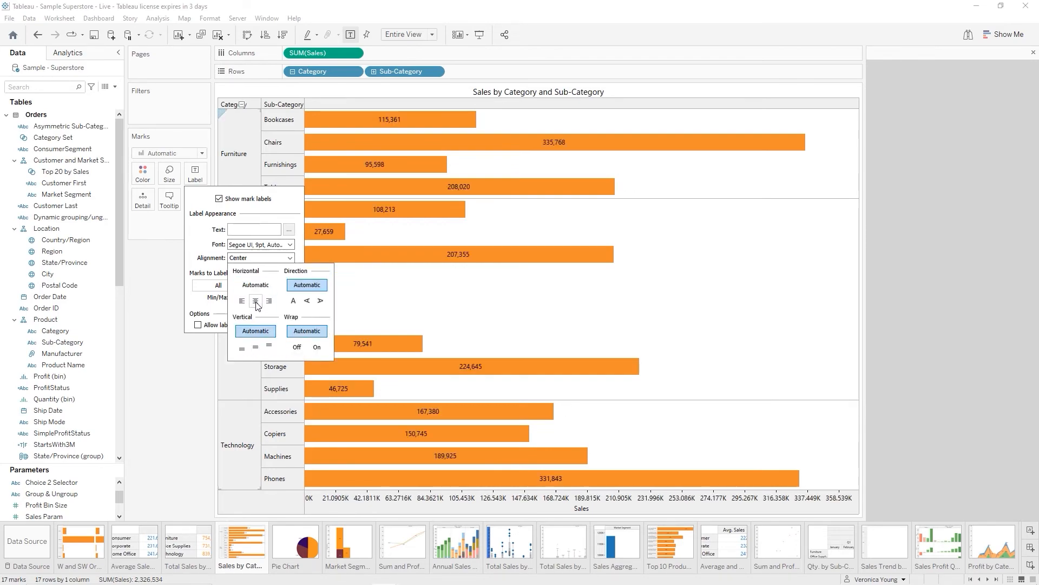
click(443, 306)
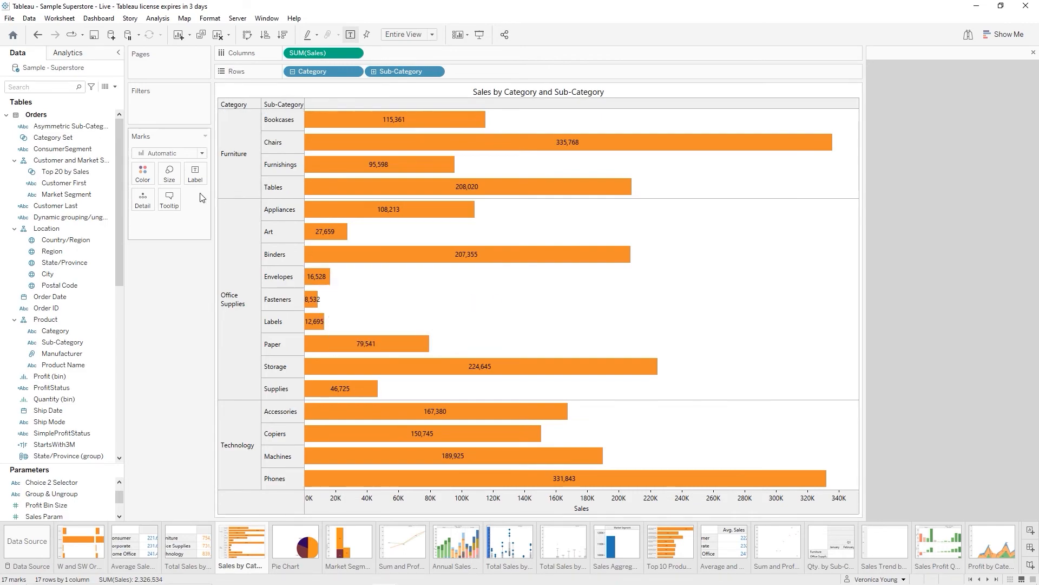
Set the category and sub-category bar labels to font size 7 and make them bold
click(196, 176)
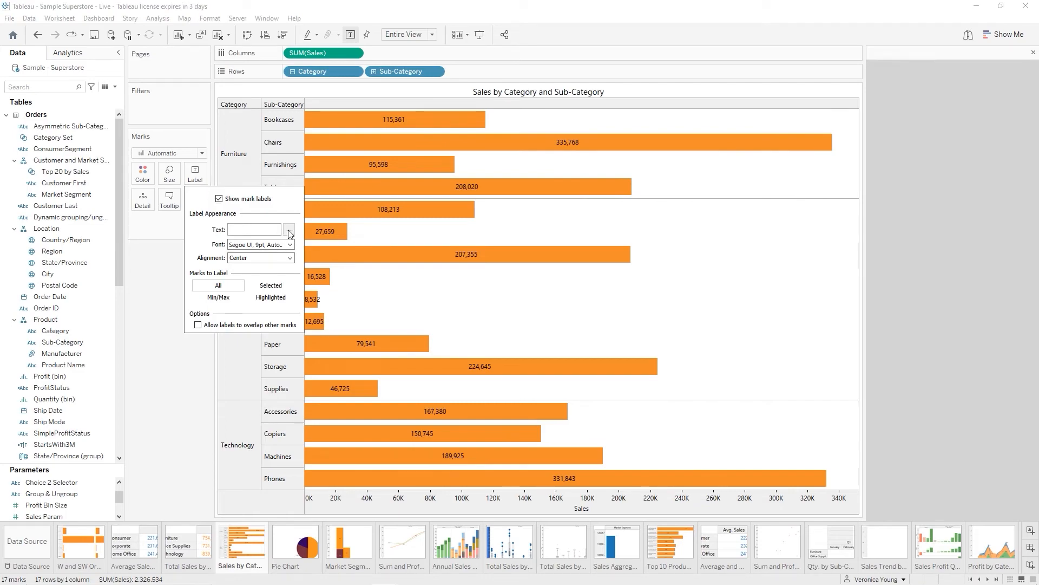
click(265, 246)
double_click(235, 275)
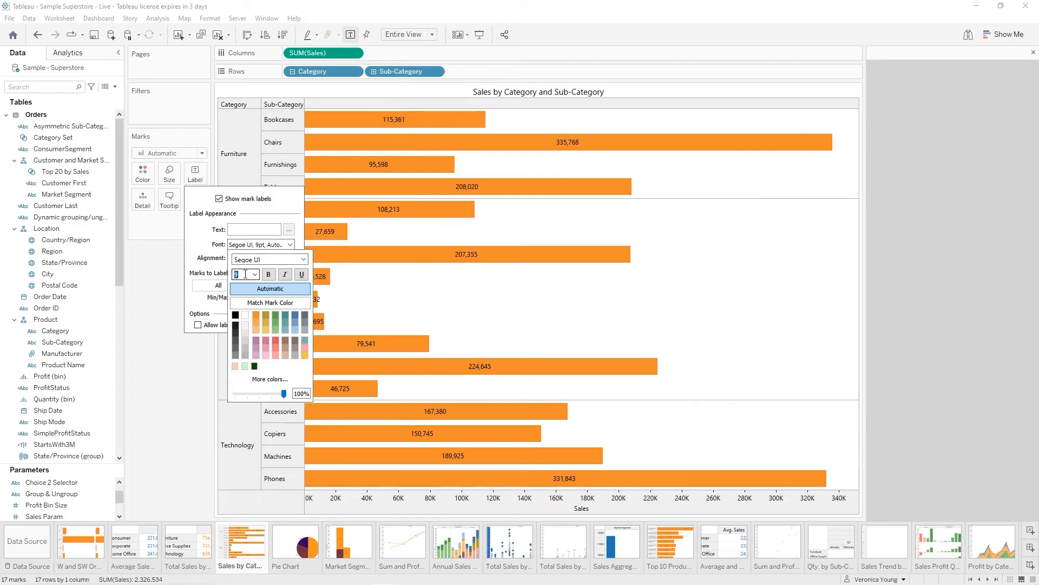
text(8)
key(Return)
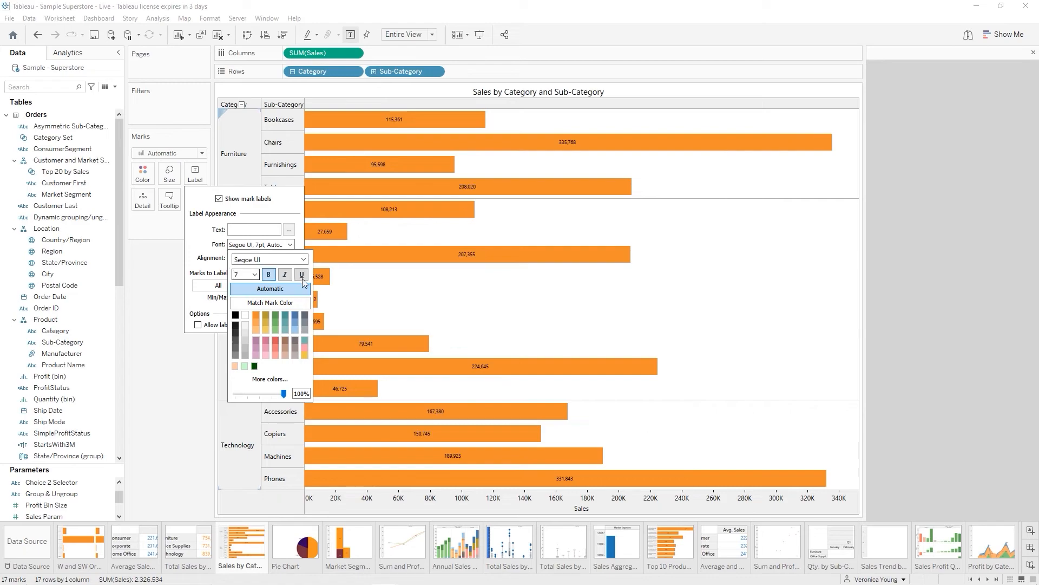
click(471, 295)
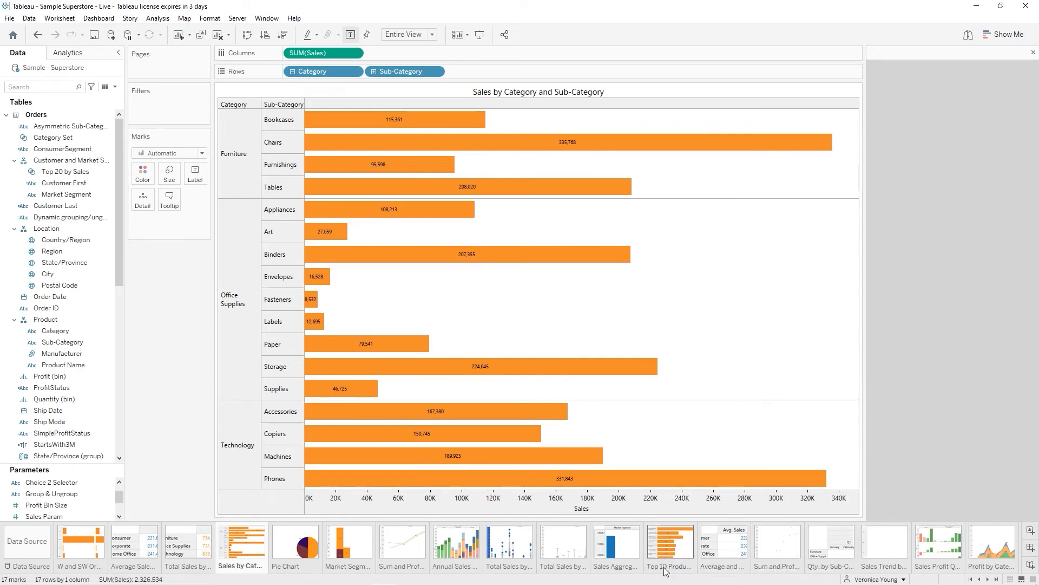
On the Average and Total Sales by Market Segment sheet, change the table values' text color to orange
click(725, 544)
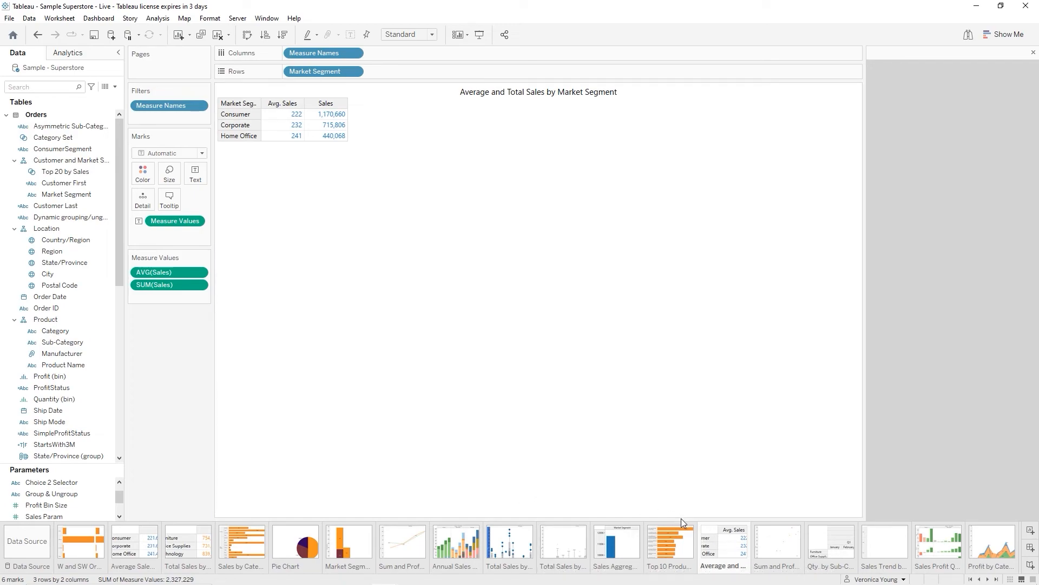
click(143, 174)
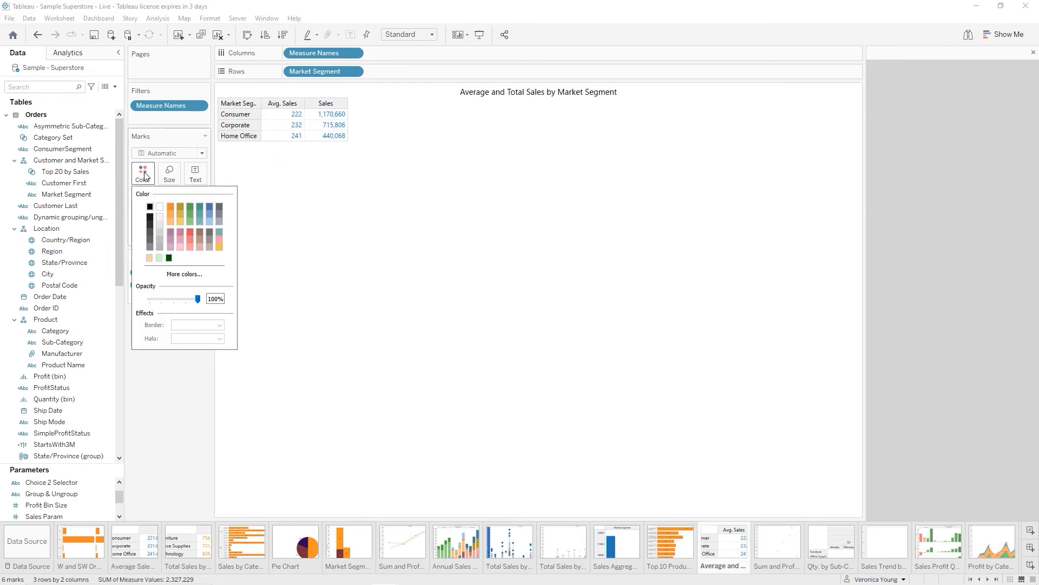
click(173, 210)
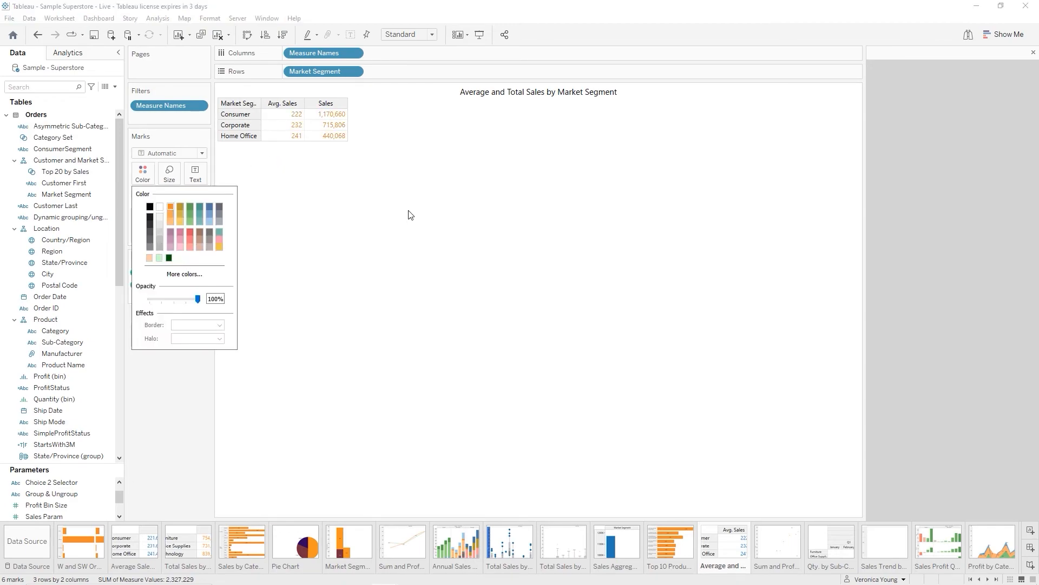
click(484, 215)
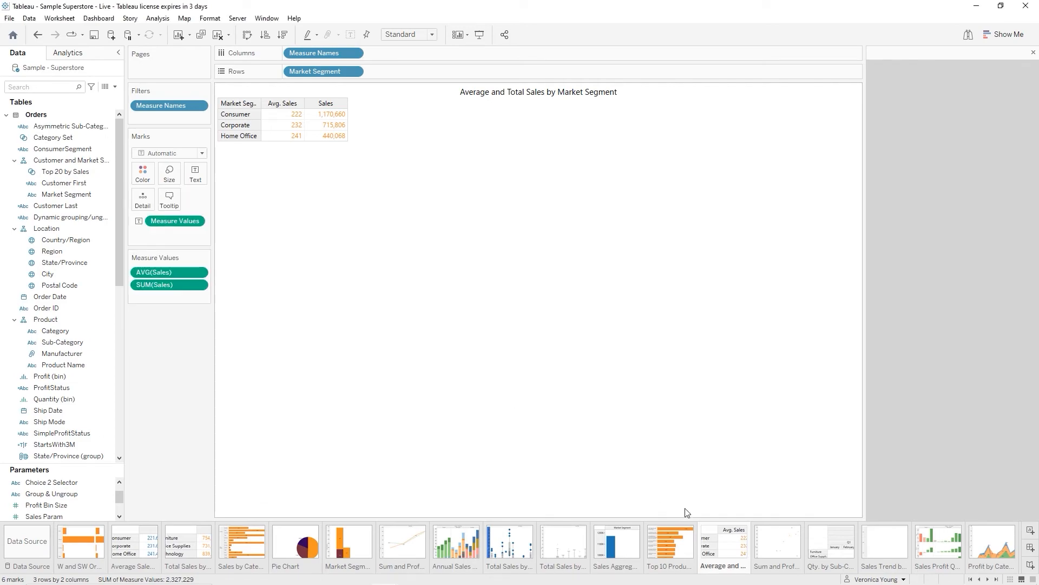
Open the Sum and Profit by Category and Region sheet and set the scatter plot's fit to Entire View
click(782, 553)
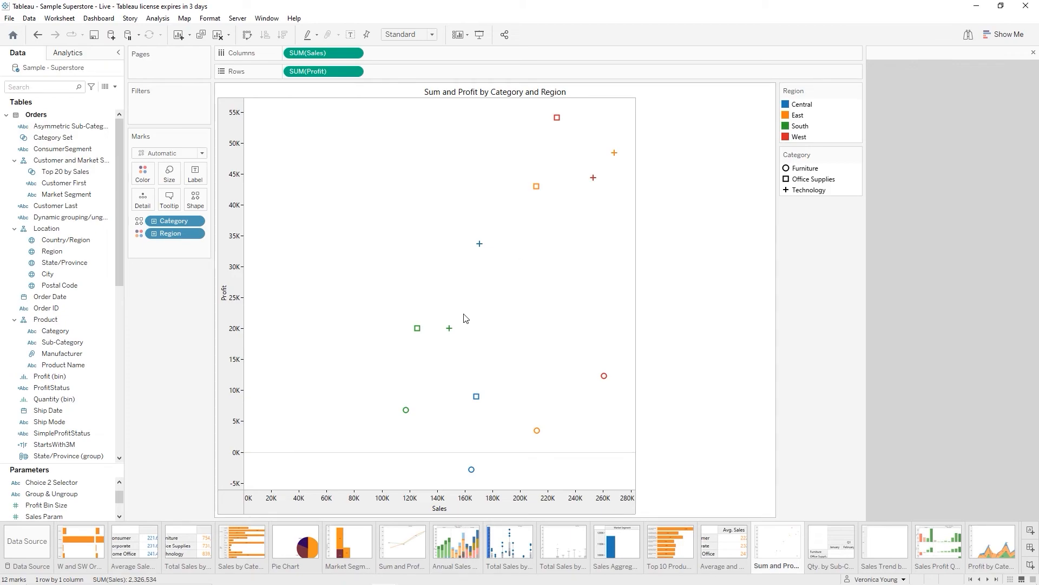
click(433, 35)
click(404, 72)
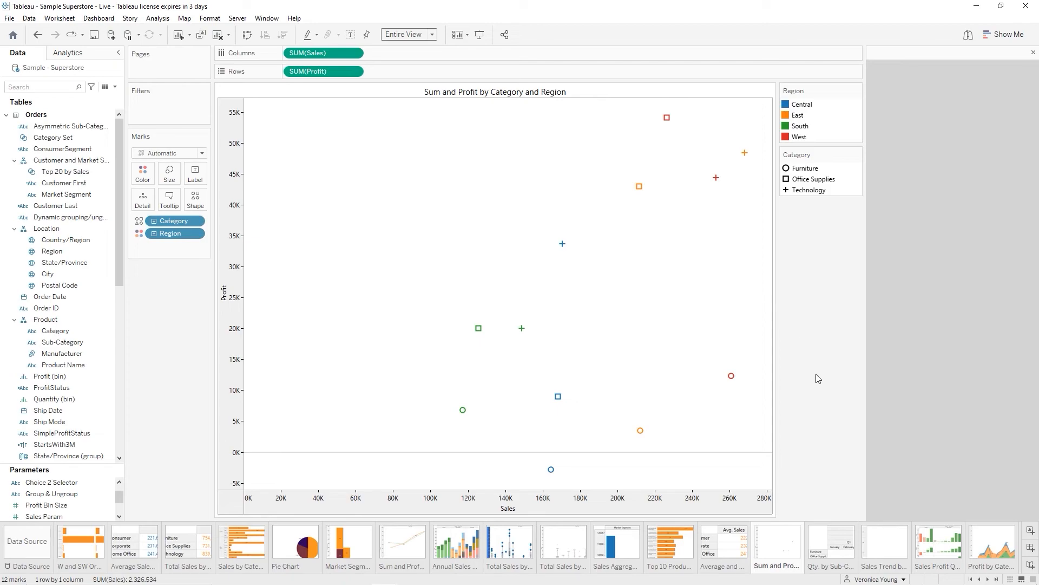
Check the Qty. by Sub-Category and Category sheet and recolor the line on the Sales Trend by Year sheet orange
click(826, 541)
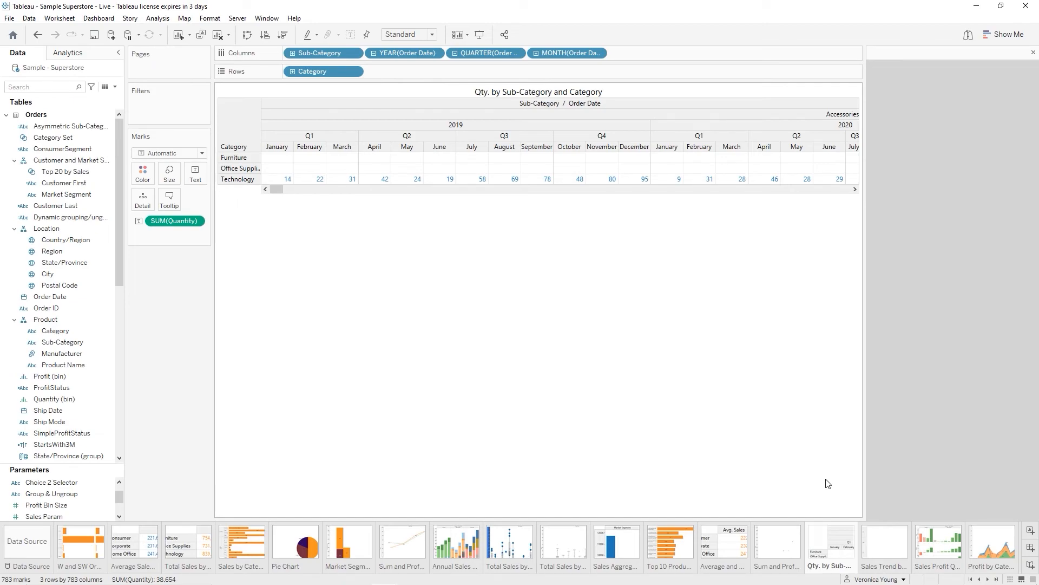
click(884, 539)
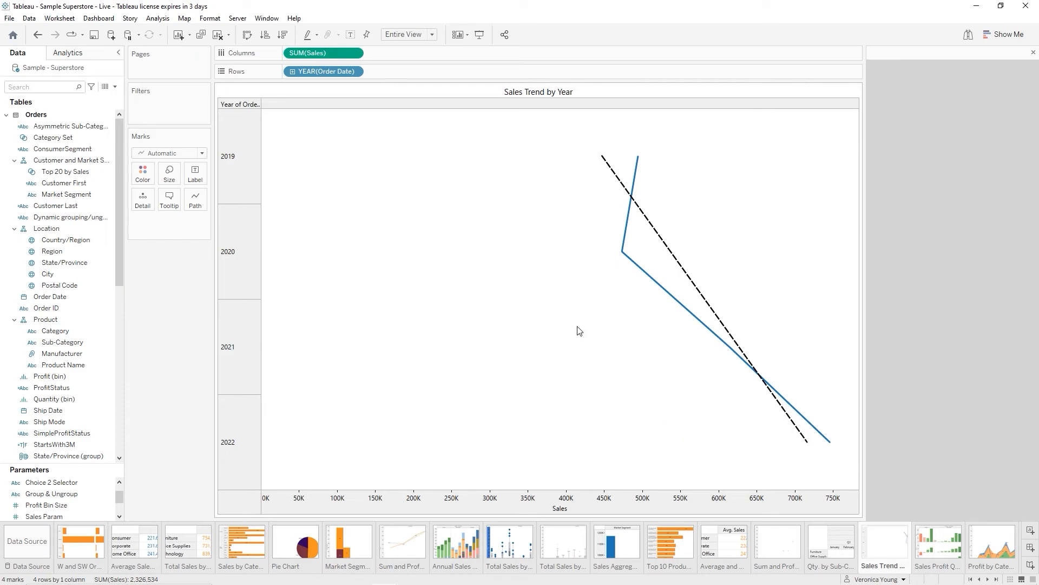
click(145, 176)
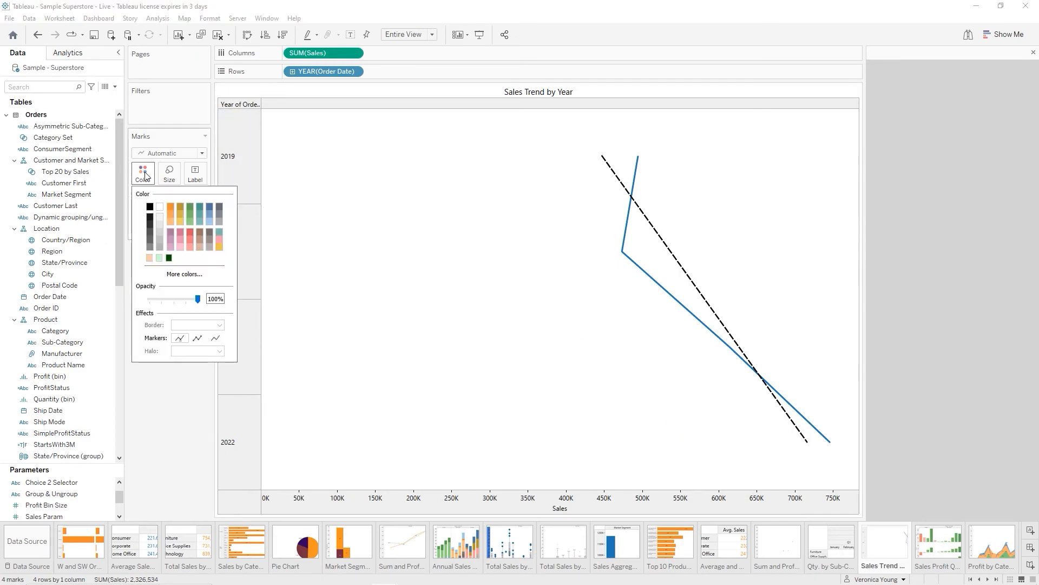
click(170, 208)
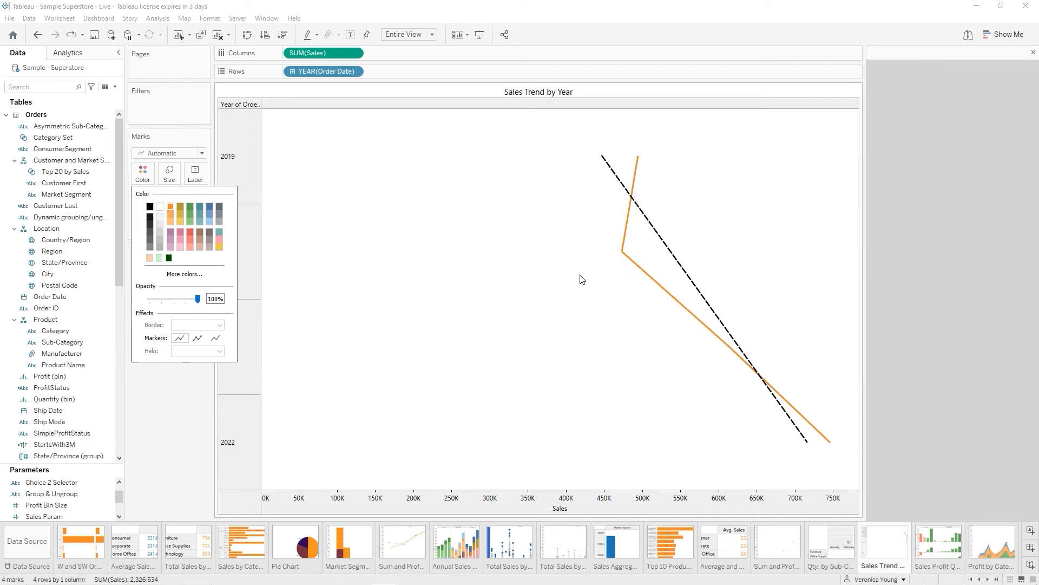
mouse_move(714, 313)
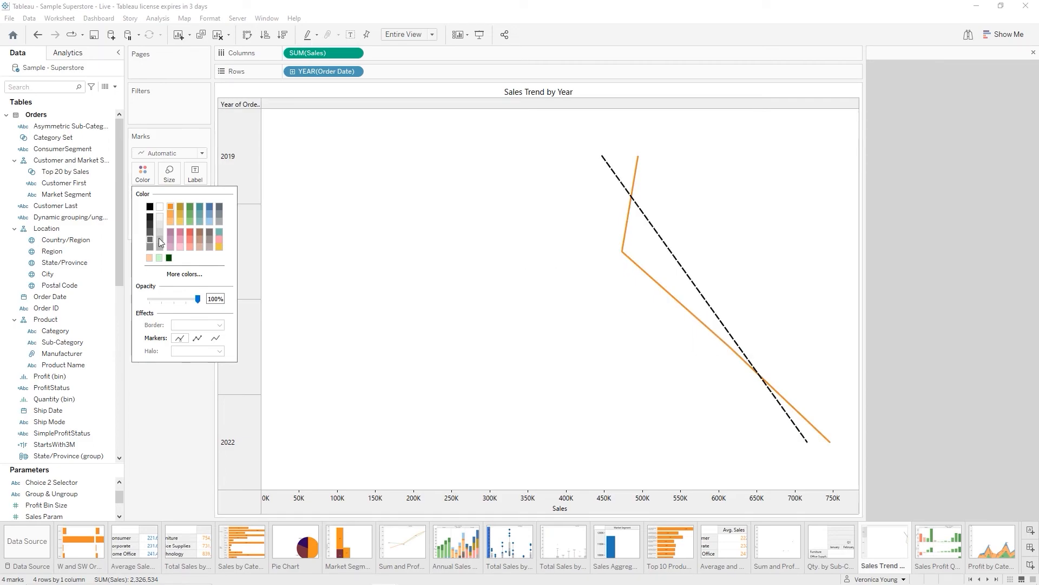
Show mark labels on the Sales Trend by Year line
click(198, 178)
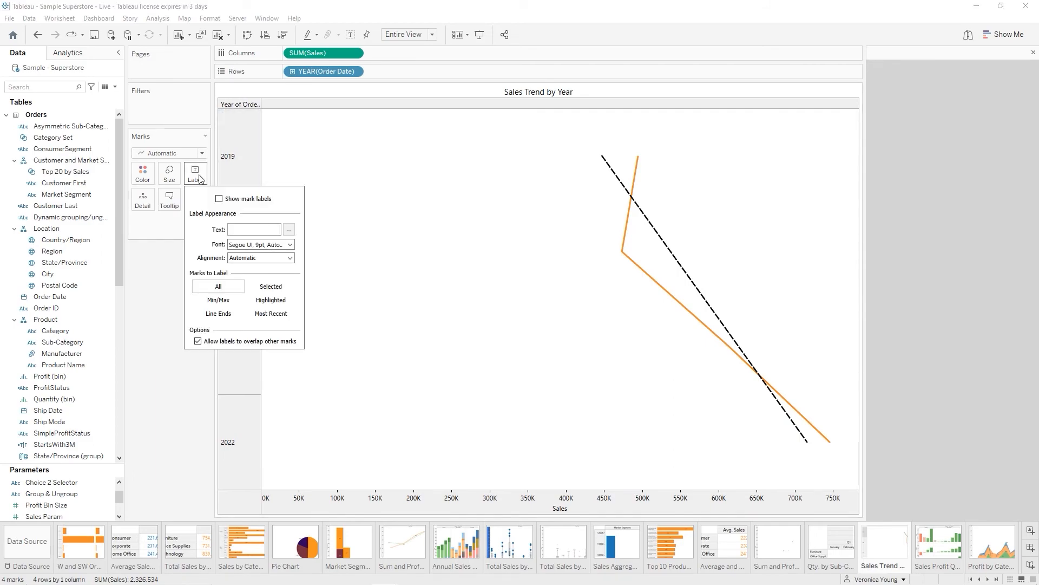
click(220, 203)
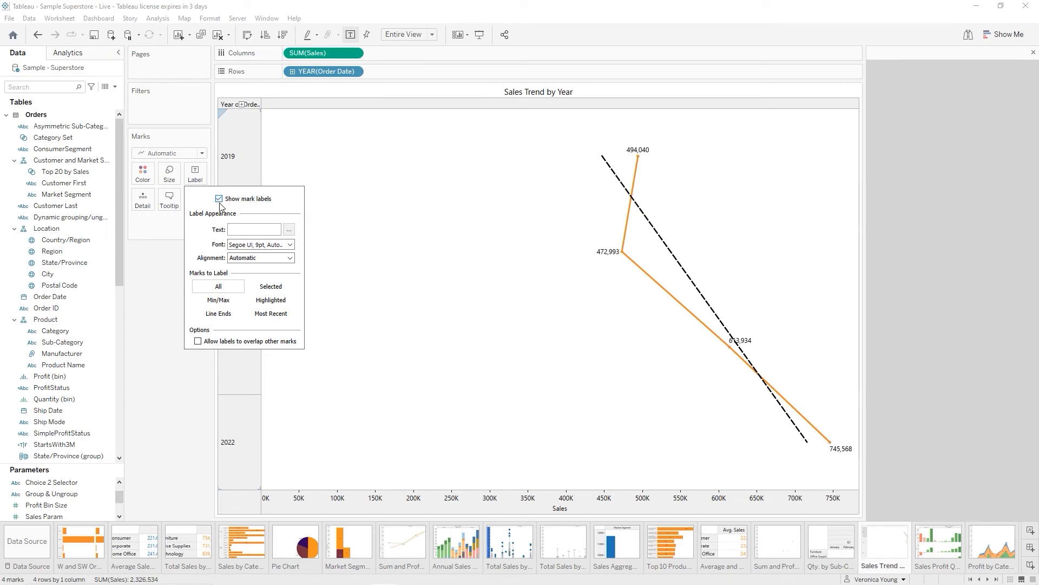
click(328, 313)
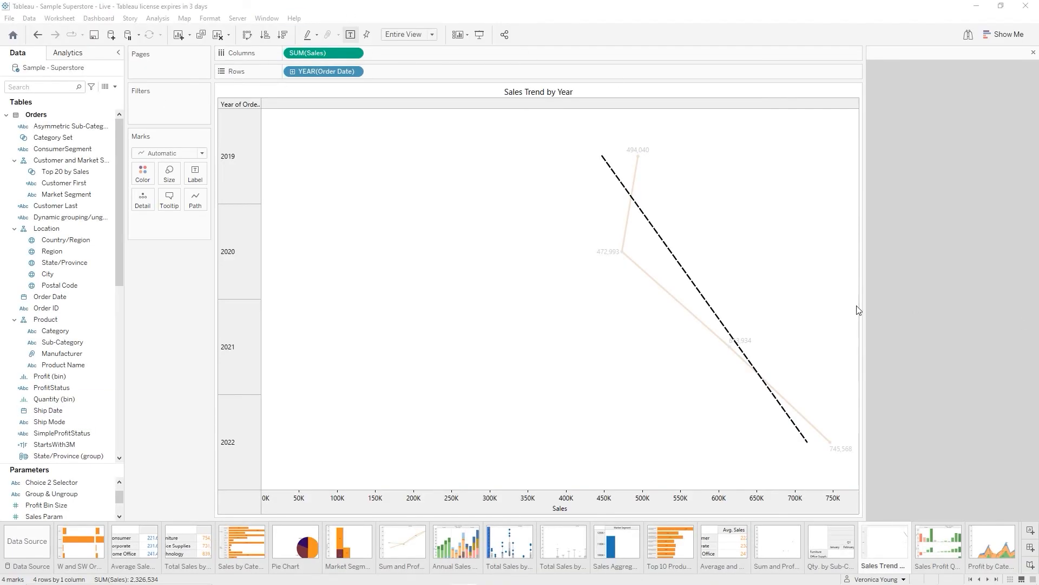
Open the Sales Profit Qty by Category and Sub-Category sheet and set its fit to Entire View
click(953, 546)
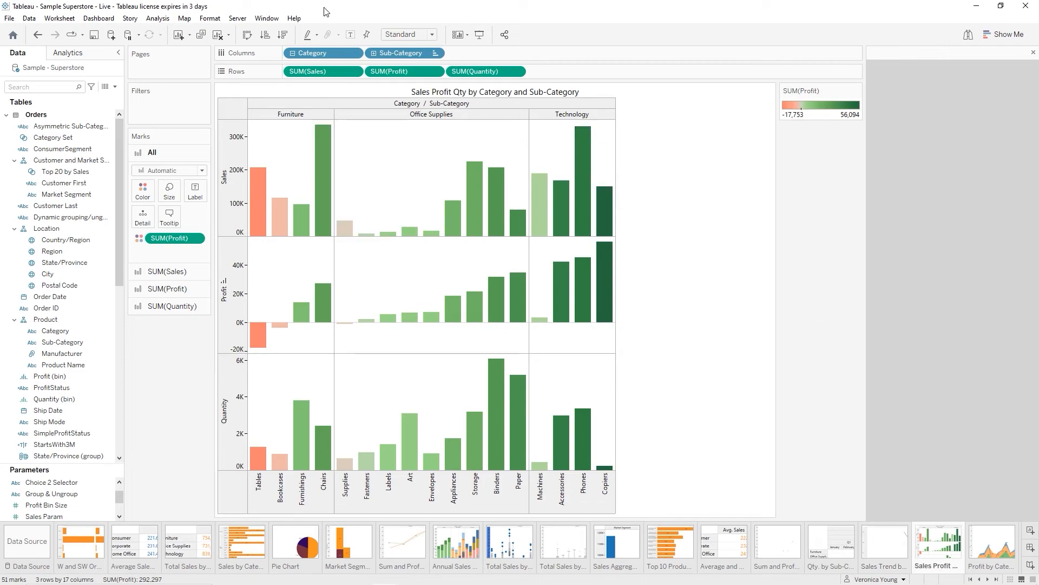
click(432, 35)
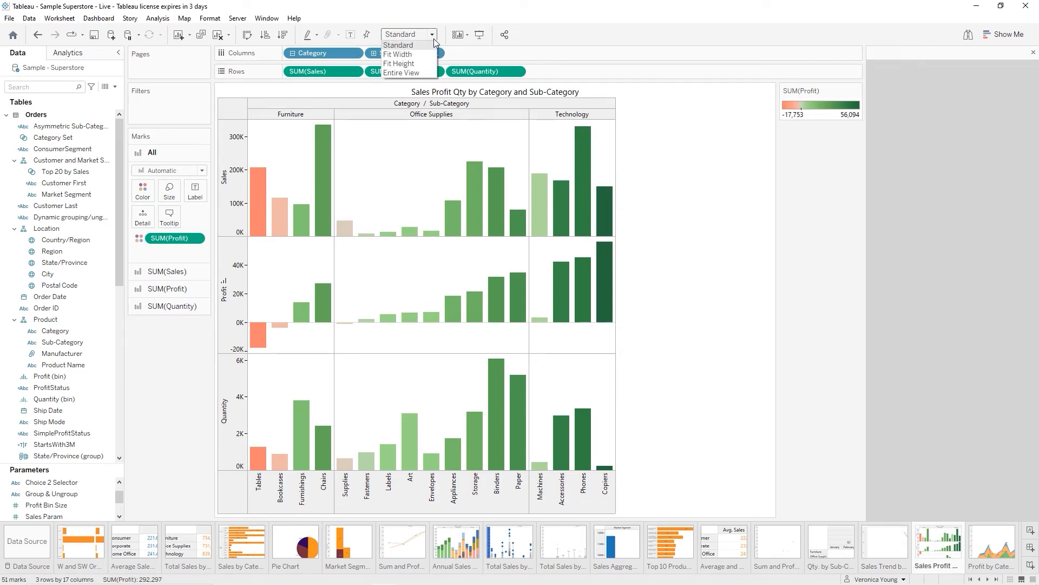
click(414, 74)
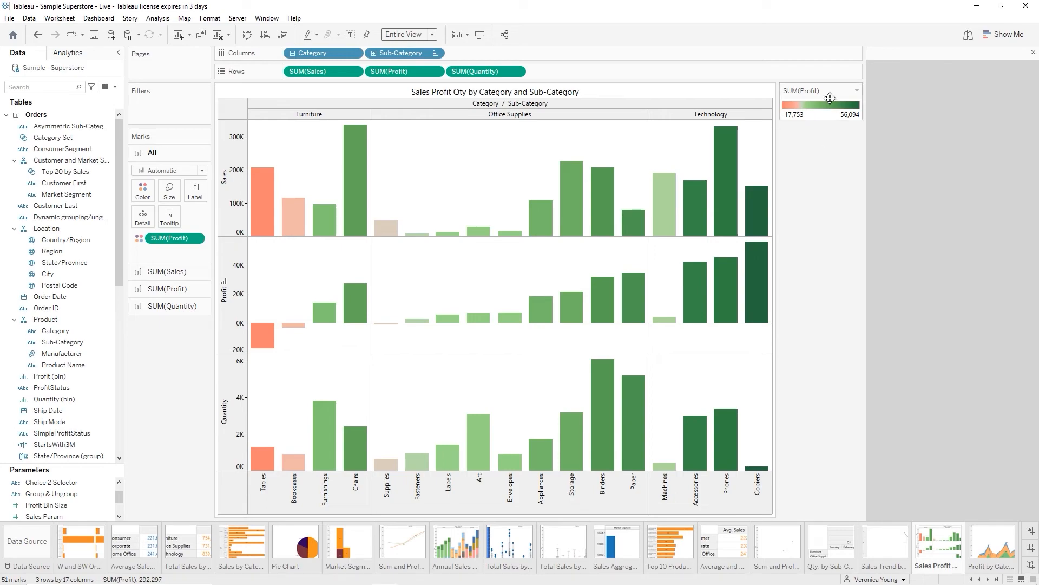
Change the Profit color legend to the Orange-Blue Diverging palette with stepped color in 5 steps
click(857, 91)
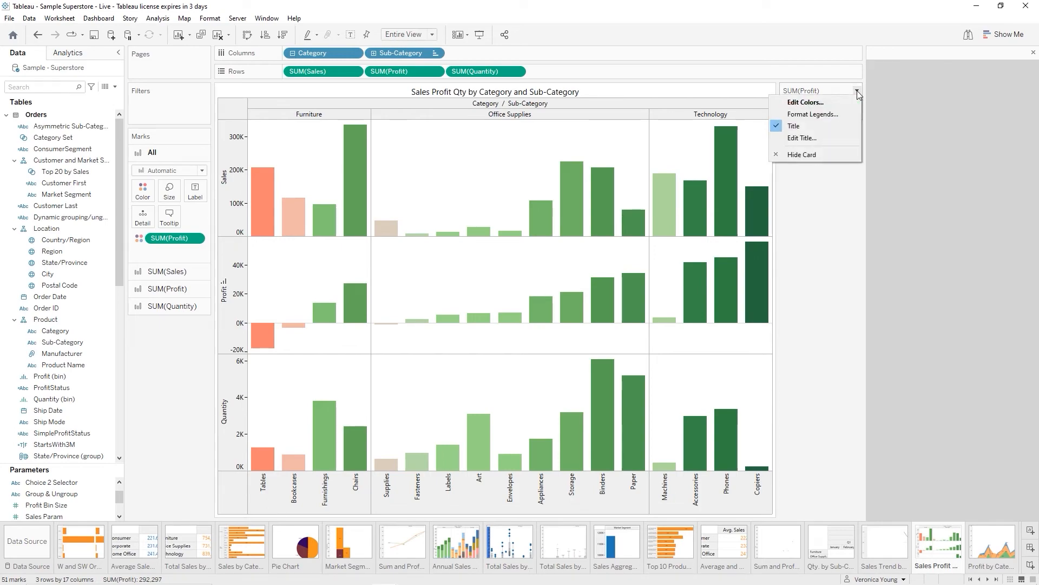
click(811, 103)
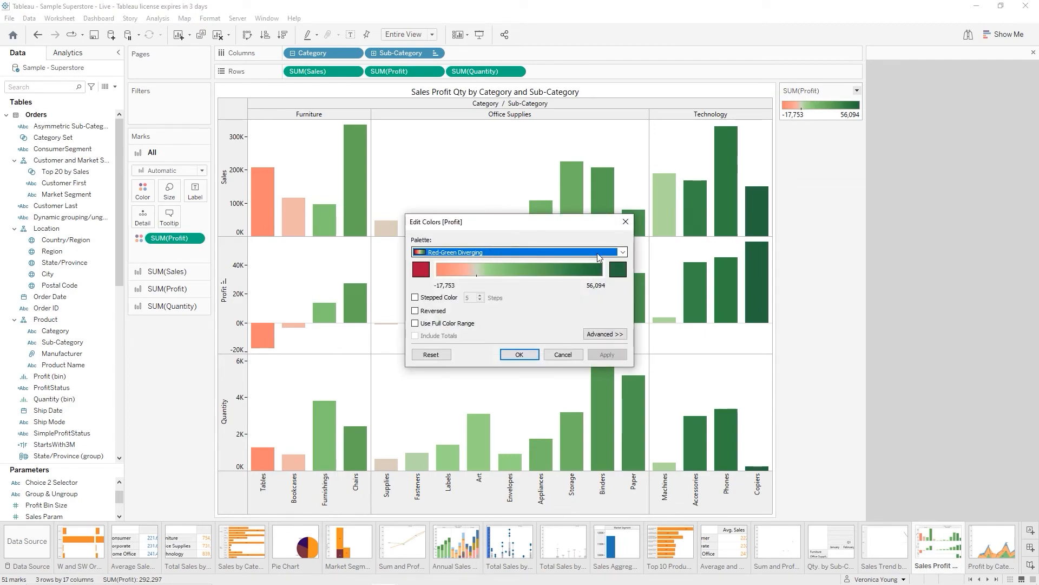
click(623, 253)
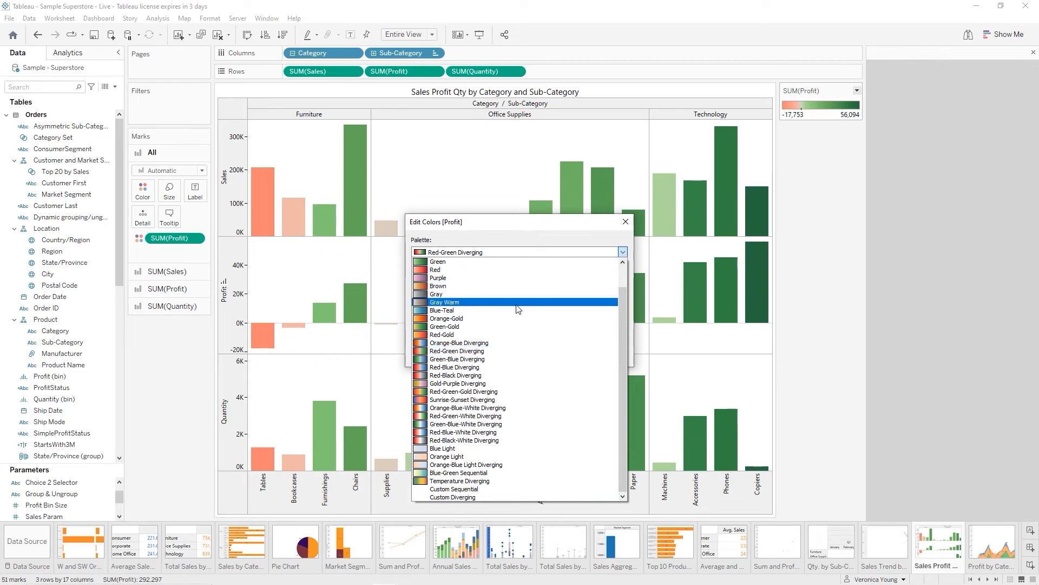
click(454, 345)
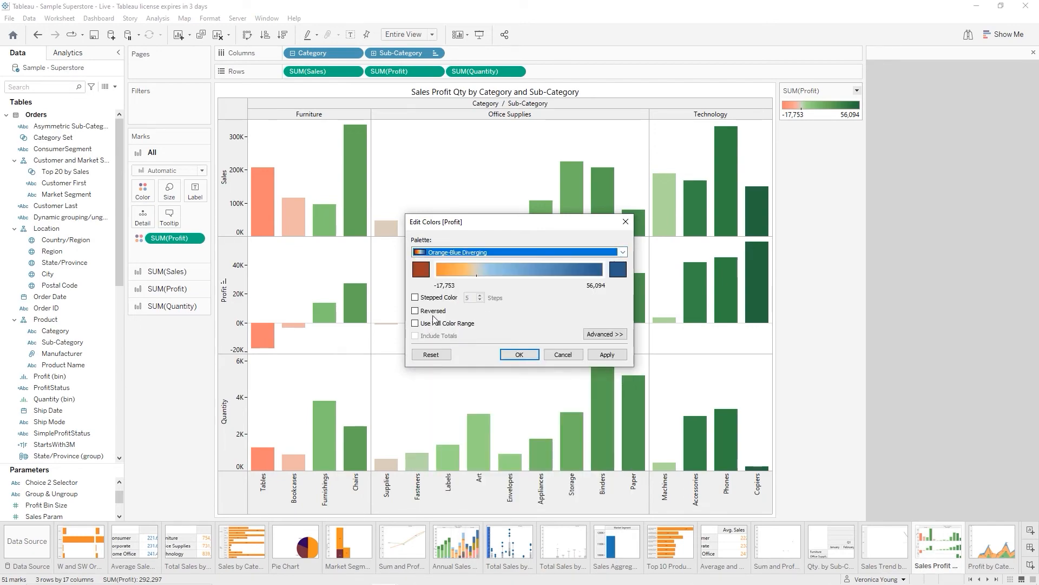
click(416, 297)
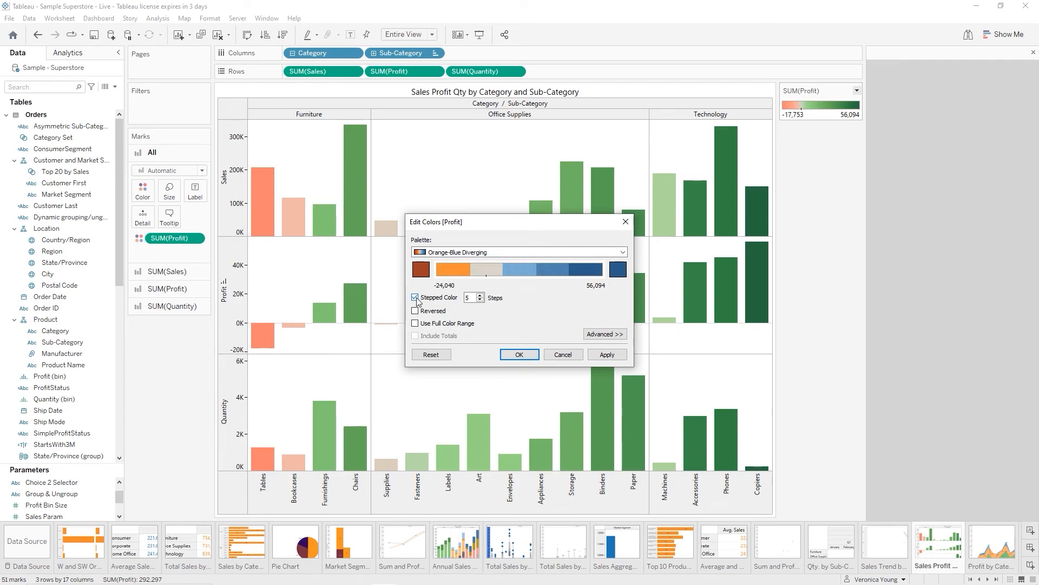
click(522, 355)
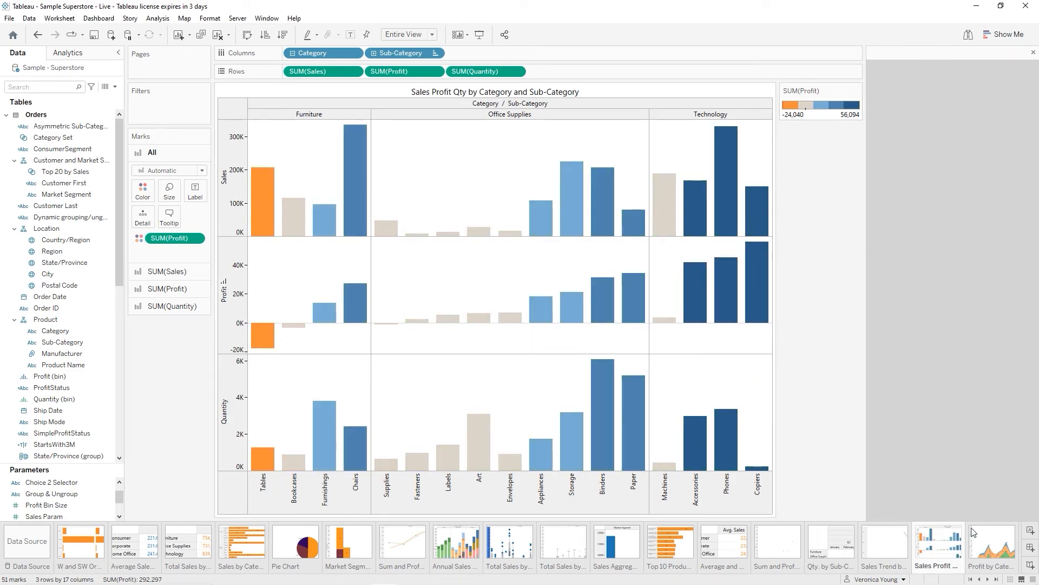
Rename the color legend on the Sales Profit Qty by Category and Sub-Category sheet to "Profit Range"
click(998, 550)
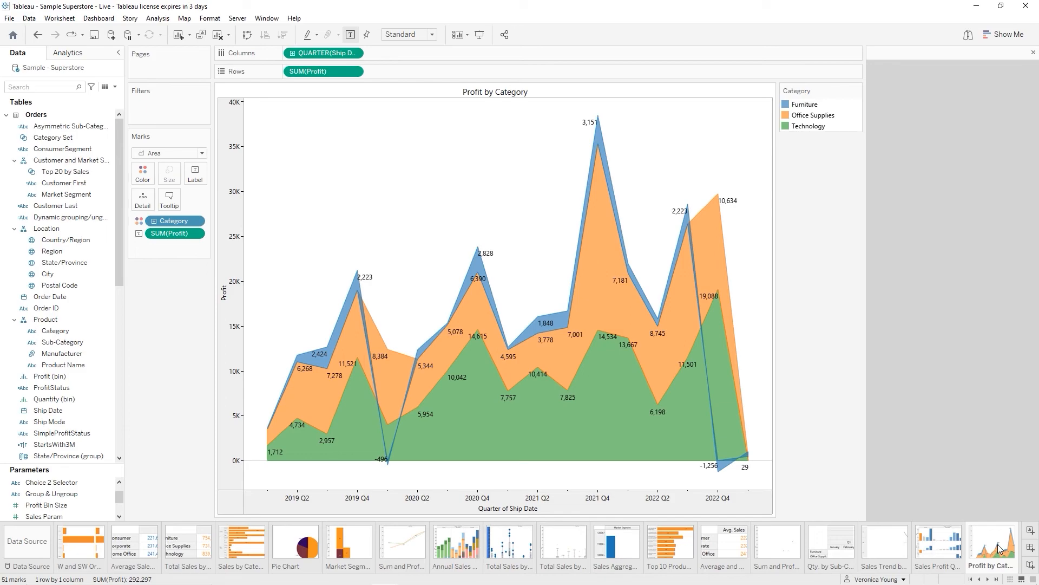
click(947, 548)
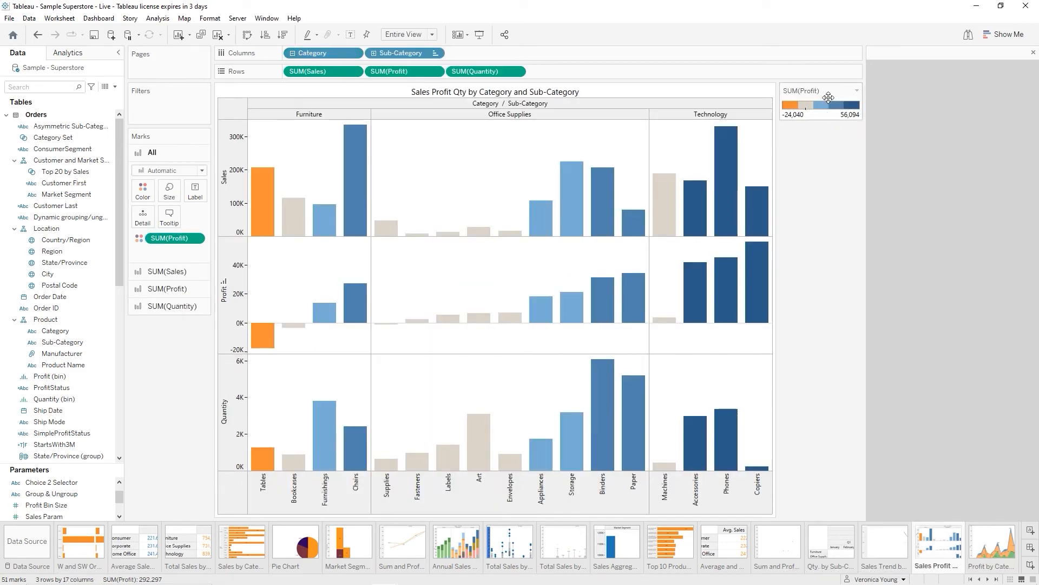
click(857, 91)
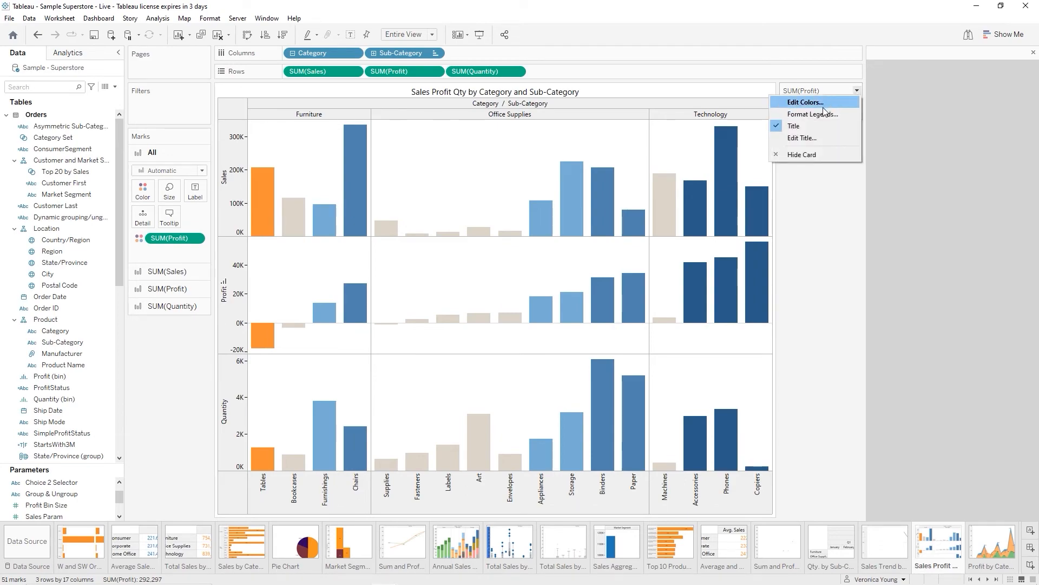
click(810, 137)
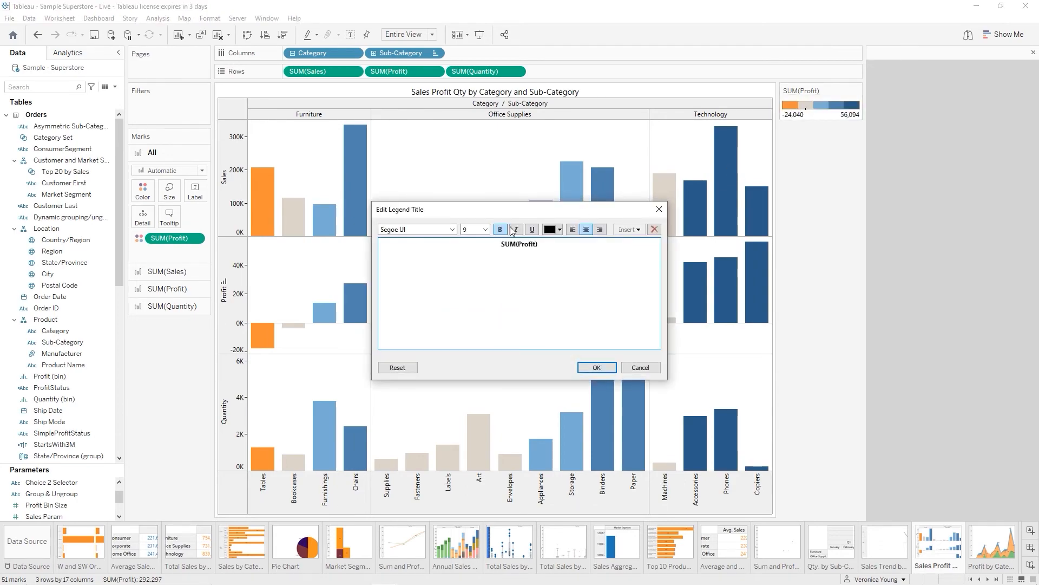
drag(547, 247, 441, 247)
text(Profit Range)
click(596, 367)
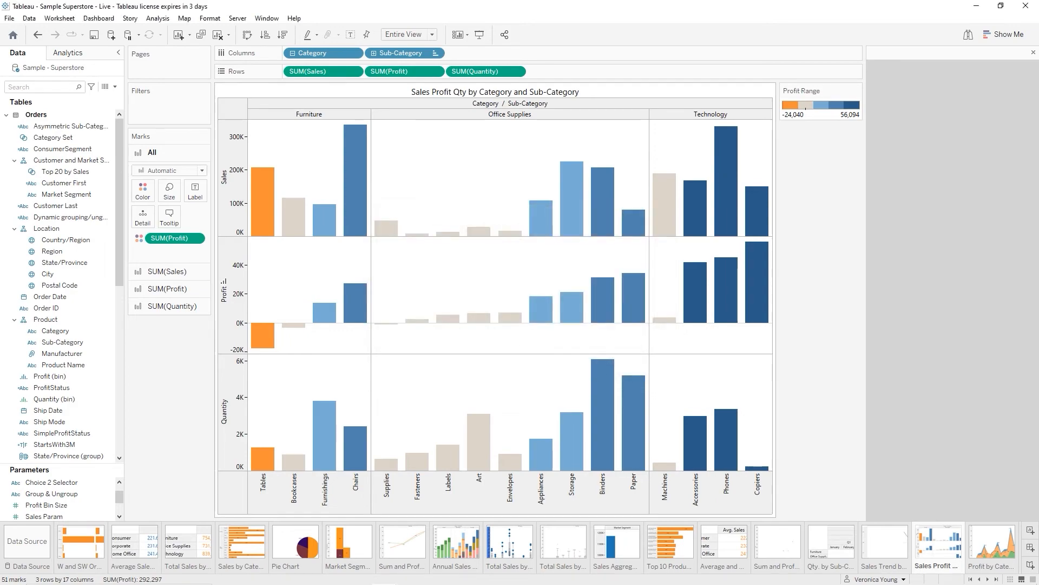
Review the Profit by Category, Sales and Profit by Sub-Category, and Sales and Qty by Quarter sheets
click(997, 550)
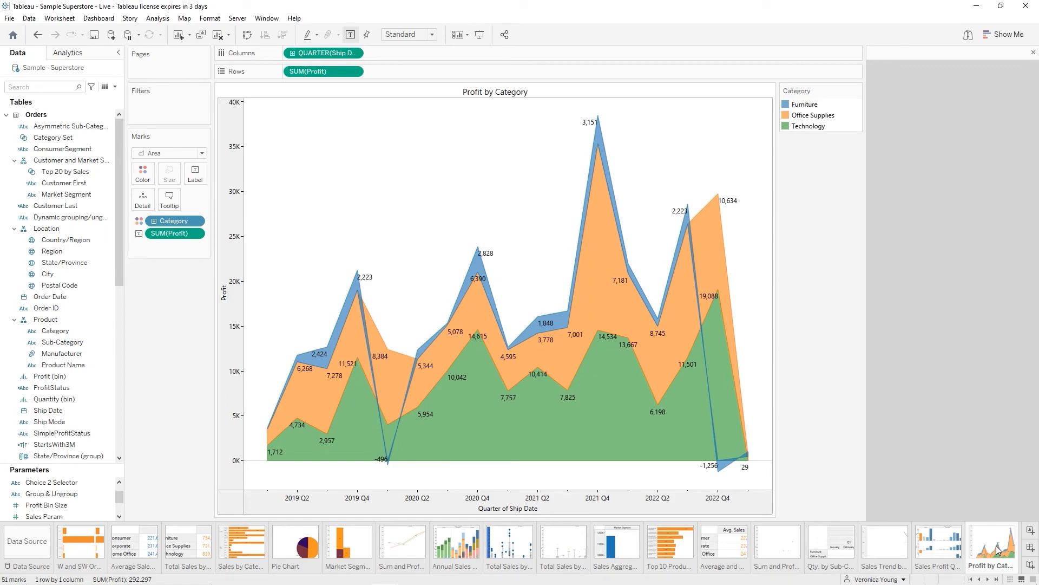
click(988, 580)
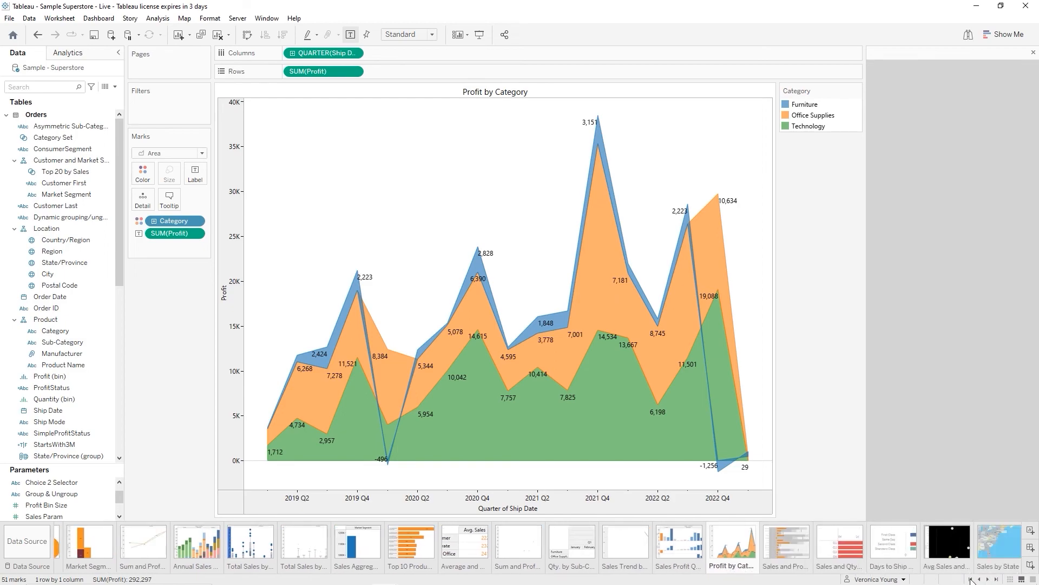
click(773, 544)
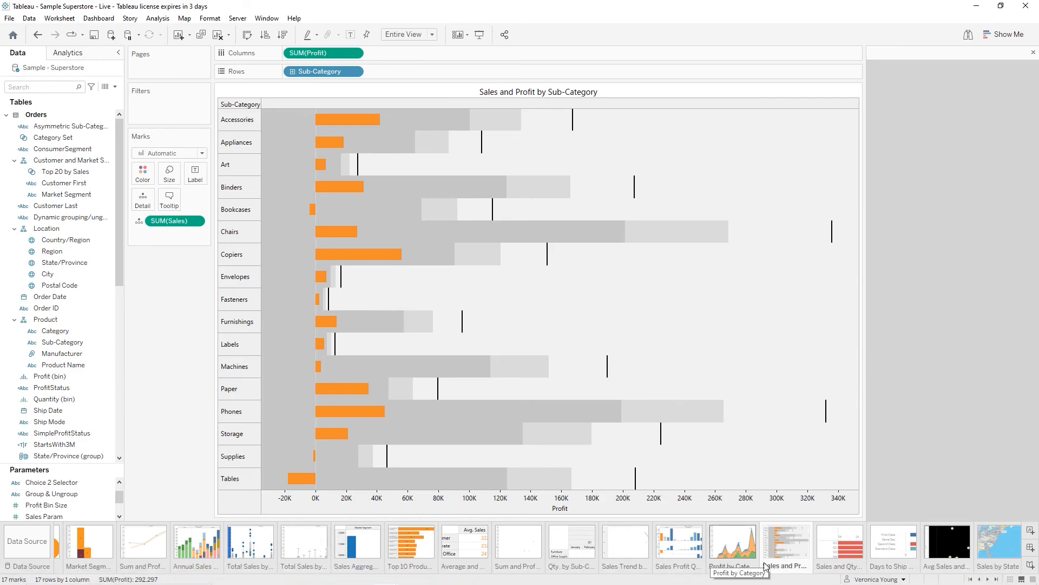
click(840, 548)
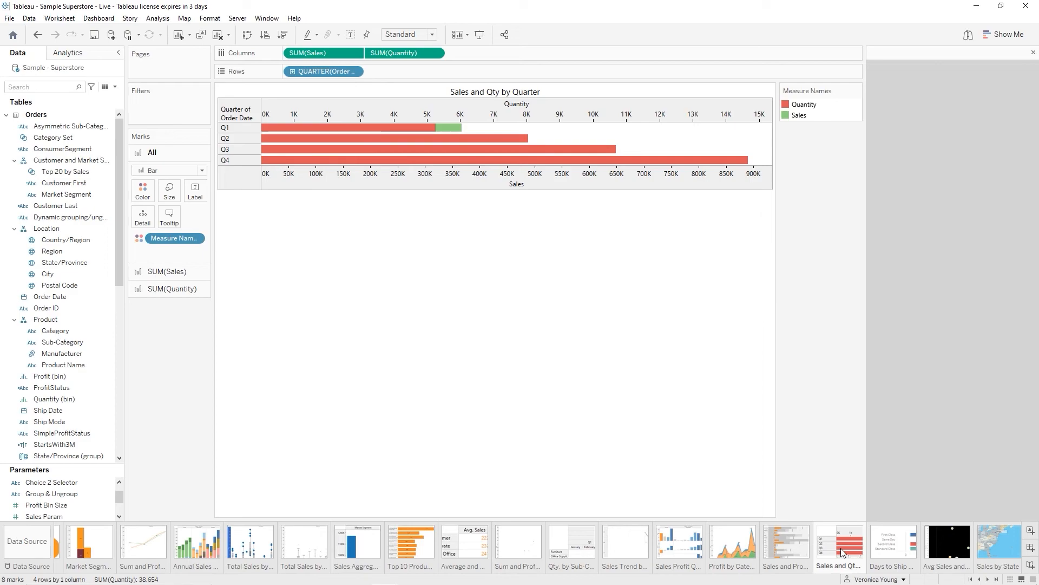
Open the Days to Ship by Sub-Category and Ship Mode sheet and recolor Standard Class to olive yellow from the Automatic palette
click(898, 552)
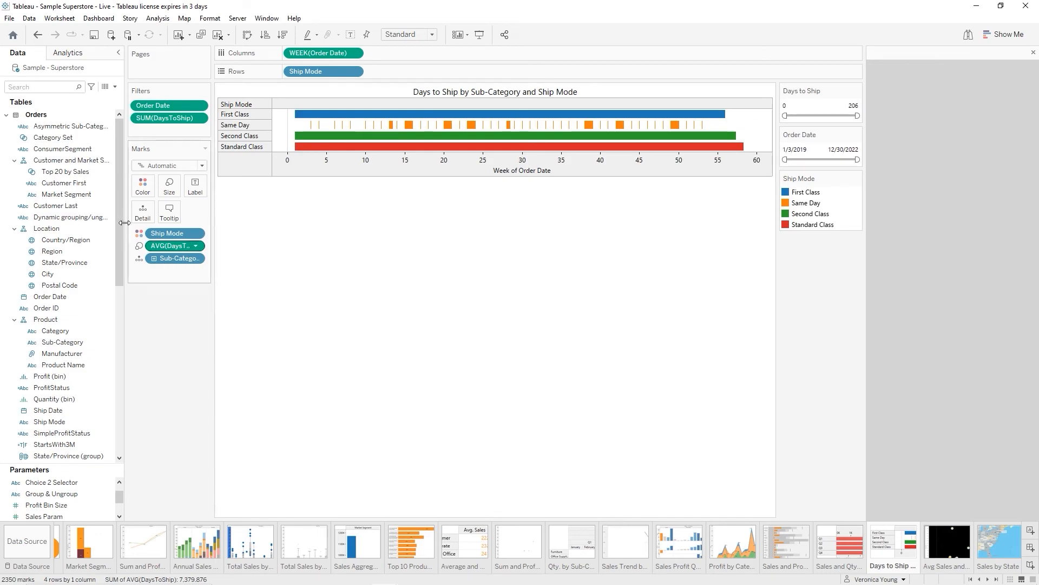
click(143, 187)
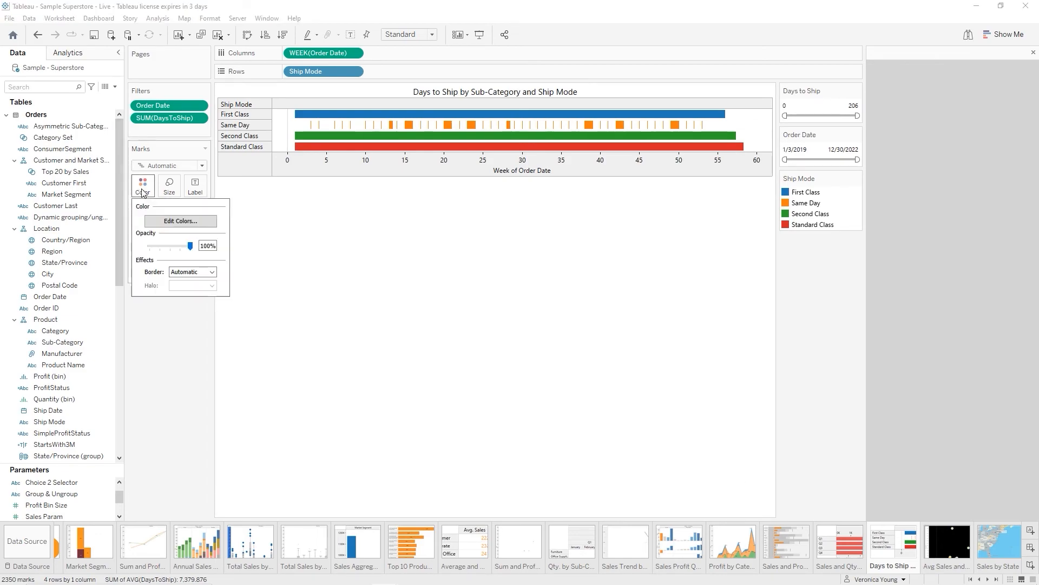
click(184, 221)
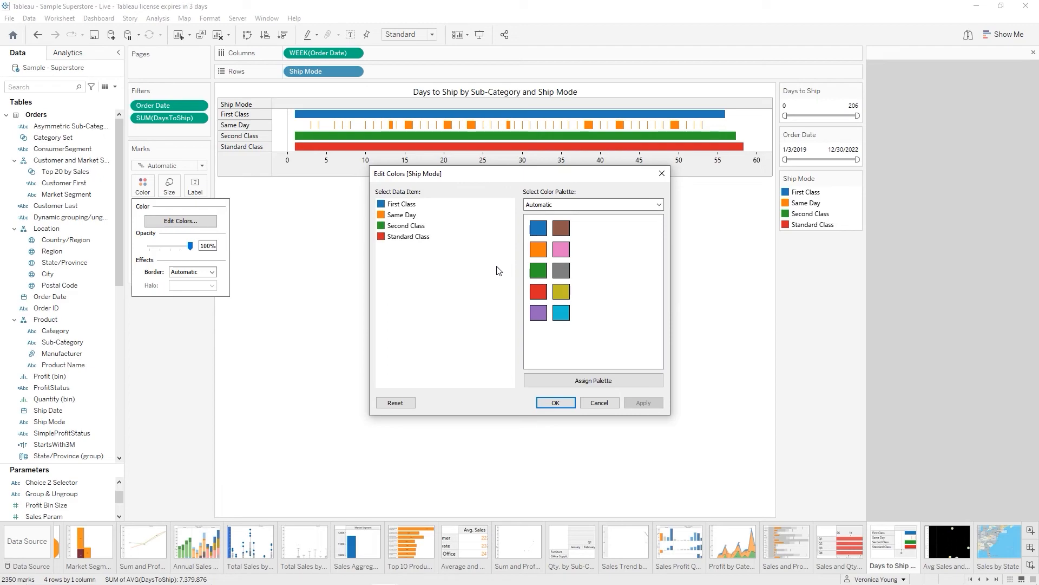
click(414, 239)
click(563, 293)
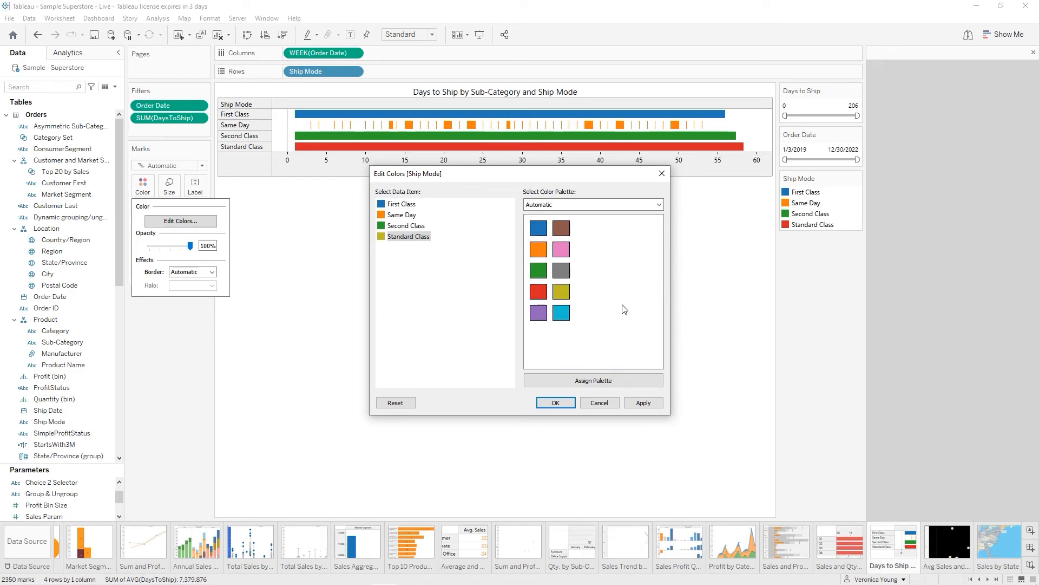
click(638, 404)
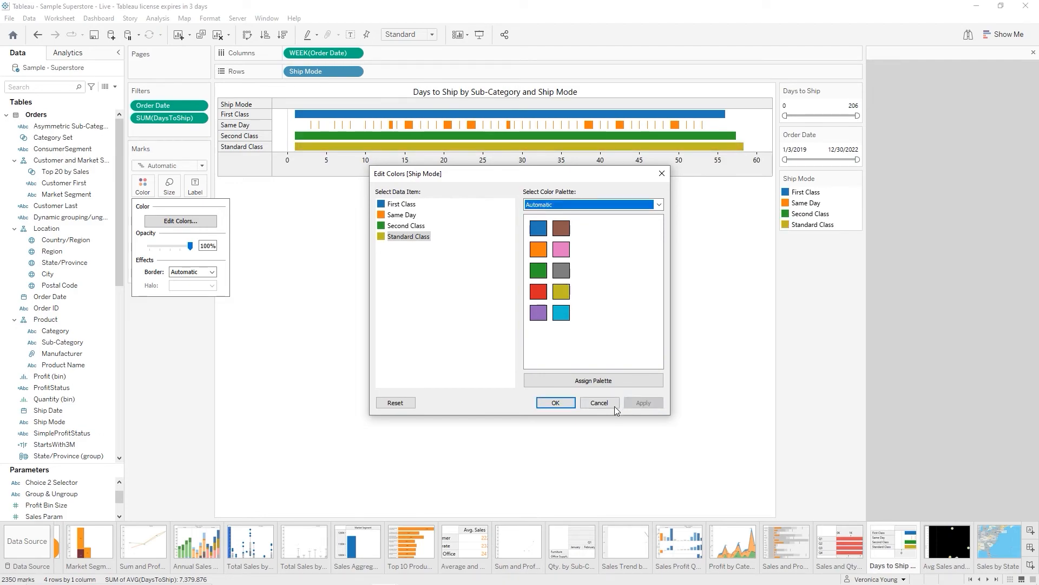
click(565, 405)
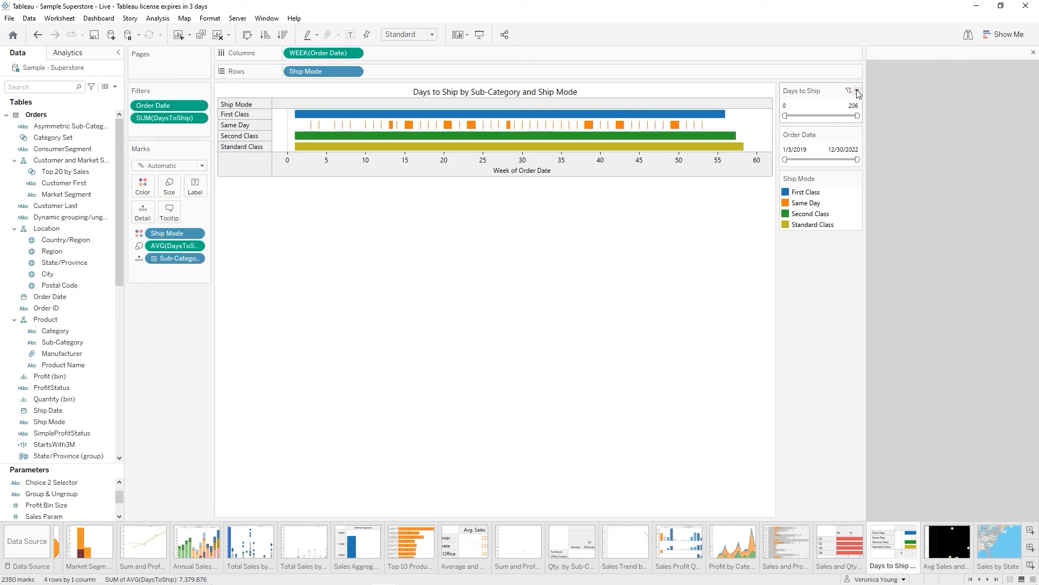
Shade the body of the Days to Ship and Order Date filter controls light orange
click(857, 92)
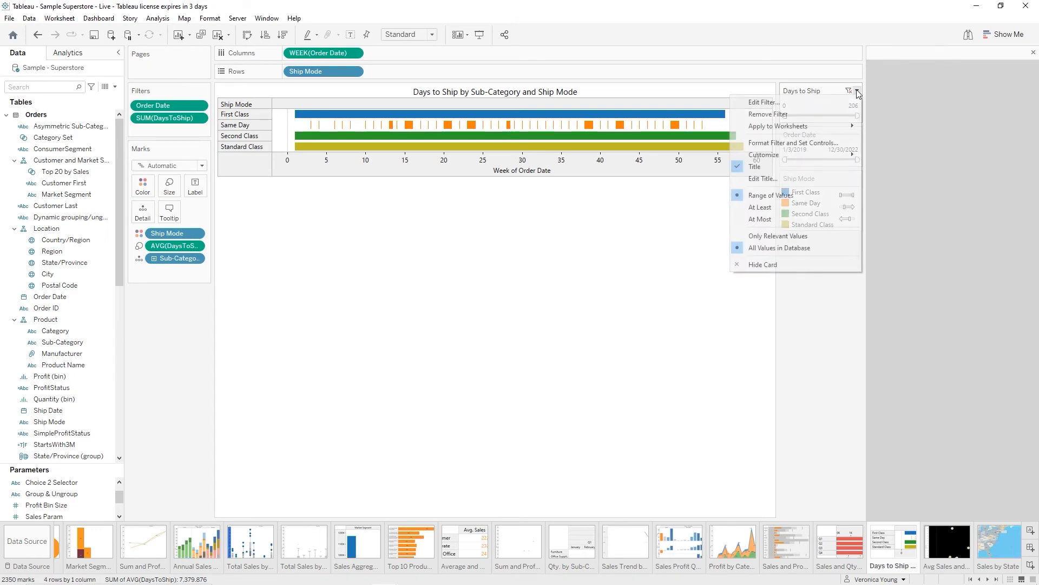
click(791, 143)
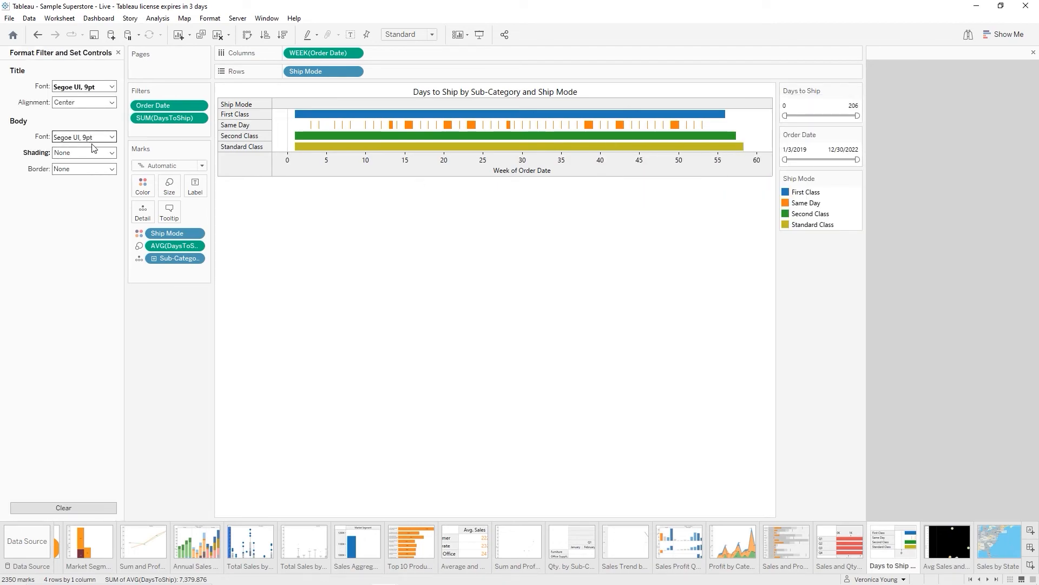
click(111, 153)
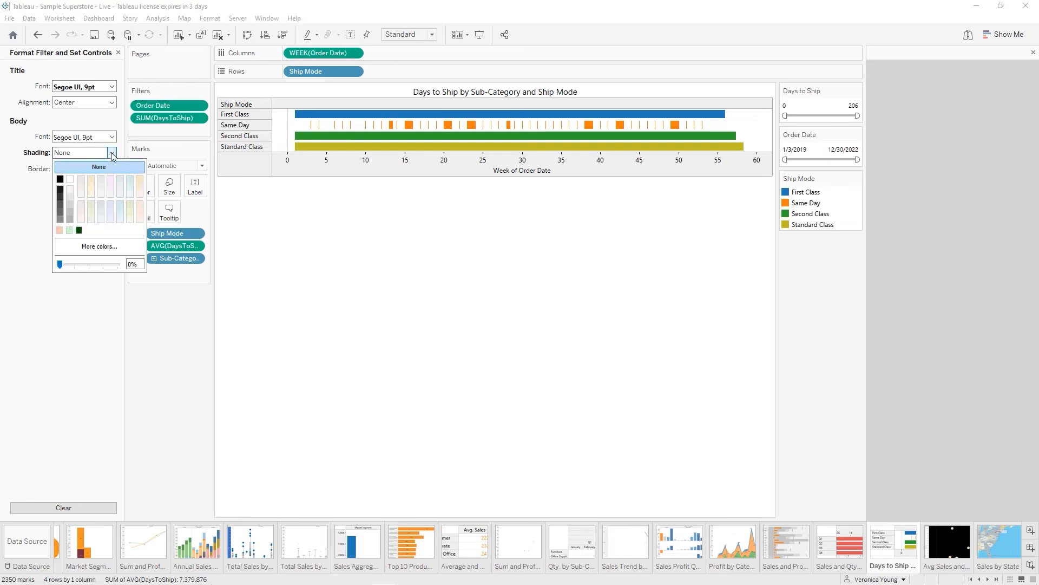
click(60, 231)
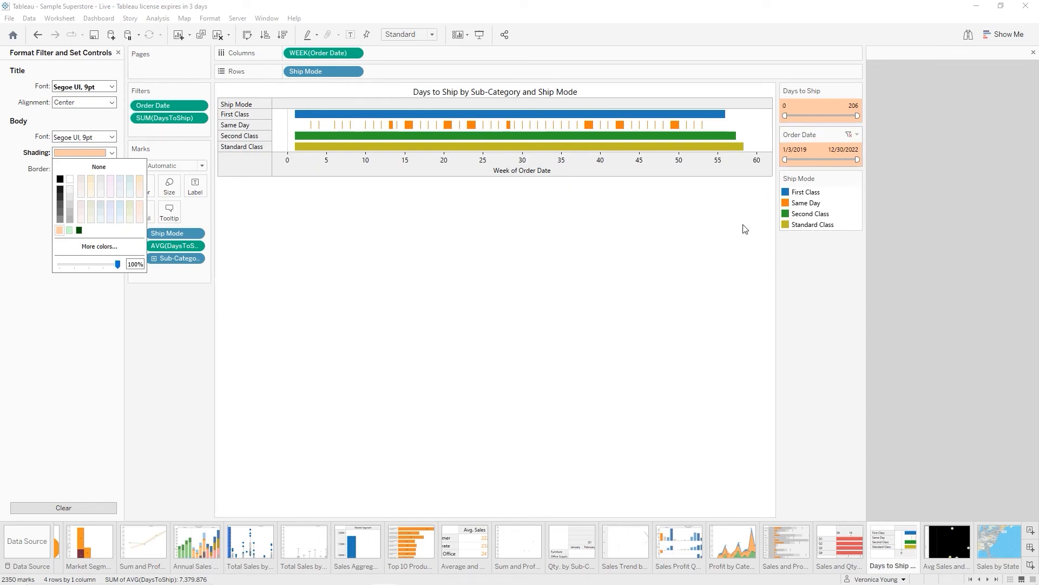
click(684, 266)
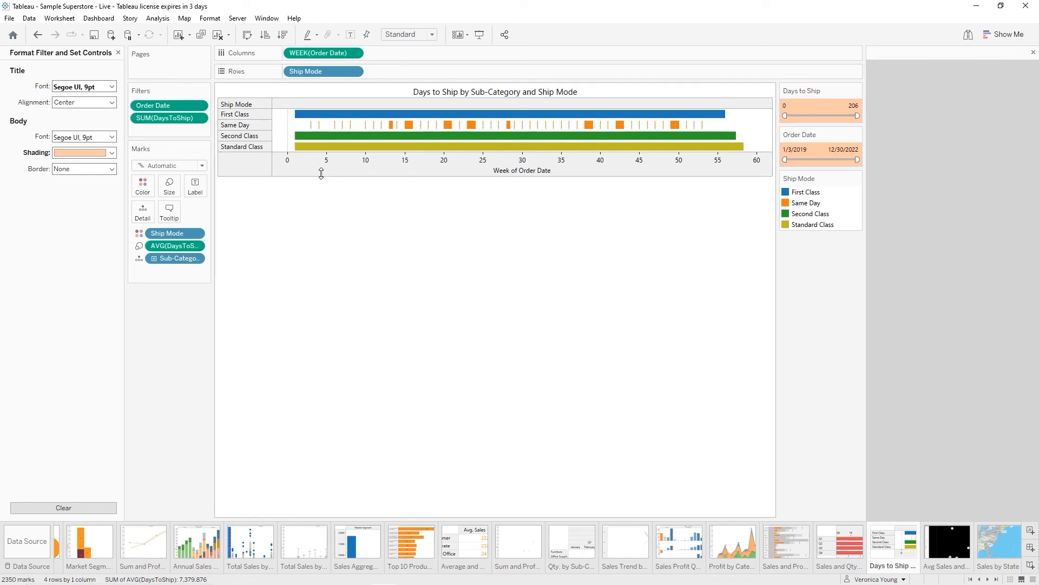
click(118, 53)
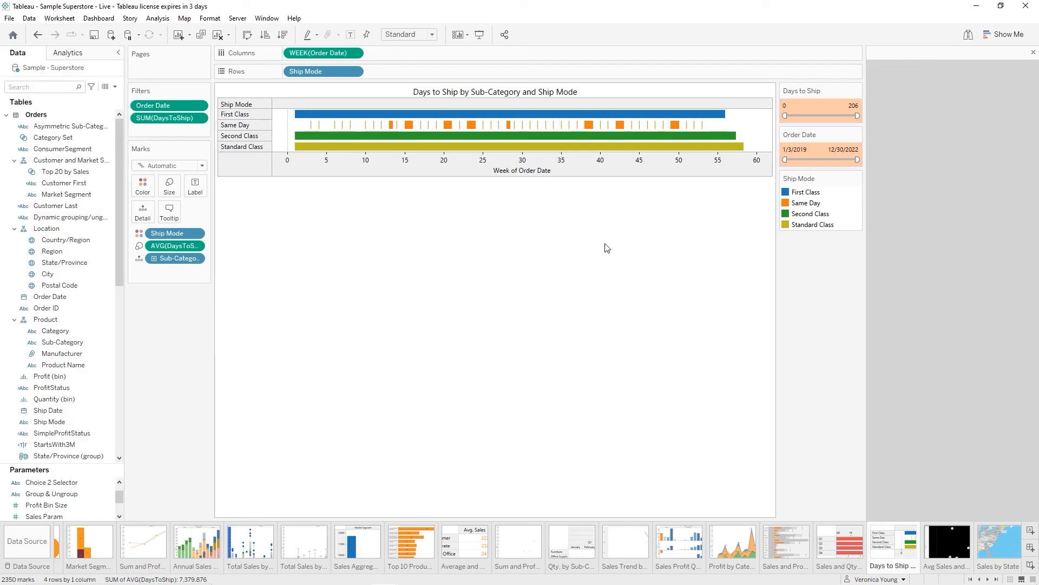
Shade the body of the Ship Mode color legend the same light orange as the filters and save the workbook
mouse_move(824, 183)
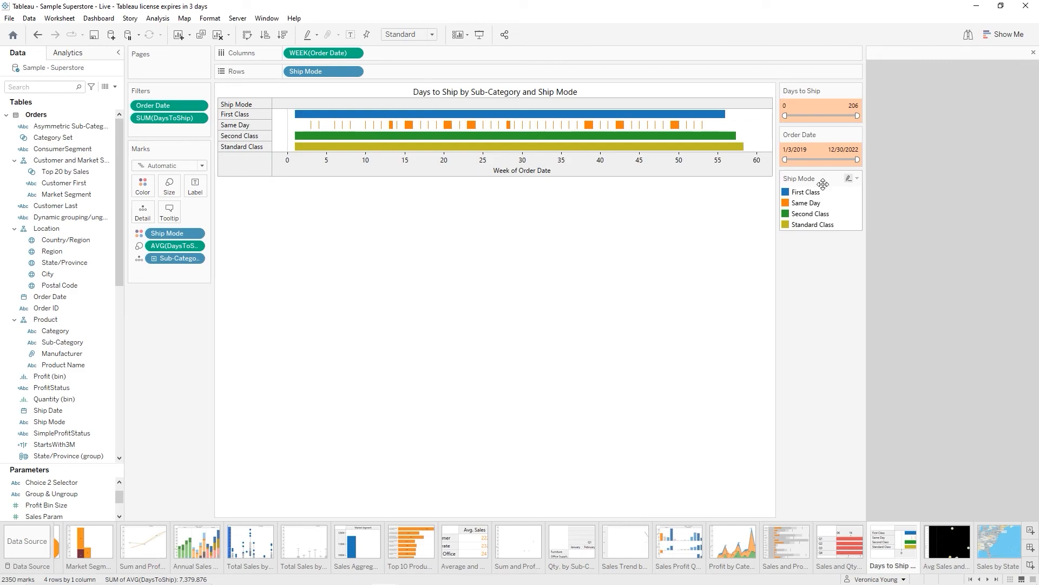
click(857, 179)
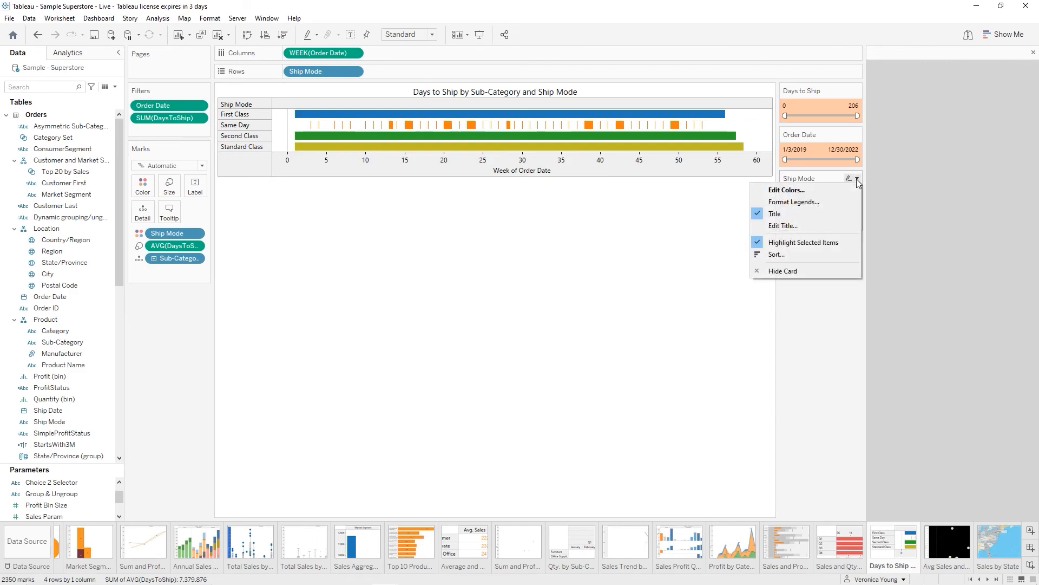
click(811, 203)
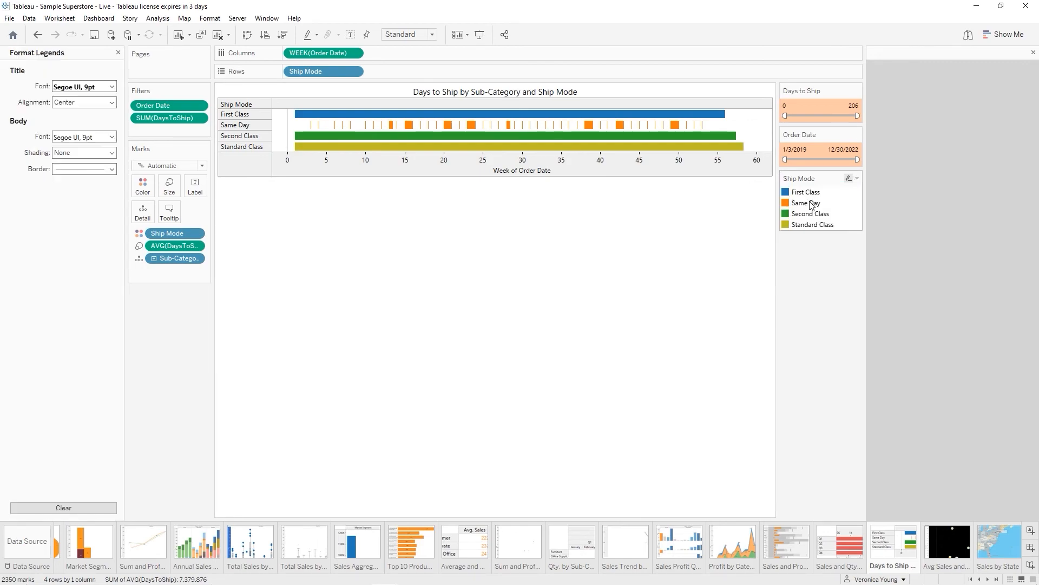
click(113, 156)
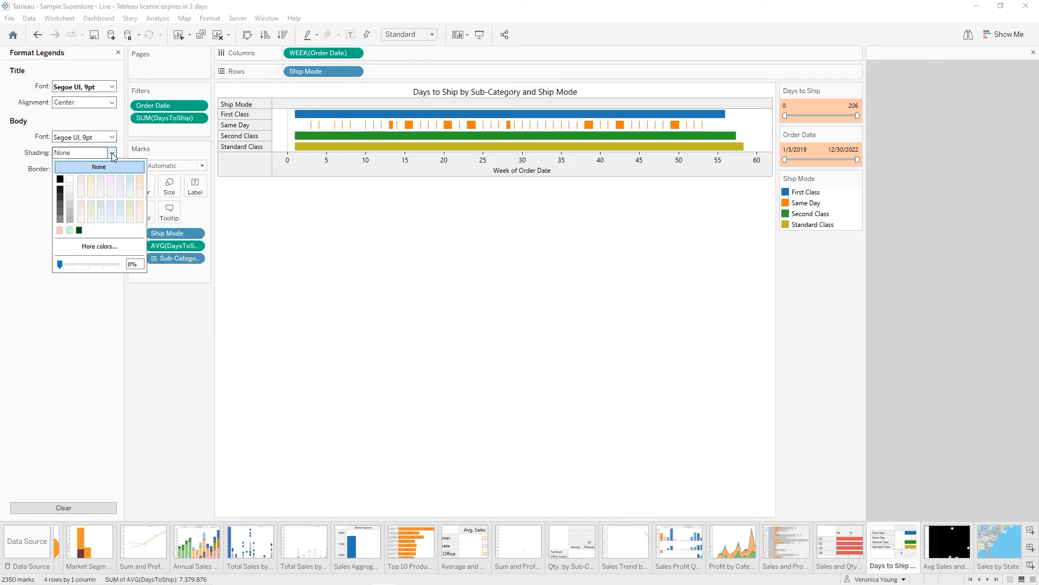
click(59, 230)
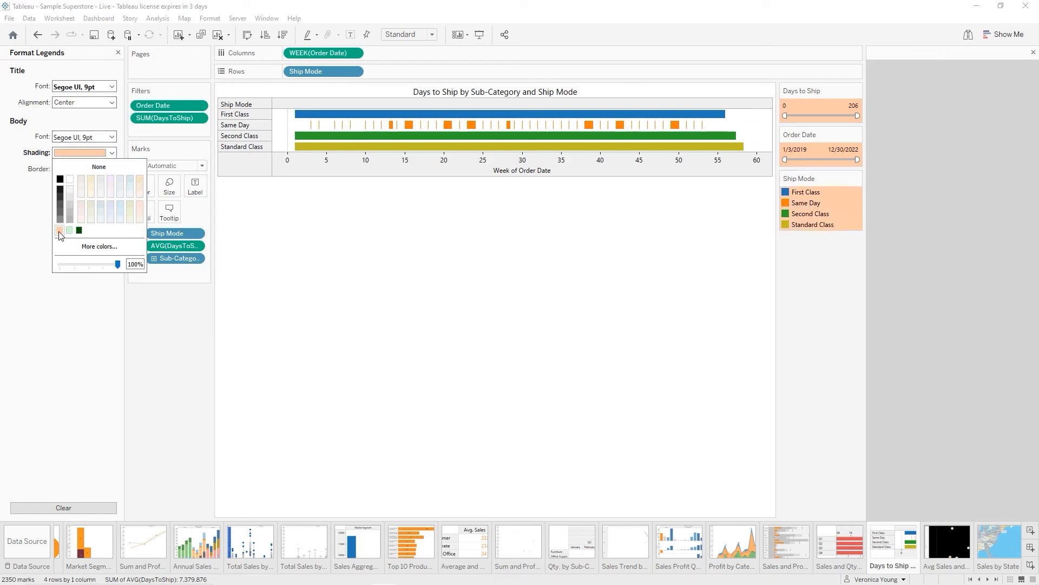
click(520, 314)
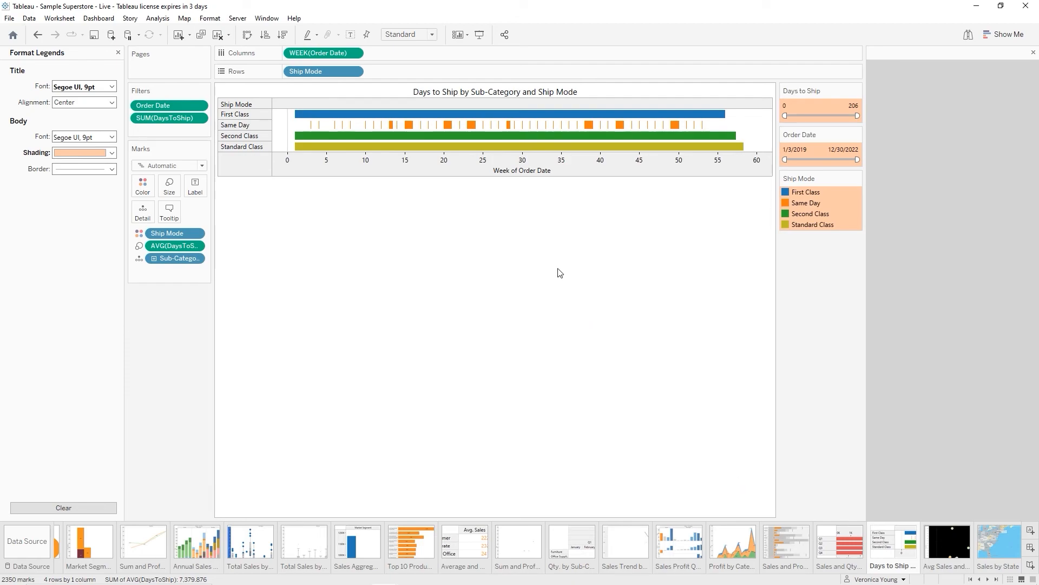
click(95, 36)
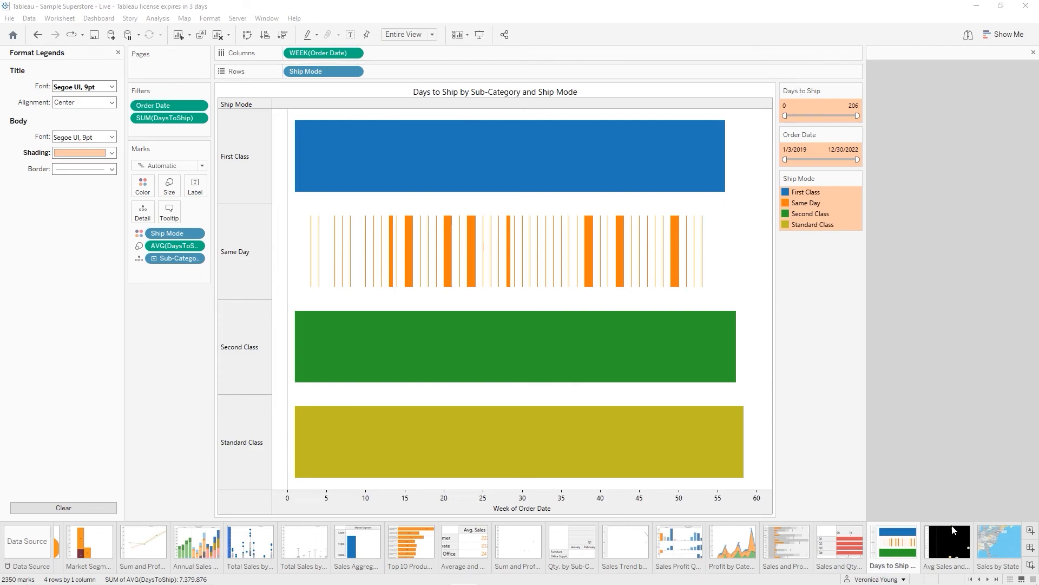
Open the Avg Sales and Profit by State/Province sheet and set its fit to Entire View
click(948, 538)
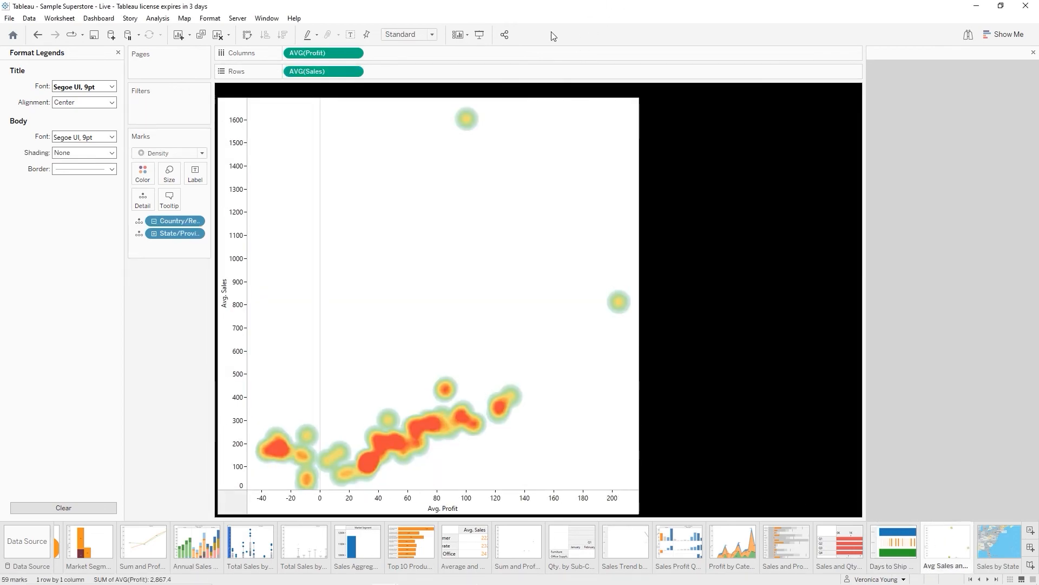
click(433, 36)
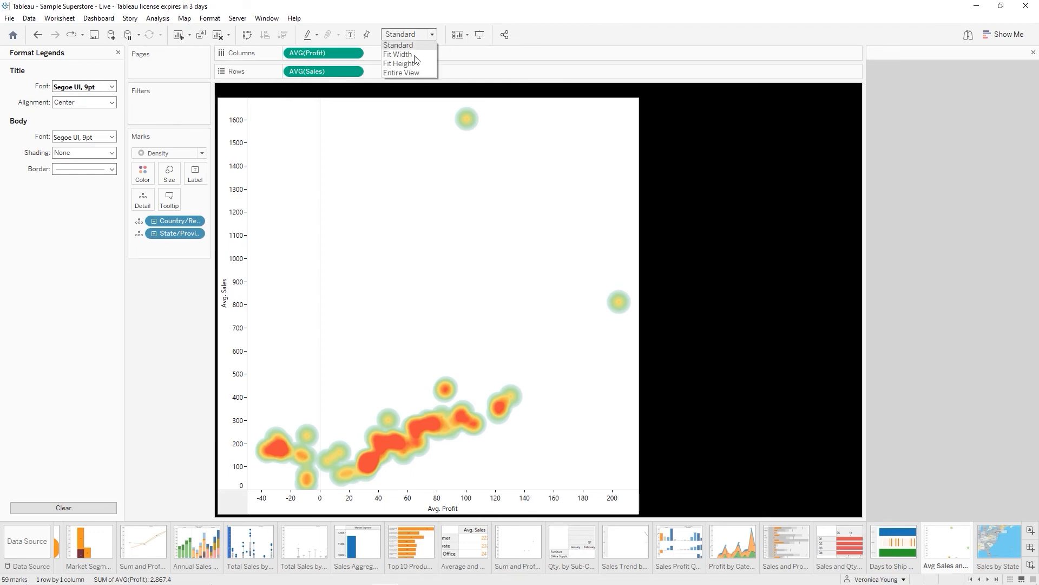
click(407, 73)
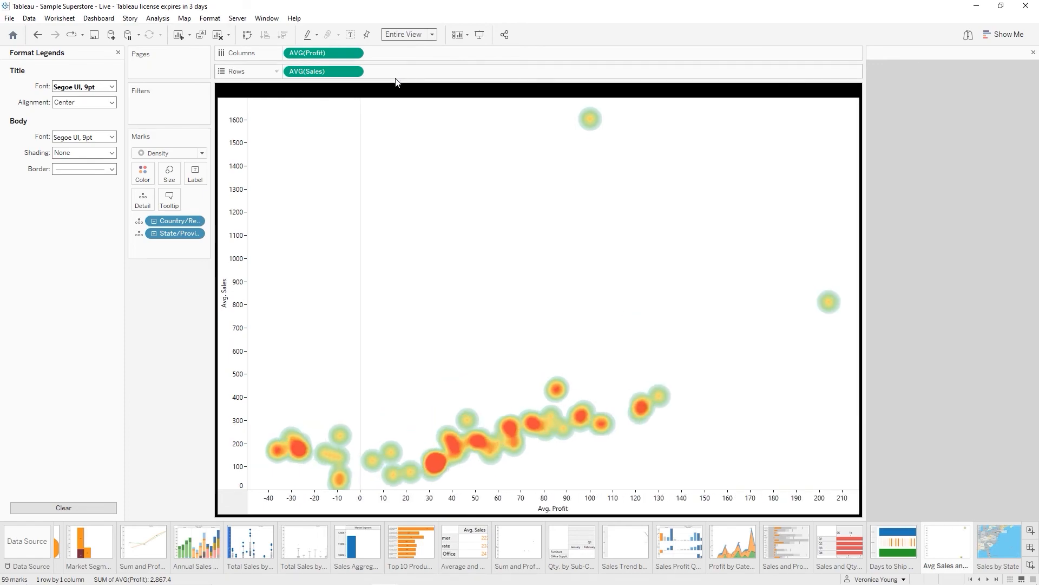
click(118, 52)
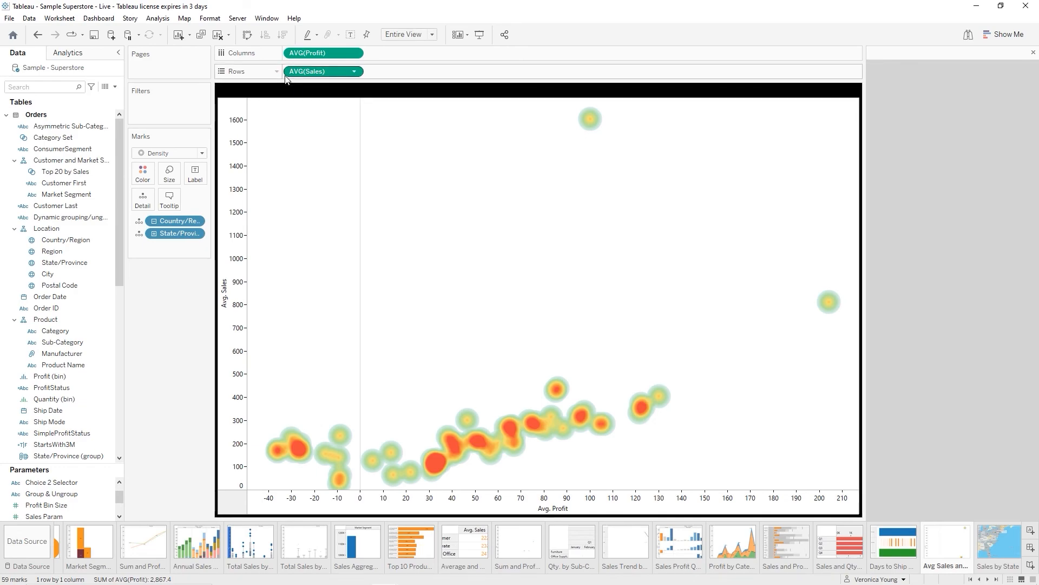
Remove the black worksheet shading from the Avg Sales and Profit by State/Province sheet by setting it to None
right_click(320, 168)
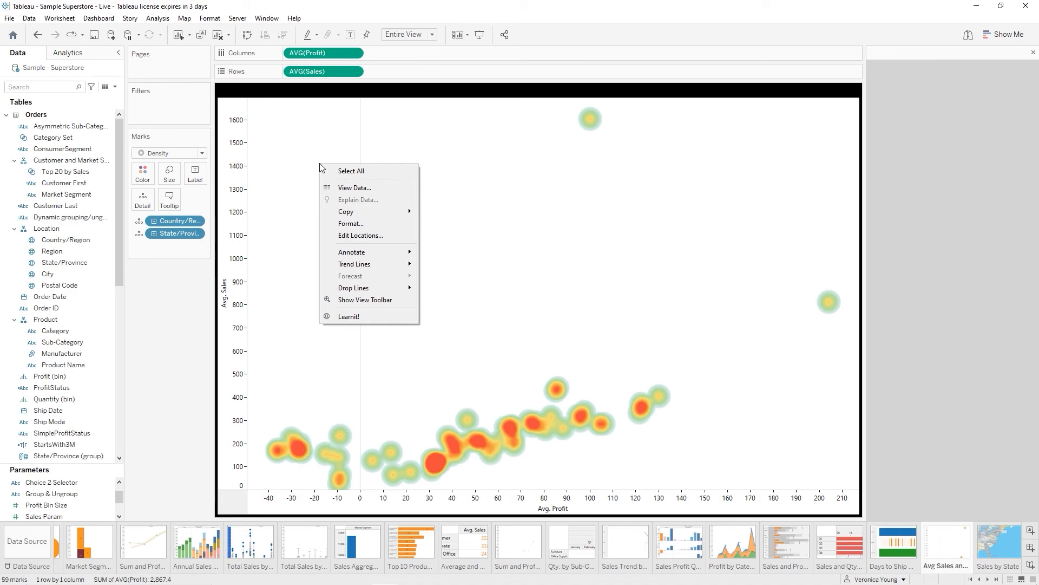
click(356, 222)
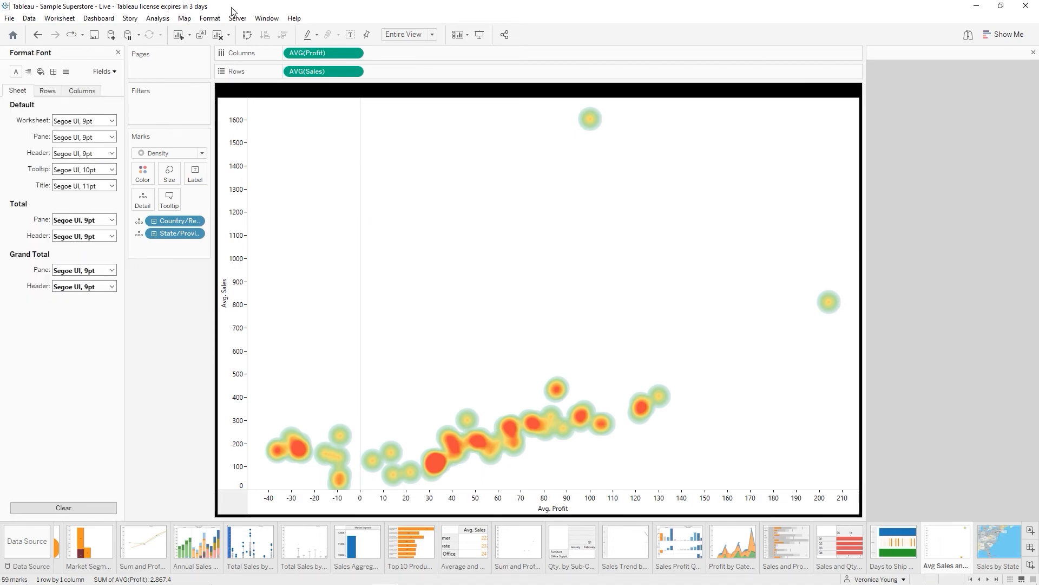
click(42, 72)
click(112, 121)
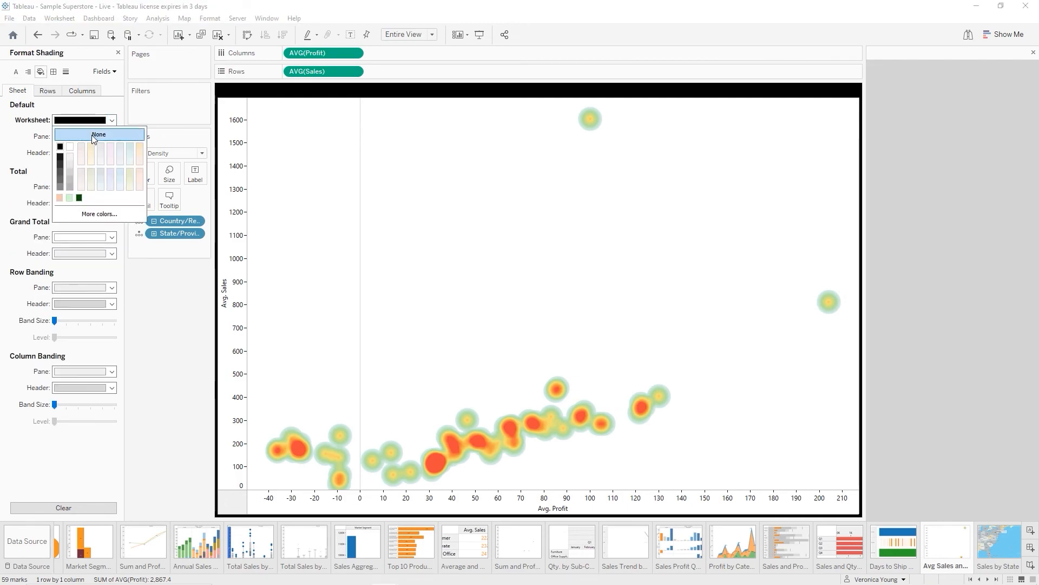
click(93, 135)
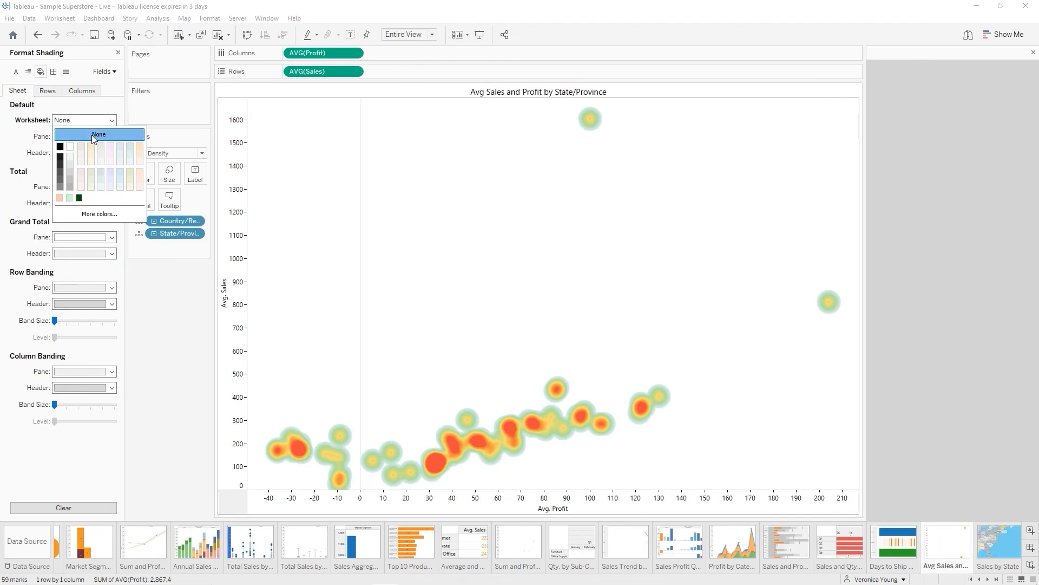
click(139, 304)
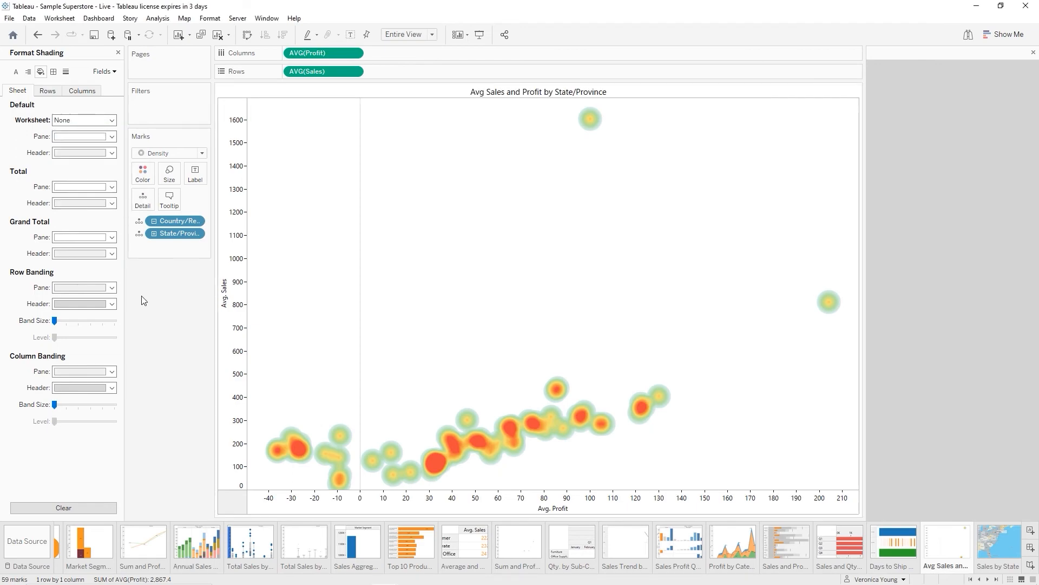
click(118, 53)
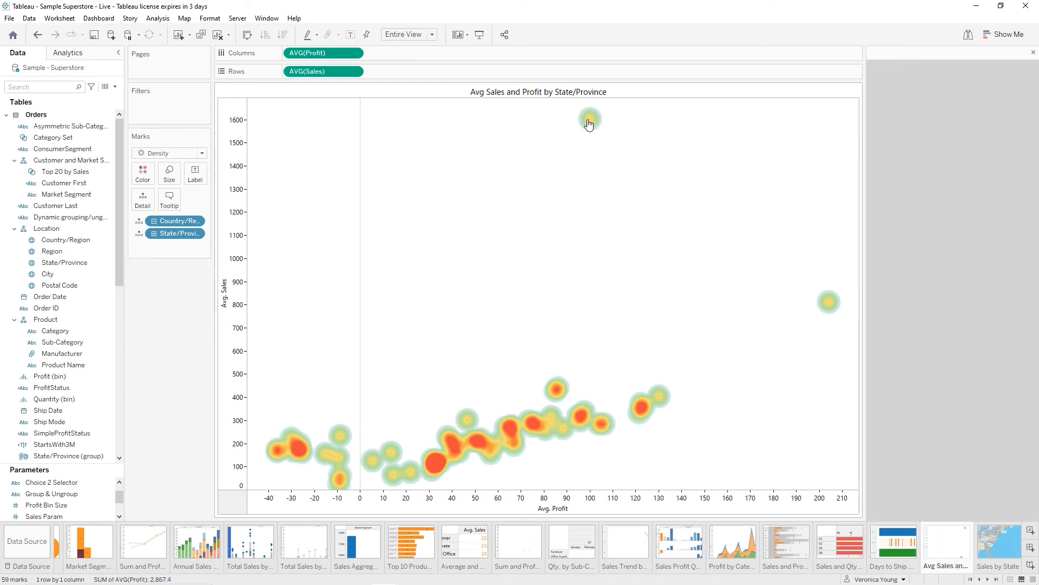
Replace the density chart's sheet-name title with "Average Sales and Profit by State"
mouse_move(589, 124)
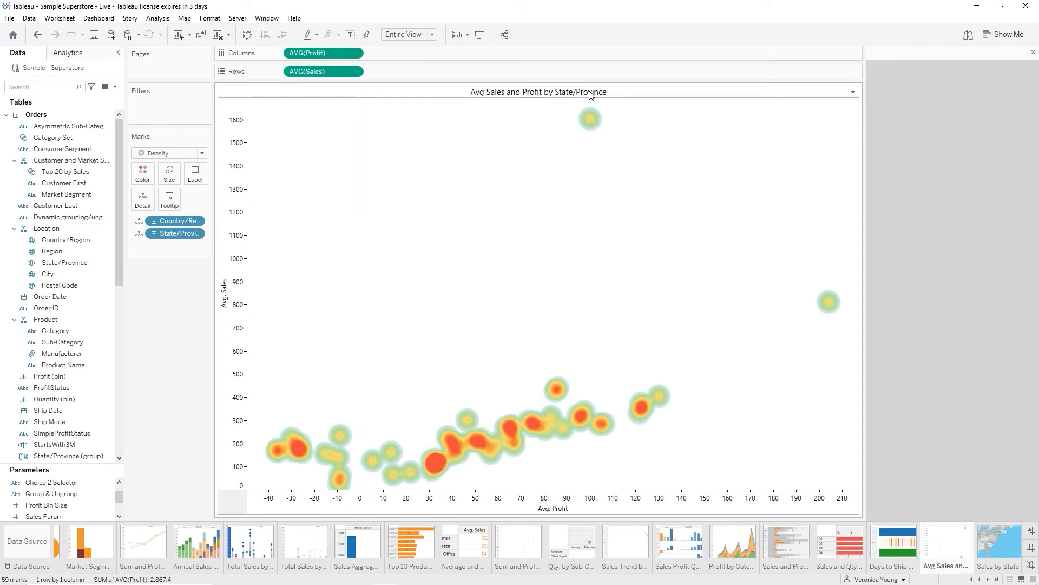
right_click(590, 96)
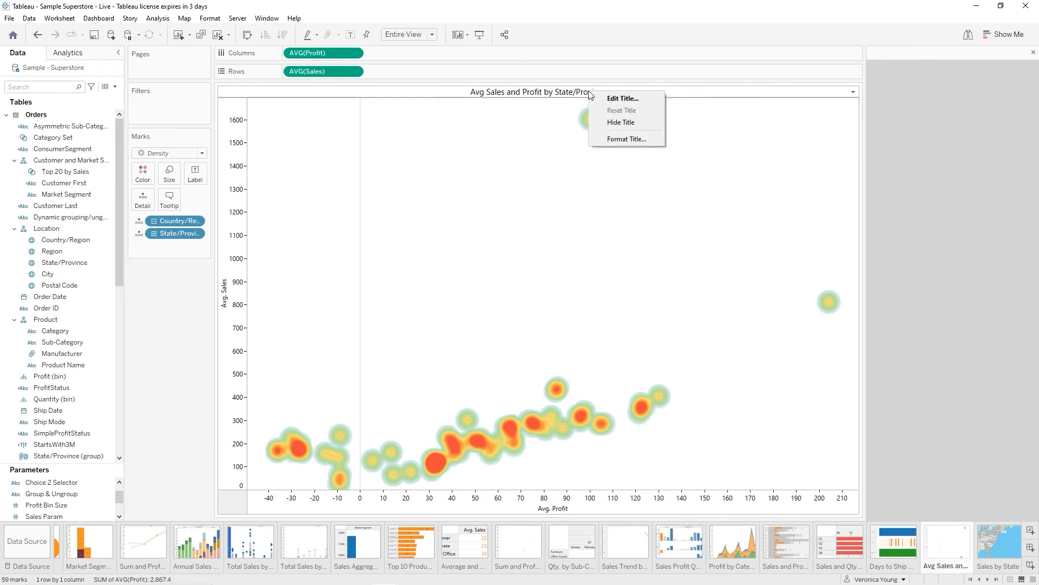
click(613, 99)
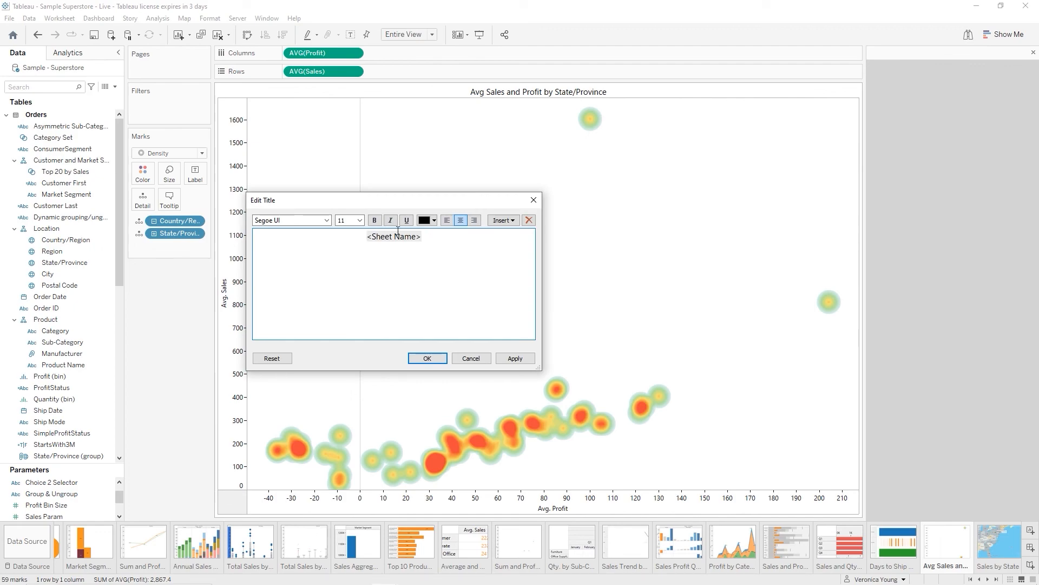
double_click(398, 234)
text(Ave)
text(rage Sales a)
text(nd Profit by )
text(Sta)
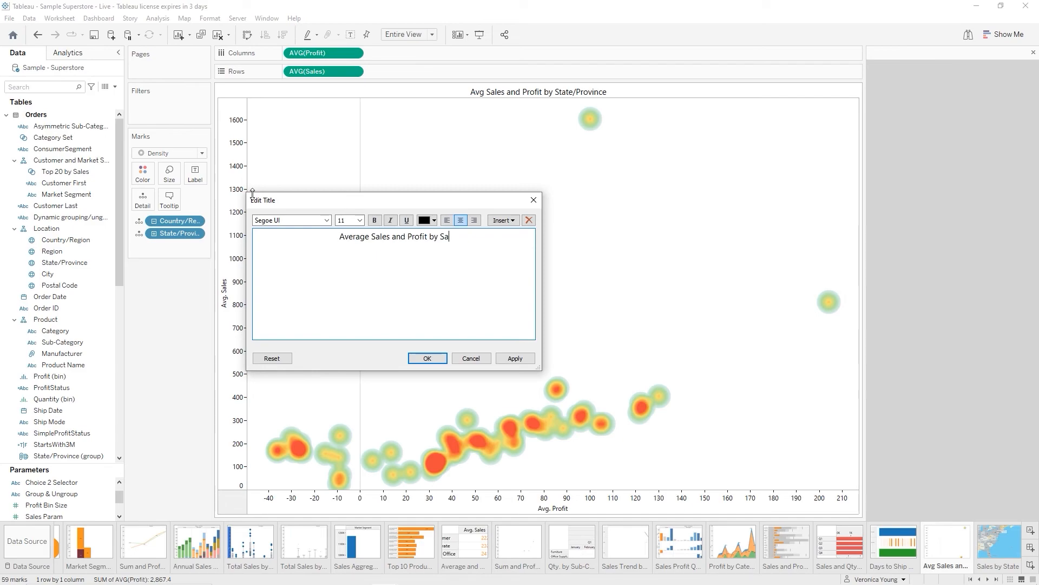
text(te)
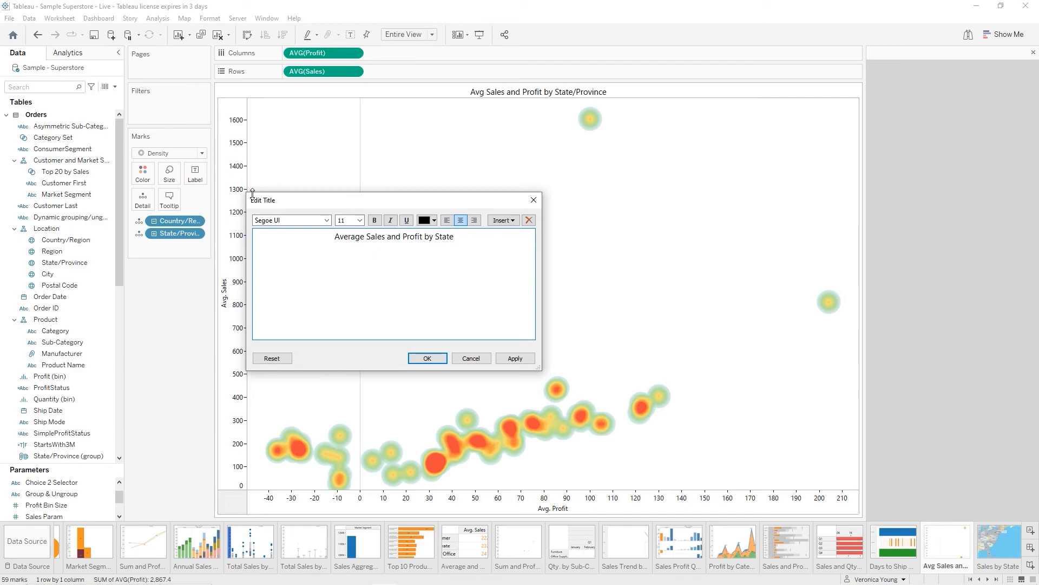
key(Return)
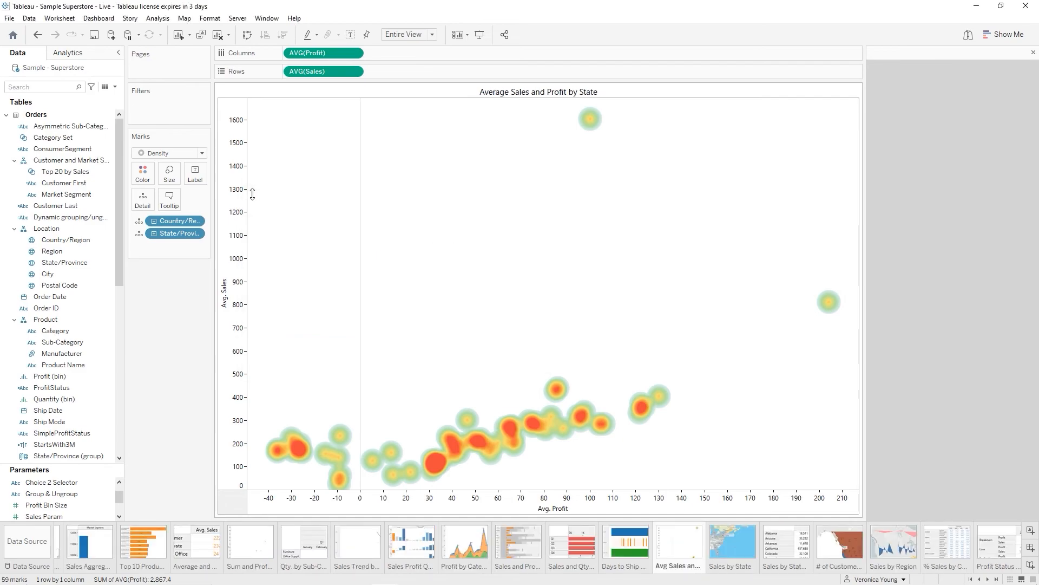
On the Sales by State sheet, center the map on the United States and shorten the State/Province filter's title to "State"
click(719, 552)
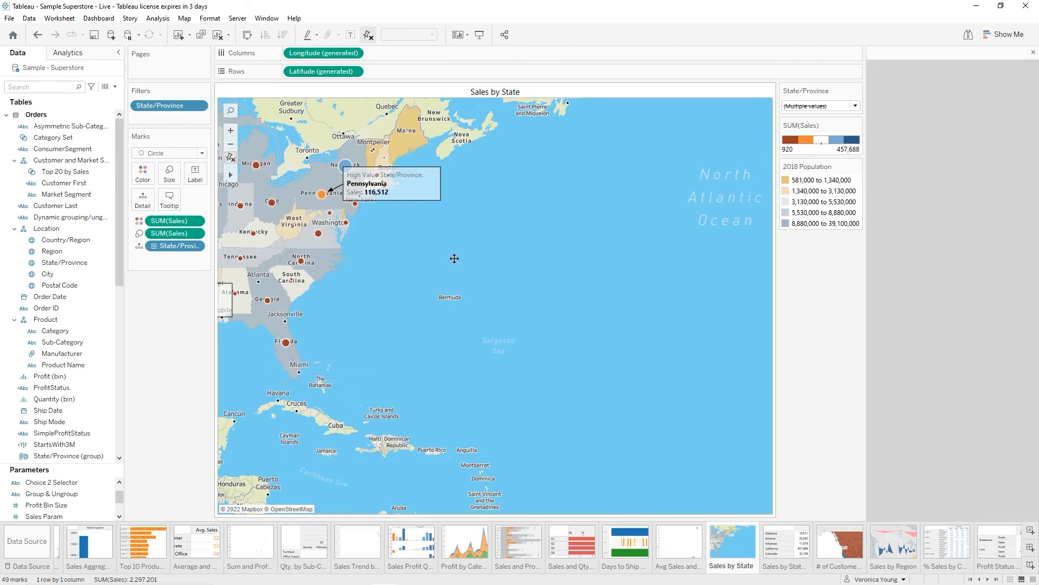
drag(453, 255, 714, 318)
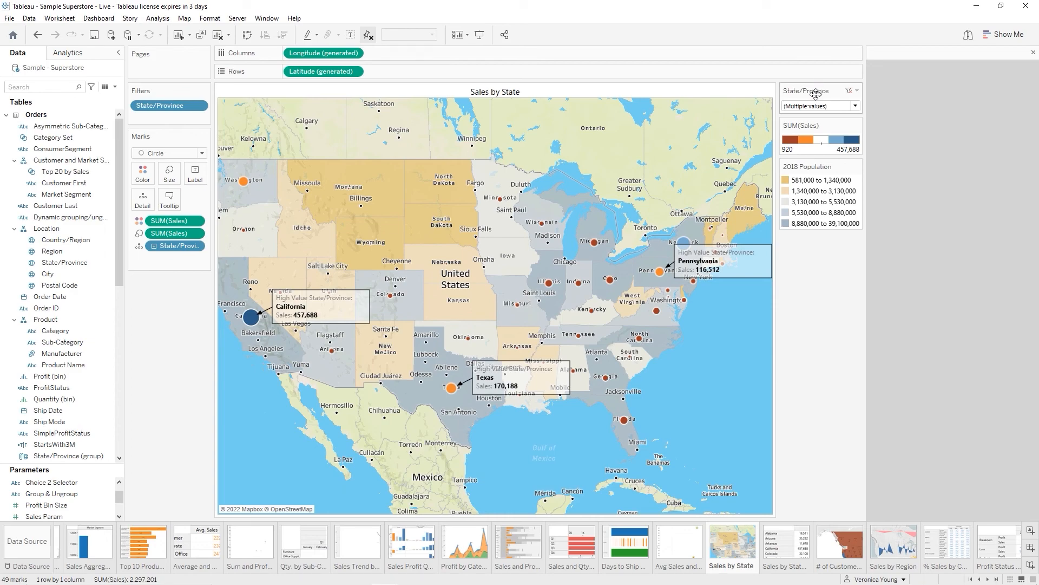
click(859, 90)
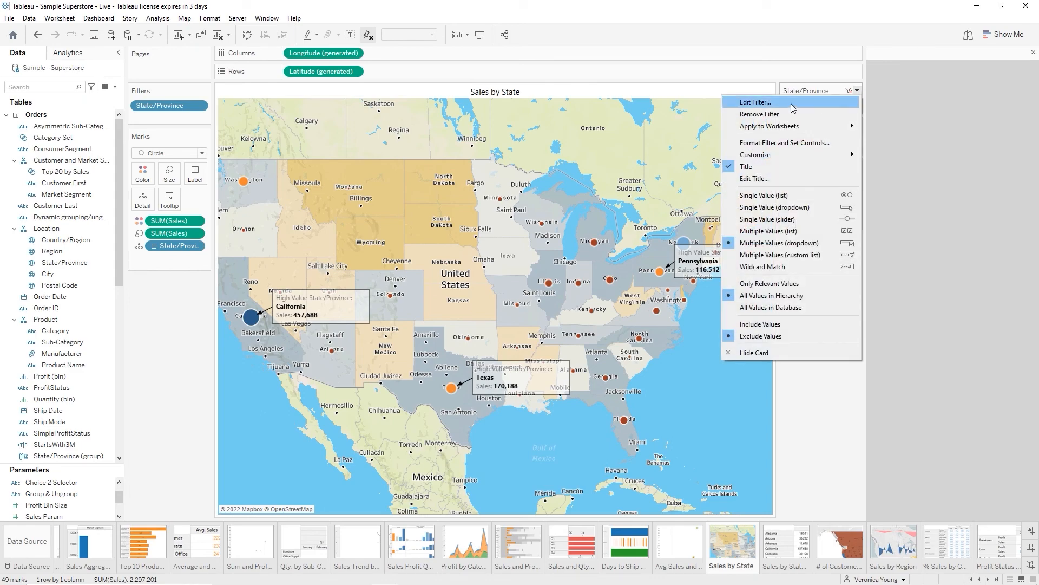
click(756, 179)
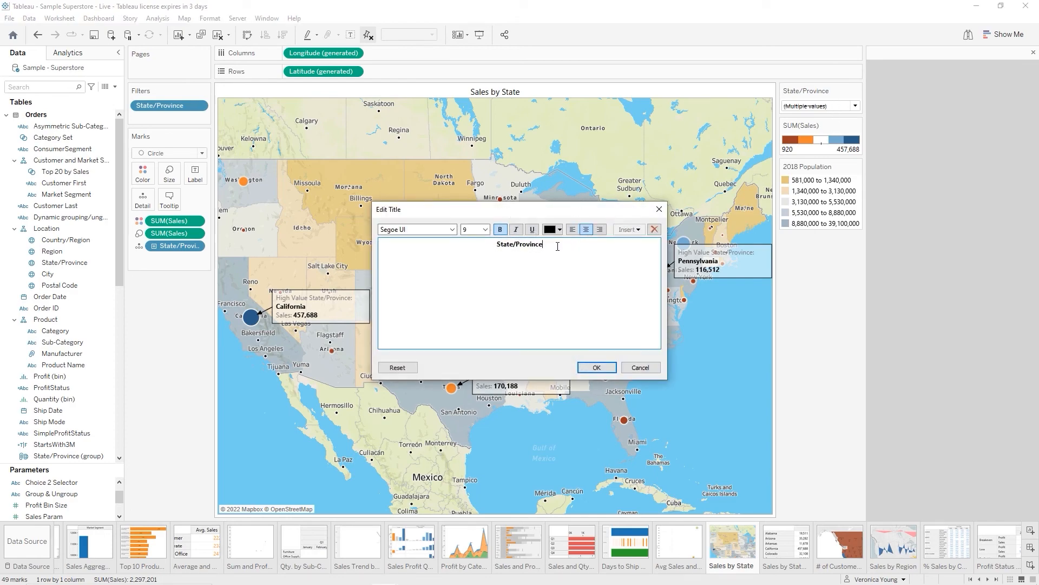
key(BackSpace)
key(BackSpace)
key(BackSpace)
key(BackSpace)
key(BackSpace)
key(BackSpace)
key(BackSpace)
key(BackSpace)
key(BackSpace)
click(608, 369)
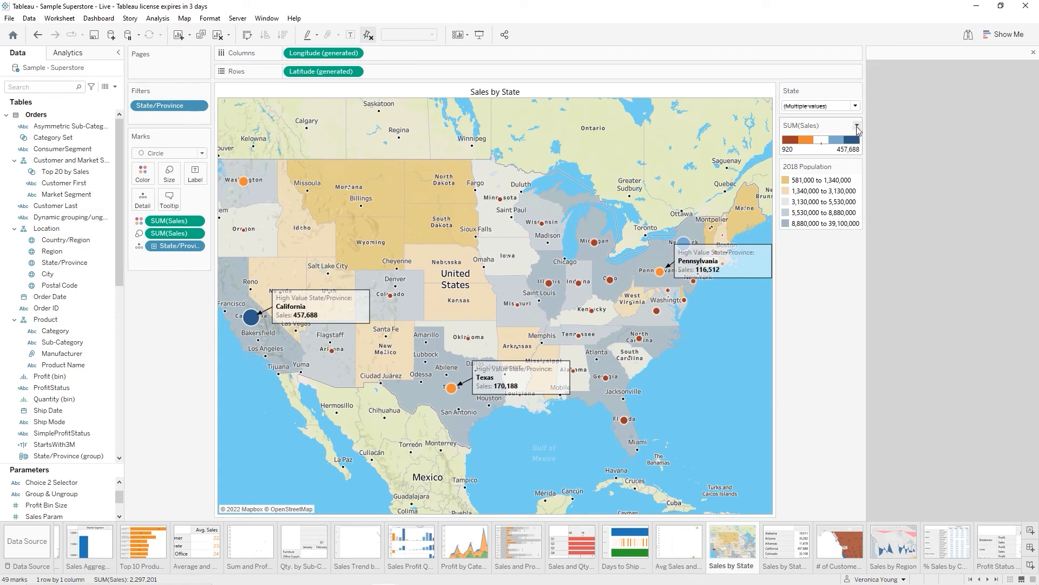
Retitle the SUM(Sales) color legend on the Sales by State map as "Overall Sales"
click(857, 126)
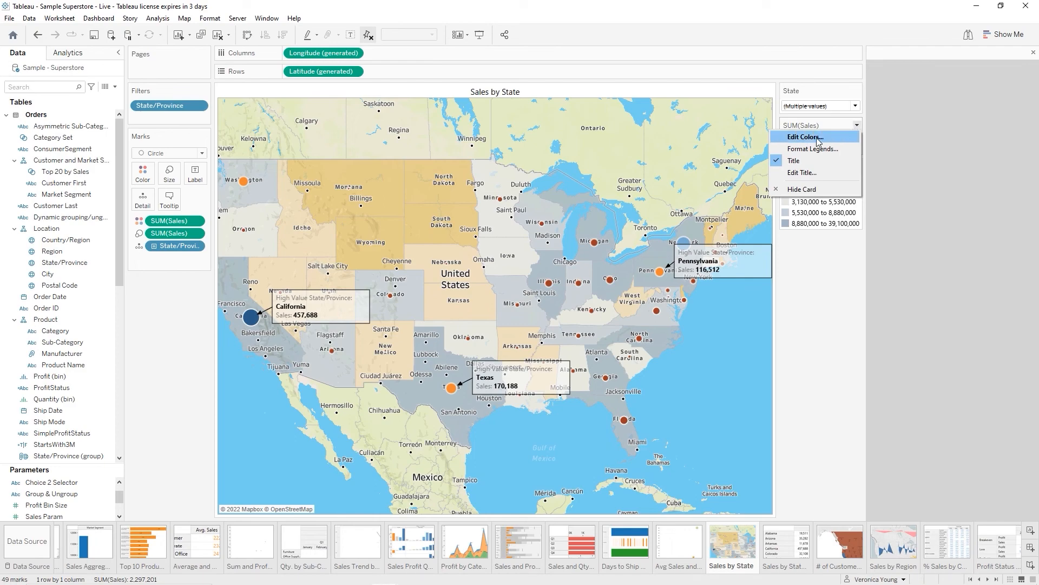
click(799, 171)
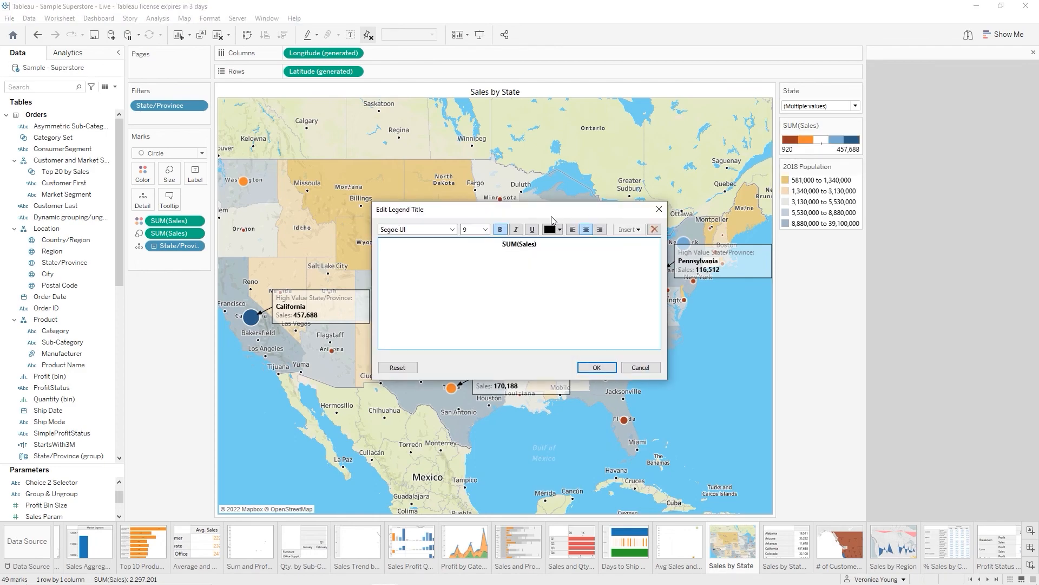
drag(538, 244, 504, 239)
text(Overall Sales)
click(597, 367)
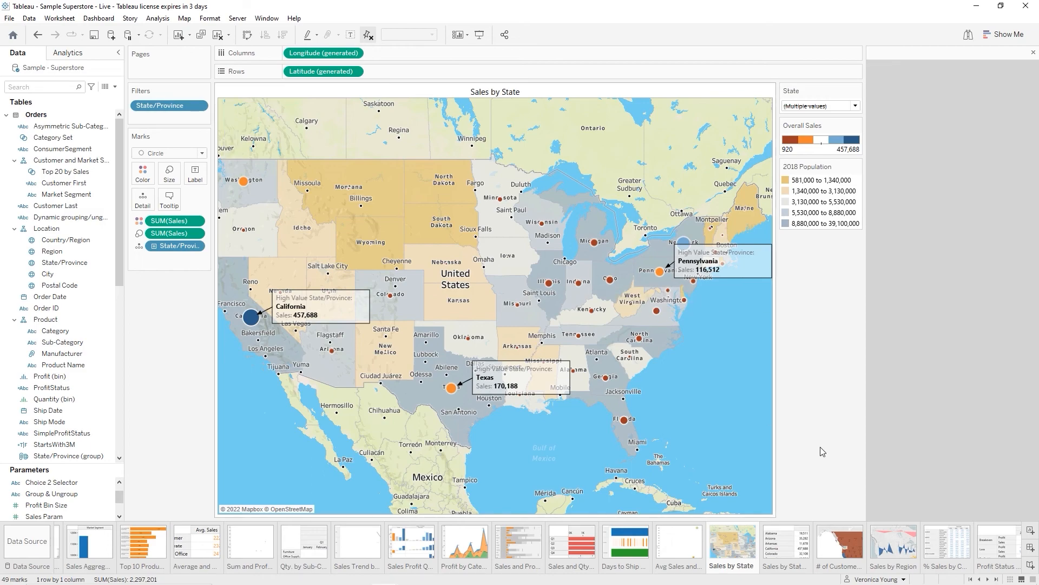
Open the Sales by State Crosstab sheet and hide its State/Province filter card
click(781, 545)
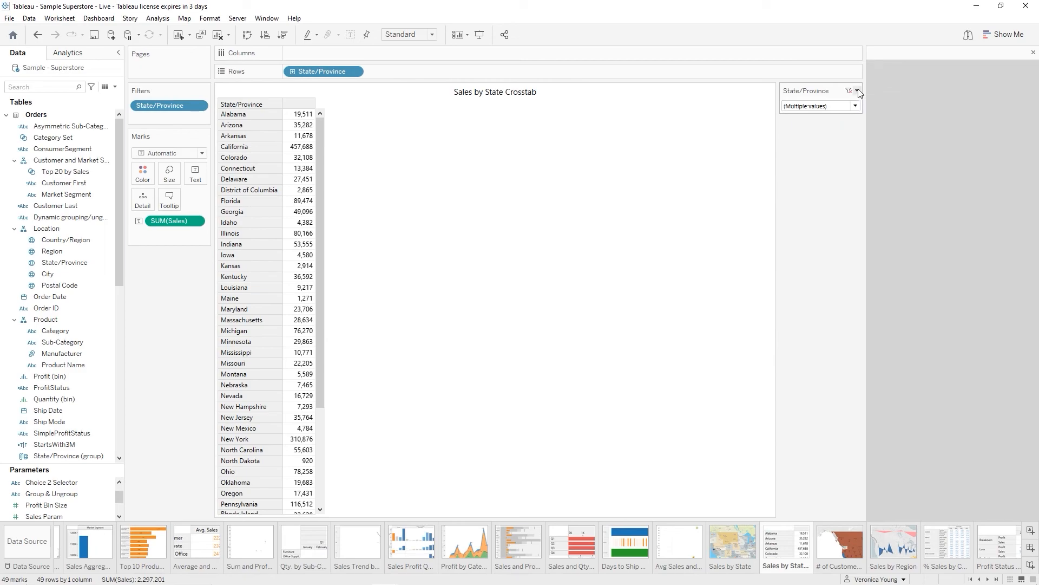
click(858, 91)
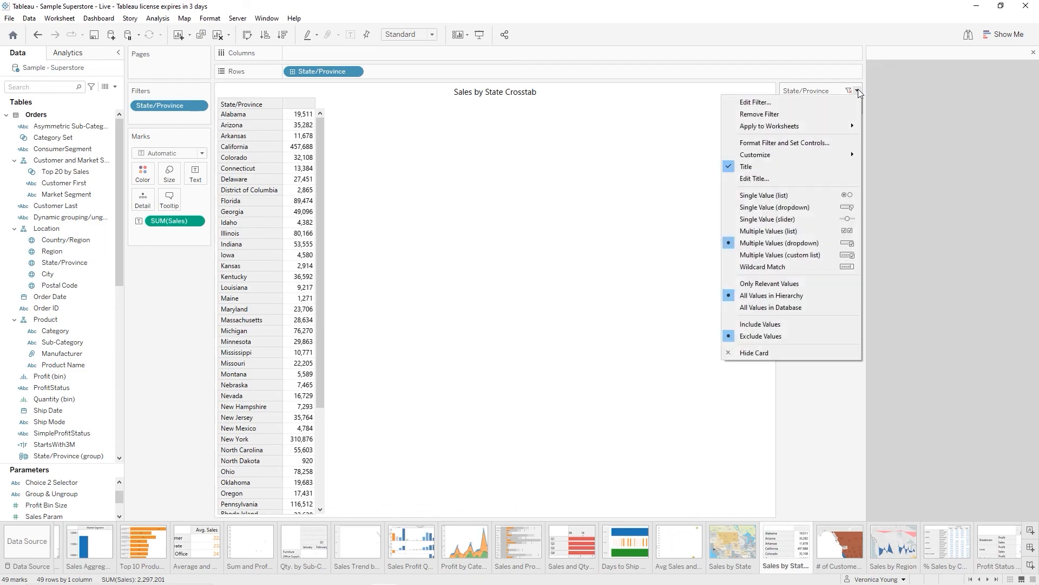
click(779, 353)
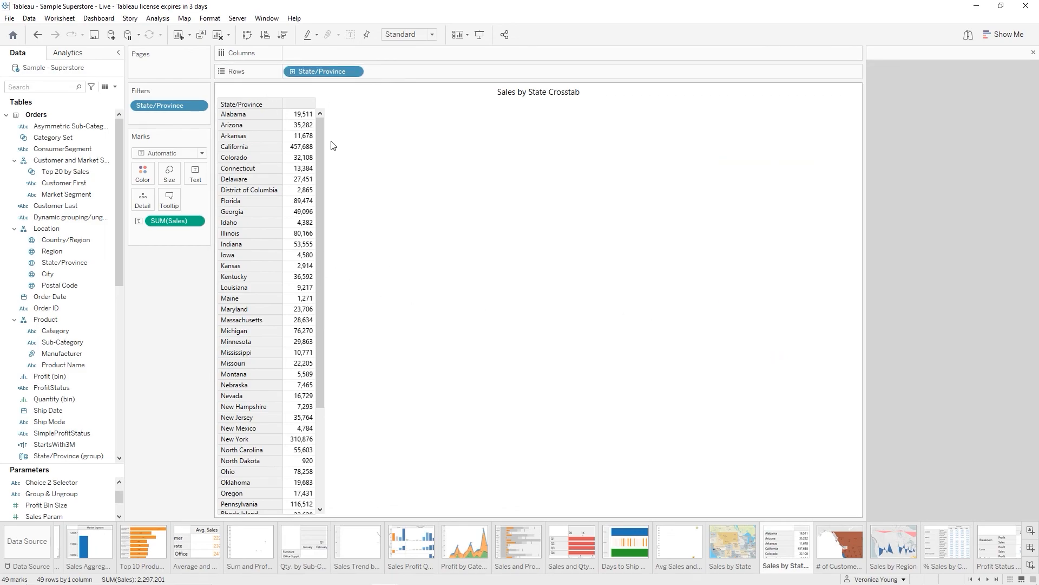
Color the sales values in the state crosstab orange
click(141, 178)
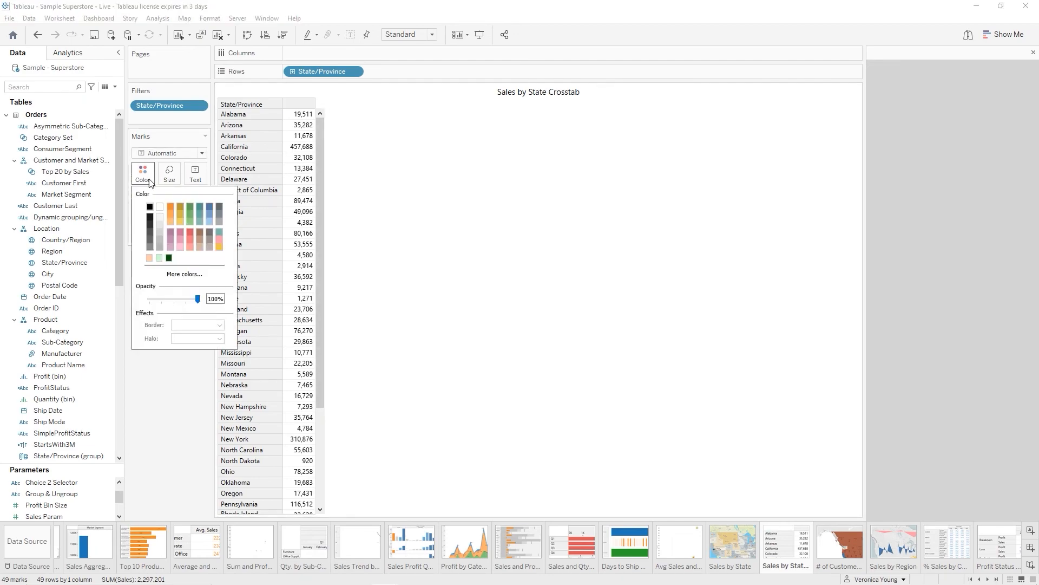
click(173, 206)
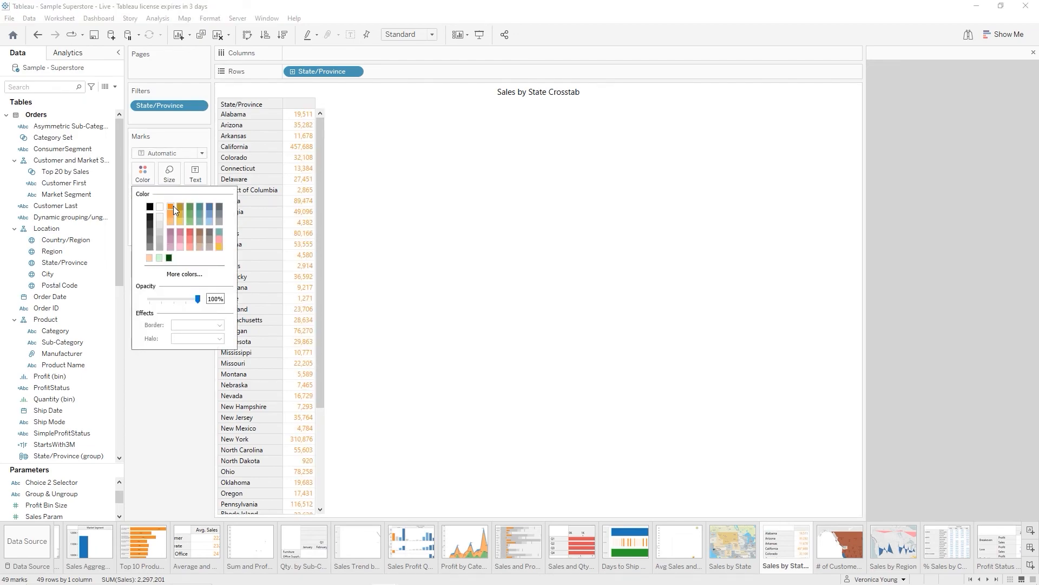
click(492, 211)
Try the Fit Width option on the state crosstab and return its fit to Standard
click(433, 34)
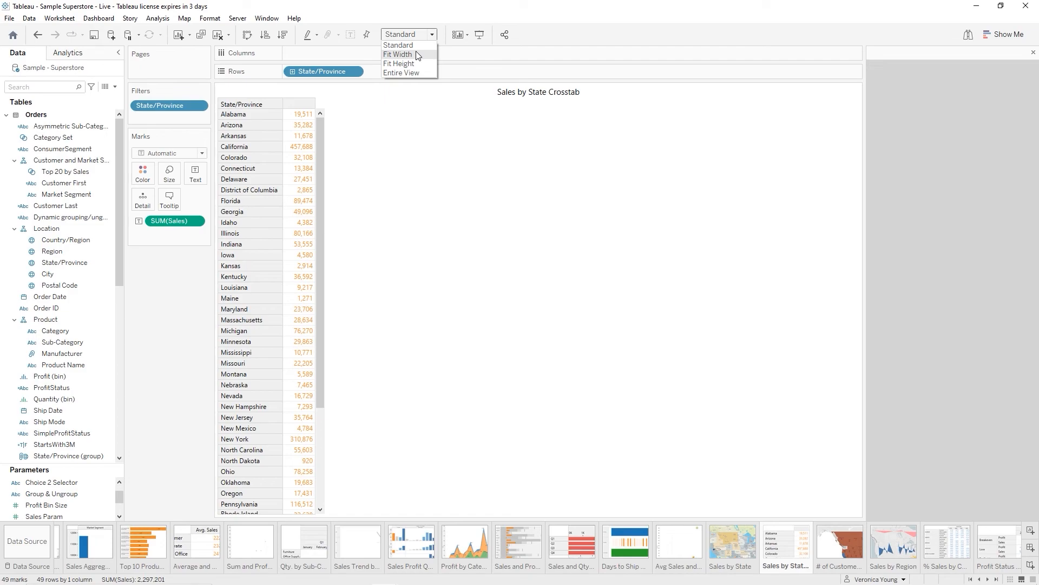
click(418, 55)
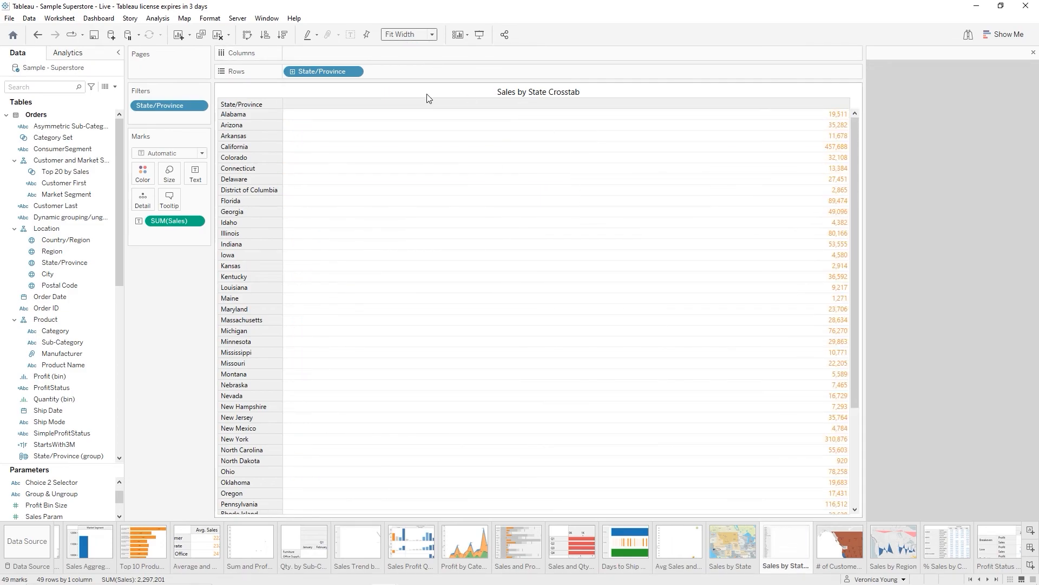
click(431, 35)
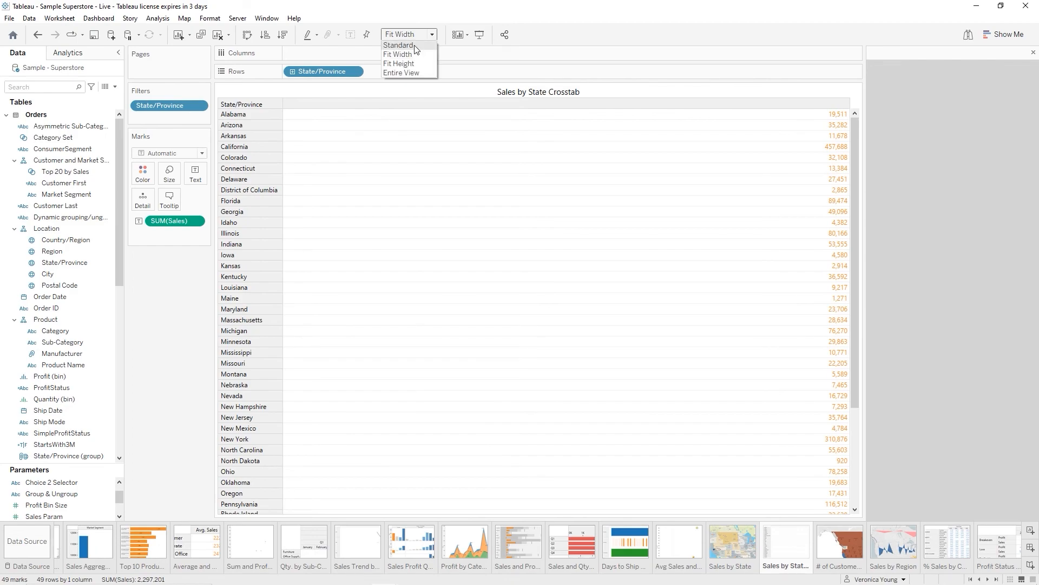
click(399, 45)
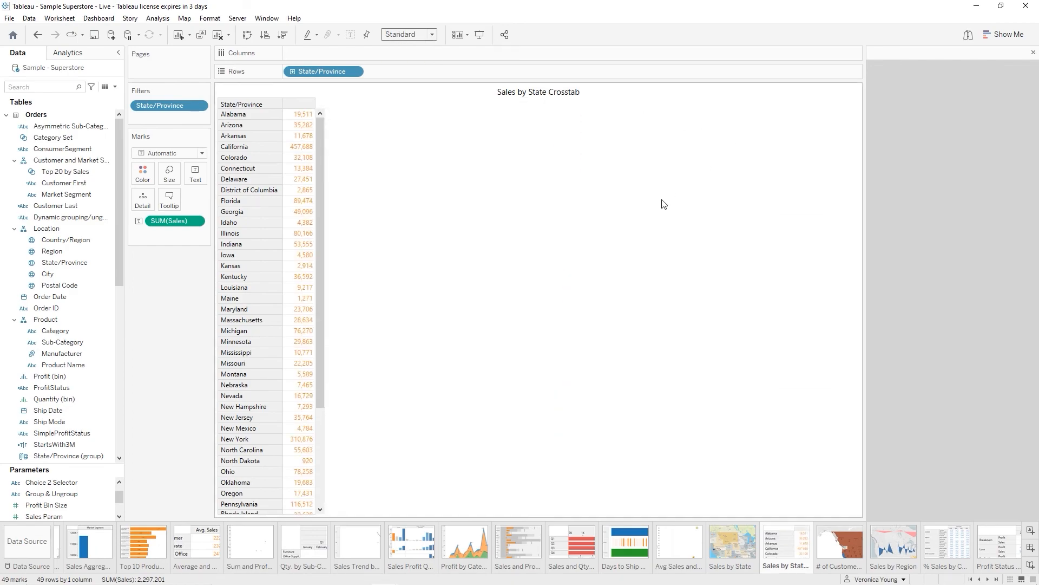
Replace the crosstab's sheet-name title with "Sales by State"
right_click(542, 95)
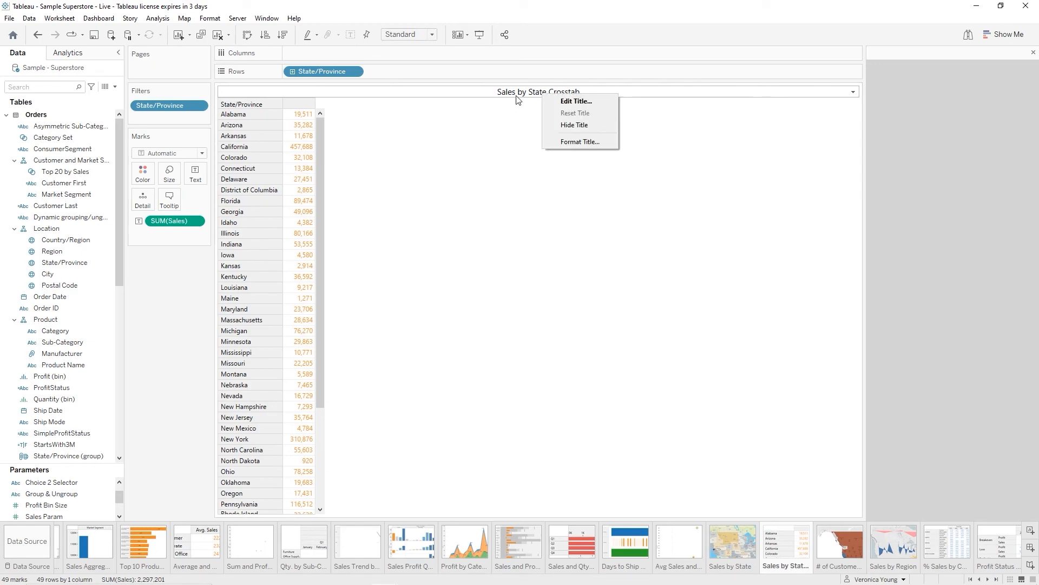
click(516, 96)
double_click(516, 96)
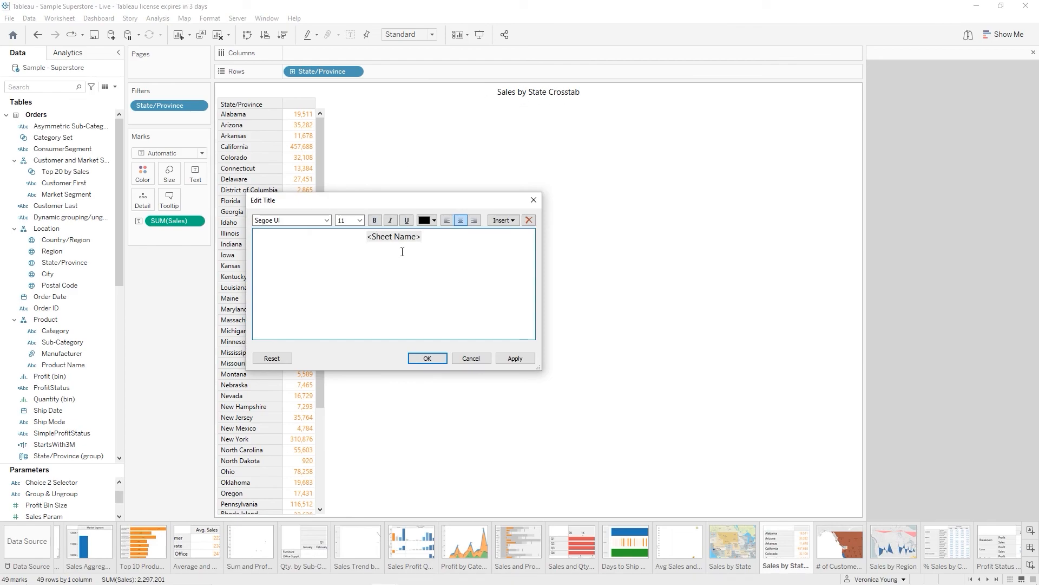
drag(427, 239, 339, 235)
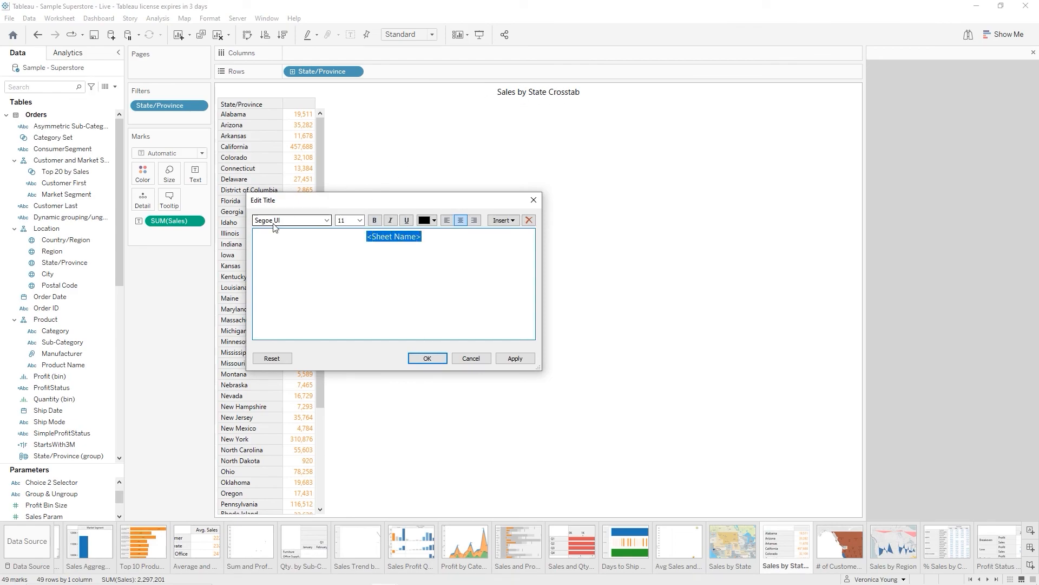
text(Sales )
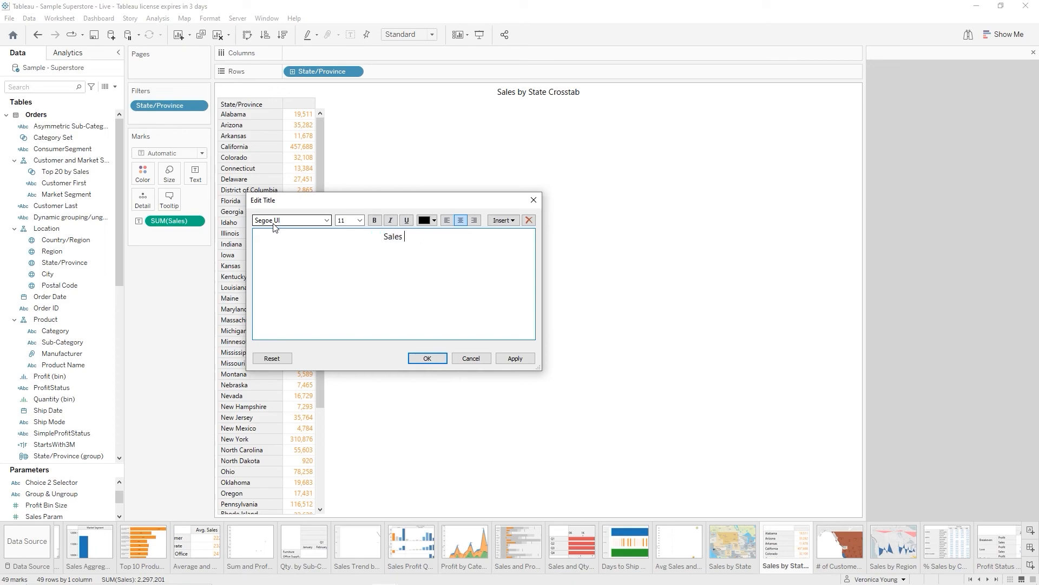
text(by State)
key(Return)
click(428, 359)
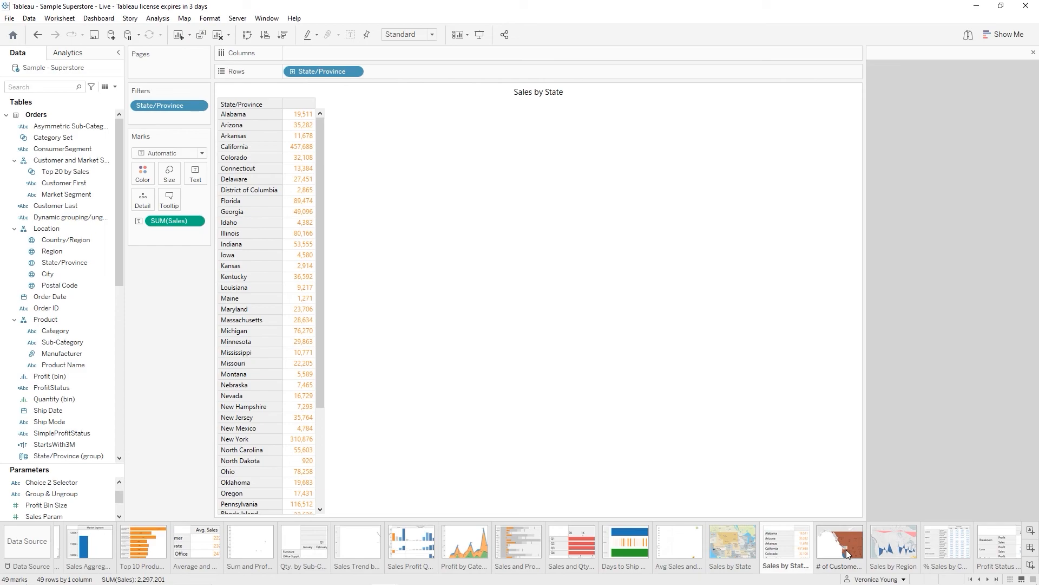
Check the customer-count map by state, and change the mark type on the Sales by Region sheet from Polygon to Map
click(848, 554)
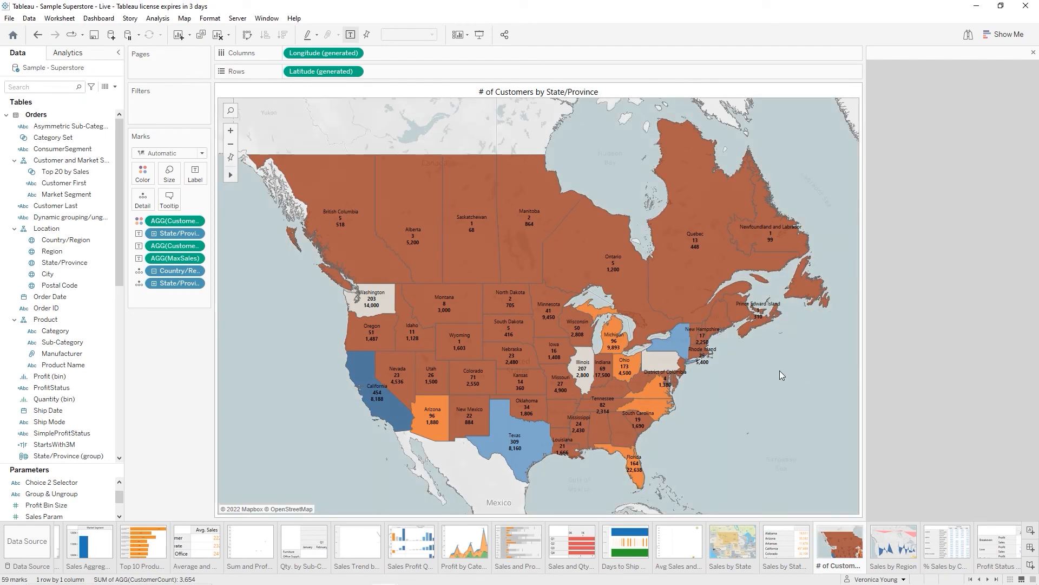
click(891, 538)
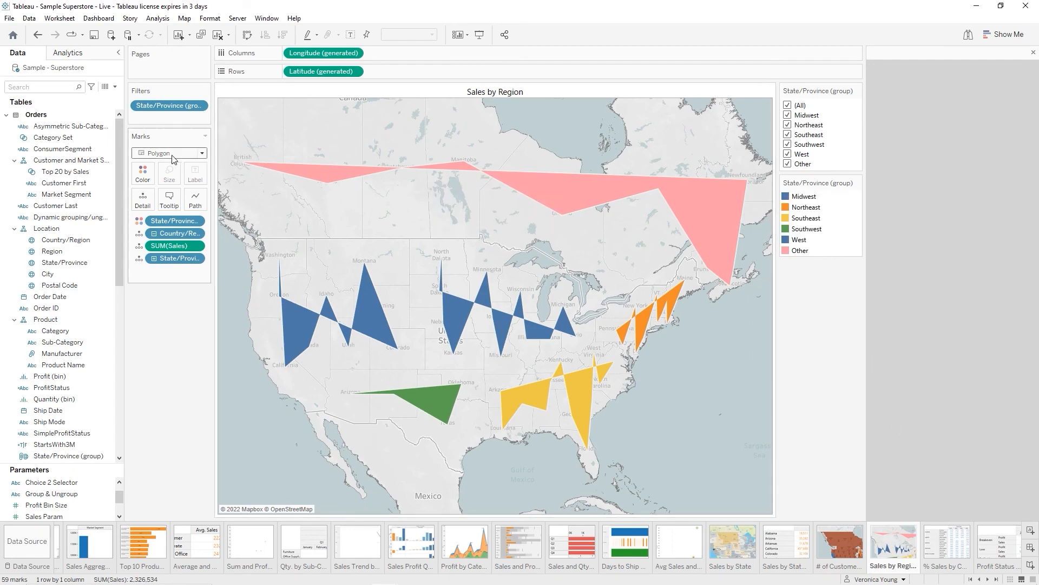
click(202, 153)
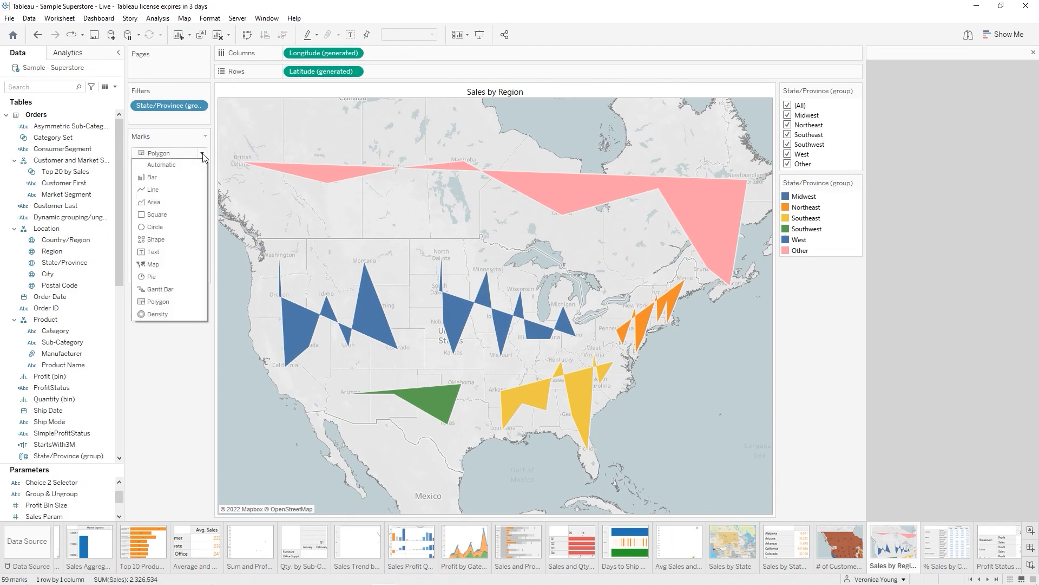
click(153, 264)
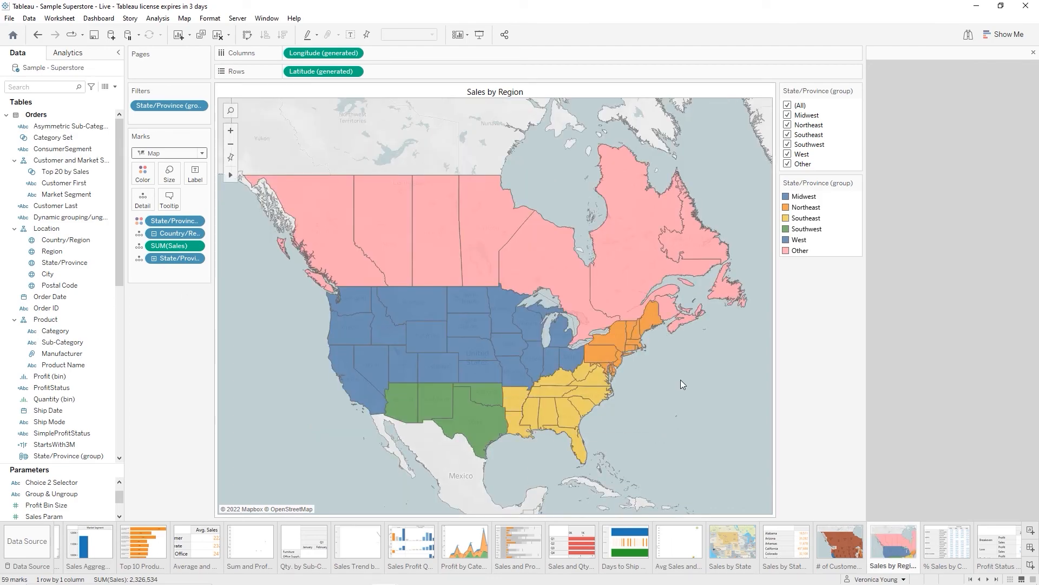
Reframe the Sales by Region map more closely on the United States using the Zoom Area and Pan tools
scroll(681, 379, up, 1)
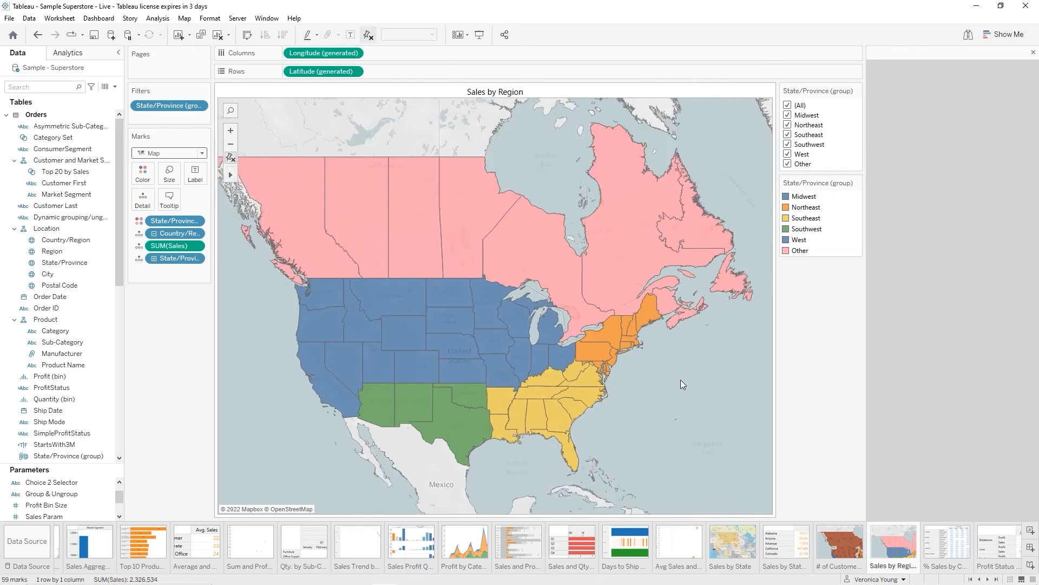
scroll(681, 379, up, 1)
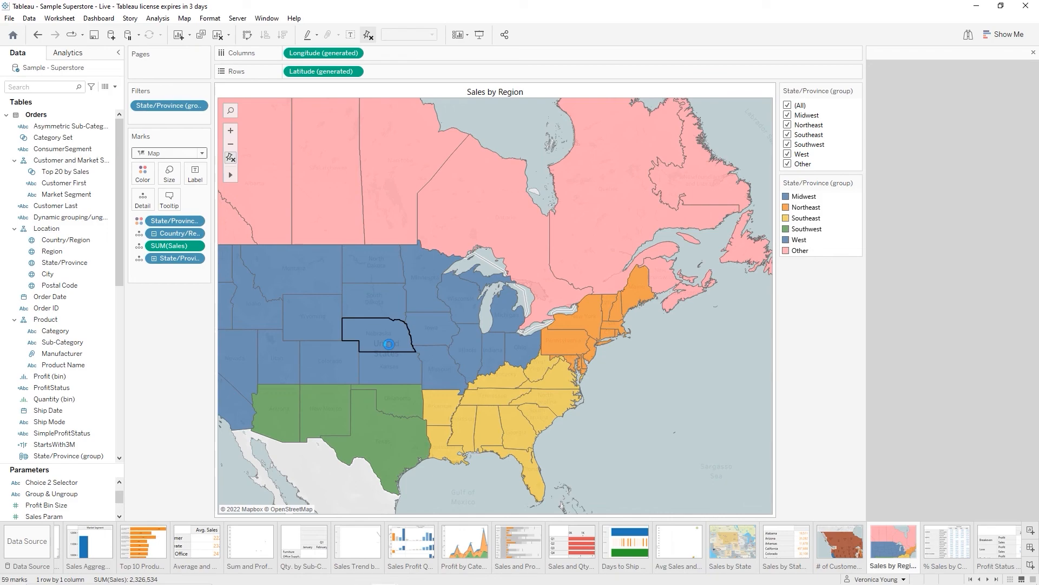
mouse_move(379, 328)
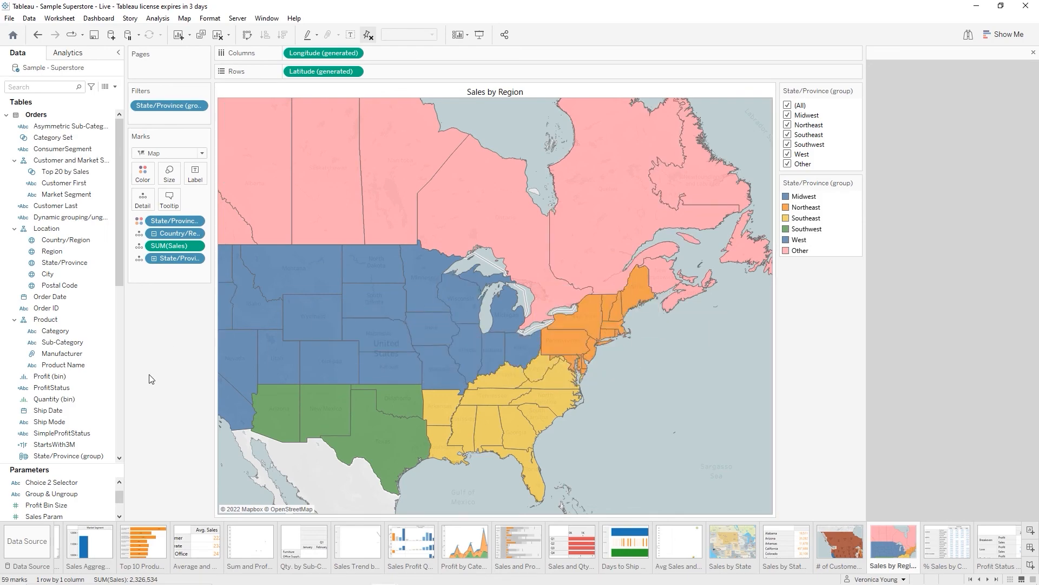
mouse_move(526, 400)
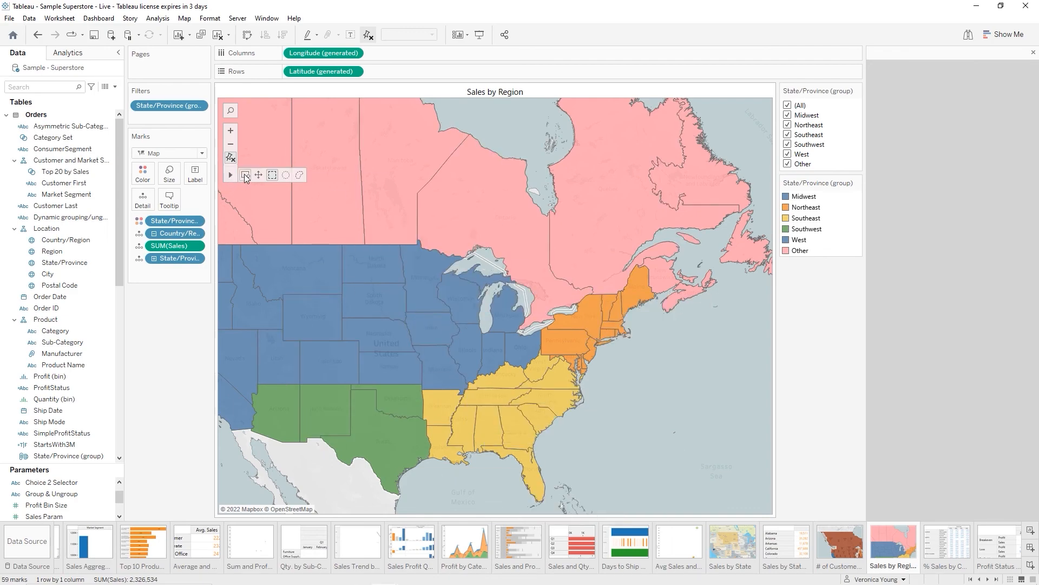
click(244, 175)
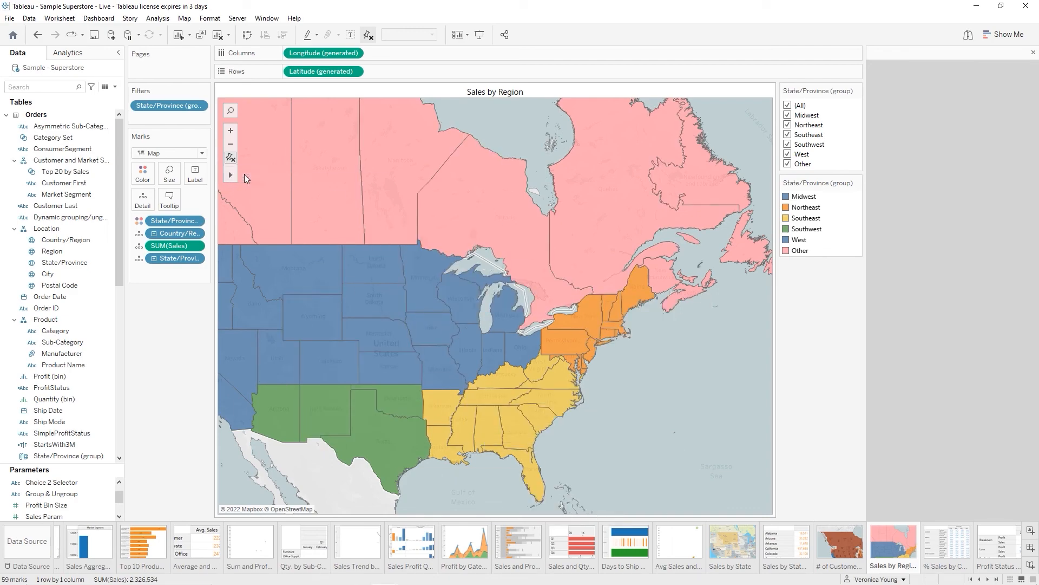
click(324, 308)
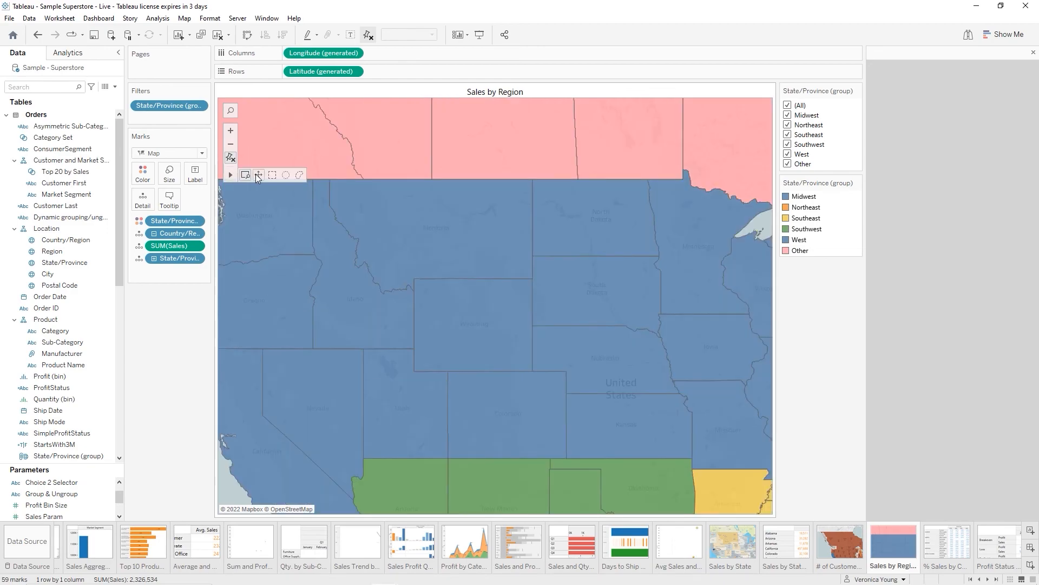
click(259, 174)
scroll(449, 338, down, 1)
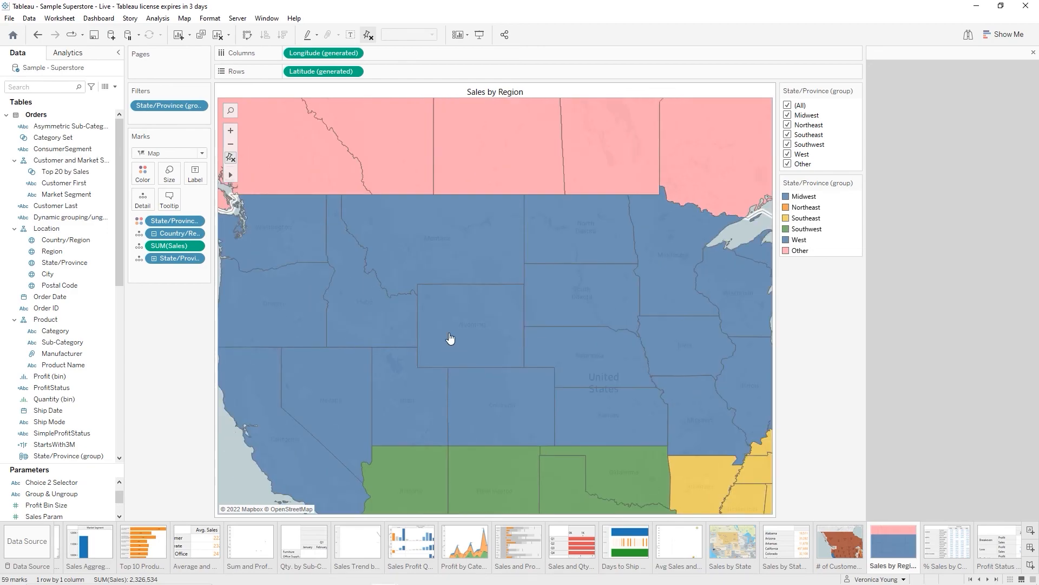
scroll(449, 338, down, 2)
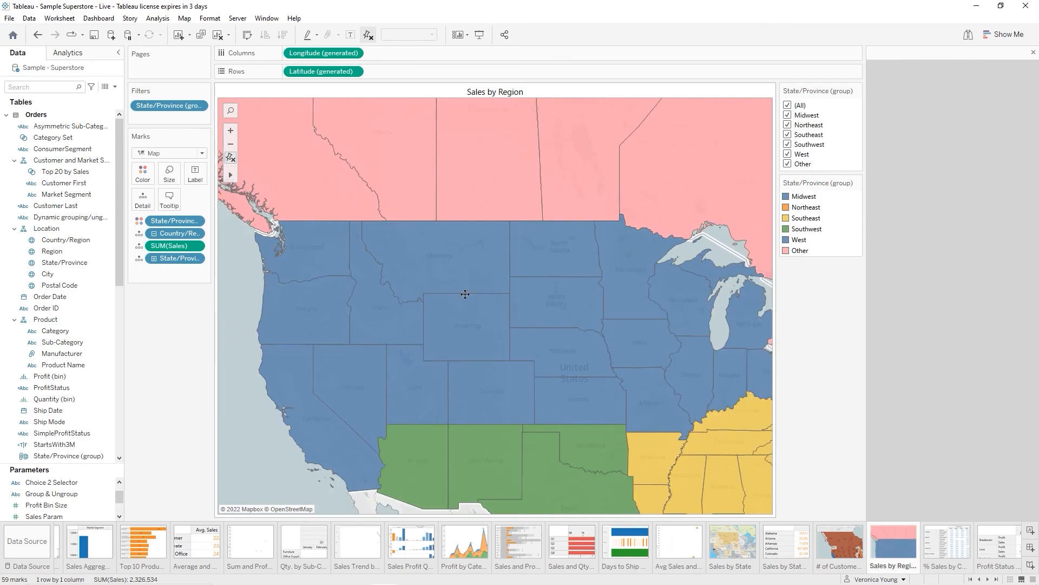
drag(468, 285, 429, 262)
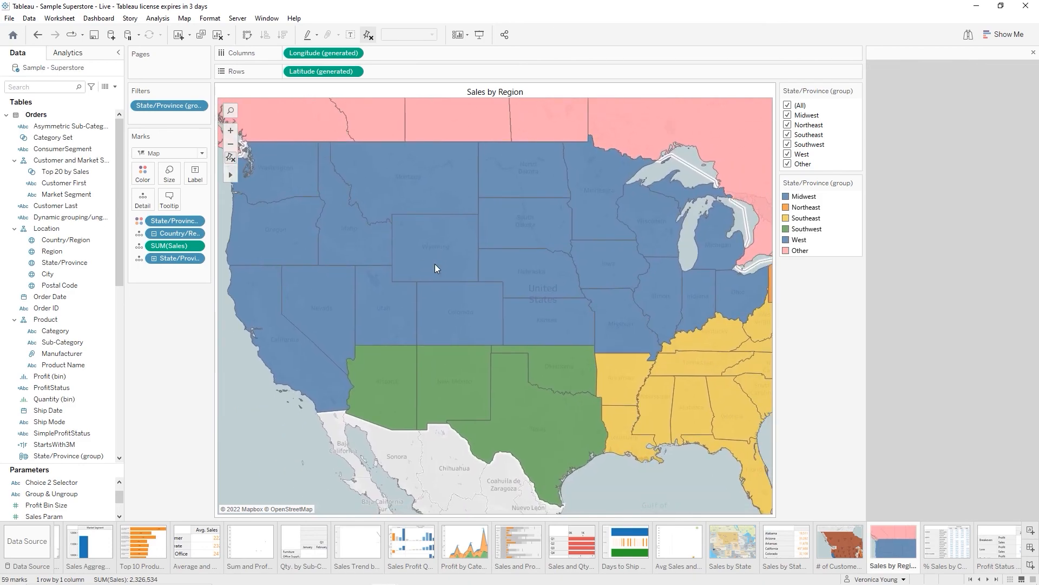
Zoom the Sales by Region map out slightly and pan it to frame the whole contiguous United States
scroll(435, 267, down, 1)
mouse_move(457, 313)
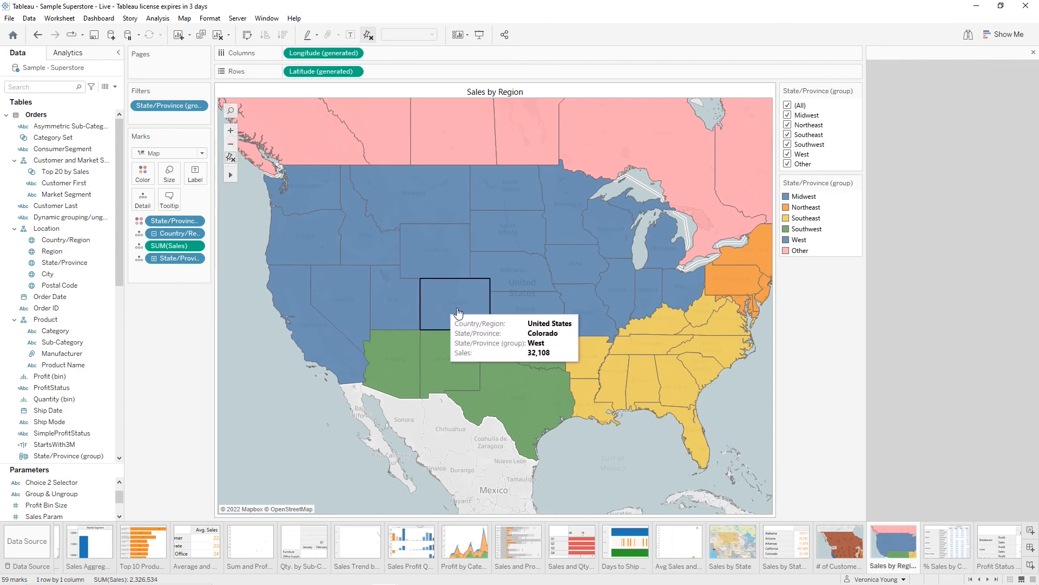
drag(457, 312, 410, 310)
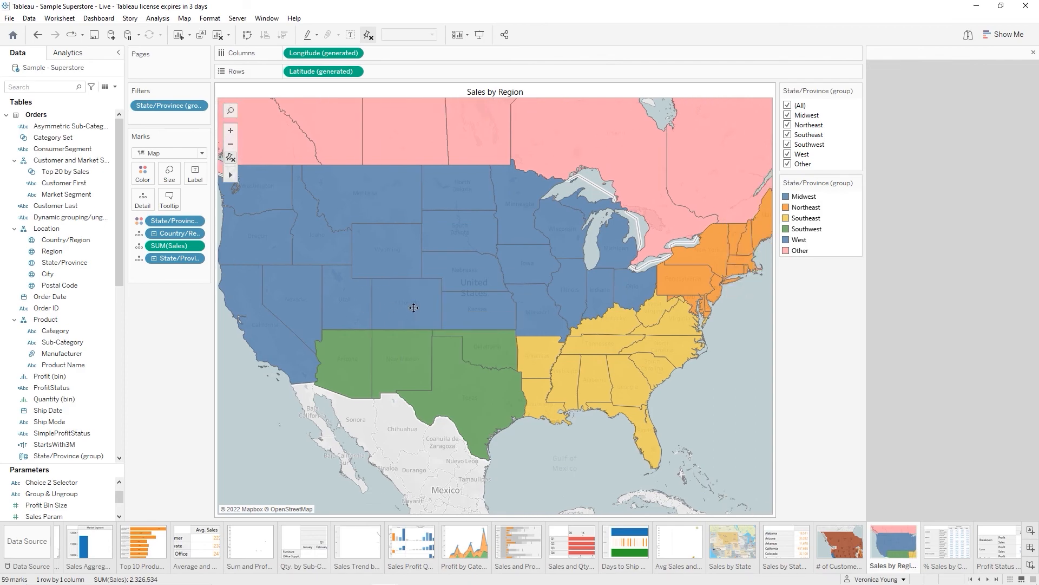
Check the % Sales by Category and State sheet, and color the Profit Status by Year crosstab's values orange
click(937, 539)
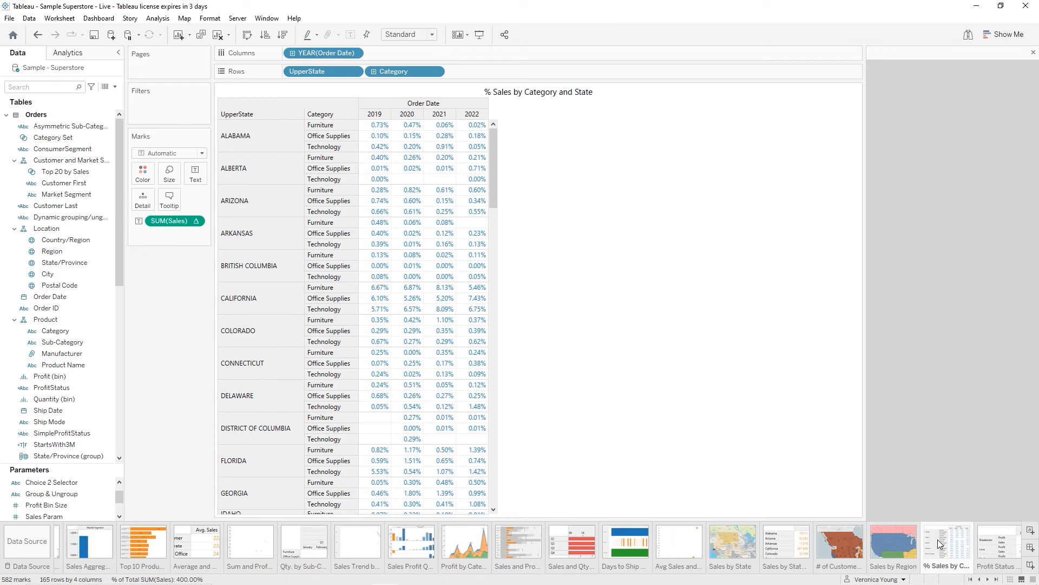
click(995, 543)
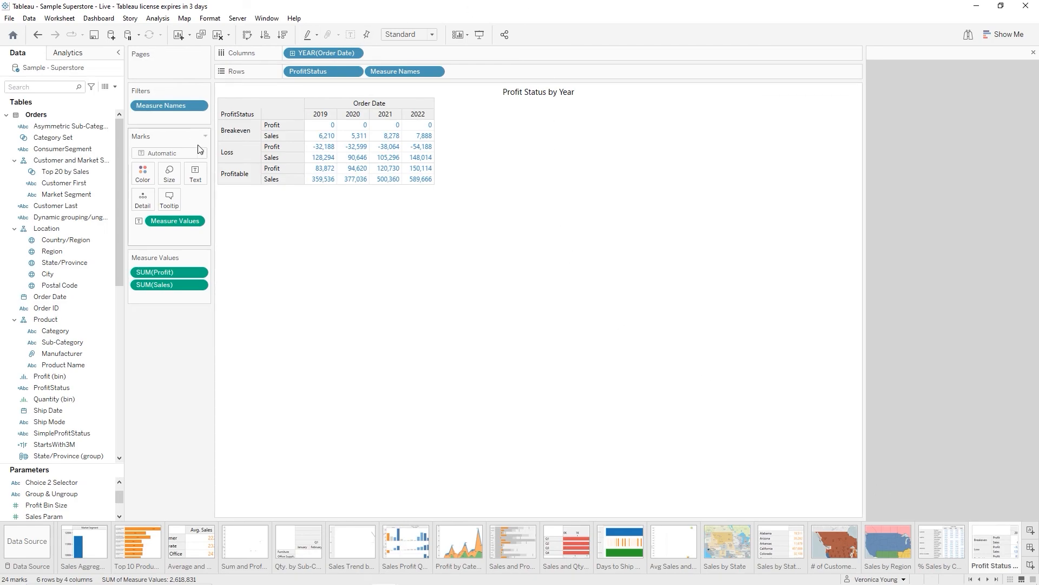
click(143, 173)
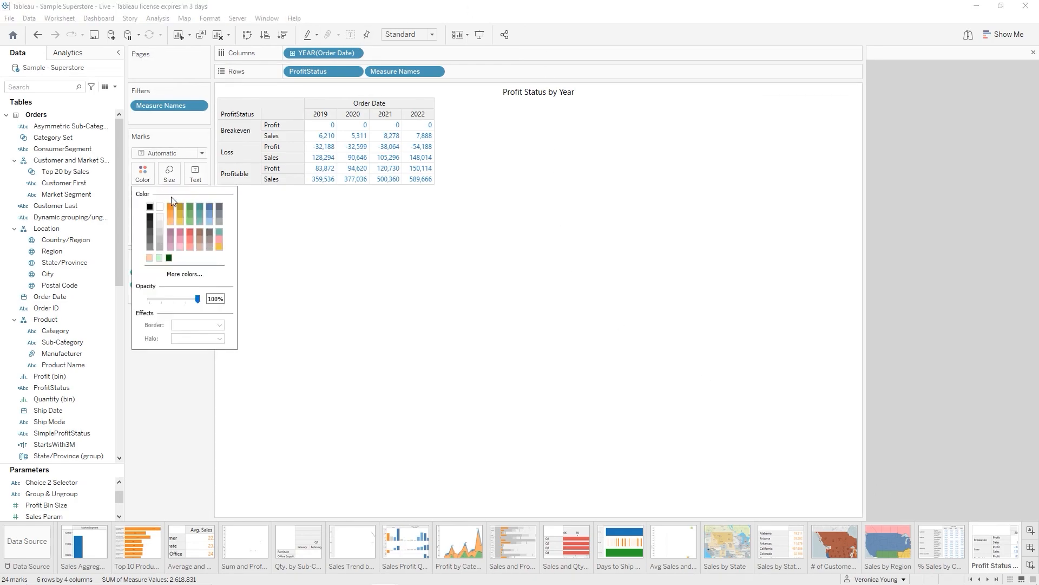
click(173, 206)
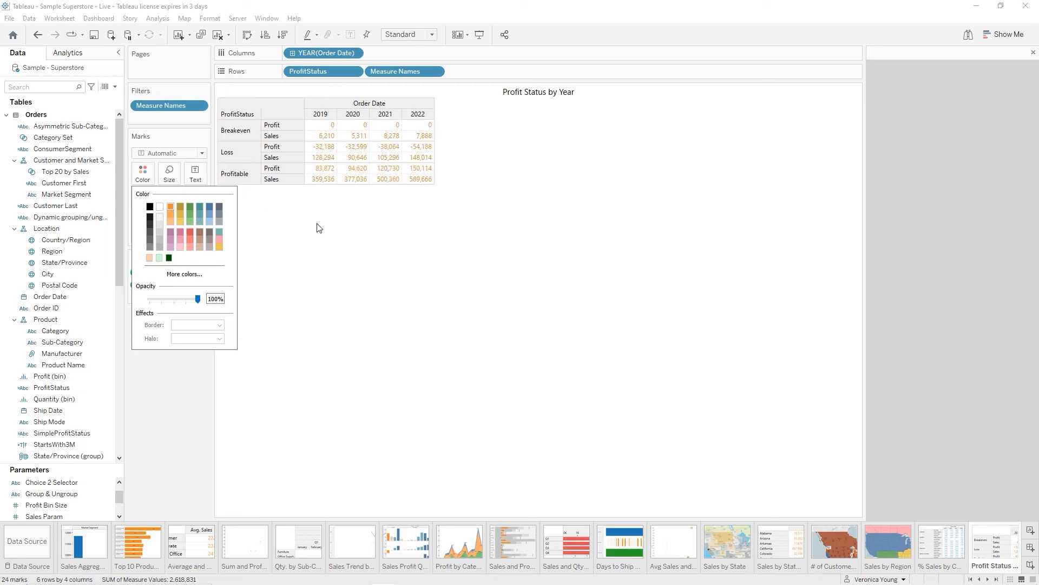
click(457, 298)
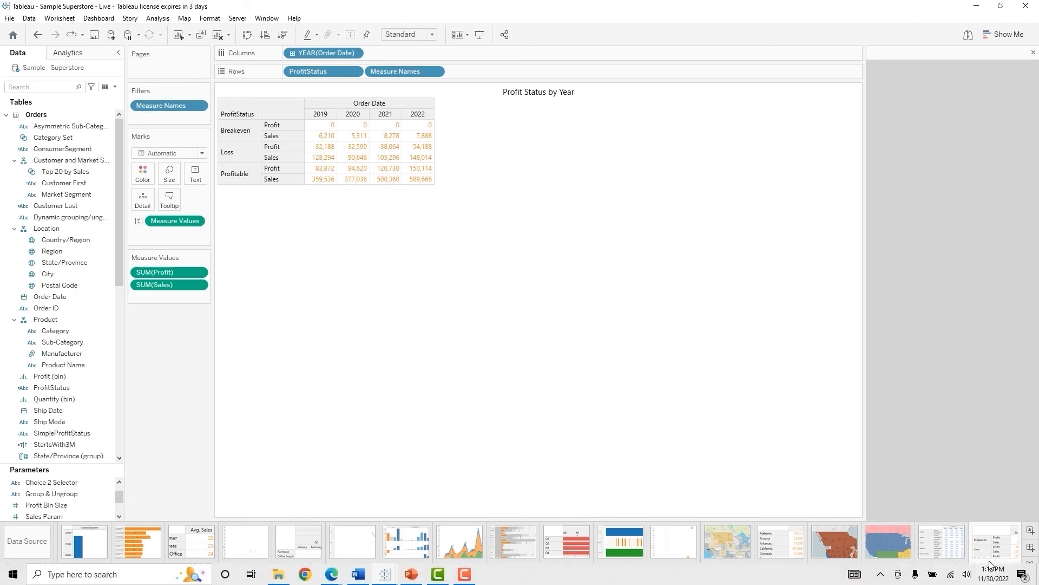
Color the values of the Profit or Loss sheet's crosstab orange
click(990, 578)
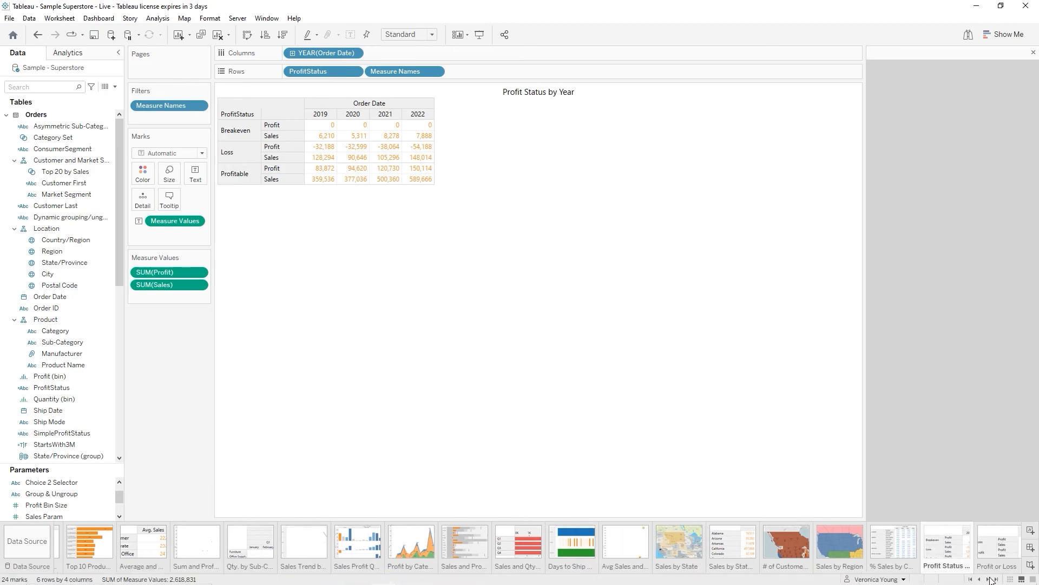
click(990, 579)
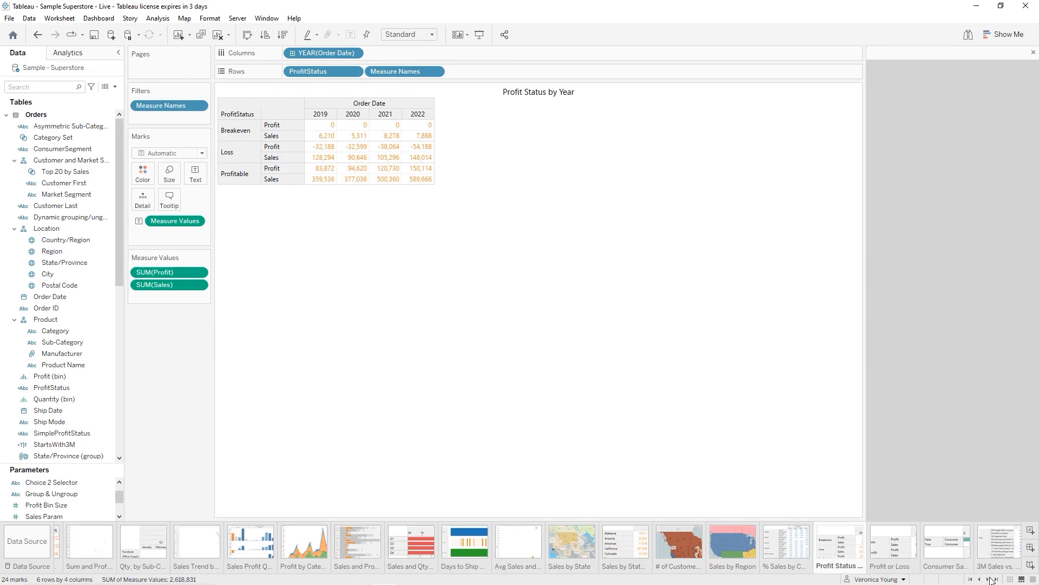
click(892, 548)
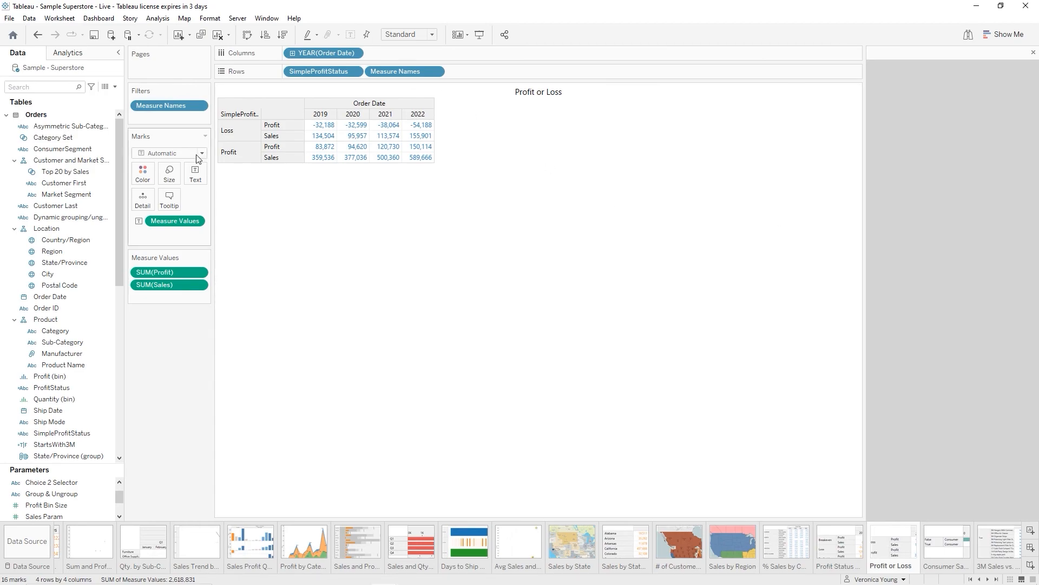
click(142, 173)
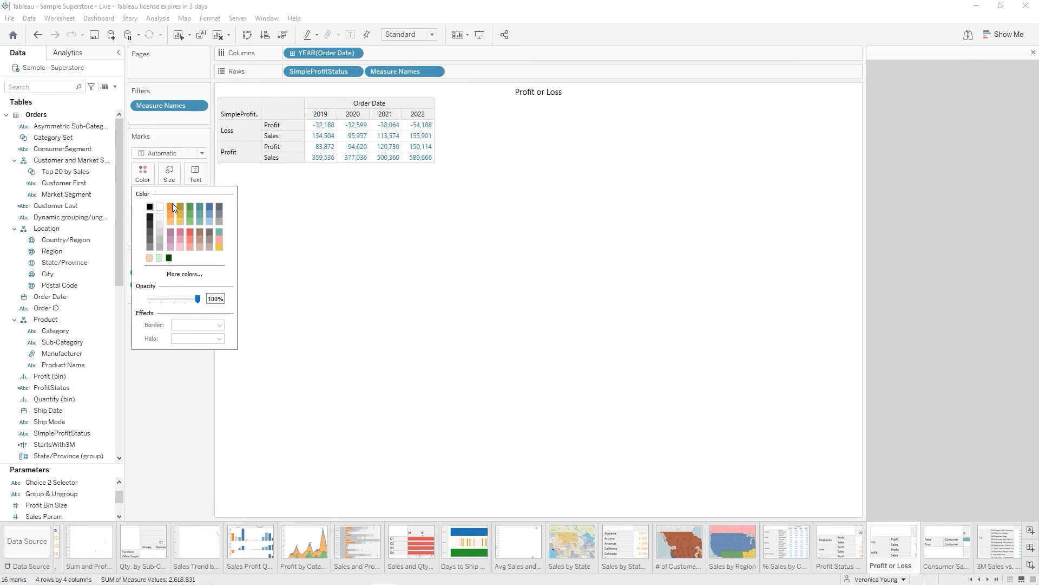
click(172, 207)
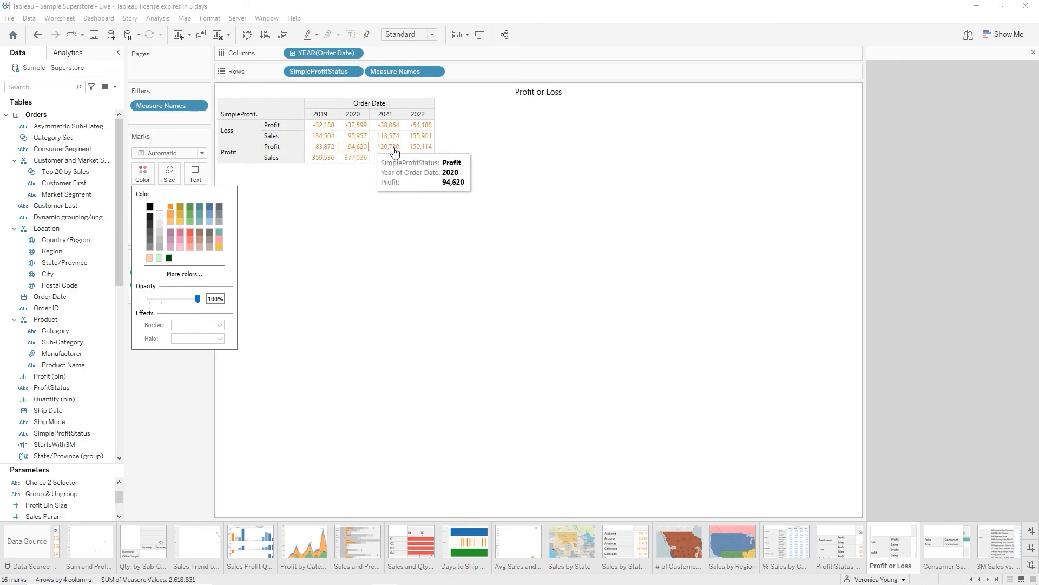
click(491, 285)
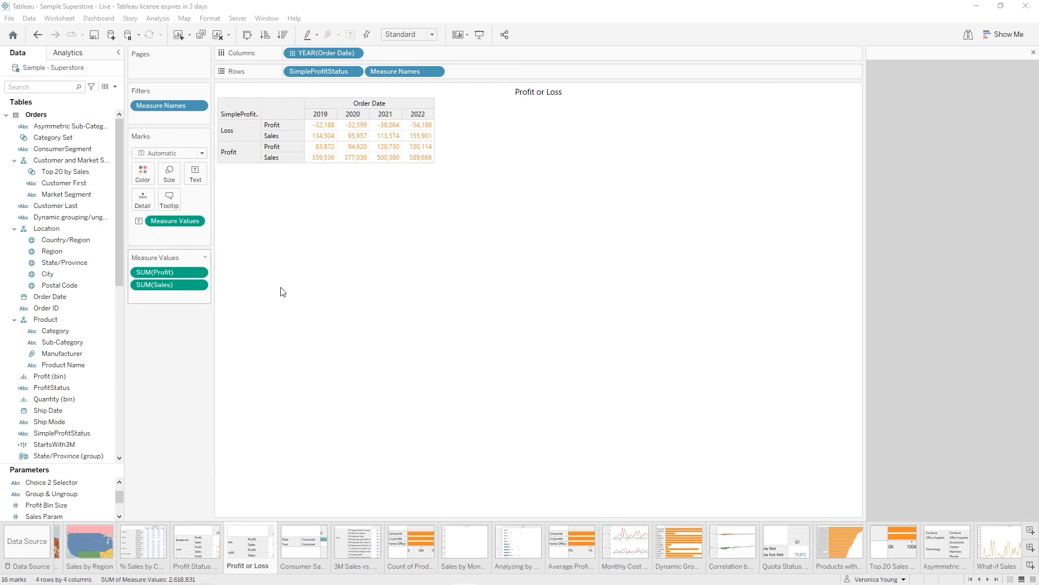
Review the Consumer Sales, 3M Sales vs. non-3M Sales and # of Products & Sales by Market Segment sheets
click(300, 534)
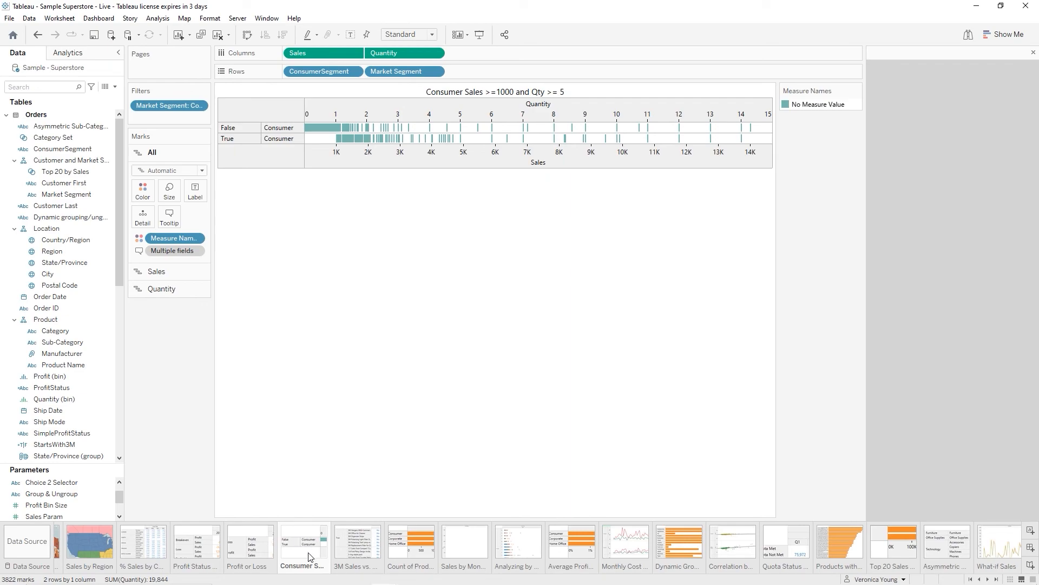
click(363, 546)
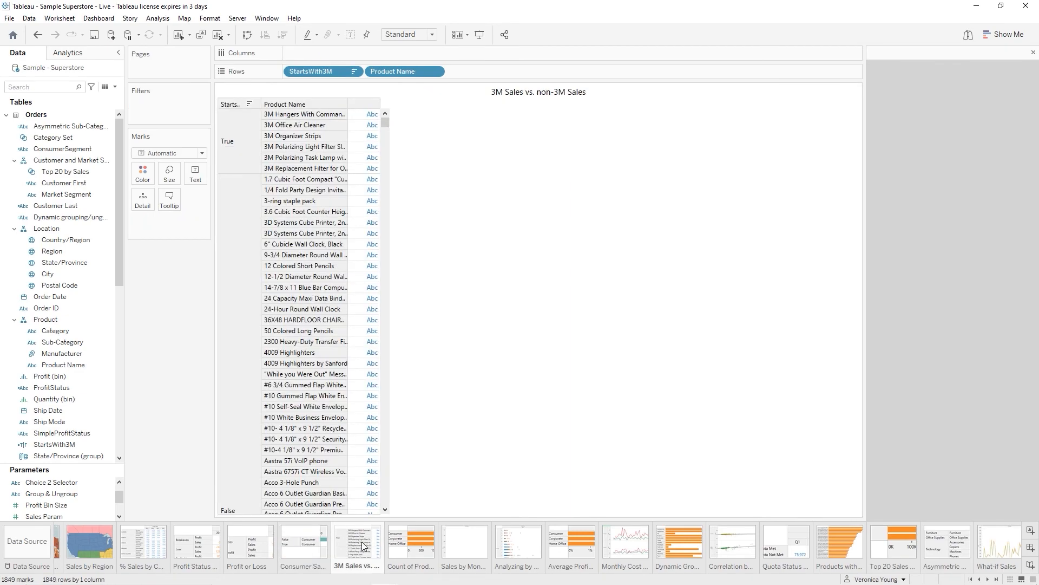
click(417, 551)
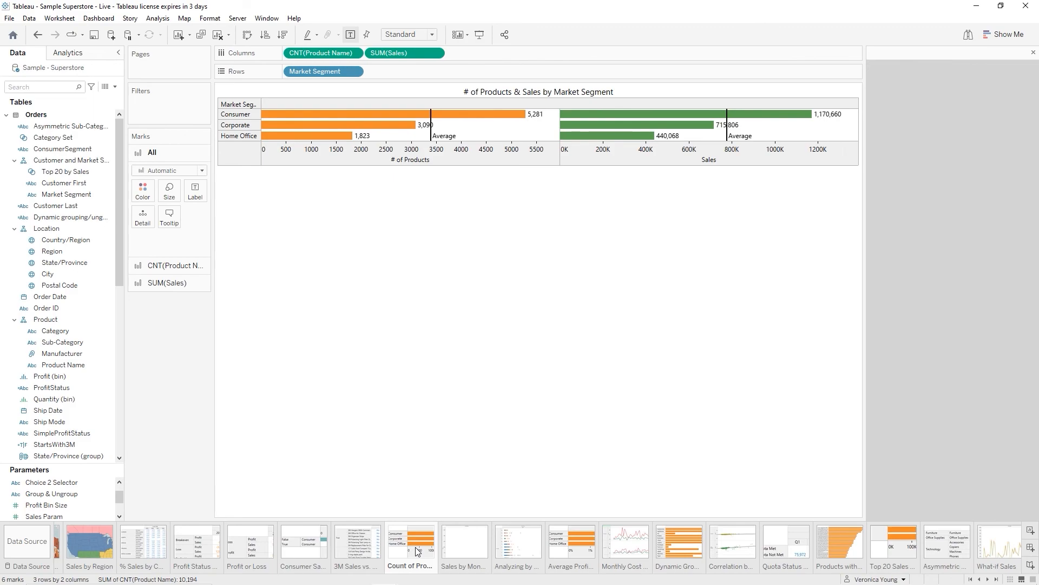
Color the circle mark on the Sales by Month over Time sheet orange and set the sheet's fit to Entire View
click(476, 550)
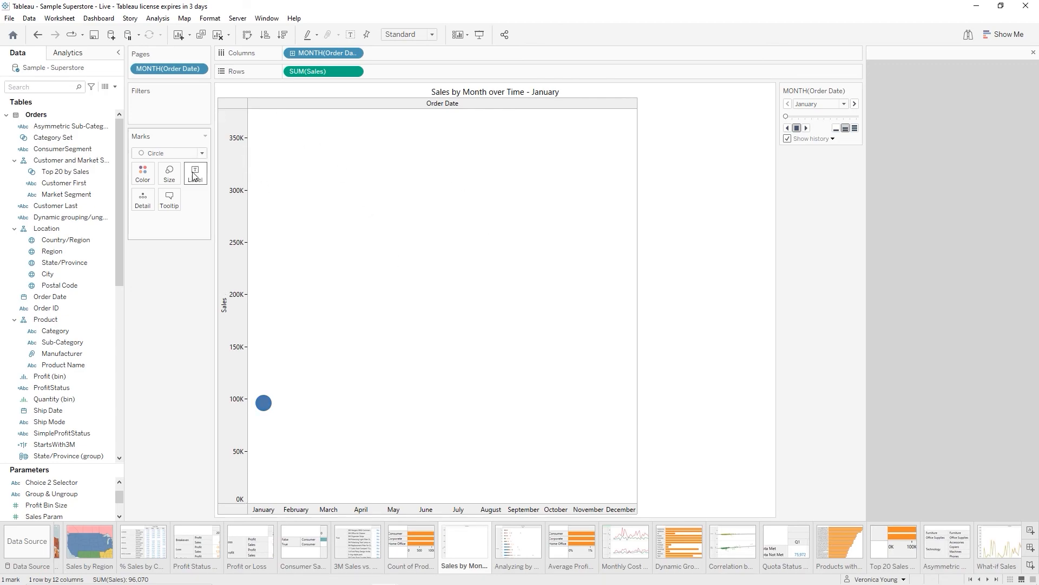
click(141, 179)
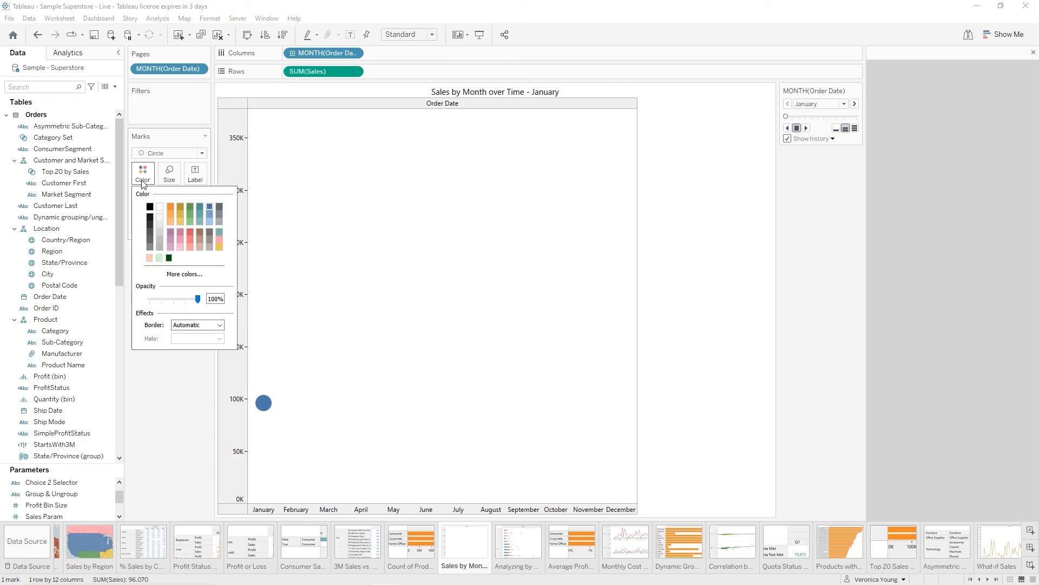
click(170, 209)
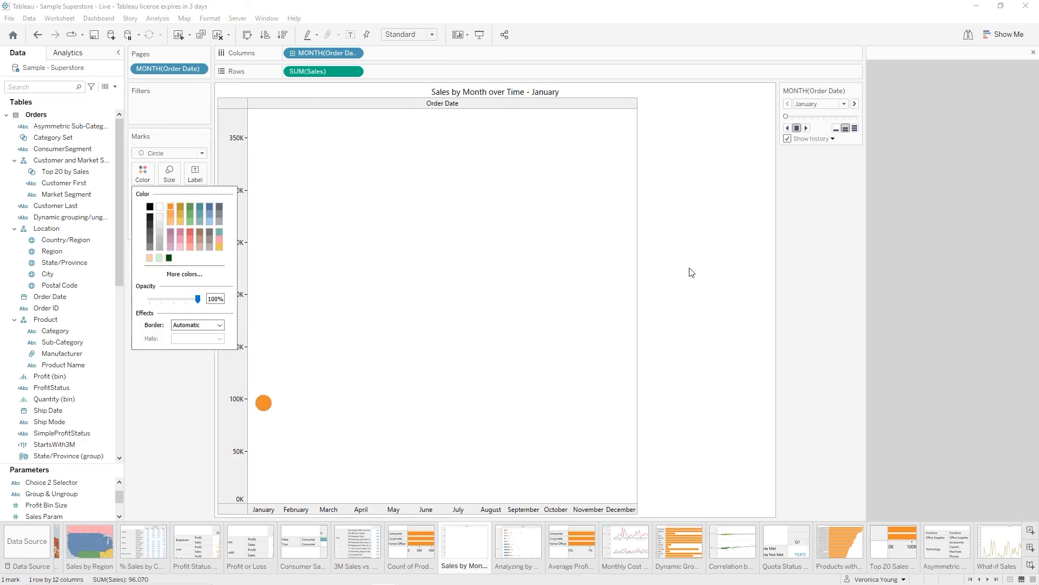
click(433, 36)
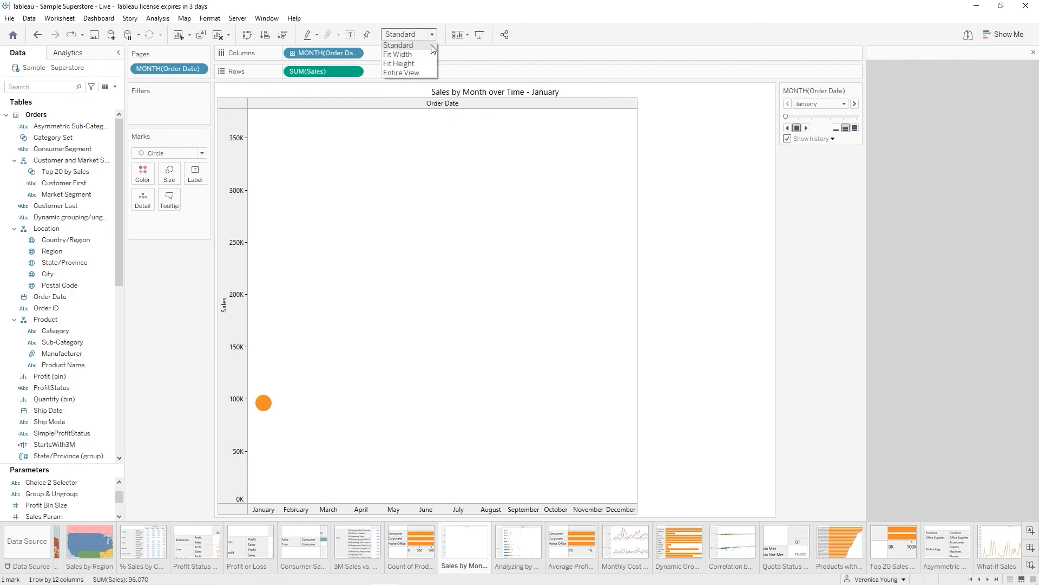
click(414, 73)
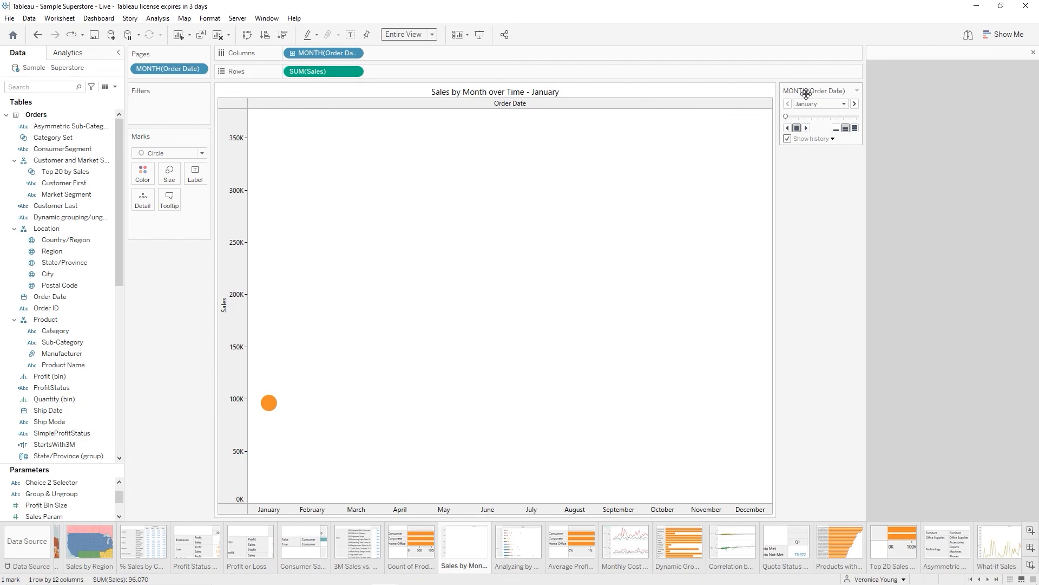
Retitle the MONTH(Order Date) page control card as "Month"
click(857, 90)
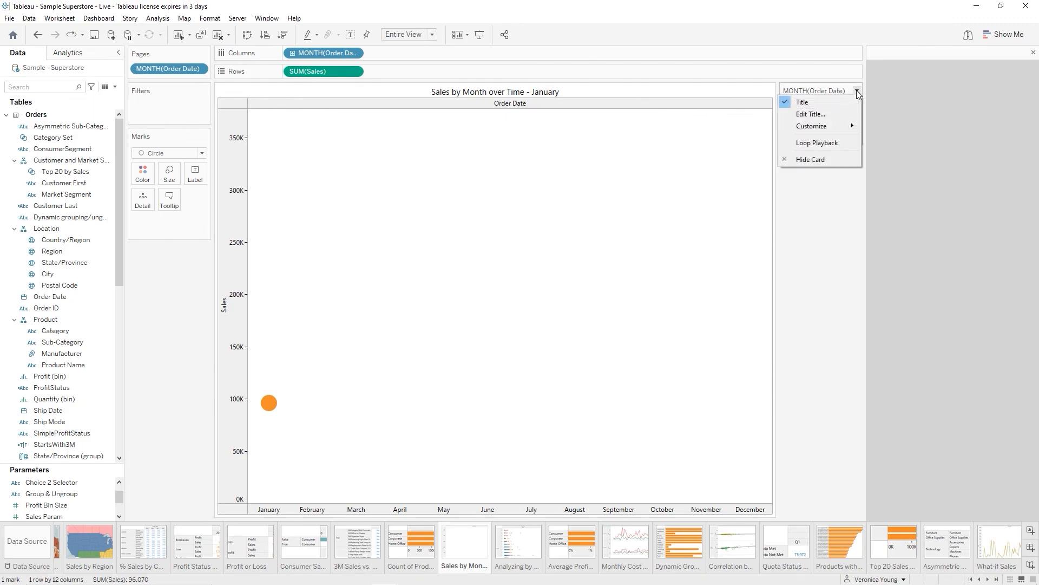
click(819, 114)
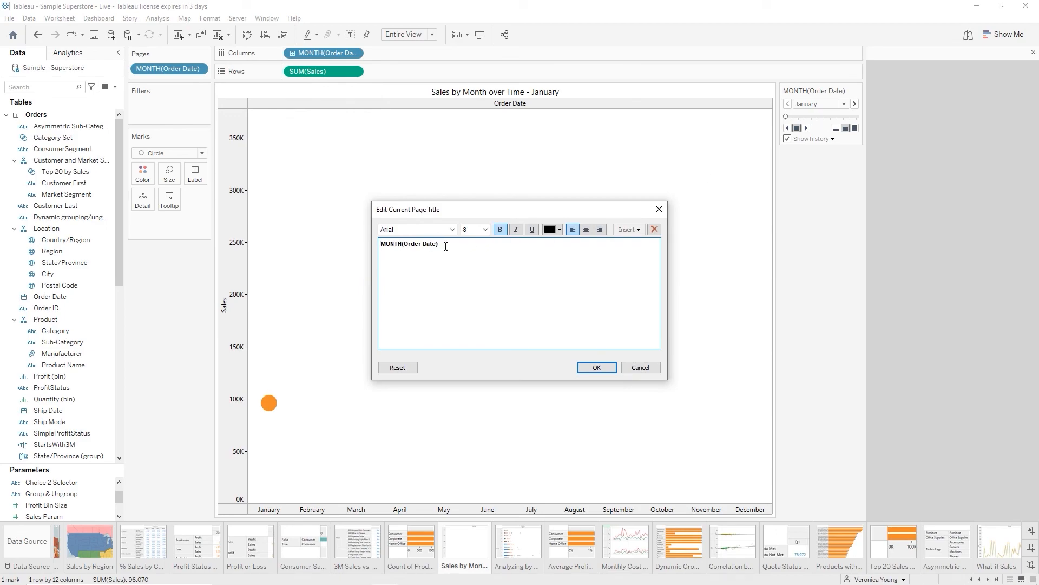
drag(446, 247, 354, 244)
text(Month)
click(597, 367)
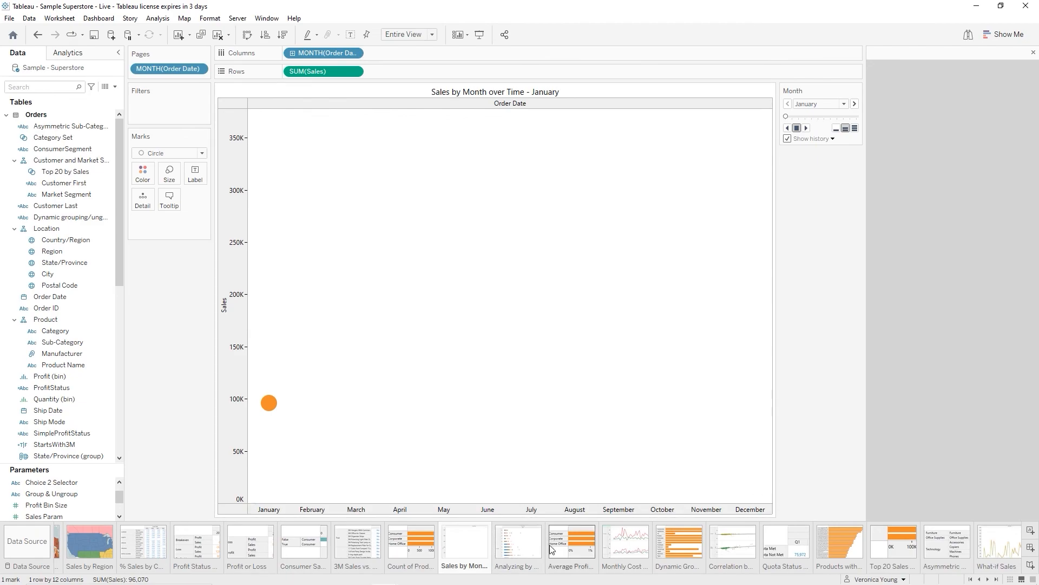
Fit the Analyzing by Region and Customer sheet to Entire View and hide its field labels for rows and columns
click(513, 549)
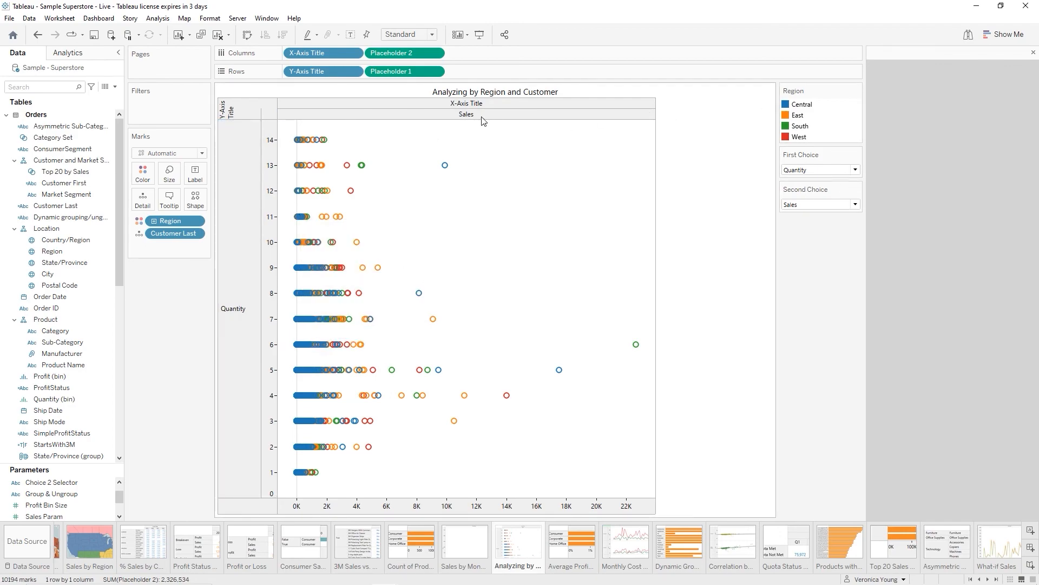
click(436, 36)
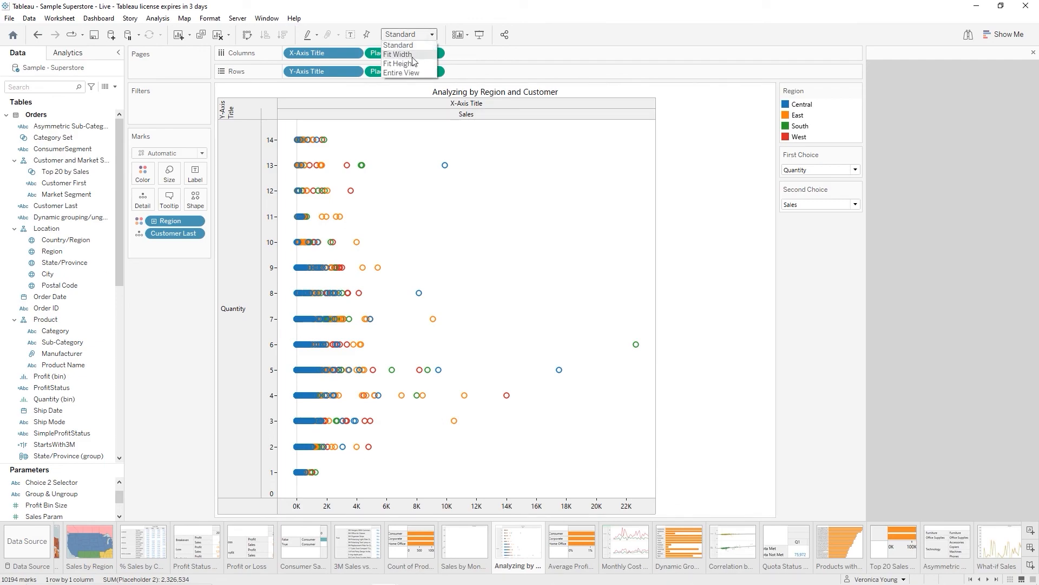
click(407, 73)
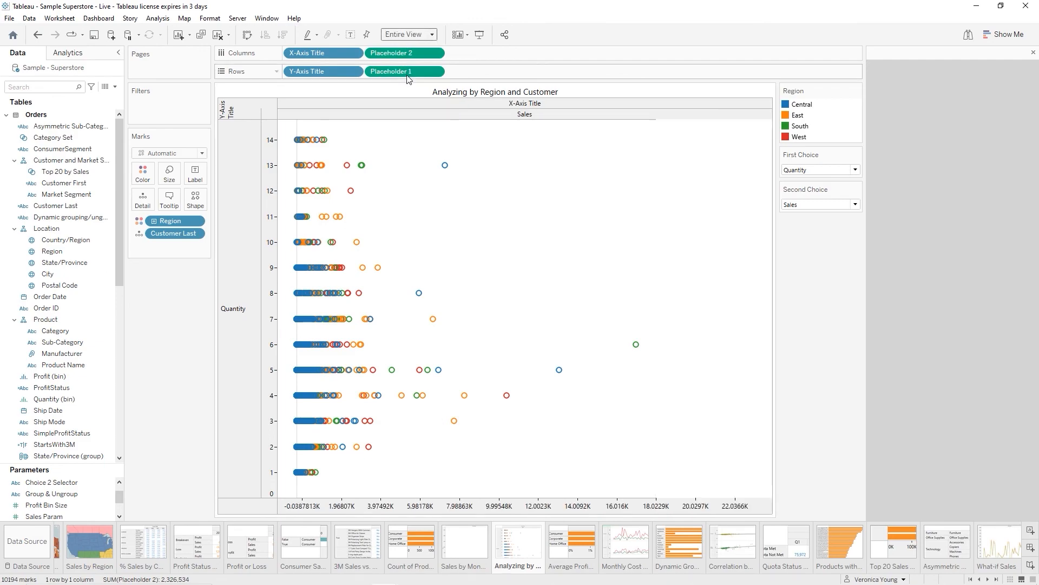
right_click(229, 111)
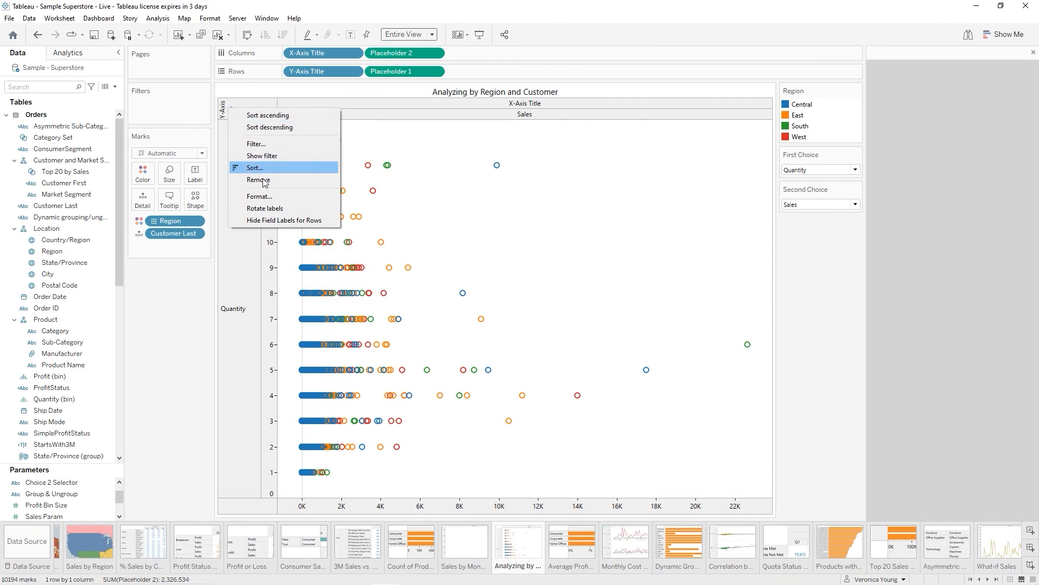
click(283, 219)
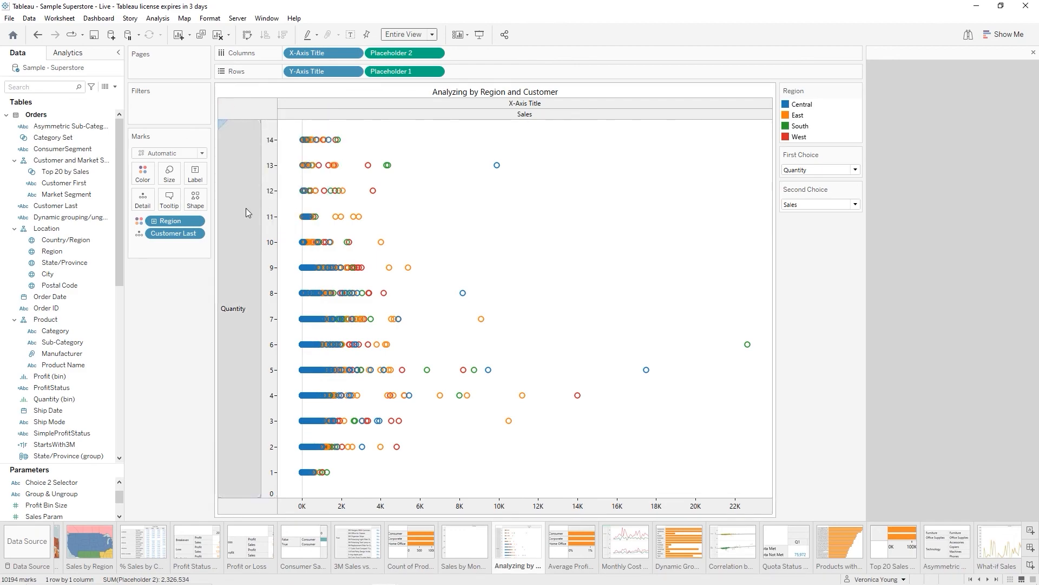
right_click(534, 108)
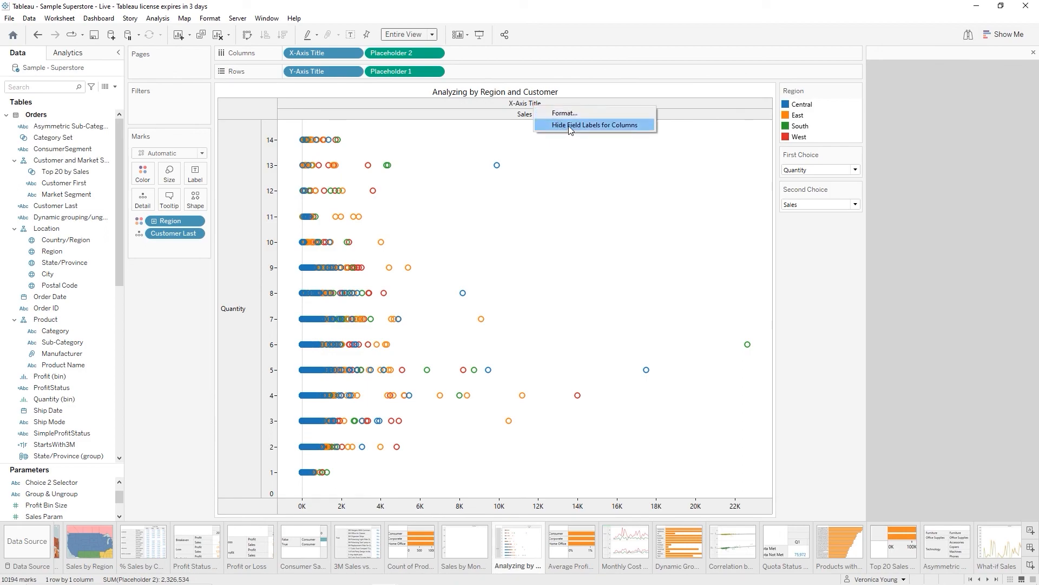
click(569, 125)
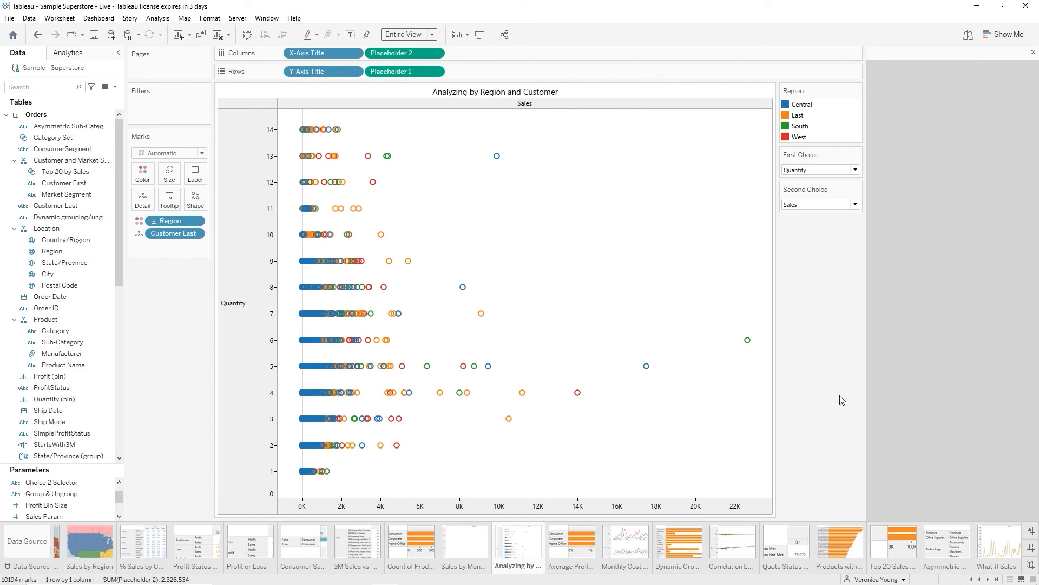
Retitle the MONTH(Order Date) filter card on the Monthly Cost and Profit by Market Segment sheet as "MONTH"
click(573, 547)
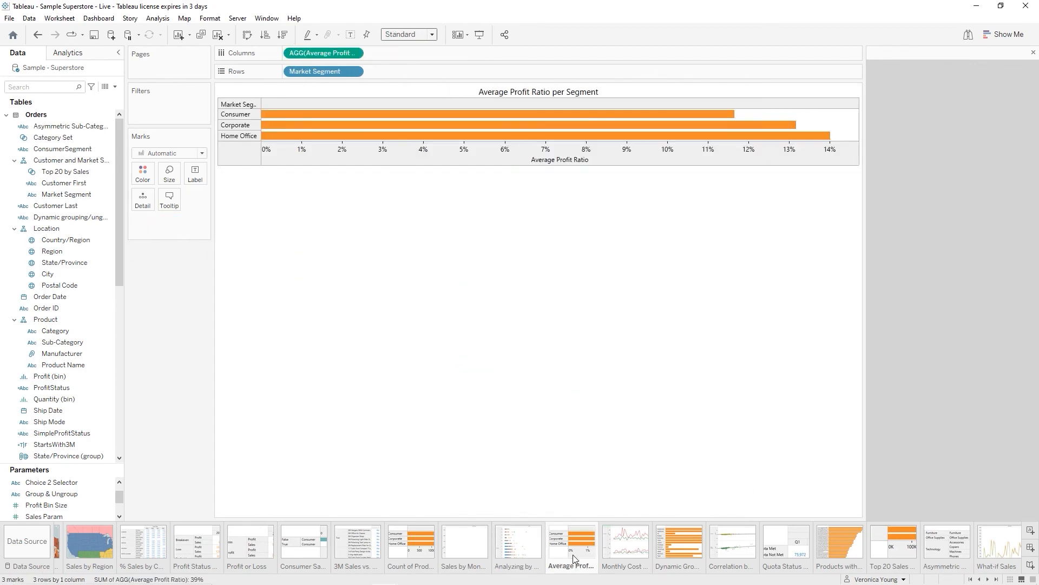
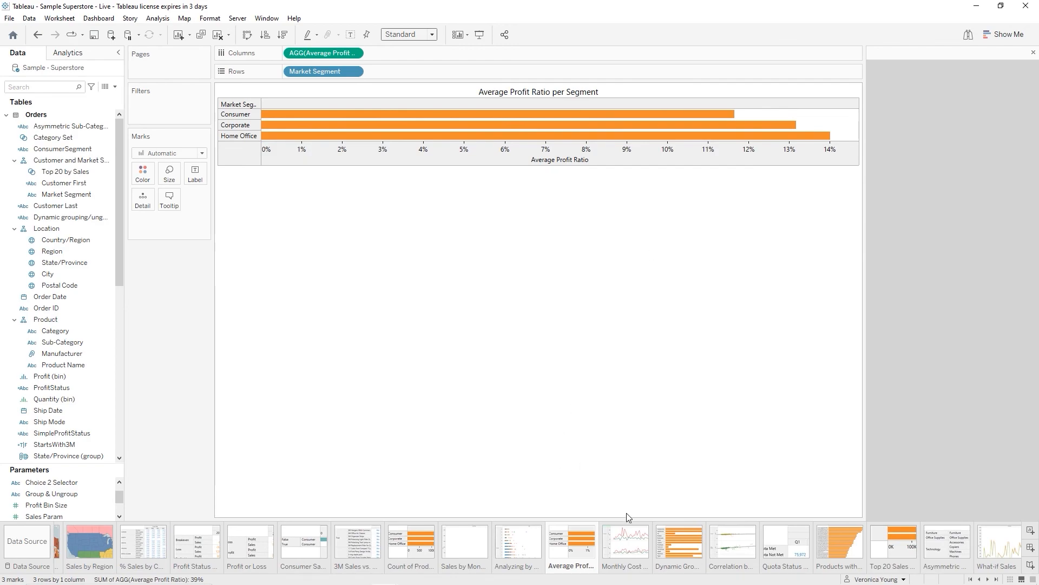
click(623, 543)
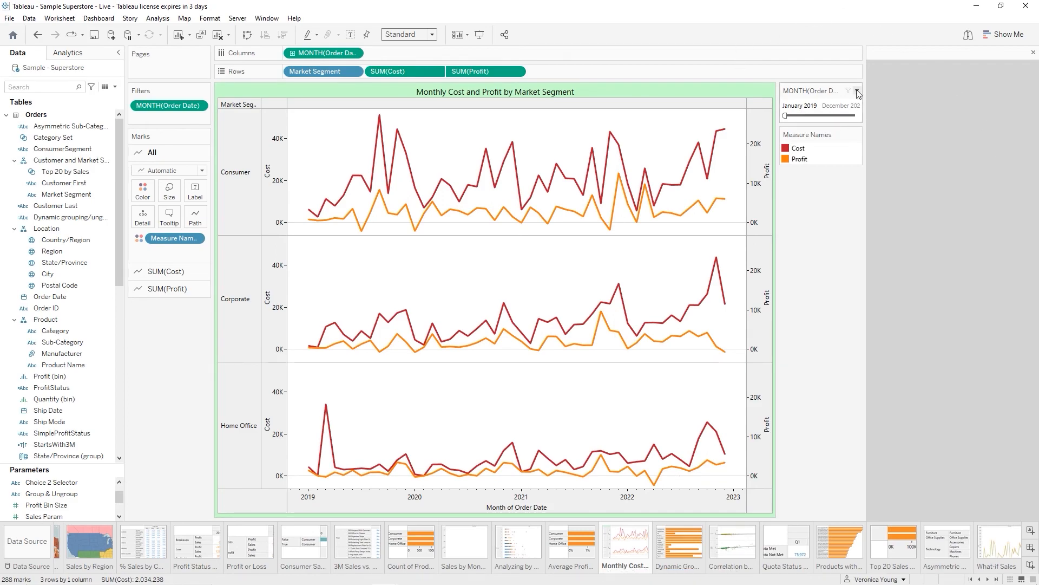
click(858, 91)
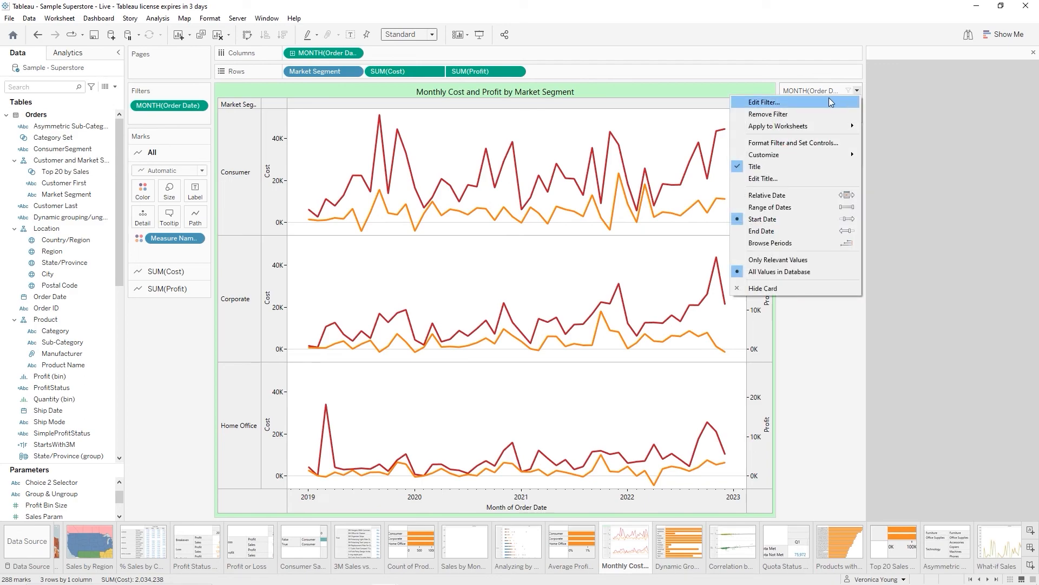
click(787, 178)
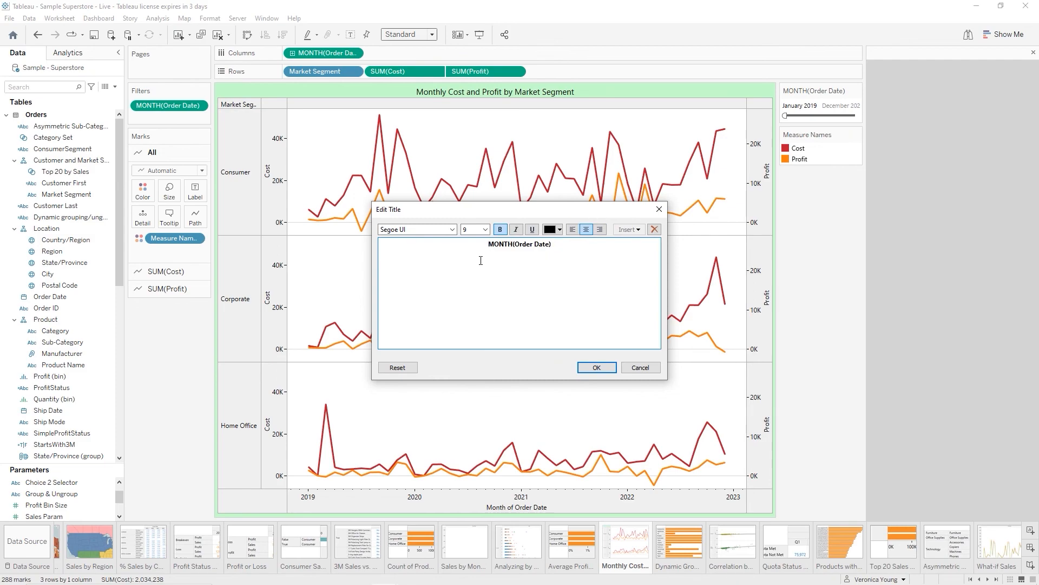
key(BackSpace)
key(BackSpace)
key(BackSpace)
key(BackSpace)
key(BackSpace)
key(BackSpace)
key(BackSpace)
key(BackSpace)
key(BackSpace)
key(BackSpace)
key(BackSpace)
key(BackSpace)
click(599, 367)
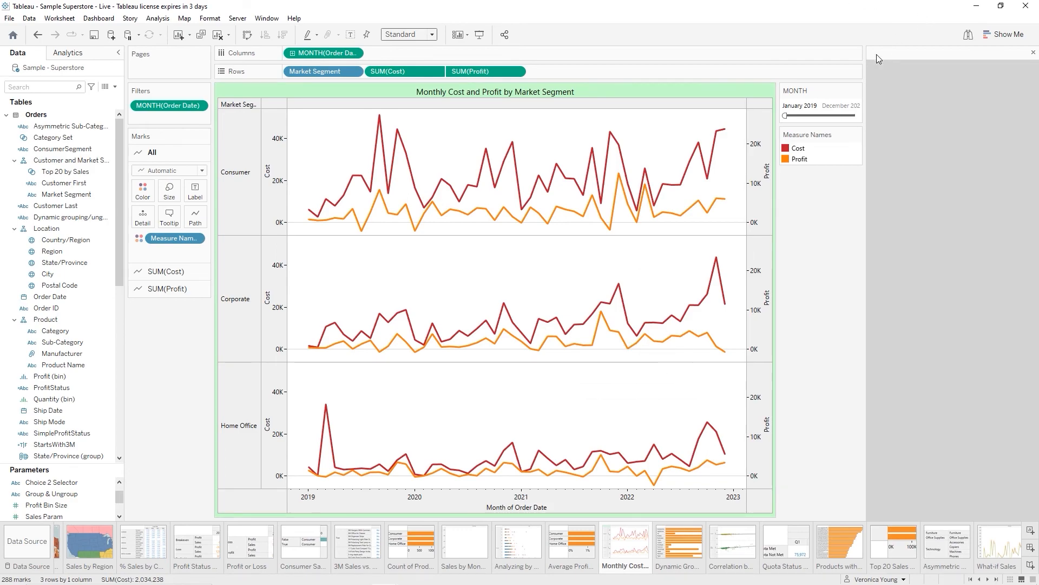
Shade the body of the MONTH filter card light orange
click(857, 90)
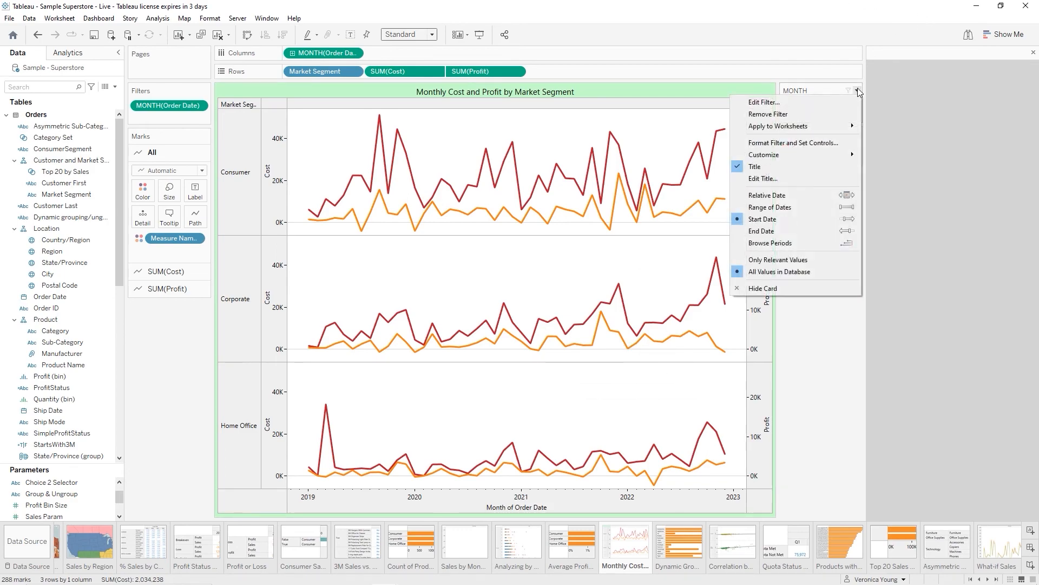
click(806, 143)
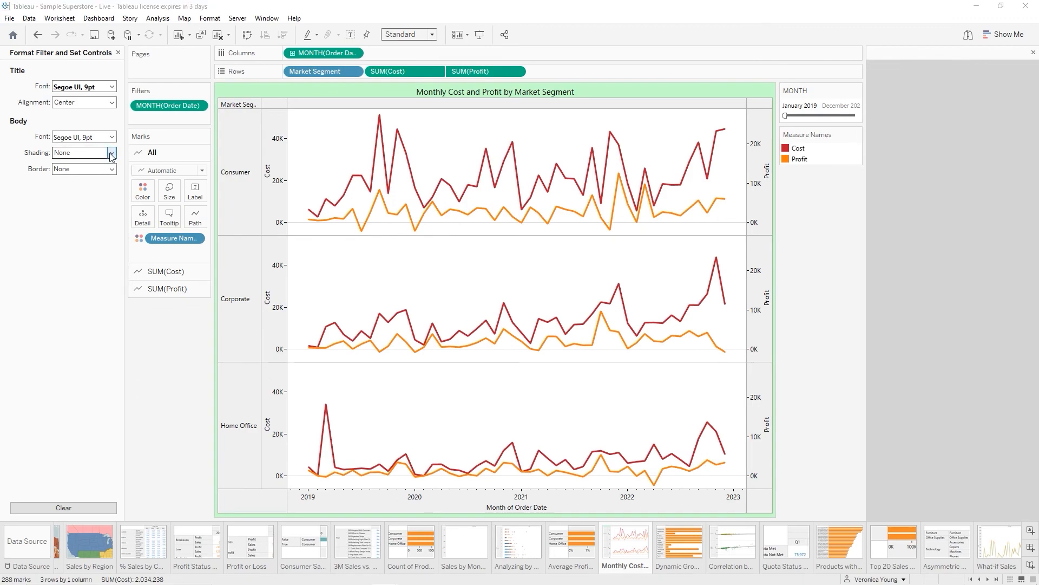
click(111, 153)
click(60, 230)
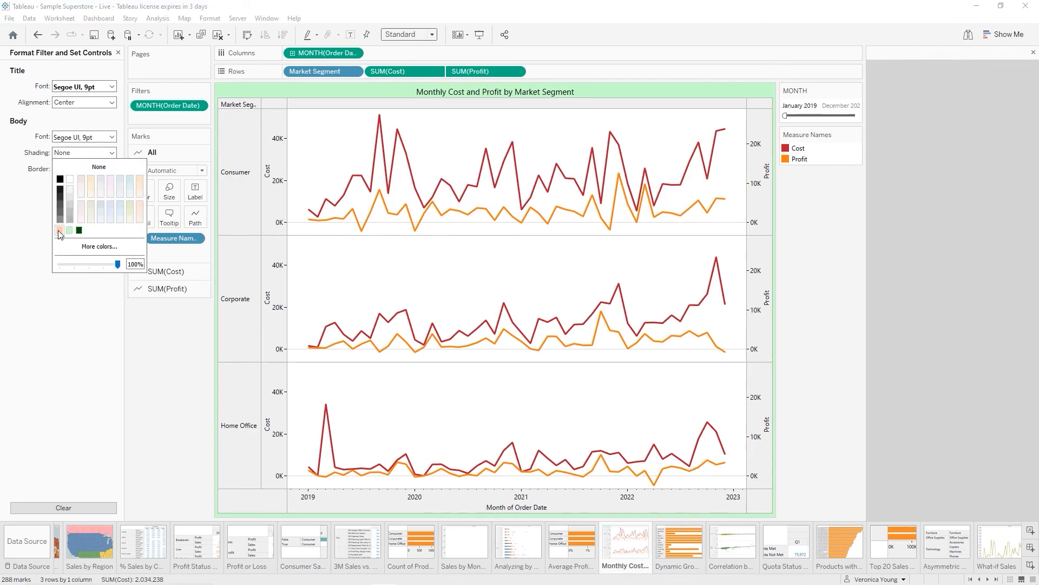
click(712, 133)
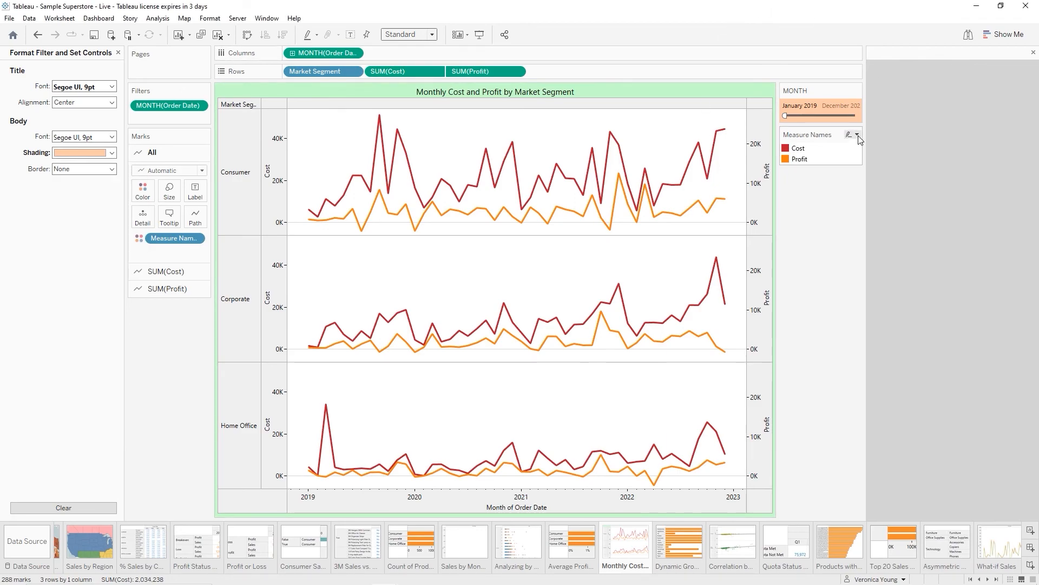
Shade the body of the Measure Names legend light orange to match the filter card
click(858, 136)
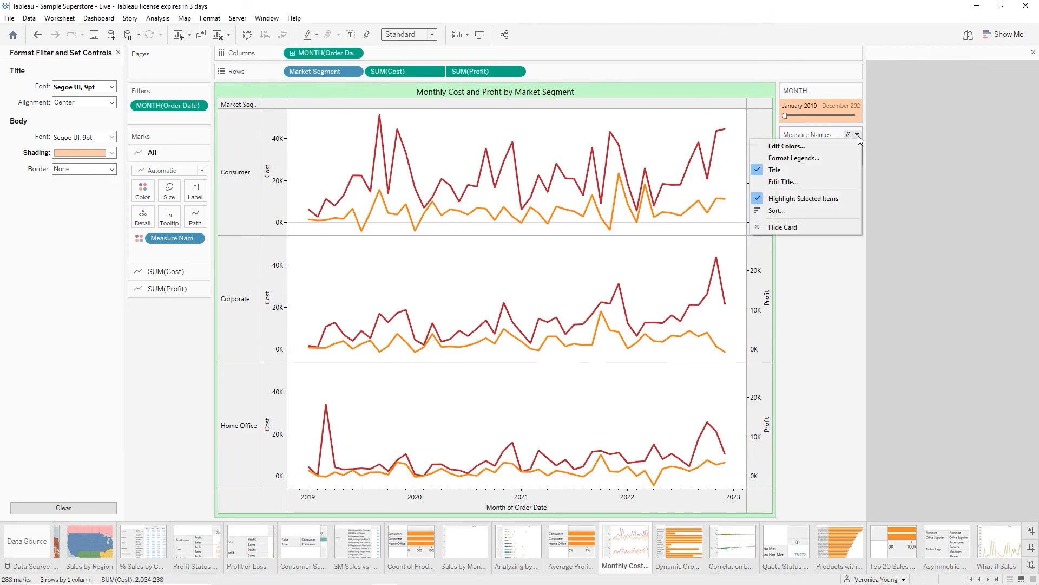
click(804, 158)
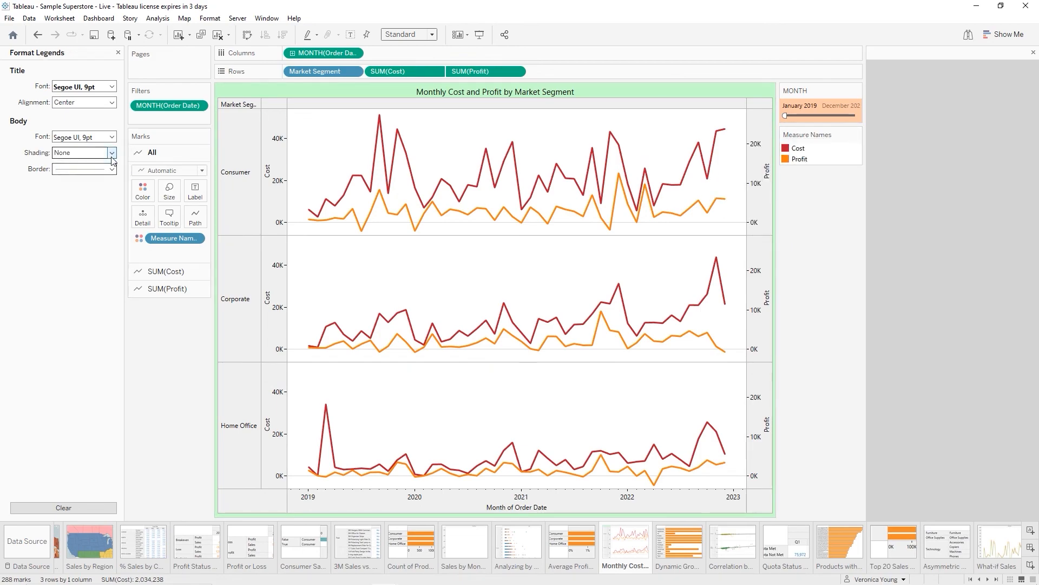
click(84, 152)
click(59, 230)
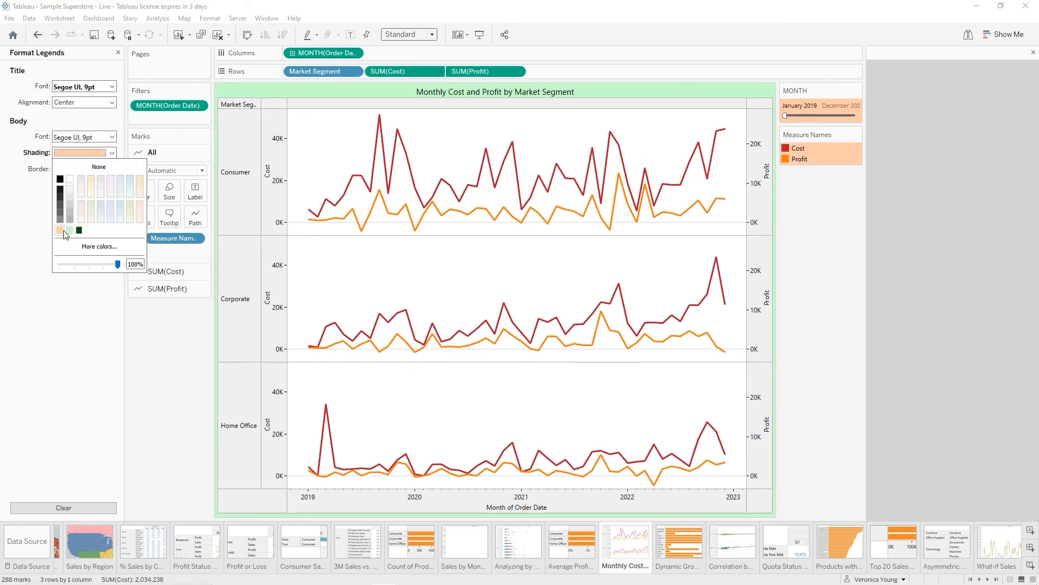
click(891, 193)
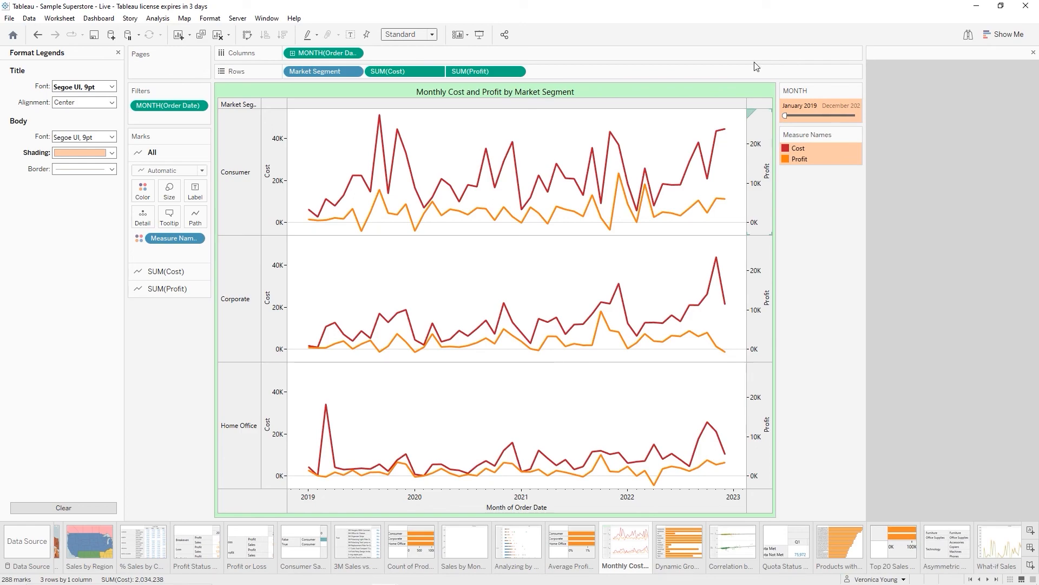
Fit the Monthly Cost and Profit by Market Segment sheet to Entire View and set its worksheet shading to None
click(432, 35)
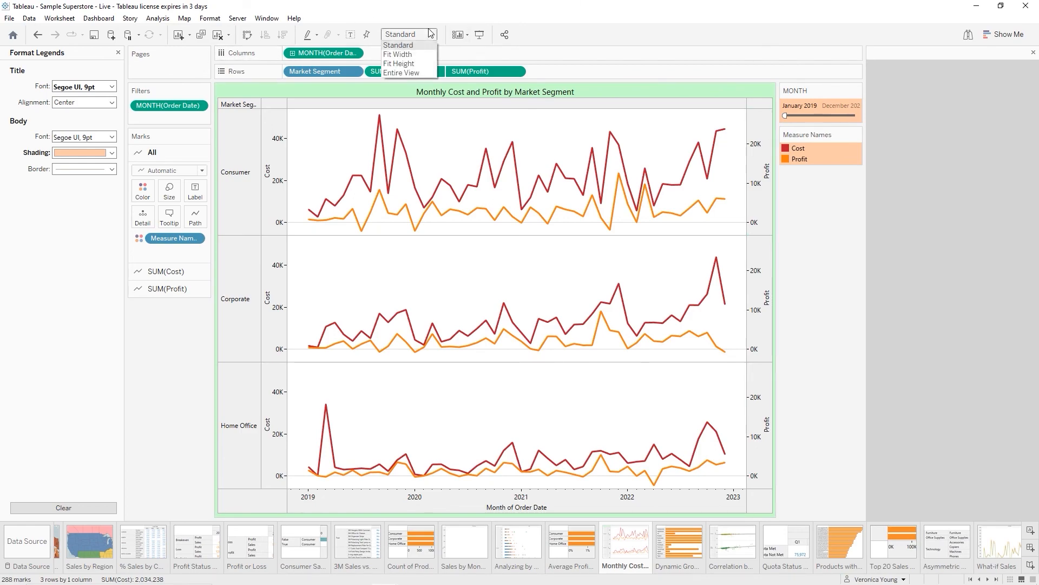
click(417, 73)
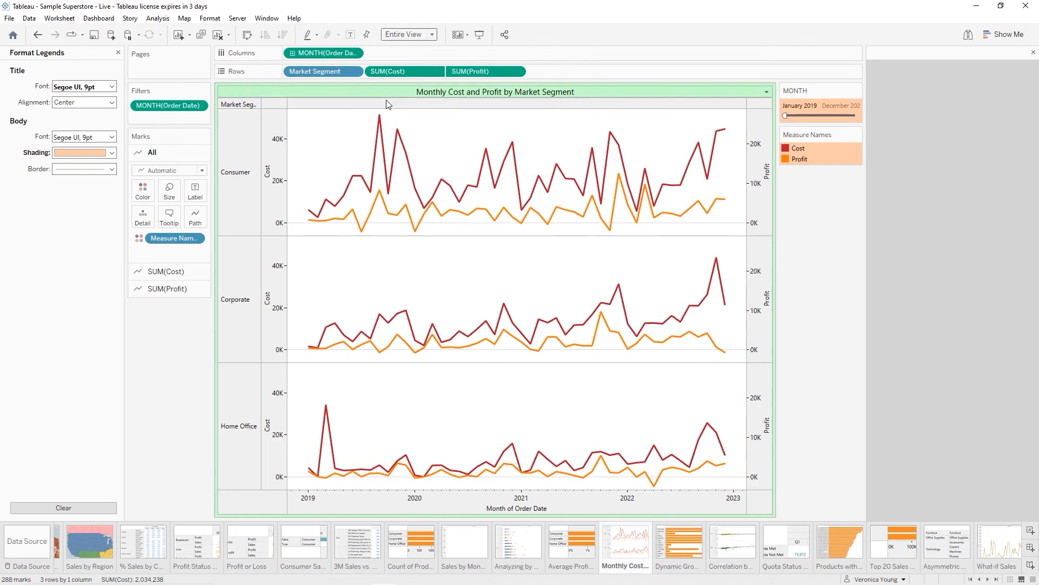
right_click(324, 139)
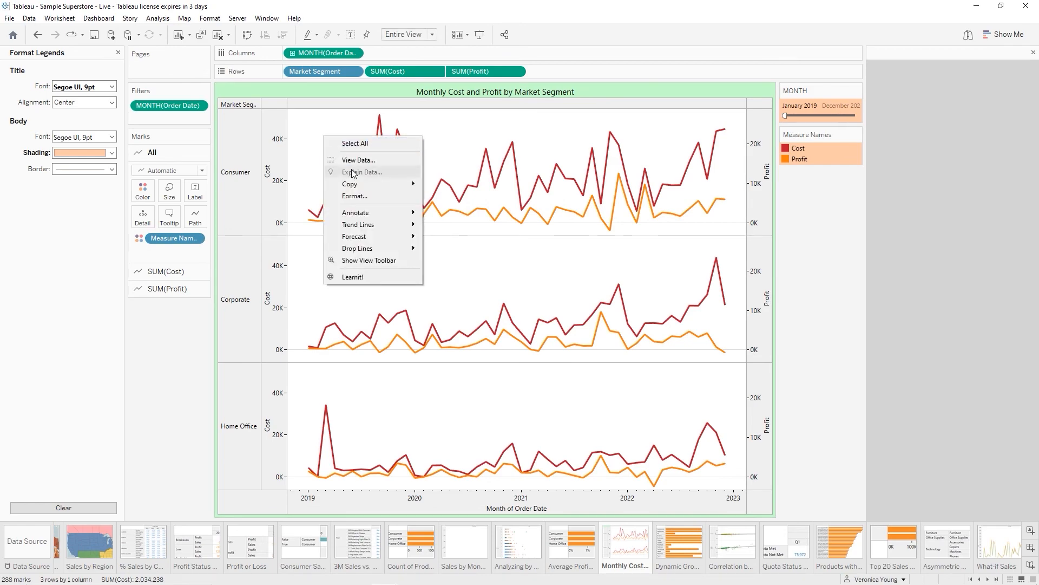
click(364, 196)
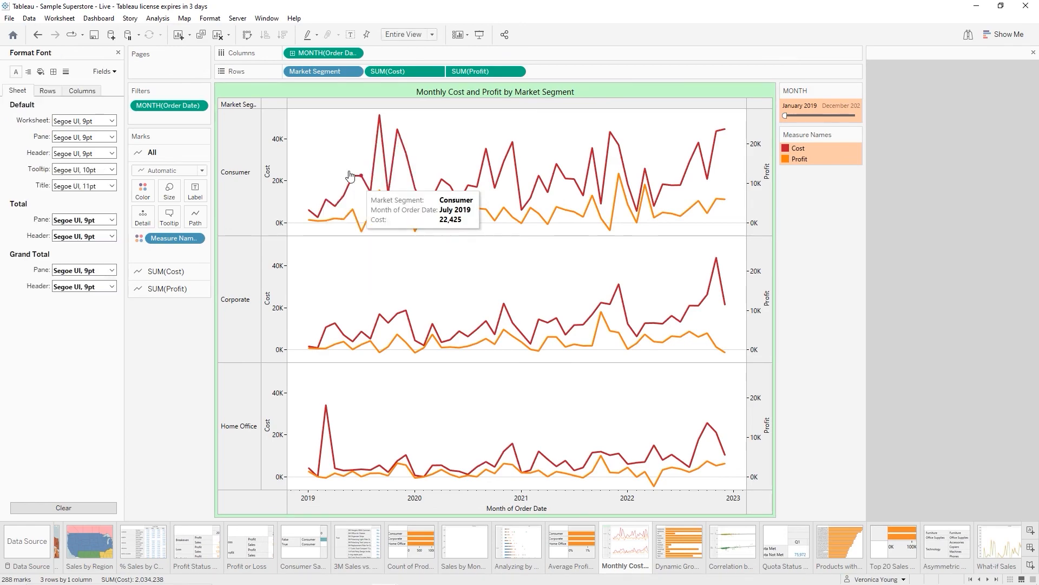
click(40, 72)
click(112, 121)
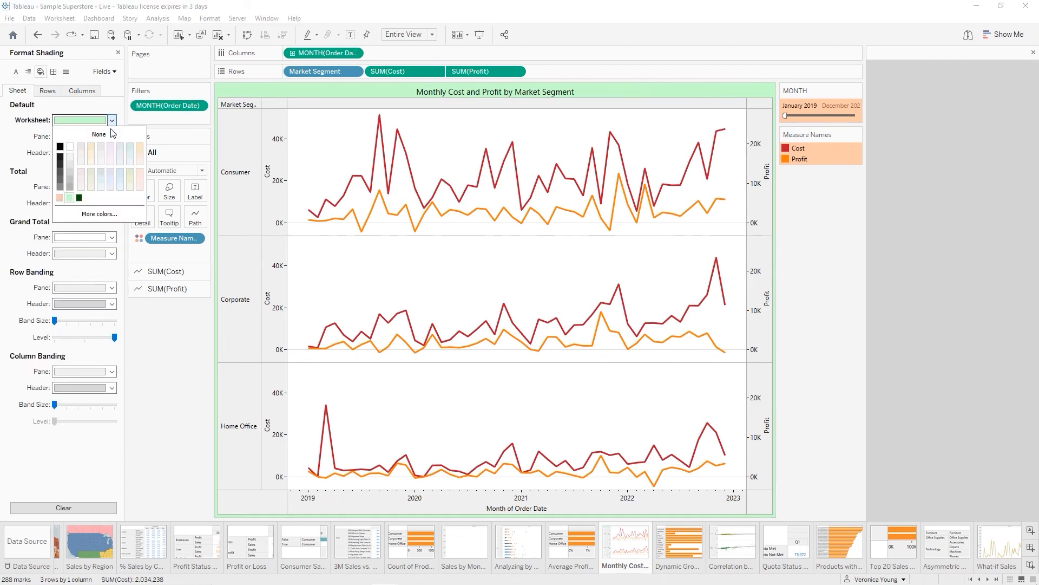
click(106, 134)
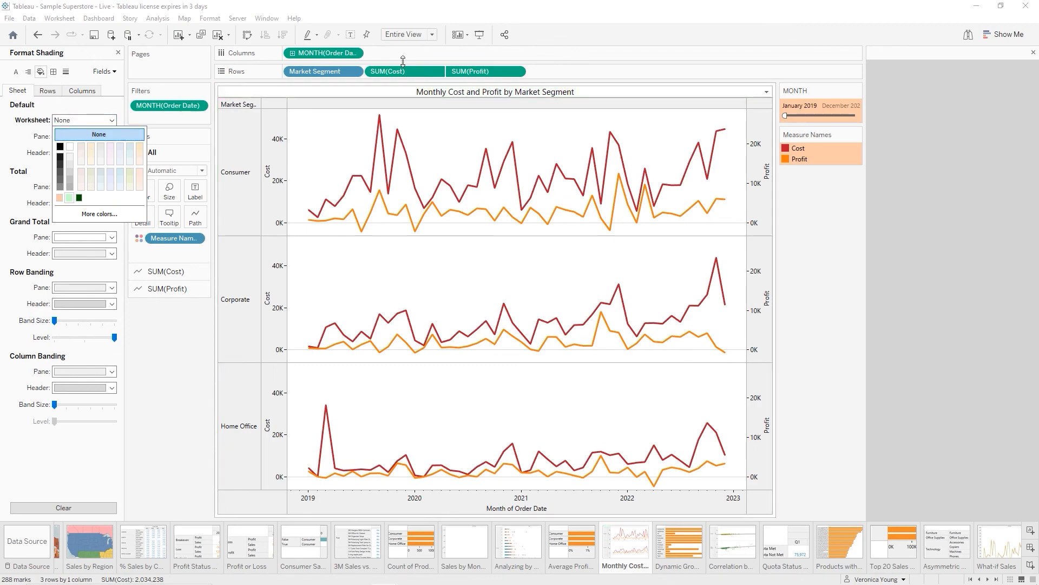
click(820, 275)
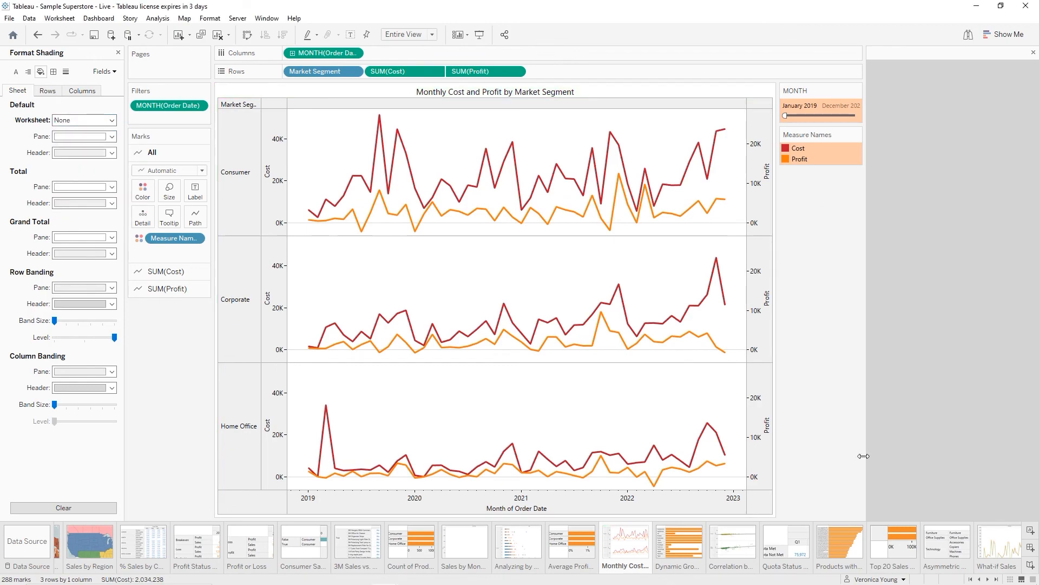
click(117, 53)
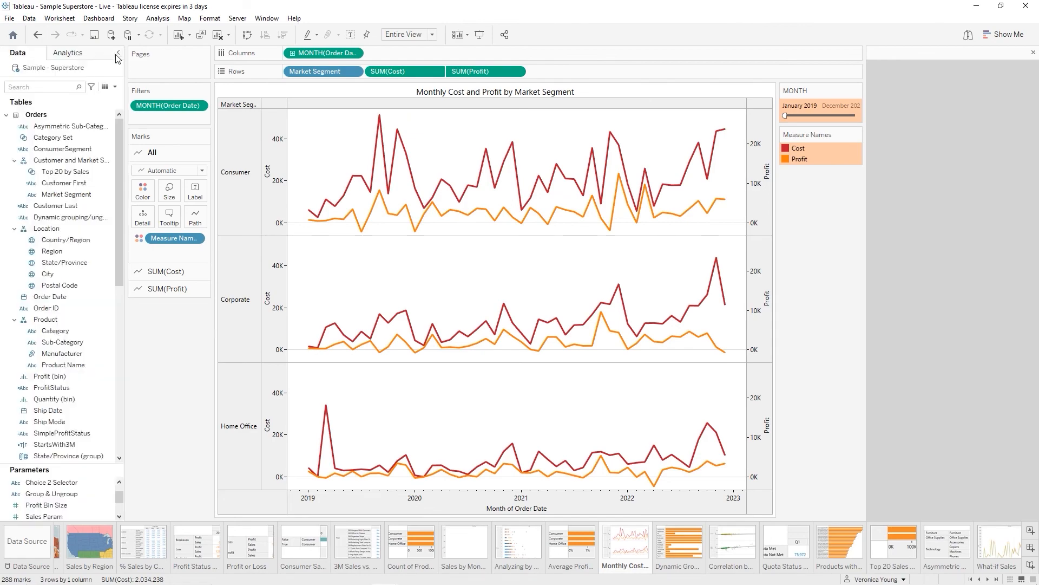
click(95, 36)
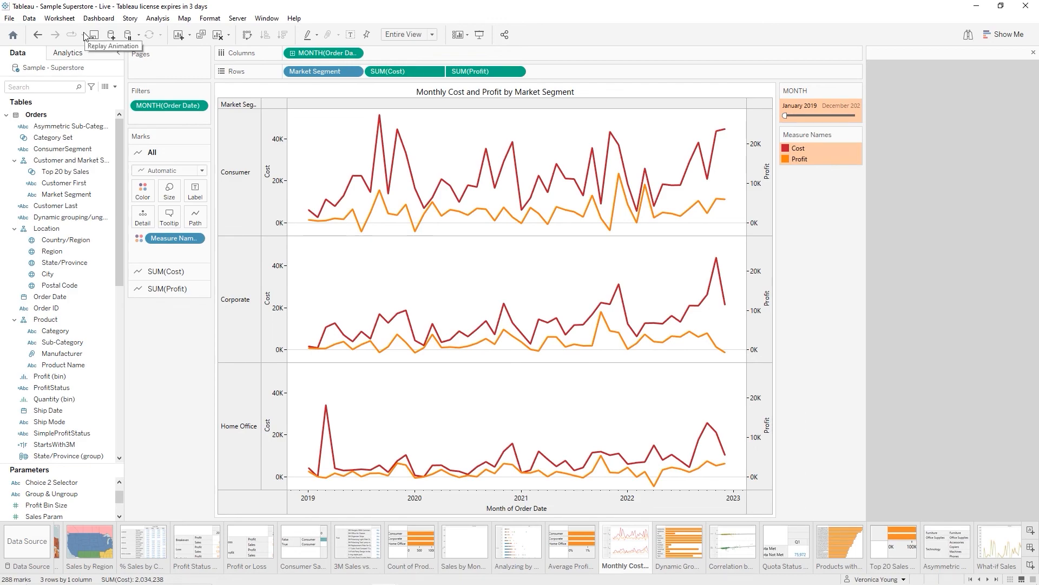
click(85, 36)
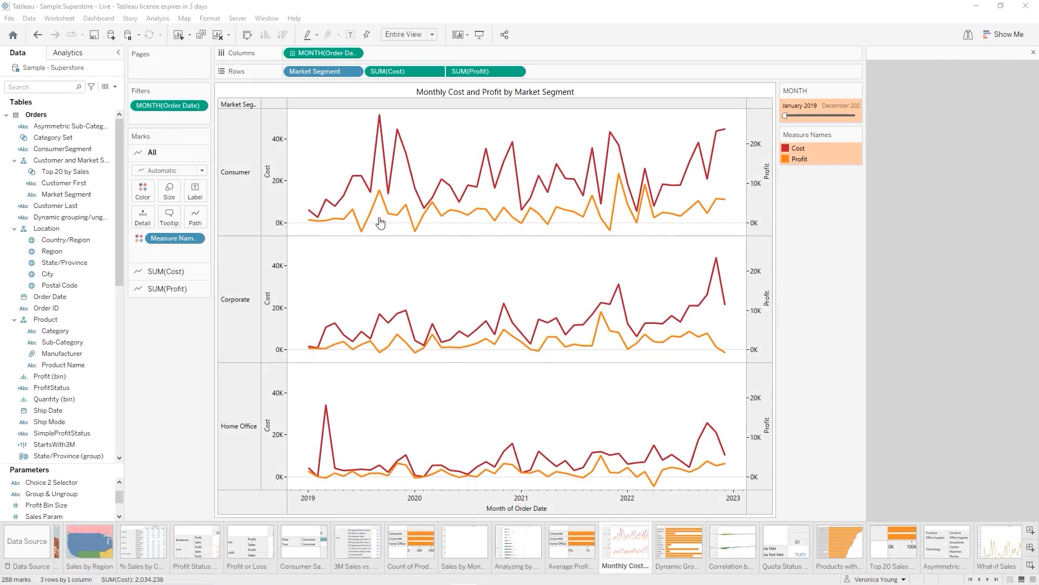
Recolor the Profit measure green on the Monthly Cost and Profit by Market Segment sheet
click(144, 192)
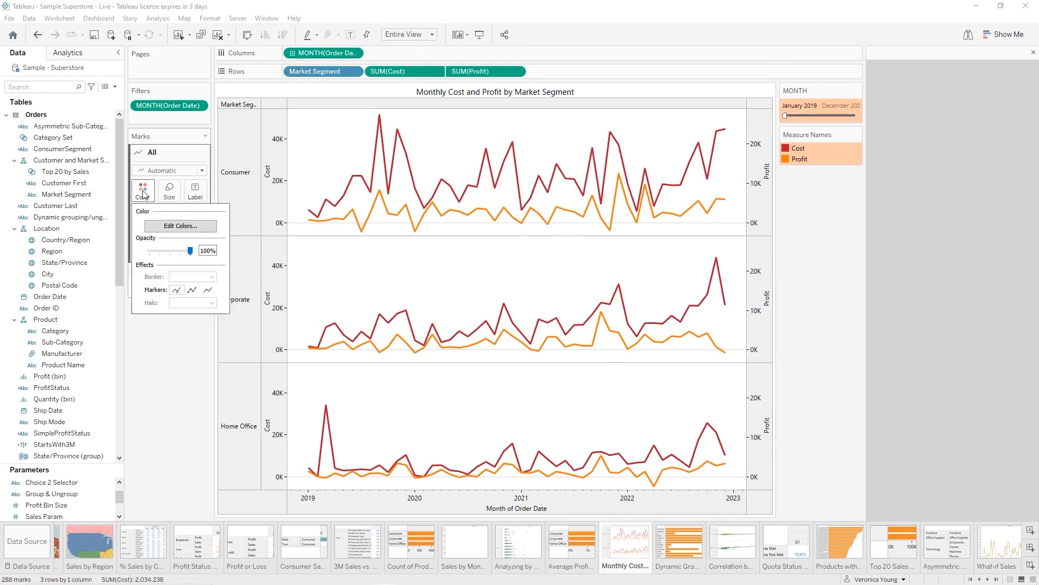
click(176, 232)
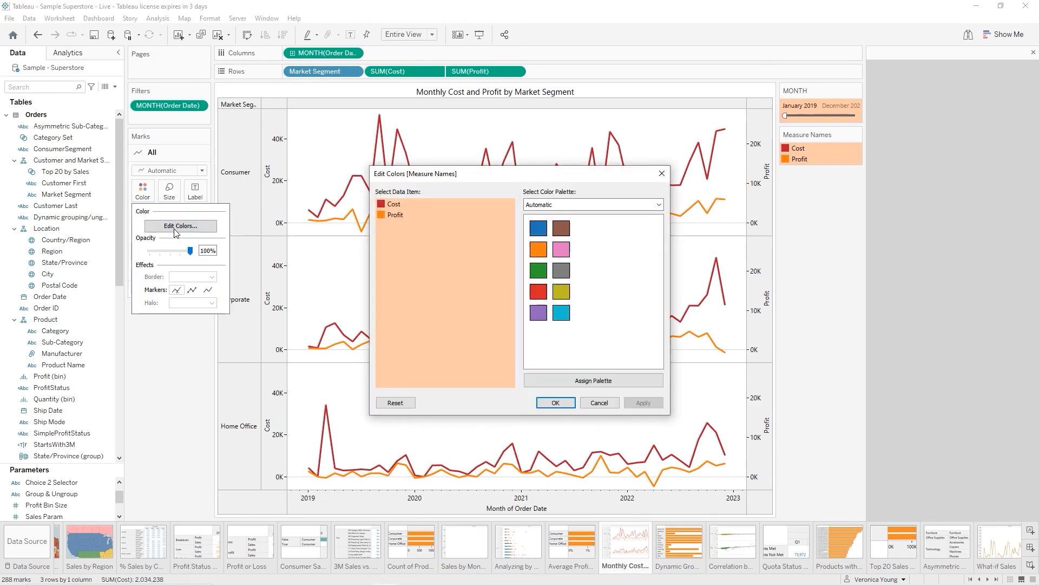
click(387, 207)
click(541, 275)
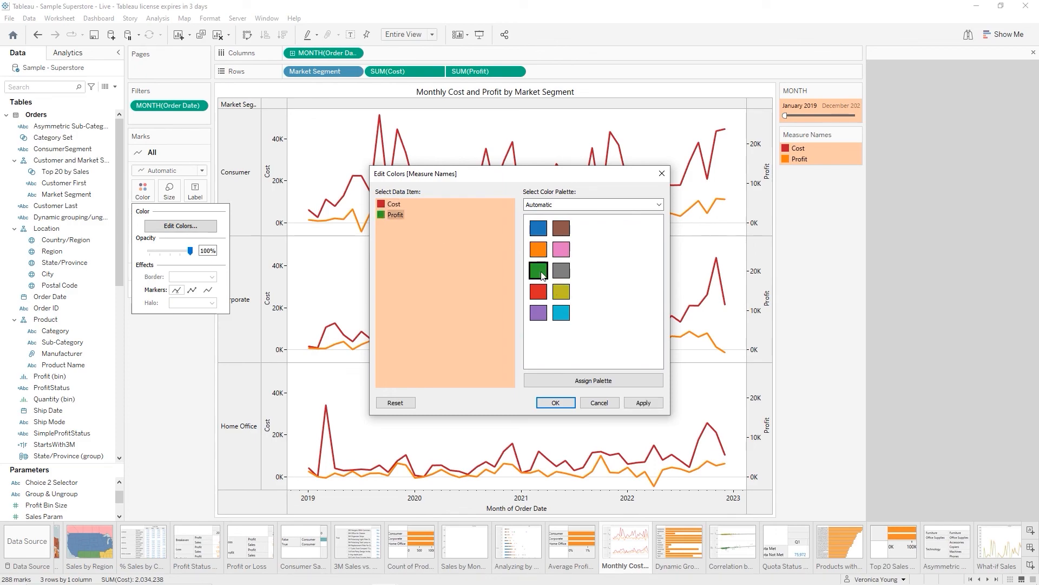
click(556, 402)
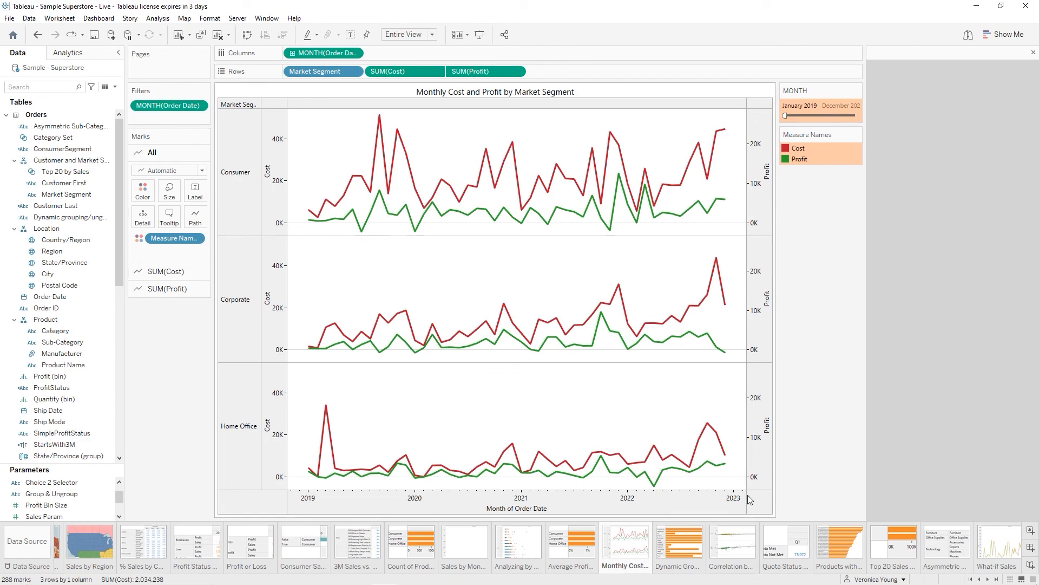
Fit the Dynamic Group - Sales Information sheet to Entire View
click(681, 541)
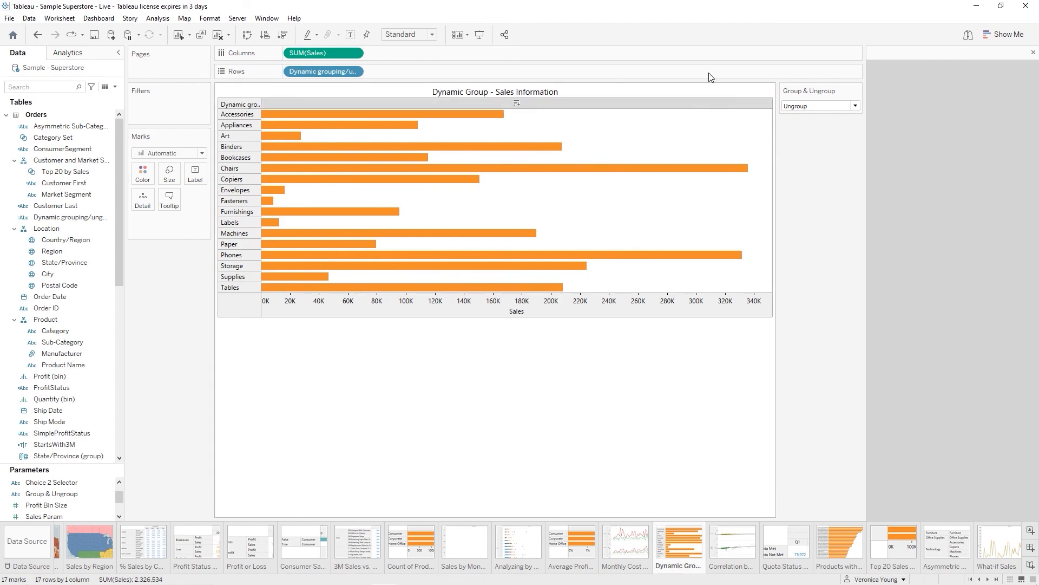
click(411, 36)
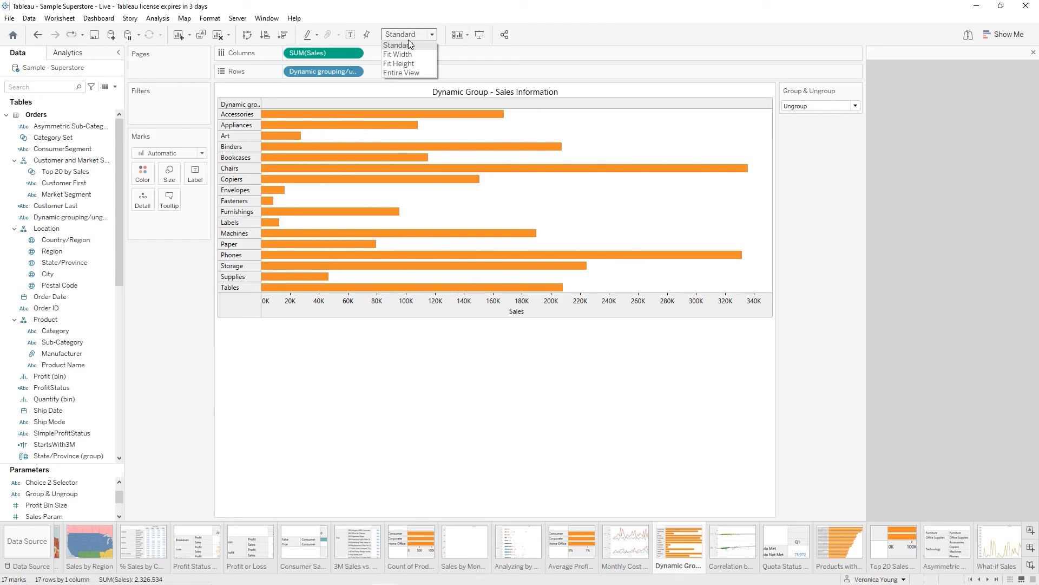
click(405, 73)
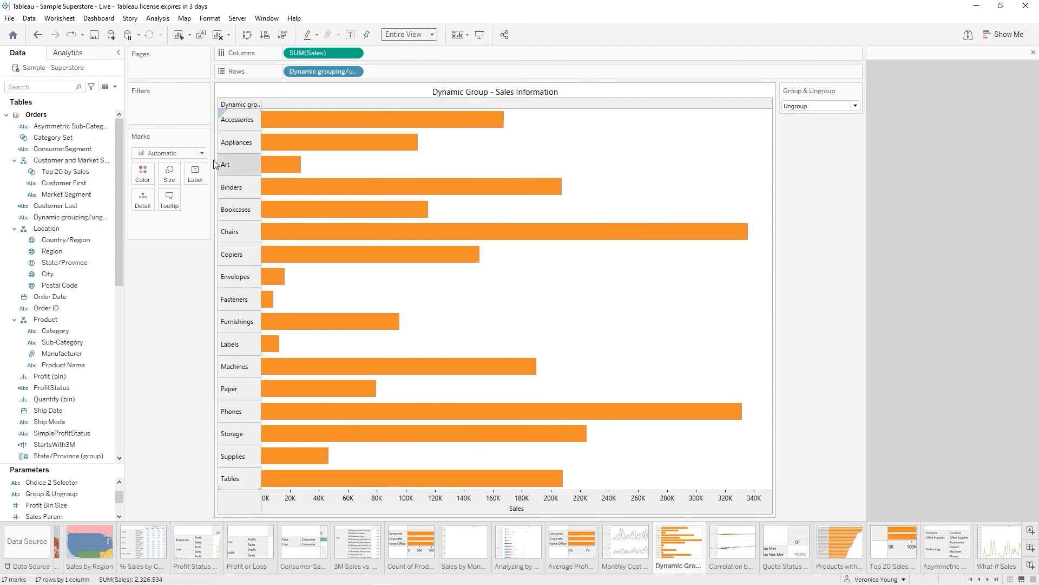
Show mark labels on the Dynamic Group - Sales Information bars and align them horizontally to the center
click(198, 177)
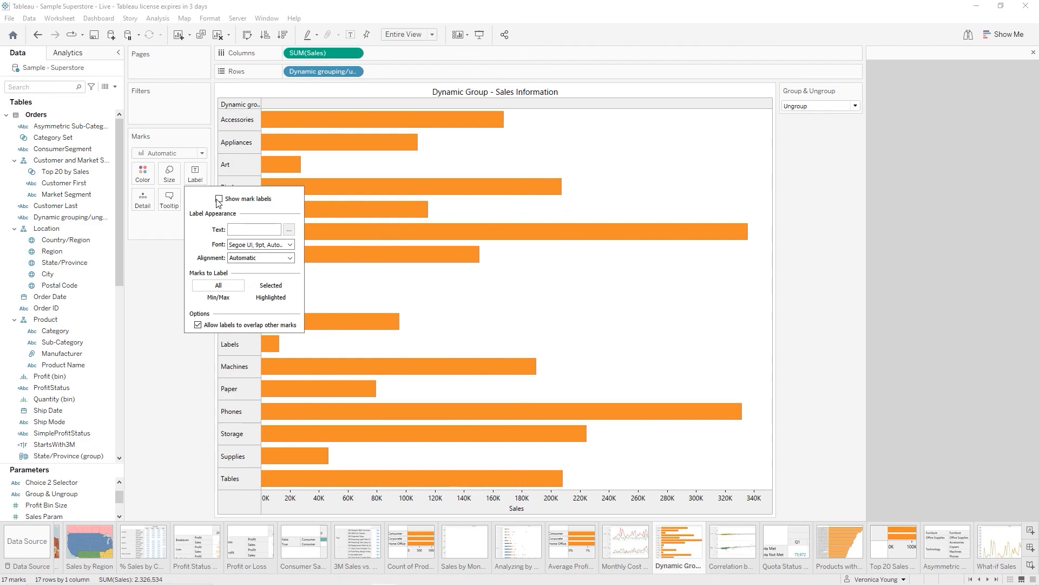
click(219, 199)
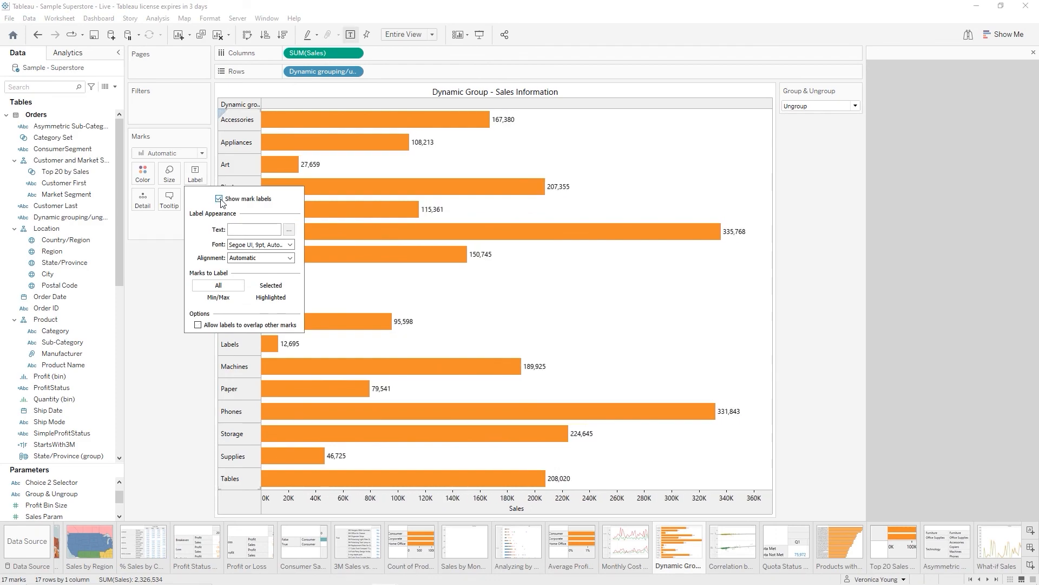
click(234, 259)
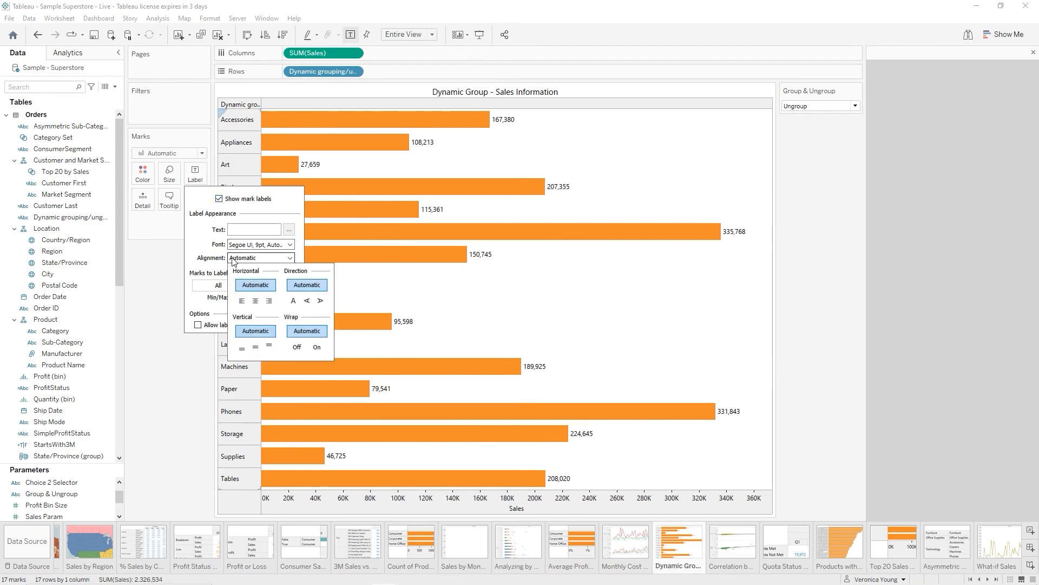
click(256, 301)
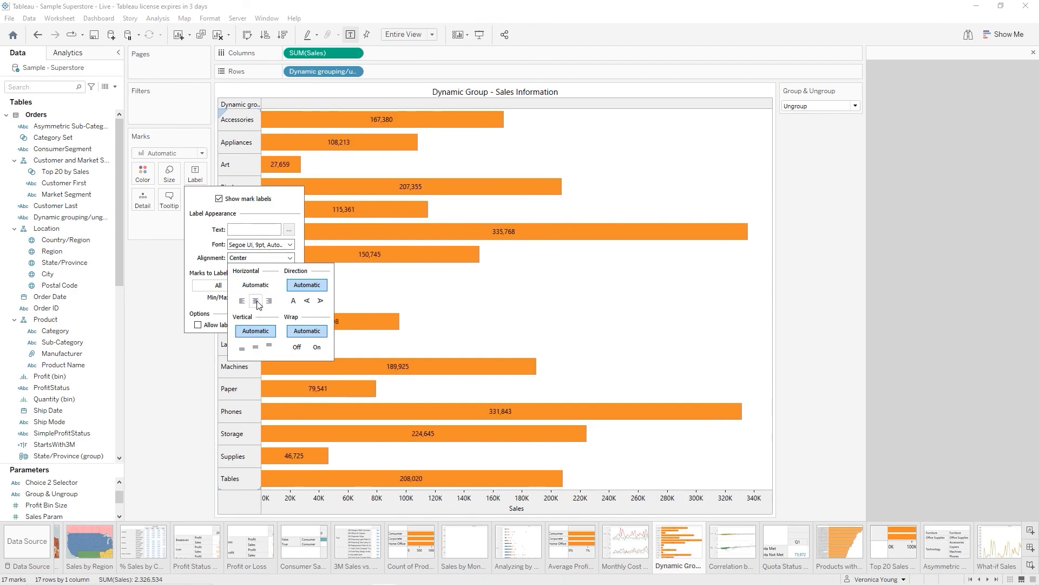
Check the Dynamic Group - Sales Information chart by switching the Group & Ungroup parameter to Group and back to Ungroup
click(694, 312)
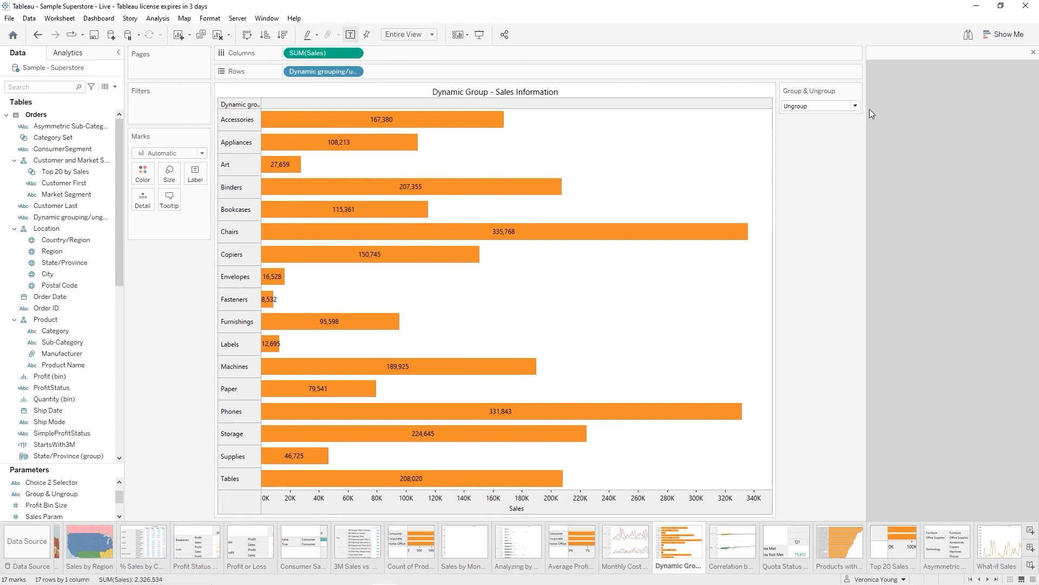
click(856, 106)
click(816, 117)
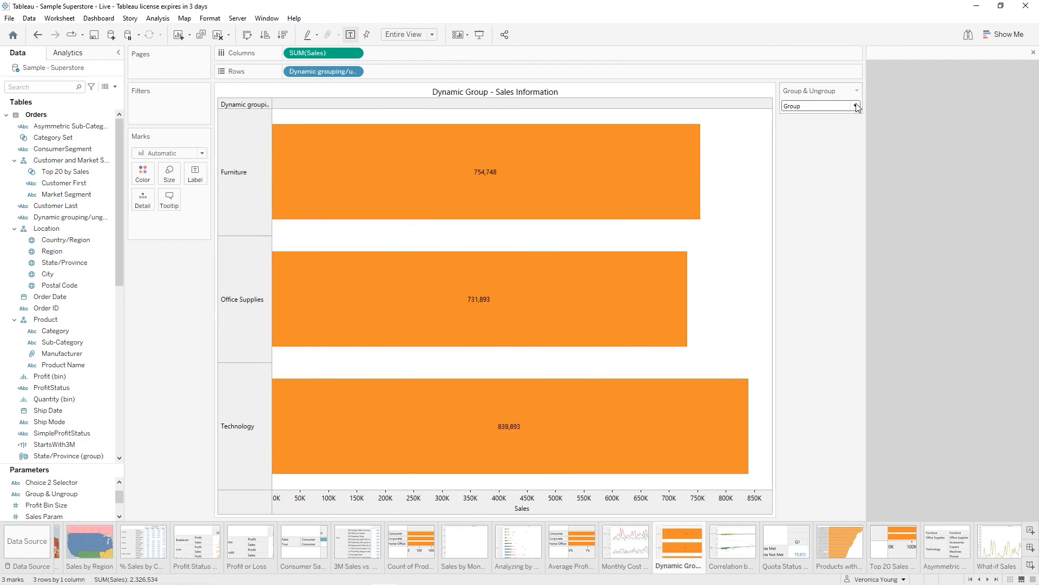
click(856, 107)
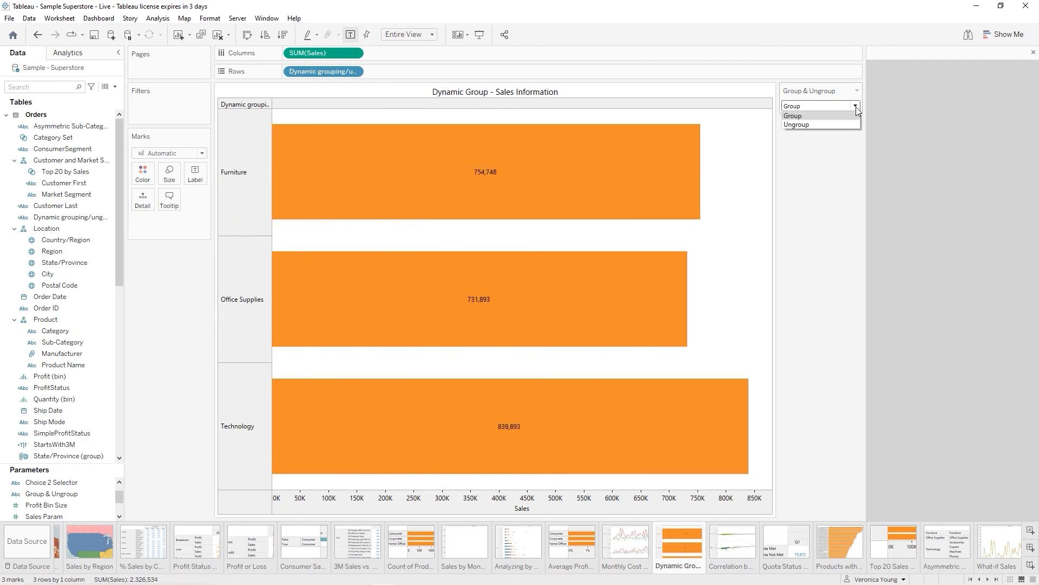
click(817, 124)
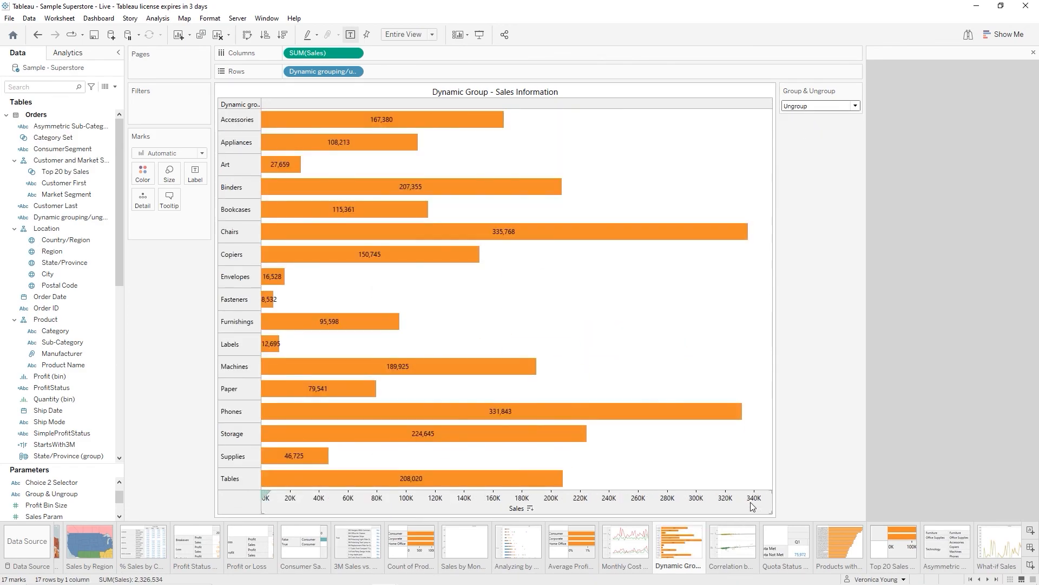
Open the Correlation Coefficient color editor on the Correlation between Sales and Profit sheet
click(742, 551)
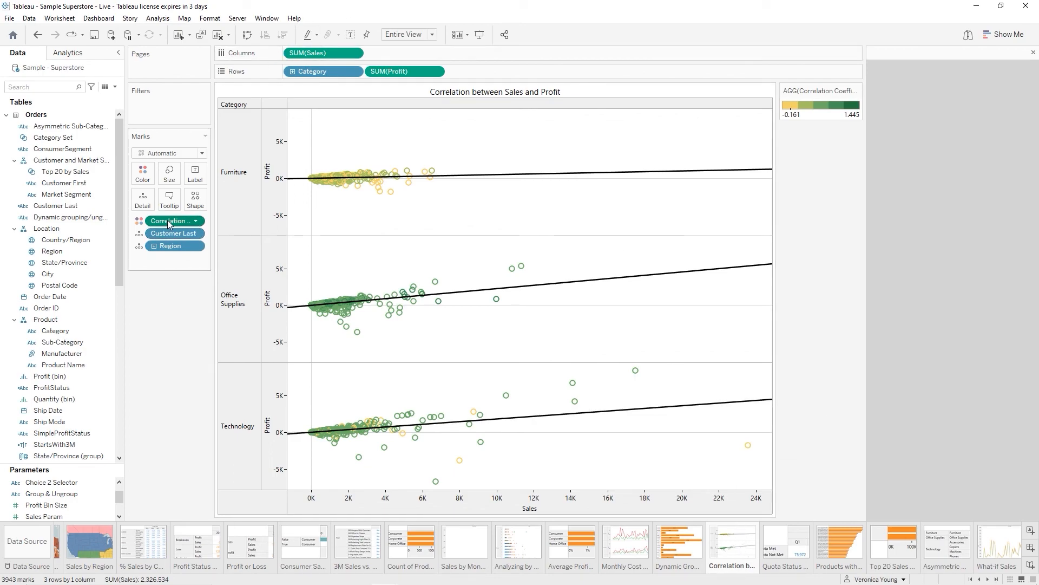
click(142, 173)
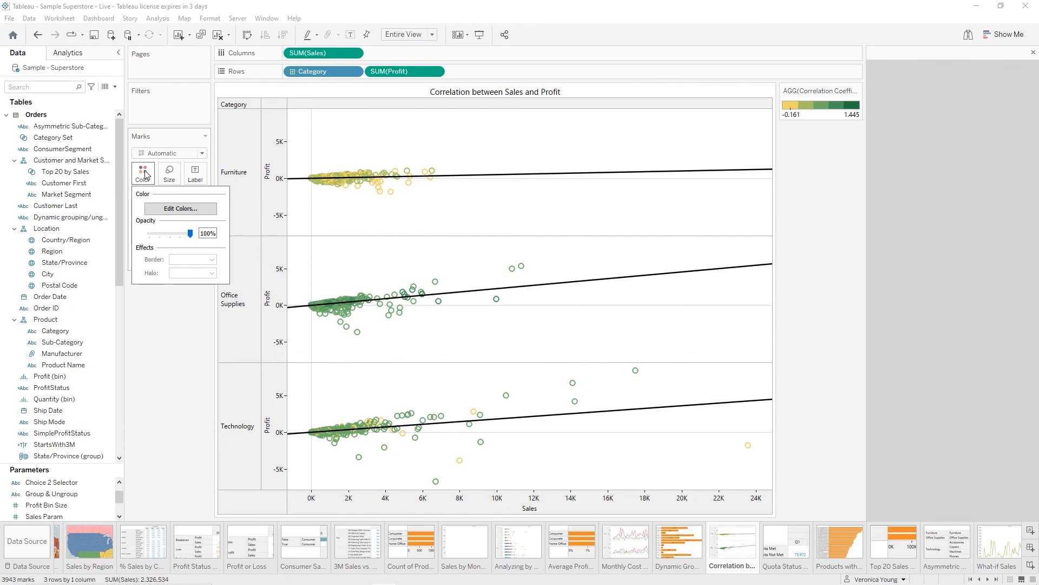
click(194, 209)
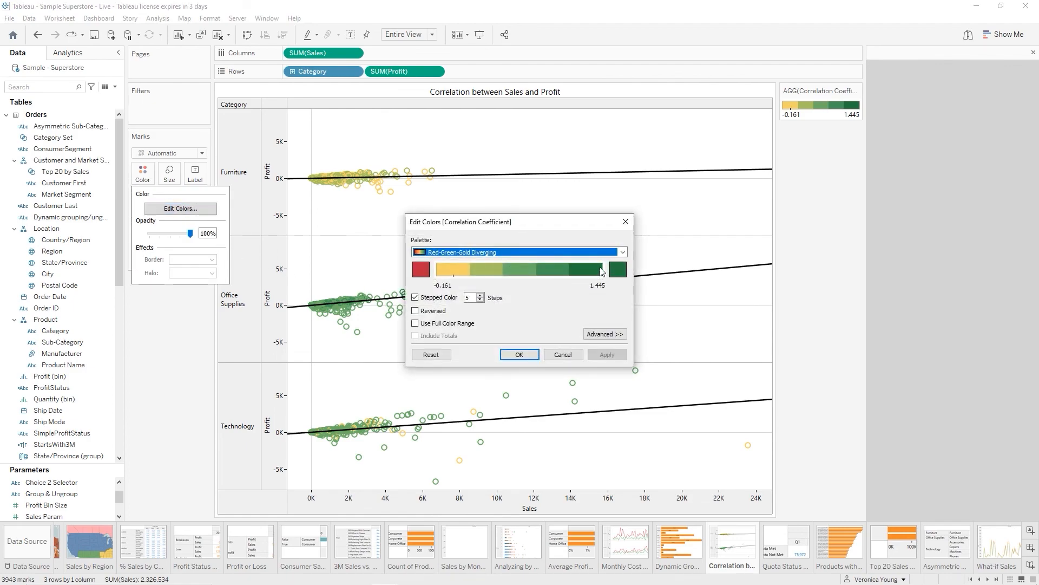
Try the Orange-Blue-White Diverging palette with its low end recolored orange (#ffaa00) and stepped color turned off
click(623, 252)
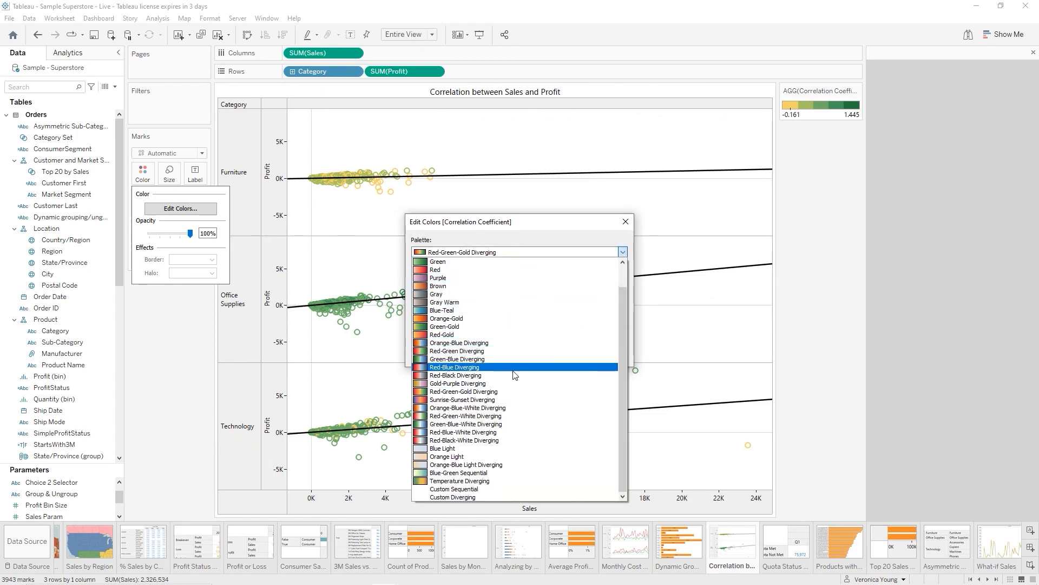
click(502, 408)
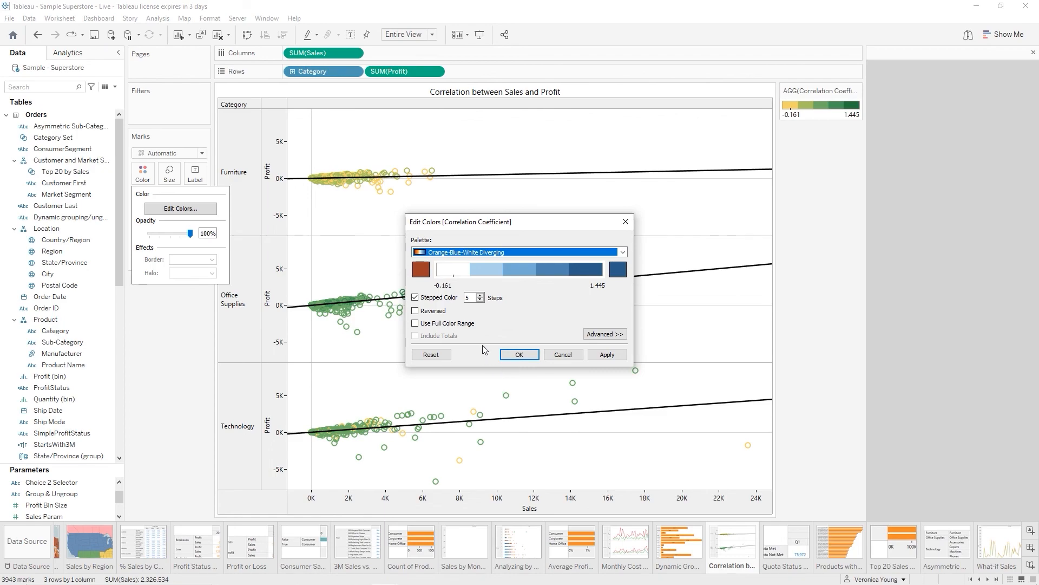
click(423, 274)
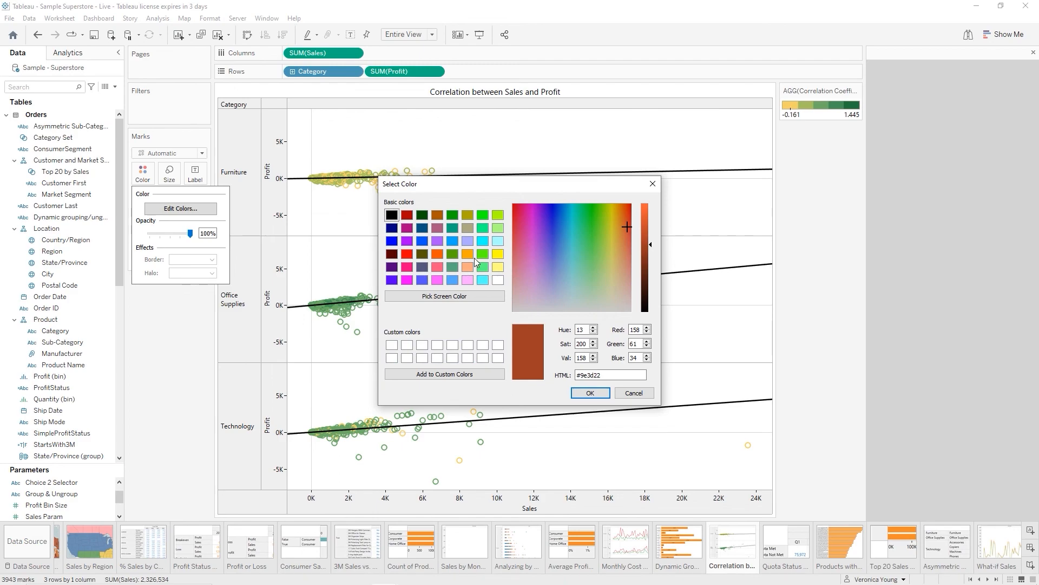
click(467, 252)
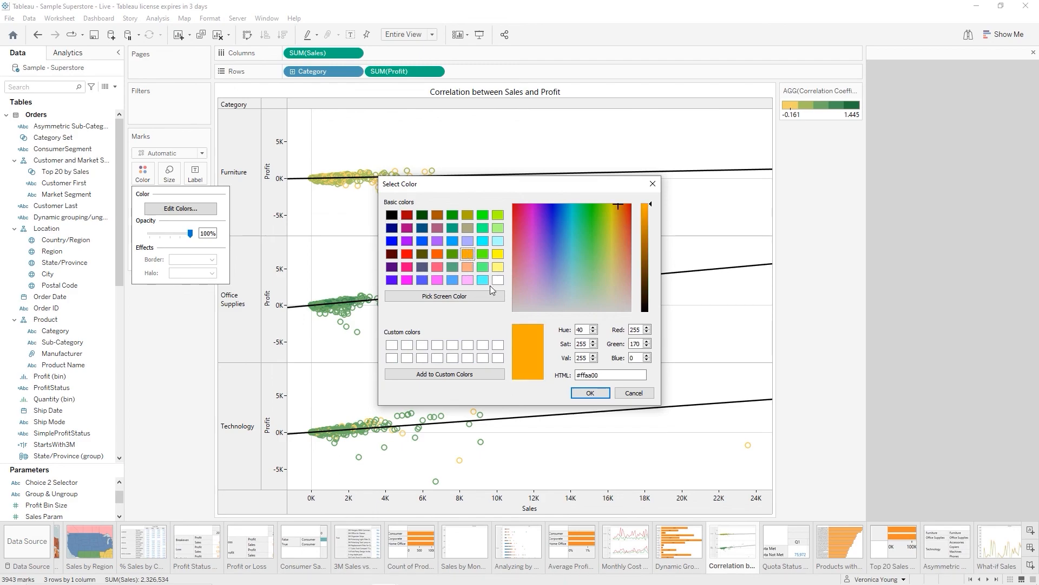
click(590, 393)
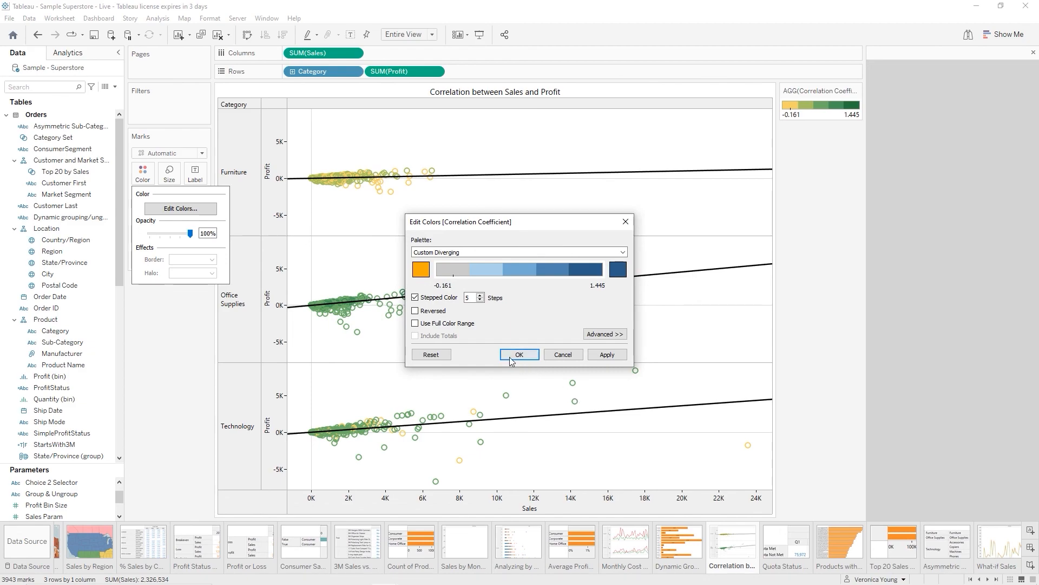
click(606, 355)
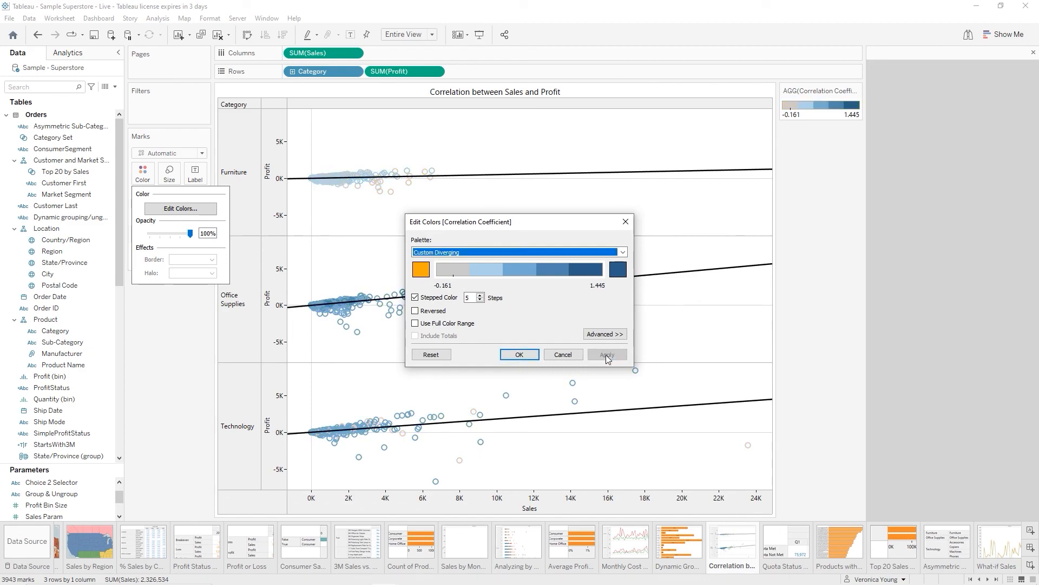
click(415, 298)
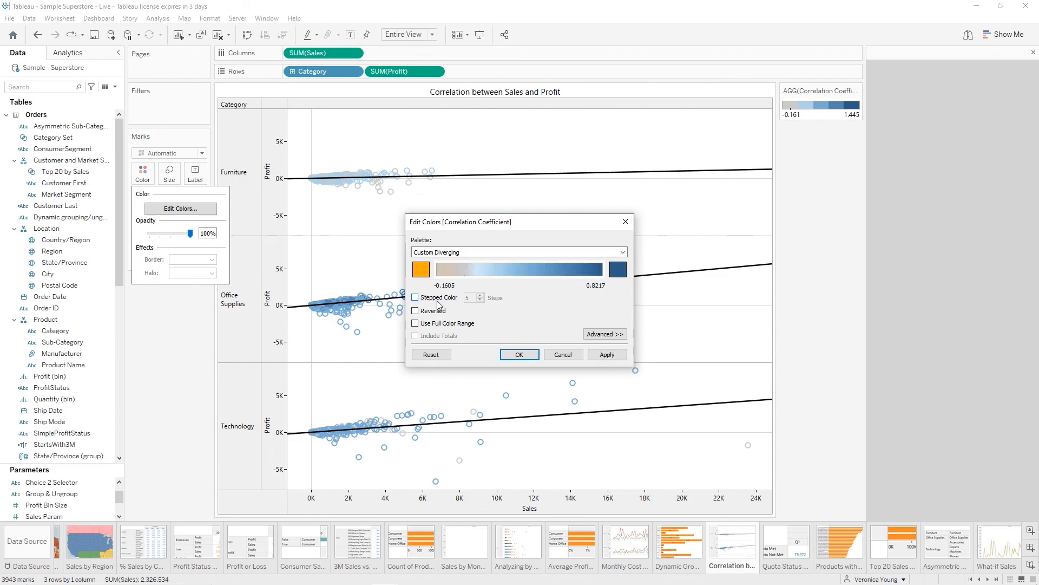
Apply the Orange-Gold palette to the Correlation Coefficient with stepped color in 5 steps
click(623, 252)
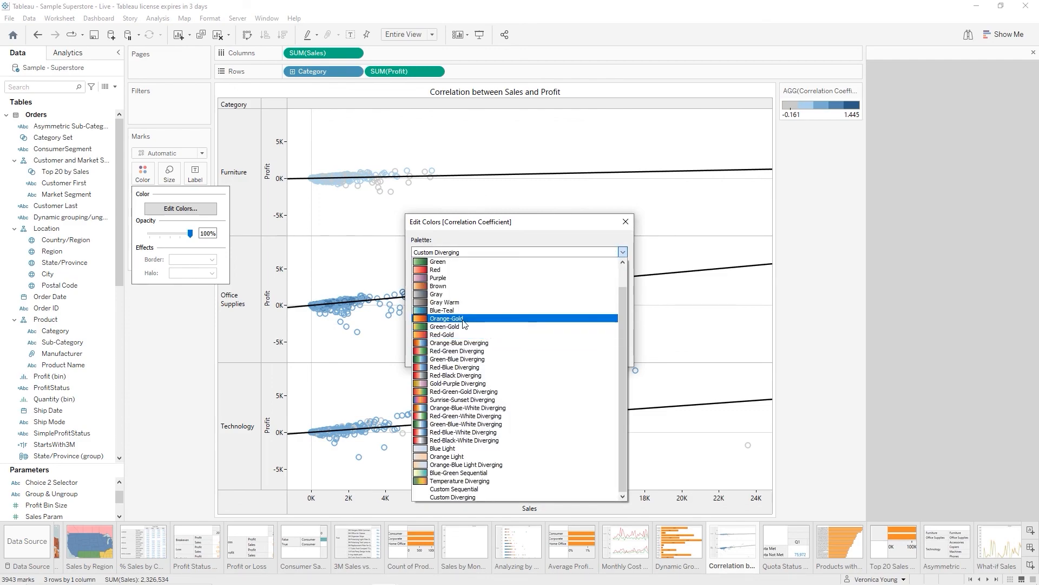
click(463, 319)
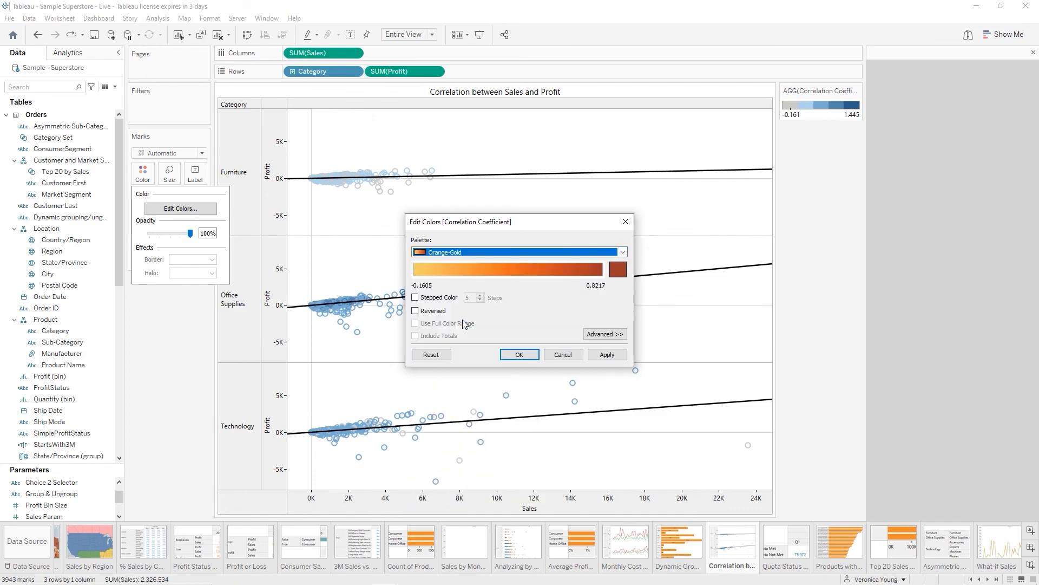
click(415, 298)
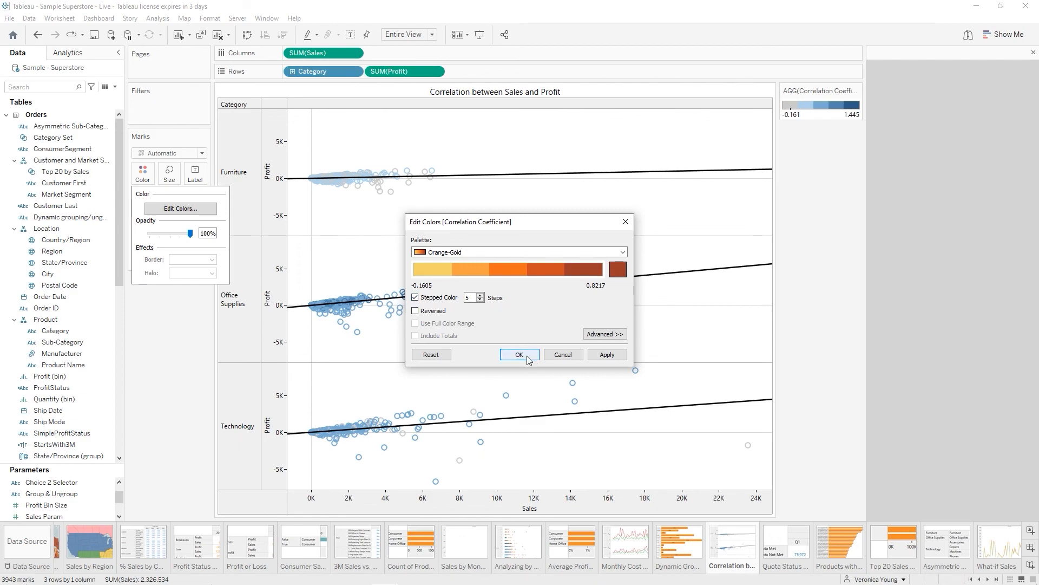
click(611, 356)
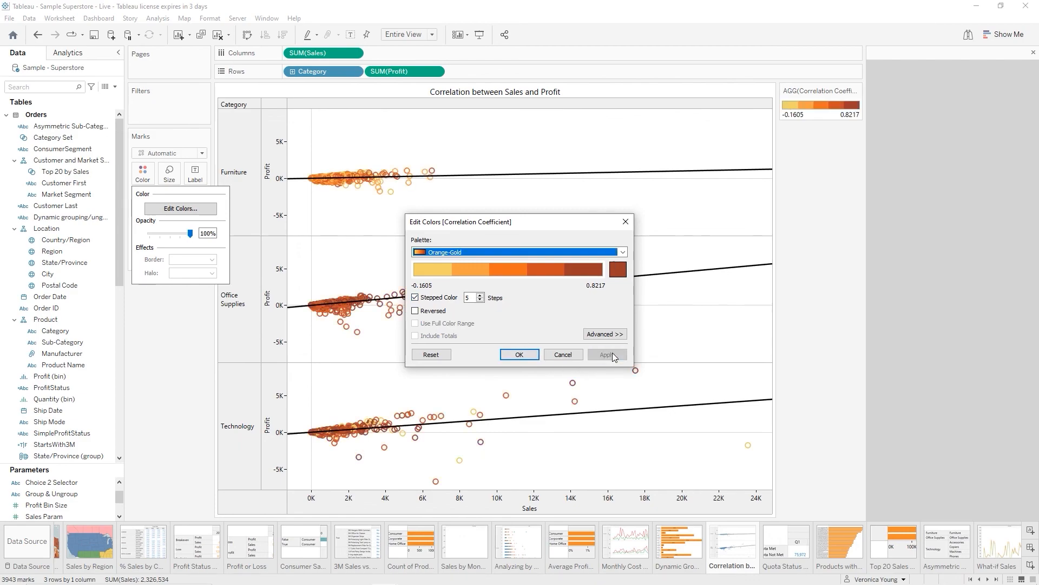
click(519, 355)
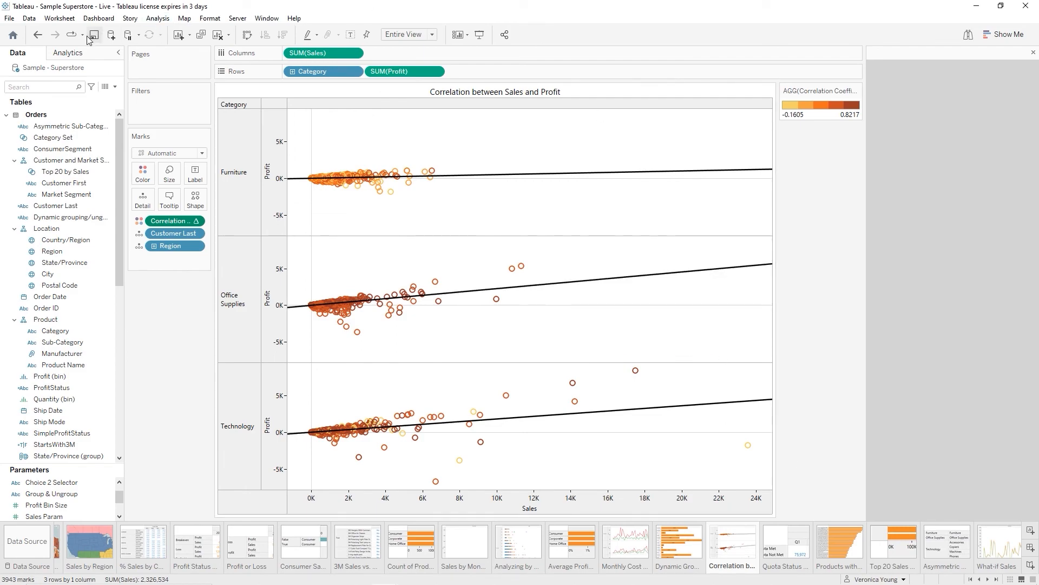
Recolor the sales figures on the Quota Status by Sales sheet orange
click(795, 550)
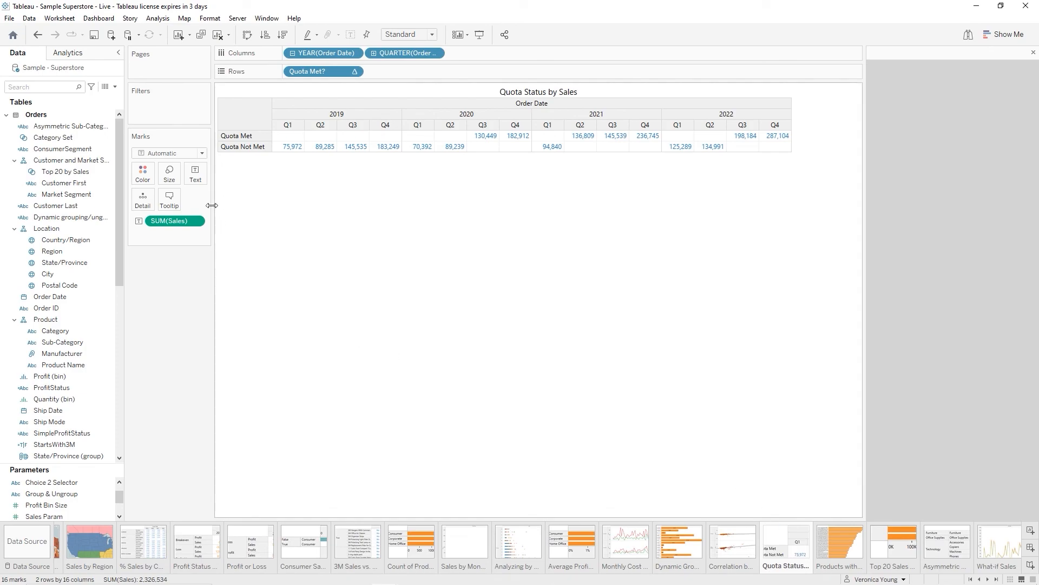
click(149, 183)
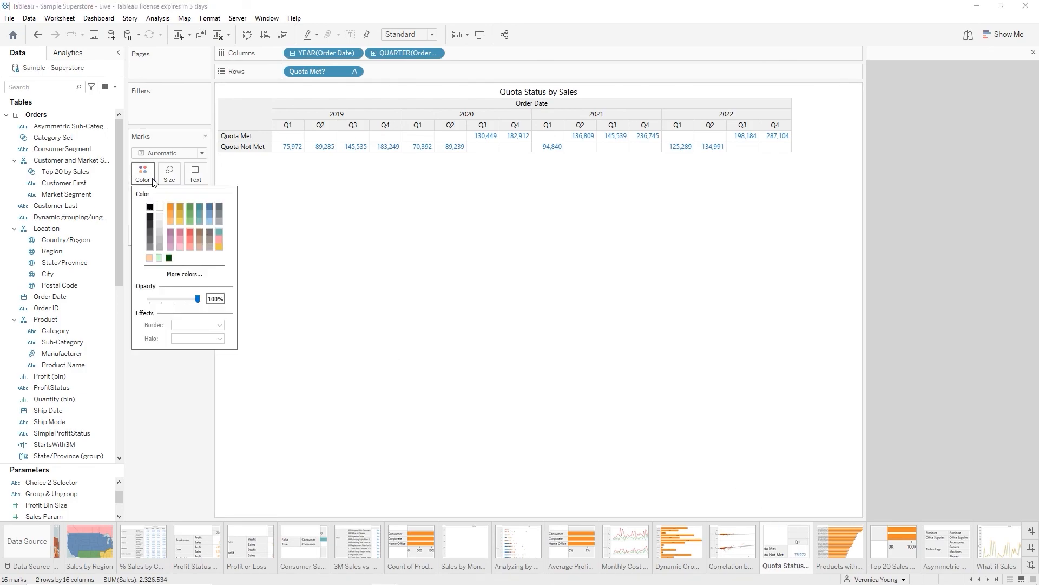
click(169, 206)
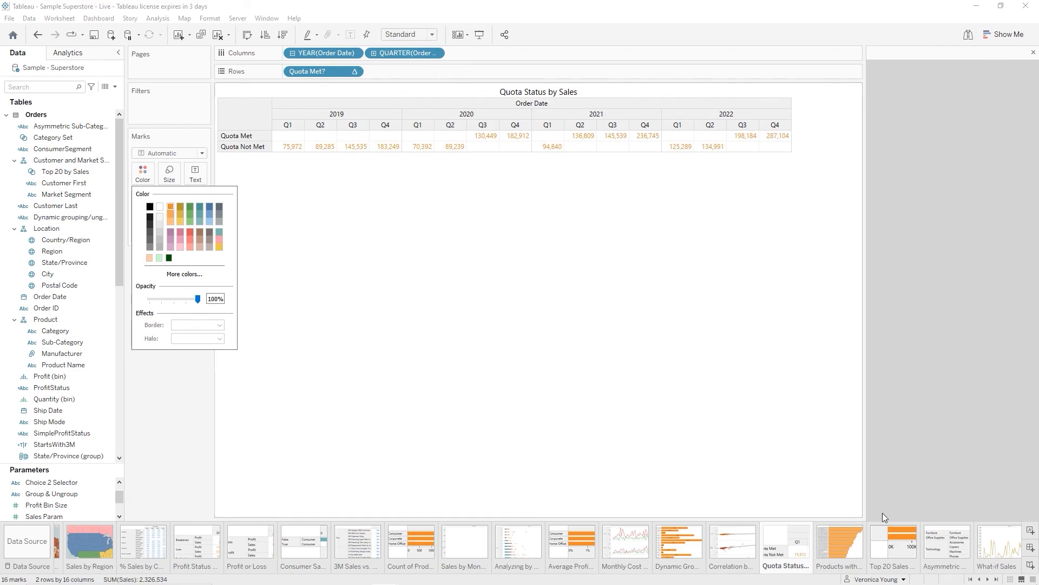
Show horizontally centered mark labels on the Products with Sales >= 10000 bars and open the Top 20 Sales by Customer sheet
click(840, 549)
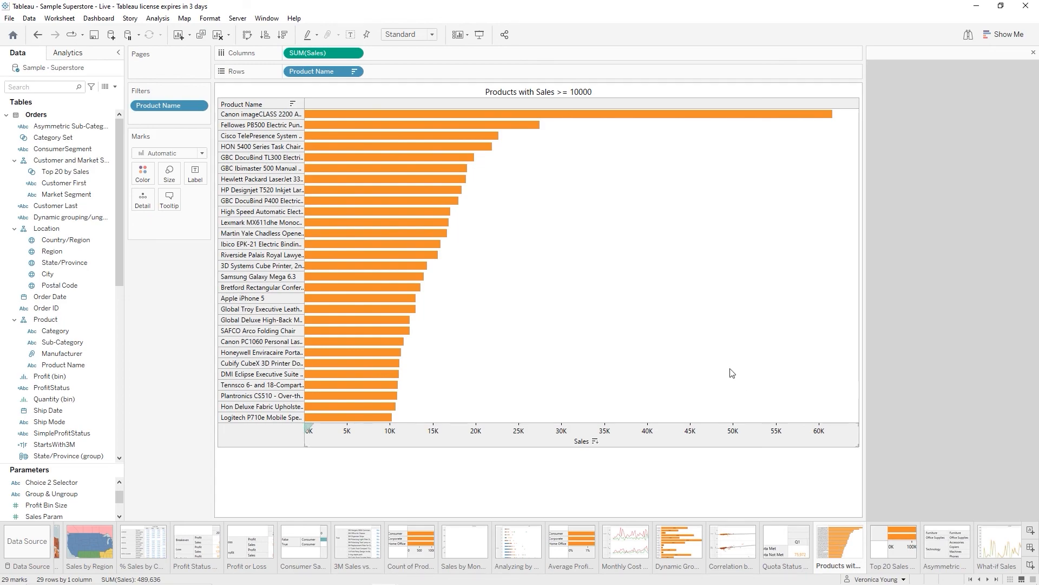
click(195, 176)
click(219, 198)
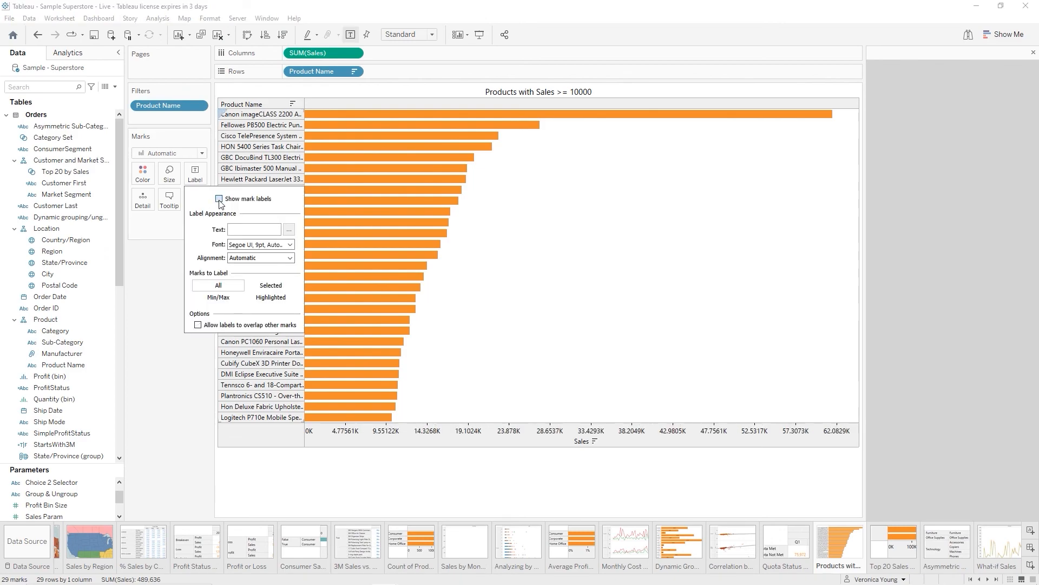
click(235, 258)
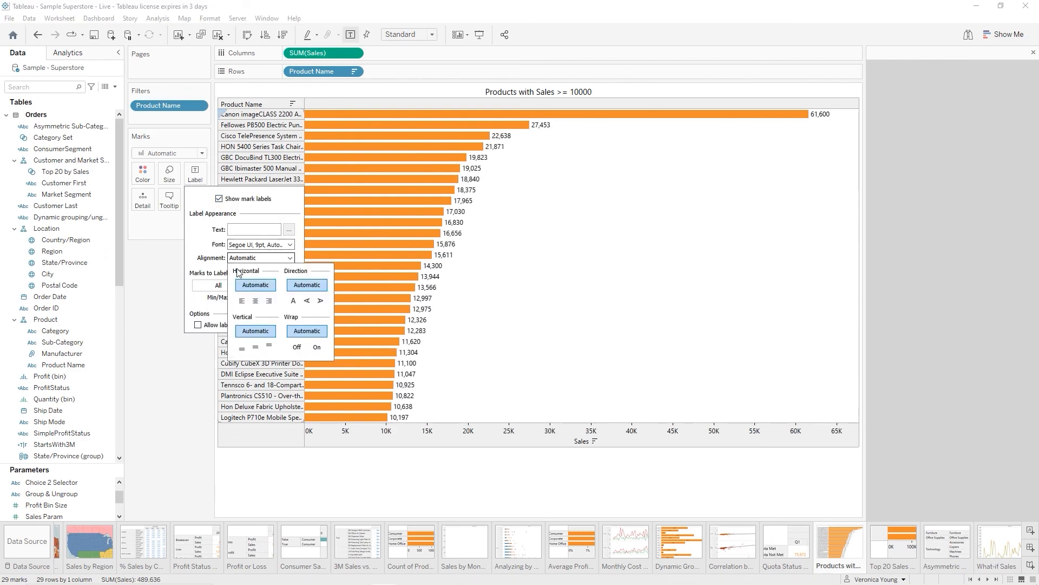
click(255, 300)
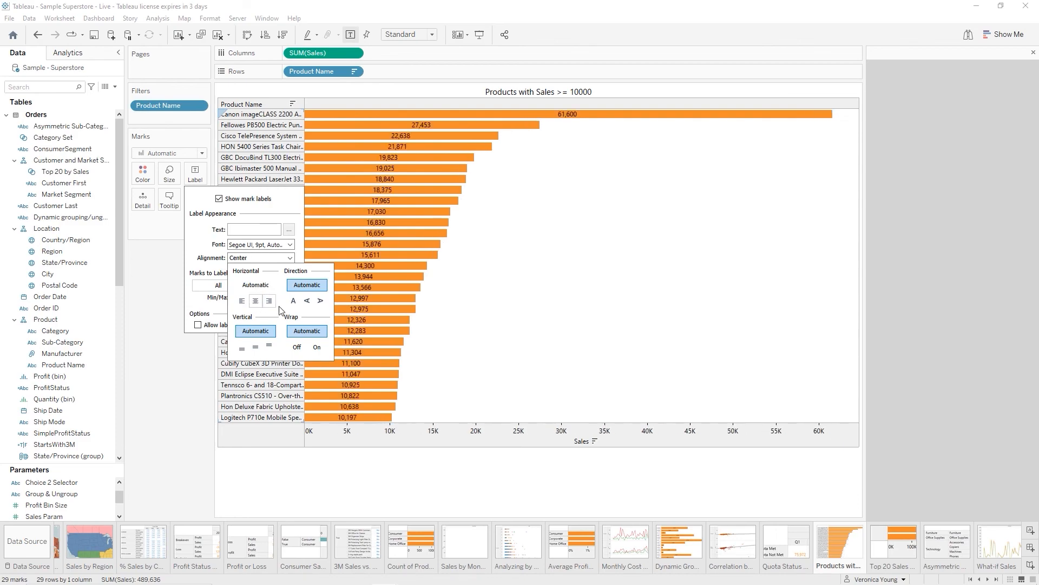
click(888, 538)
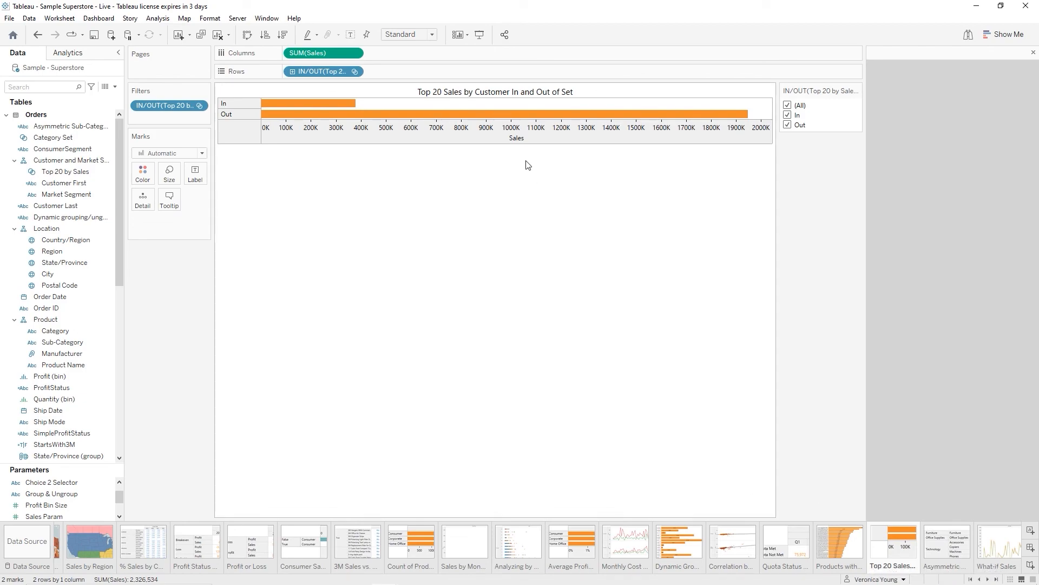
Try the Entire View fit on the Top 20 Sales by Customer In and Out of Set sheet and return it to Standard
click(431, 35)
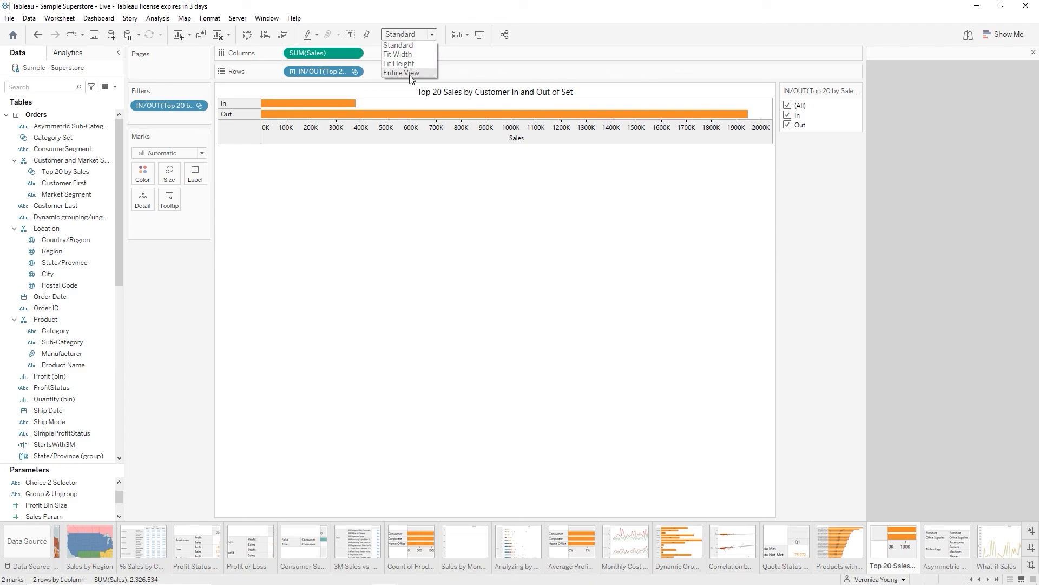
click(410, 74)
click(421, 37)
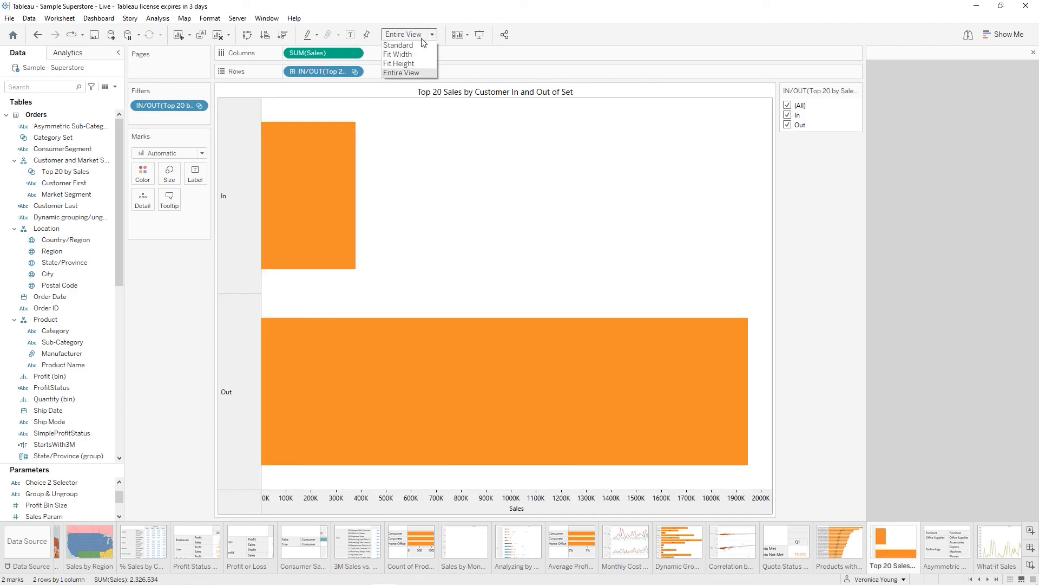
click(418, 47)
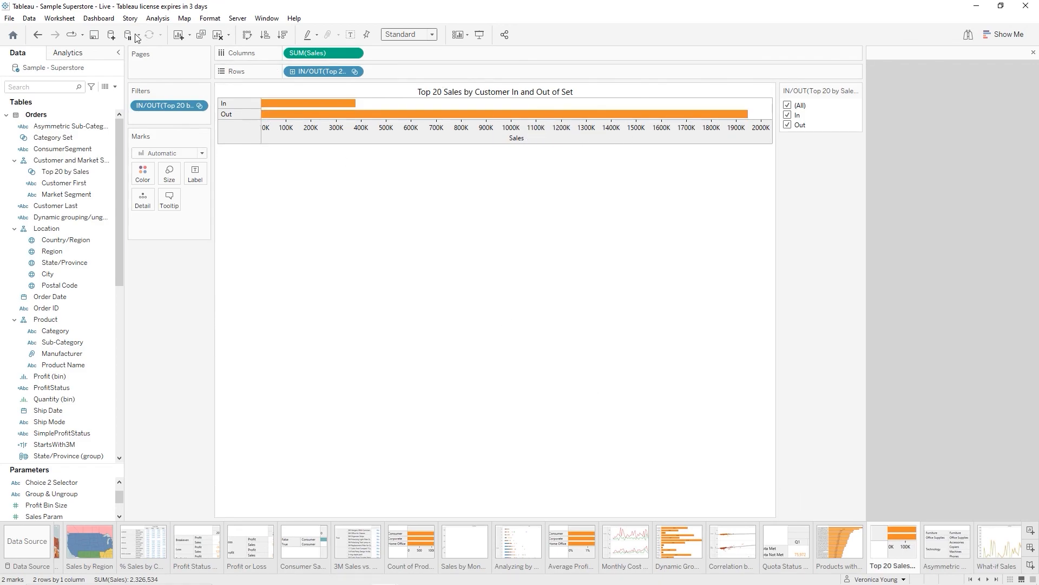
Show mark labels on the Top 20 Sales by Customer In and Out of Set bars and center them horizontally
mouse_move(290, 104)
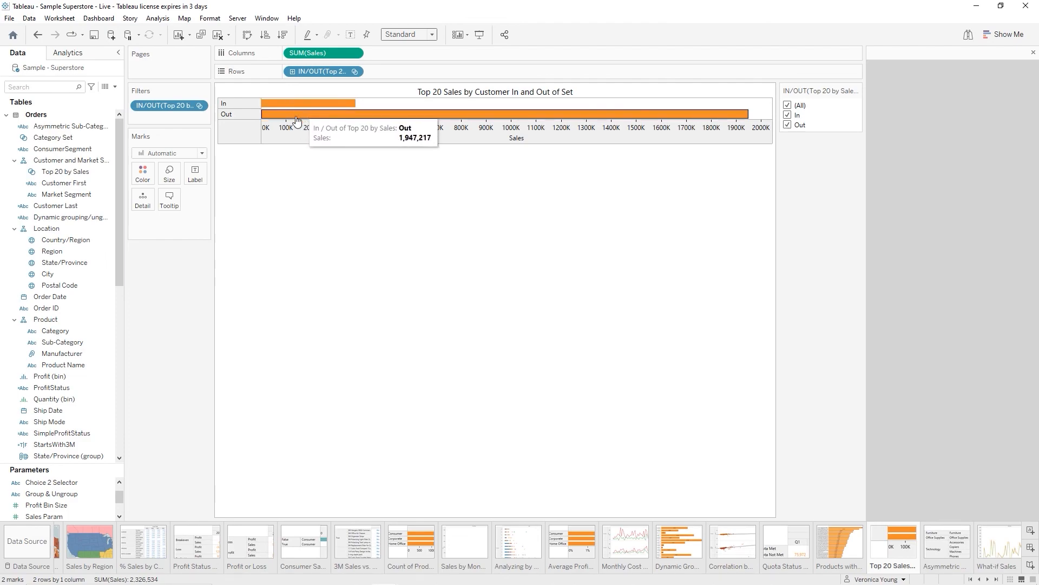
click(201, 181)
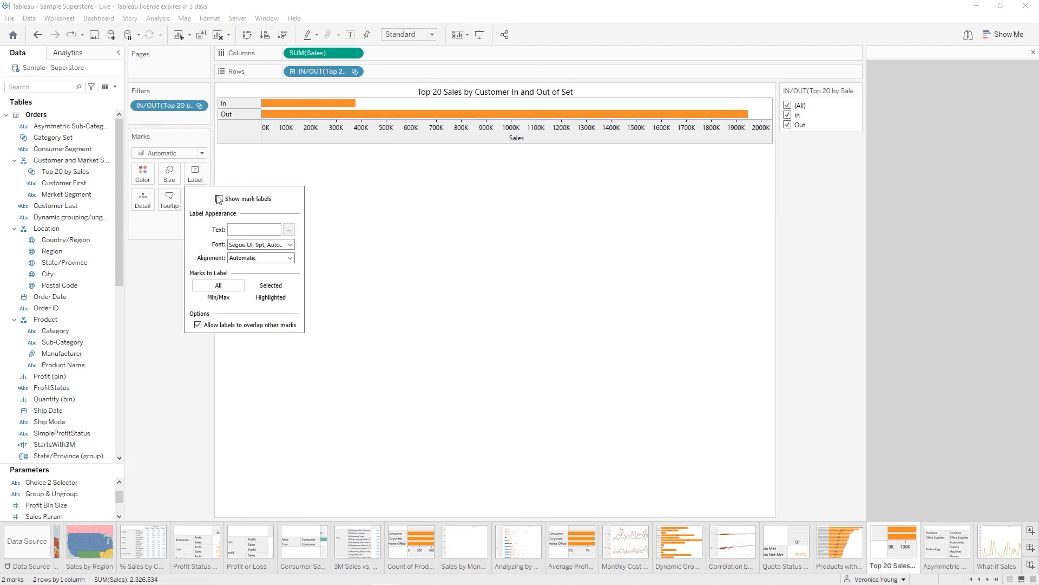
click(218, 198)
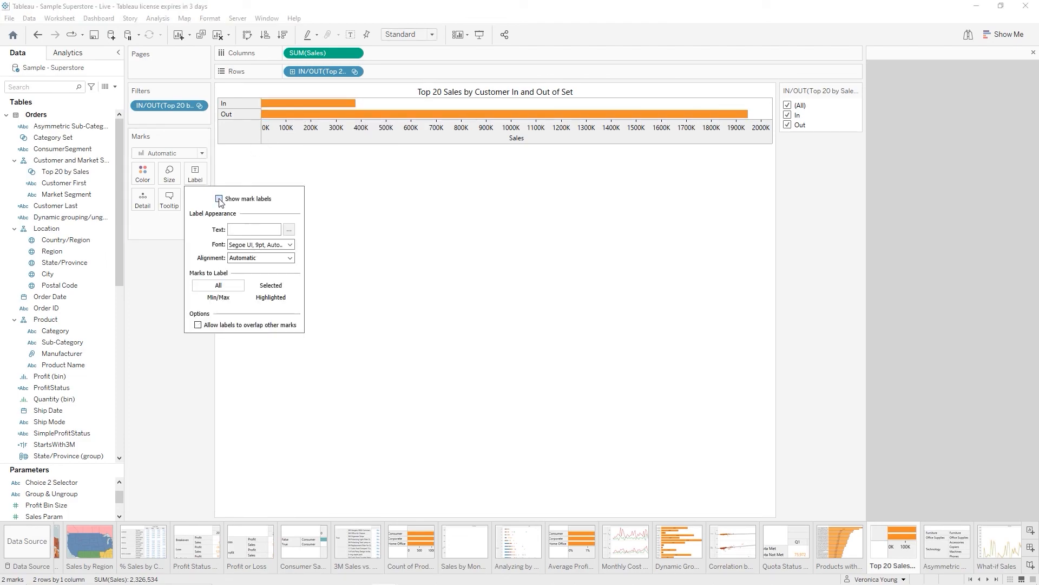
click(256, 257)
click(256, 301)
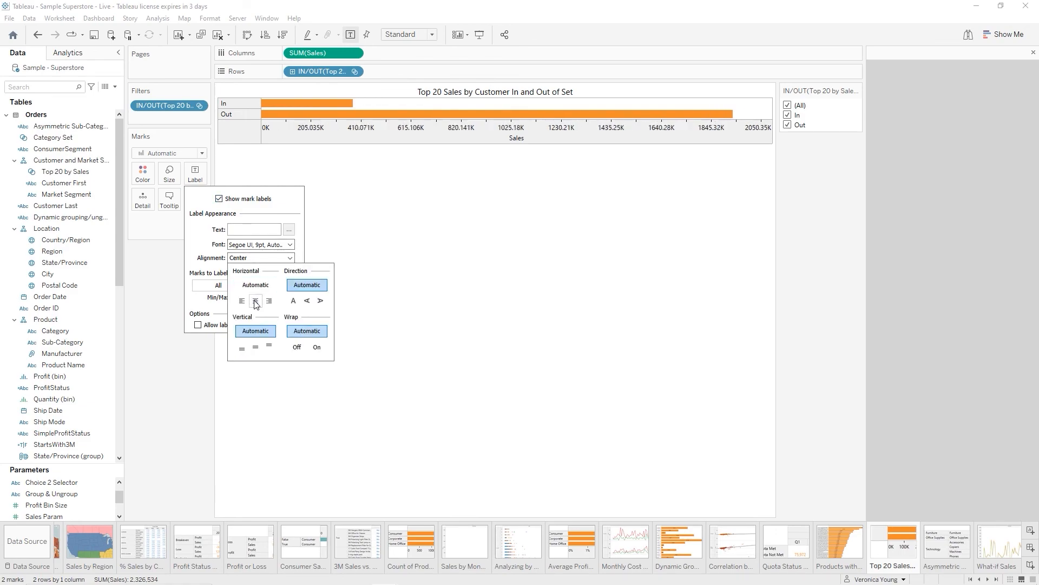
click(494, 294)
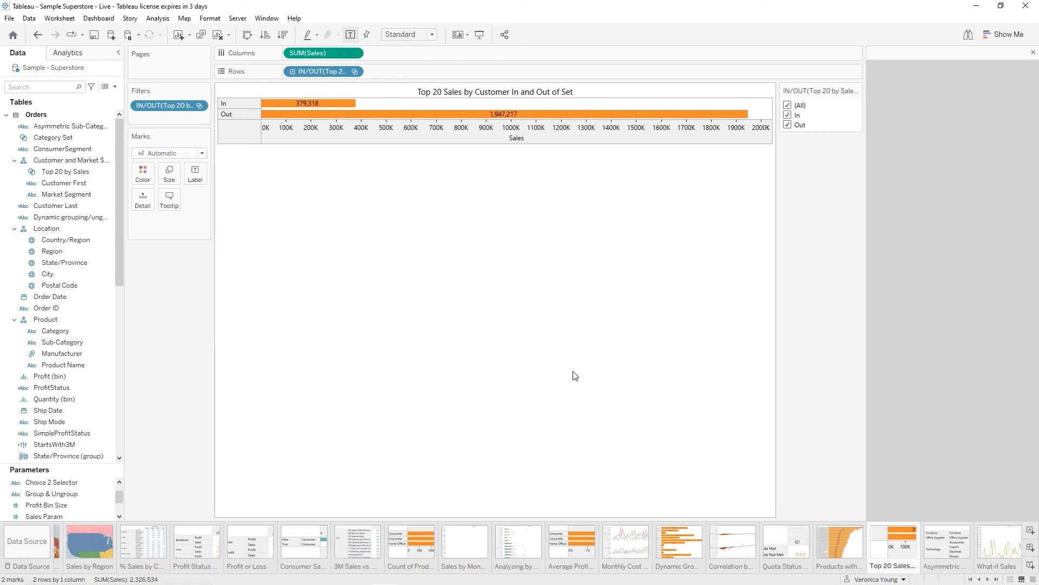
Open the Asymmetric Drill Down sheet and bring up the color choices for its sales figures
click(941, 548)
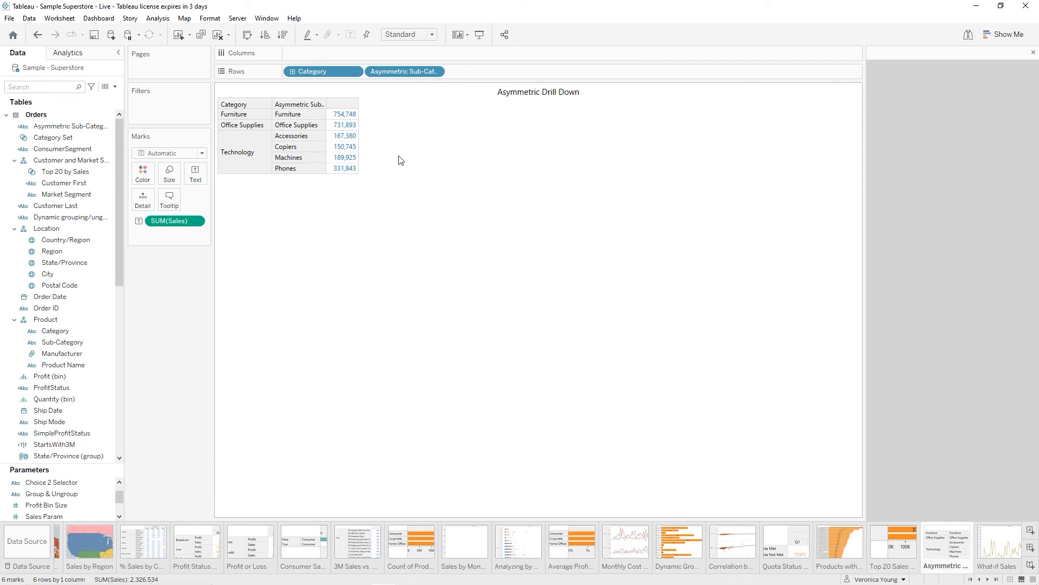
click(144, 174)
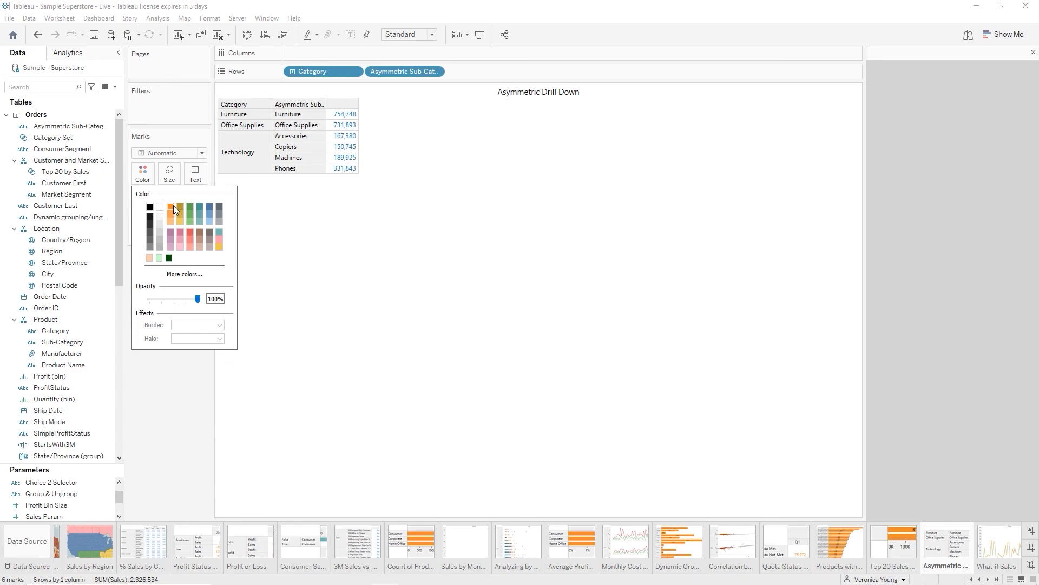
Retitle the Sales Param control on the What-if Sales sheet as "Use slider to adjust %"
click(999, 548)
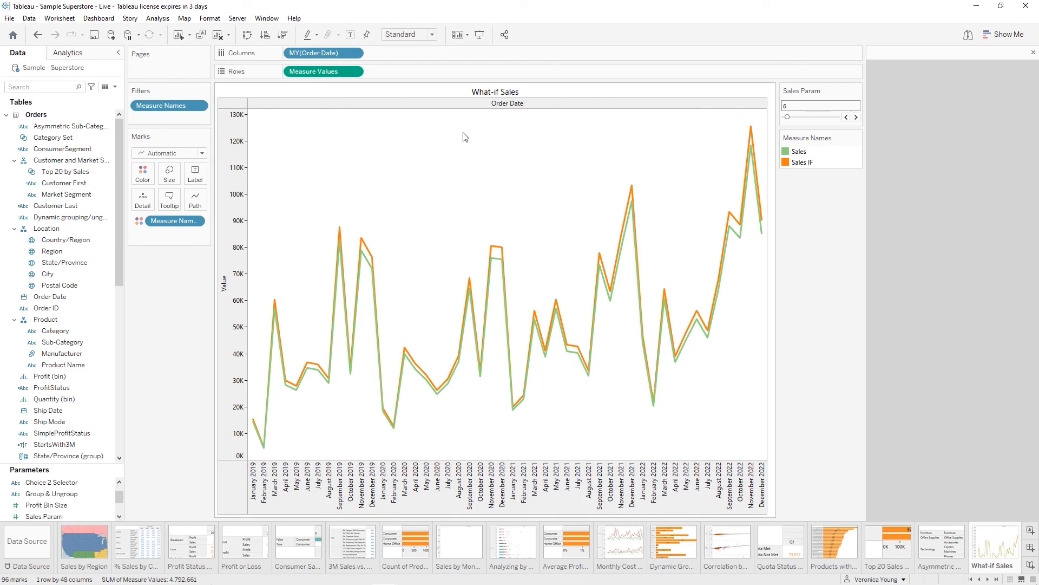
click(856, 92)
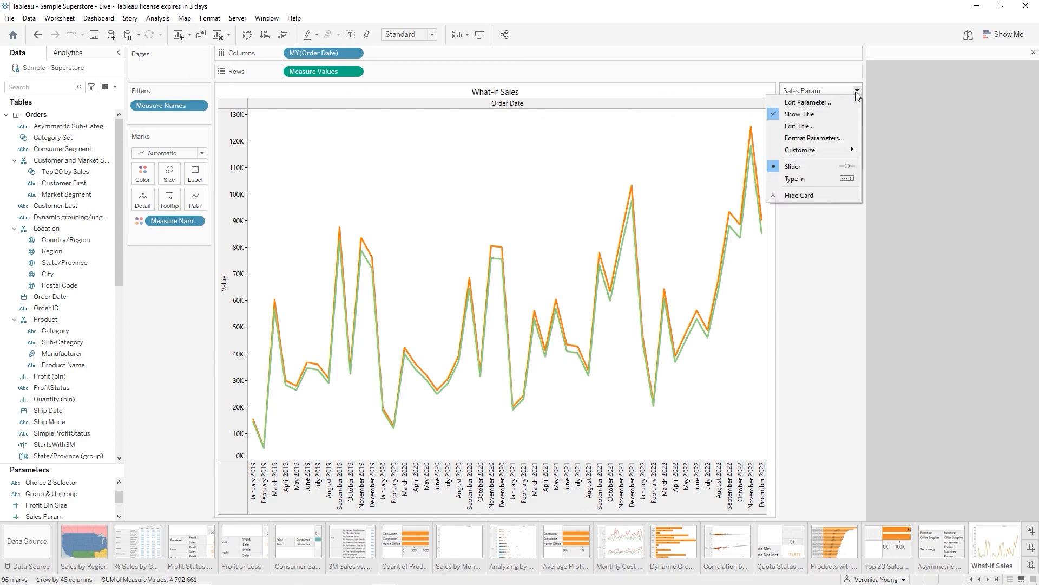
click(814, 126)
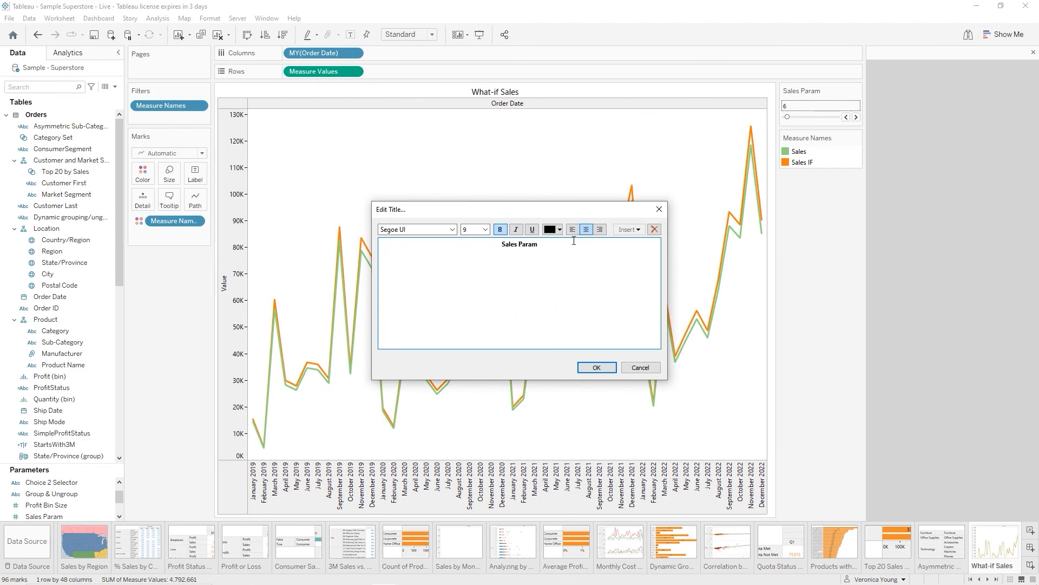
drag(561, 243, 454, 242)
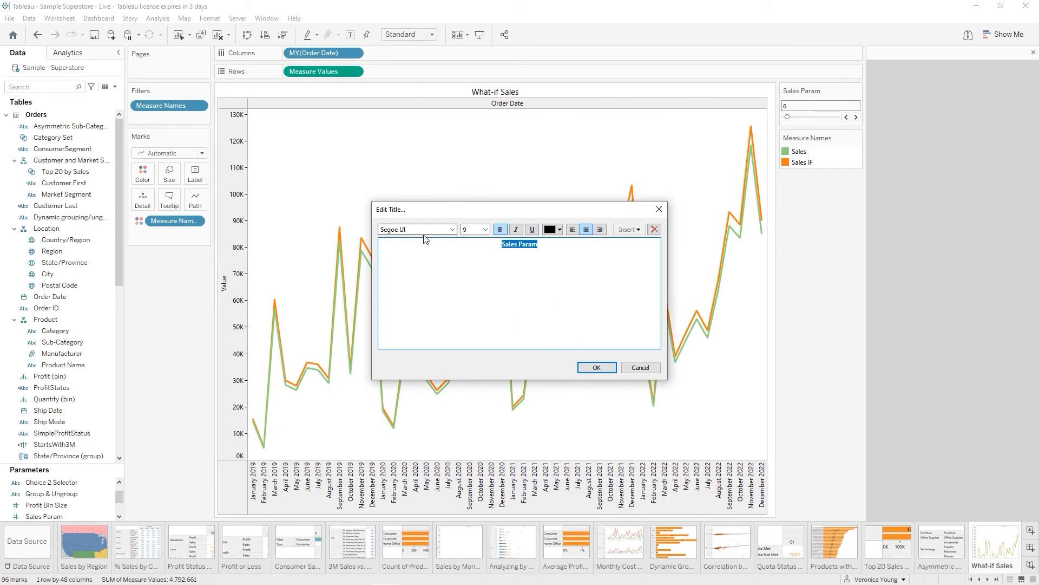
text(Use slider to adjust %)
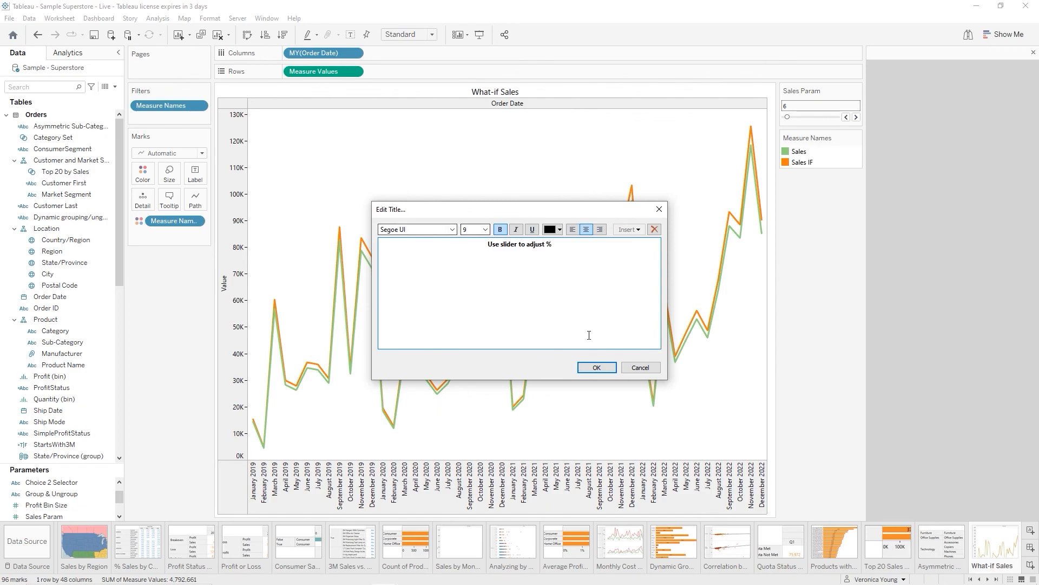
click(601, 367)
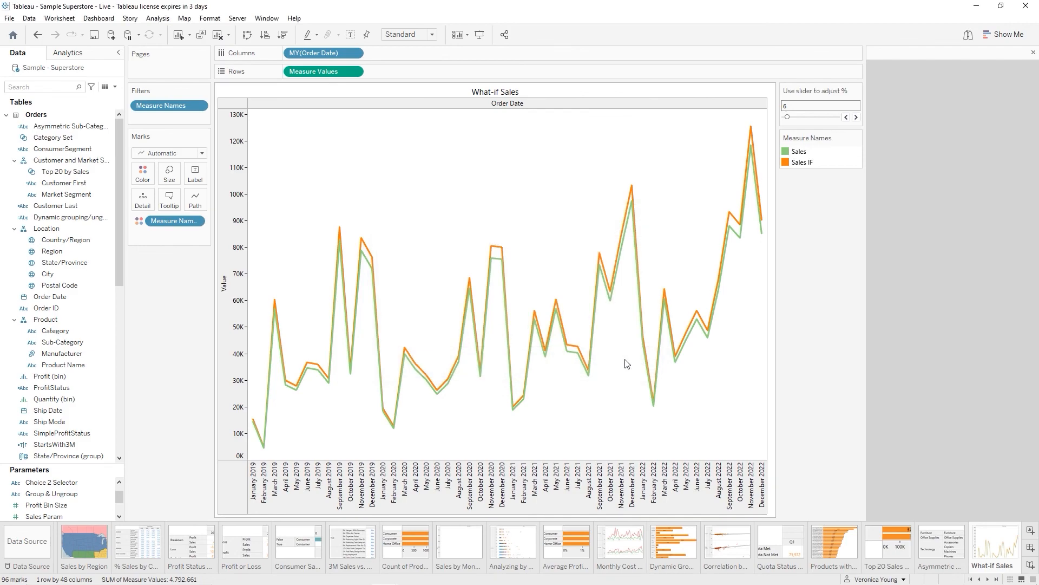
Lower the Sales Param value on the What-if Sales sheet to 0 and step it up to 2
drag(787, 117, 785, 118)
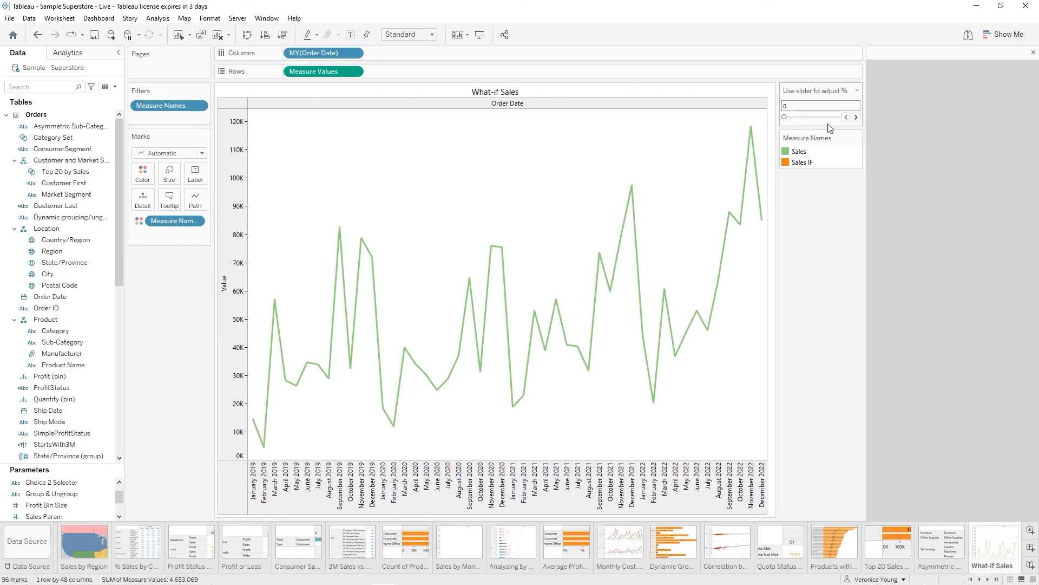
click(856, 117)
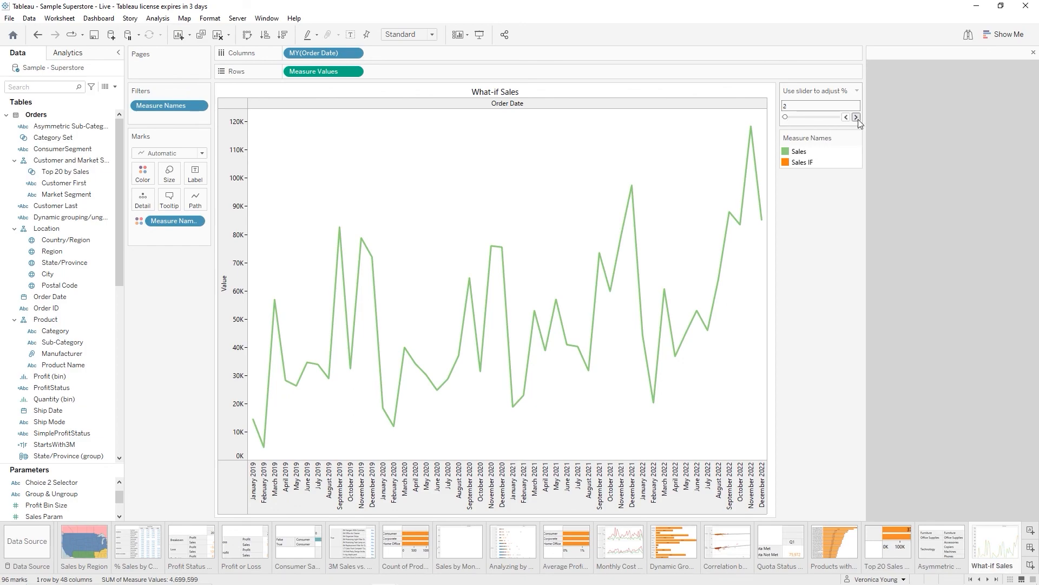